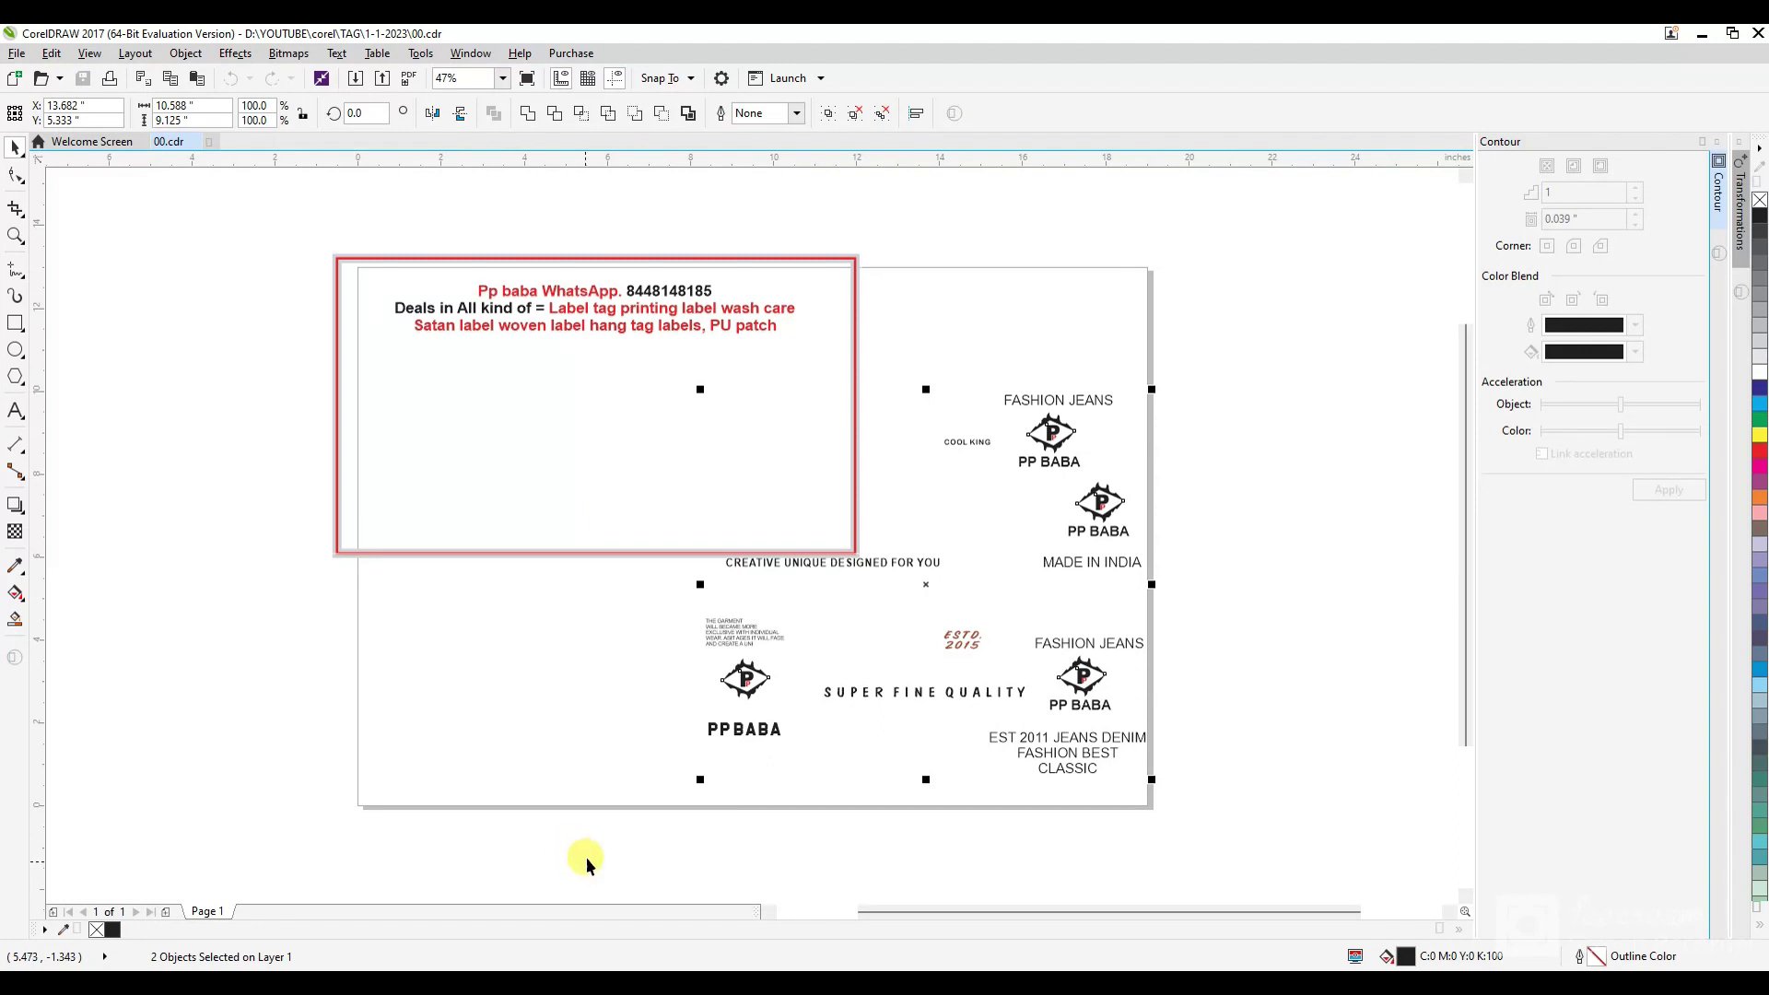
# Paste the copied label artwork into a new document with a 19 x 13 inch page and switch its units to millimeters.
pyautogui.hotkey('ctrl', 'n')
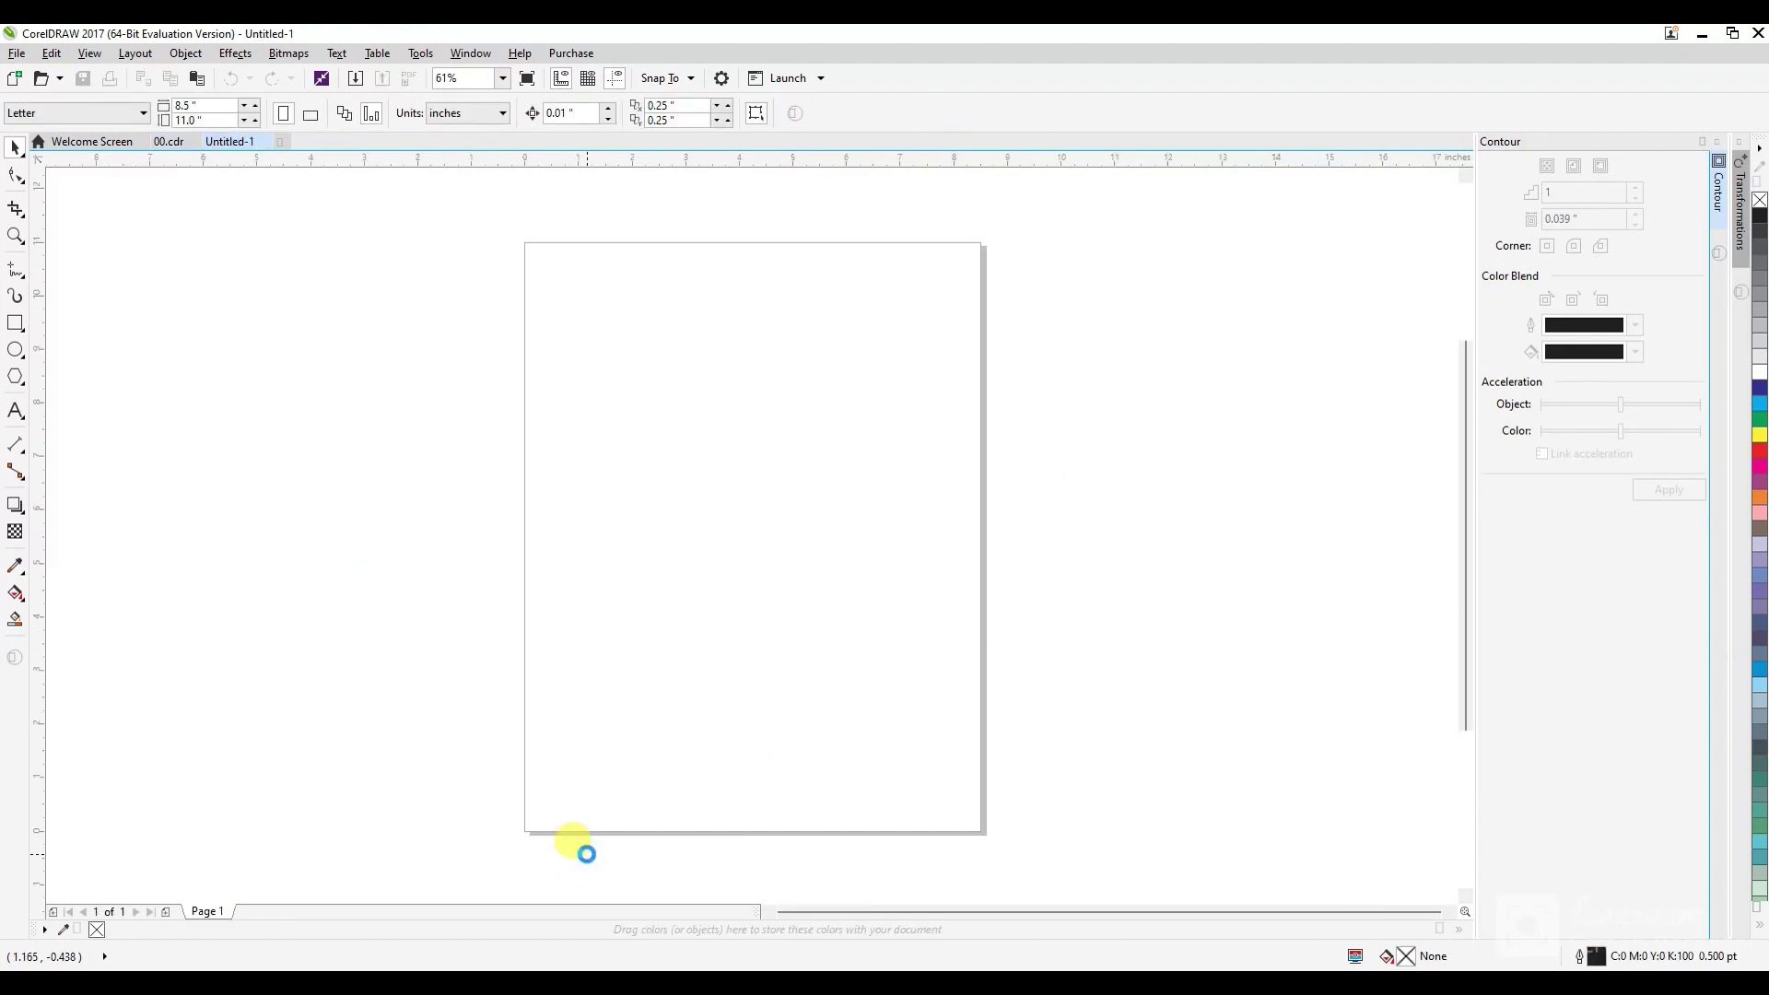
pyautogui.hotkey('ctrl', 'v')
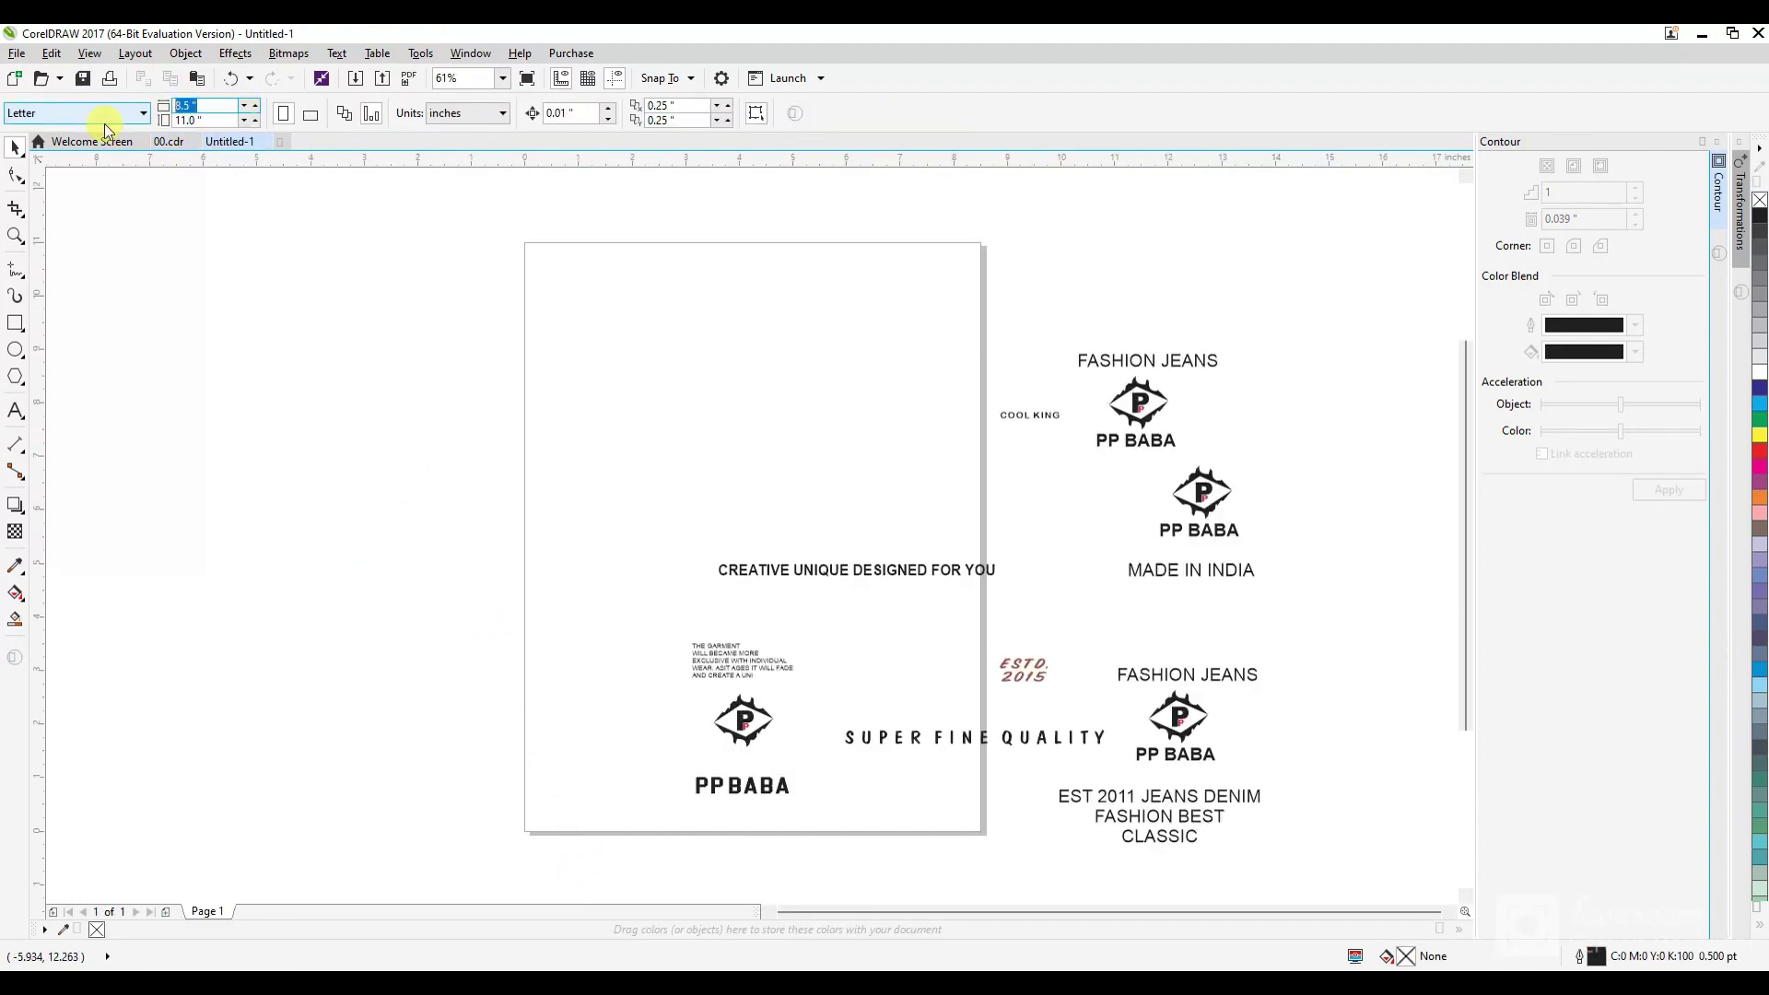
pyautogui.write('19')
pyautogui.write('13')
pyautogui.press('Return')
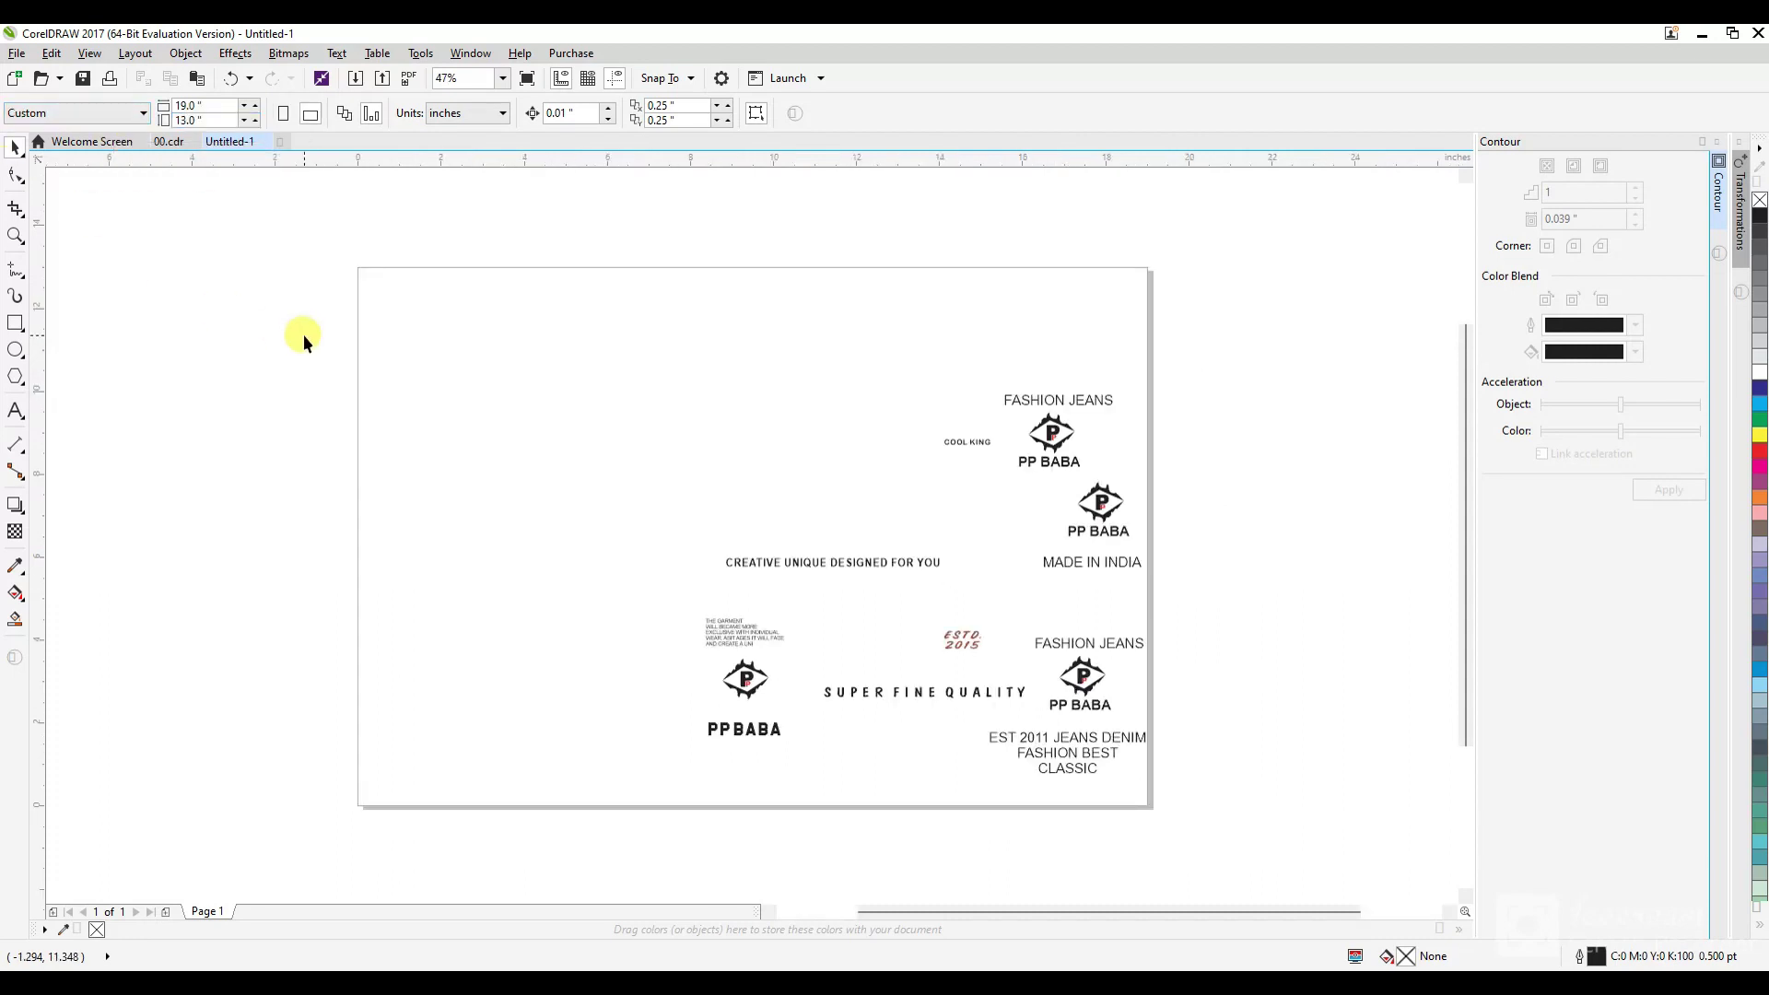
pyautogui.click(446, 114)
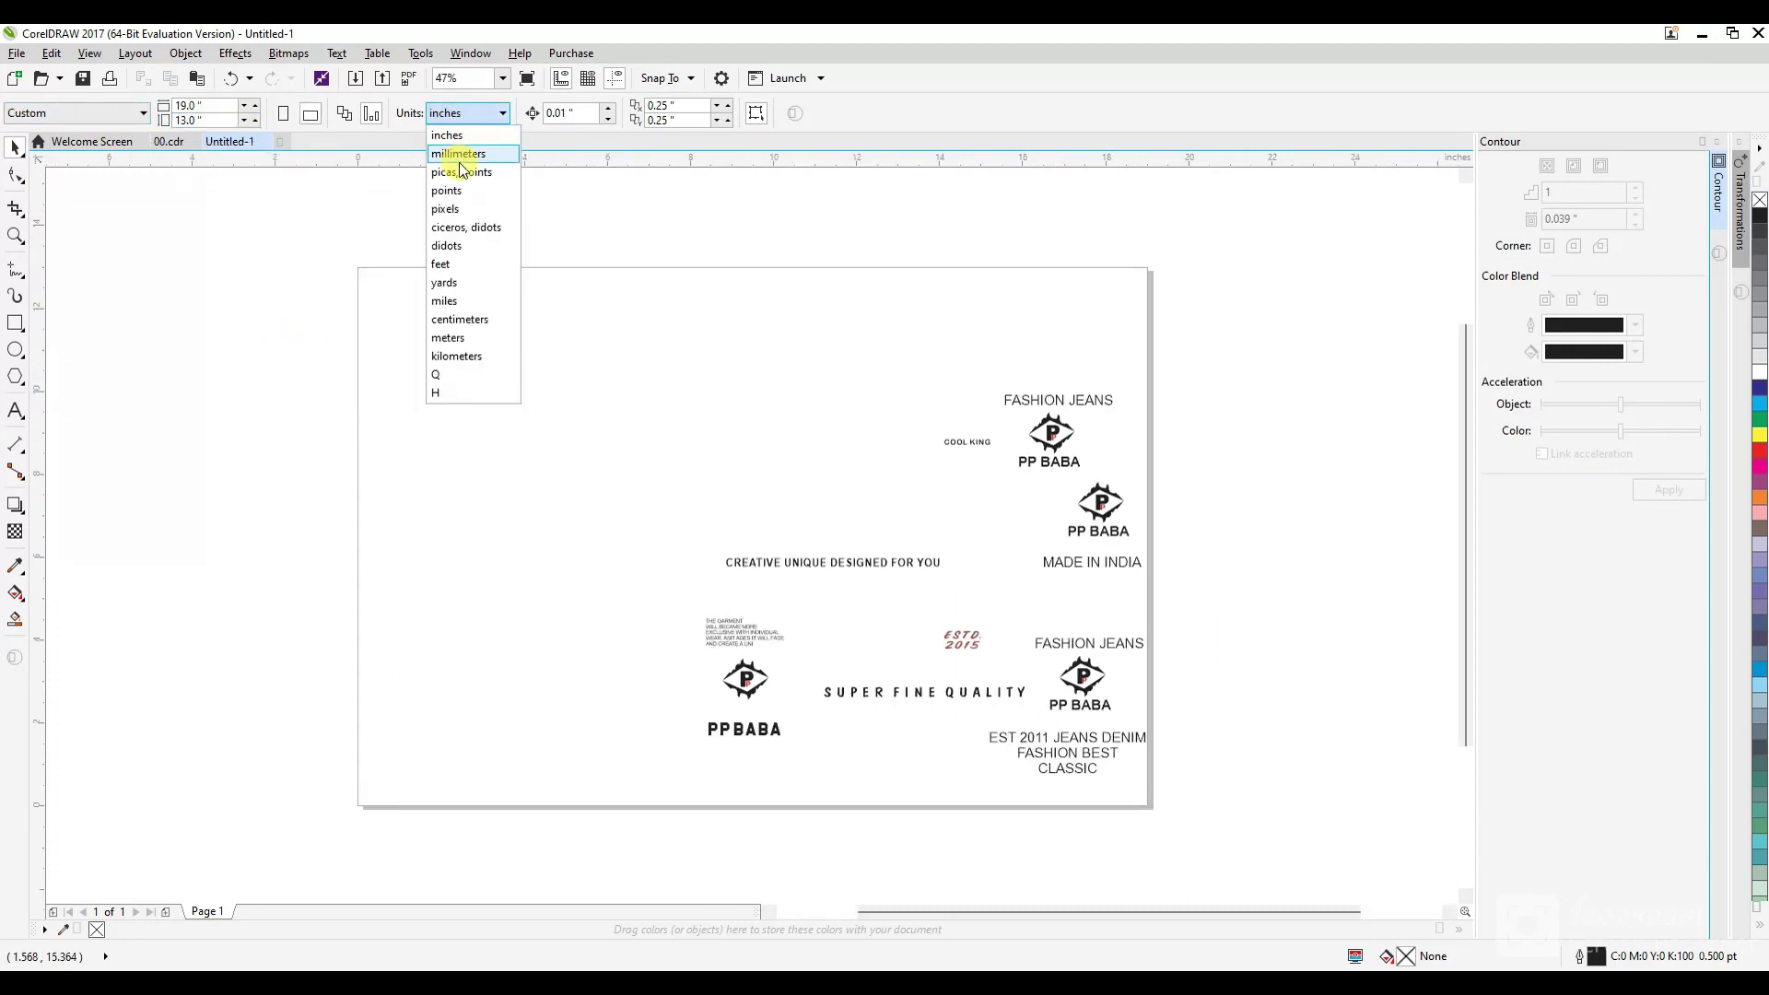
pyautogui.click(458, 154)
# Shift all the pasted artwork slightly up and to the left on the page, and close the 00.cdr document.
pyautogui.moveTo(580, 277); pyautogui.dragTo(1112, 777)
pyautogui.click(1058, 711)
pyautogui.moveTo(1288, 799); pyautogui.dragTo(556, 258)
pyautogui.moveTo(1098, 452); pyautogui.dragTo(1064, 430)
pyautogui.click(1082, 490)
pyautogui.click(168, 142)
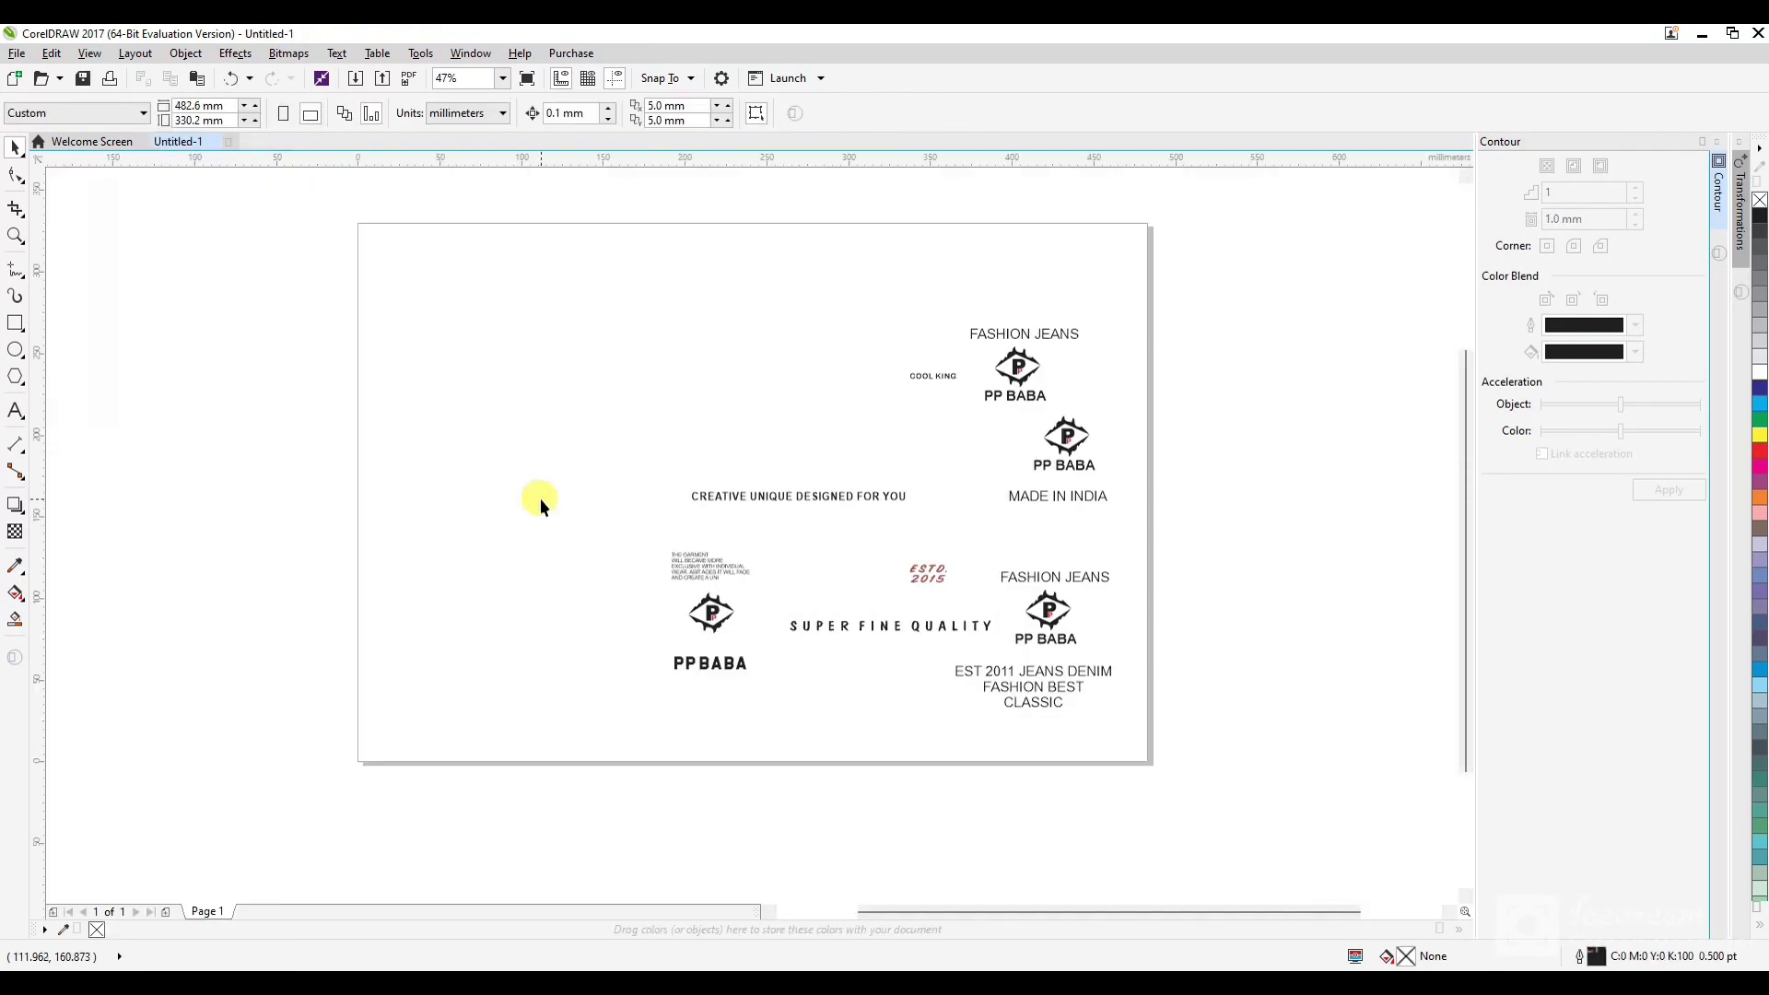
# Draw a rectangle in the page's upper-left area and size it to 55 mm wide by 110 mm high.
pyautogui.press('F6')
pyautogui.moveTo(394, 288); pyautogui.dragTo(481, 424)
pyautogui.press('space')
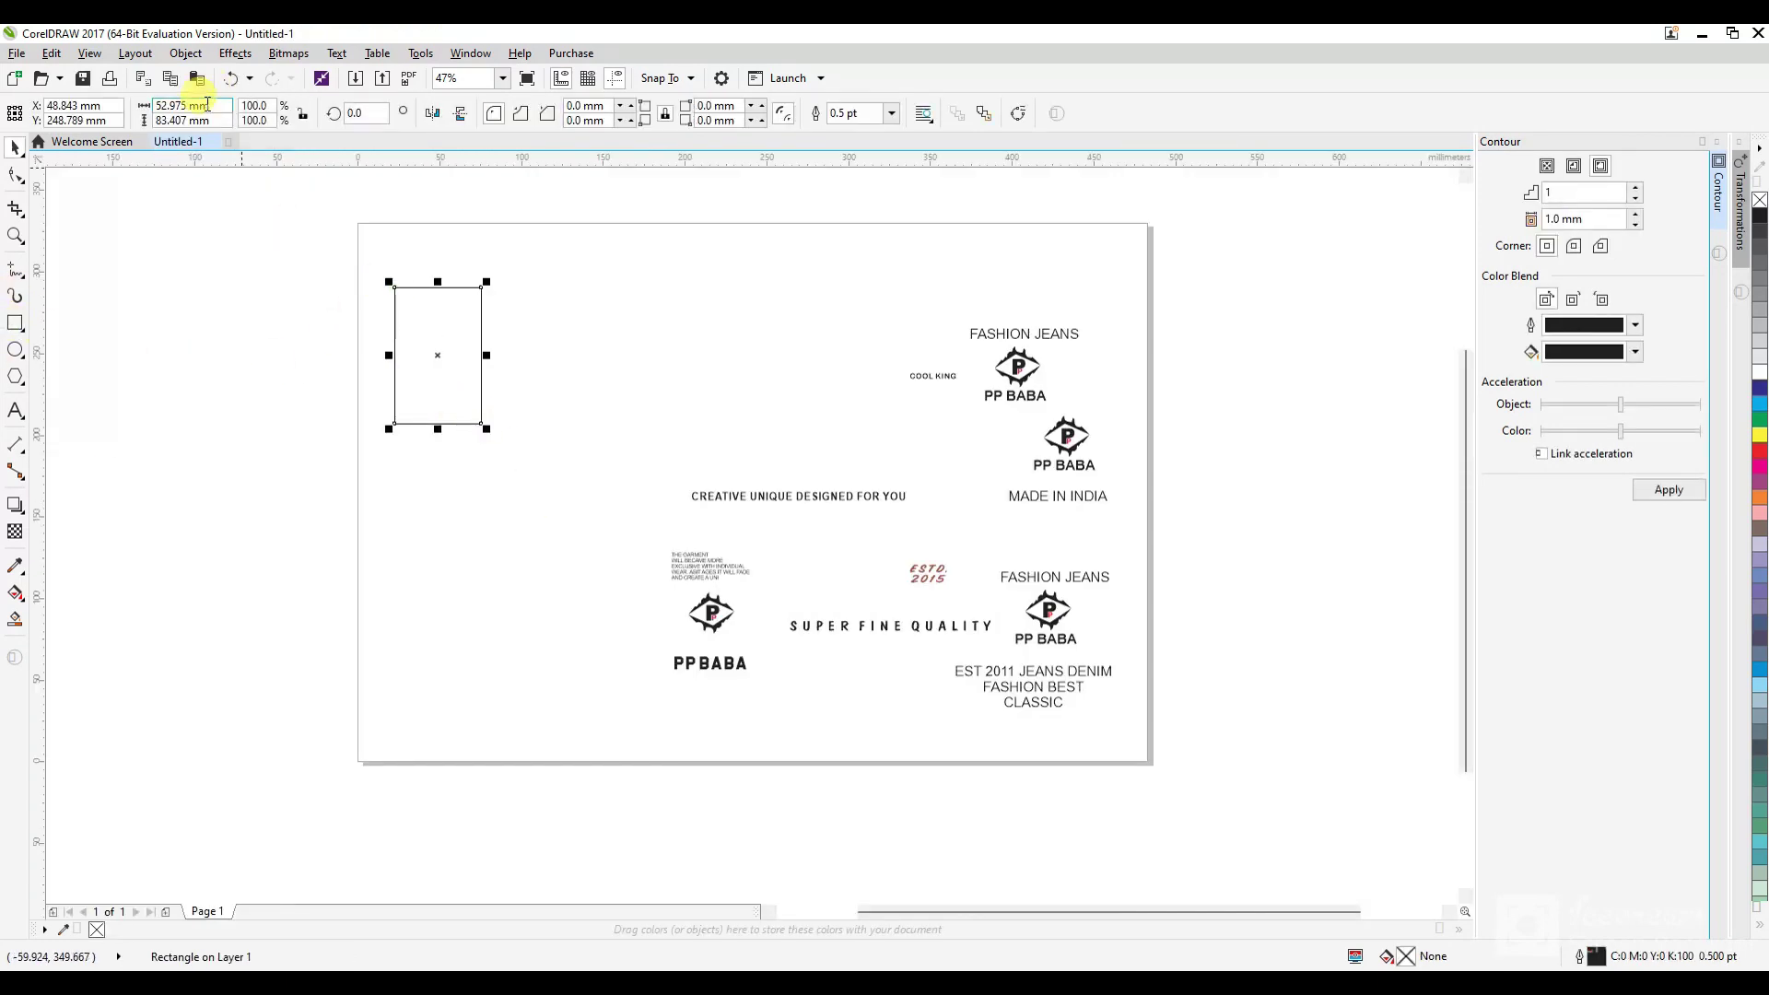
pyautogui.doubleClick(223, 105)
pyautogui.write('55')
pyautogui.press('Tab')
pyautogui.write('110')
pyautogui.press('Return')
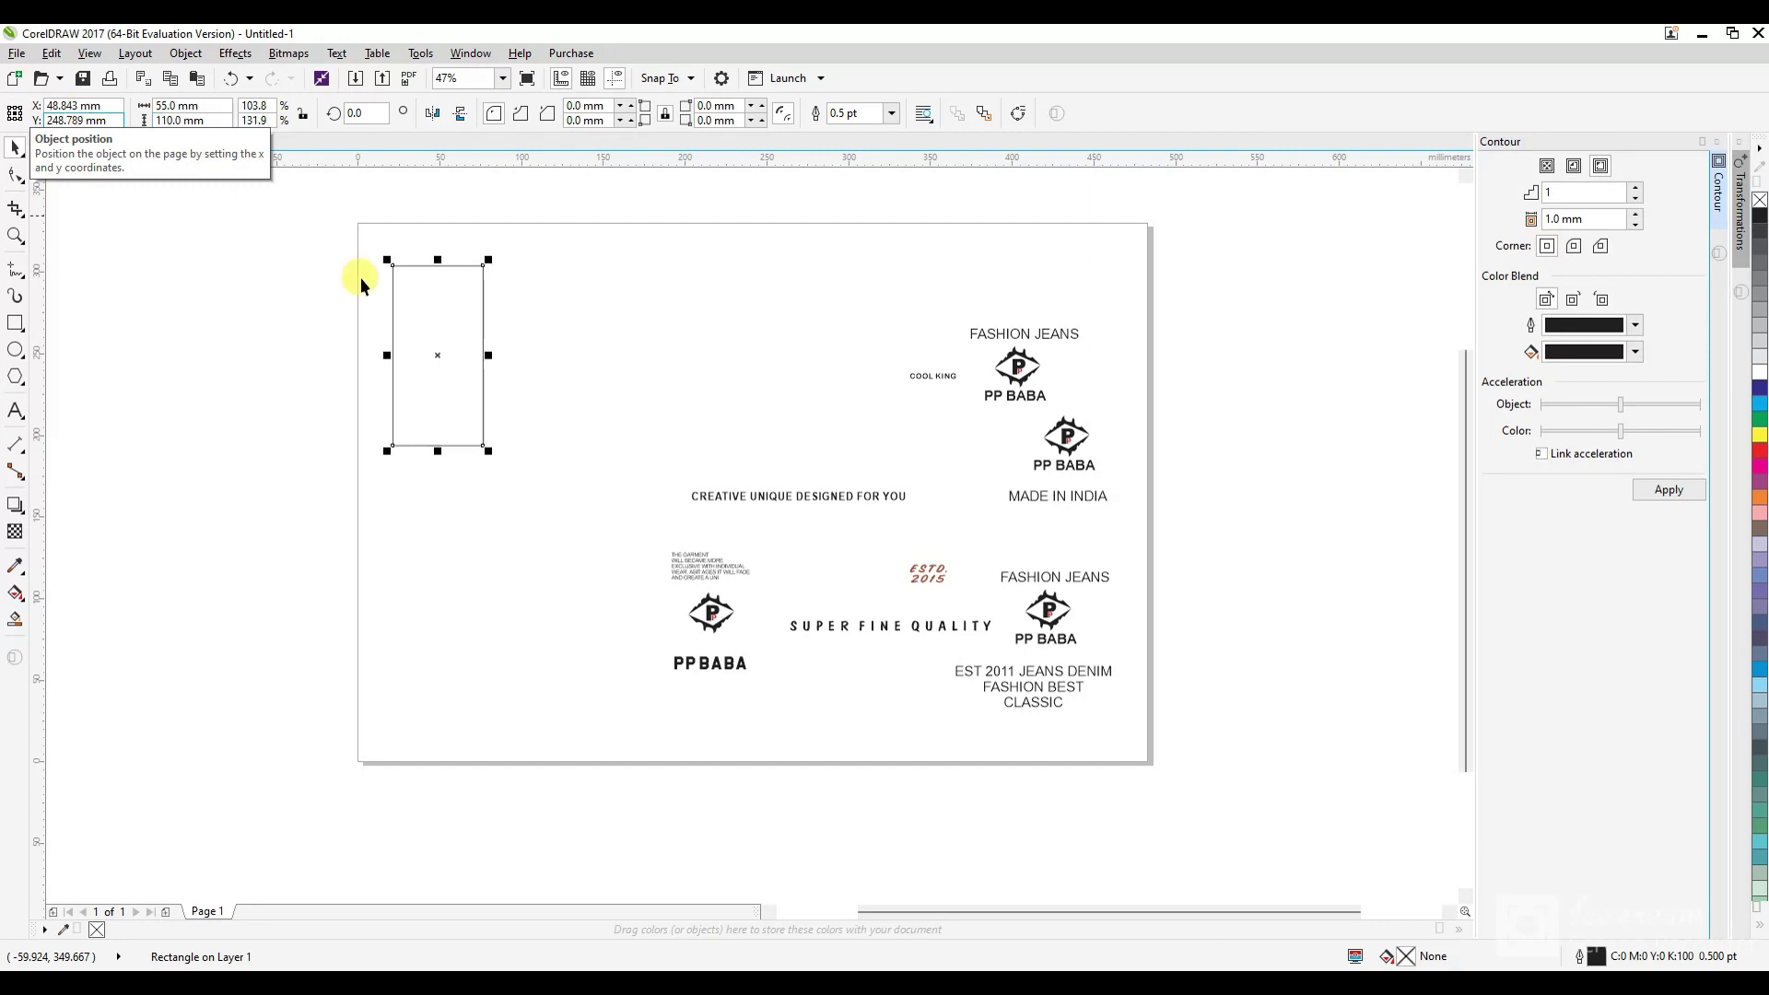
# Fill the rectangle with light blue at 30 cyan and no other inks, and remove its outline.
pyautogui.scroll(3, 361, 277)
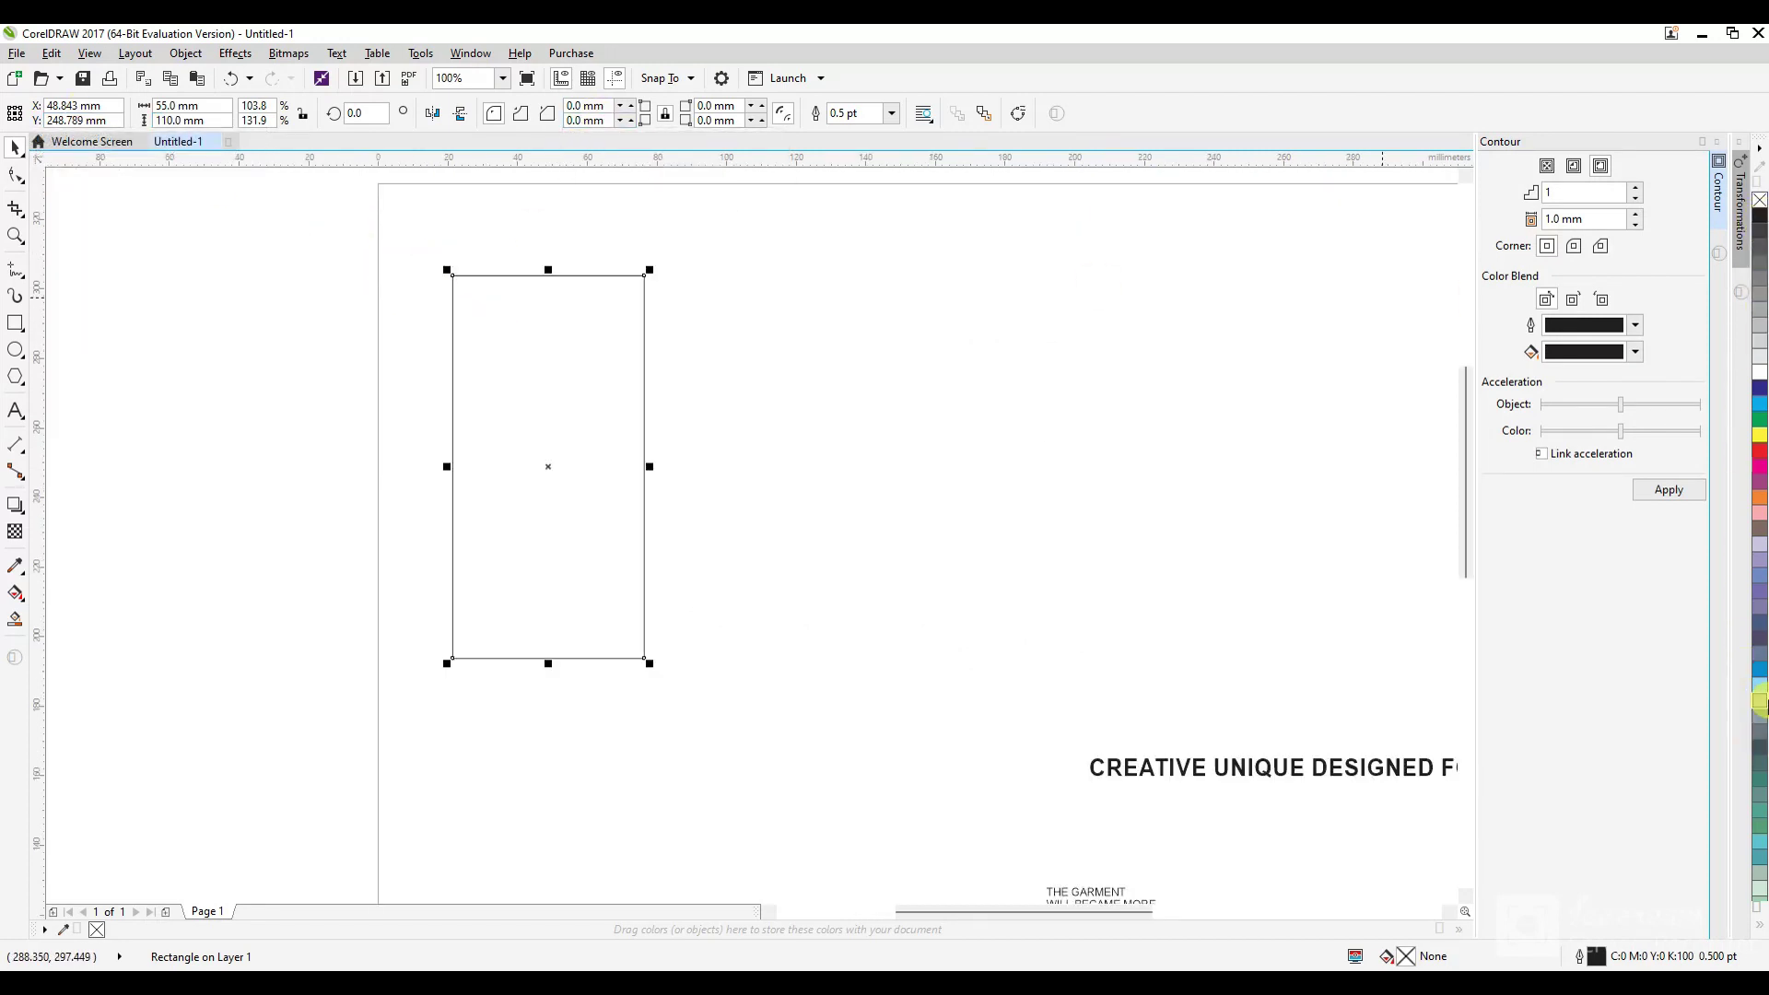
pyautogui.click(1761, 686)
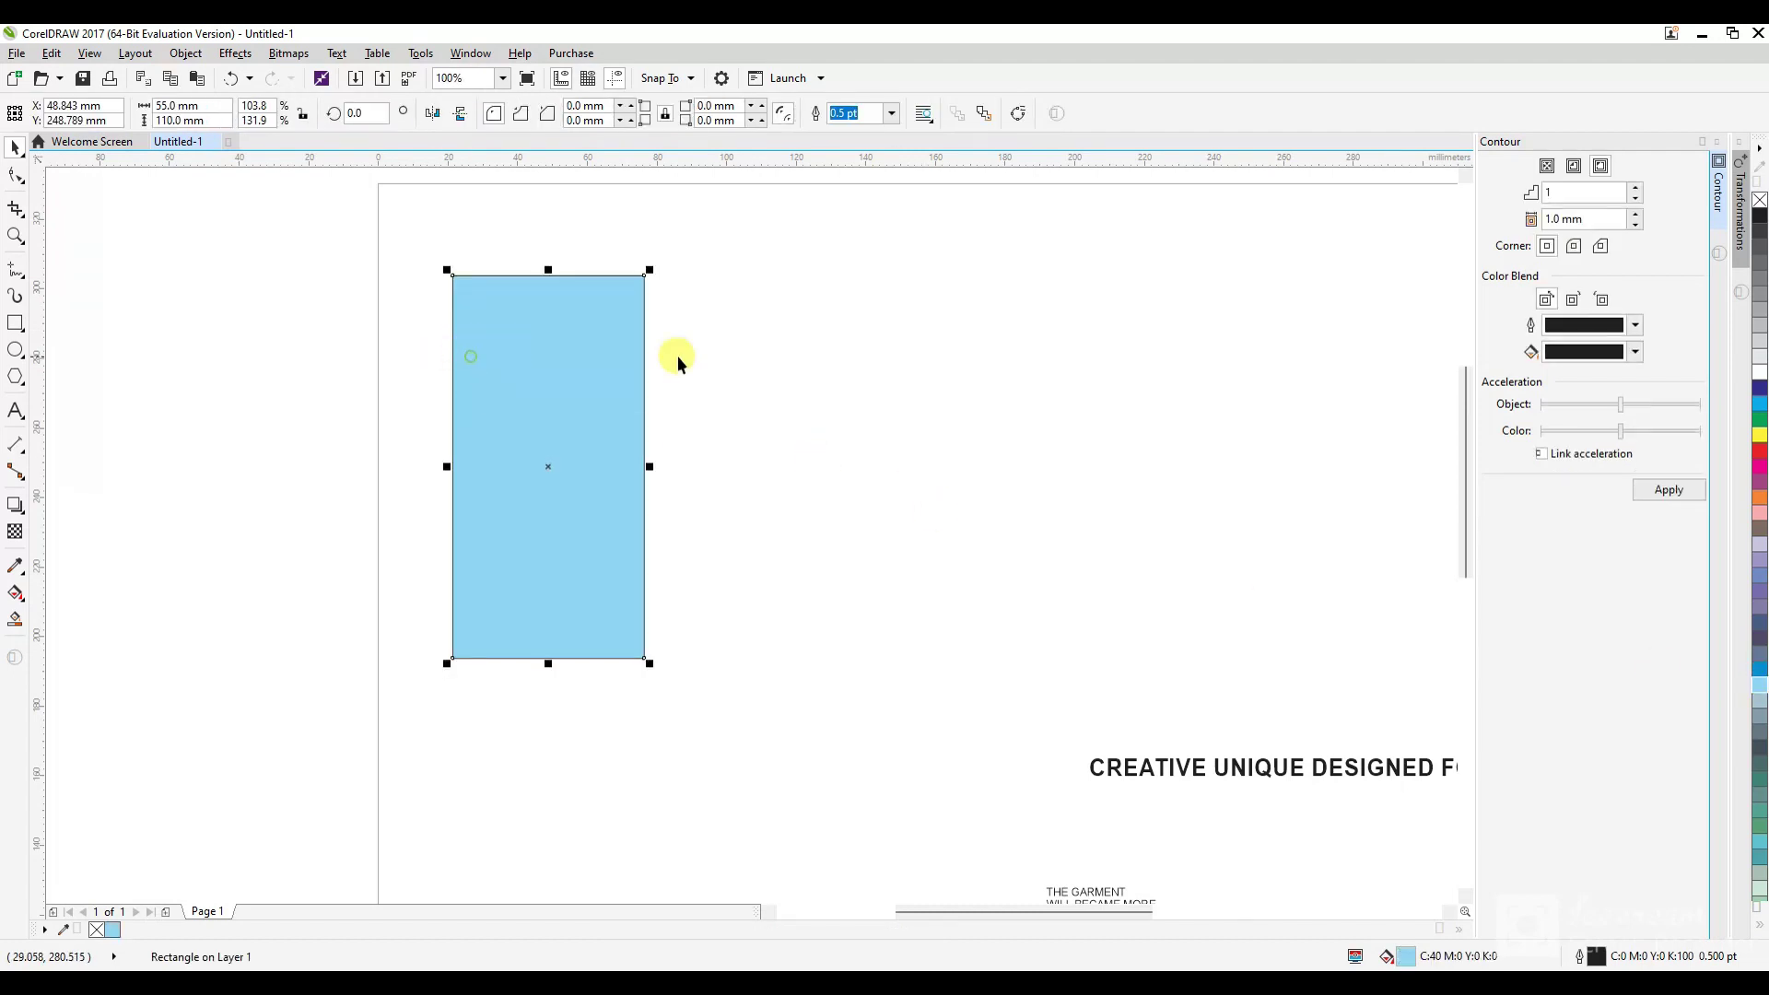
pyautogui.rightClick(1760, 206)
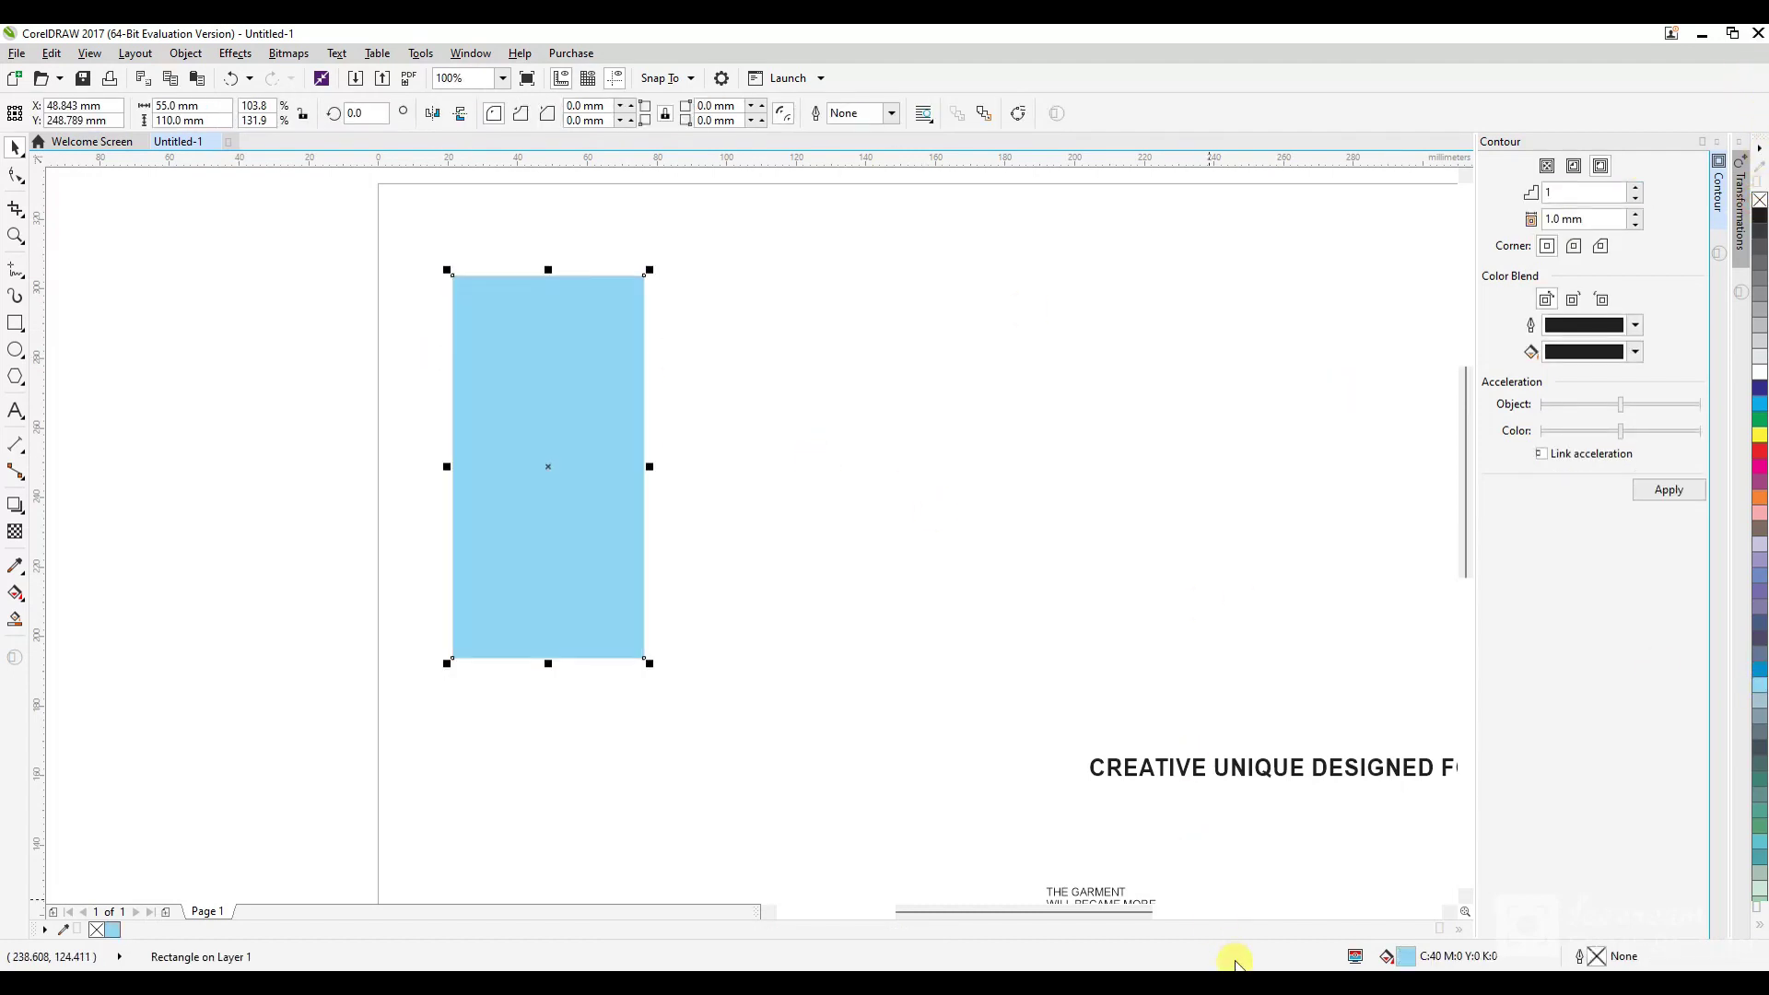
pyautogui.doubleClick(1407, 954)
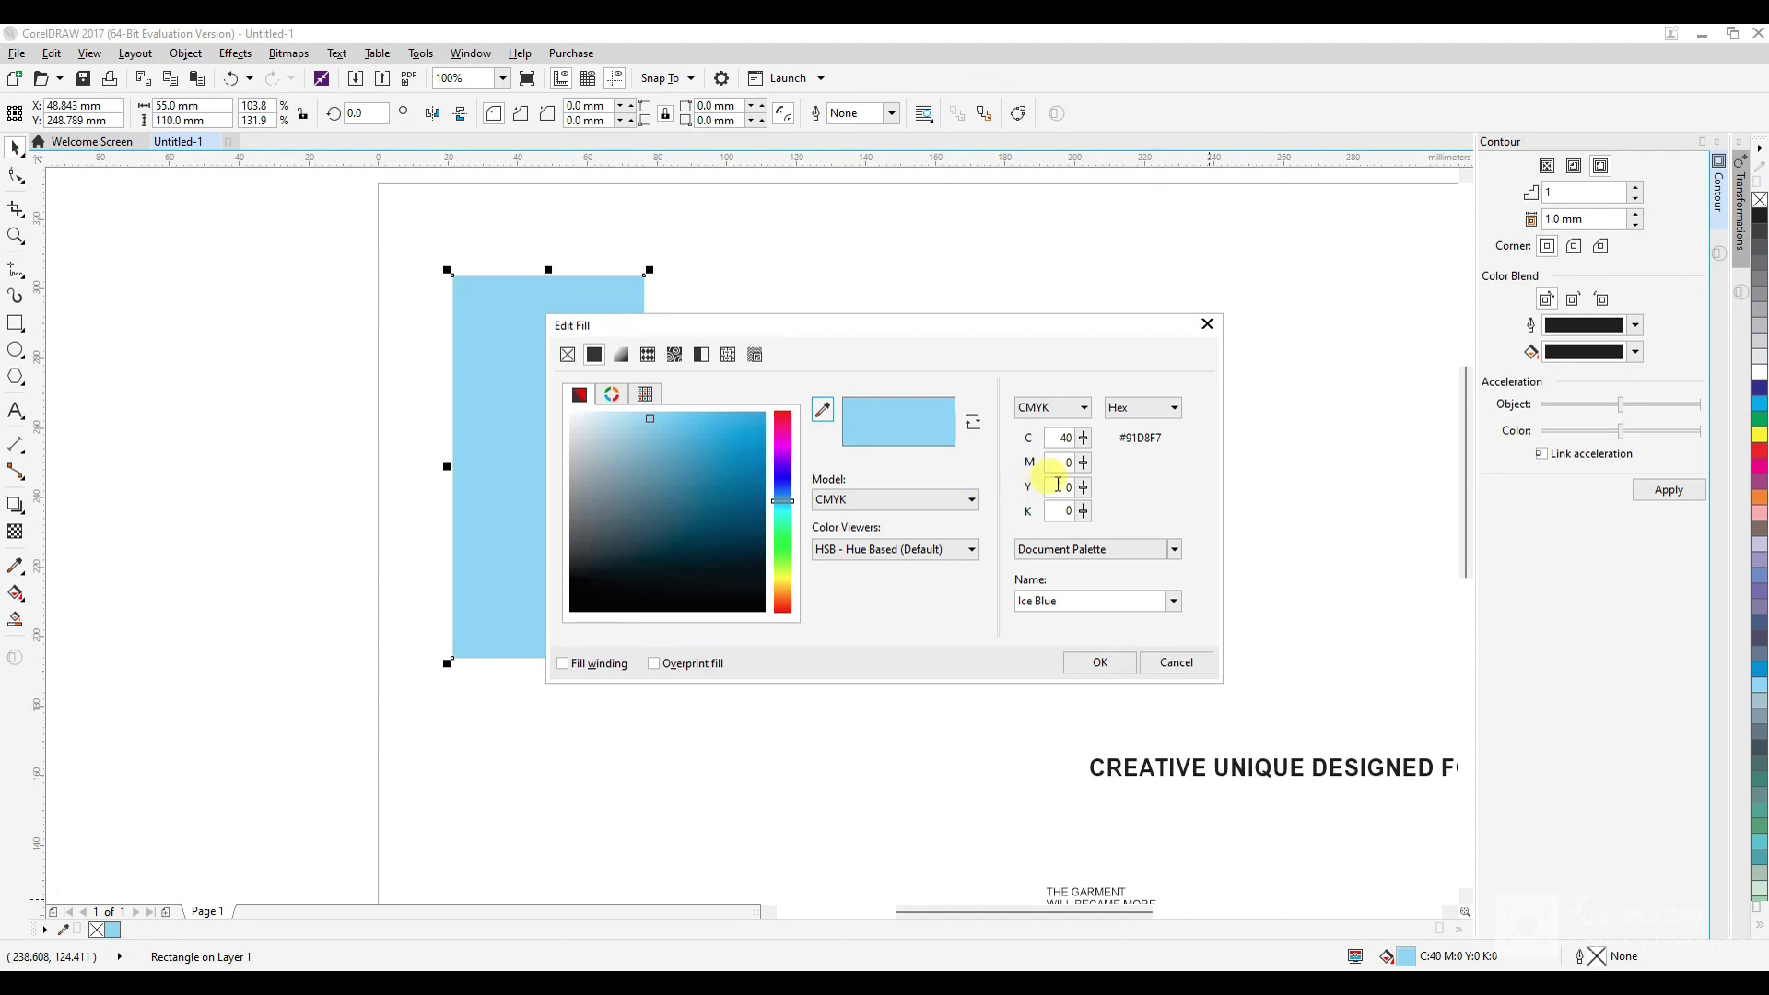
pyautogui.click(1061, 439)
pyautogui.write('30')
pyautogui.press('Tab')
pyautogui.click(1100, 664)
# Round all four corners of the blue rectangle with a 3 mm radius.
pyautogui.click(557, 408)
pyautogui.click(599, 120)
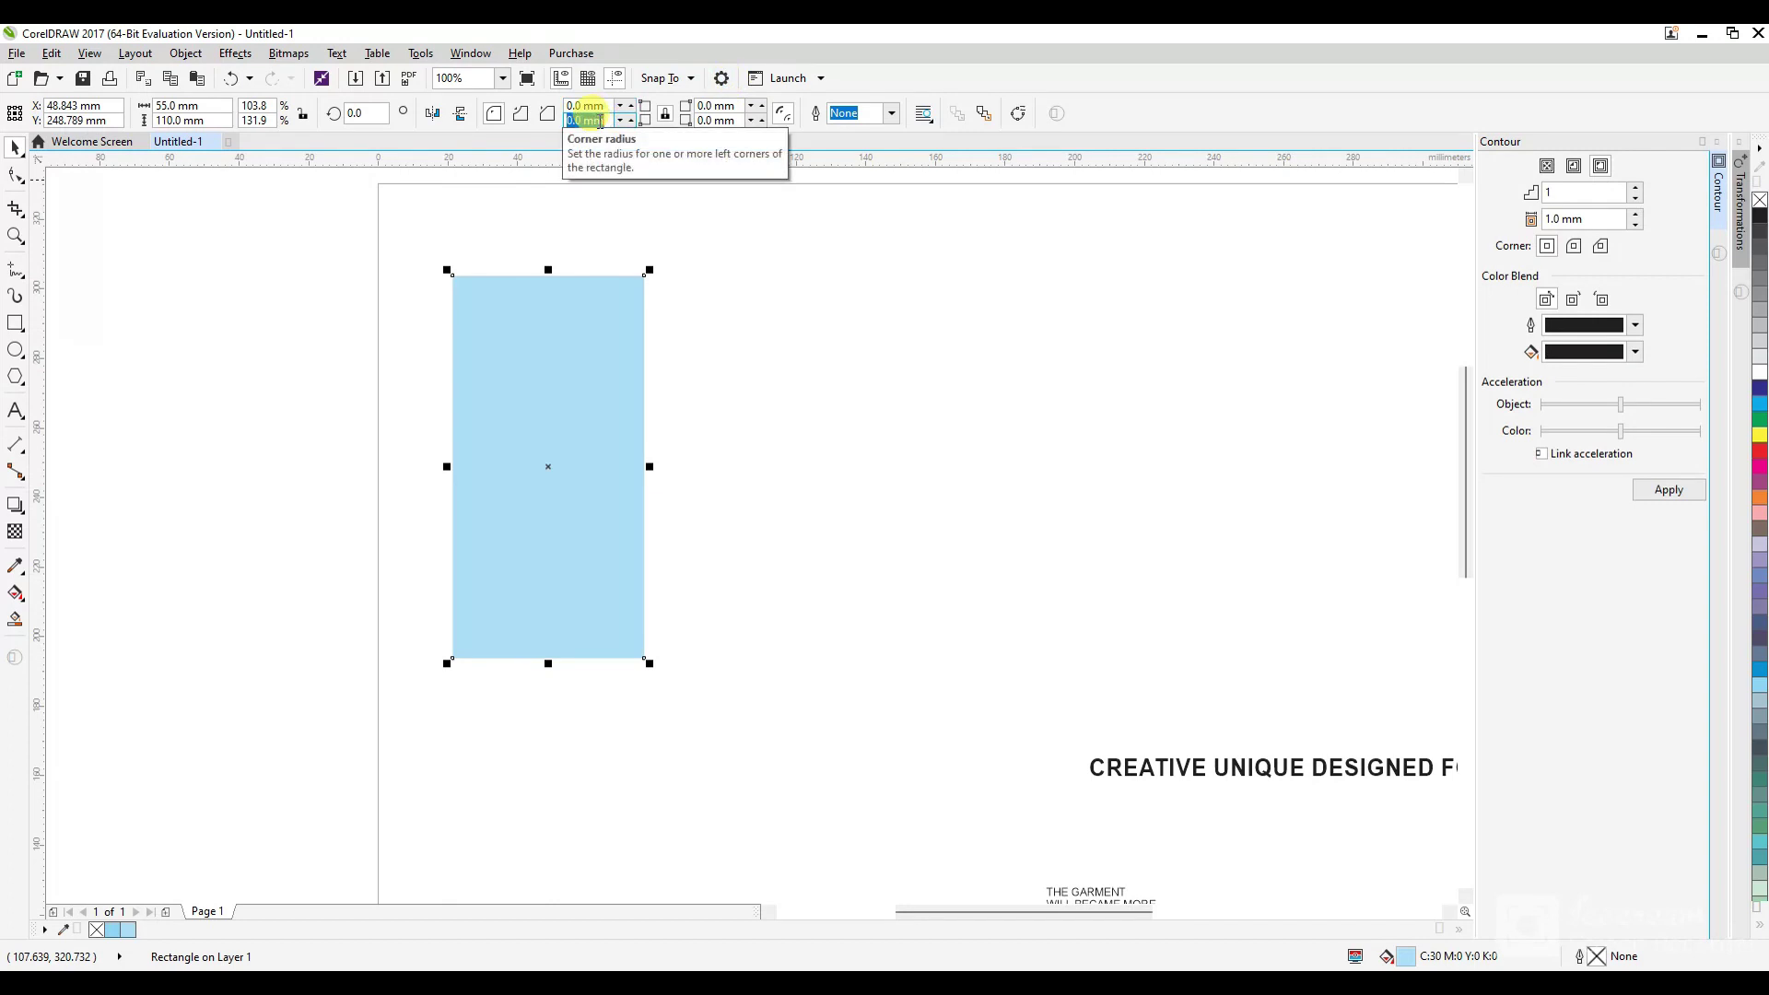
pyautogui.click(667, 296)
pyautogui.scroll(1, 624, 275)
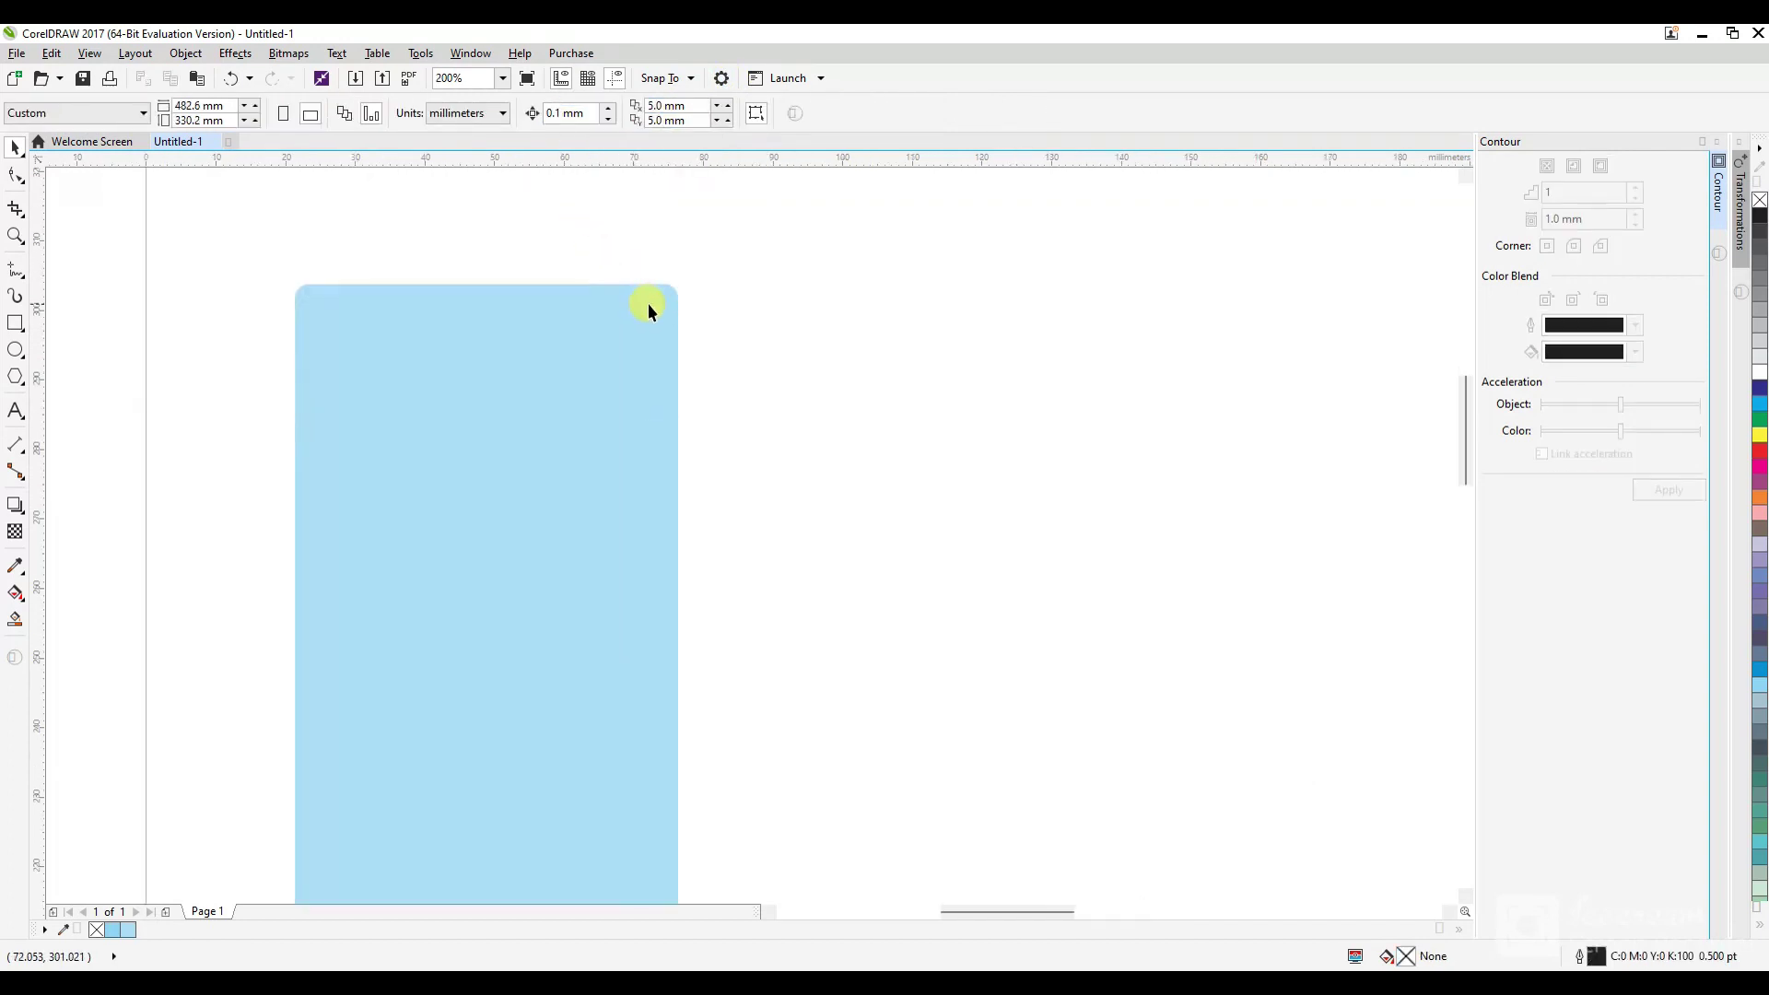
pyautogui.click(647, 303)
pyautogui.write('3')
pyautogui.press('Return')
pyautogui.click(771, 337)
# Draw a circle beside the blue rectangle and set its diameter to 4 mm.
pyautogui.click(17, 349)
pyautogui.moveTo(136, 308); pyautogui.dragTo(193, 364)
pyautogui.click(189, 106)
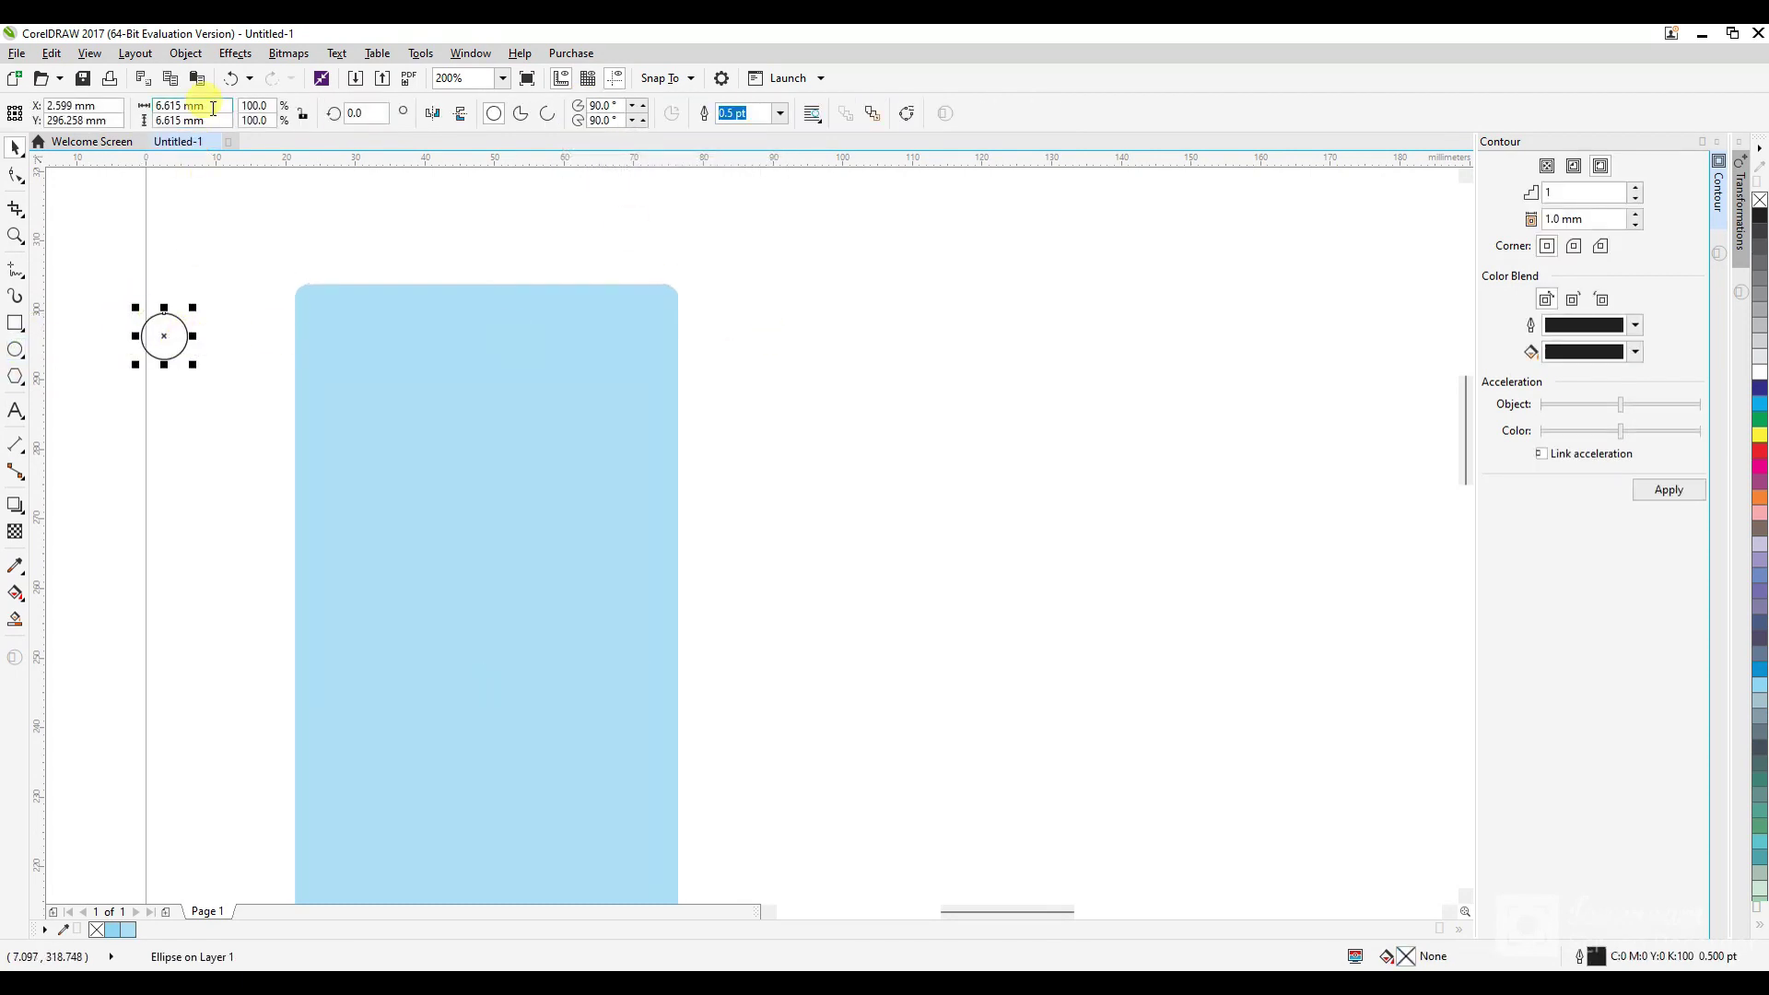
pyautogui.write('4')
pyautogui.press('Return')
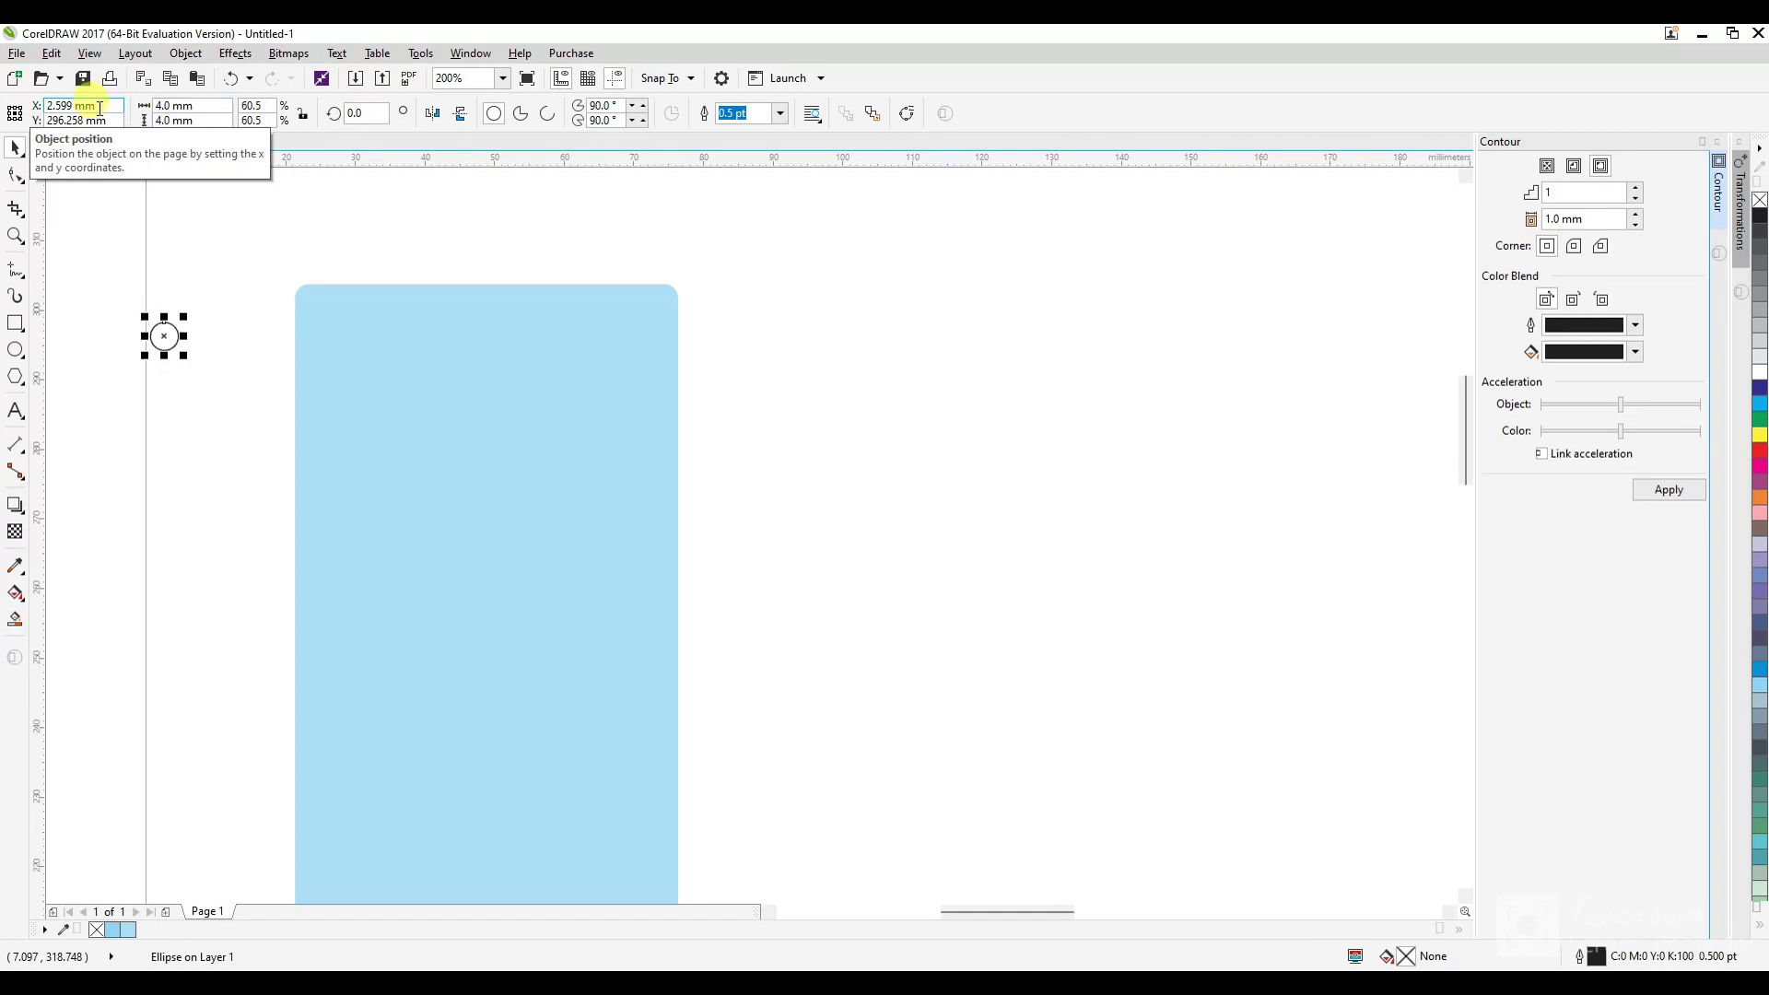
# Align the circle with the blue rectangle's horizontal center and top edge.
pyautogui.keyDown('shift'); pyautogui.click(512, 415); pyautogui.keyUp('shift')
pyautogui.press('c')
pyautogui.press('t')
pyautogui.press('Escape')
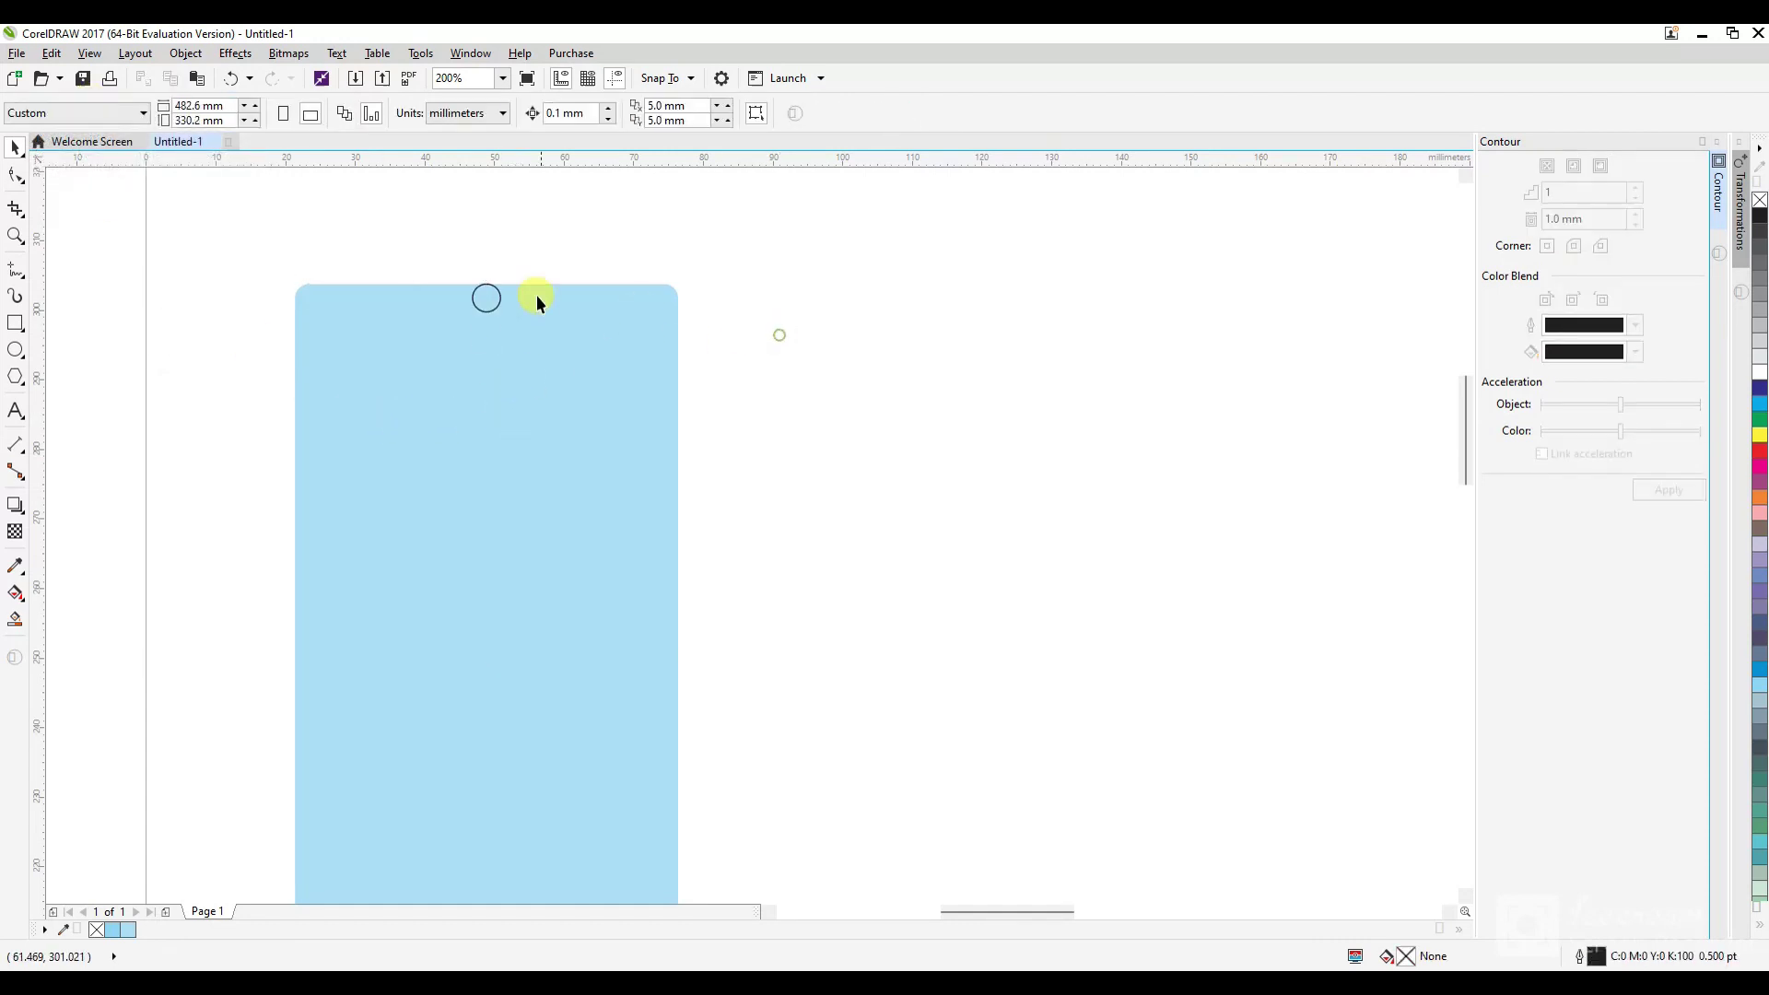
pyautogui.click(894, 429)
# Set the nudge distance to 8 mm and move the circle down by one nudge to form the tag's string hole.
pyautogui.click(551, 113)
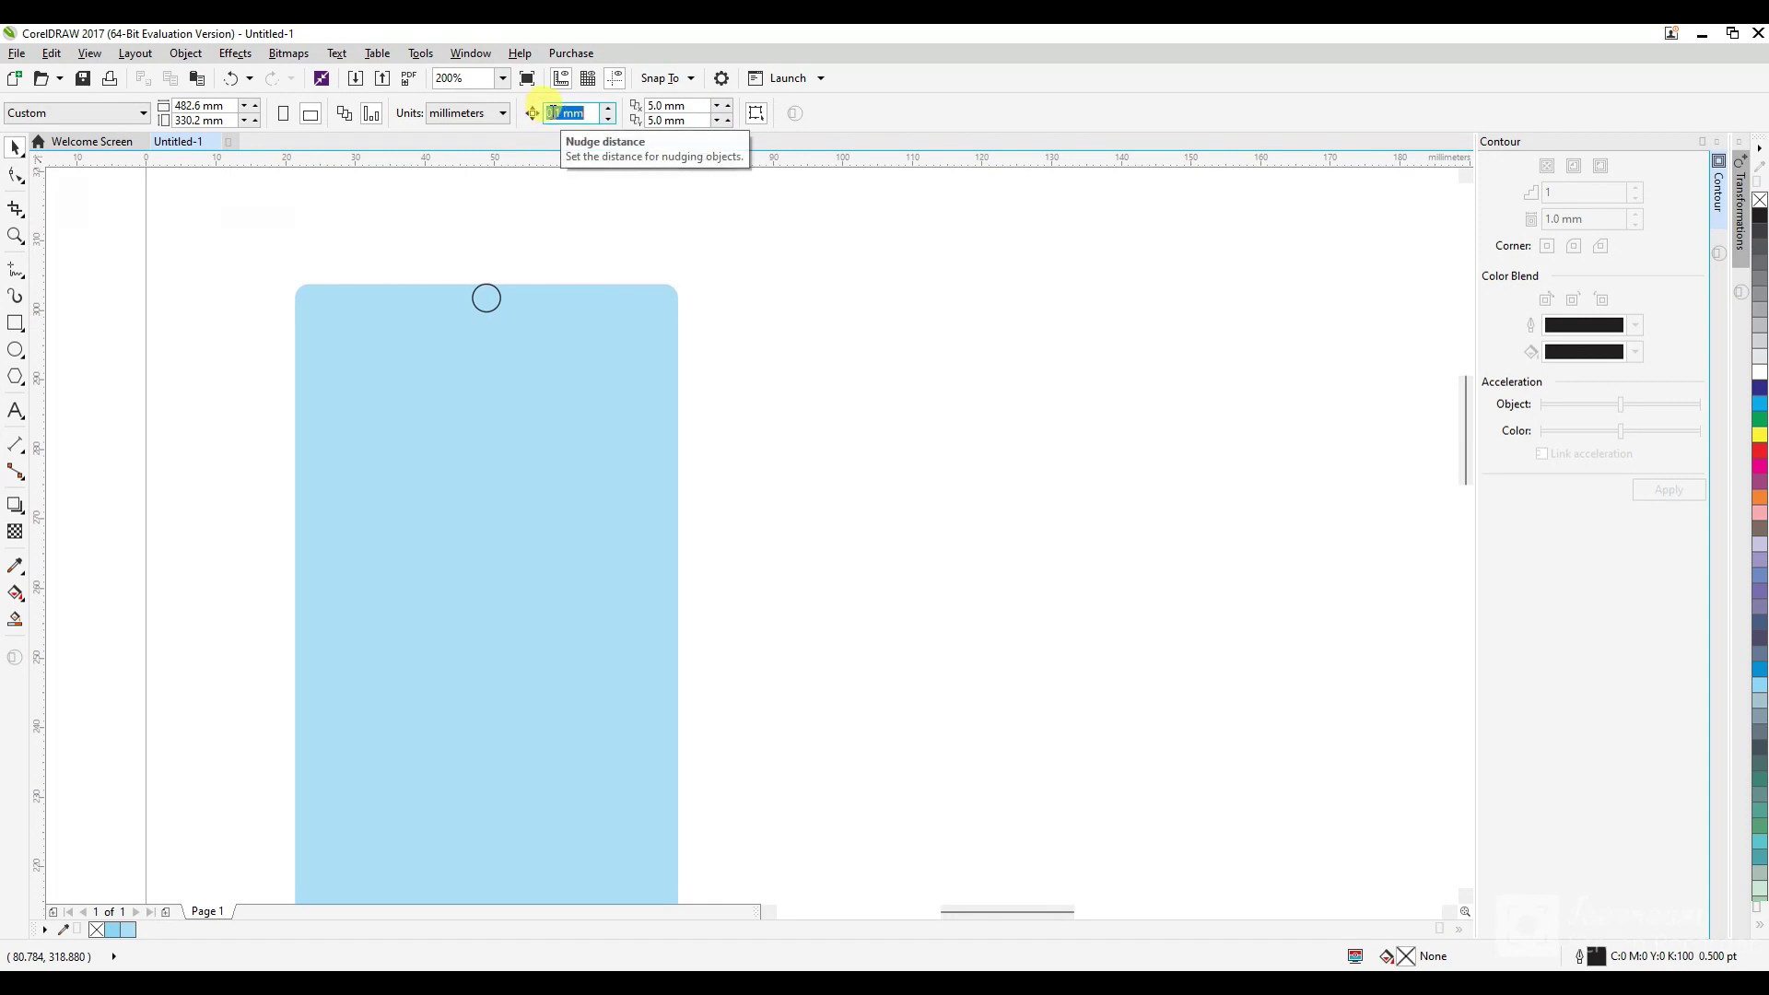
pyautogui.moveTo(423, 242); pyautogui.dragTo(727, 410)
pyautogui.press('Down')
pyautogui.click(859, 376)
# Save the drawing as 10-1-2023 in the TAG\1-1-2023 folder.
pyautogui.hotkey('ctrl', 's')
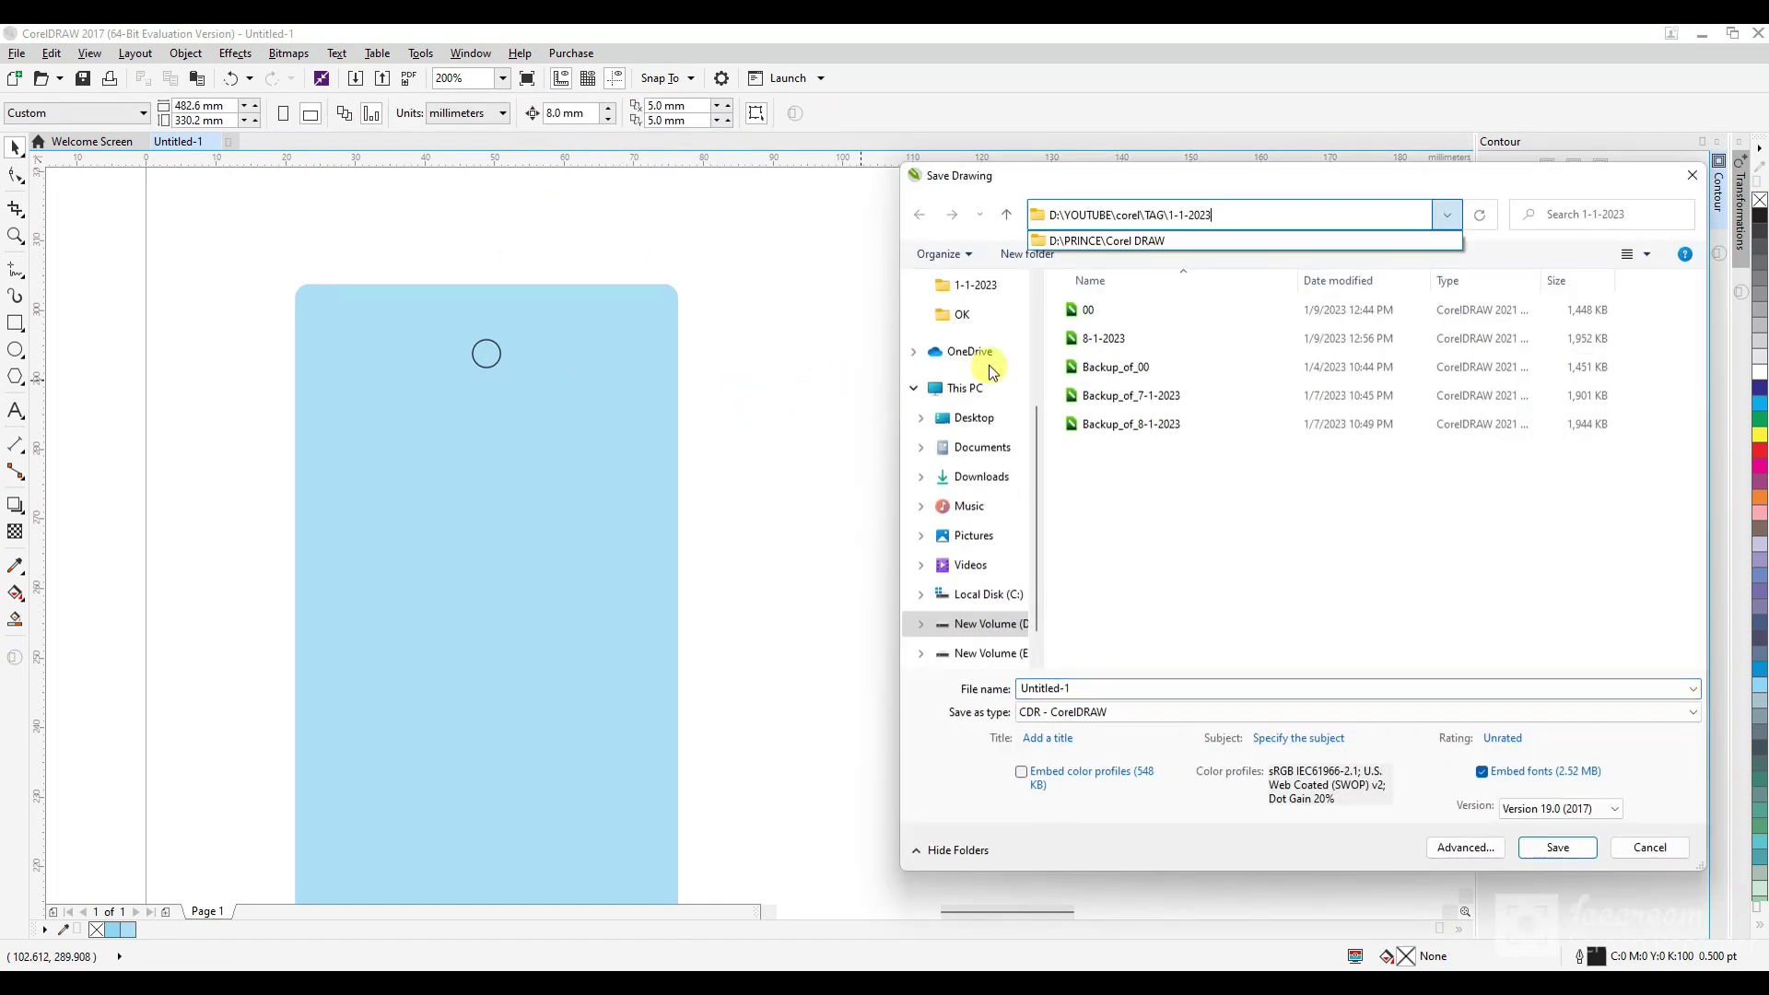
pyautogui.click(1144, 481)
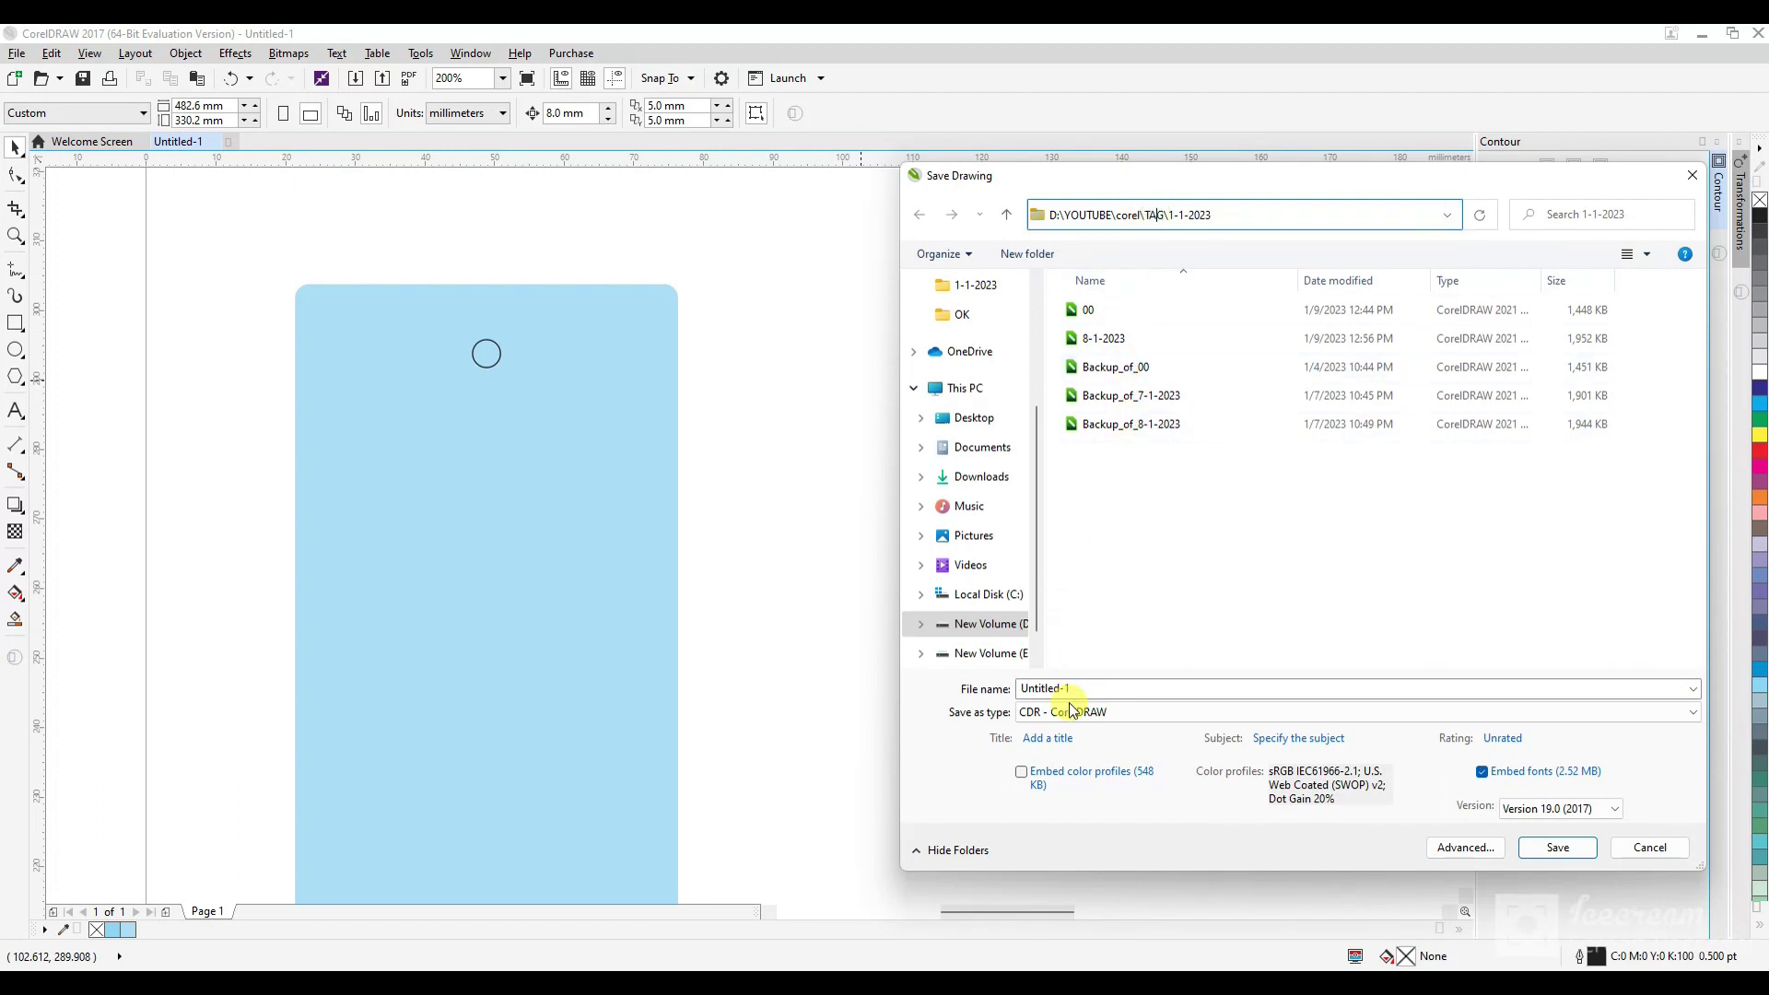
pyautogui.click(1109, 689)
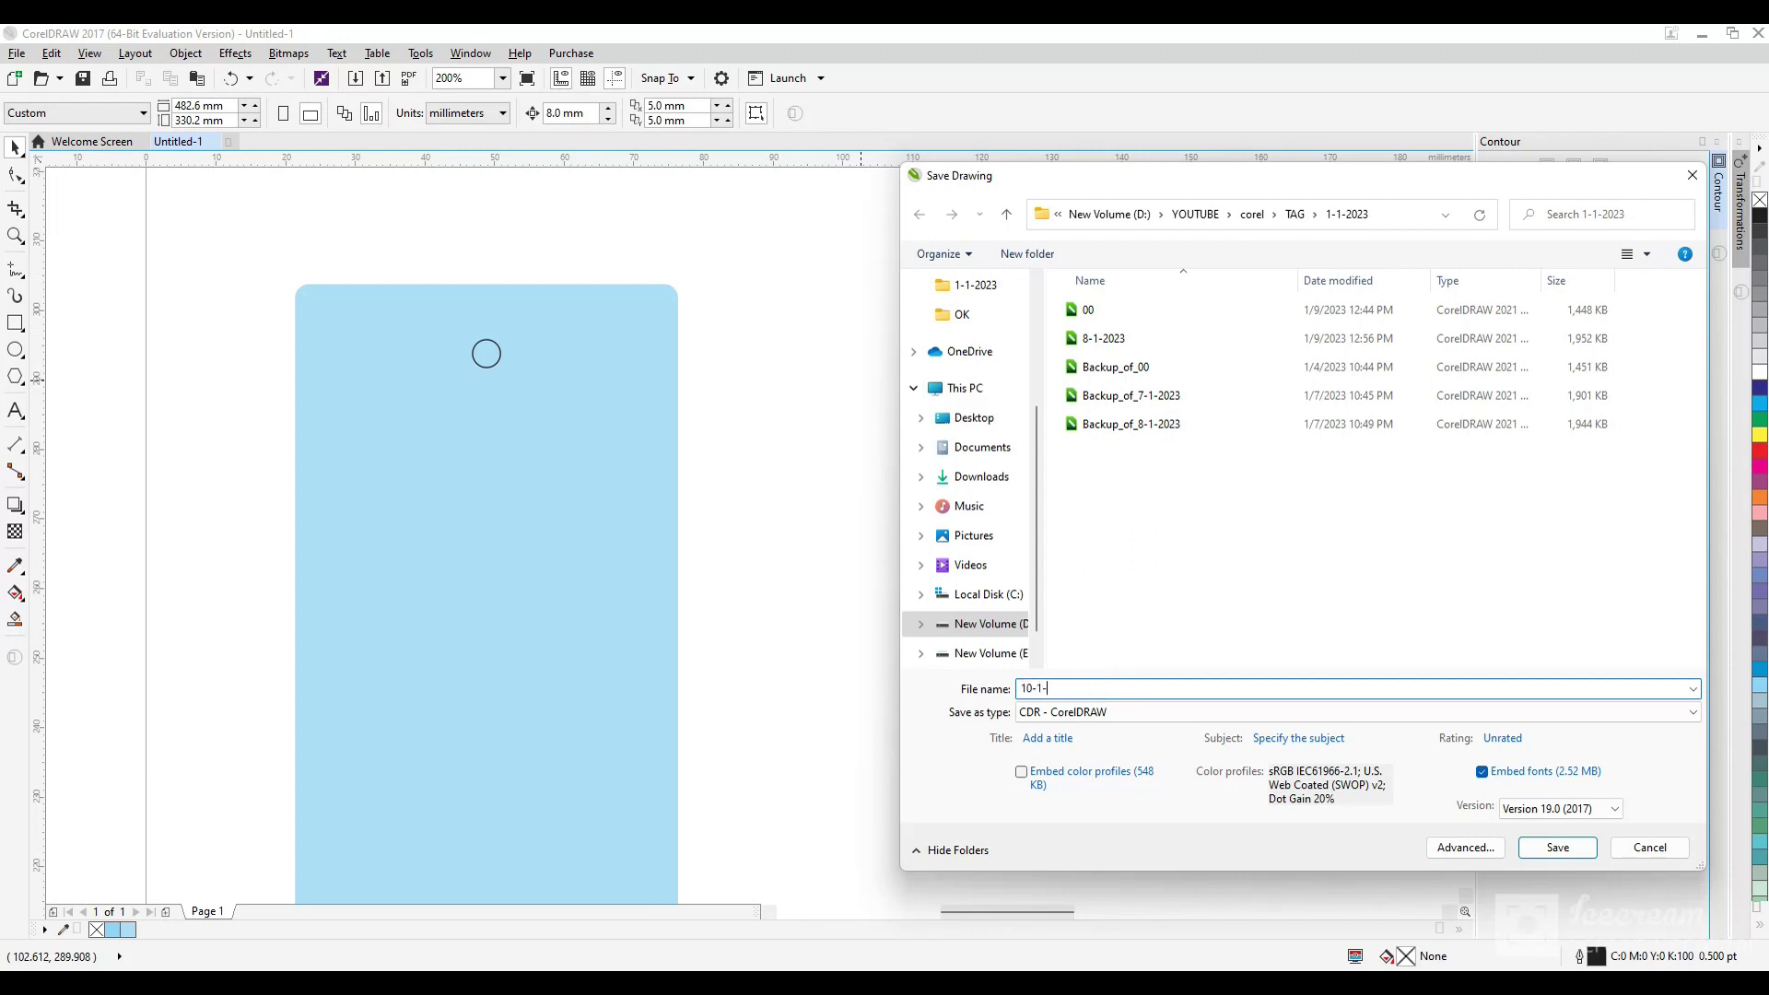
pyautogui.press('Return')
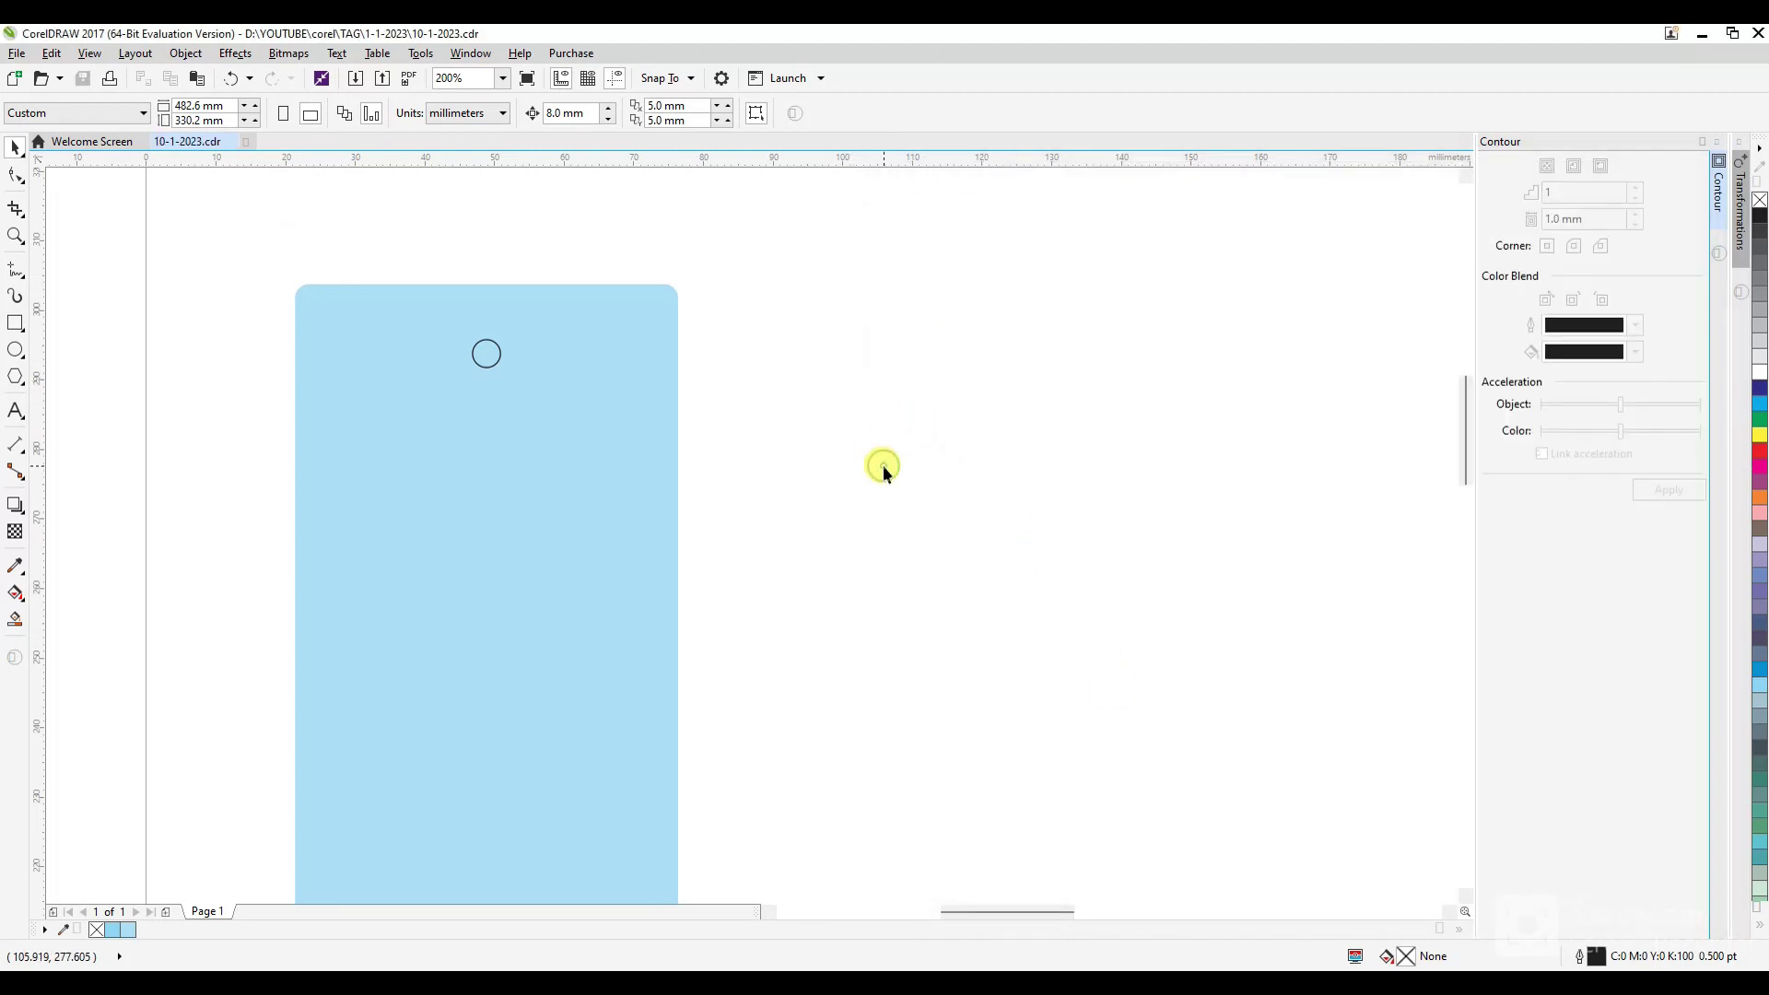
# Collapse the Contour docker and move the blocky PP BABA text onto the lower part of the blue tag.
pyautogui.press('F4')
pyautogui.click(1704, 141)
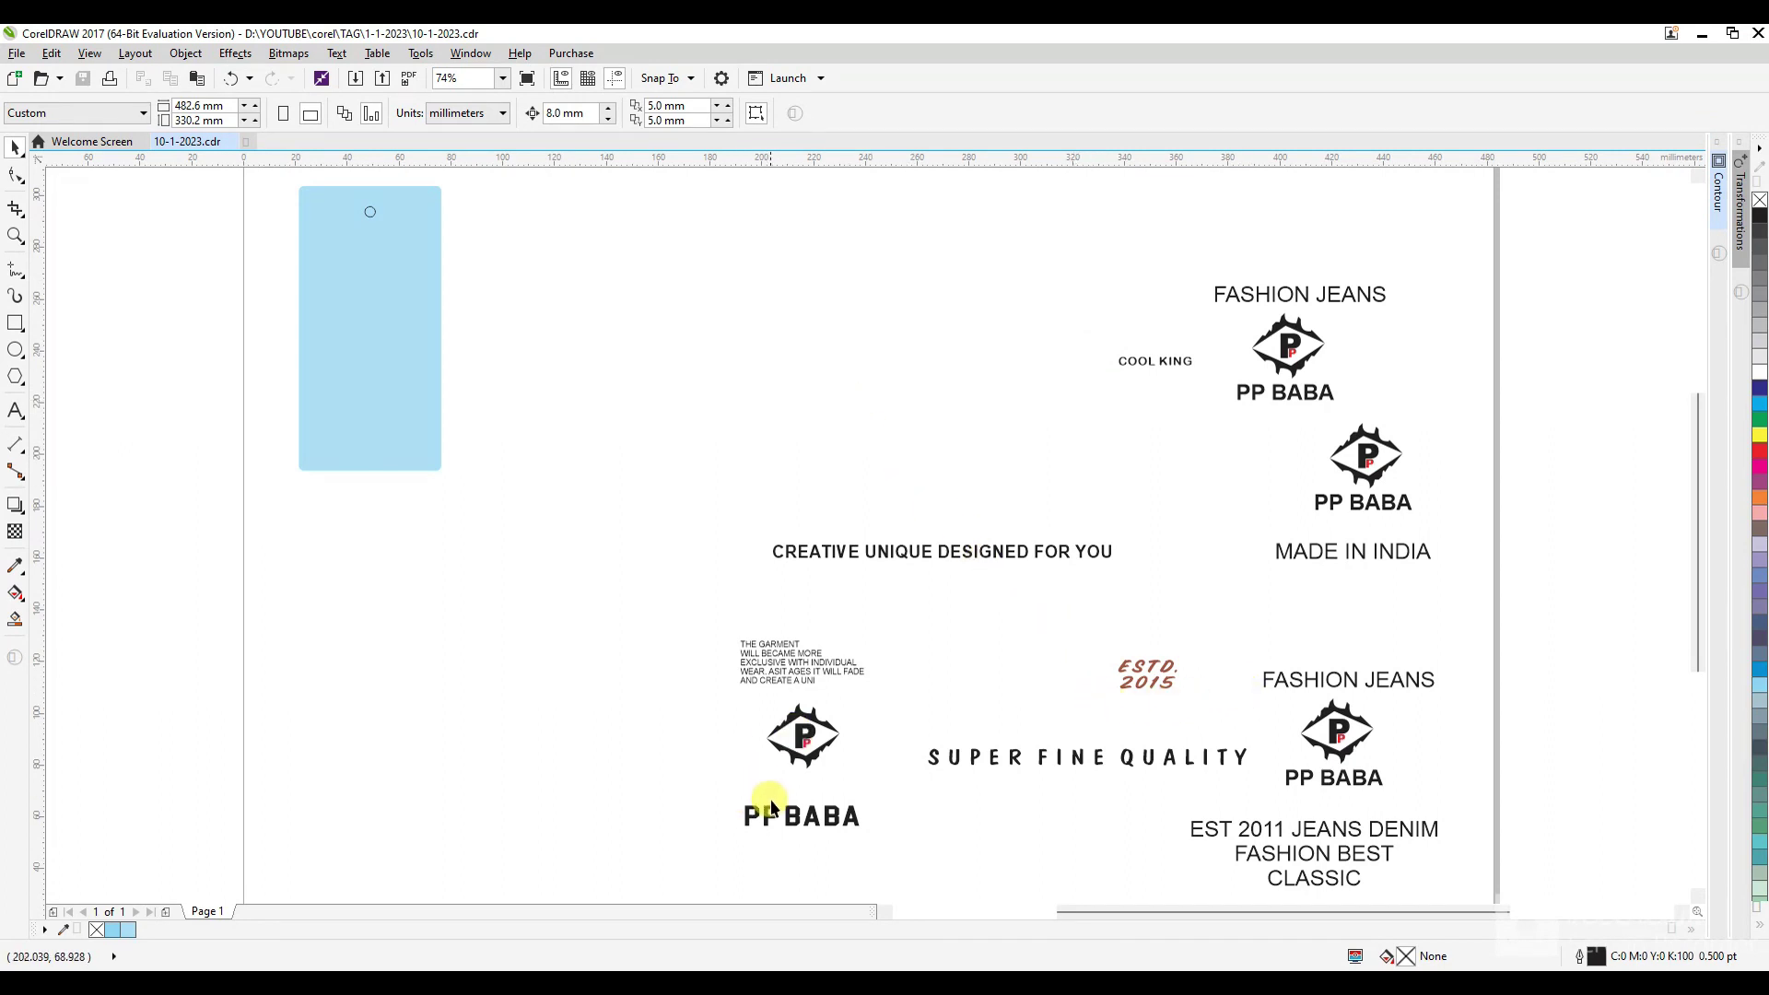
pyautogui.moveTo(778, 817); pyautogui.dragTo(414, 486)
pyautogui.click(821, 820)
pyautogui.moveTo(709, 765); pyautogui.dragTo(942, 870)
pyautogui.moveTo(810, 817); pyautogui.dragTo(399, 433)
# Center the PP BABA text horizontally on the blue tag.
pyautogui.keyDown('shift'); pyautogui.click(393, 402); pyautogui.keyUp('shift')
pyautogui.press('c')
pyautogui.click(524, 416)
pyautogui.moveTo(253, 360); pyautogui.dragTo(479, 509)
pyautogui.click(493, 511)
pyautogui.scroll(2, 277, 433)
pyautogui.click(399, 418)
pyautogui.click(234, 374)
pyautogui.click(481, 433)
pyautogui.keyDown('shift'); pyautogui.click(492, 340); pyautogui.keyUp('shift')
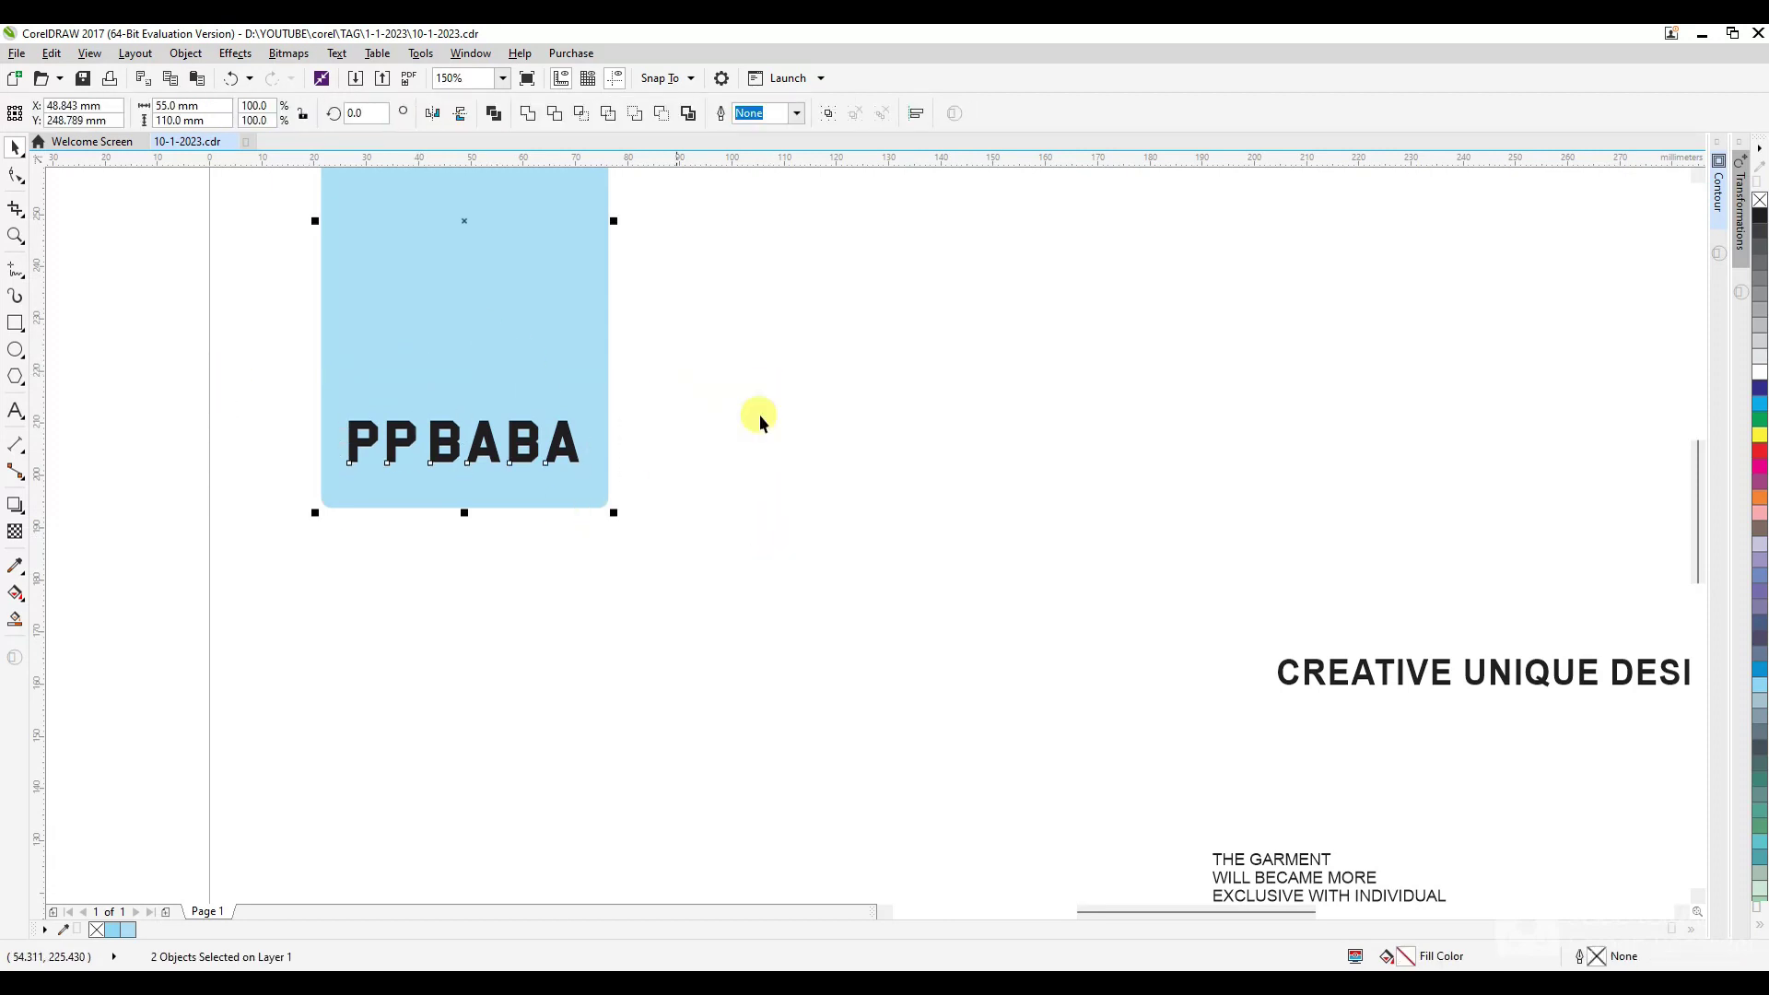
pyautogui.click(785, 415)
# Add the artistic text JEANS in 24 pt Arial below the blue tag.
pyautogui.scroll(1, 362, 416)
pyautogui.click(14, 411)
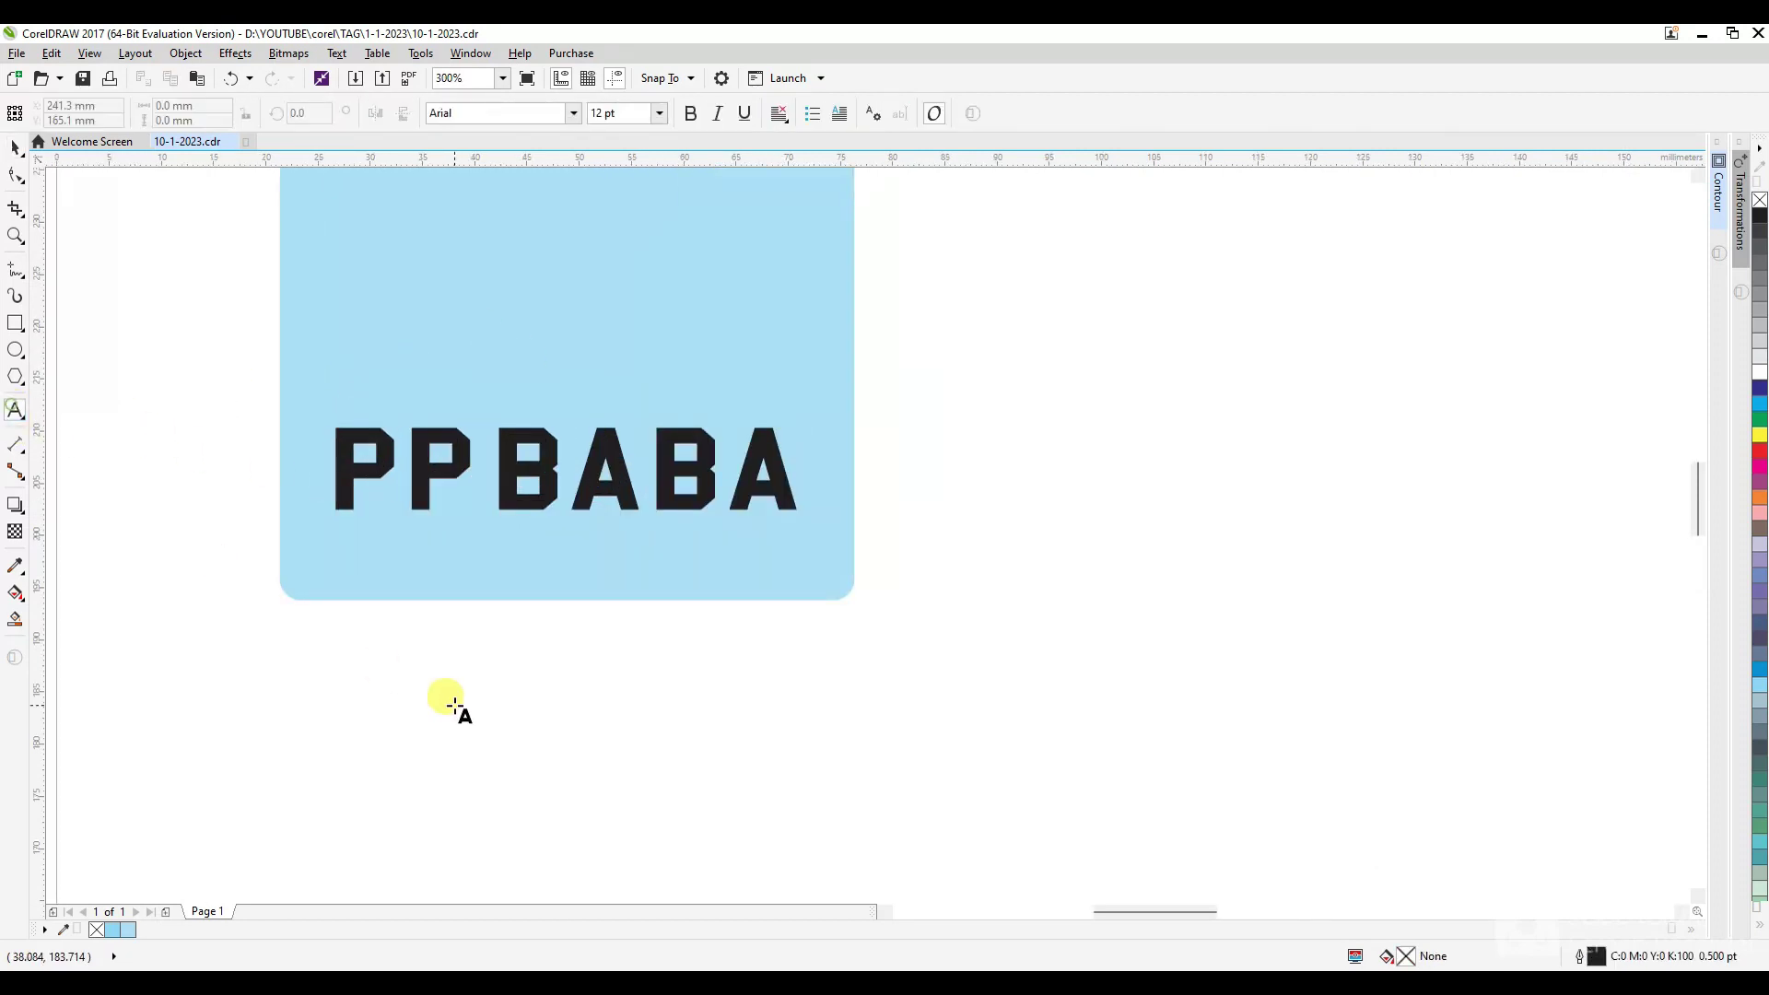
pyautogui.click(451, 703)
pyautogui.write('JEANS')
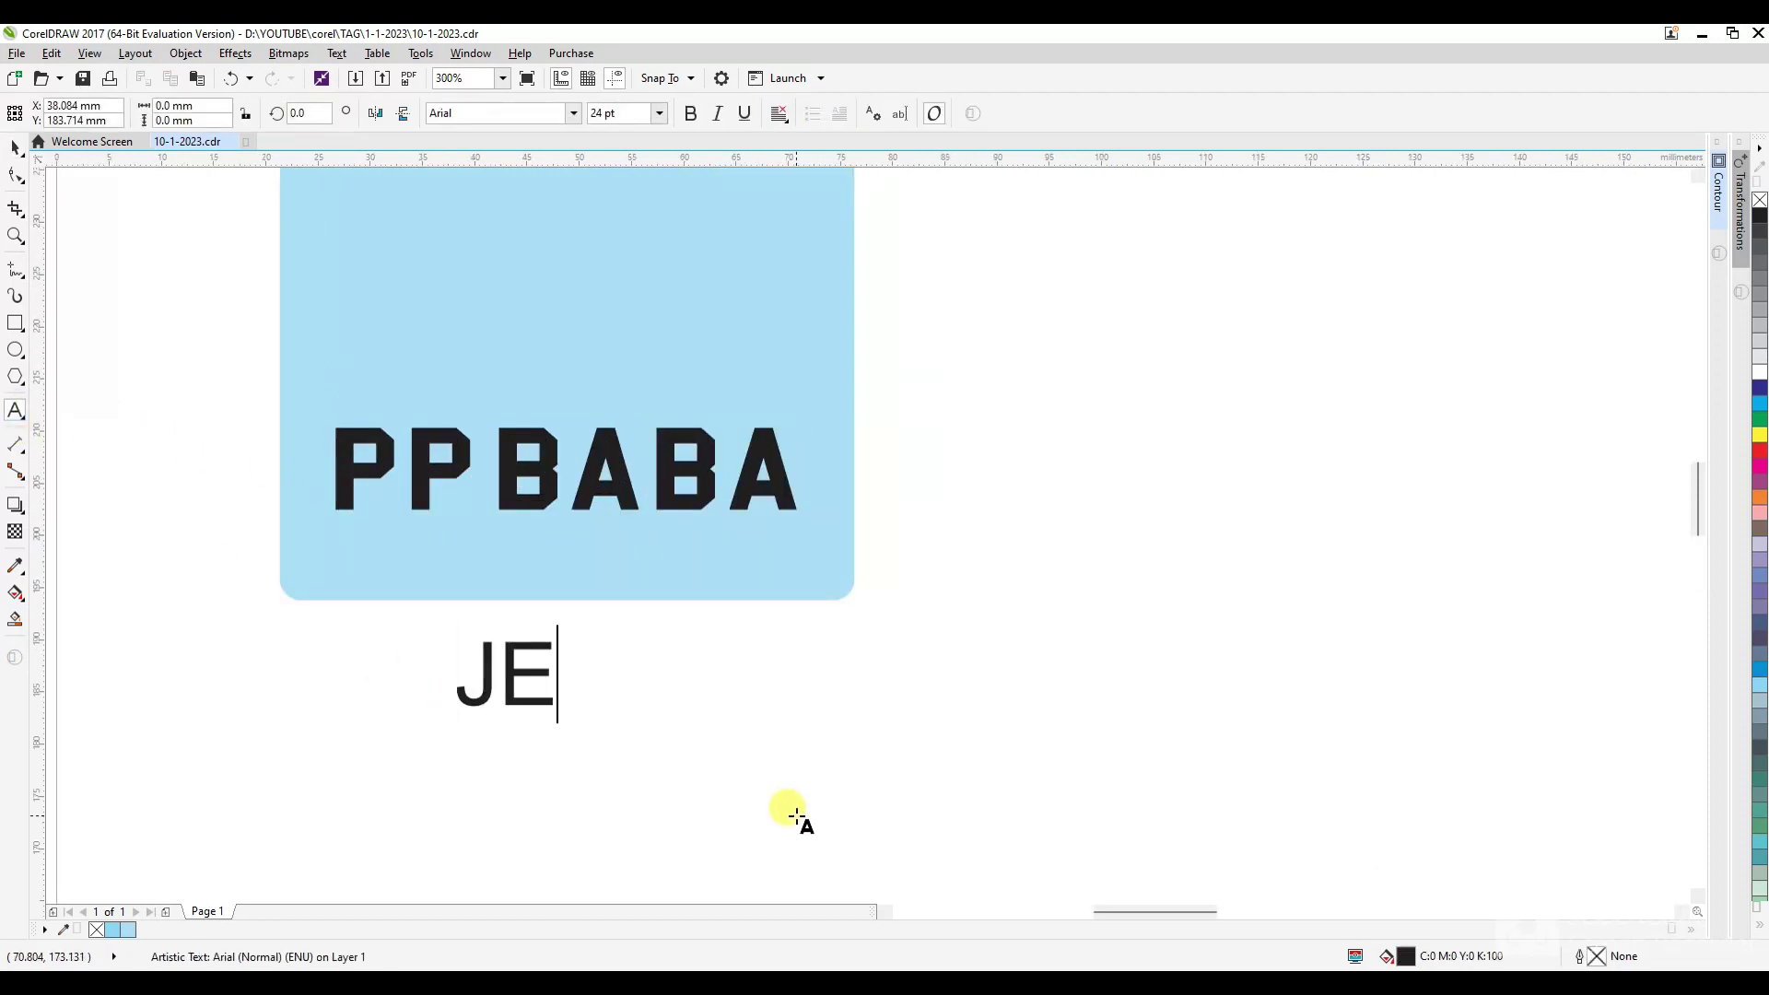
pyautogui.hotkey('ctrl', 'space')
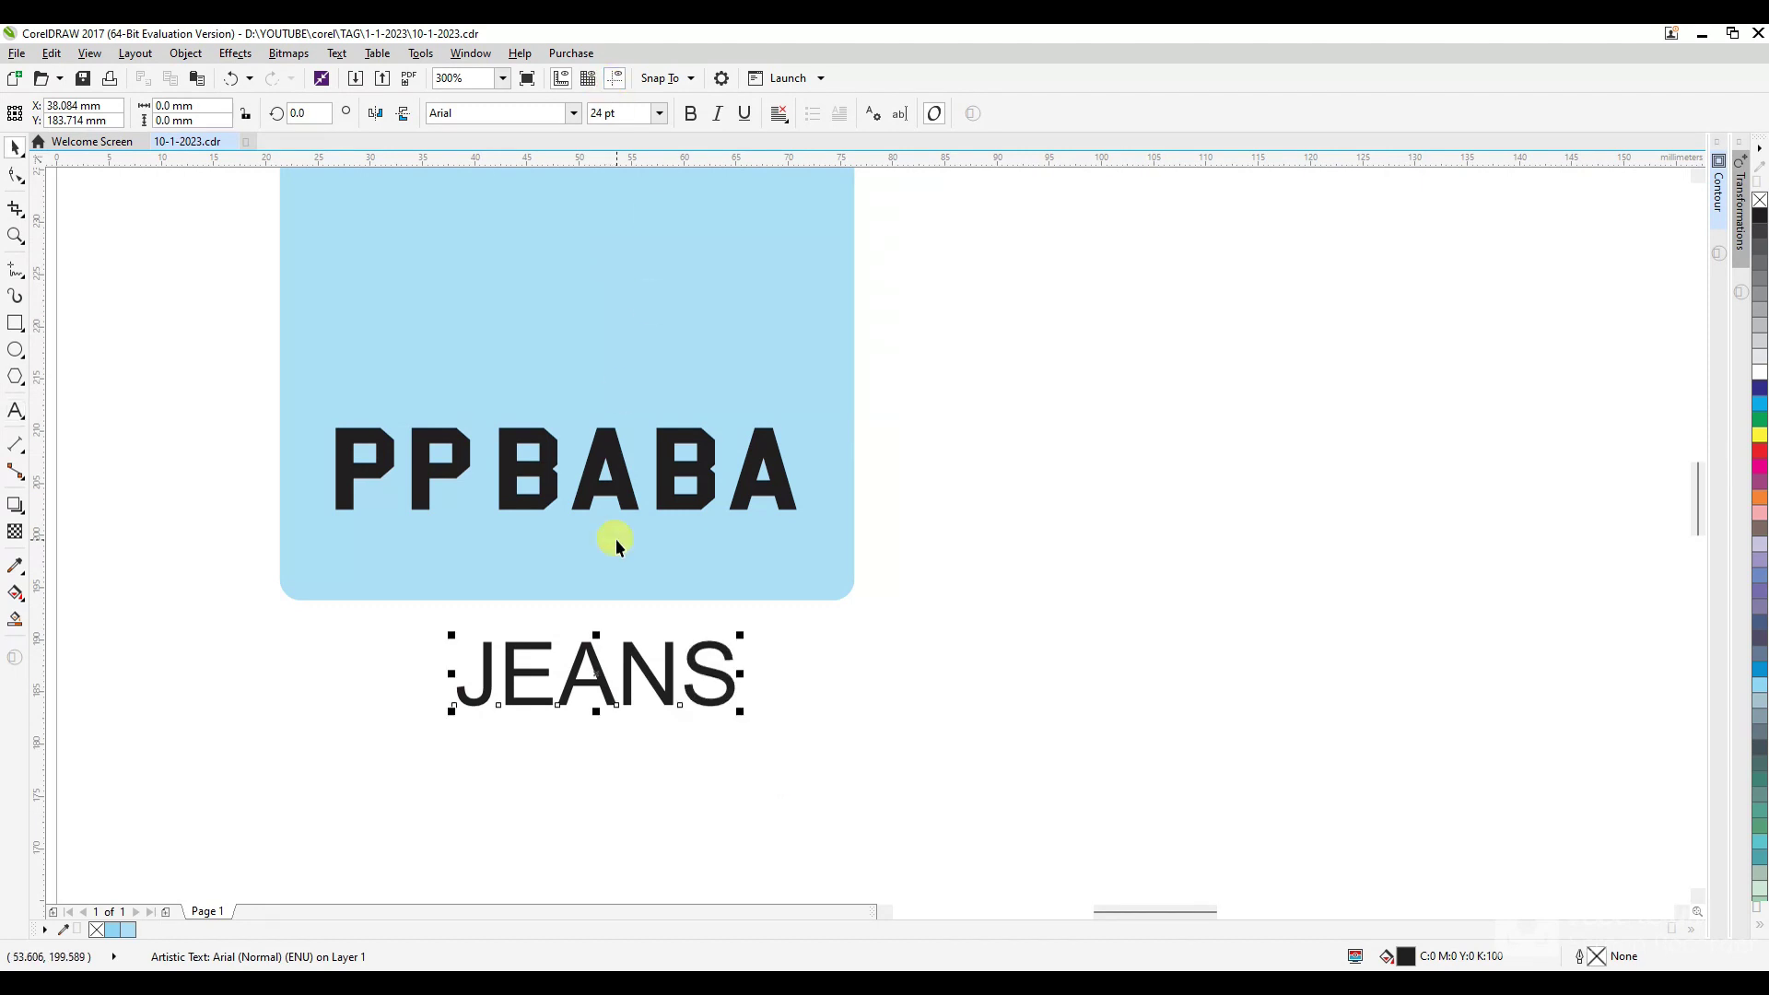
# Change the PP BABA text on the tag to the Boricua font and enlarge it to about 45 mm wide, slightly higher up.
pyautogui.click(612, 446)
pyautogui.click(573, 113)
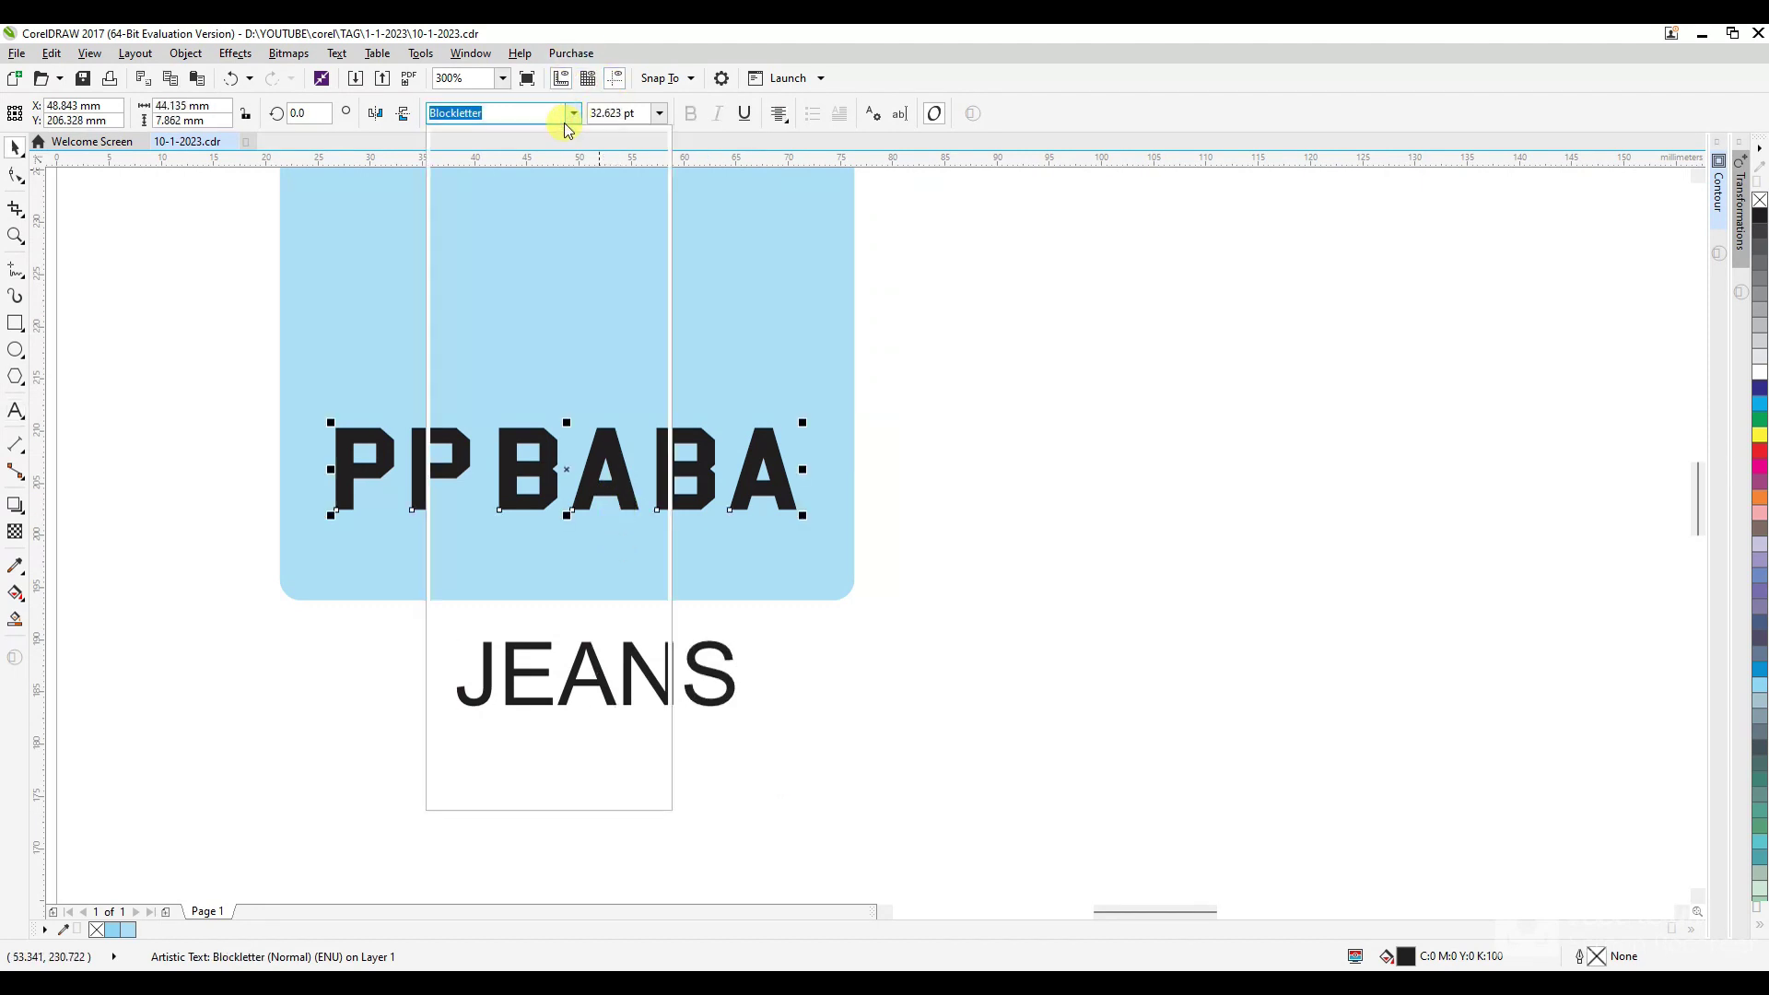
pyautogui.click(498, 174)
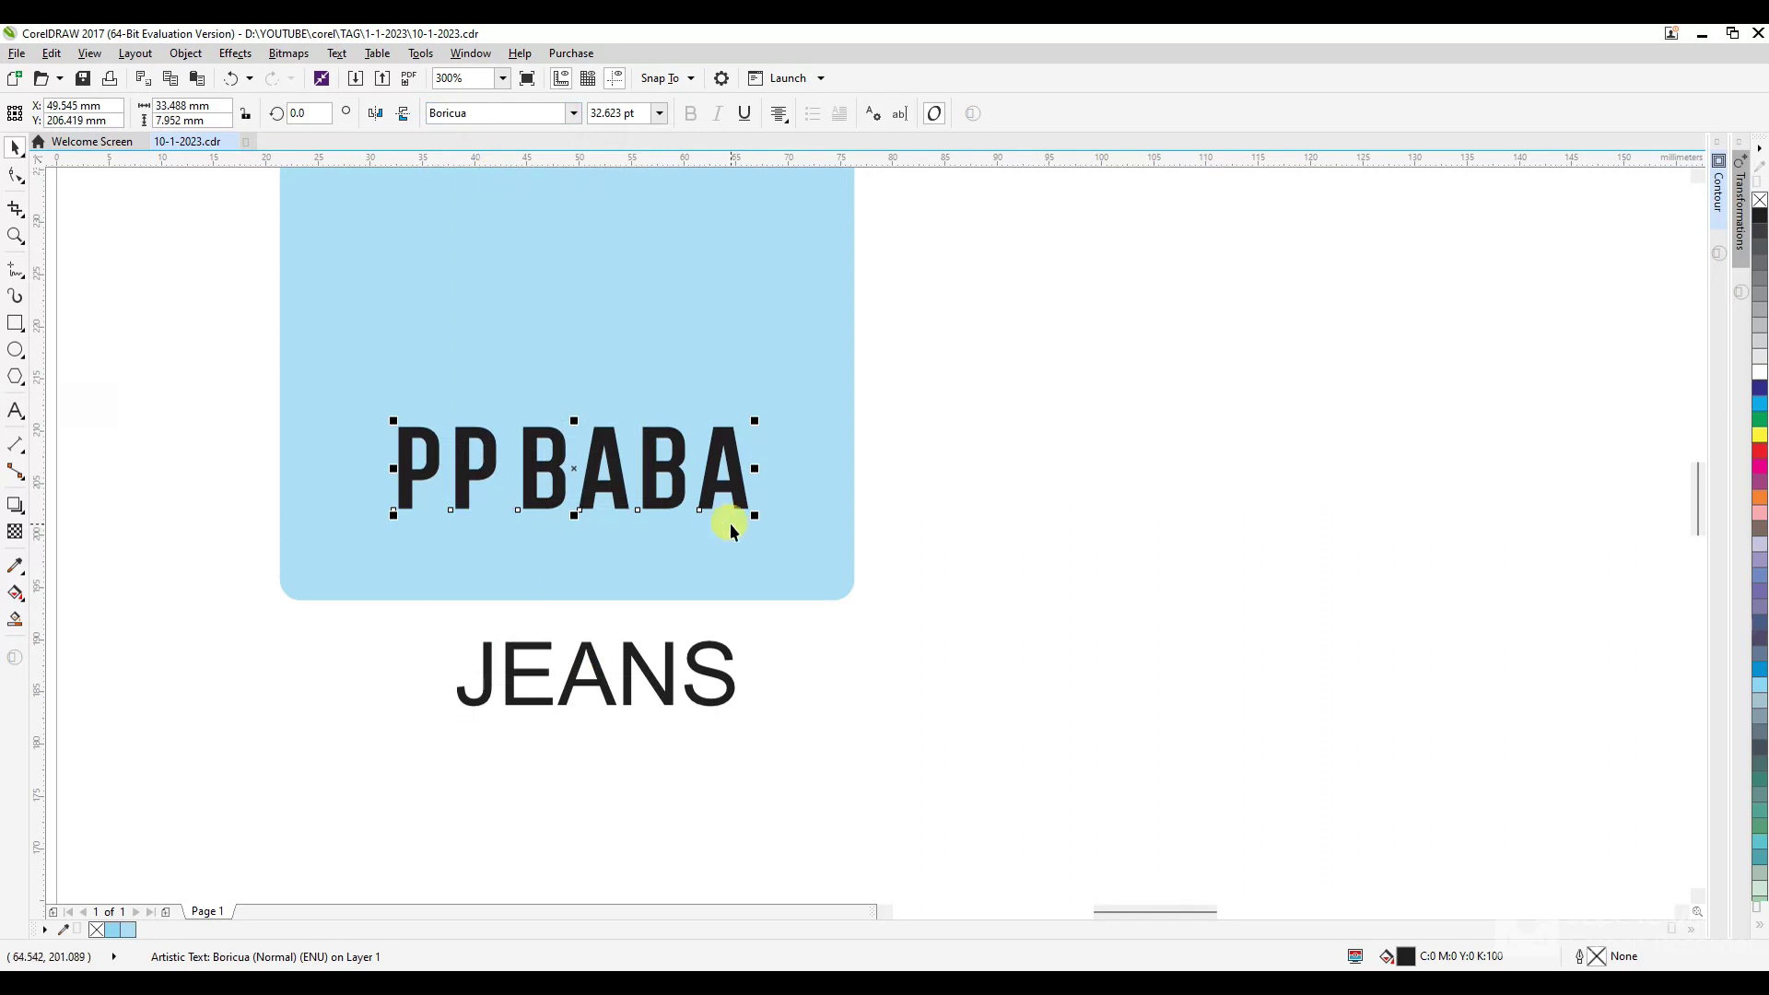
pyautogui.moveTo(755, 521); pyautogui.dragTo(801, 572)
pyautogui.click(801, 572)
pyautogui.click(1042, 568)
pyautogui.moveTo(781, 504); pyautogui.dragTo(787, 476)
pyautogui.click(1032, 527)
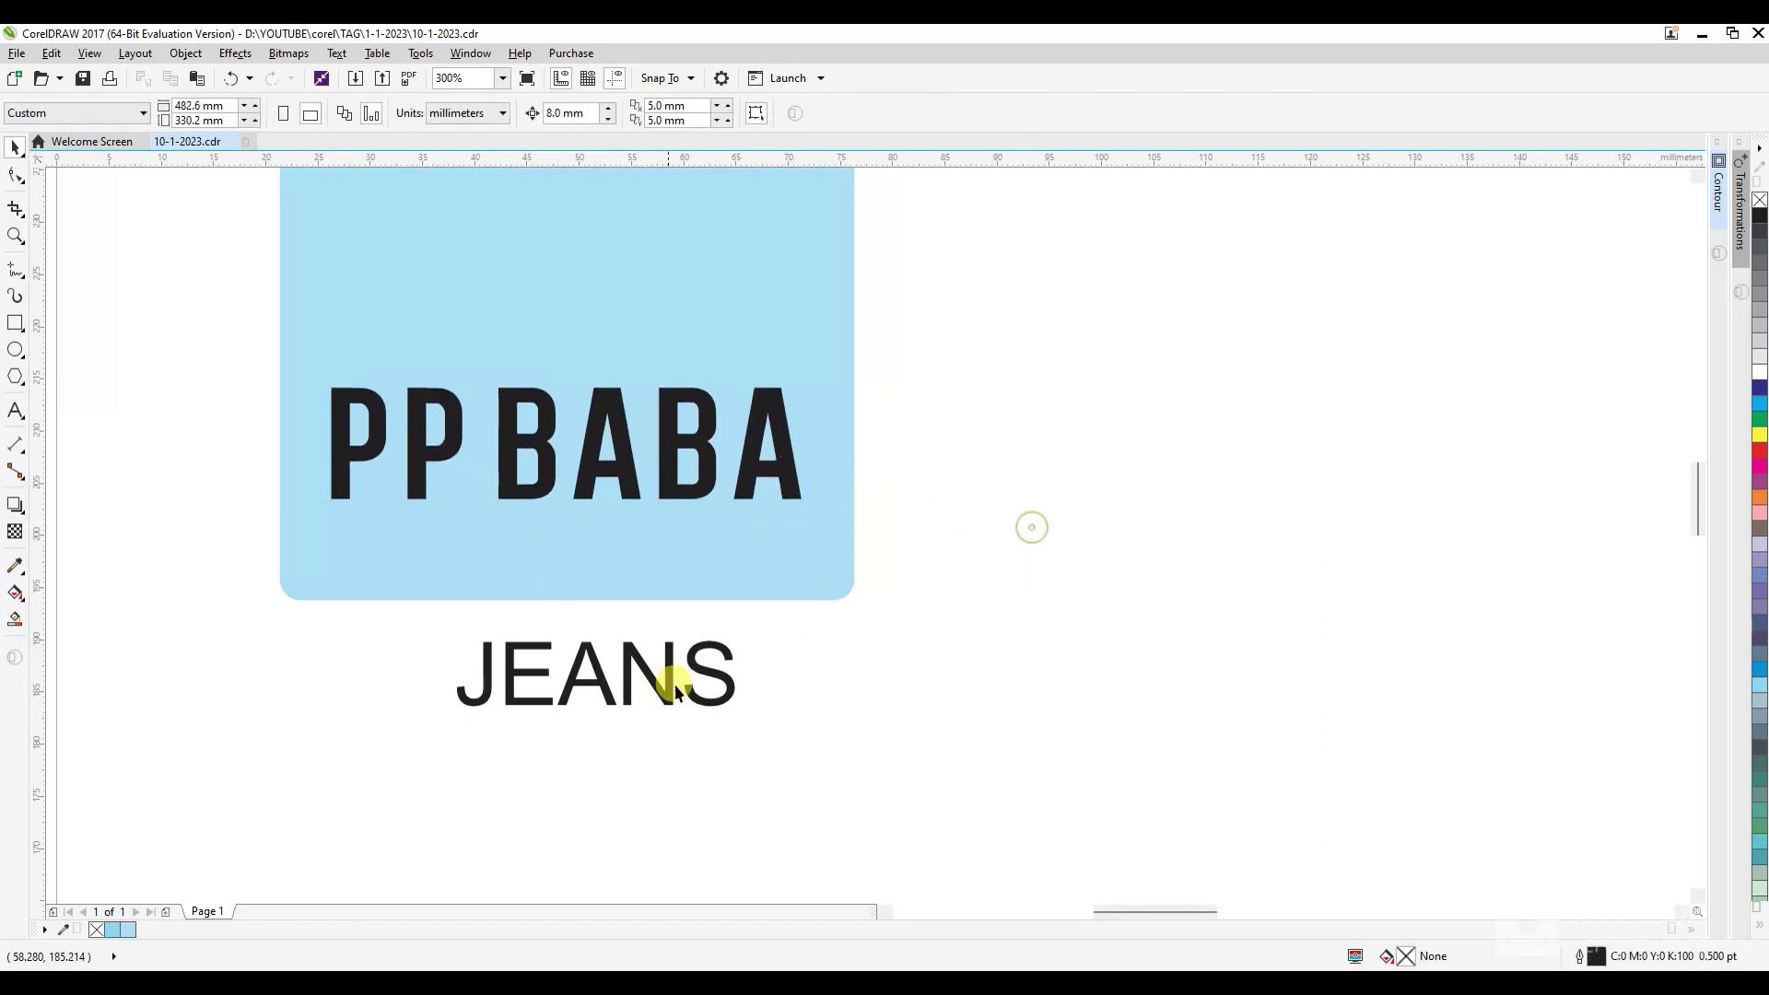
# Scale the JEANS text down to about 15 mm wide.
pyautogui.click(702, 673)
pyautogui.moveTo(743, 715); pyautogui.dragTo(622, 683)
pyautogui.doubleClick(578, 670)
pyautogui.hotkey('ctrl', 'a')
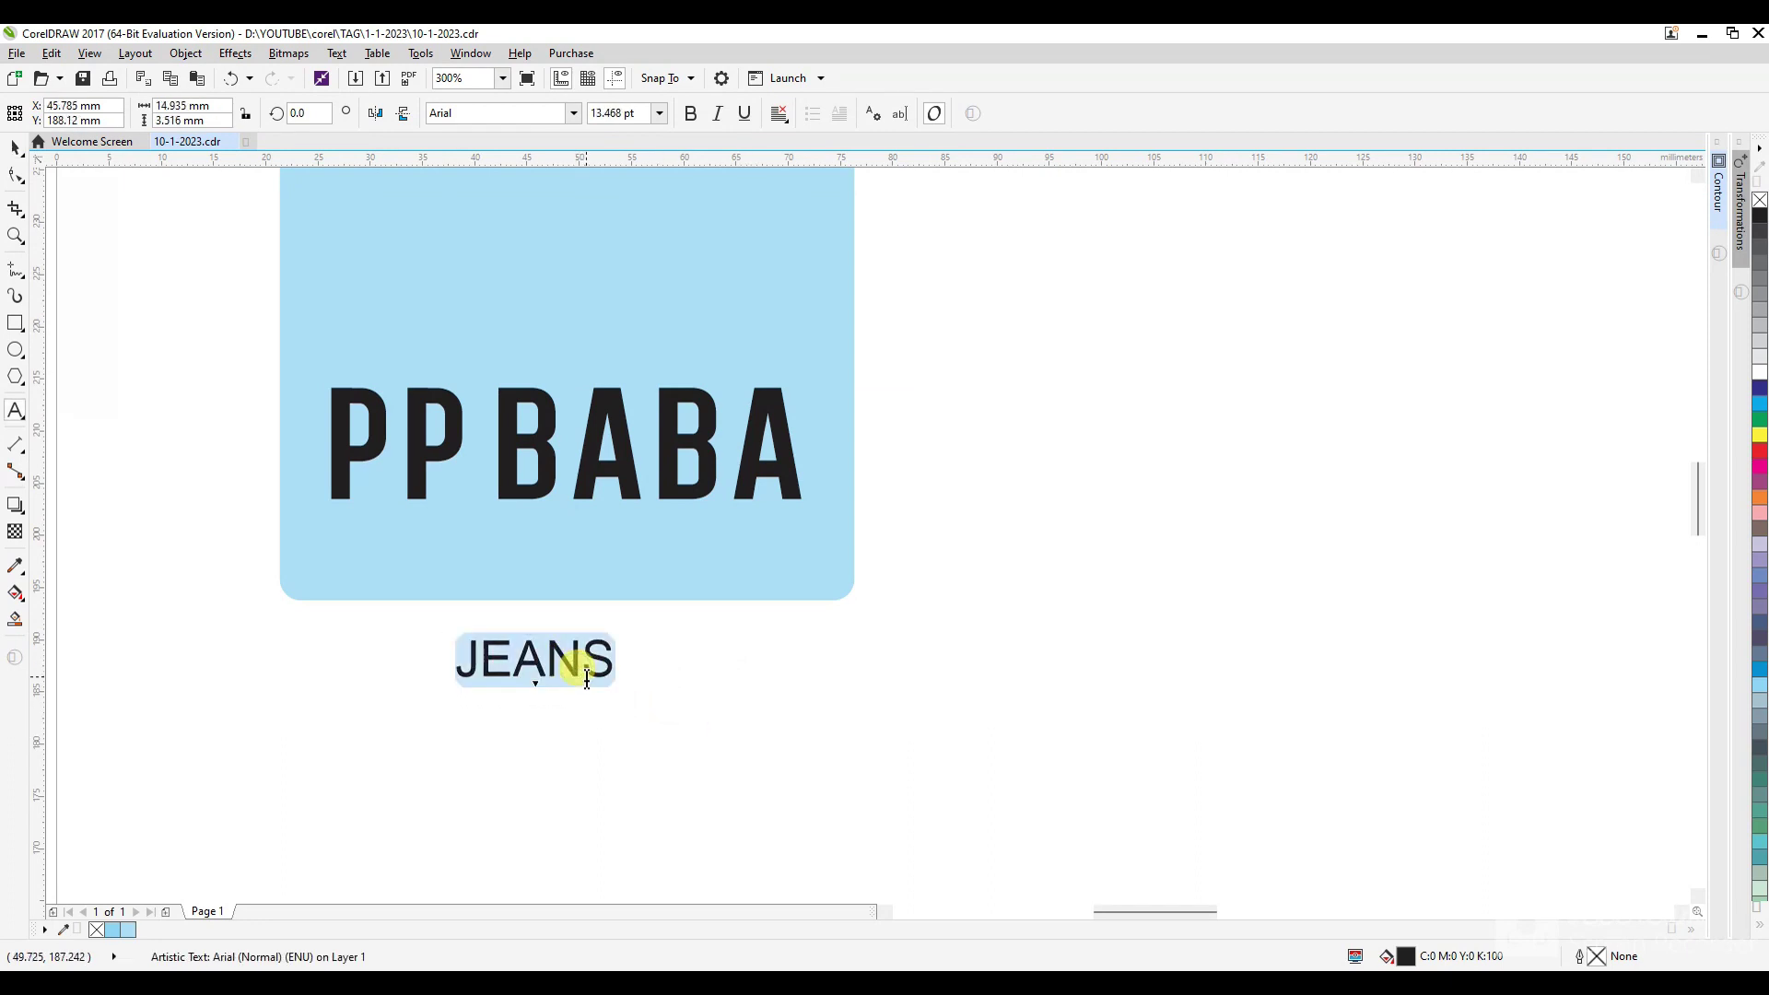
pyautogui.write('COTE')
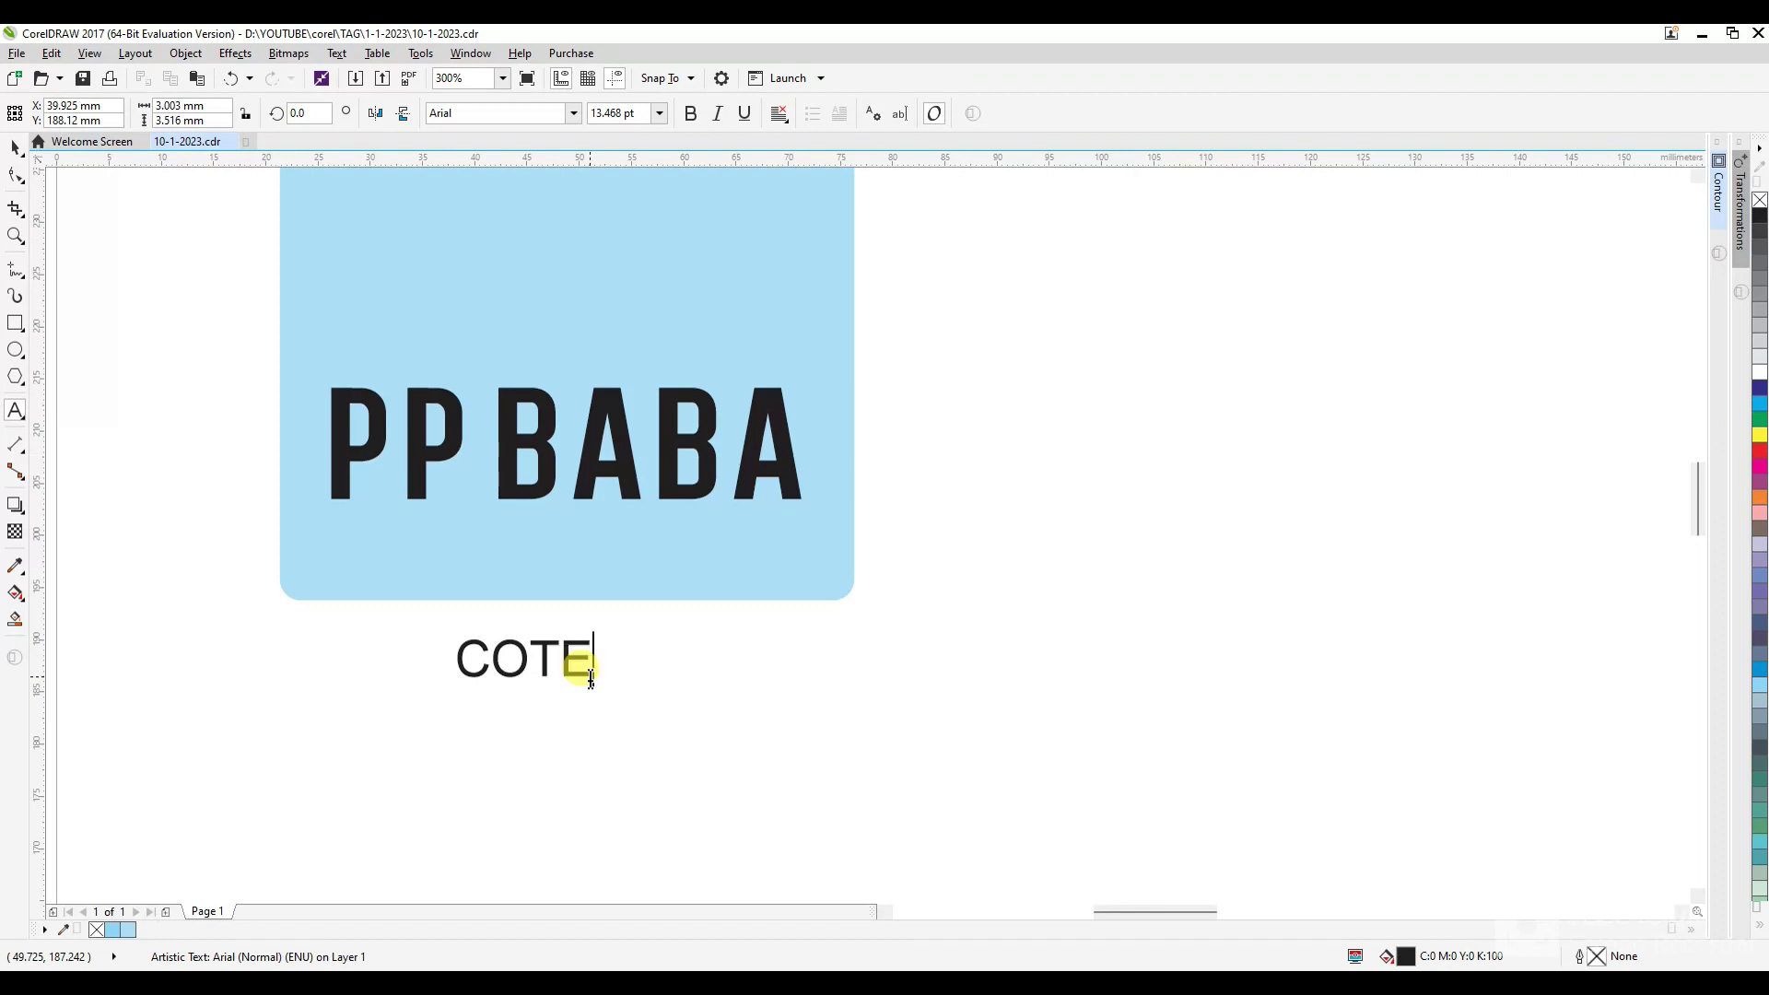
pyautogui.hotkey('ctrl', 'z')
pyautogui.hotkey('ctrl', 'space')
# Move the JEANS text onto the tag directly beneath PP BABA and make it bold.
pyautogui.moveTo(572, 662); pyautogui.dragTo(619, 544)
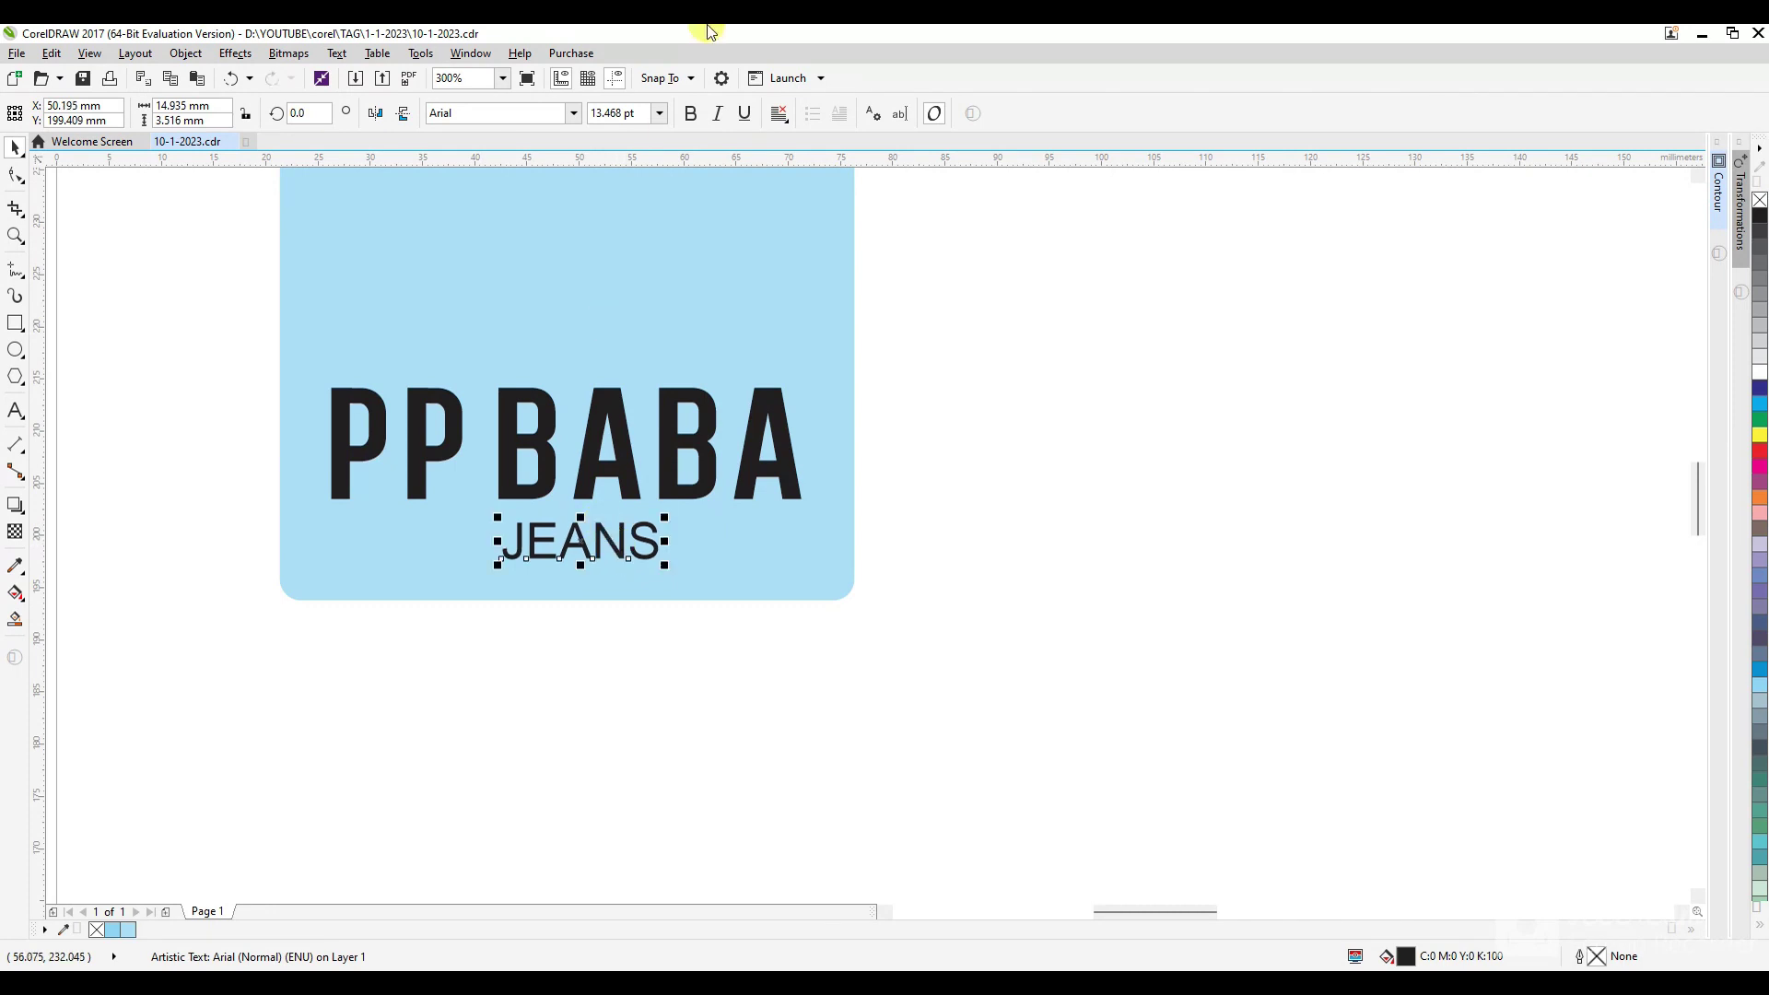
pyautogui.click(690, 114)
# Widen the letter spacing of JEANS and shrink the text to about 8.7 pt, roughly 19 mm wide.
pyautogui.press('F10')
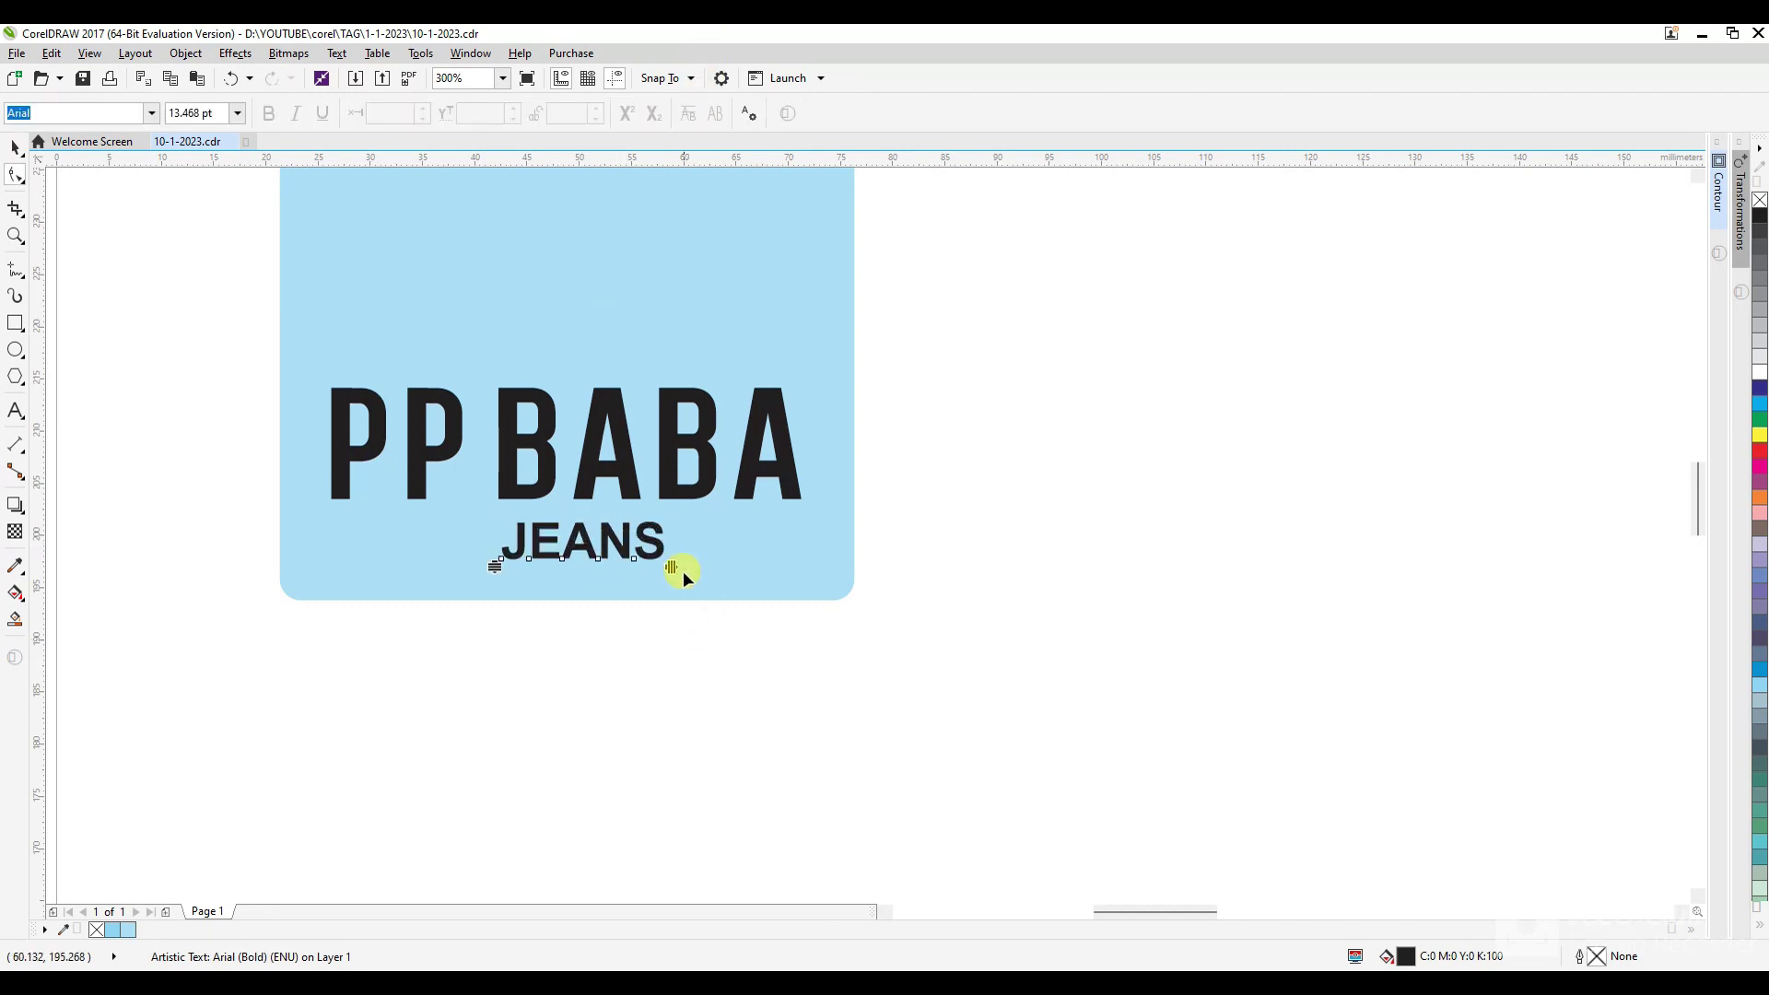
pyautogui.moveTo(672, 569); pyautogui.dragTo(703, 550)
pyautogui.press('space')
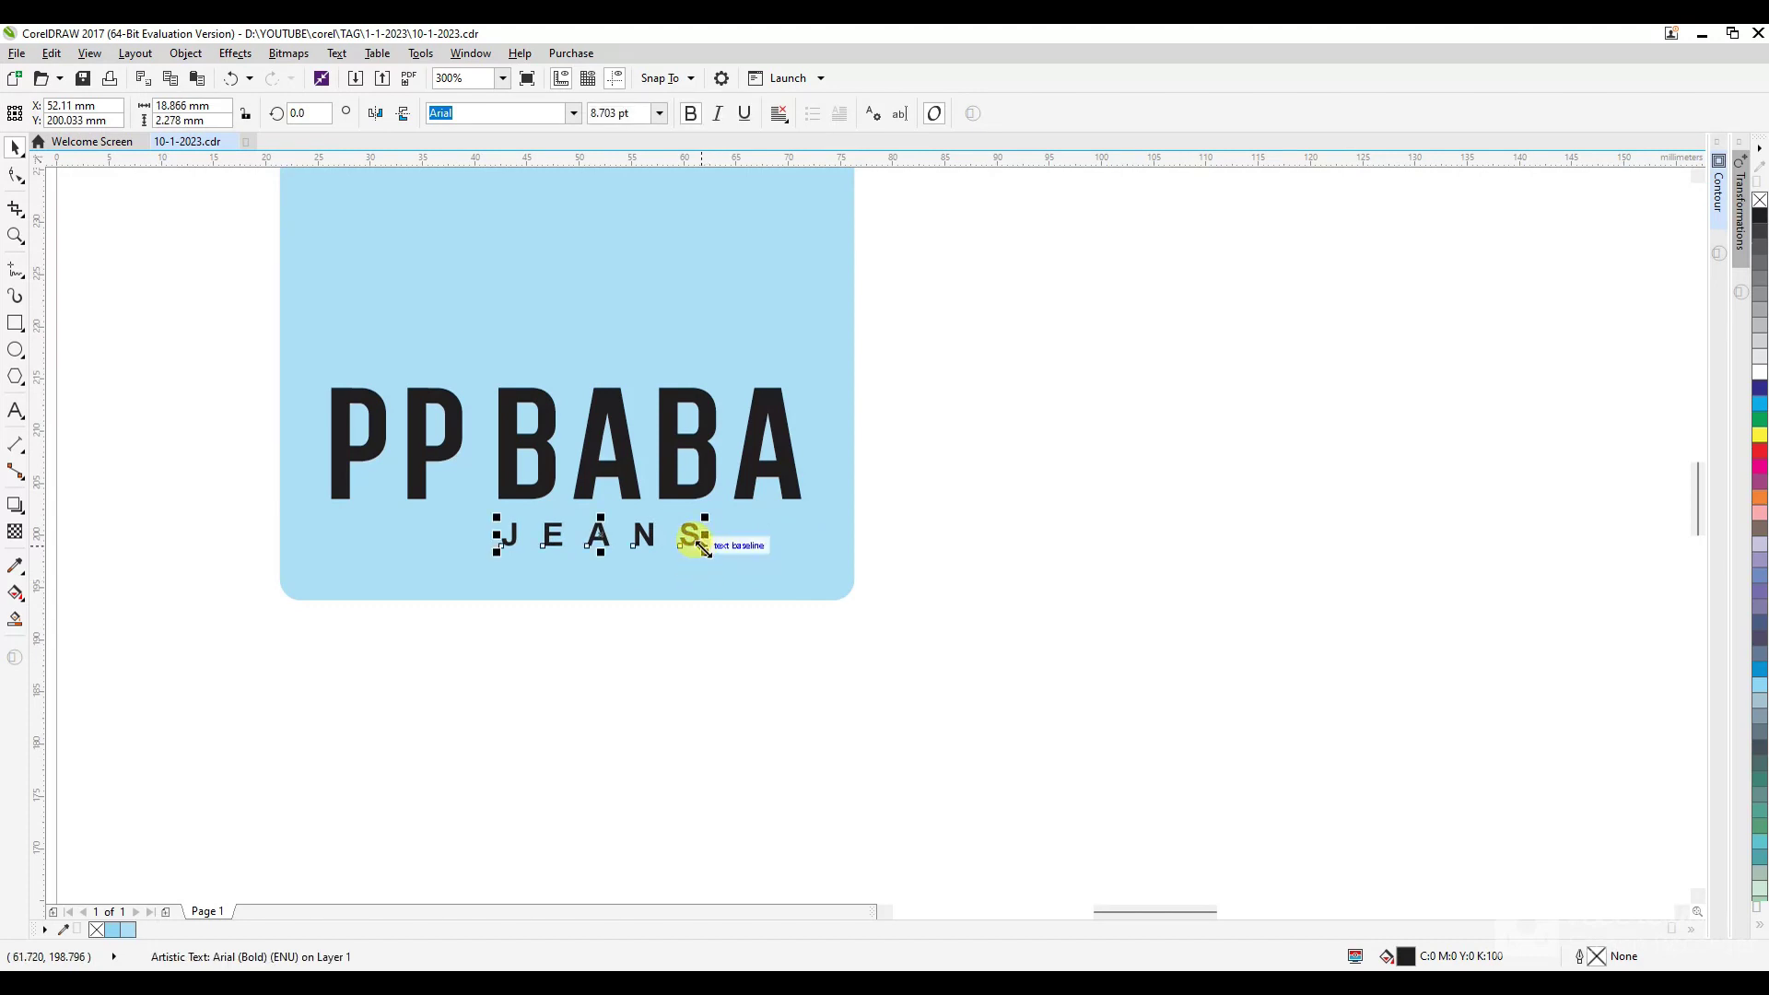
# Align the right edge of JEANS with the right edge of PP BABA.
pyautogui.keyDown('shift'); pyautogui.click(709, 481); pyautogui.keyUp('shift')
pyautogui.press('r')
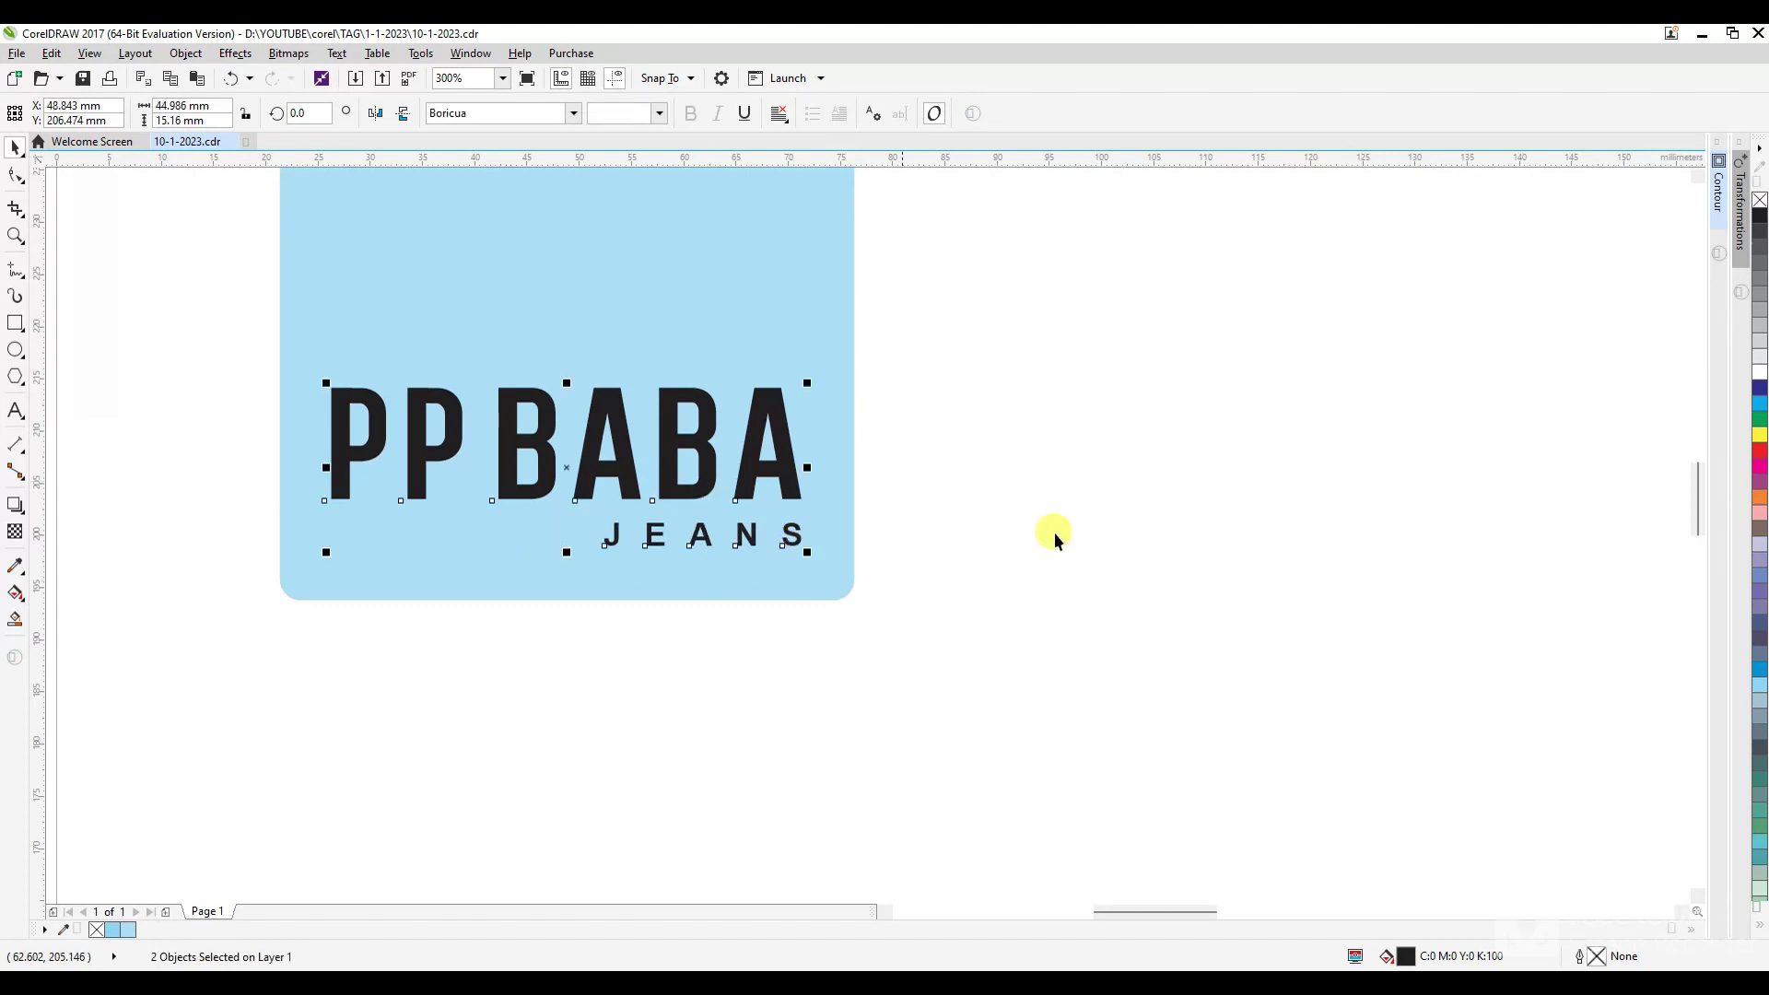
# Reduce the letter spacing of the JEANS text so its overall width becomes narrower.
pyautogui.click(1128, 542)
pyautogui.scroll(4, 612, 539)
pyautogui.click(612, 544)
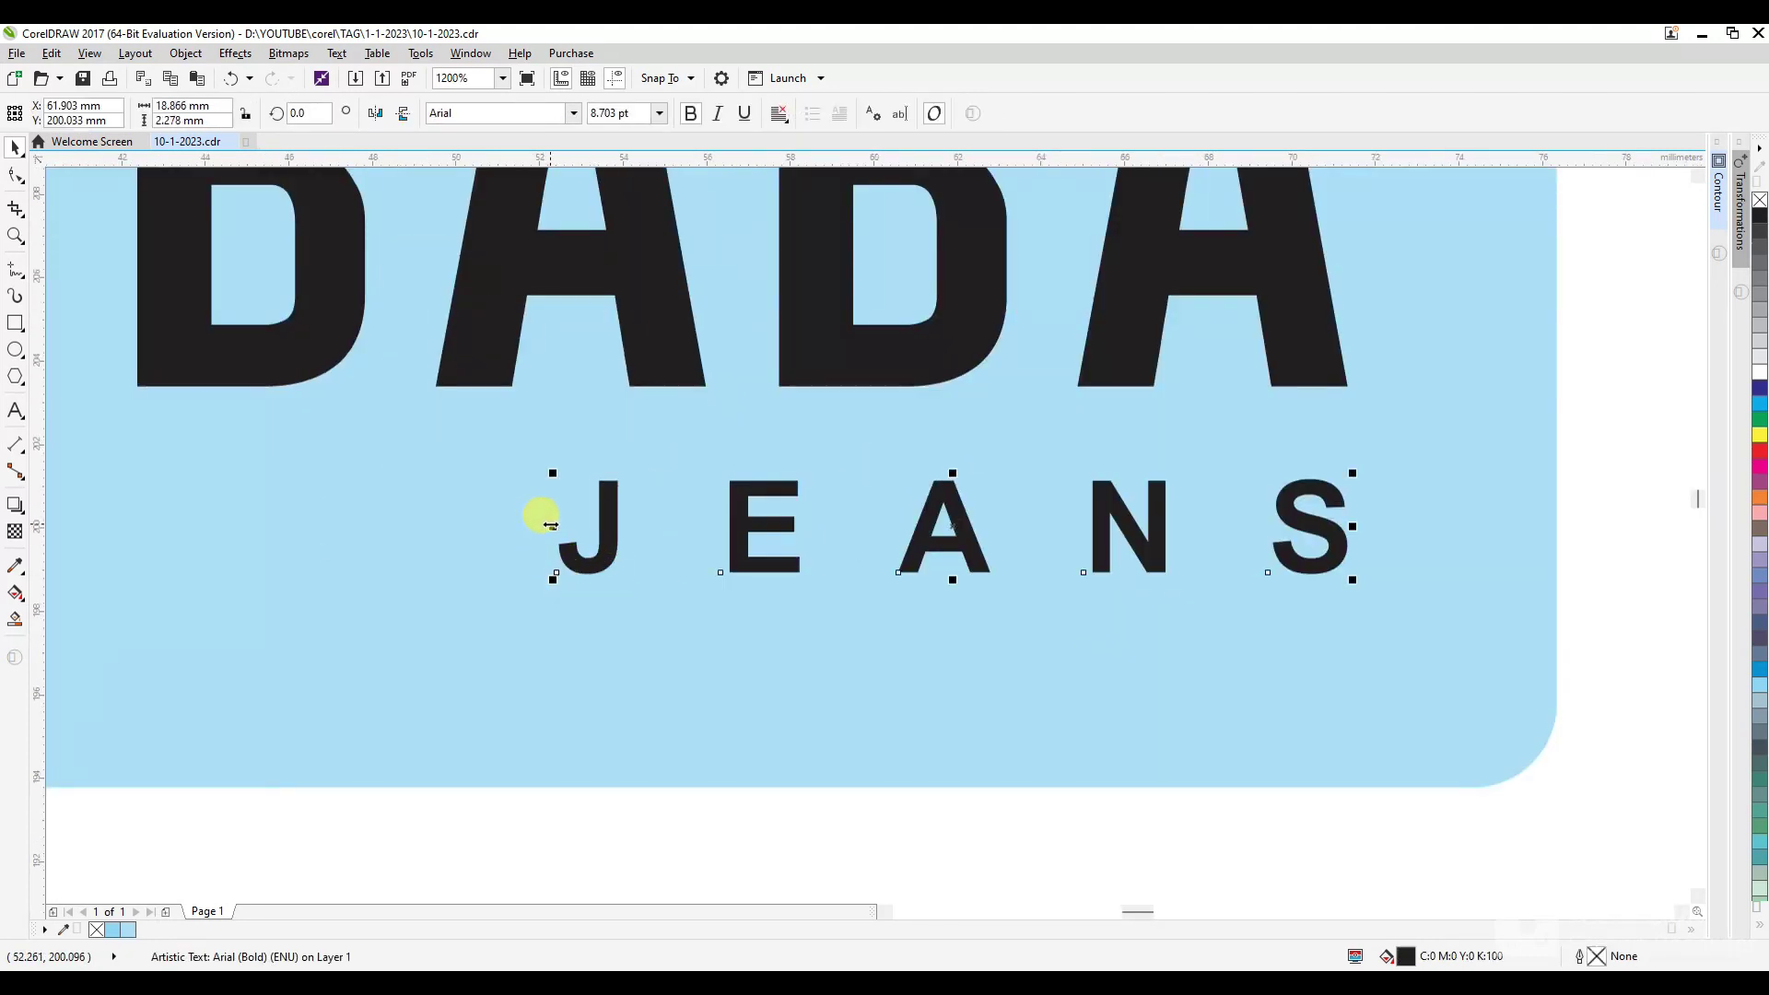
pyautogui.press('F10')
pyautogui.moveTo(1342, 577); pyautogui.dragTo(1196, 578)
# Align the right edge of the narrowed JEANS text with the right edge of PP BABA.
pyautogui.press('space')
pyautogui.keyDown('shift'); pyautogui.click(1132, 391); pyautogui.keyUp('shift')
pyautogui.press('r')
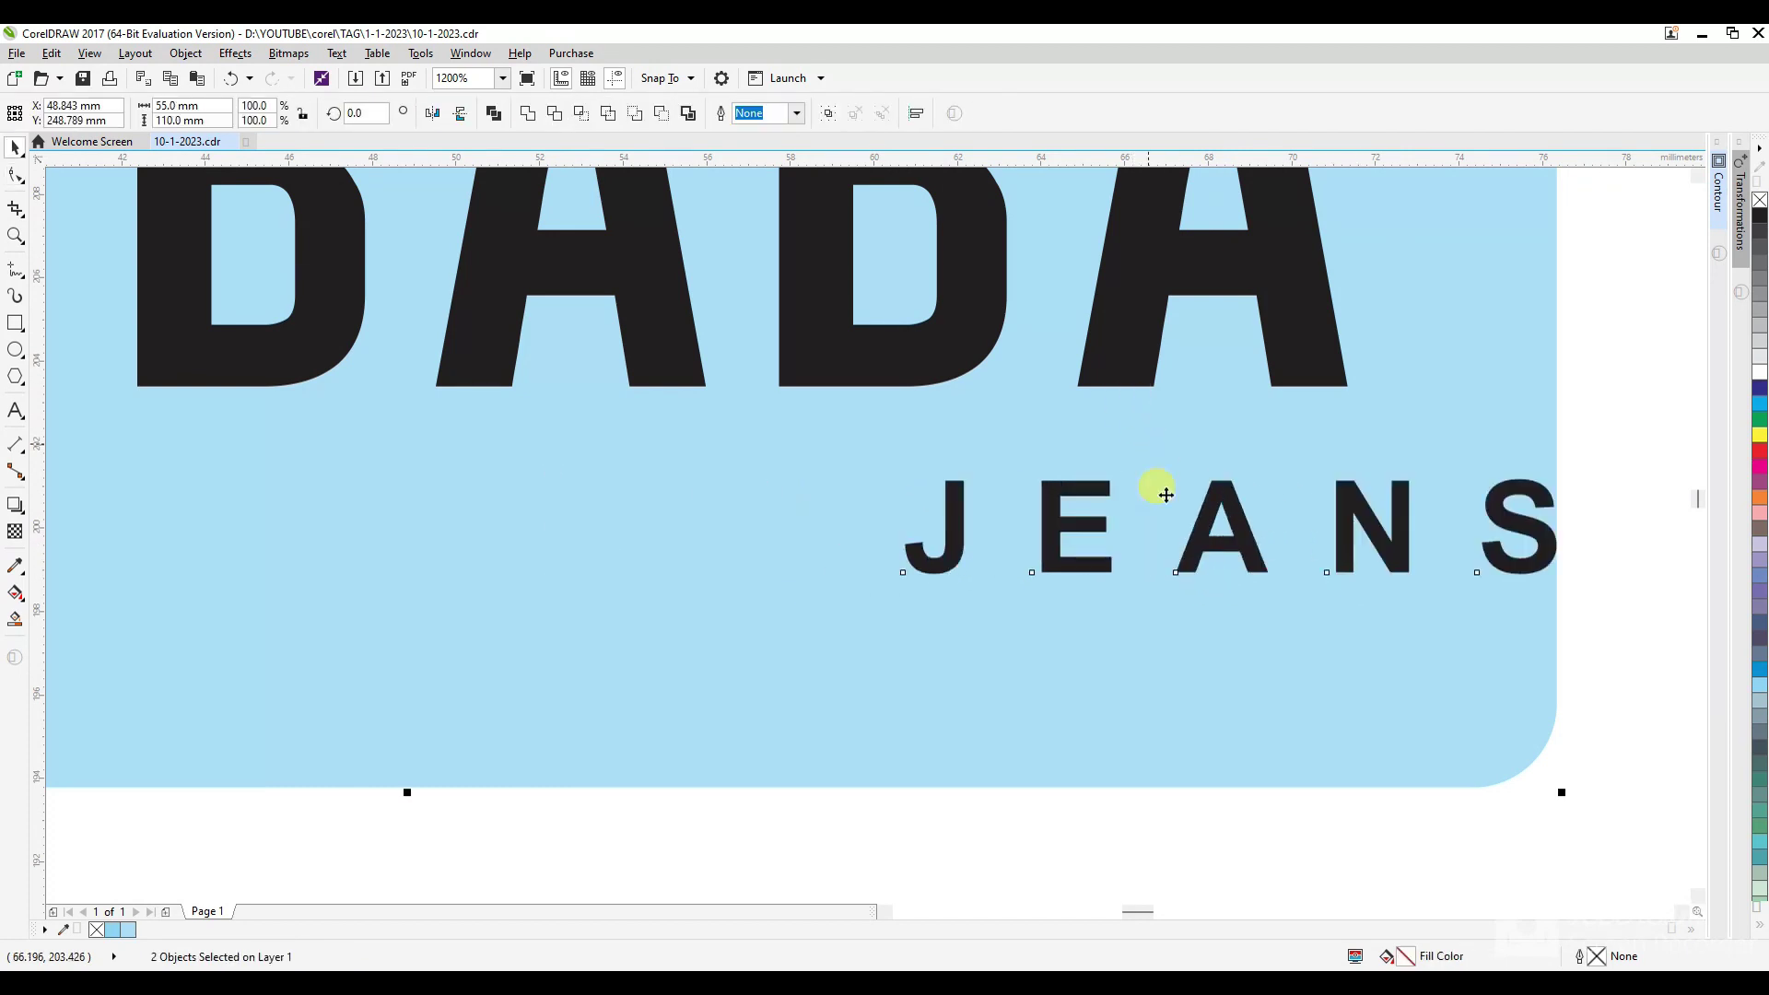
pyautogui.scroll(-1, 833, 553)
pyautogui.click(1340, 695)
pyautogui.click(1185, 555)
pyautogui.keyDown('shift'); pyautogui.click(1050, 419); pyautogui.keyUp('shift')
pyautogui.press('r')
# Tighten the JEANS letter spacing further and align its right edge with PP BABA again.
pyautogui.scroll(1, 822, 545)
pyautogui.click(857, 561)
pyautogui.press('F10')
pyautogui.moveTo(1385, 588); pyautogui.dragTo(1248, 589)
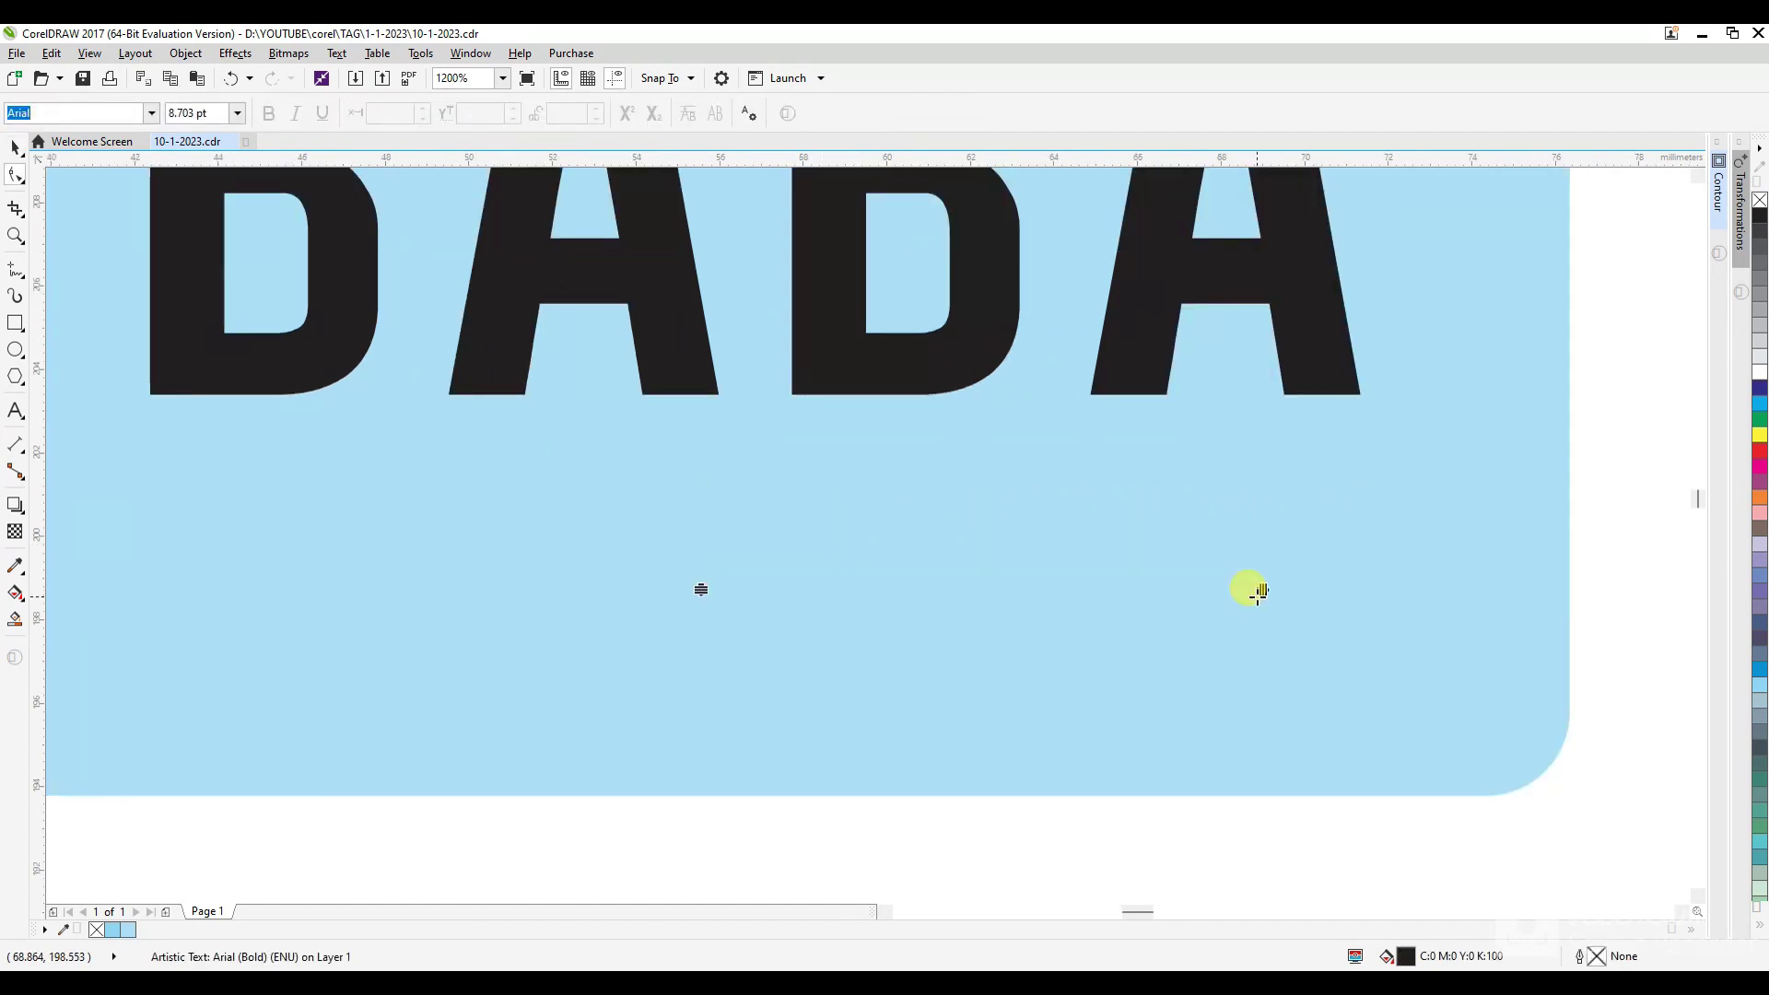
pyautogui.press('space')
pyautogui.press('r')
pyautogui.scroll(-1, 959, 513)
pyautogui.click(1027, 494)
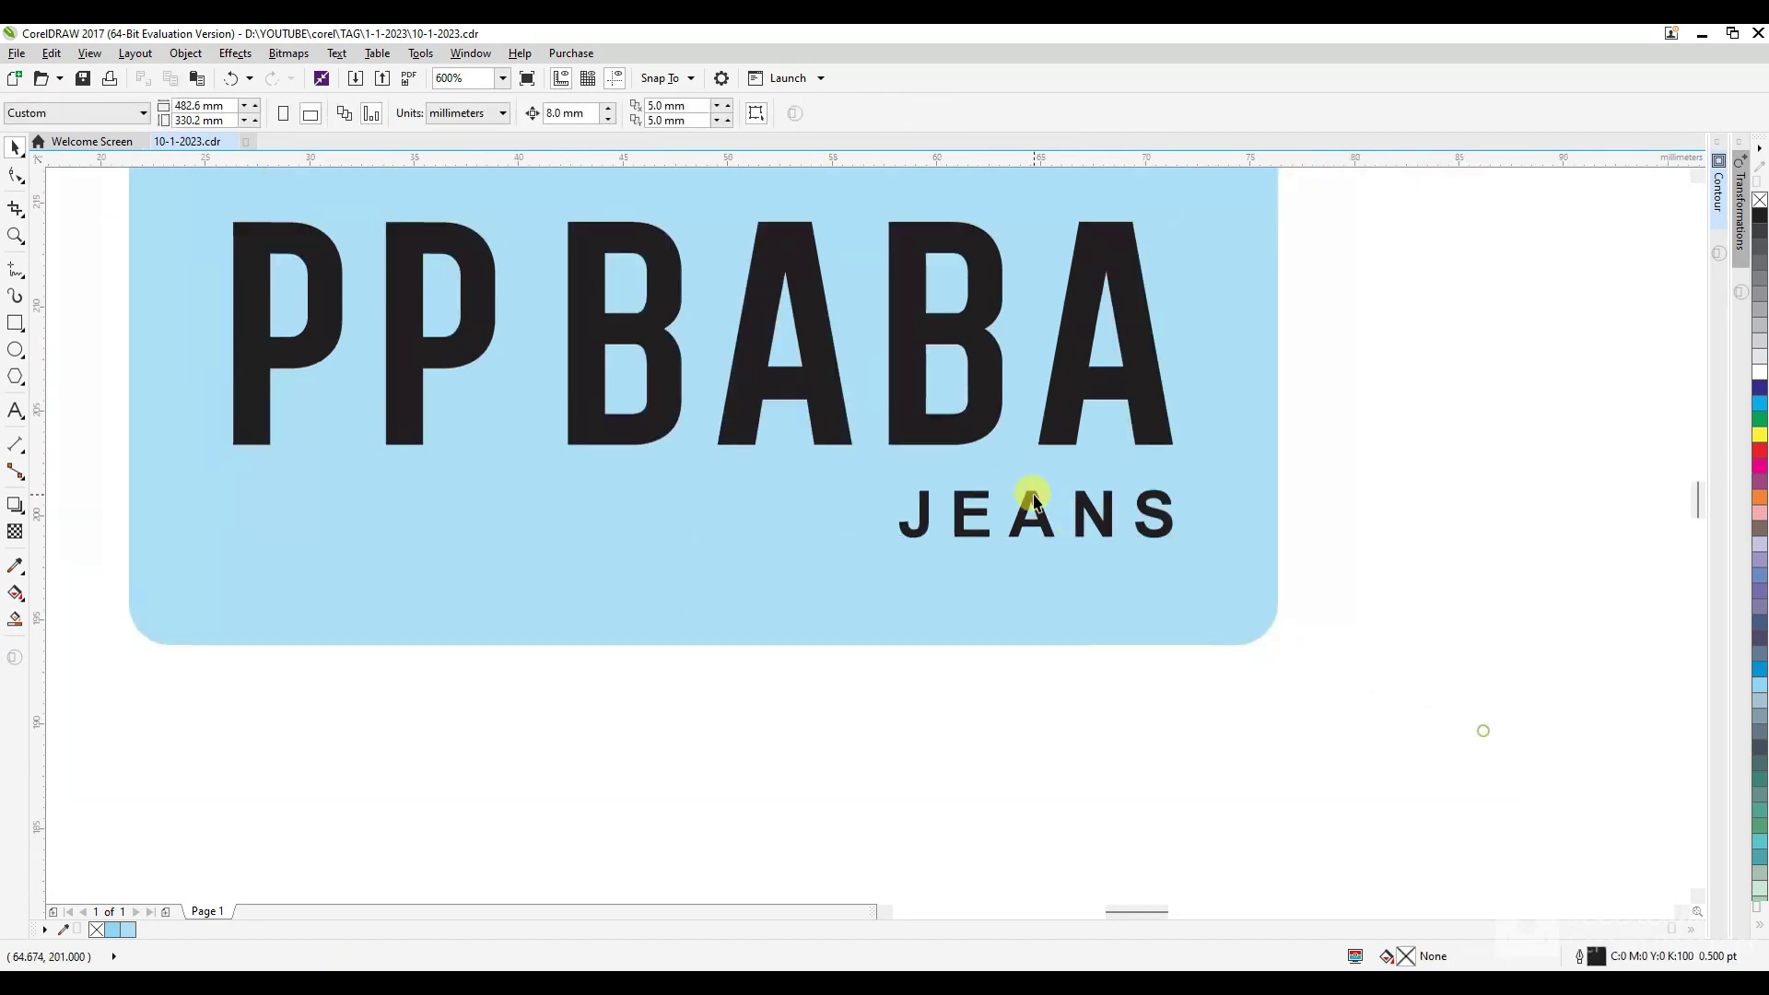
pyautogui.scroll(1, 1026, 501)
pyautogui.scroll(-2, 1060, 562)
pyautogui.click(1218, 671)
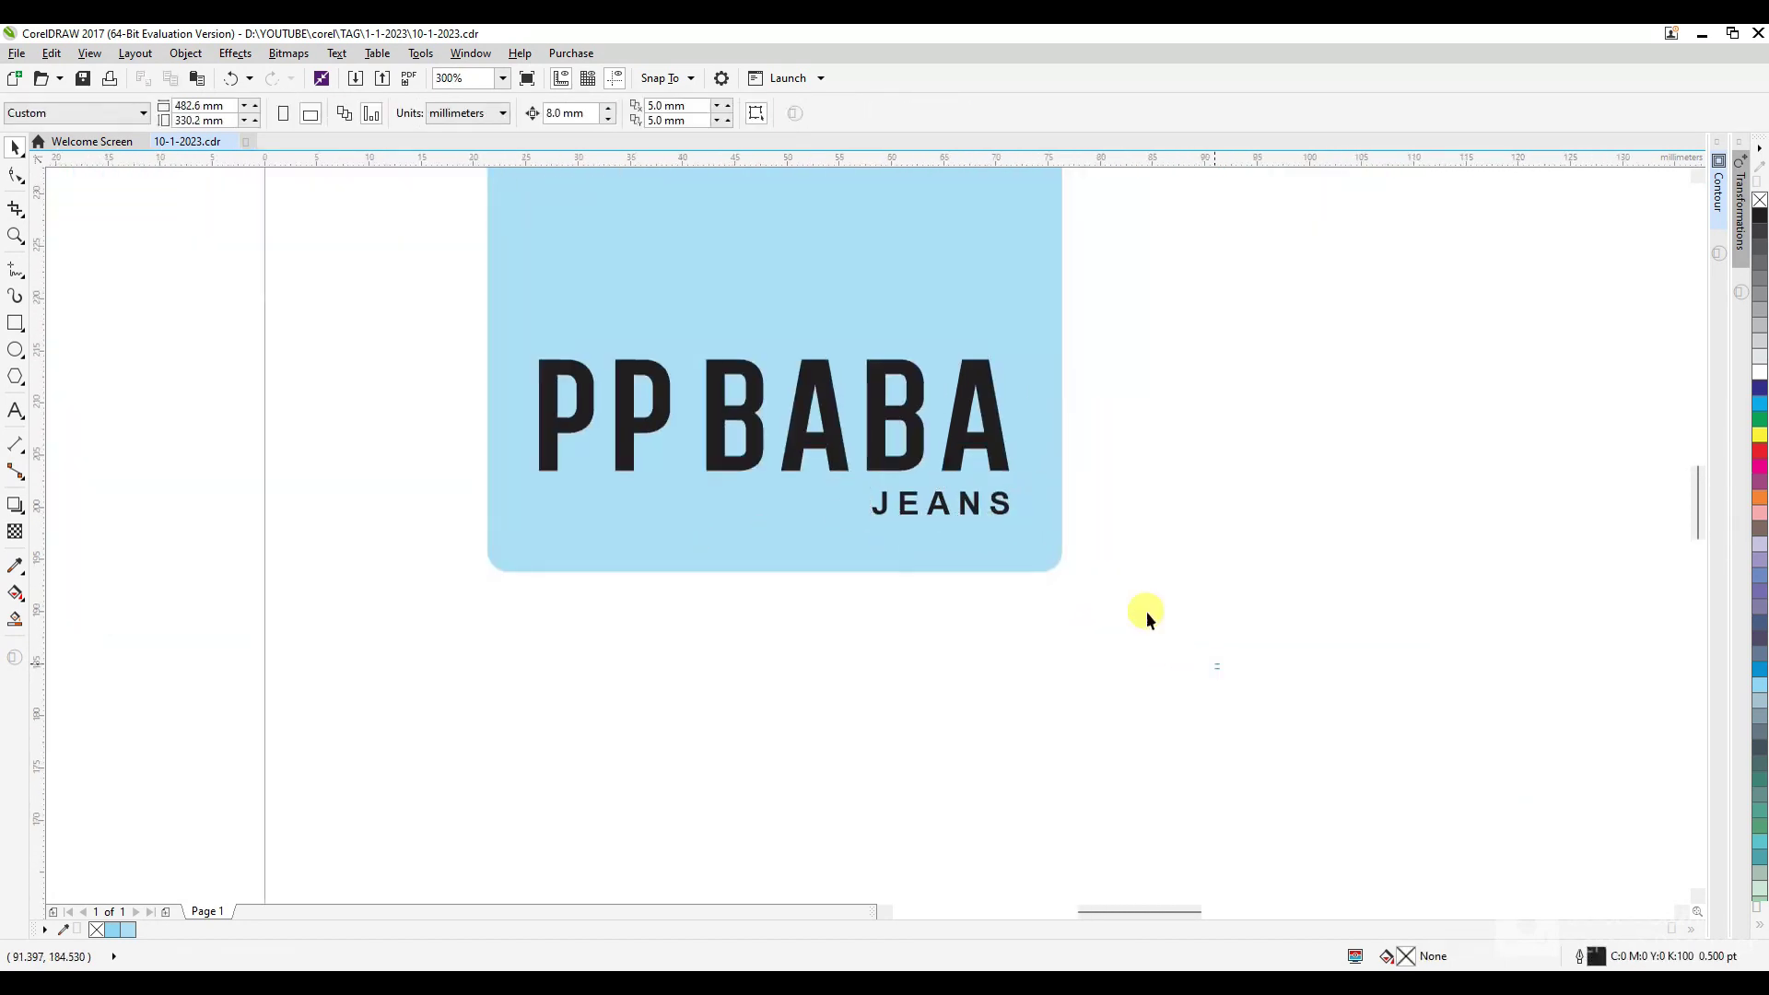
# Group the PP BABA and JEANS texts into one object.
pyautogui.moveTo(384, 322); pyautogui.dragTo(397, 324)
pyautogui.hotkey('ctrl', 'g')
pyautogui.keyDown('shift'); pyautogui.click(538, 269); pyautogui.keyUp('shift')
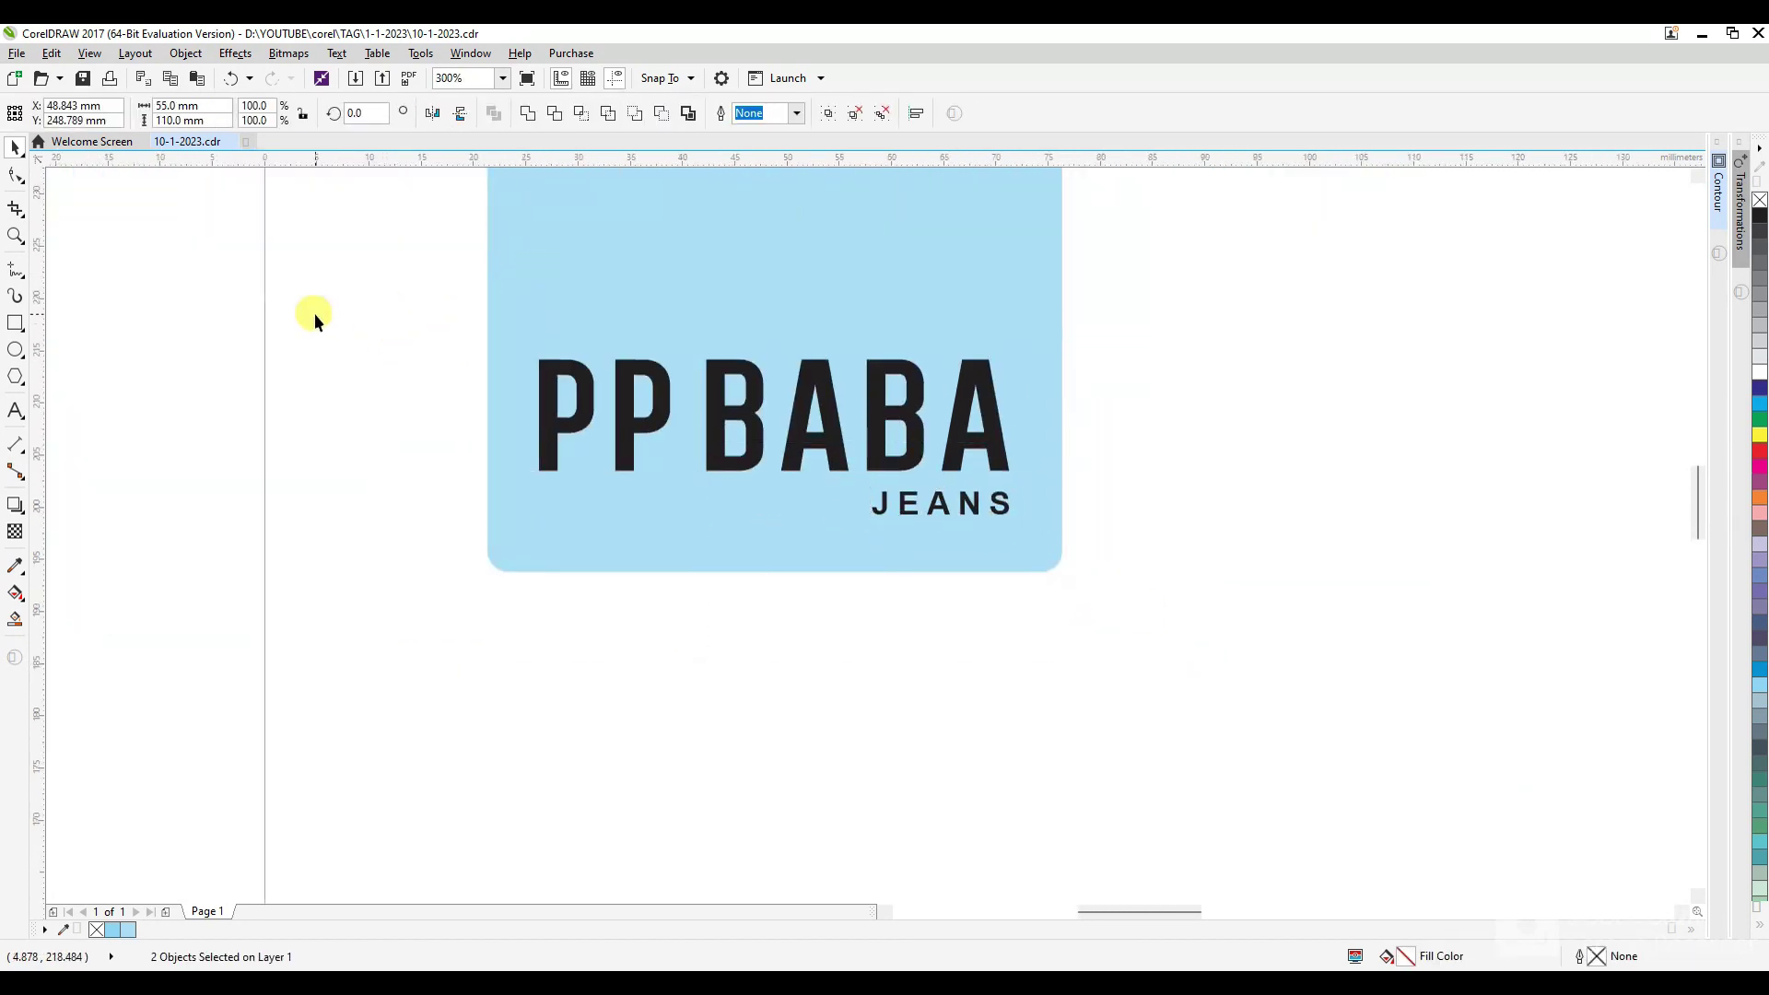
pyautogui.click(313, 313)
pyautogui.moveTo(1242, 686); pyautogui.dragTo(1242, 686)
pyautogui.click(806, 285)
pyautogui.click(1175, 455)
# Move the Pp eye logo onto the tag, centred above PP BABA, and bring it in front of the blue background.
pyautogui.scroll(-2, 952, 630)
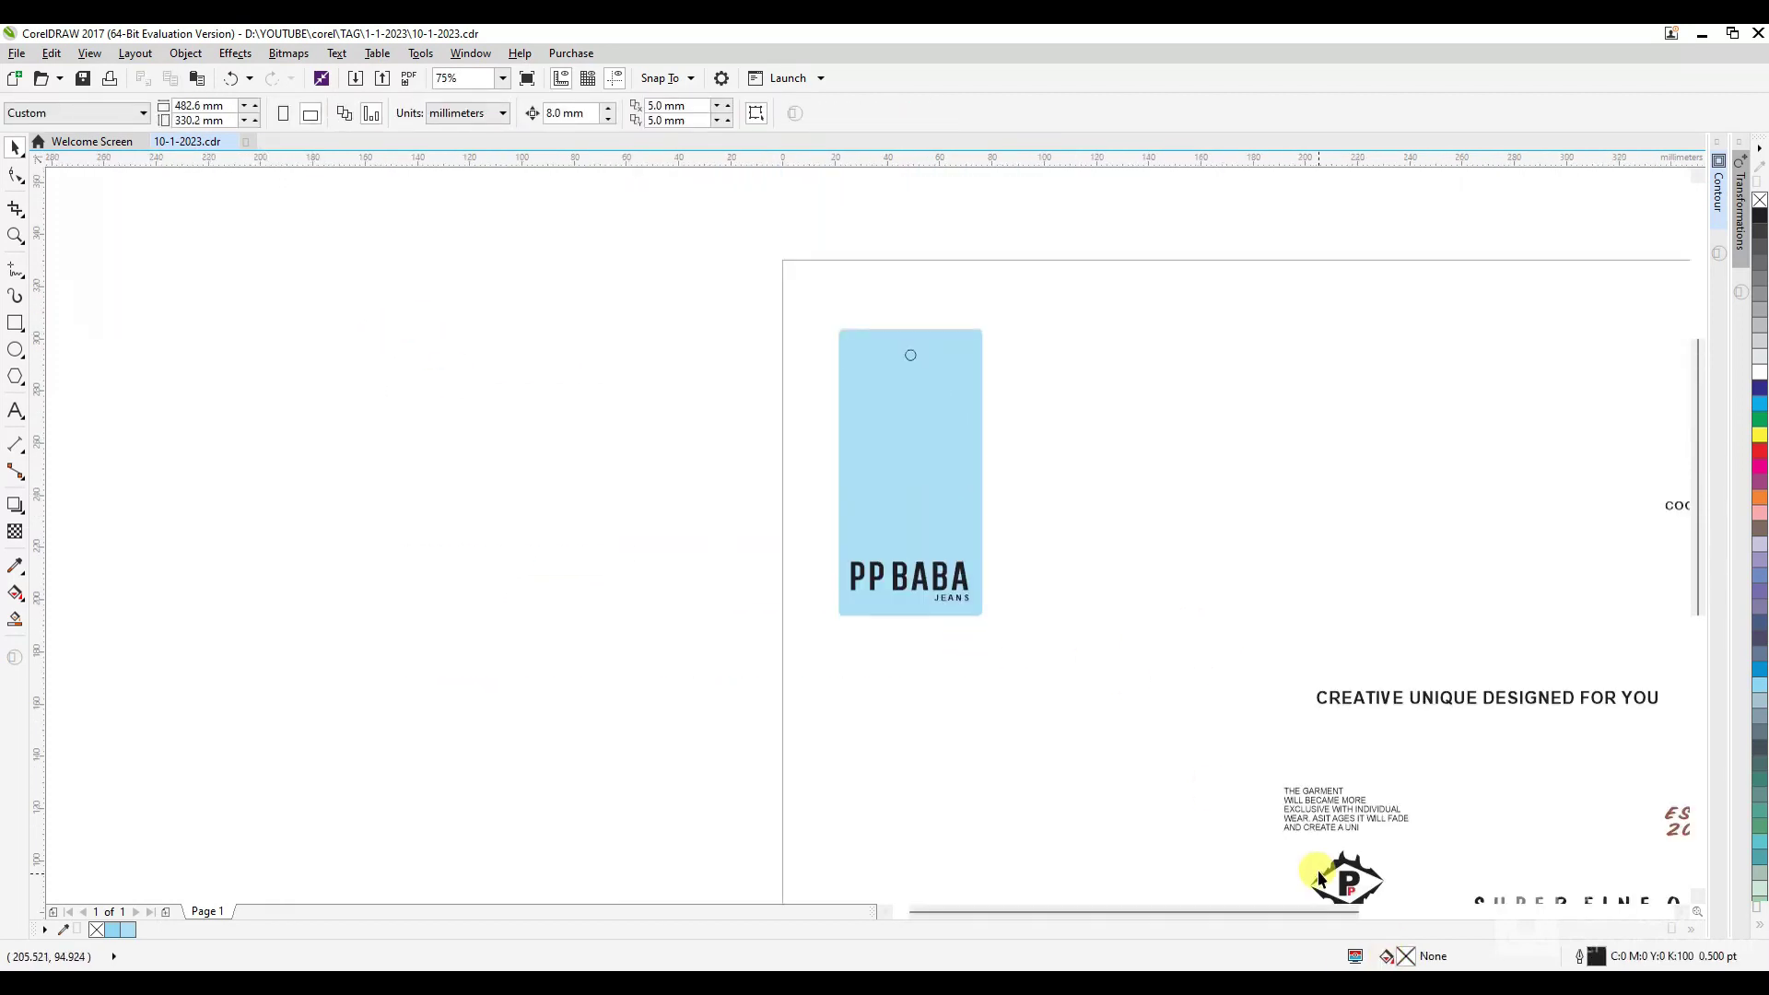
pyautogui.moveTo(1345, 883); pyautogui.dragTo(910, 500)
pyautogui.keyDown('shift'); pyautogui.click(956, 531); pyautogui.keyUp('shift')
pyautogui.moveTo(1084, 427); pyautogui.dragTo(691, 594)
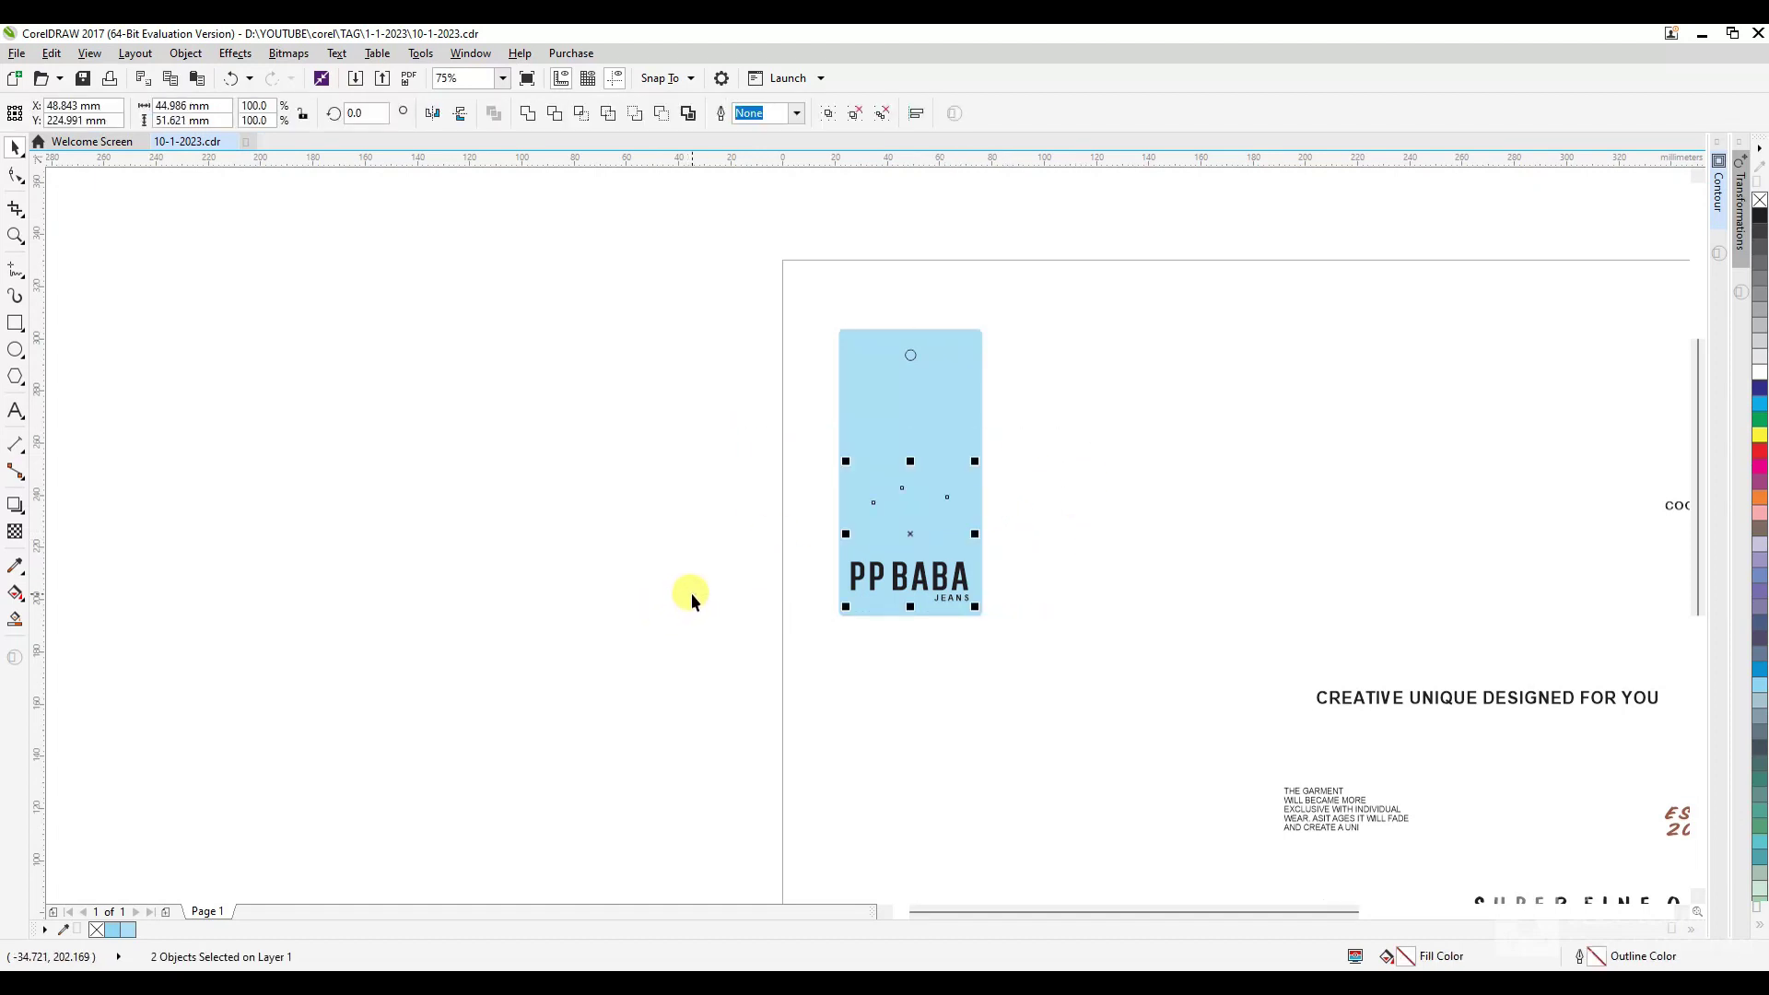
pyautogui.hotkey('shift', 'pageup')
pyautogui.click(1144, 595)
pyautogui.scroll(1, 920, 509)
pyautogui.click(910, 544)
pyautogui.keyDown('shift'); pyautogui.click(1019, 581); pyautogui.keyUp('shift')
pyautogui.click(1120, 581)
pyautogui.scroll(-1, 746, 537)
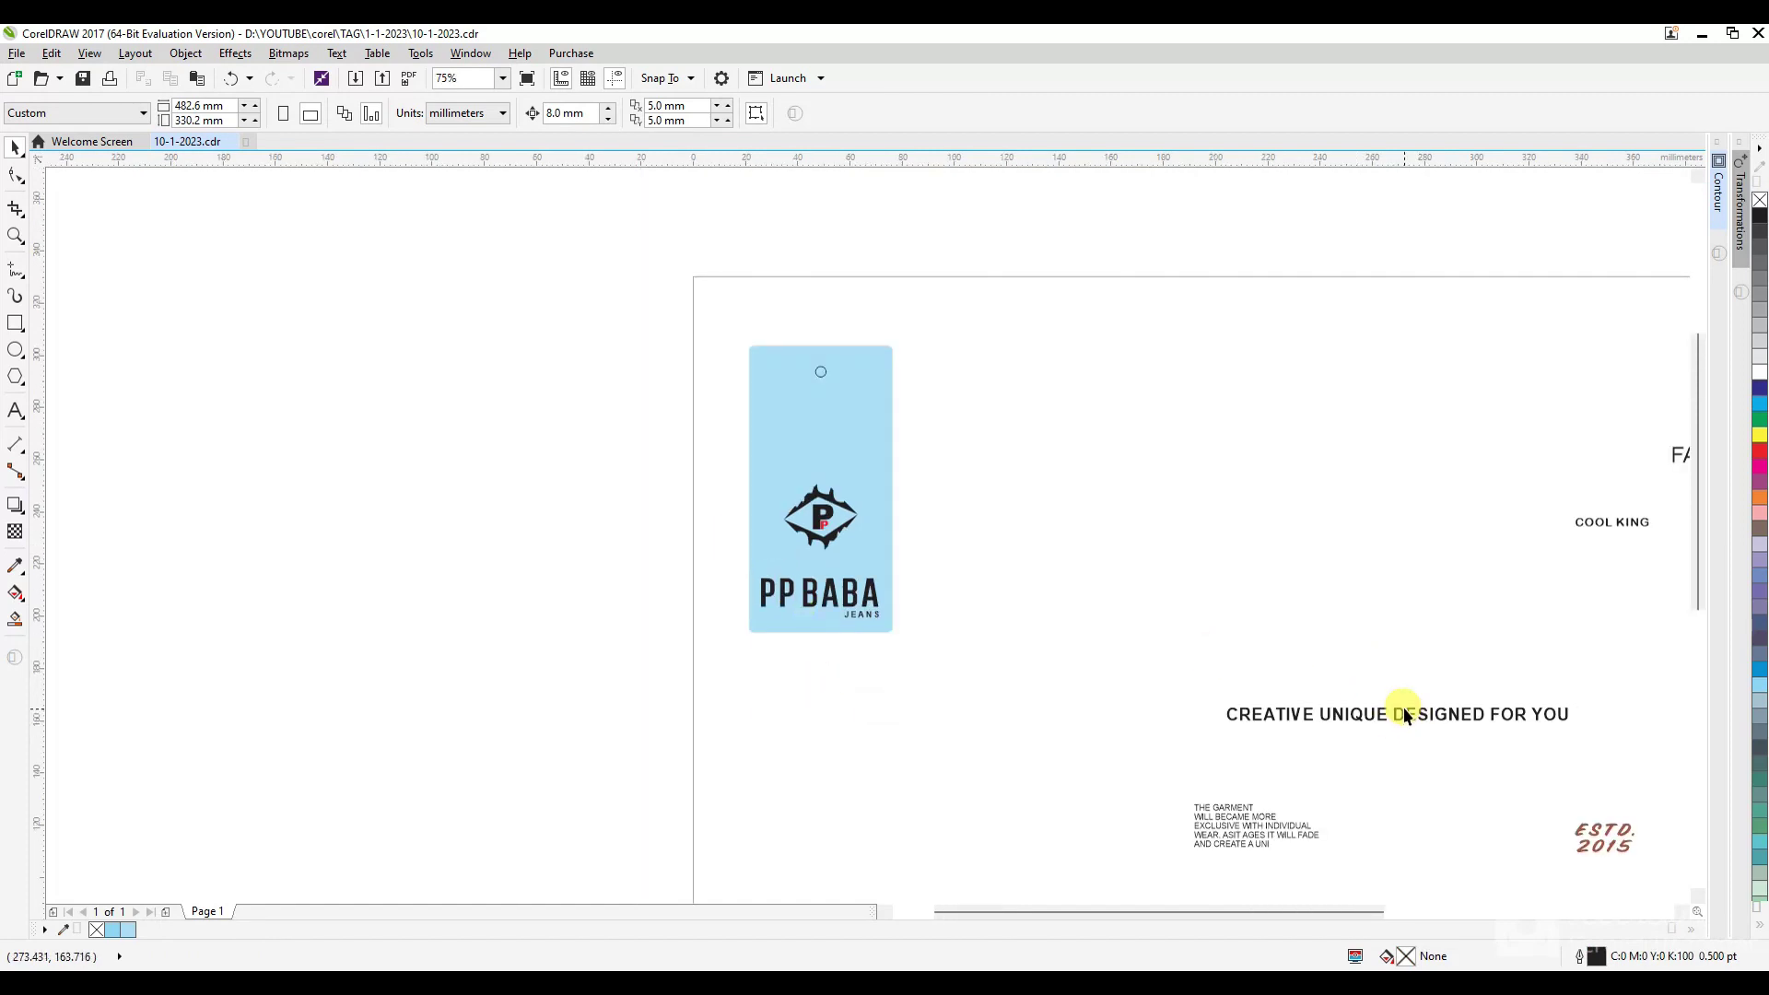
# Place a copy of the THE GARMENT paragraph just beside the tag.
pyautogui.moveTo(1236, 809); pyautogui.dragTo(940, 415)
pyautogui.scroll(2, 940, 414)
pyautogui.scroll(-1, 880, 415)
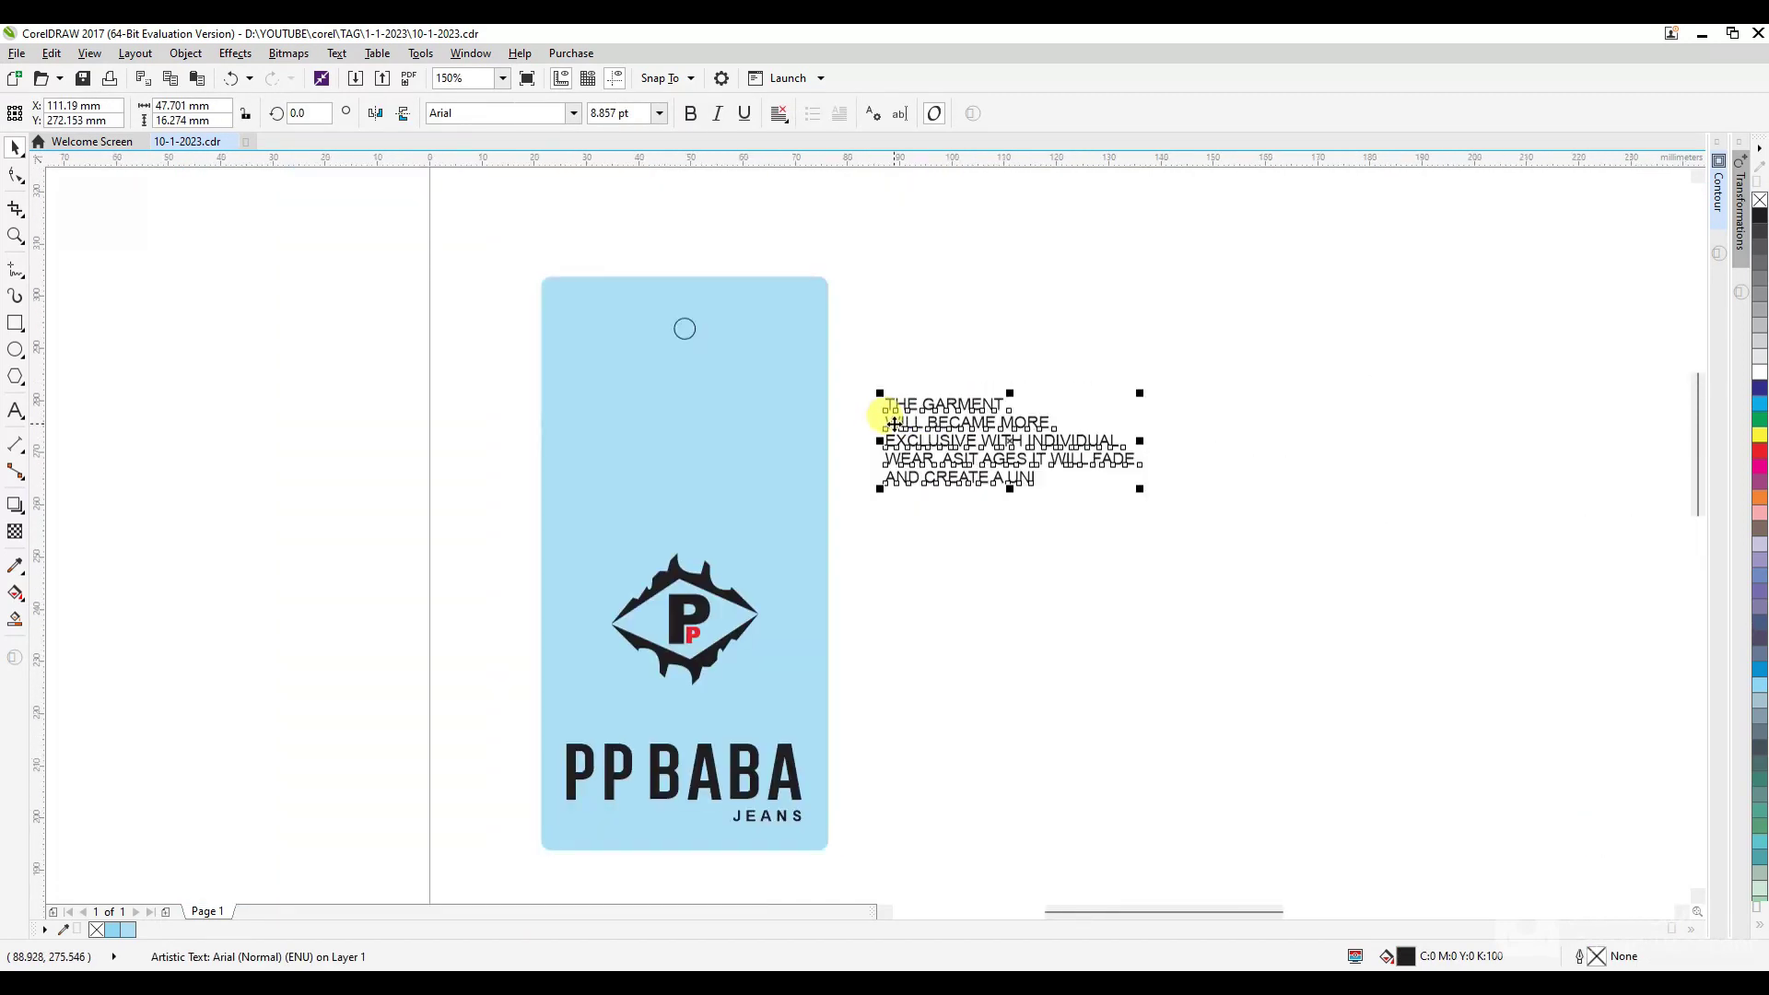
pyautogui.doubleClick(974, 406)
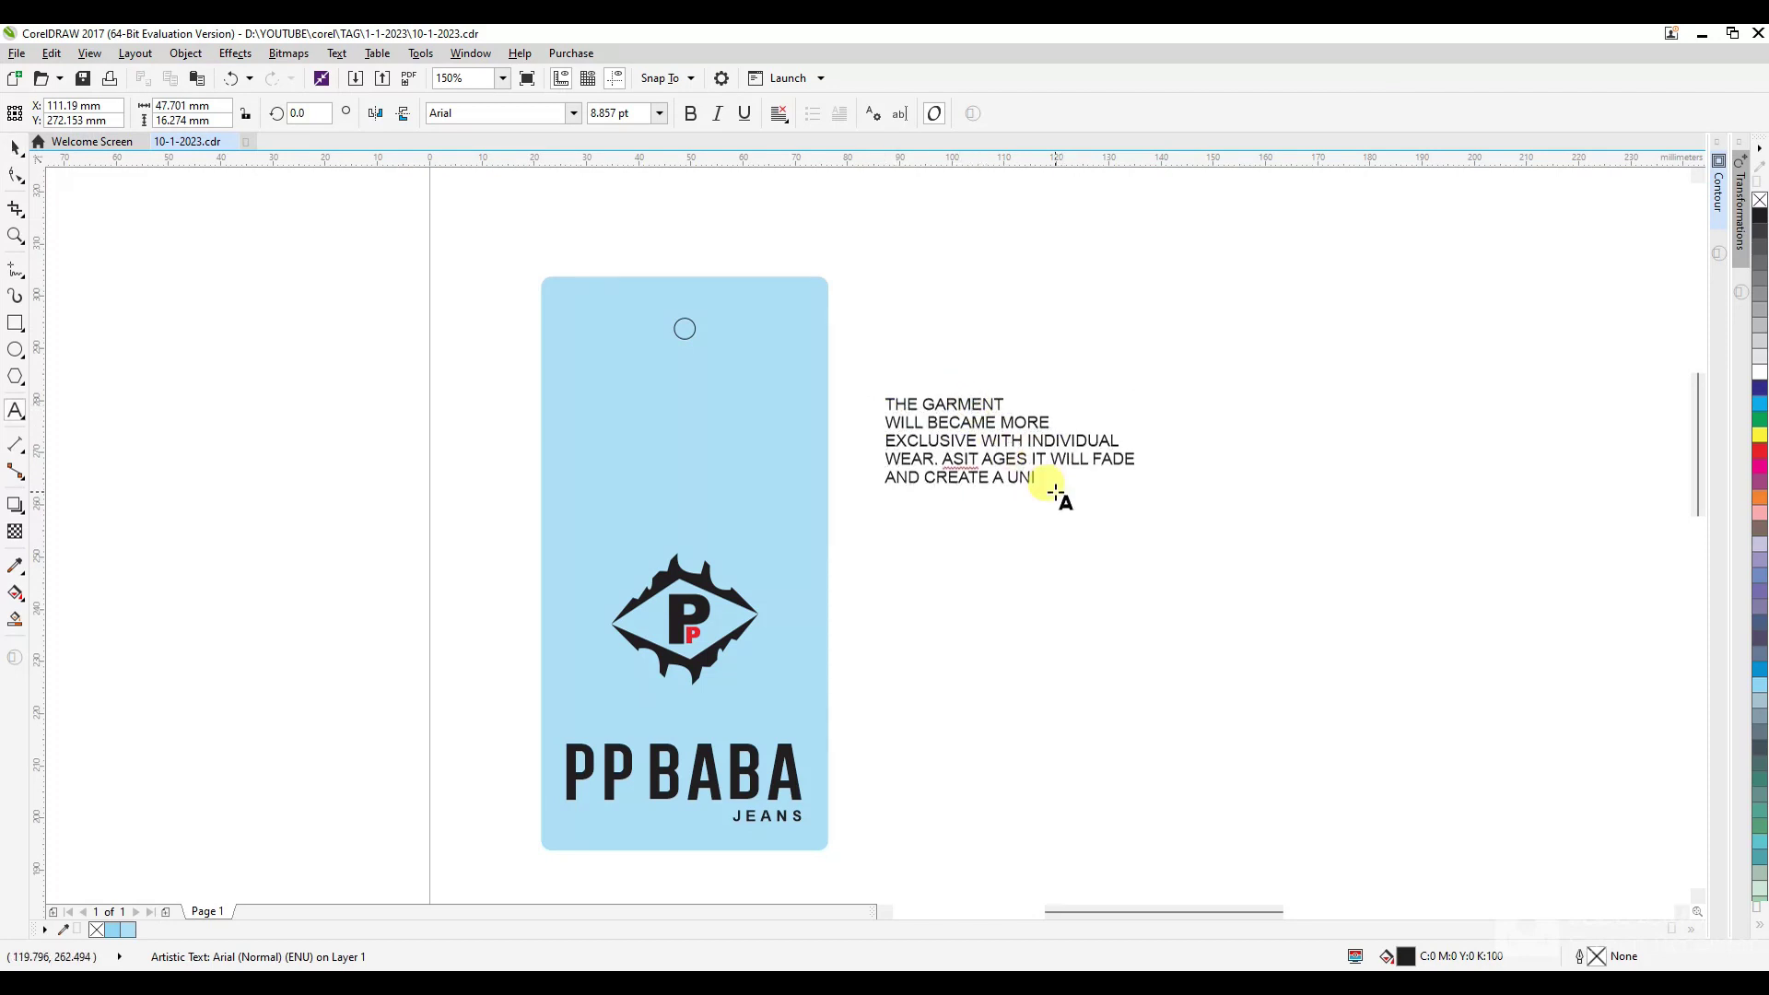
pyautogui.hotkey('ctrl', 'e')
pyautogui.hotkey('ctrl', 'space')
pyautogui.click(1041, 491)
pyautogui.scroll(1, 1065, 407)
pyautogui.click(1032, 406)
pyautogui.hotkey('ctrl', 'l')
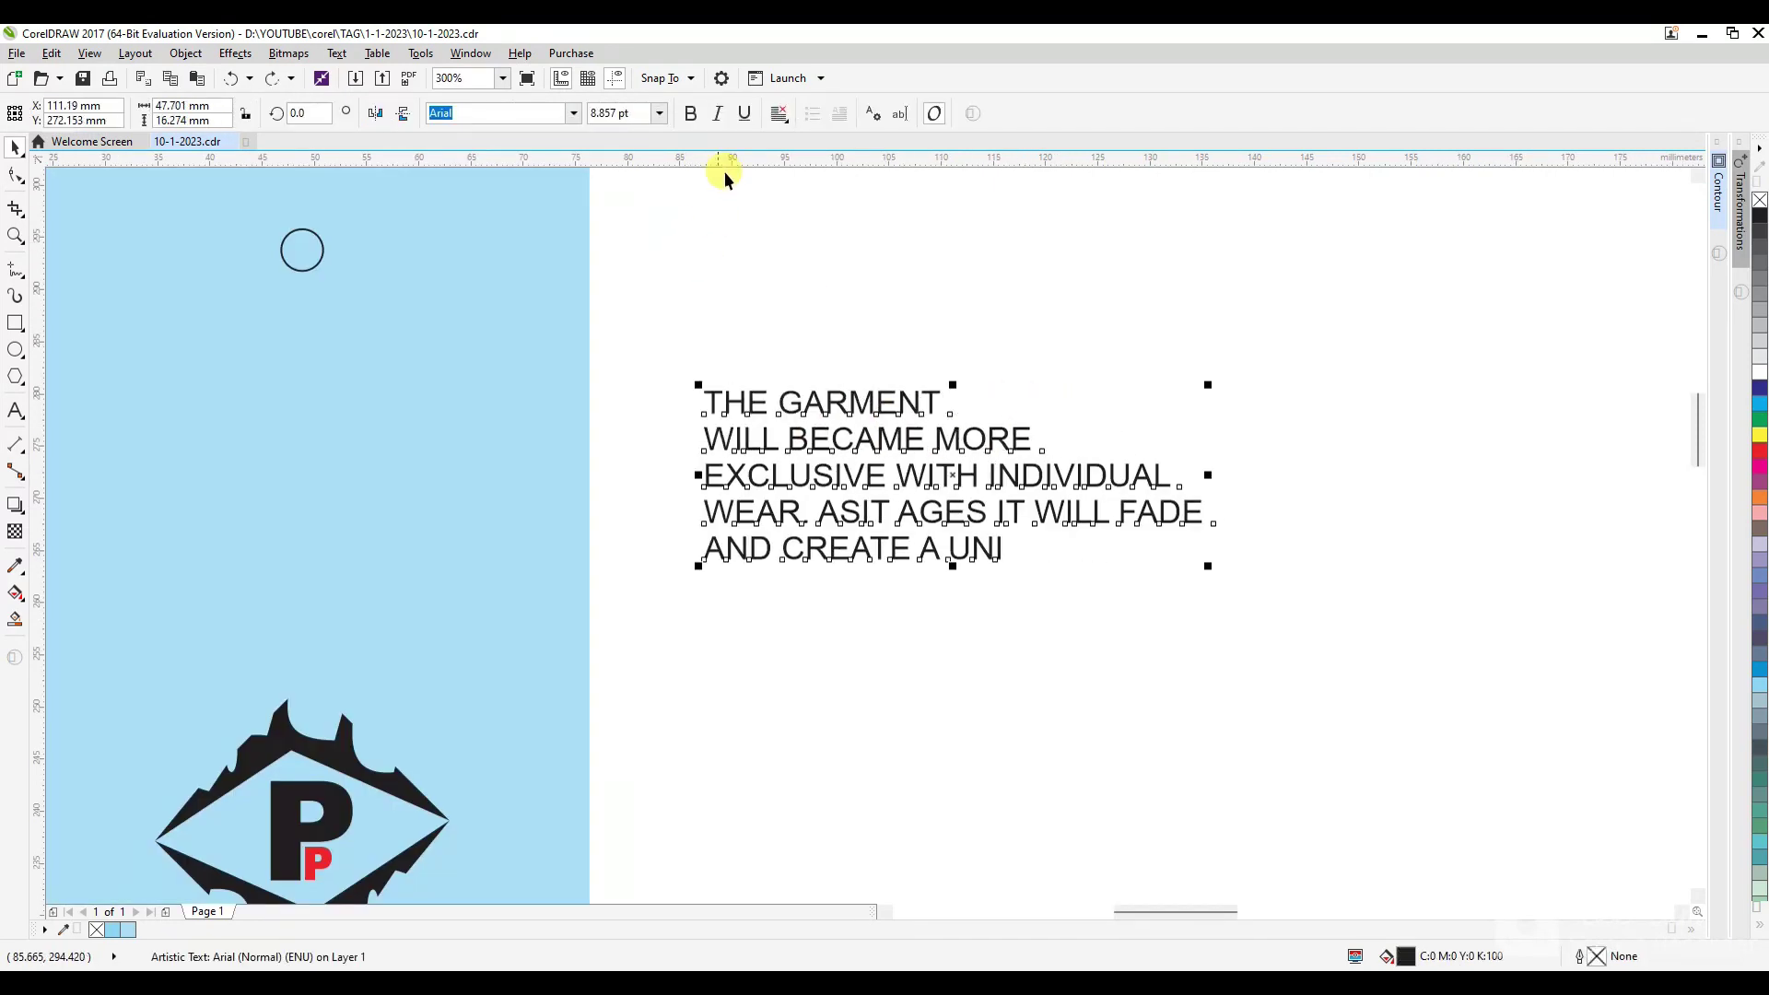
pyautogui.click(776, 117)
pyautogui.click(898, 316)
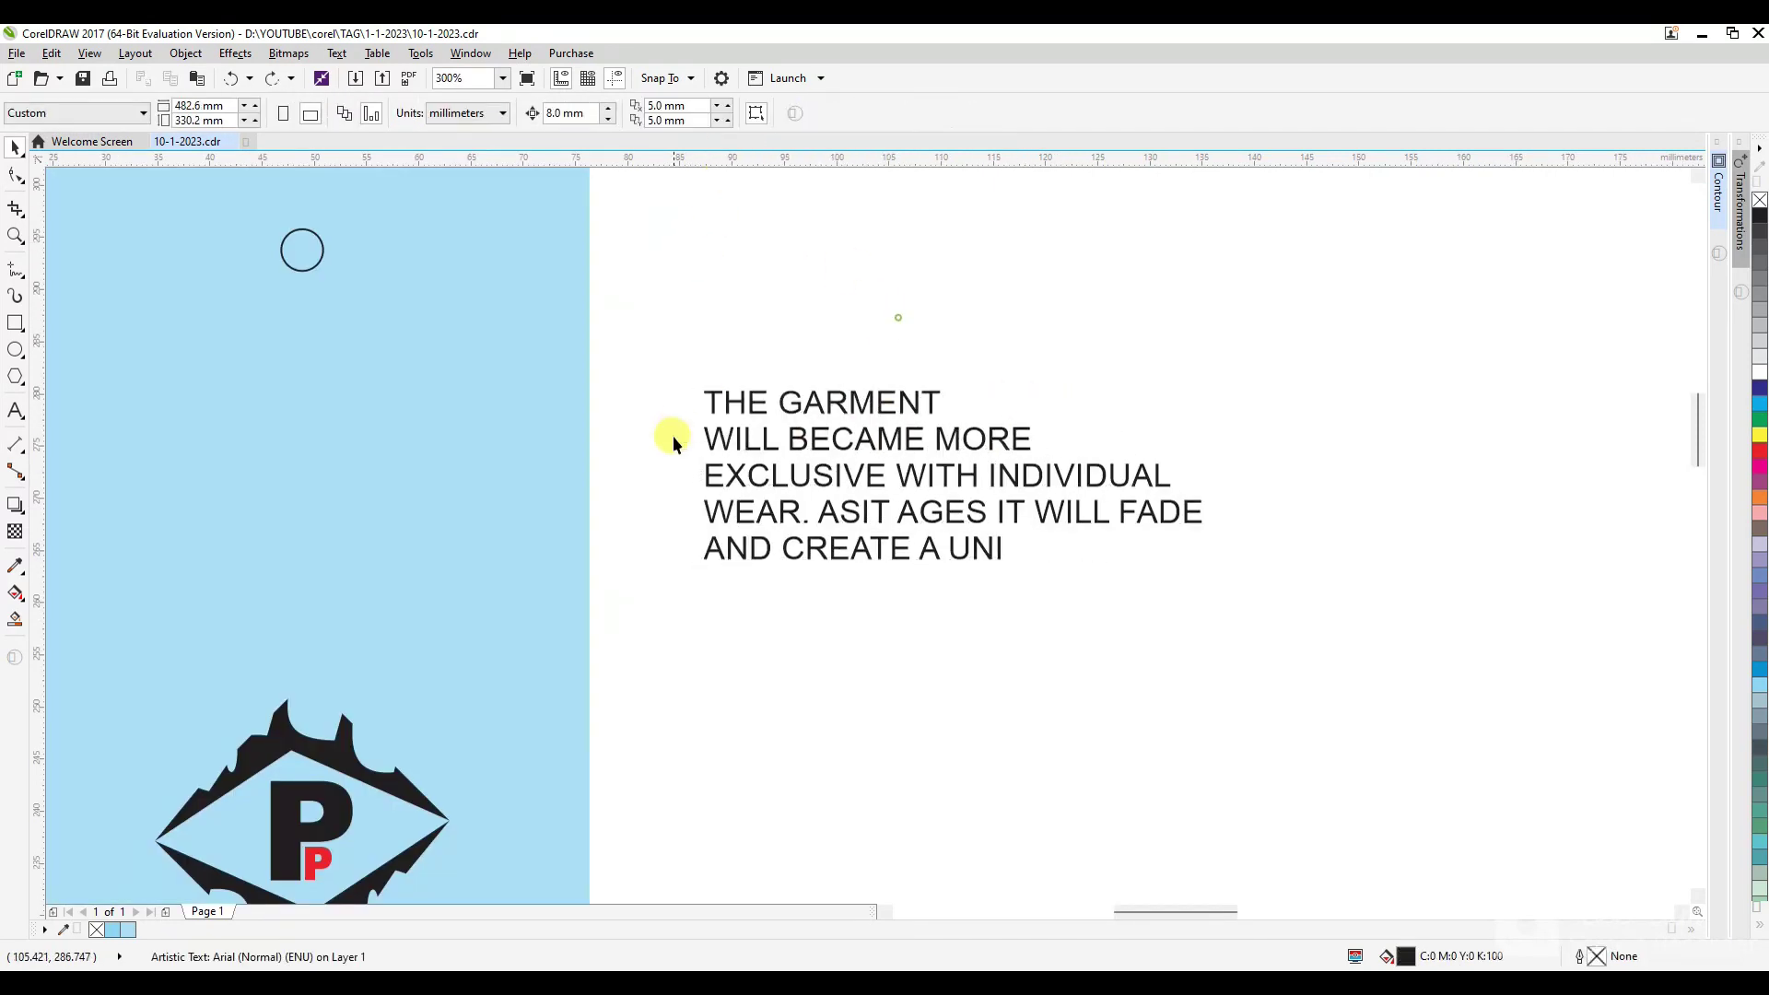
# Rebreak the garment paragraph into four lines, starting the second at EXCLUSIVE, the third at ASIT and the fourth at A UNI.
pyautogui.doubleClick(707, 442)
pyautogui.press('BackSpace')
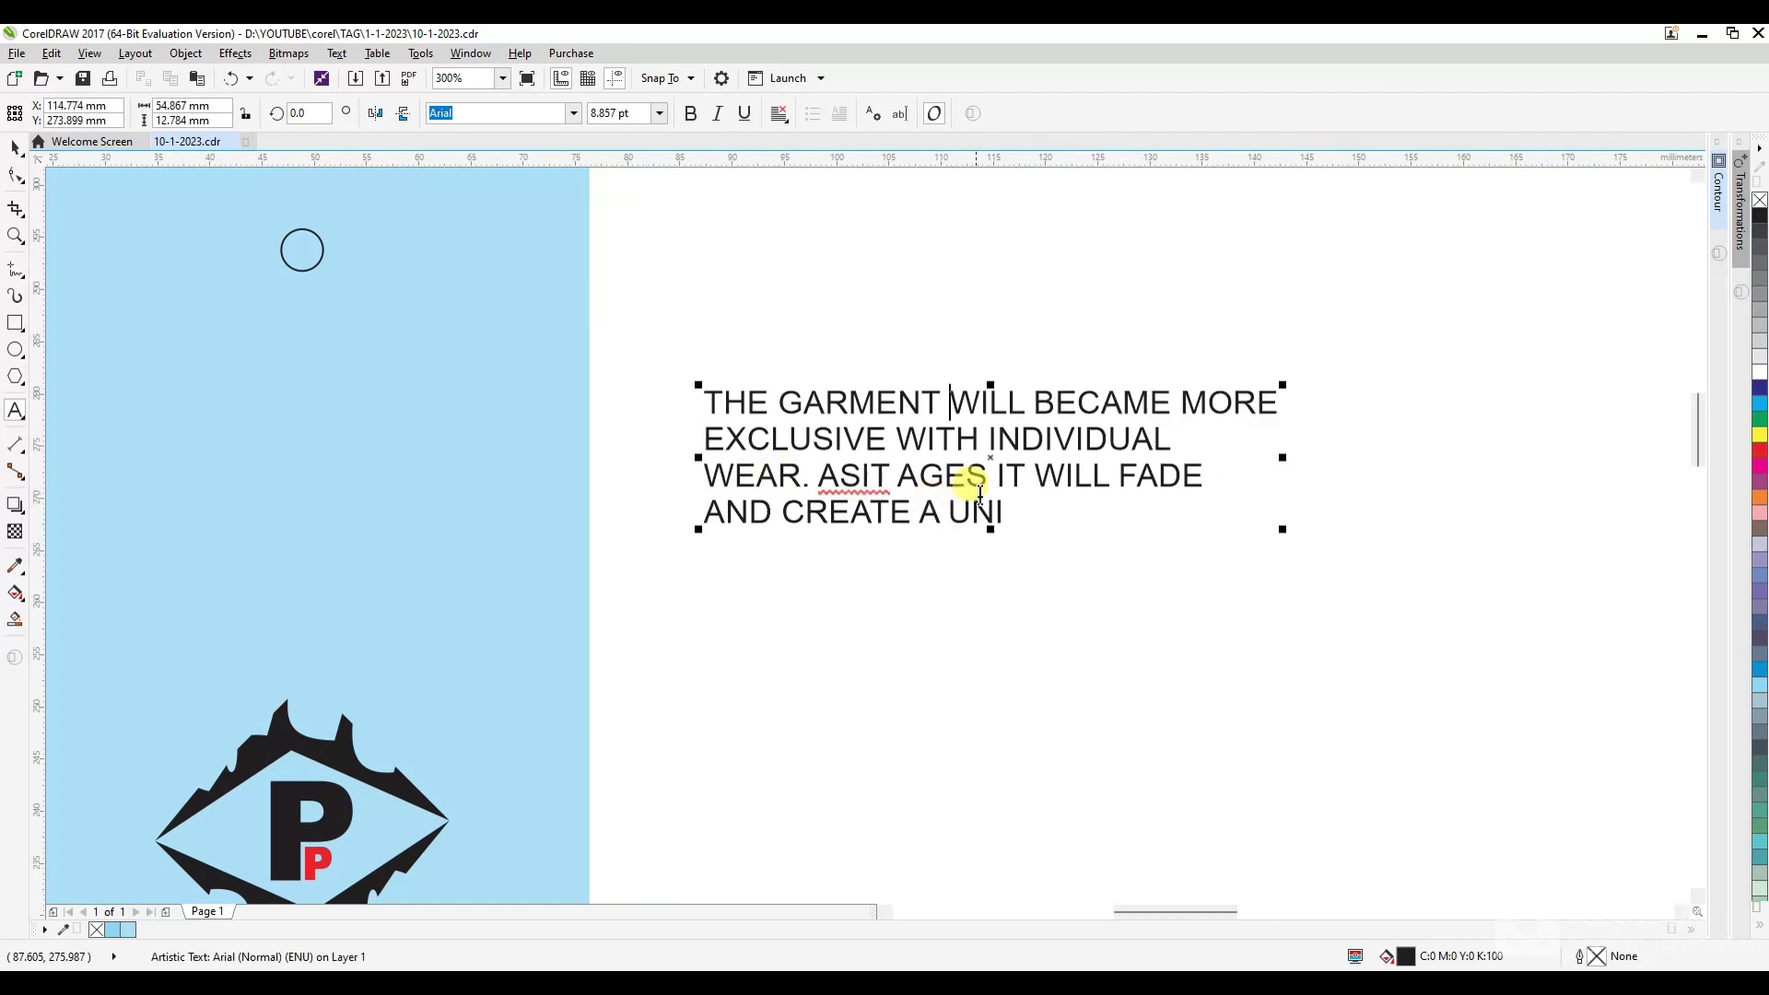
pyautogui.click(705, 472)
pyautogui.press('BackSpace')
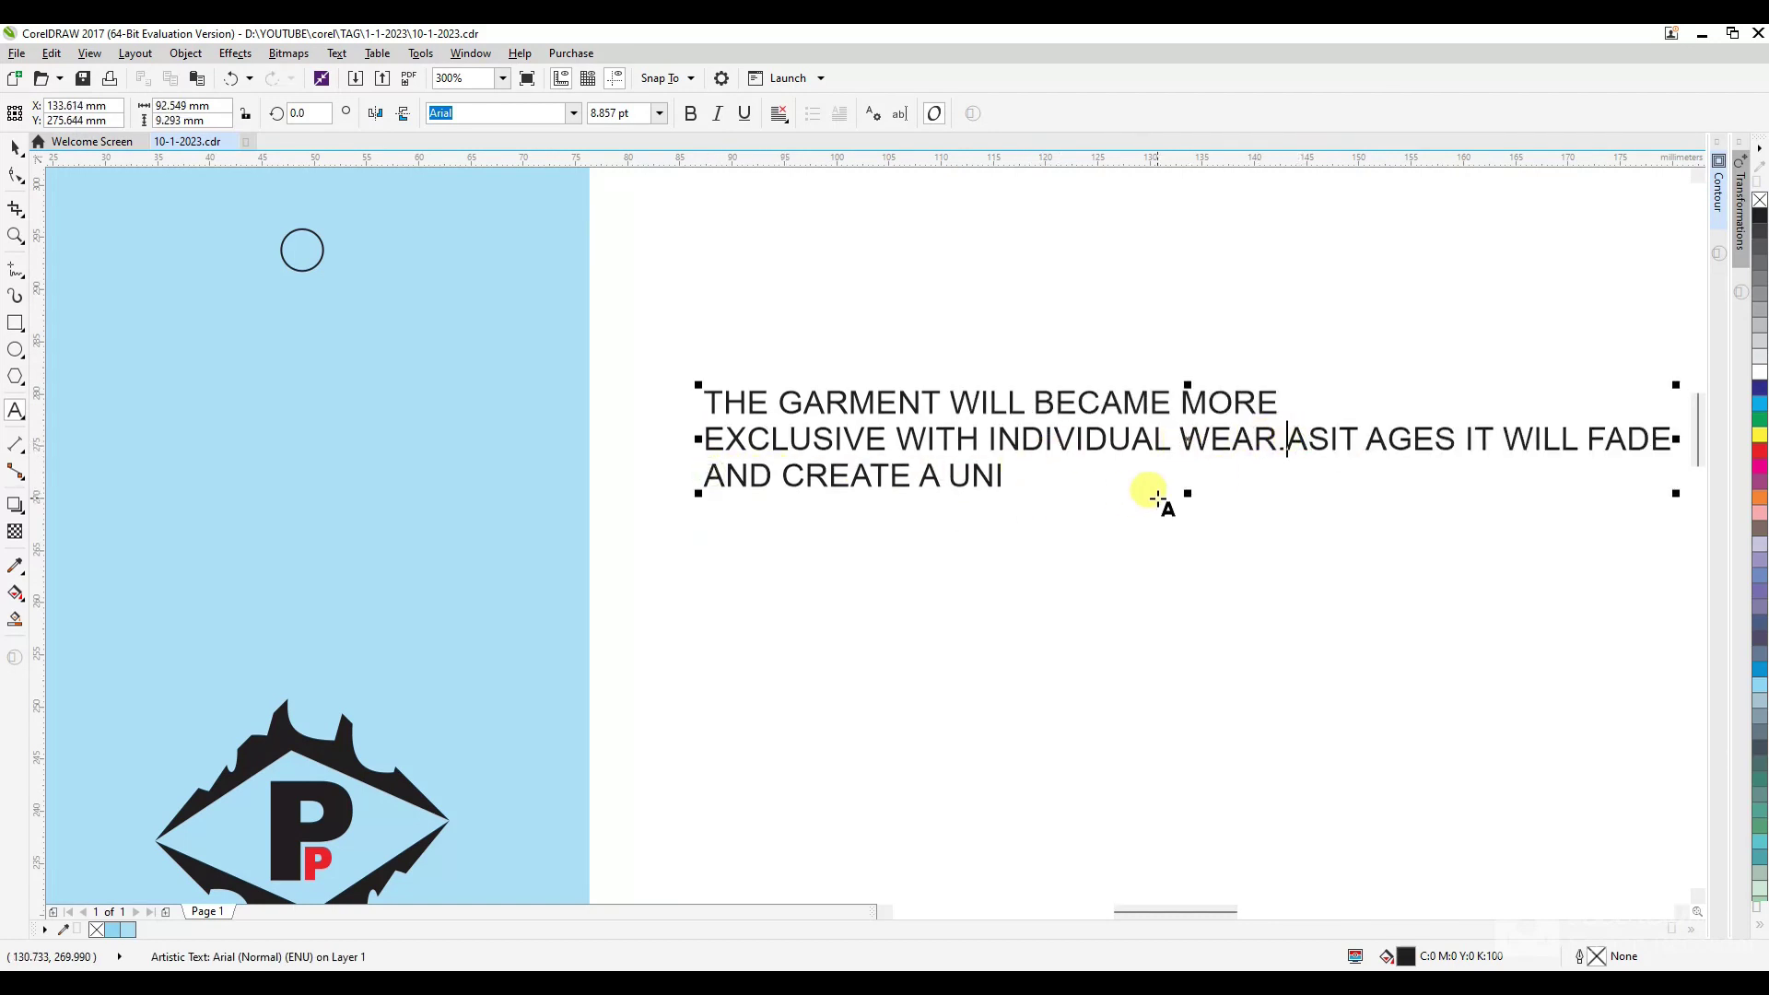
pyautogui.press('Return')
pyautogui.click(704, 510)
pyautogui.press('BackSpace')
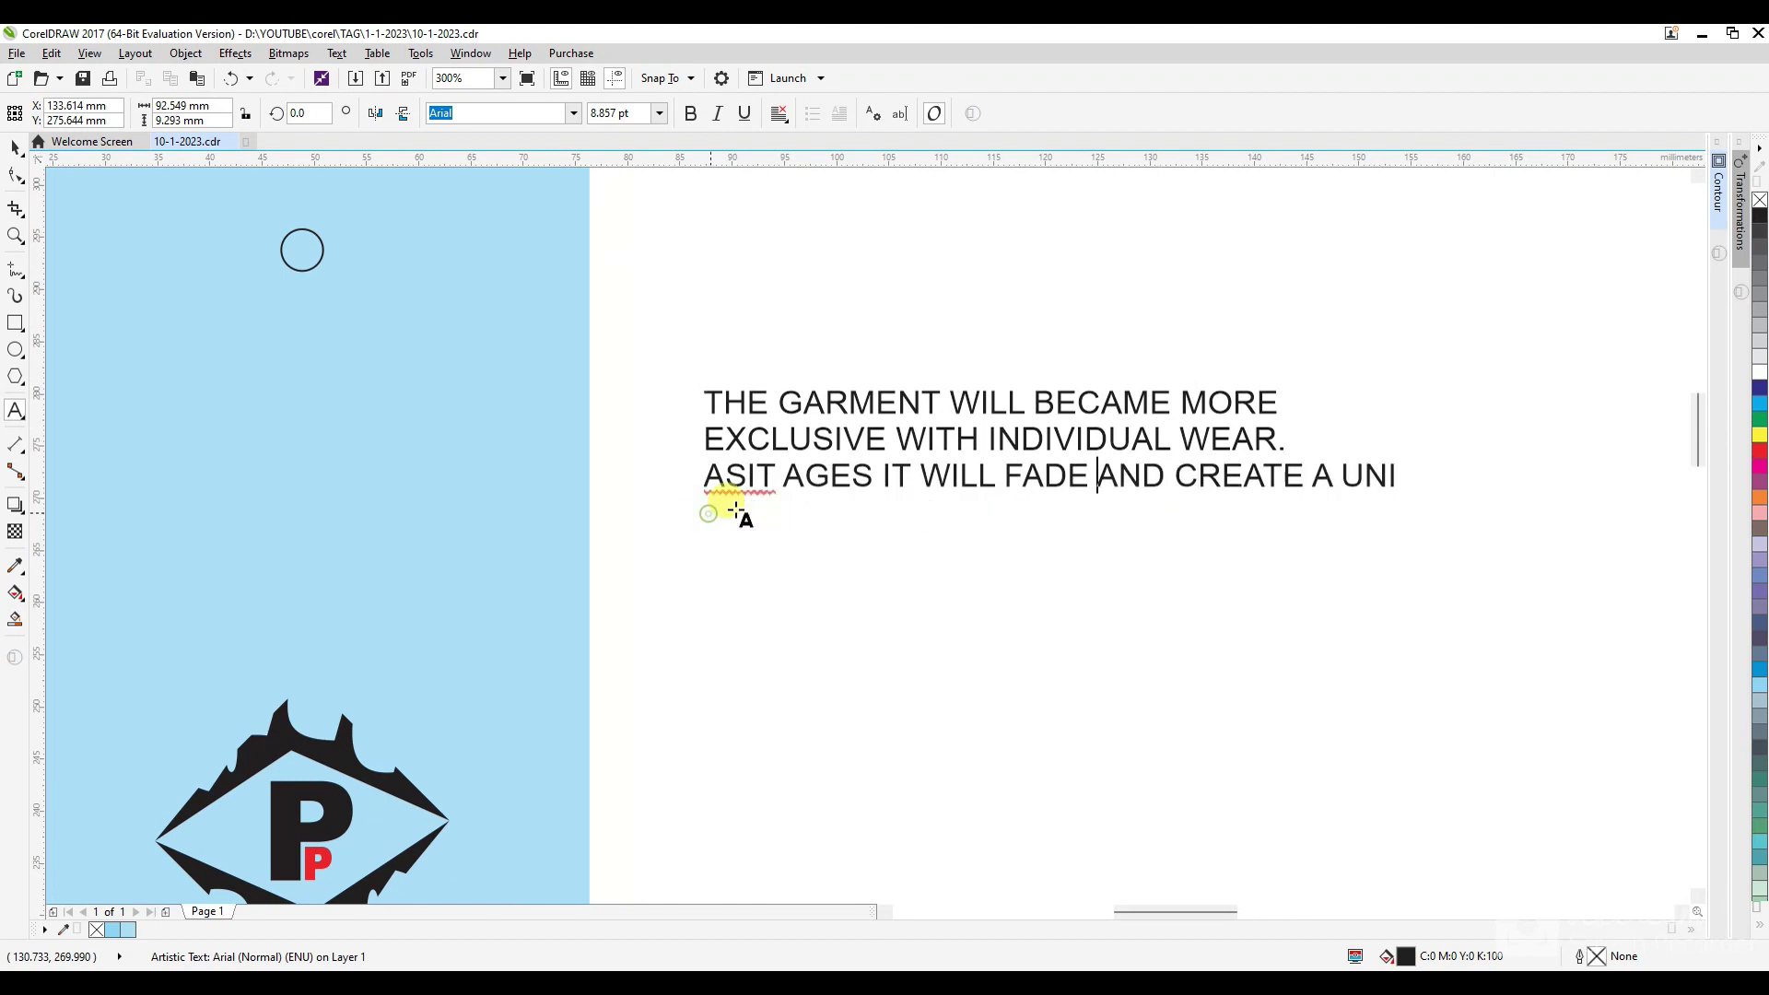
pyautogui.press('Return')
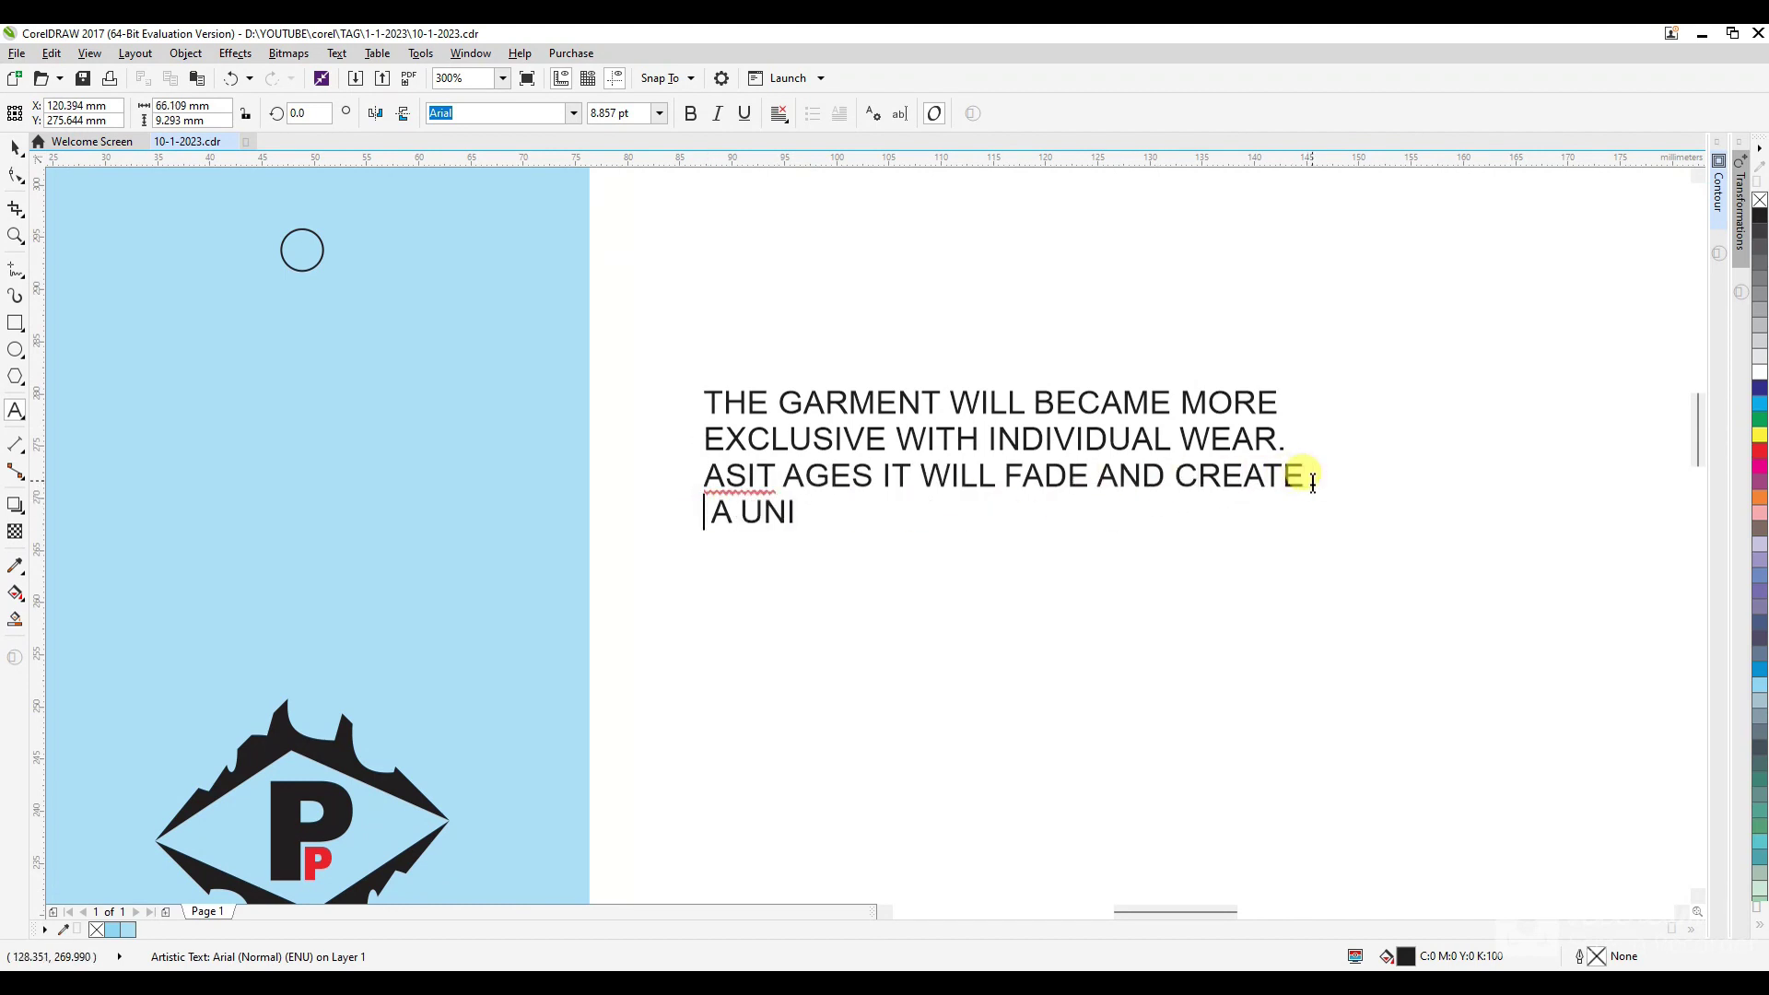
pyautogui.press('Delete')
pyautogui.hotkey('ctrl', 'space')
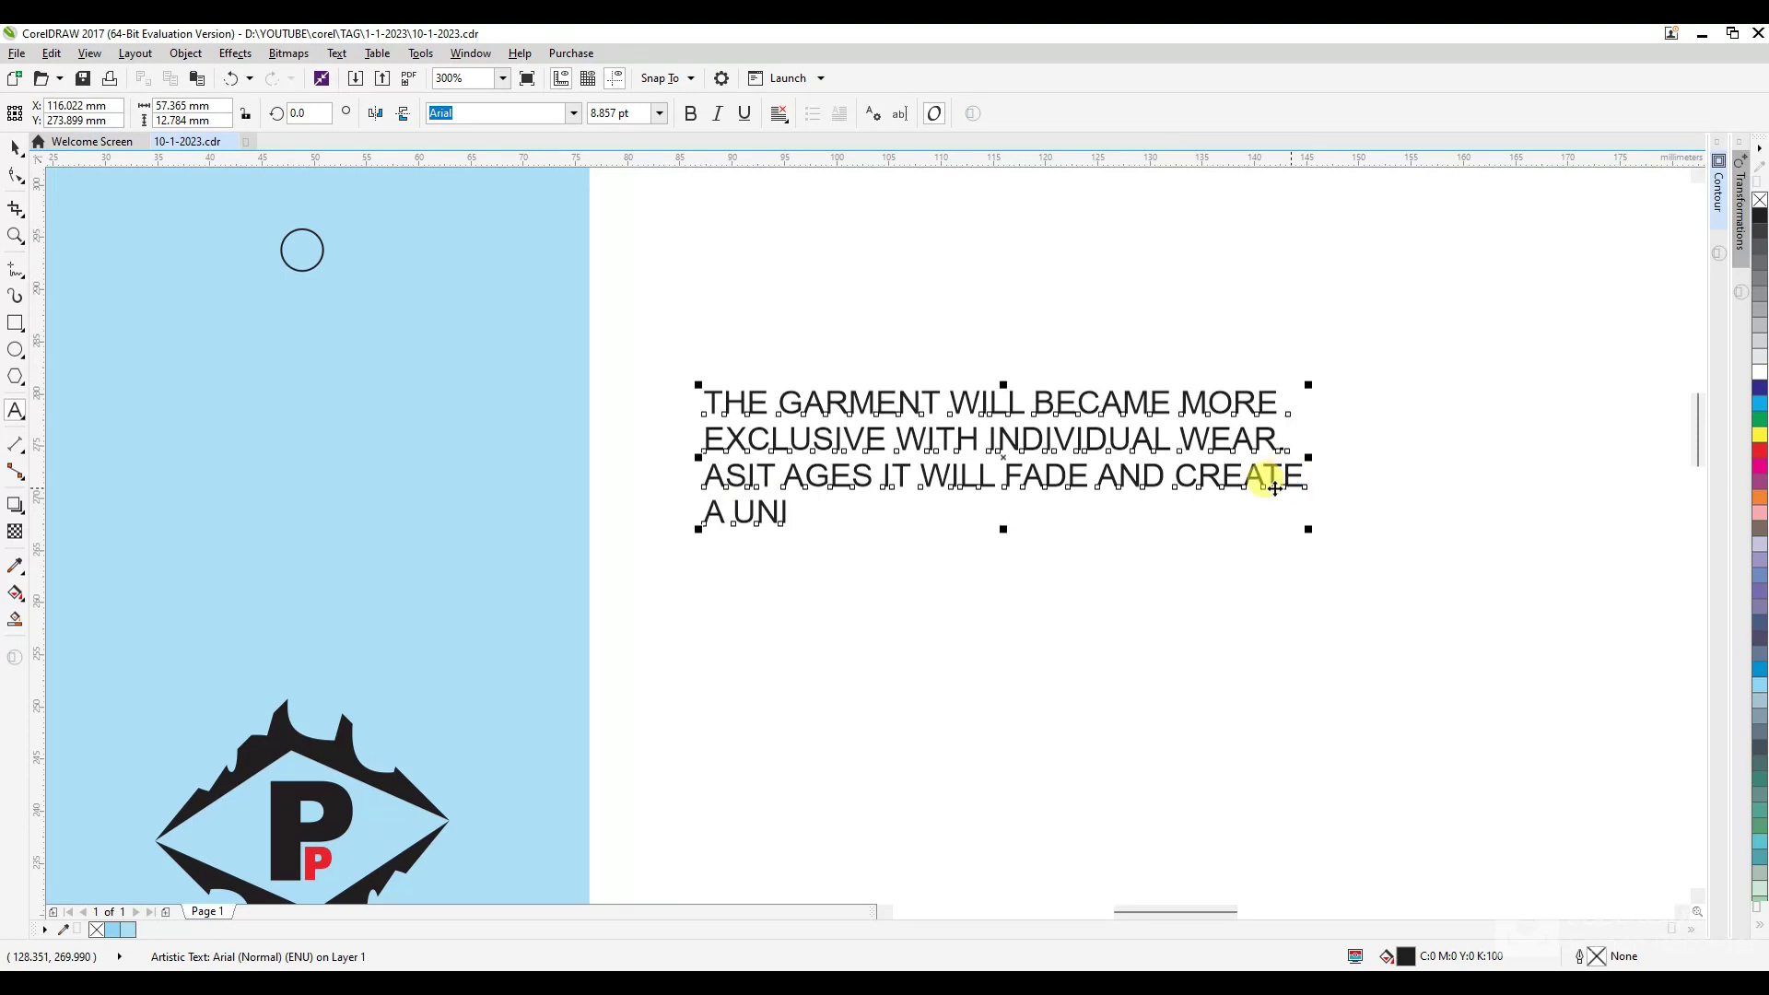
# Centre the garment paragraph horizontally on the tag and scale it down to about 49 mm wide, 7.5 pt.
pyautogui.keyDown('shift'); pyautogui.click(328, 506); pyautogui.keyUp('shift')
pyautogui.press('c')
pyautogui.click(905, 501)
pyautogui.scroll(-1, 1183, 454)
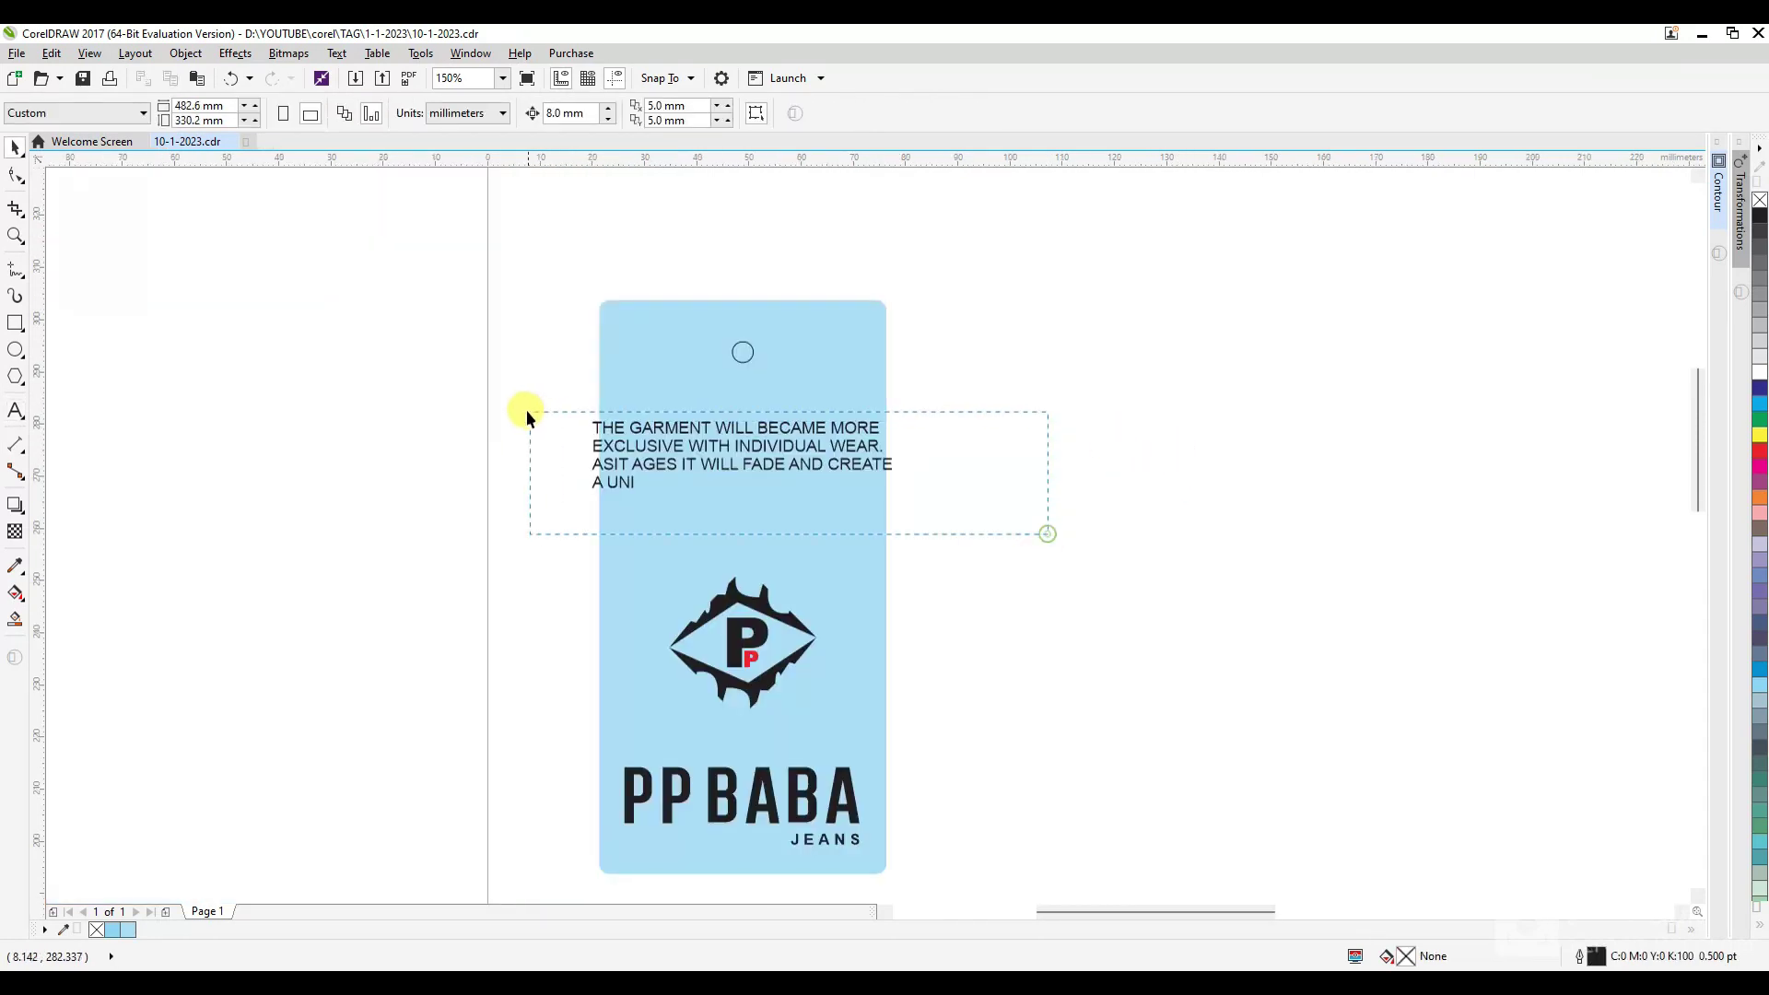
pyautogui.click(860, 479)
pyautogui.scroll(2, 861, 478)
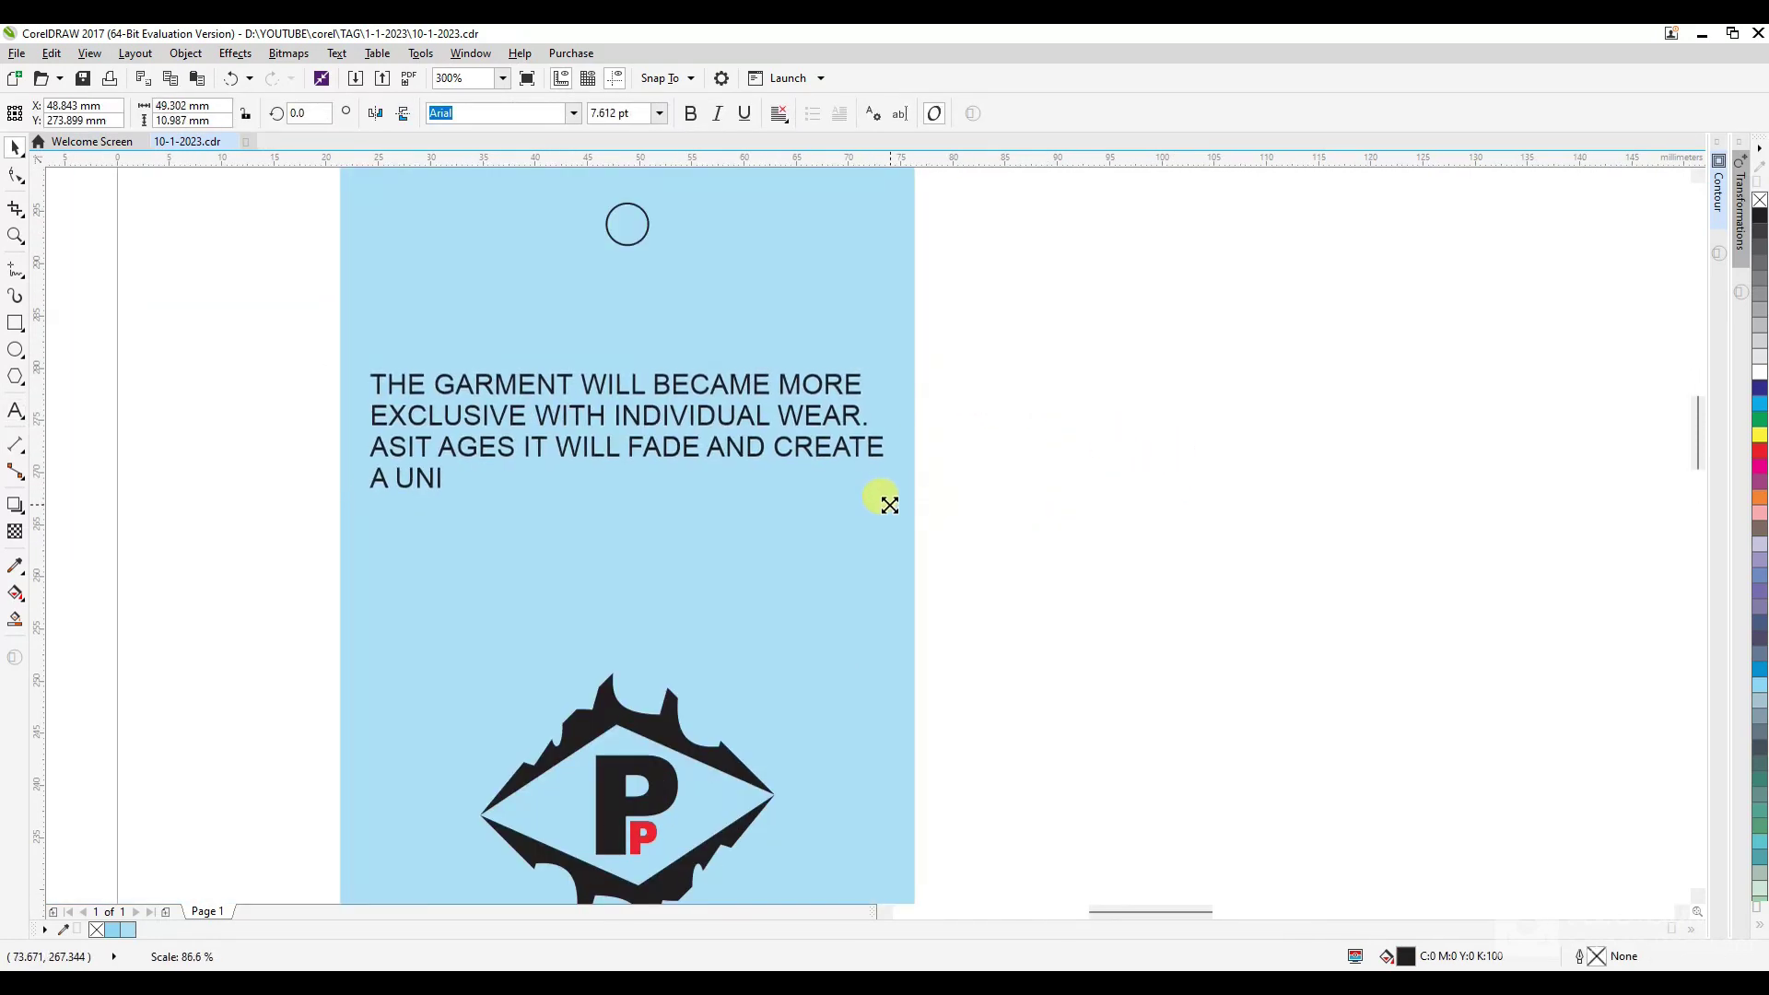
# Set the garment paragraph's alignment to Full Justify.
pyautogui.click(778, 113)
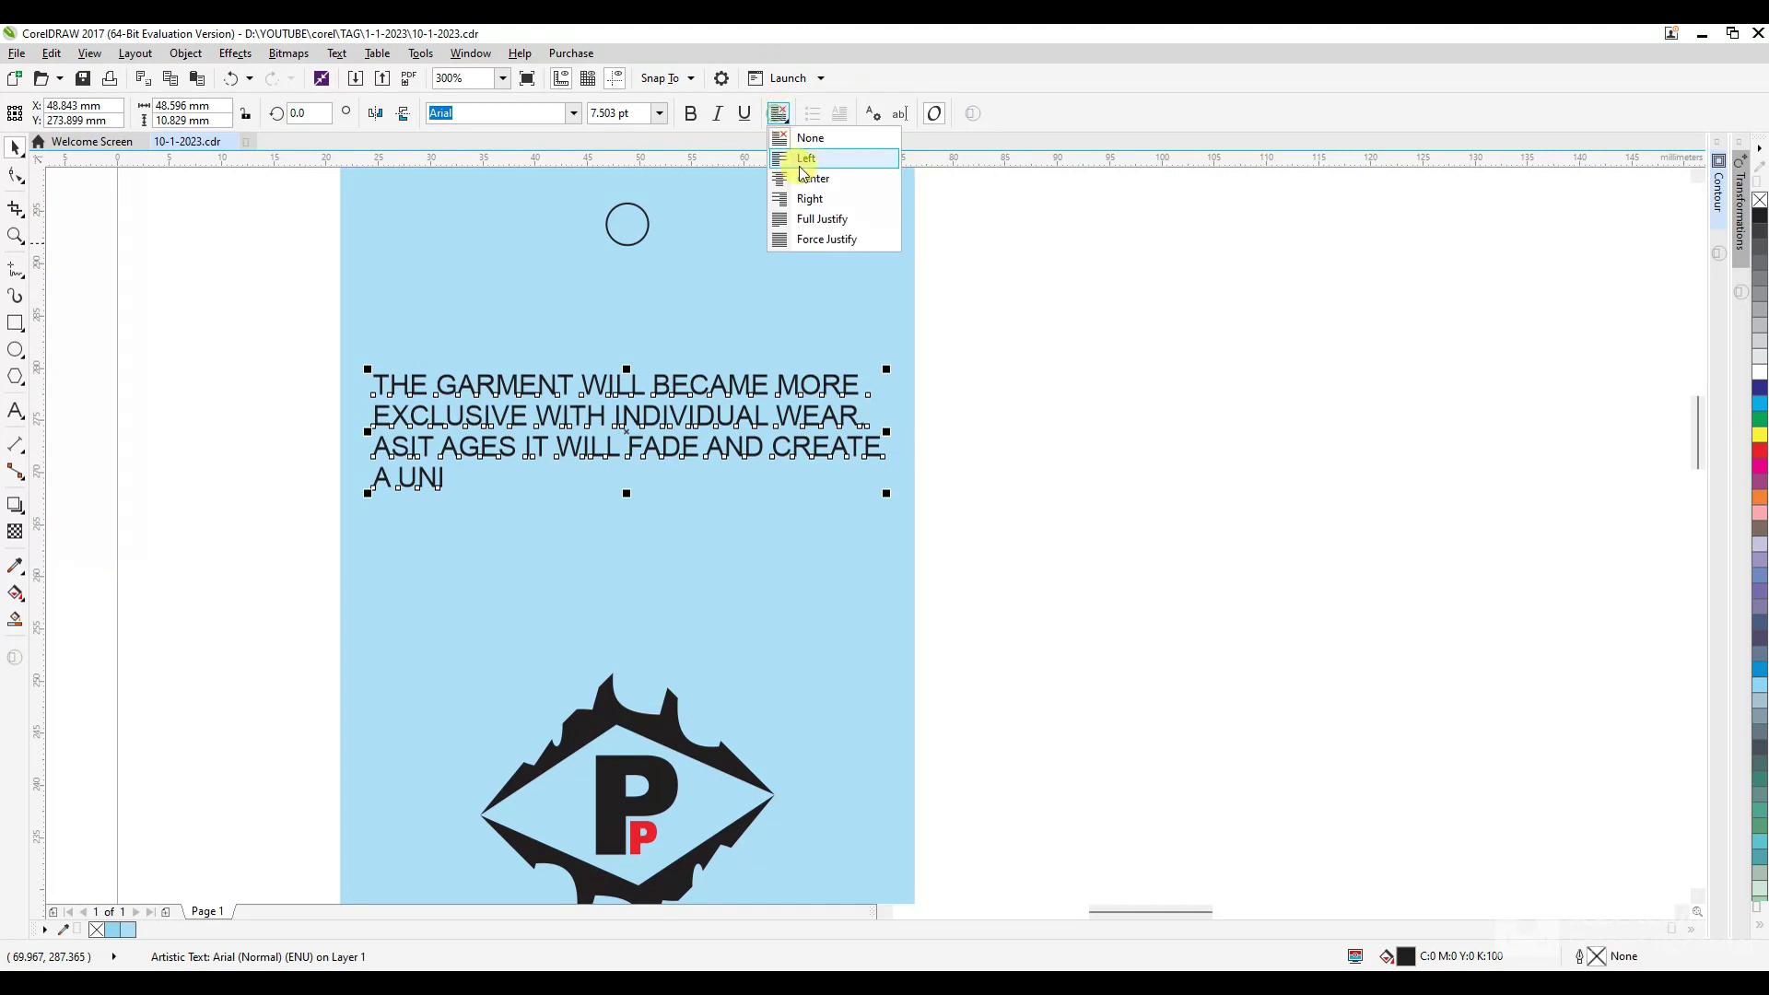
pyautogui.click(804, 219)
pyautogui.click(1003, 501)
# Make the garment paragraph bold, shrink it to about 7.1 pt and 47 mm wide, and shift it slightly upward.
pyautogui.moveTo(1060, 523); pyautogui.dragTo(323, 341)
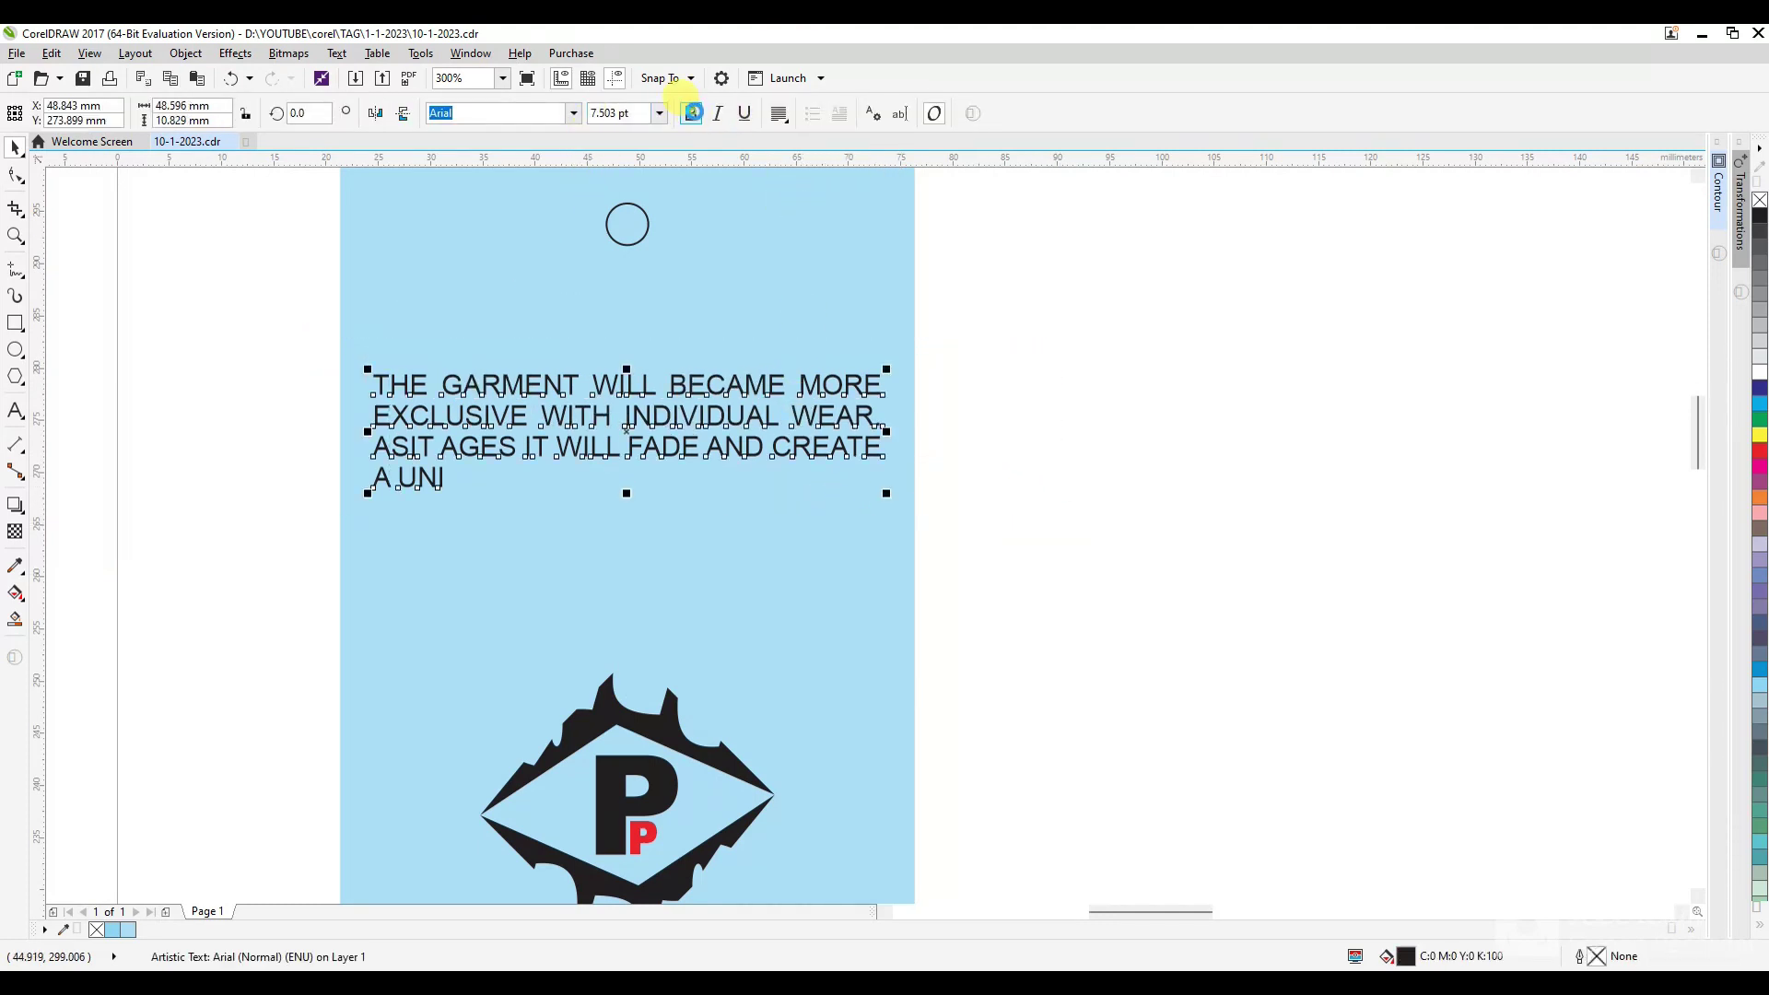
pyautogui.click(693, 112)
pyautogui.moveTo(898, 494); pyautogui.dragTo(884, 489)
pyautogui.moveTo(672, 406); pyautogui.dragTo(680, 379)
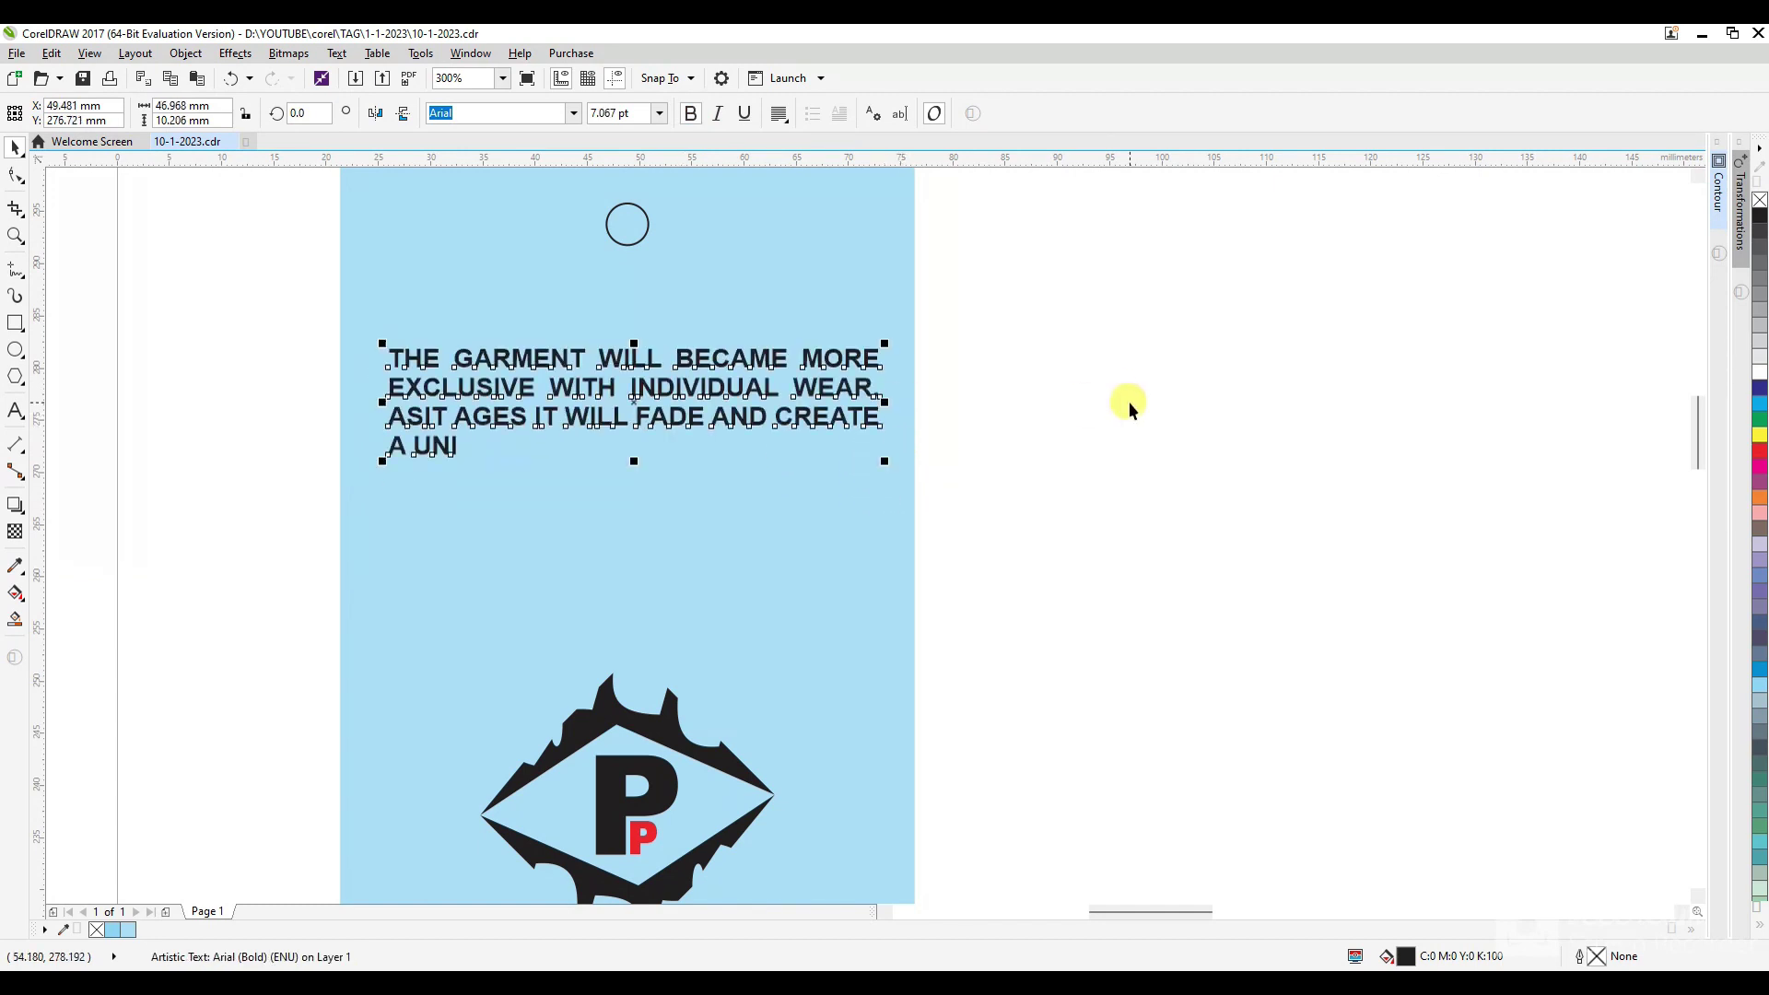
pyautogui.click(1132, 408)
pyautogui.scroll(-2, 672, 316)
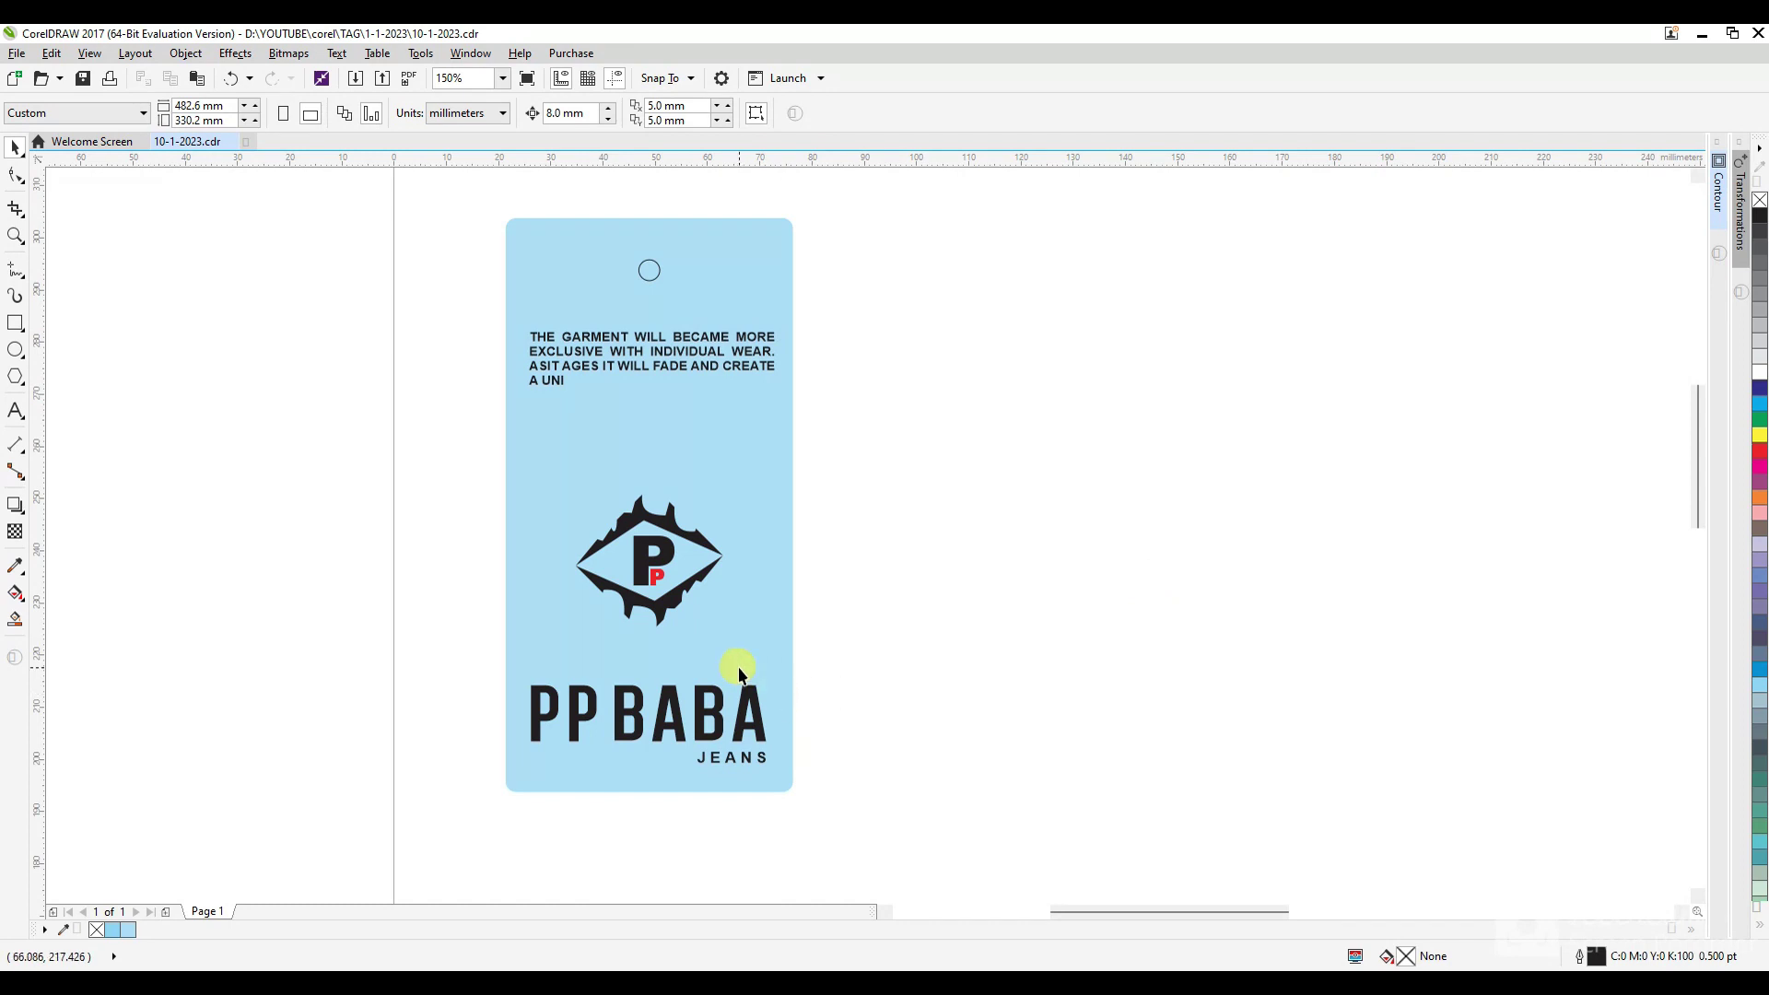
pyautogui.moveTo(405, 453); pyautogui.dragTo(800, 694)
pyautogui.keyDown('shift'); pyautogui.click(762, 644); pyautogui.keyUp('shift')
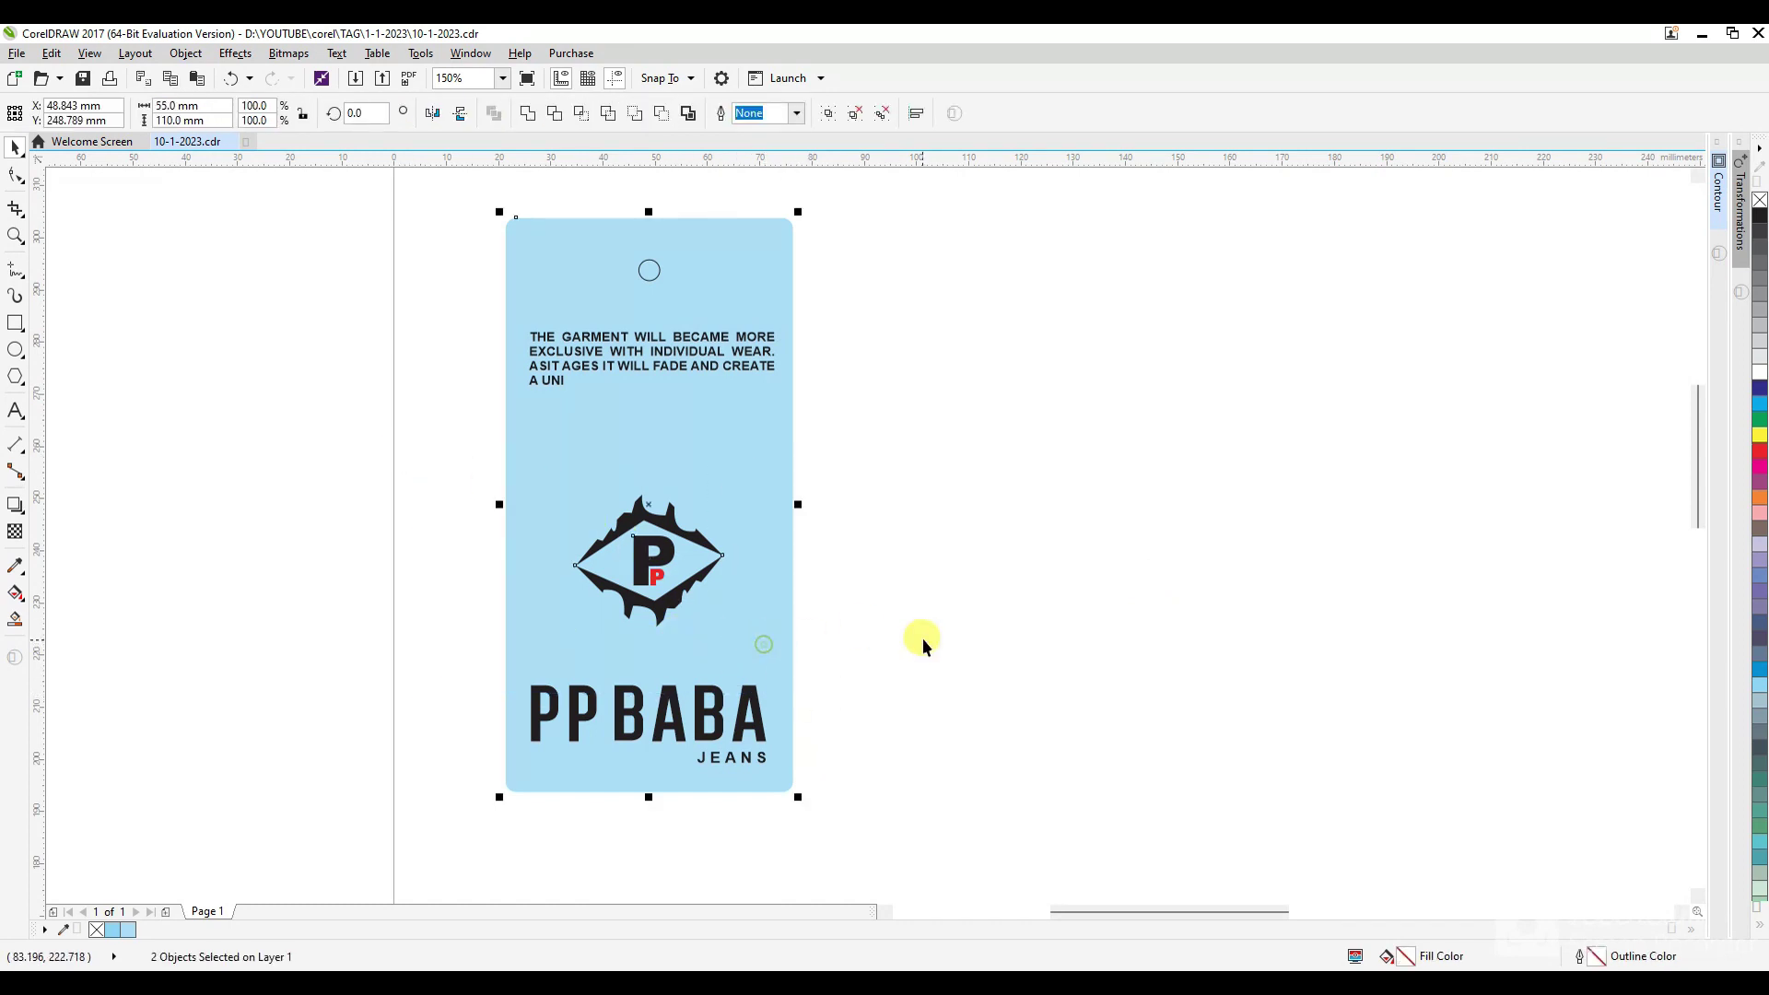
pyautogui.click(921, 638)
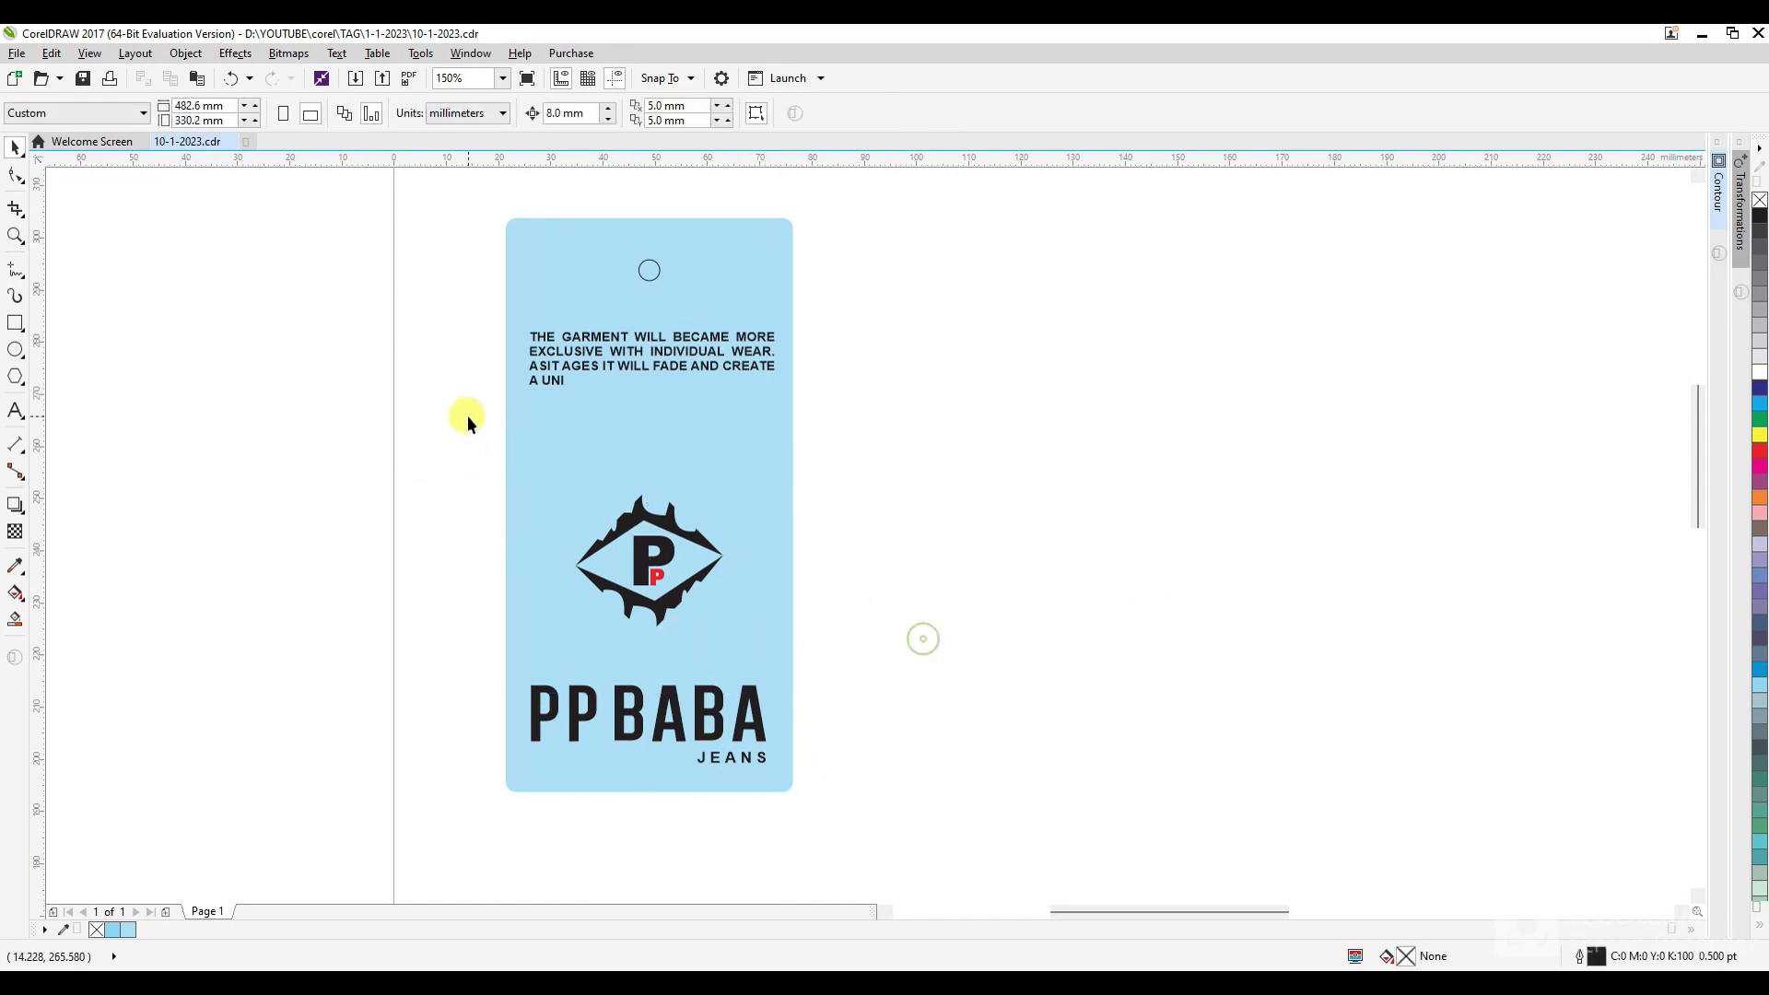
# Try a white fill on the tag.
pyautogui.click(674, 238)
pyautogui.click(1758, 367)
pyautogui.hotkey('ctrl', 'z')
pyautogui.click(1100, 382)
pyautogui.moveTo(567, 296); pyautogui.dragTo(860, 810)
pyautogui.click(942, 732)
# Duplicate the tag rectangle at 20 mm width and place the resulting strip to the right of the tag.
pyautogui.click(544, 495)
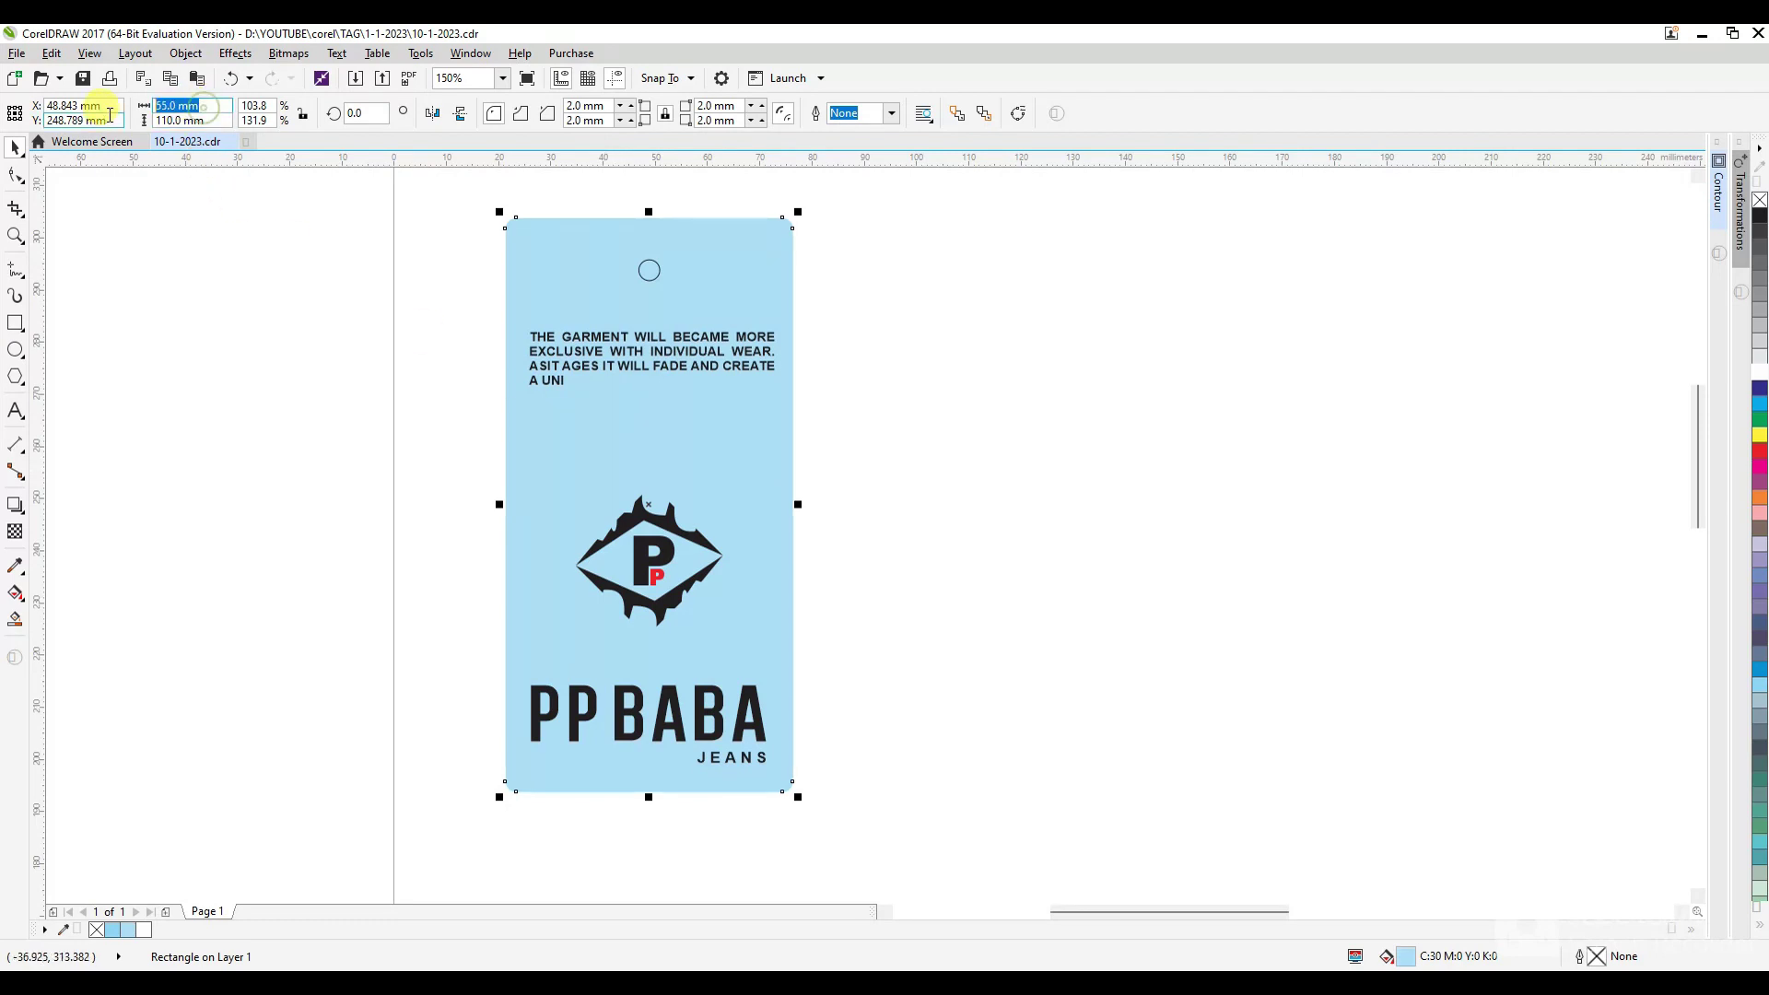
pyautogui.press('Return')
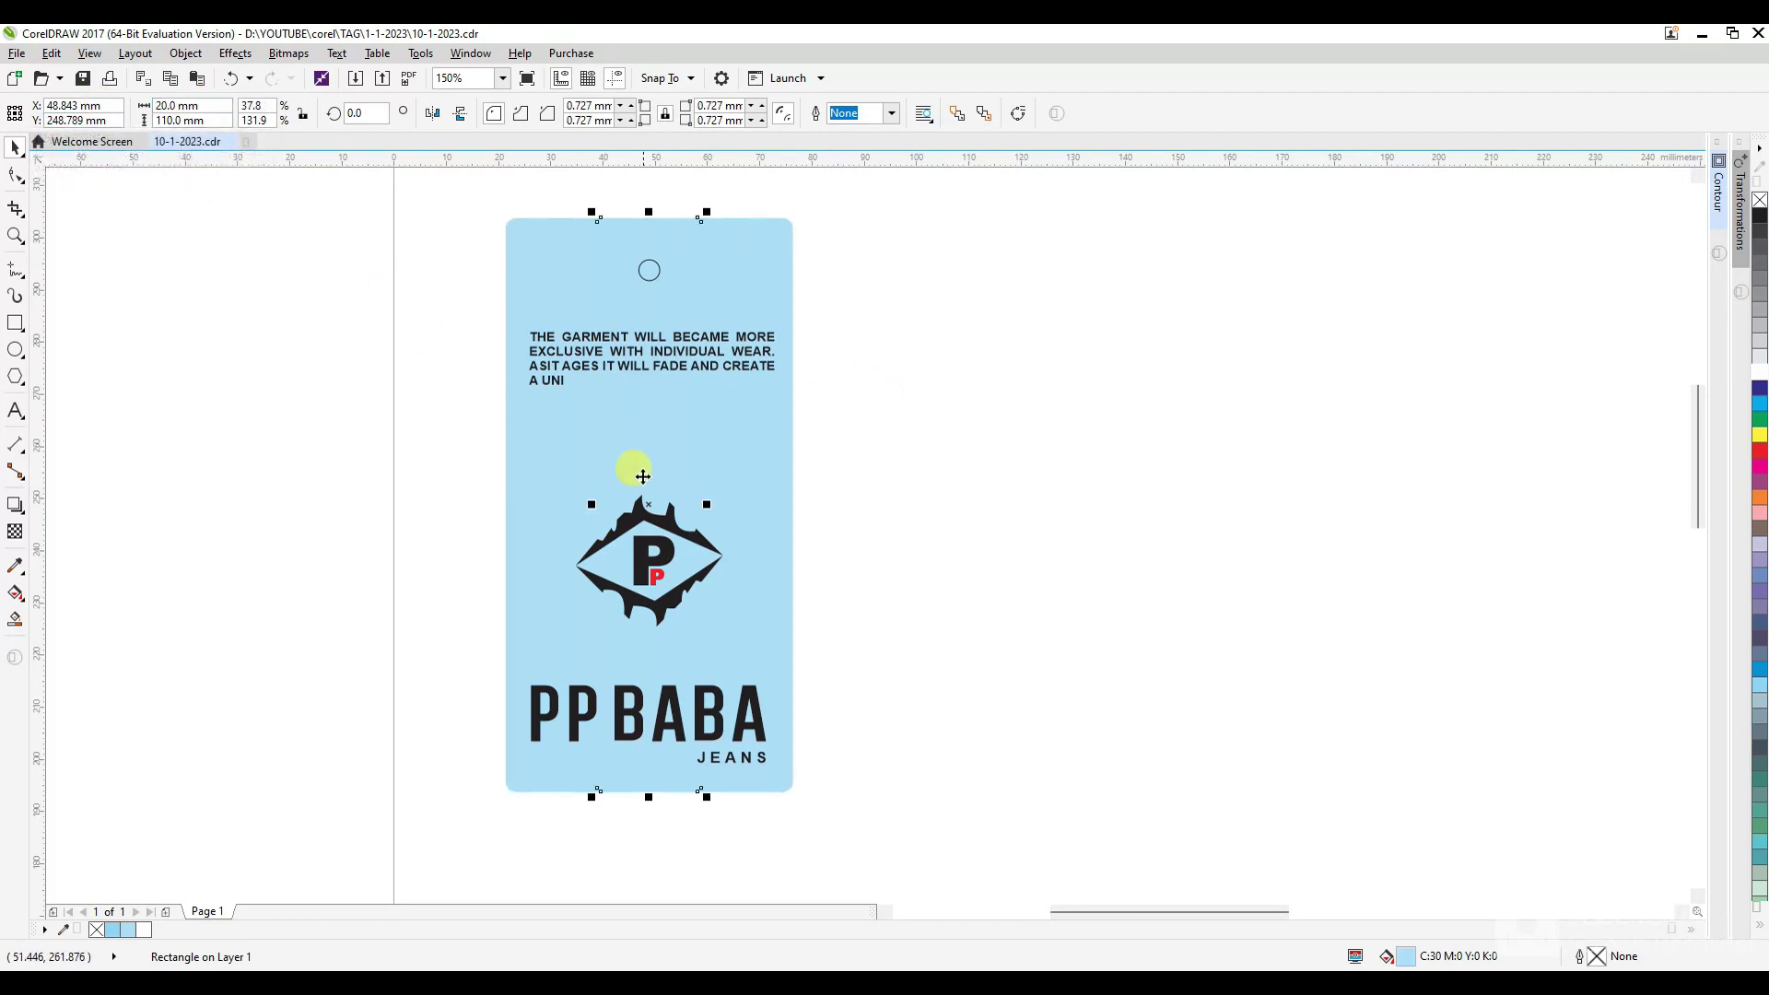
pyautogui.moveTo(653, 509); pyautogui.dragTo(864, 529)
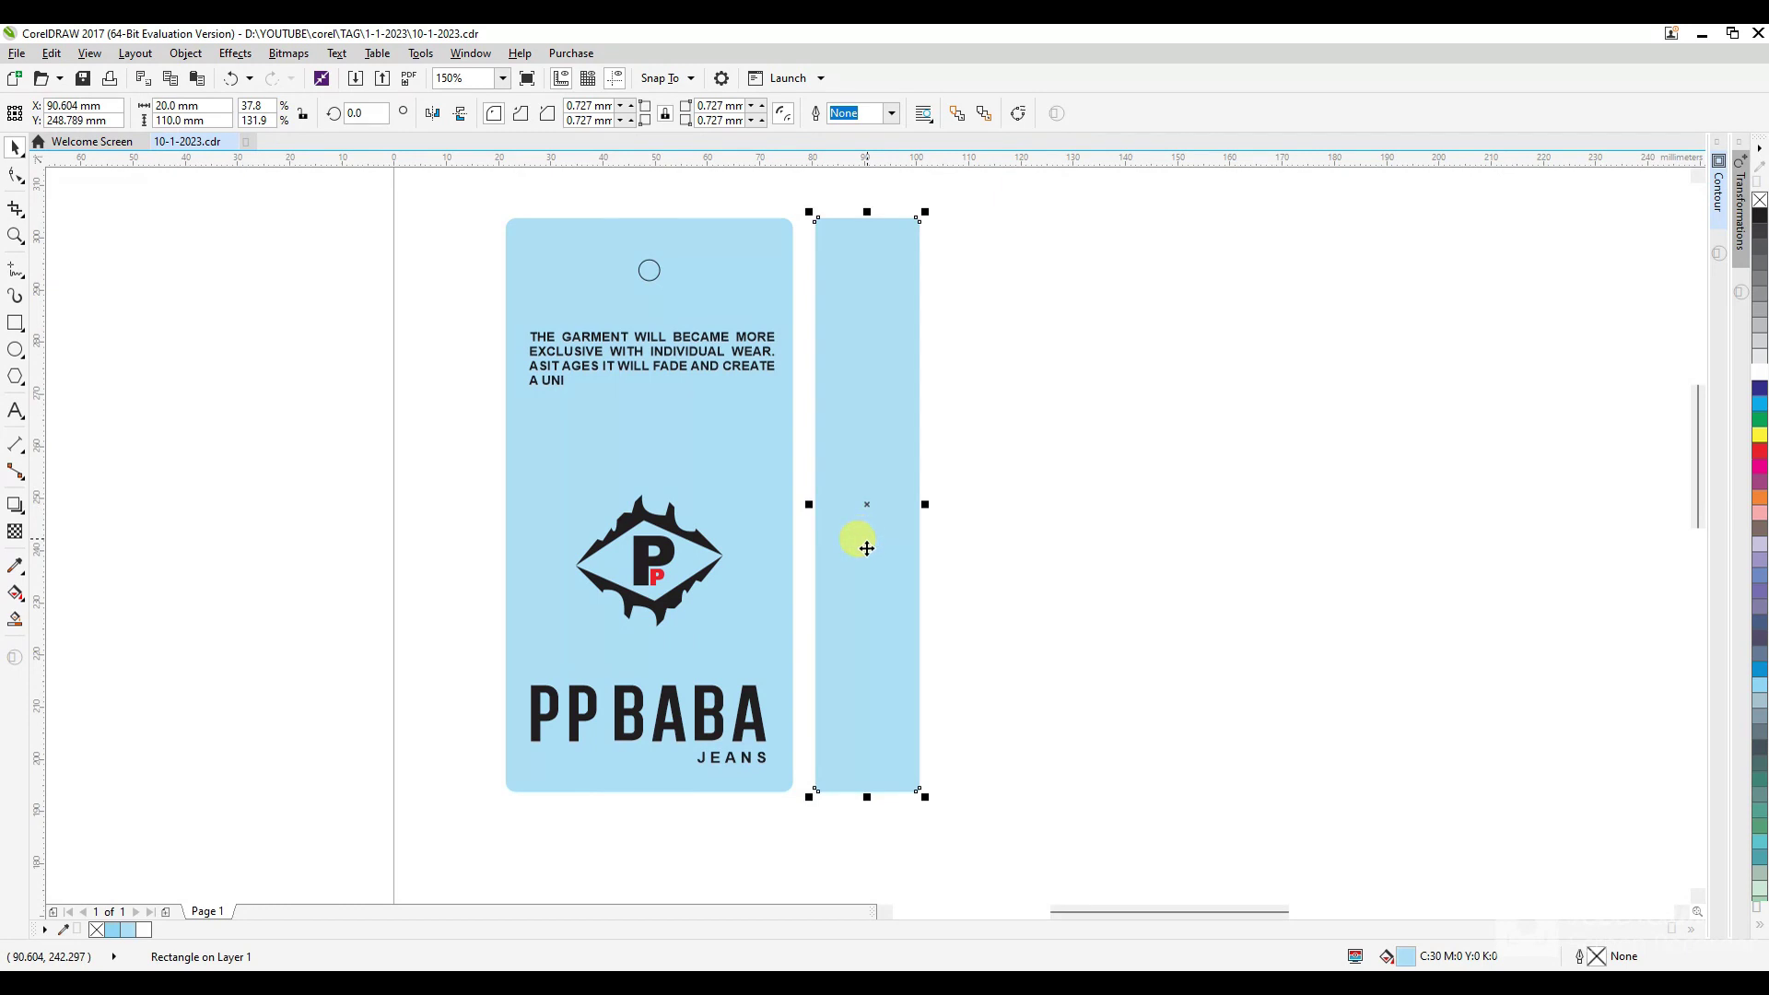
pyautogui.click(1051, 703)
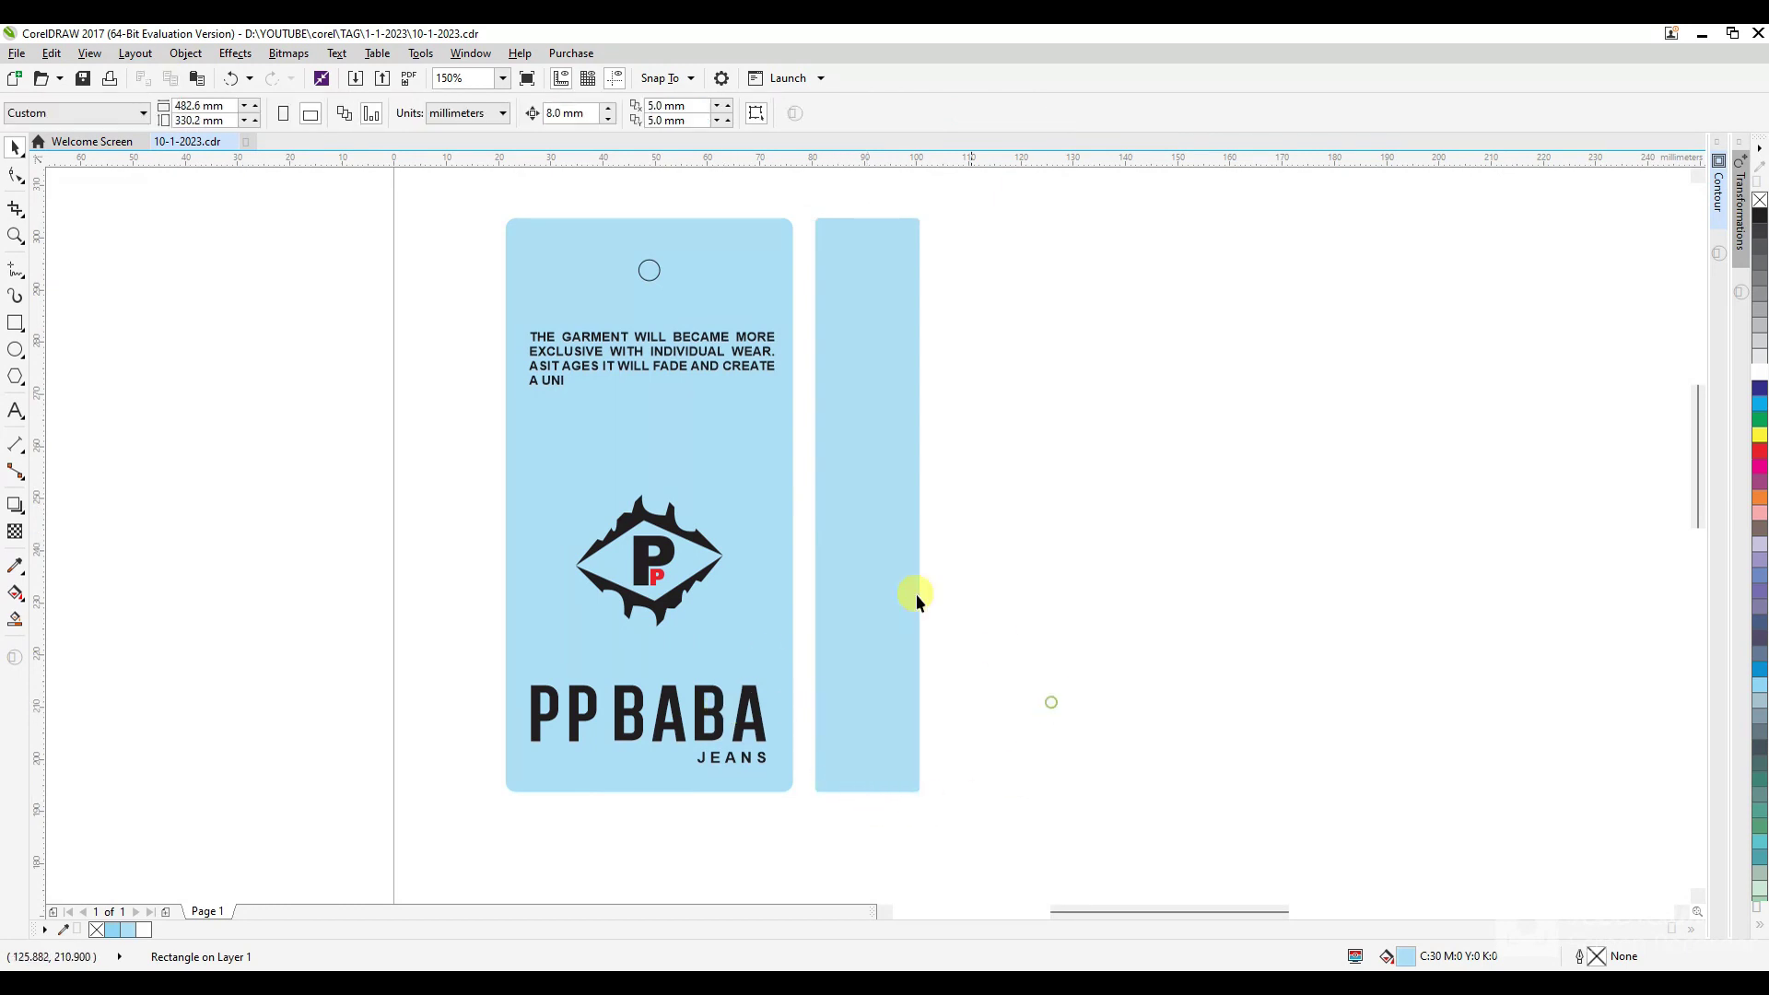
# Ungroup the artwork group that contains FASHION JEANS, the PP BABA logos and MADE IN INDIA.
pyautogui.scroll(-2, 516, 421)
pyautogui.scroll(3, 976, 432)
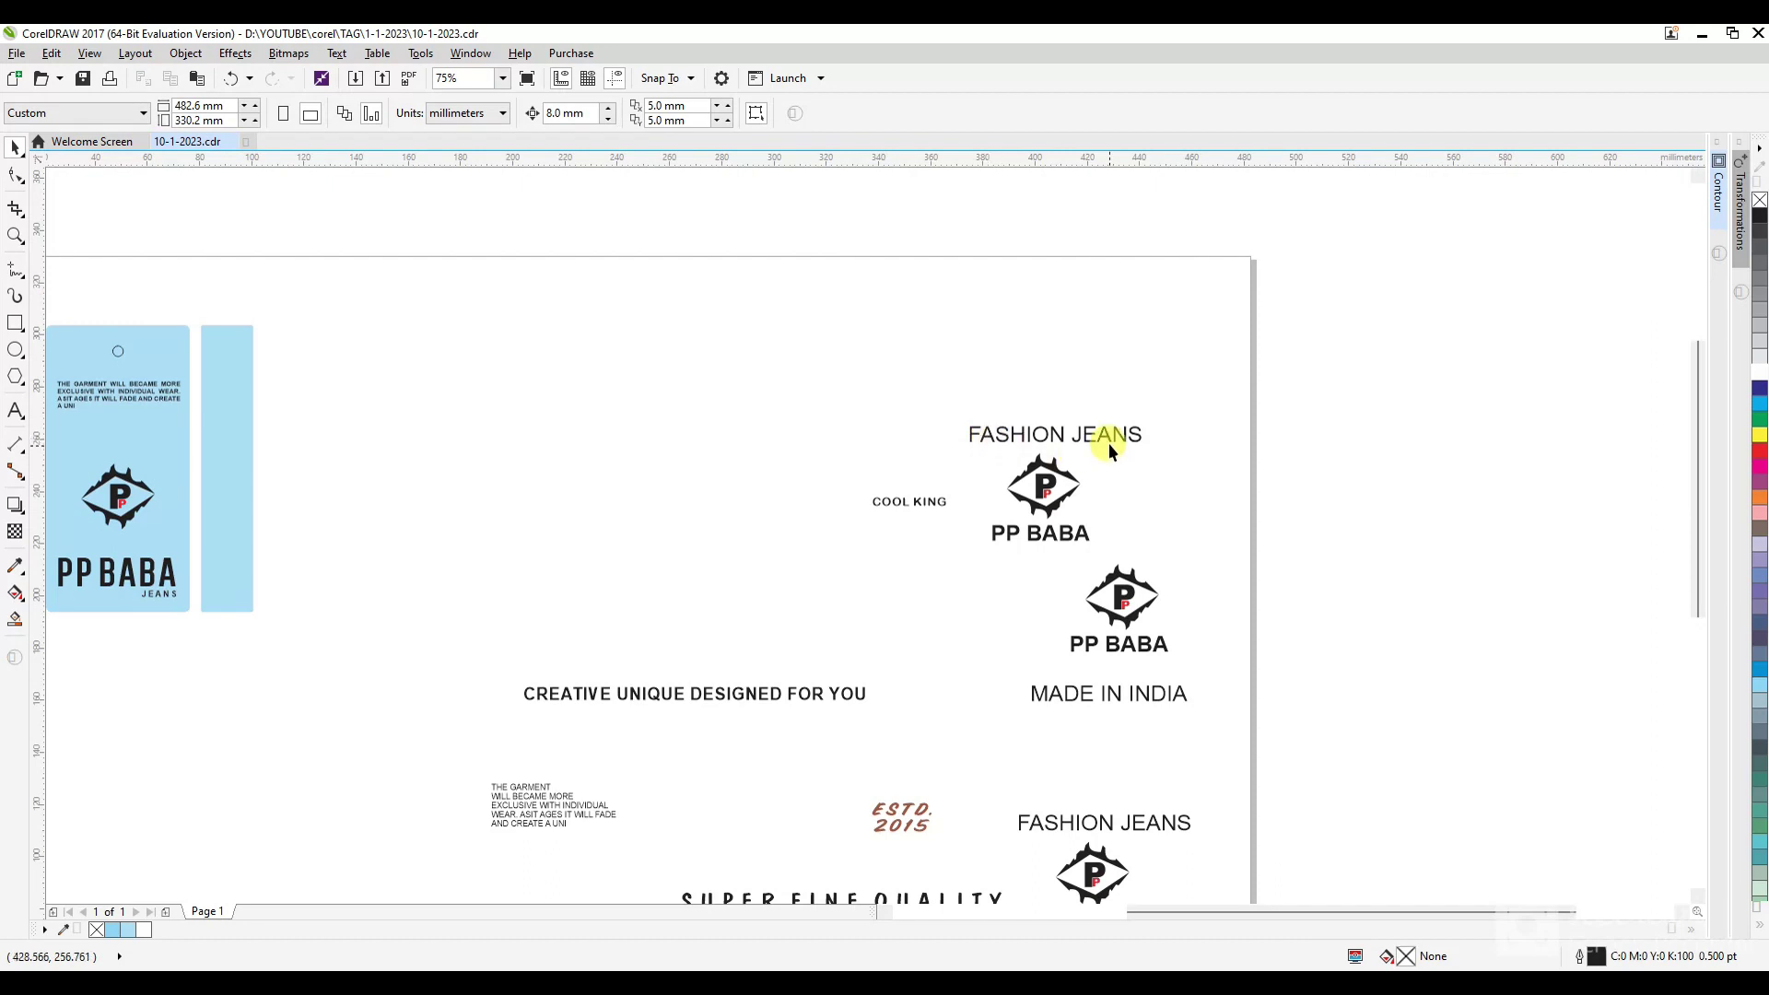
pyautogui.moveTo(1056, 437); pyautogui.dragTo(489, 435)
pyautogui.hotkey('ctrl', 'z')
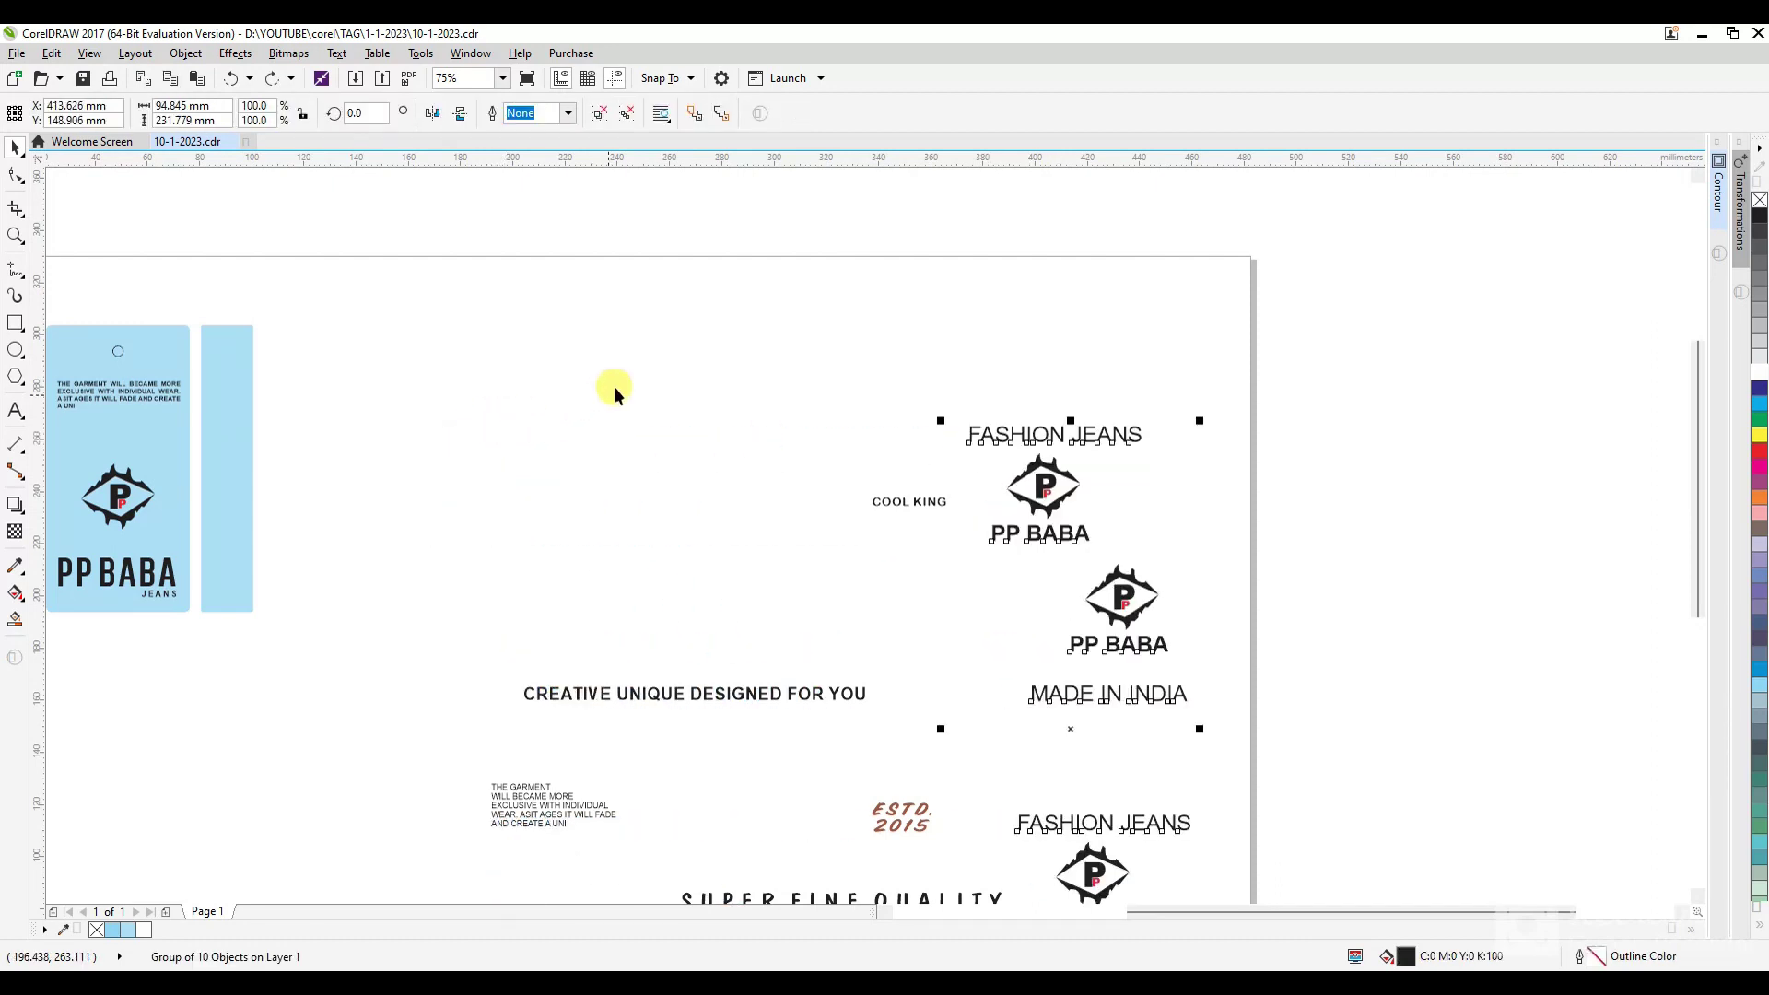
pyautogui.click(615, 387)
# Move the MADE IN INDIA text near the blue strip and rotate it to 270 degrees.
pyautogui.moveTo(1082, 698); pyautogui.dragTo(418, 540)
pyautogui.click(417, 539)
pyautogui.moveTo(534, 520); pyautogui.dragTo(470, 661)
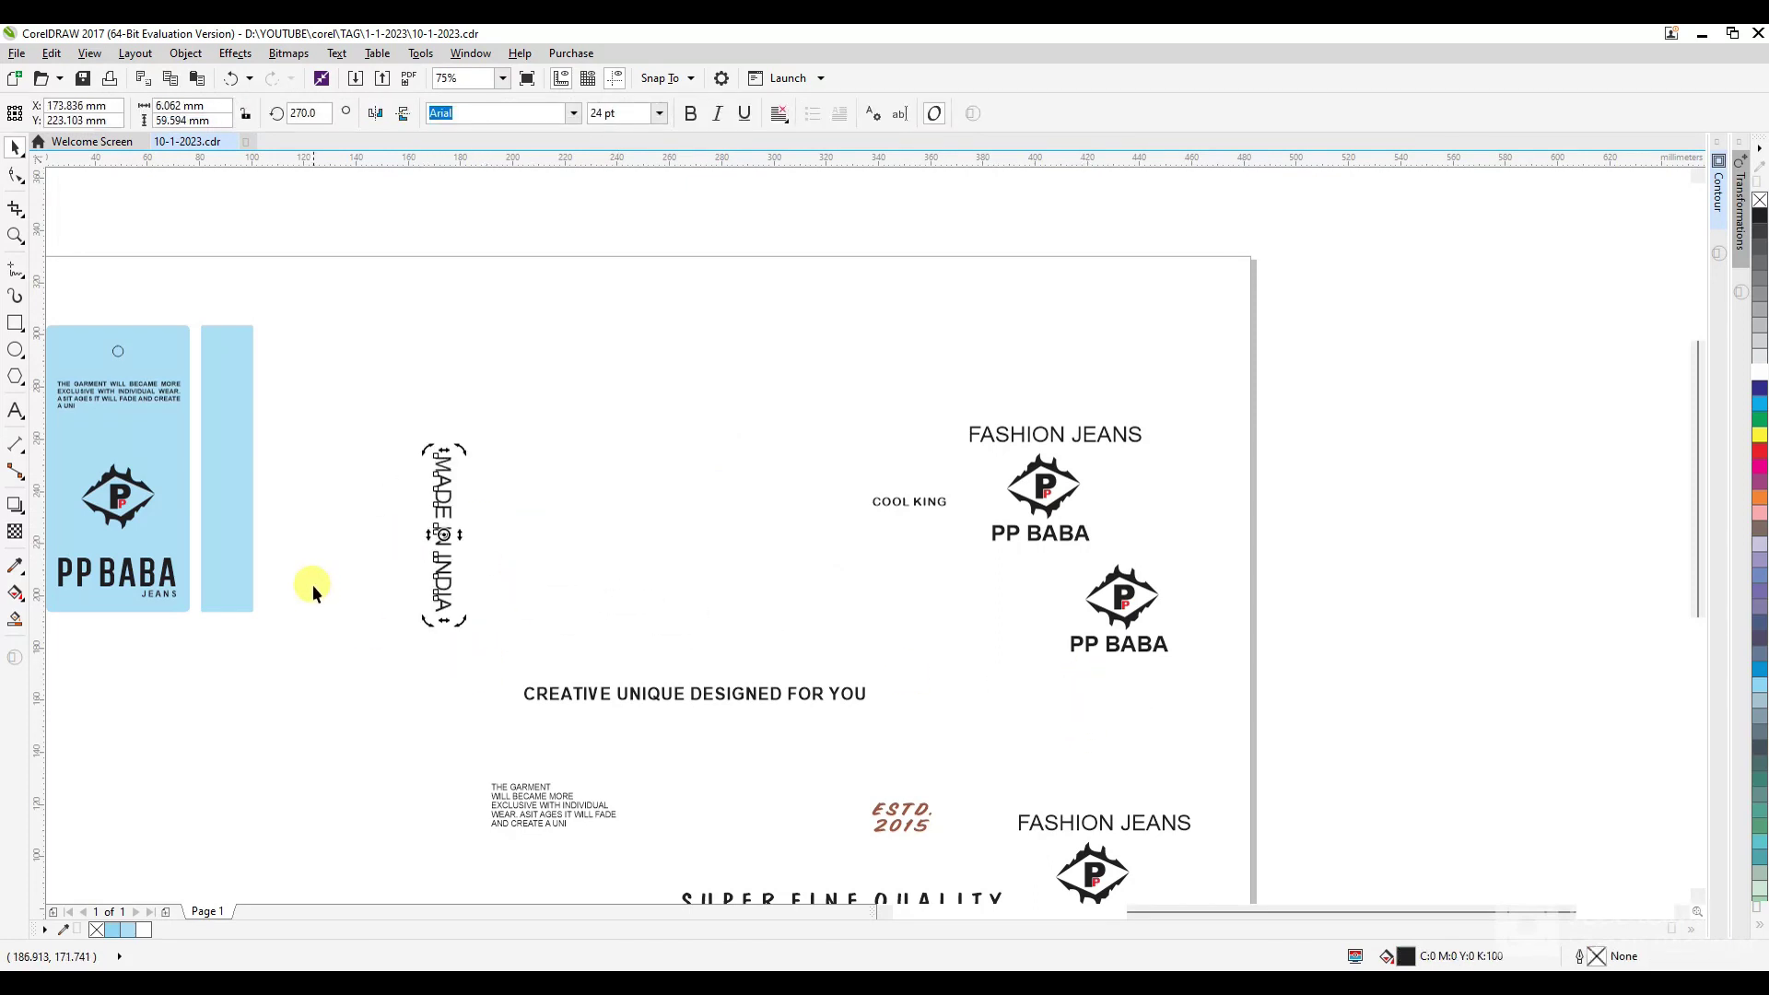
# Centre MADE IN INDIA horizontally and vertically on the blue strip and bring the text to the front.
pyautogui.keyDown('shift'); pyautogui.click(227, 533); pyautogui.keyUp('shift')
pyautogui.press('c')
pyautogui.press('e')
pyautogui.click(420, 571)
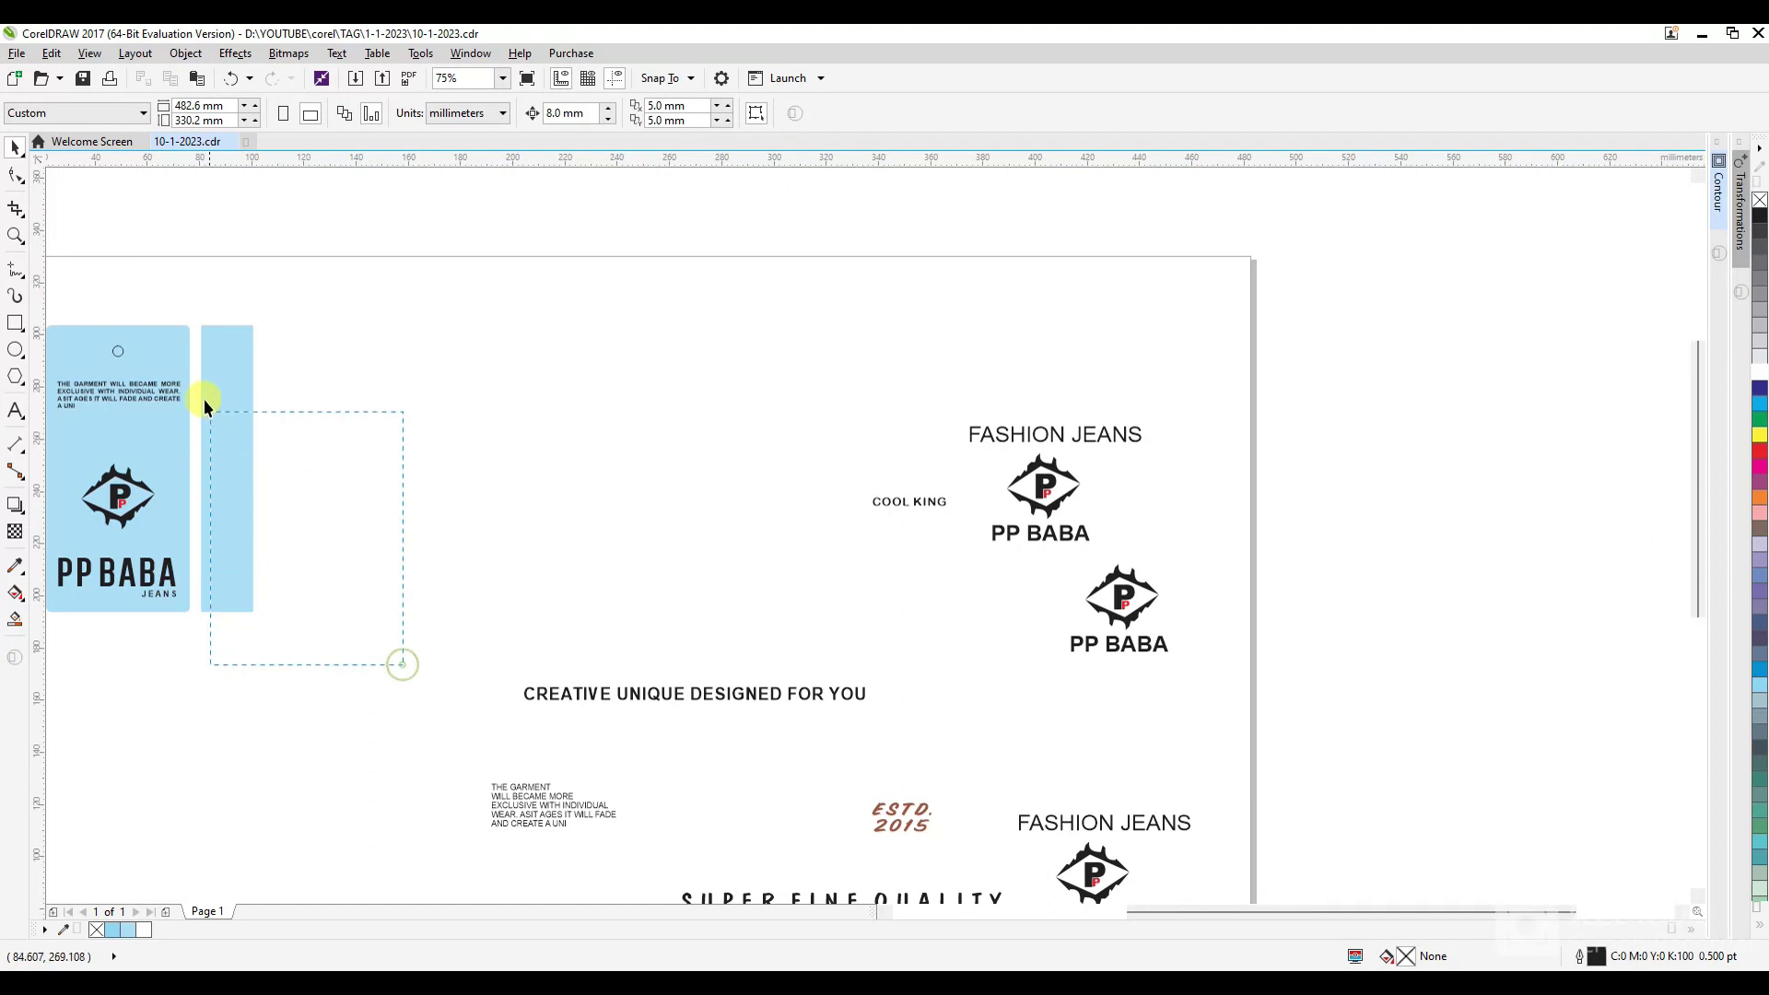
pyautogui.moveTo(204, 402); pyautogui.dragTo(195, 381)
pyautogui.scroll(2, 163, 512)
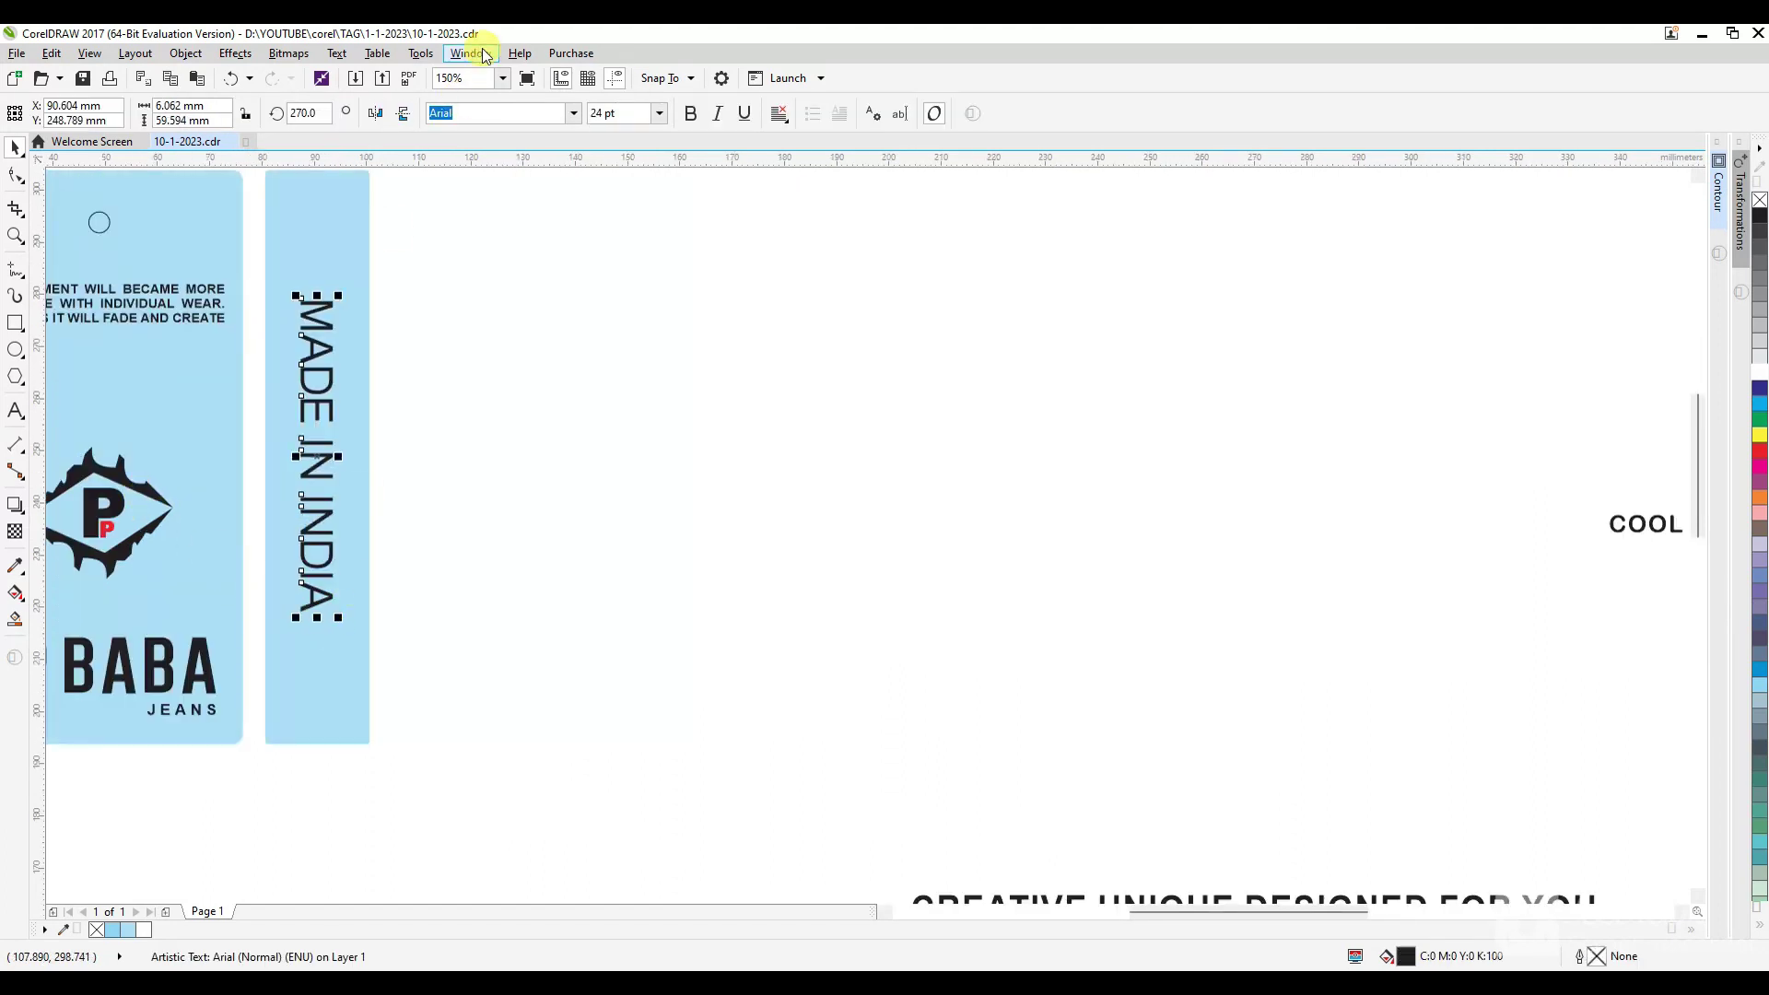
# Make the MADE IN INDIA text bold and enlarge it to about 33 pt, about 87 mm long, on the strip.
pyautogui.click(691, 113)
pyautogui.moveTo(341, 623); pyautogui.dragTo(350, 715)
pyautogui.press('F10')
pyautogui.press('space')
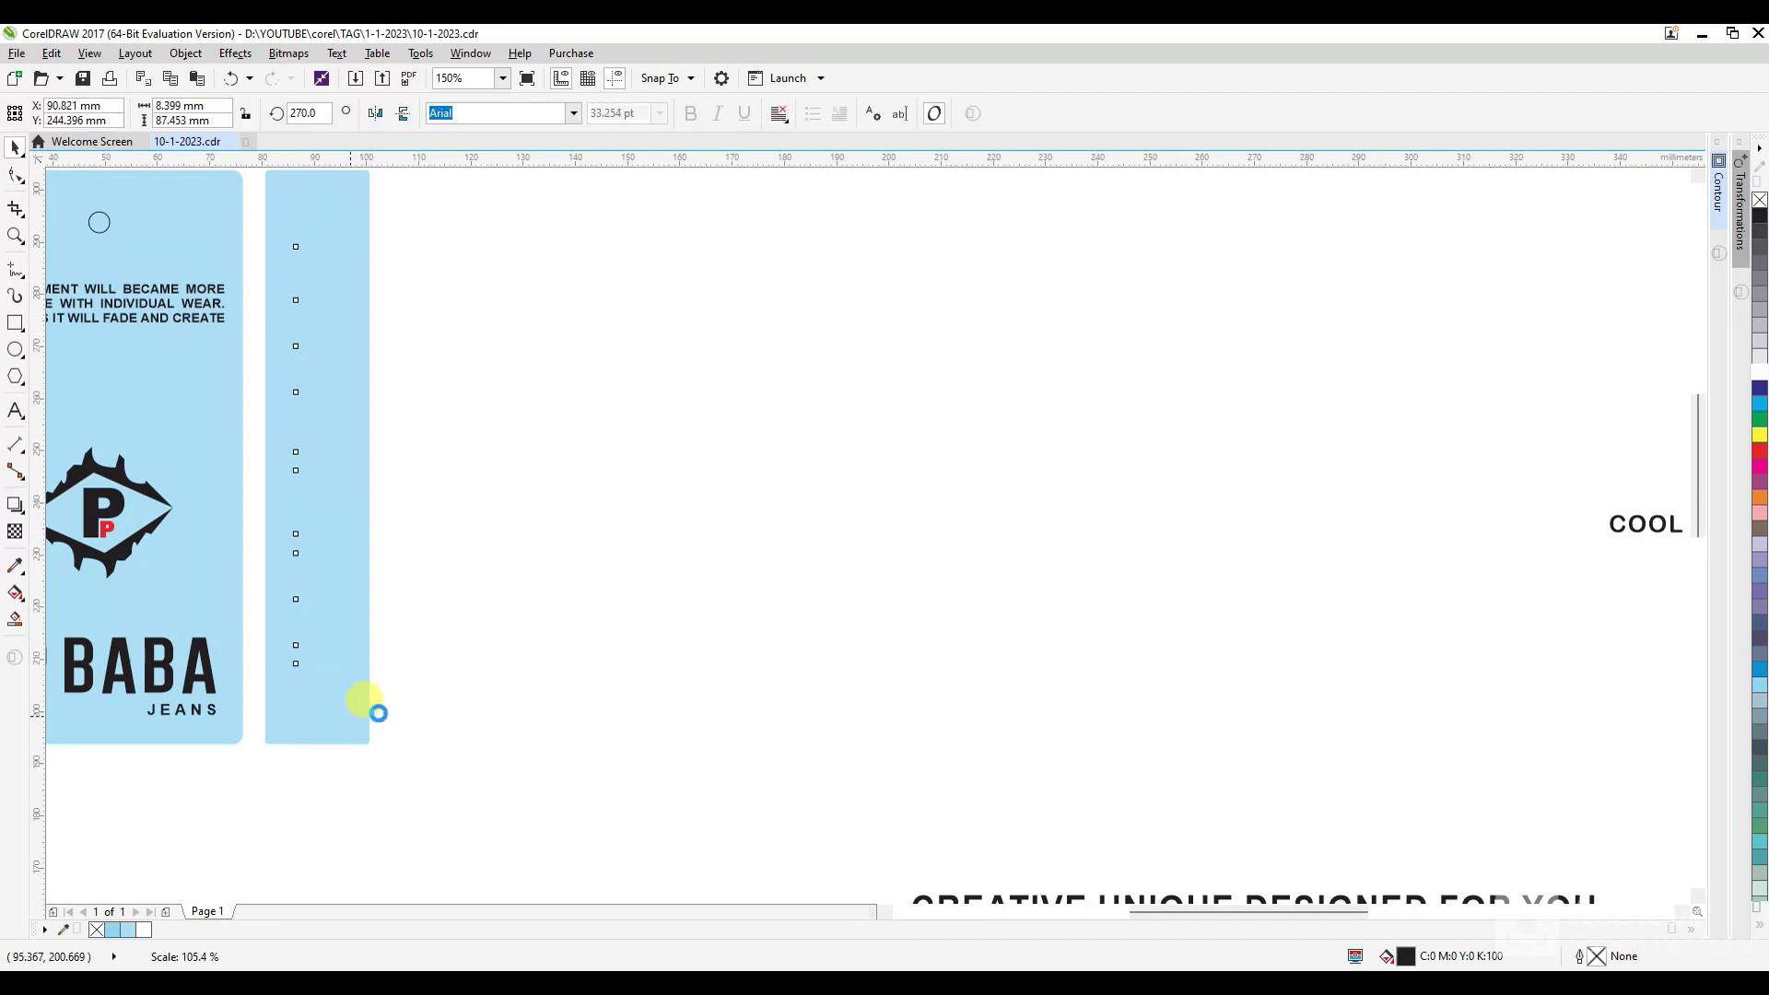
# Copy the tag's 4 mm hole circle onto the upper end of the MADE IN INDIA strip, centred across it.
pyautogui.scroll(-1, 407, 306)
pyautogui.scroll(1, 407, 306)
pyautogui.moveTo(356, 332); pyautogui.dragTo(542, 568)
pyautogui.rightClick(608, 369)
pyautogui.moveTo(442, 452); pyautogui.dragTo(652, 407)
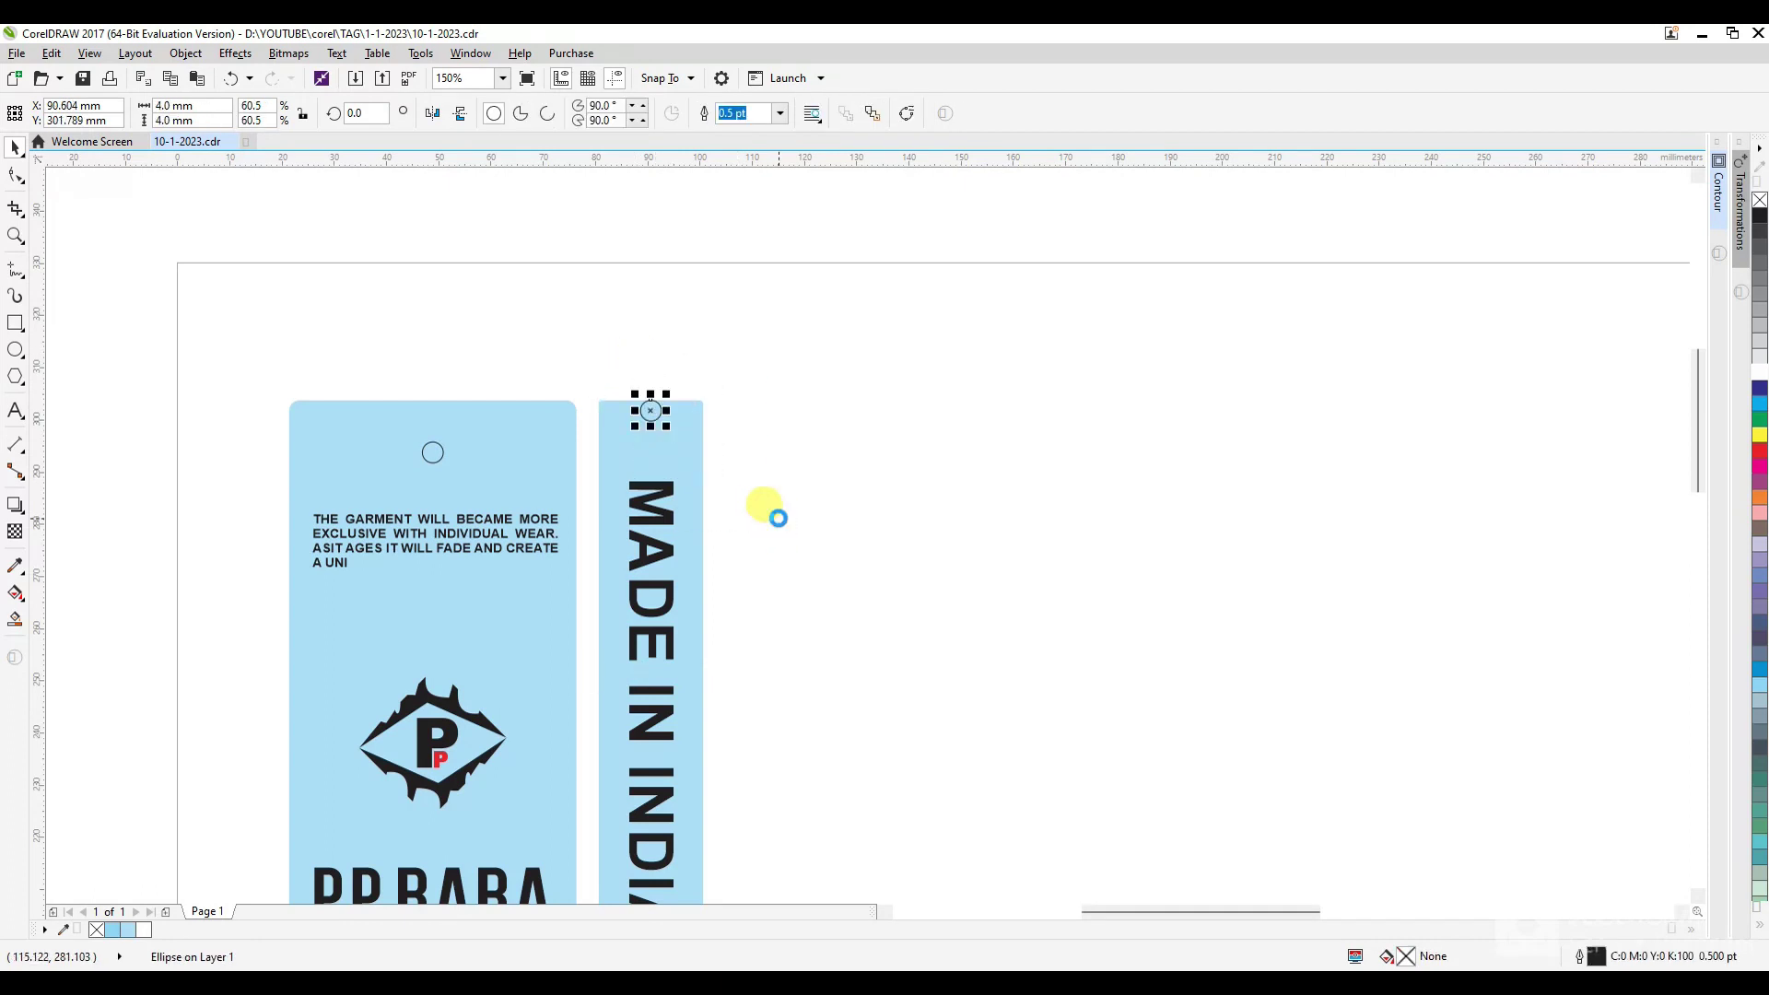
pyautogui.click(777, 518)
# Shift the MADE IN INDIA text slightly down, away from the strip's hole.
pyautogui.scroll(-2, 682, 495)
pyautogui.click(673, 496)
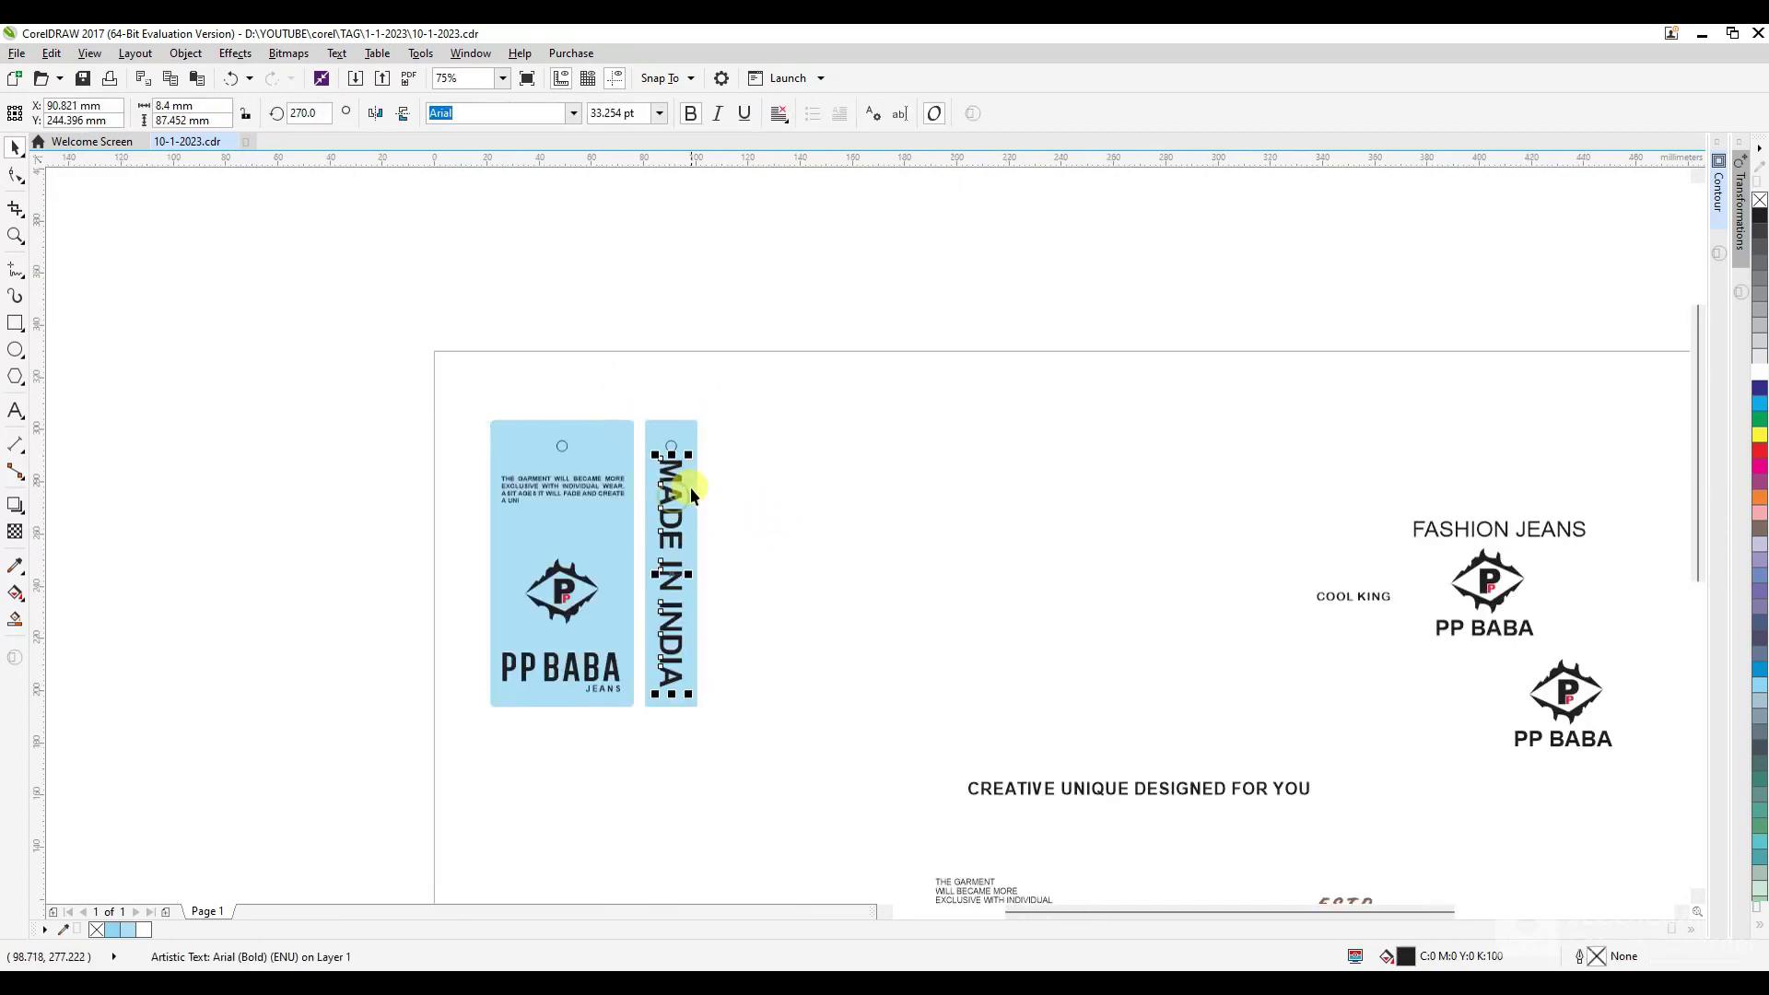
pyautogui.click(835, 511)
pyautogui.scroll(2, 720, 406)
pyautogui.moveTo(723, 403); pyautogui.dragTo(726, 410)
pyautogui.click(883, 424)
pyautogui.scroll(-1, 630, 283)
# Group the strip with its text and hole, centre the group on the tag, and move it back out to the tag's right side.
pyautogui.moveTo(630, 284); pyautogui.dragTo(809, 729)
pyautogui.hotkey('ctrl', 'g')
pyautogui.keyDown('shift'); pyautogui.click(582, 424); pyautogui.keyUp('shift')
pyautogui.press('c')
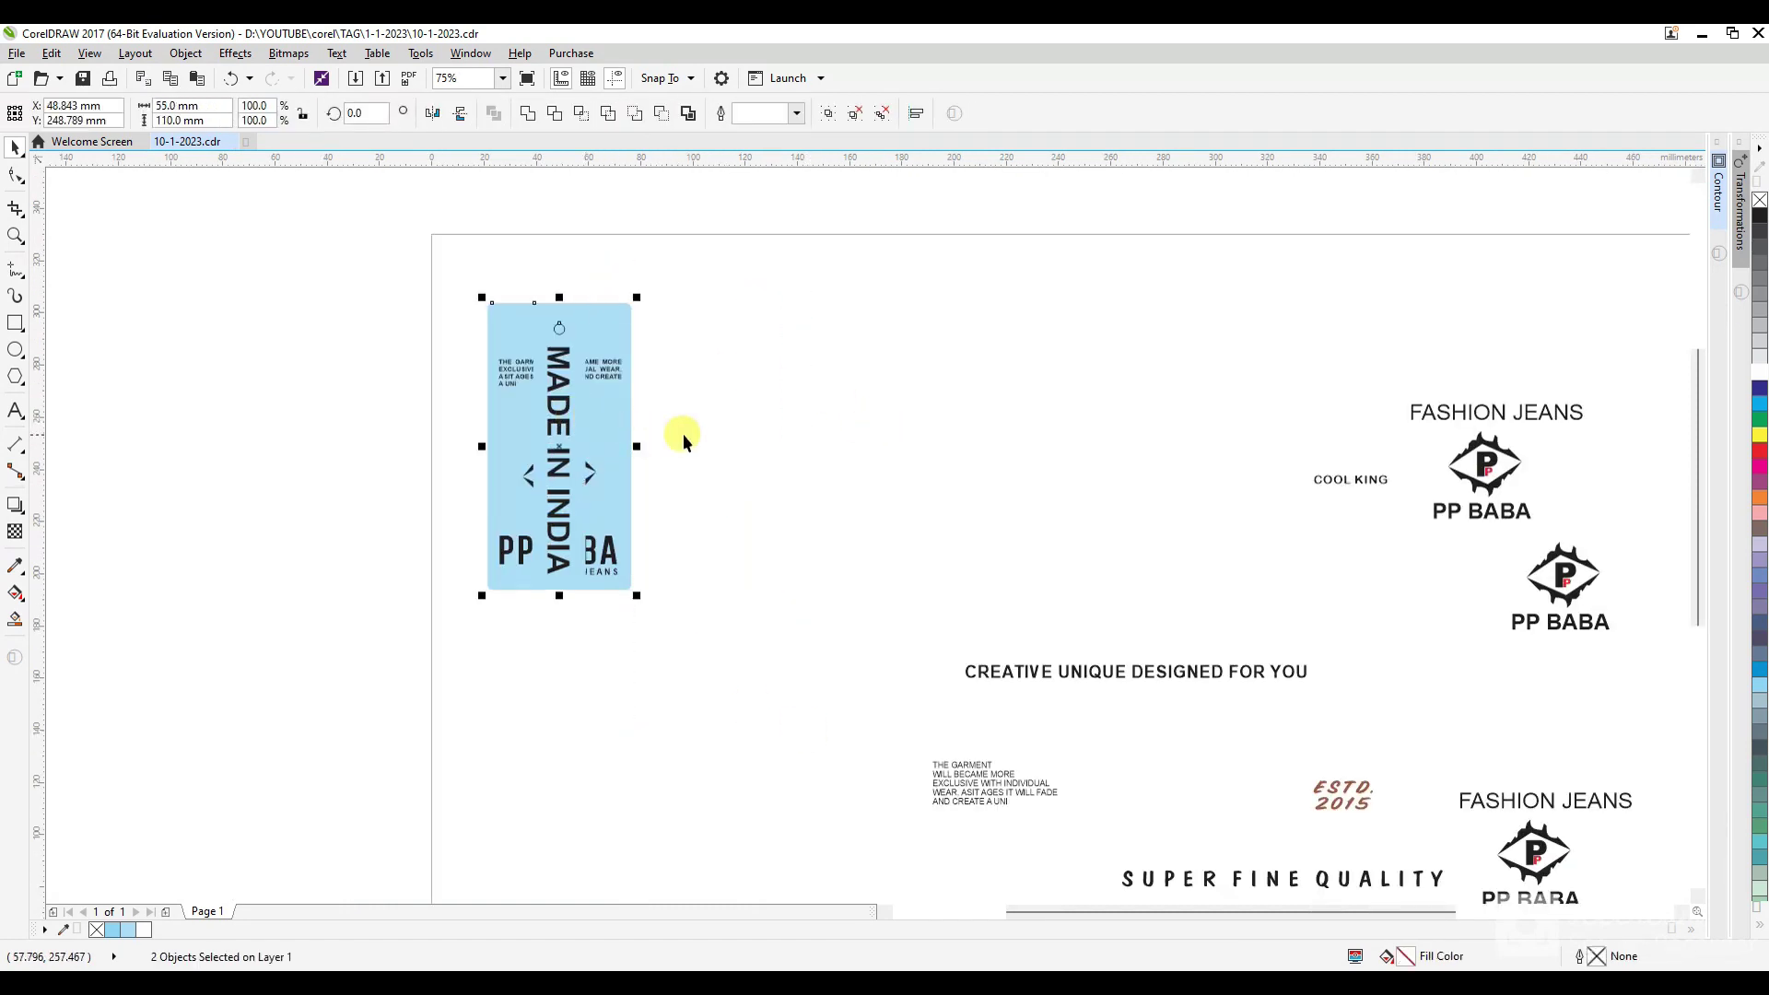
pyautogui.click(750, 438)
pyautogui.scroll(1, 556, 562)
pyautogui.moveTo(537, 541); pyautogui.dragTo(780, 586)
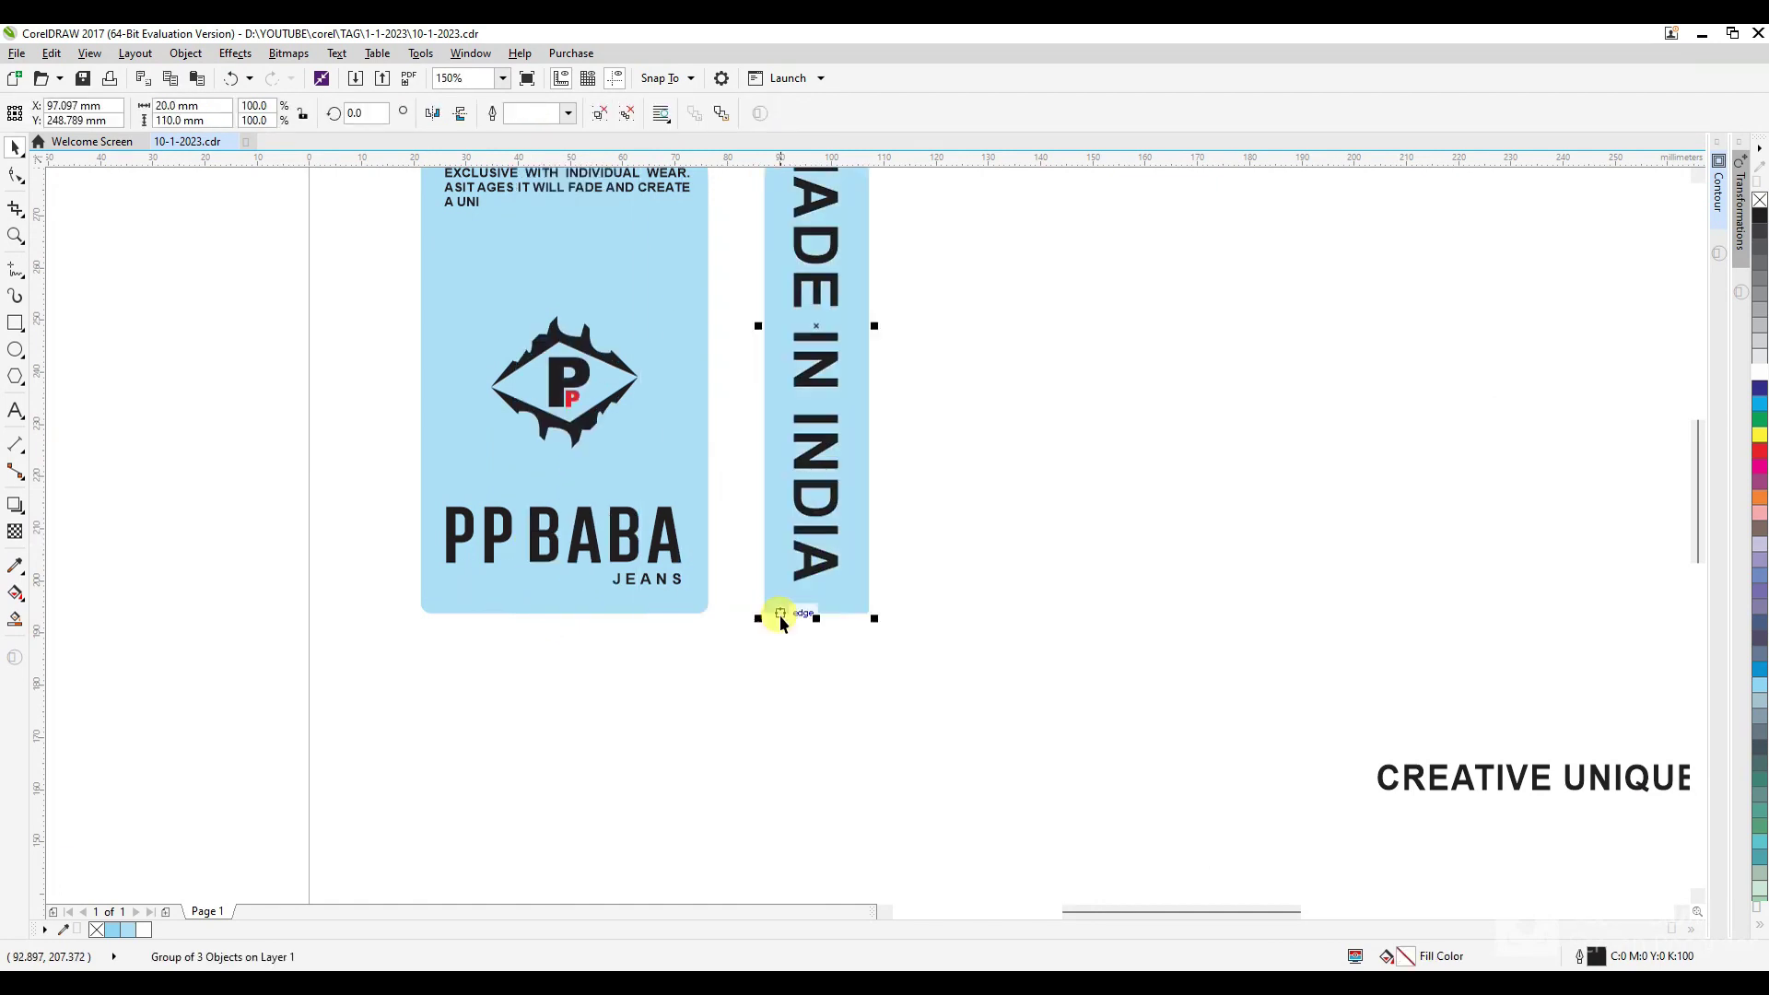
# Set the corner radius of the strip's rectangle to 0 inside the group.
pyautogui.keyDown('ctrl'); pyautogui.click(775, 610); pyautogui.keyUp('ctrl')
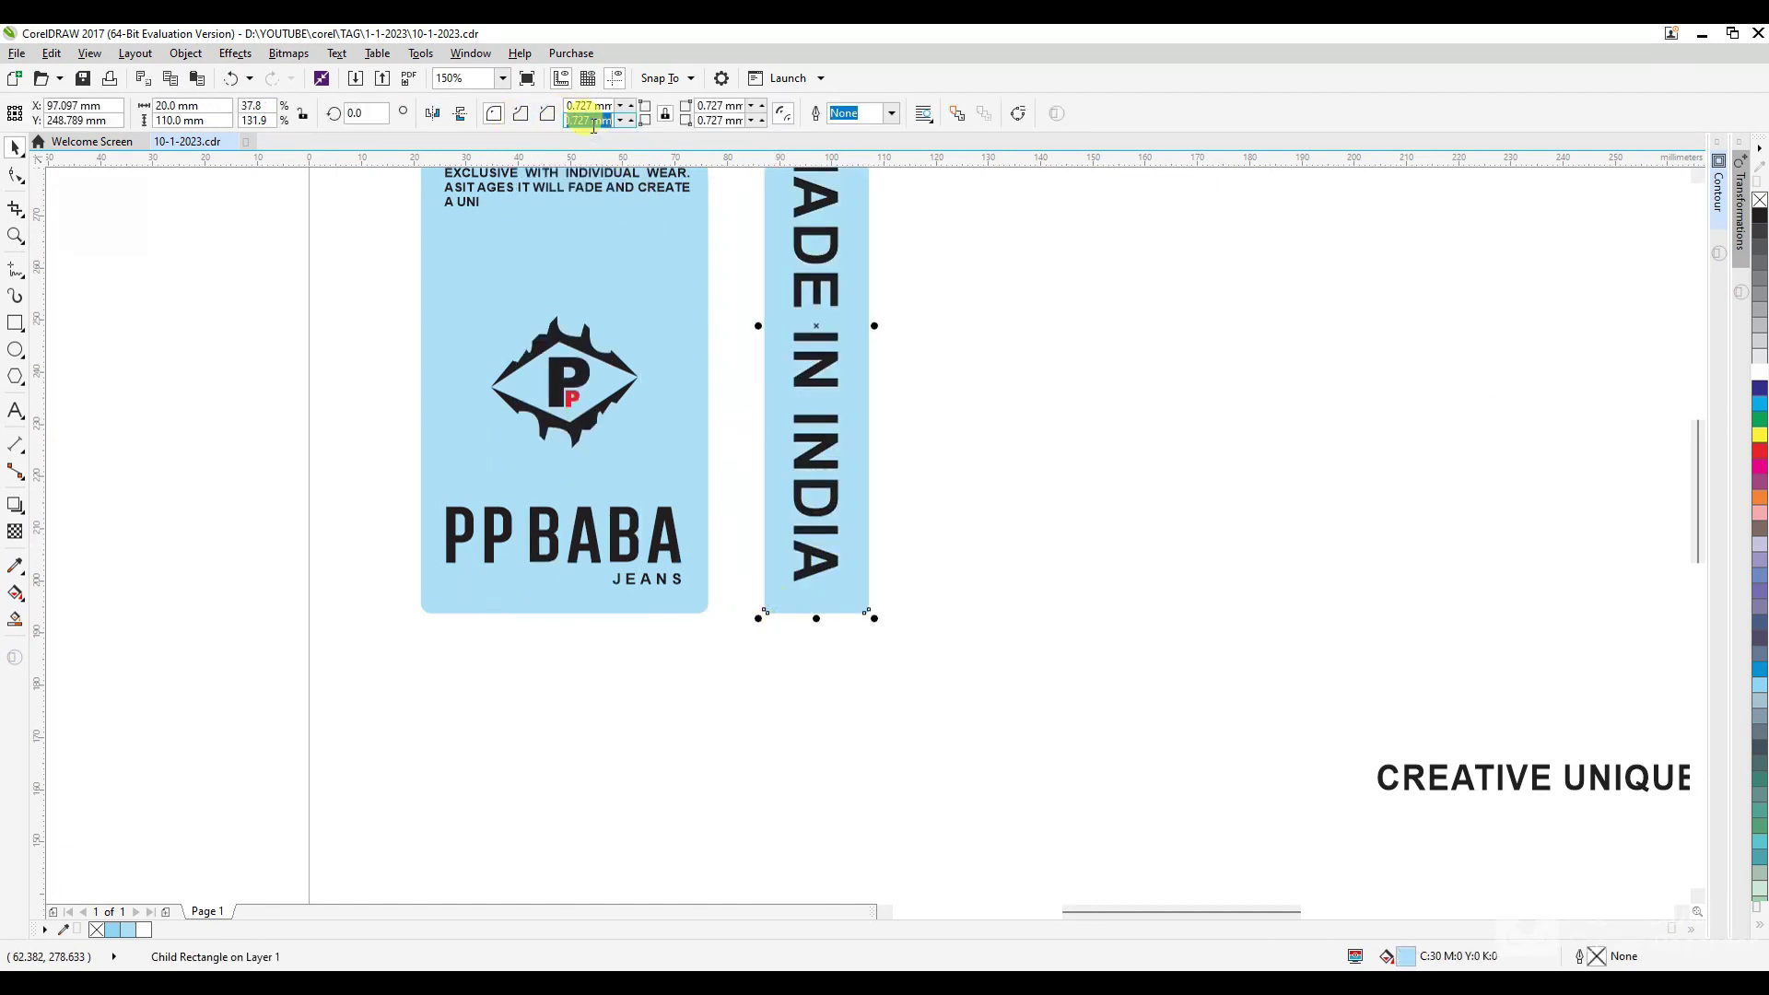
pyautogui.write('0')
pyautogui.click(1201, 490)
pyautogui.scroll(-2, 838, 582)
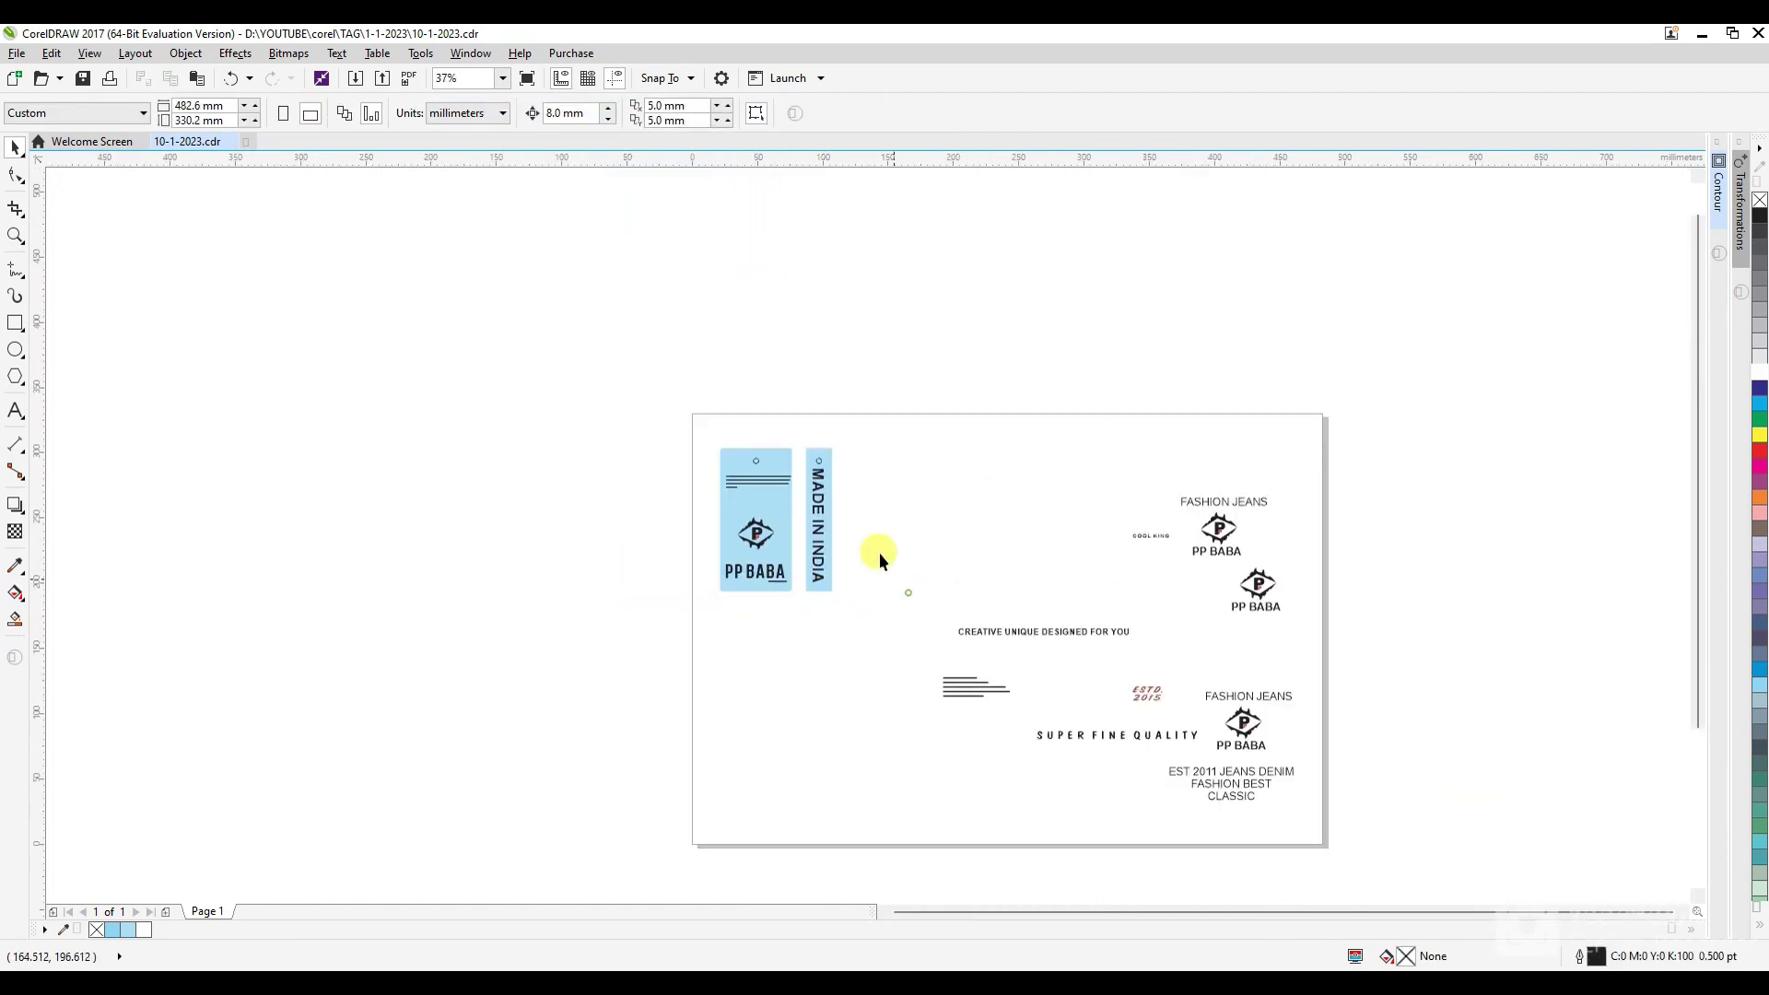
# Duplicate the complete tag and strip and place the copies to the right of the originals.
pyautogui.scroll(1, 858, 506)
pyautogui.moveTo(522, 365); pyautogui.dragTo(865, 761)
pyautogui.moveTo(646, 640); pyautogui.dragTo(899, 640)
pyautogui.rightClick(900, 640)
# Fill the duplicated tag's rectangle white and give it a black hairline outline.
pyautogui.click(956, 413)
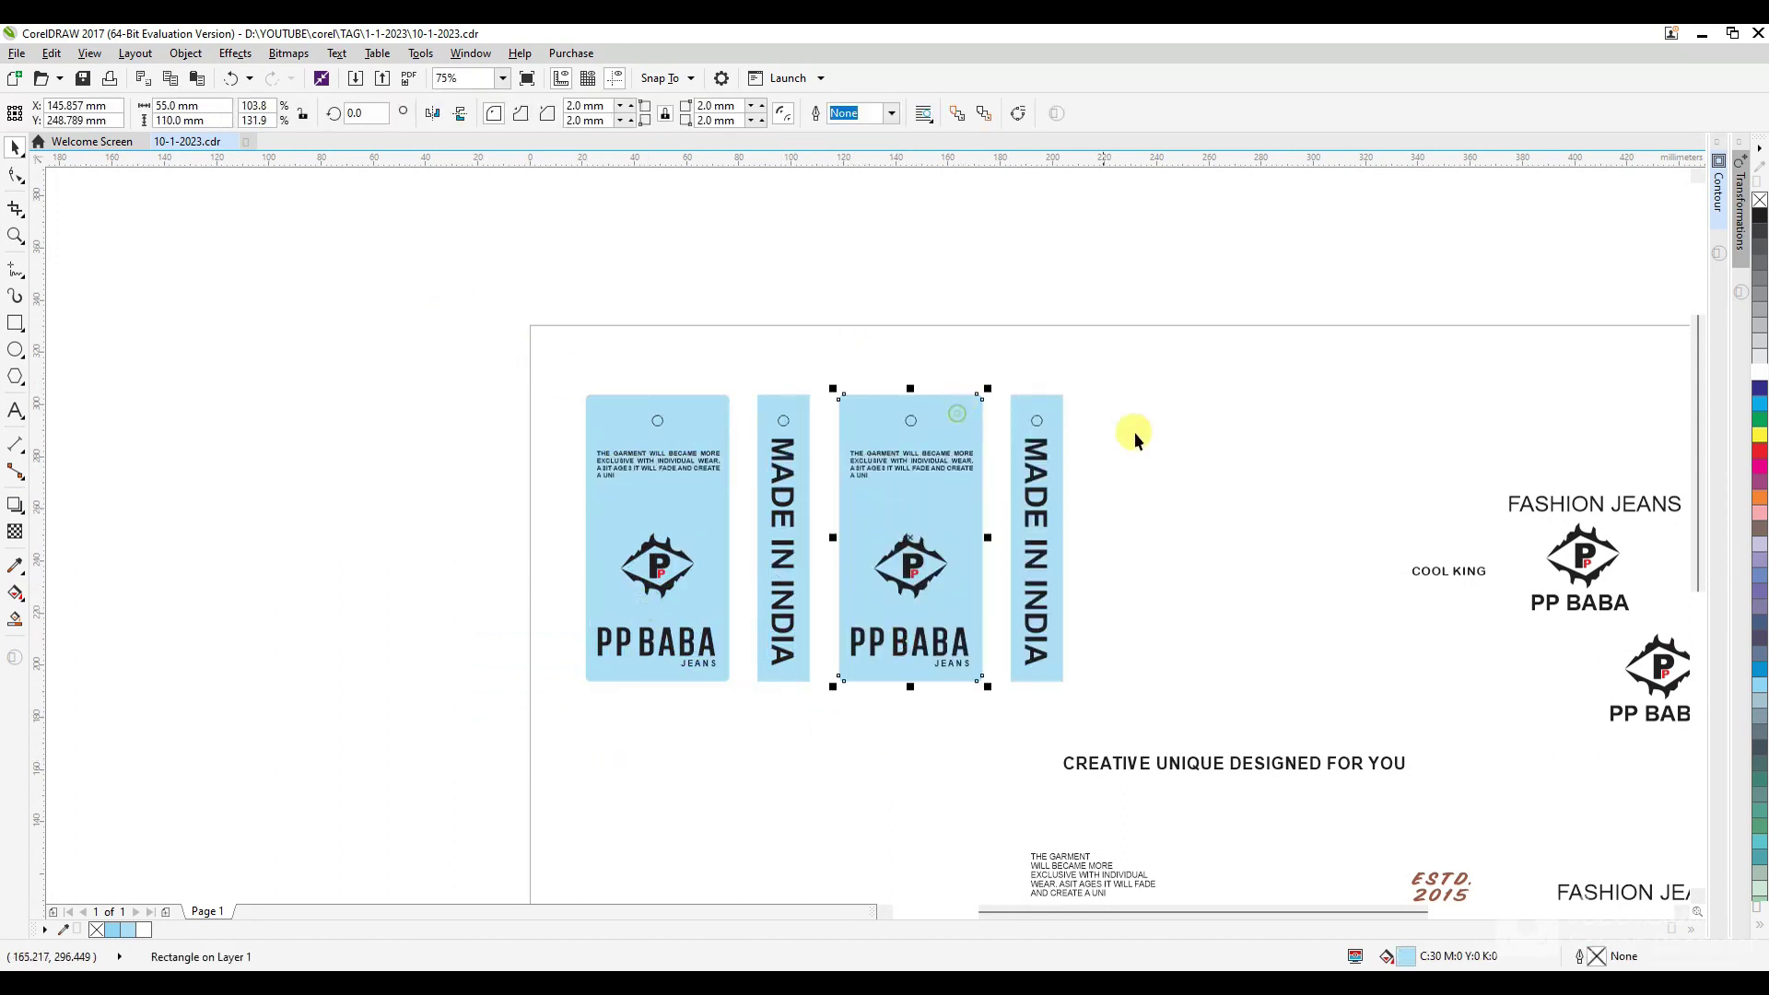
pyautogui.click(1759, 370)
pyautogui.click(1129, 362)
pyautogui.click(949, 415)
pyautogui.rightClick(1758, 214)
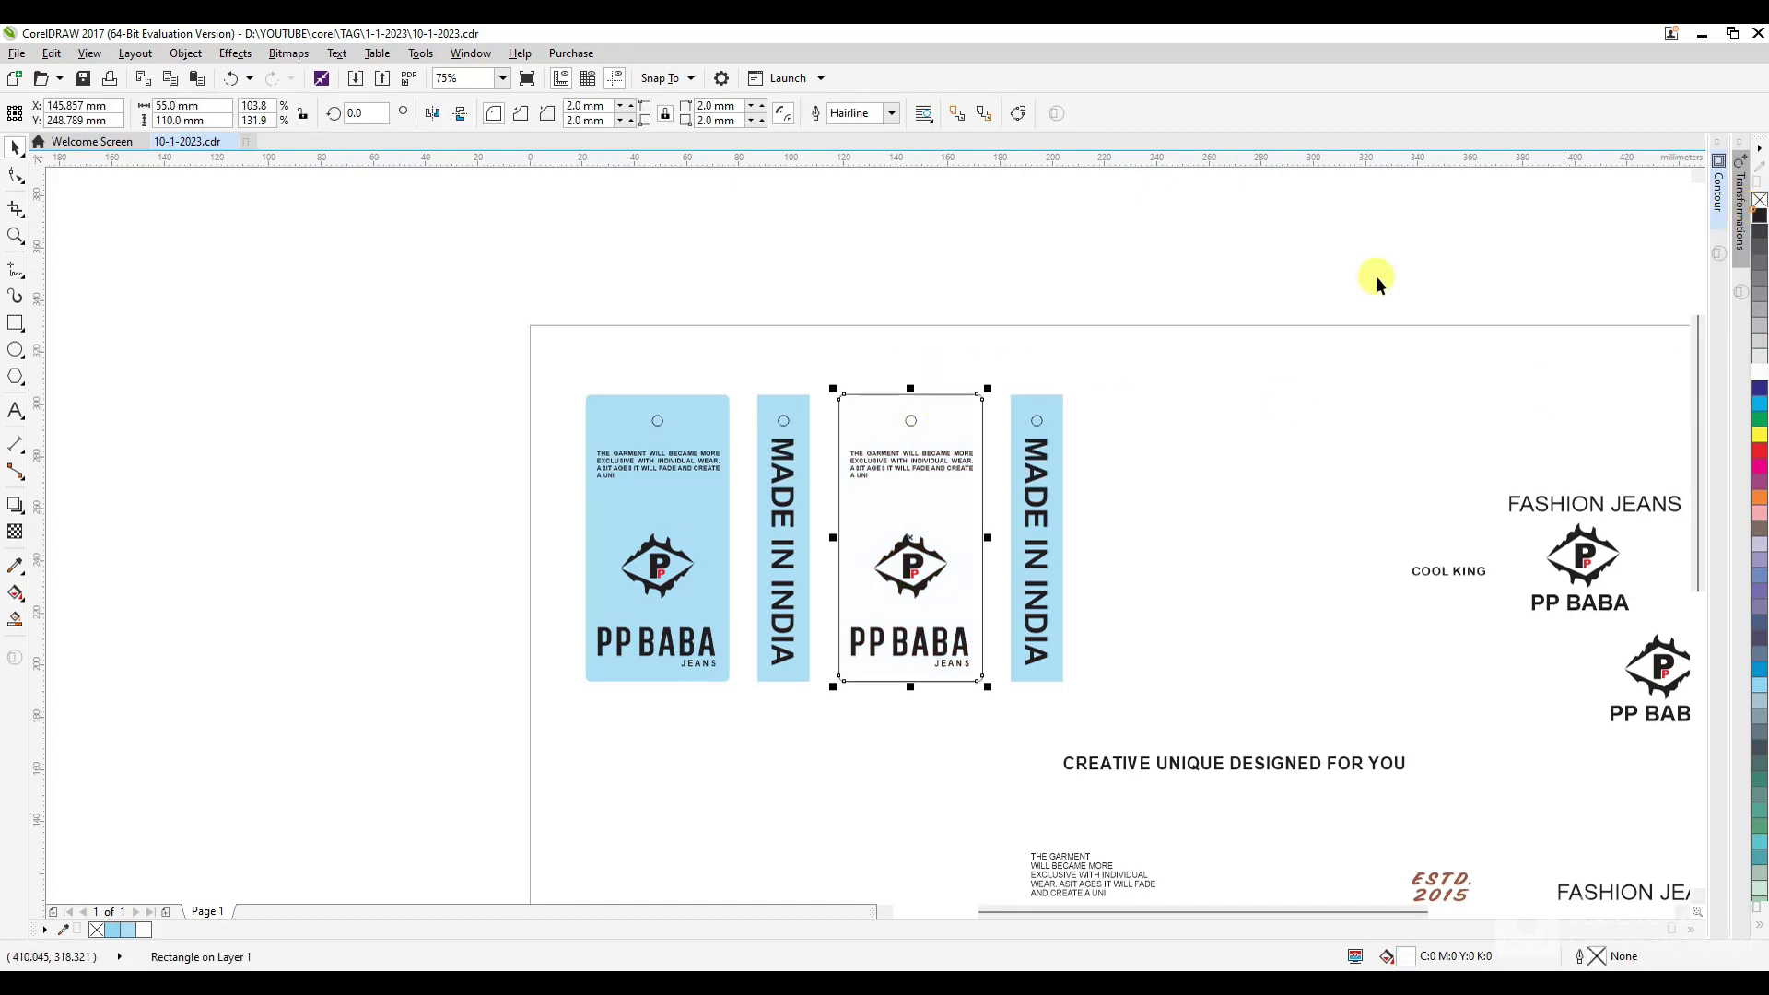
pyautogui.click(1186, 311)
# Shrink the emblem on the white tag and move the PP BABA JEANS wordmark up towards it.
pyautogui.scroll(1, 902, 626)
pyautogui.click(922, 465)
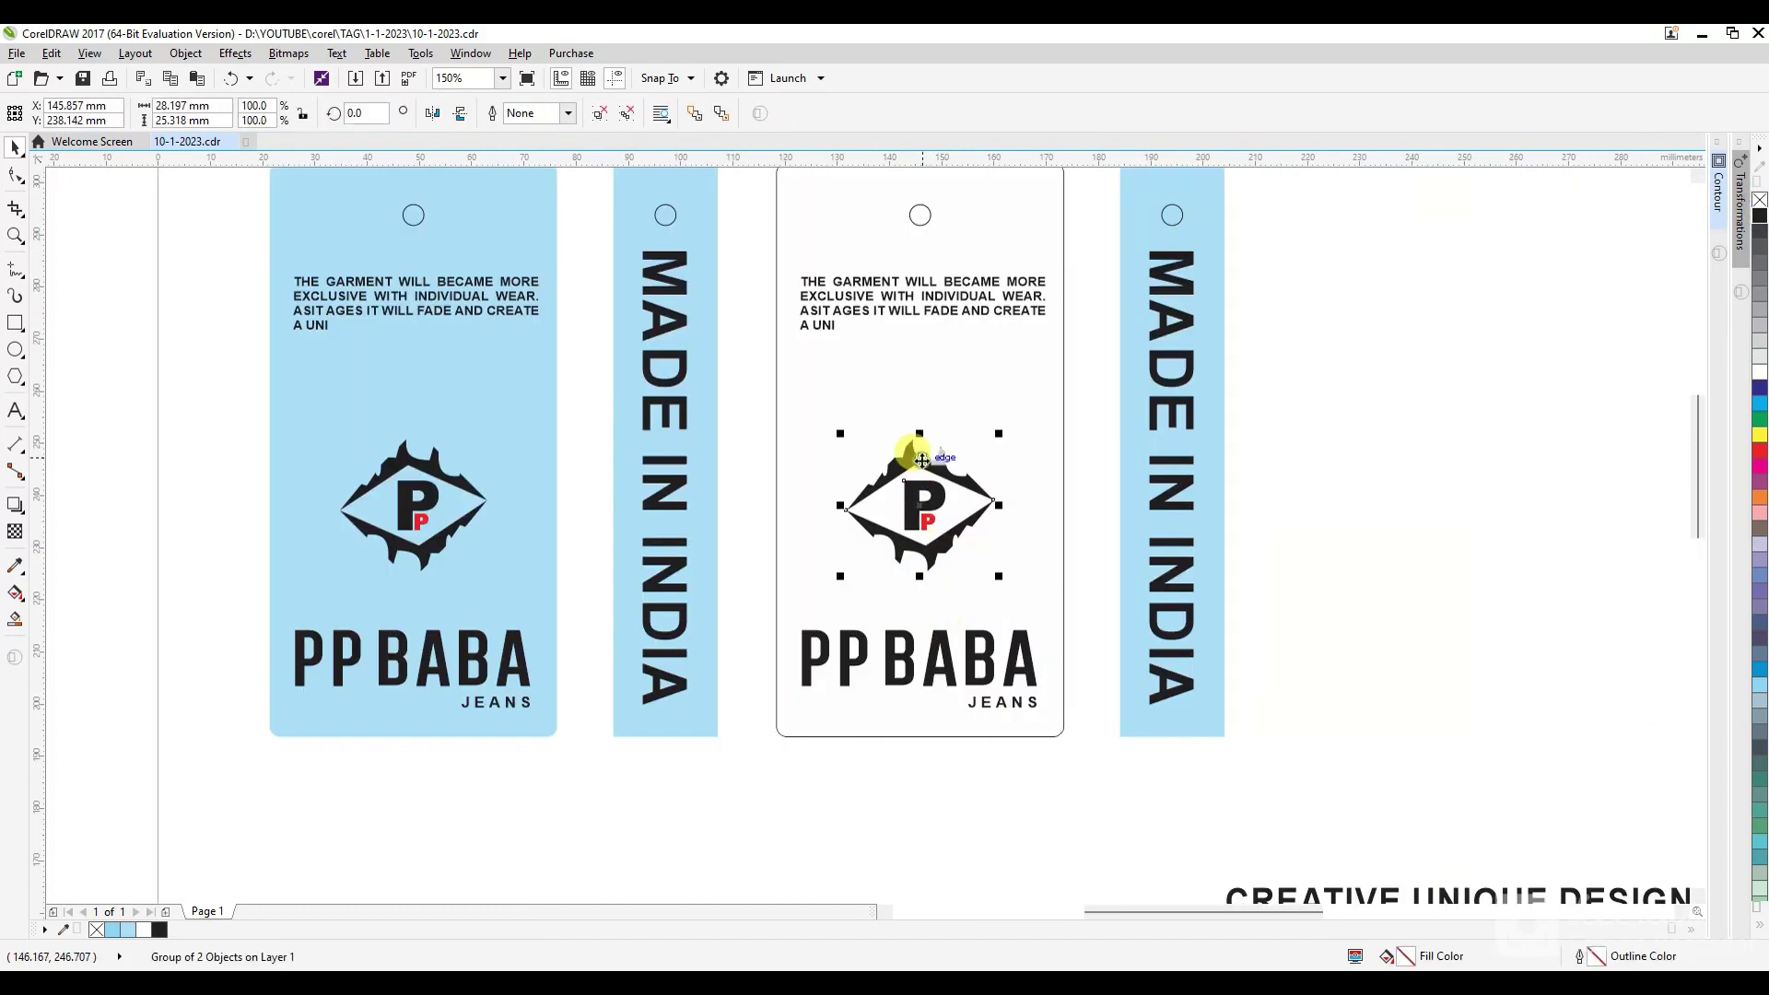
pyautogui.moveTo(998, 580); pyautogui.dragTo(979, 577)
pyautogui.moveTo(977, 653); pyautogui.dragTo(977, 627)
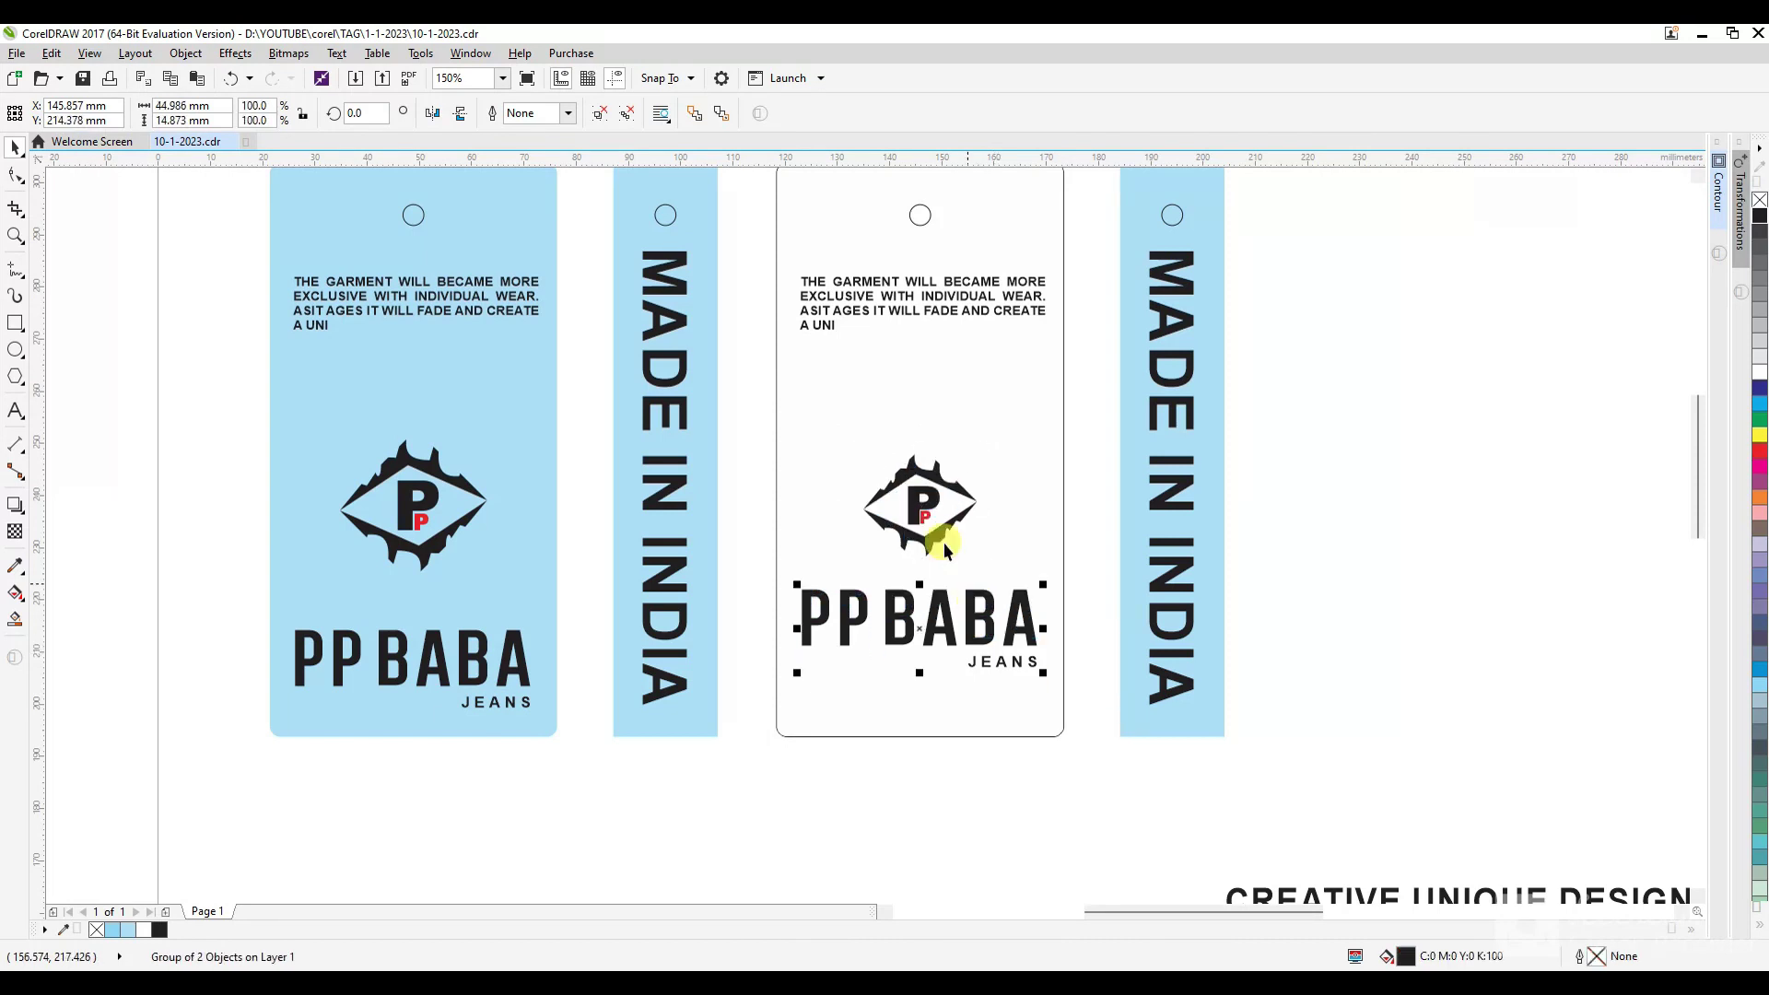
# Ungroup the white tag's wordmark and delete the word JEANS.
pyautogui.hotkey('ctrl', 'u')
pyautogui.moveTo(1059, 796); pyautogui.dragTo(935, 585)
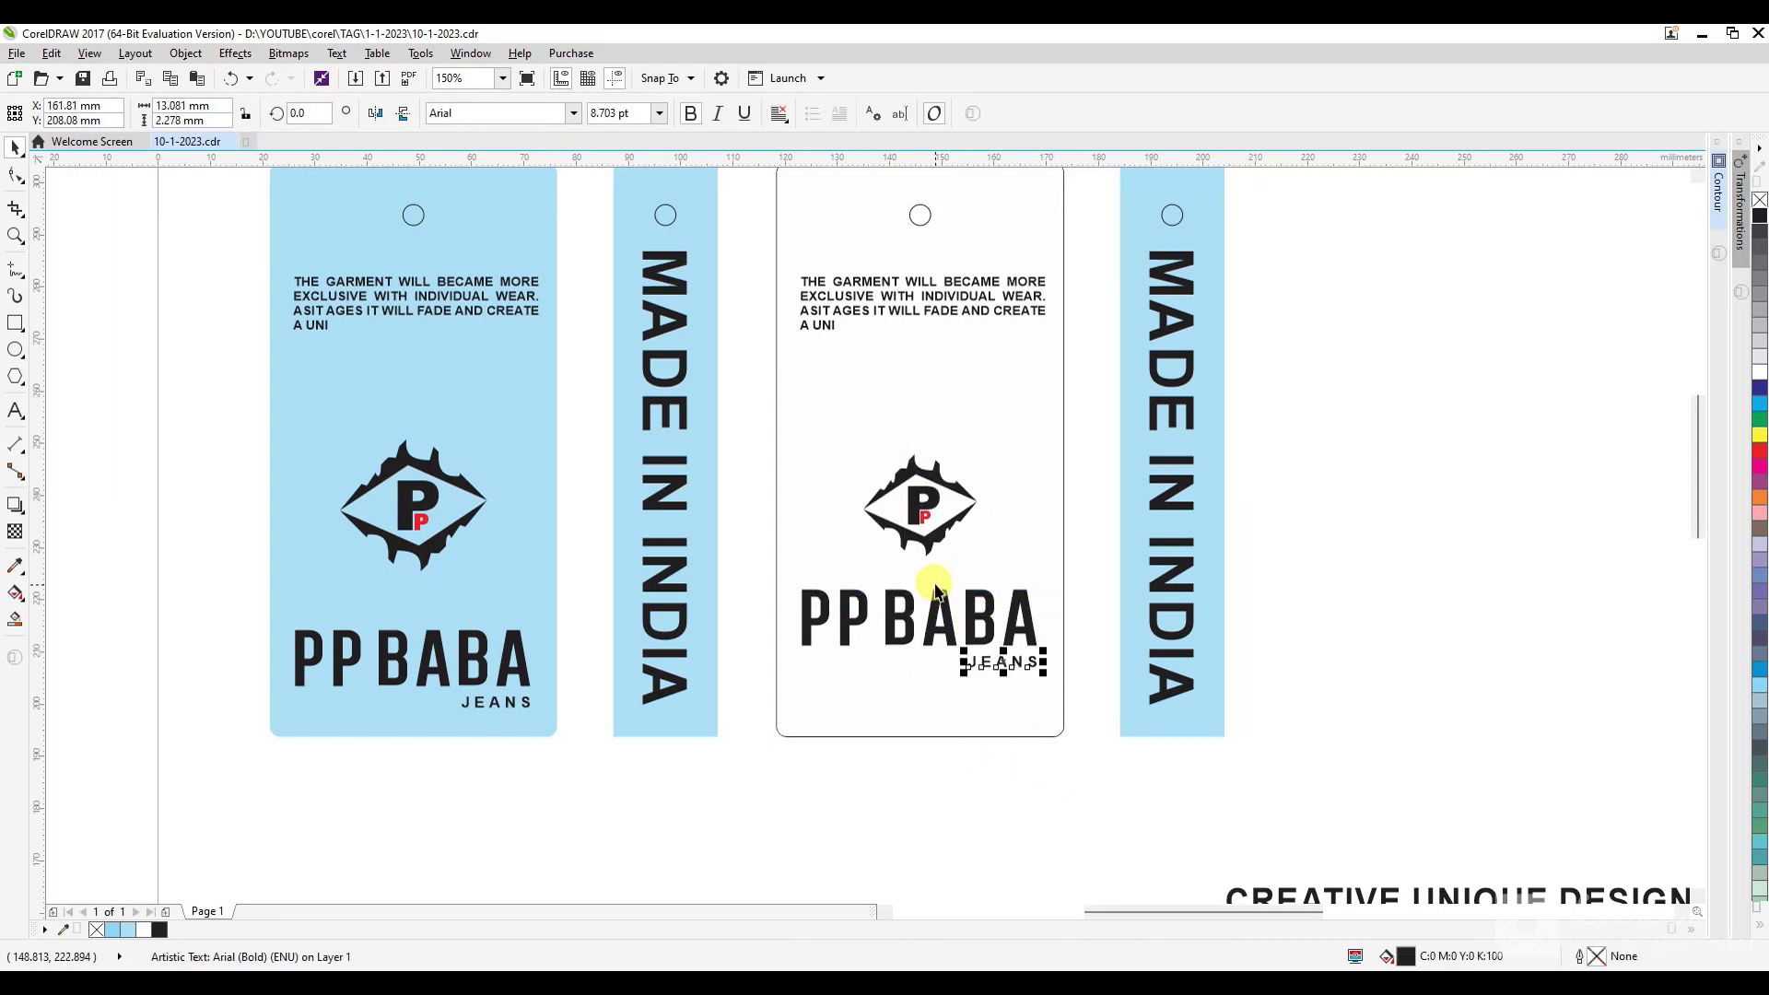
# Change the font of the PP BABA text on the white tag to Arial.
pyautogui.keyDown('ctrl'); pyautogui.click(944, 611); pyautogui.keyUp('ctrl')
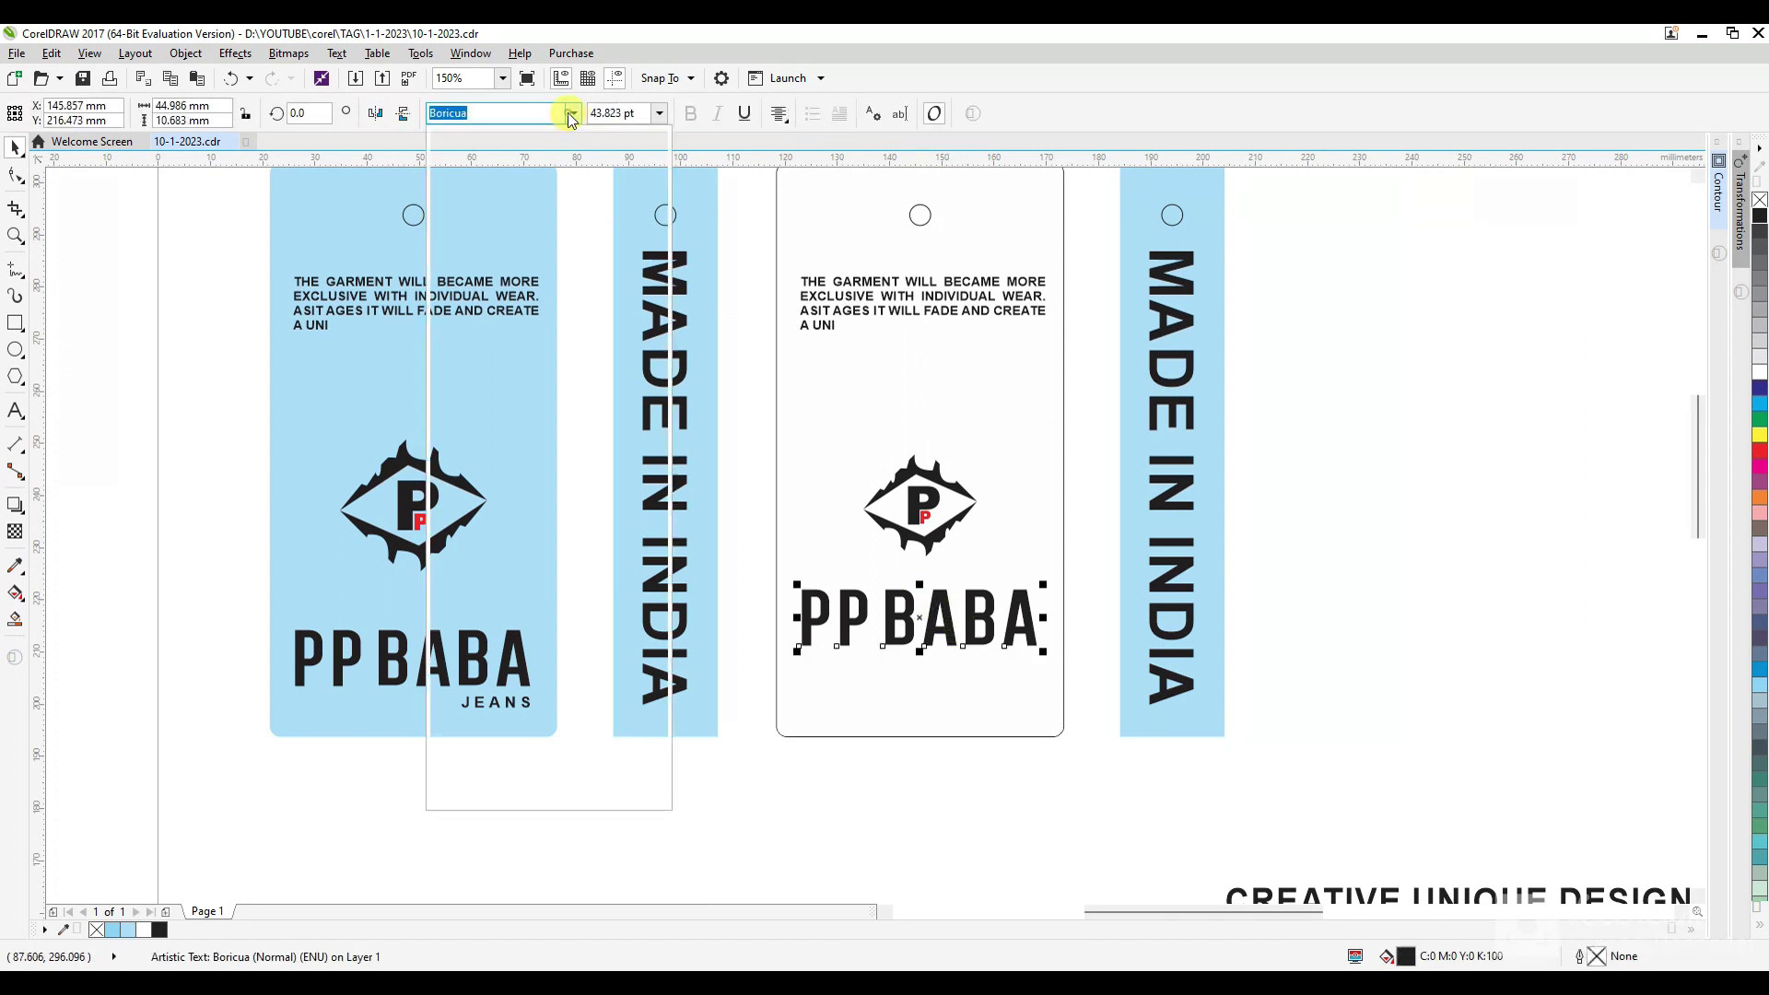
pyautogui.click(572, 114)
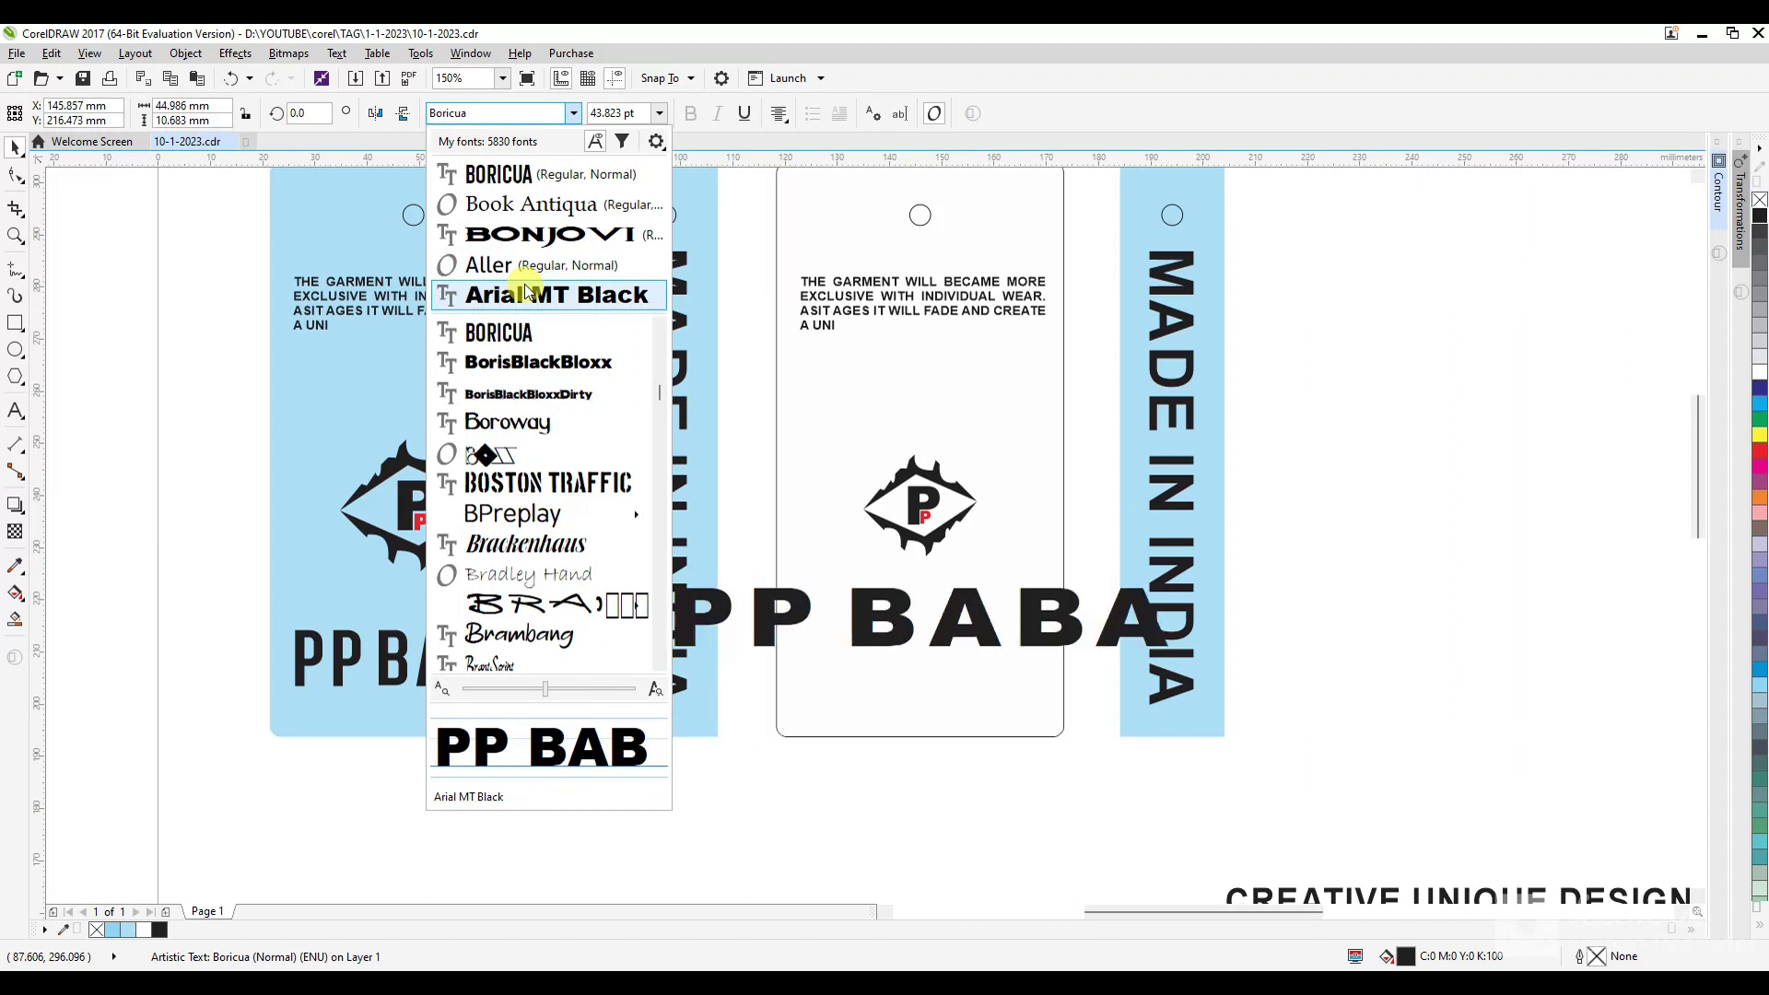
pyautogui.click(506, 114)
pyautogui.write('ARI')
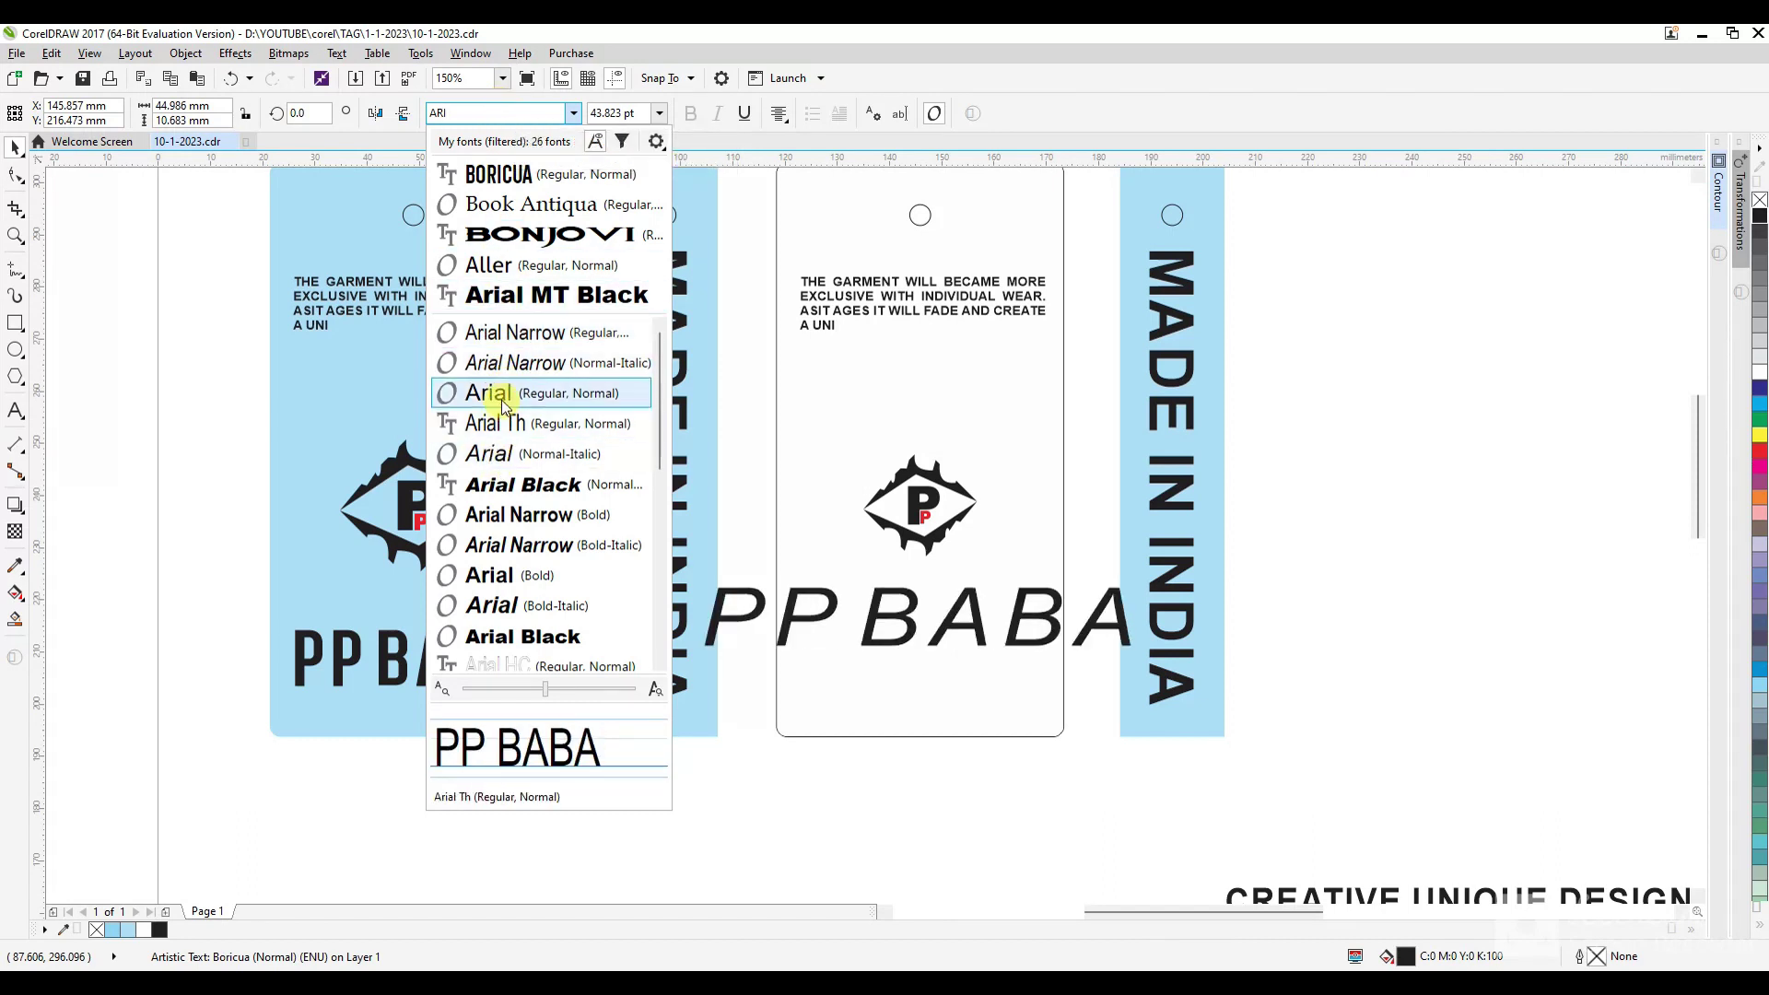
pyautogui.click(491, 577)
pyautogui.click(688, 115)
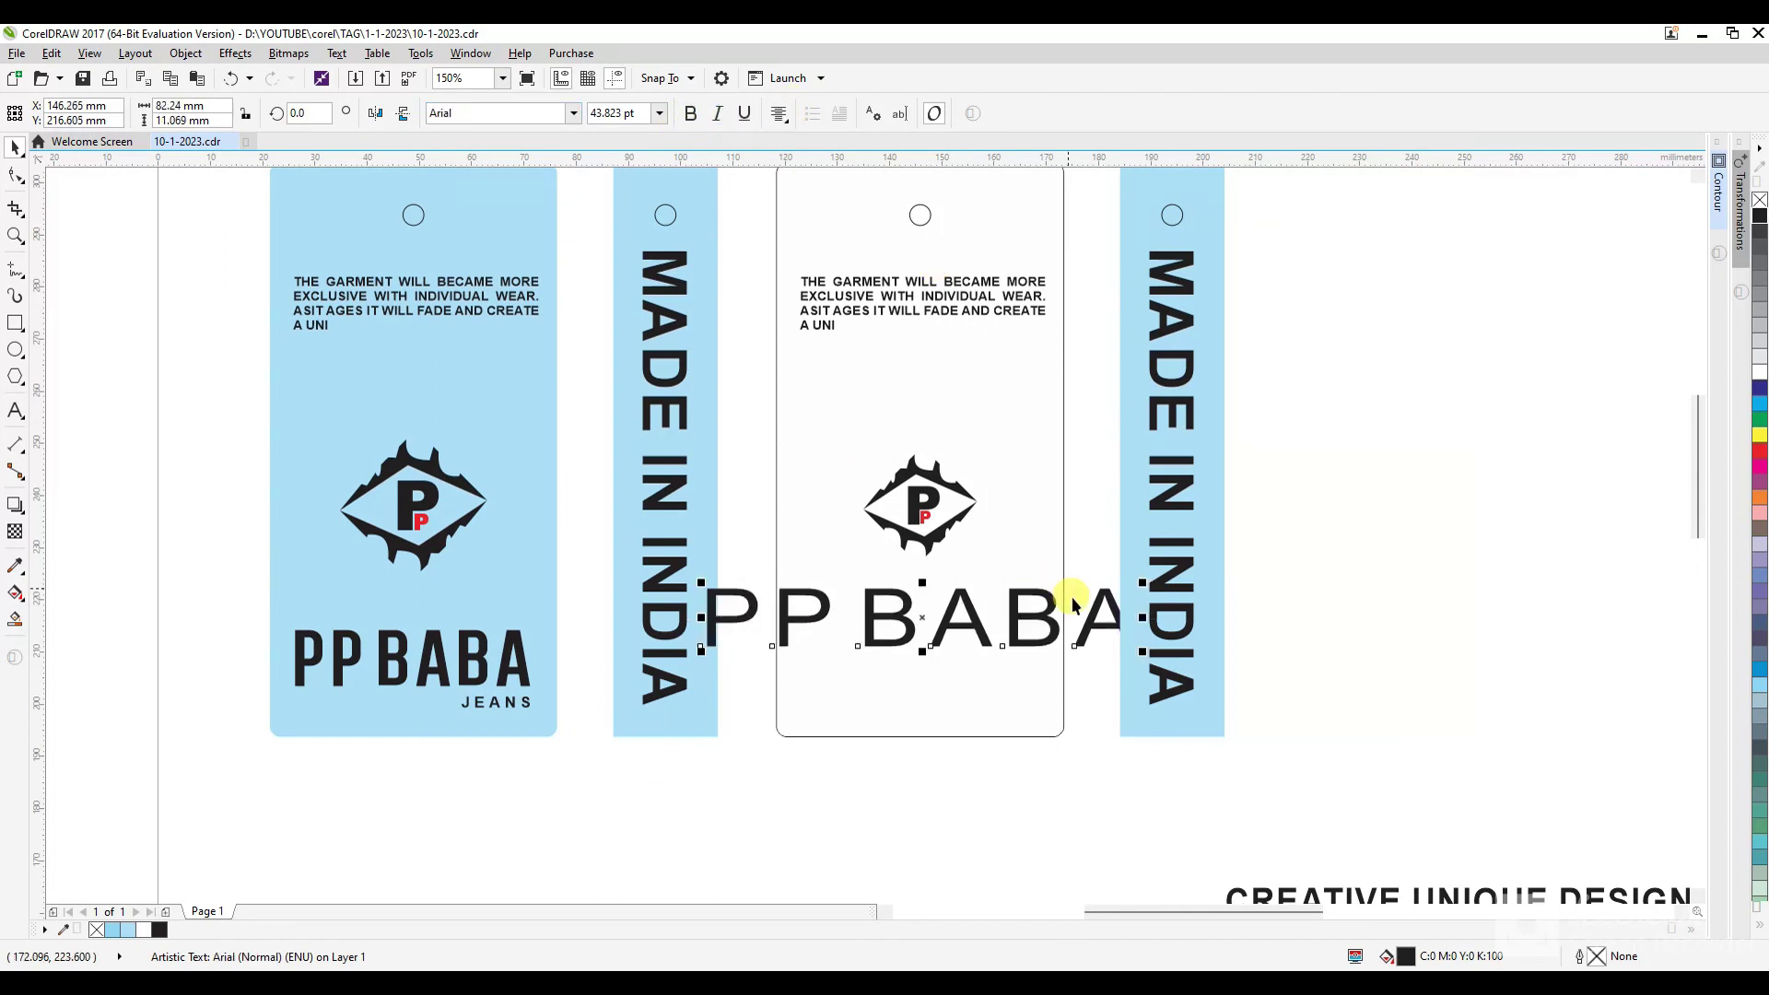
# Scale PP BABA down to about 28 pt, about 43 mm wide, and centre it horizontally on the white tag.
pyautogui.scroll(2, 1071, 597)
pyautogui.moveTo(1095, 609); pyautogui.dragTo(1004, 602)
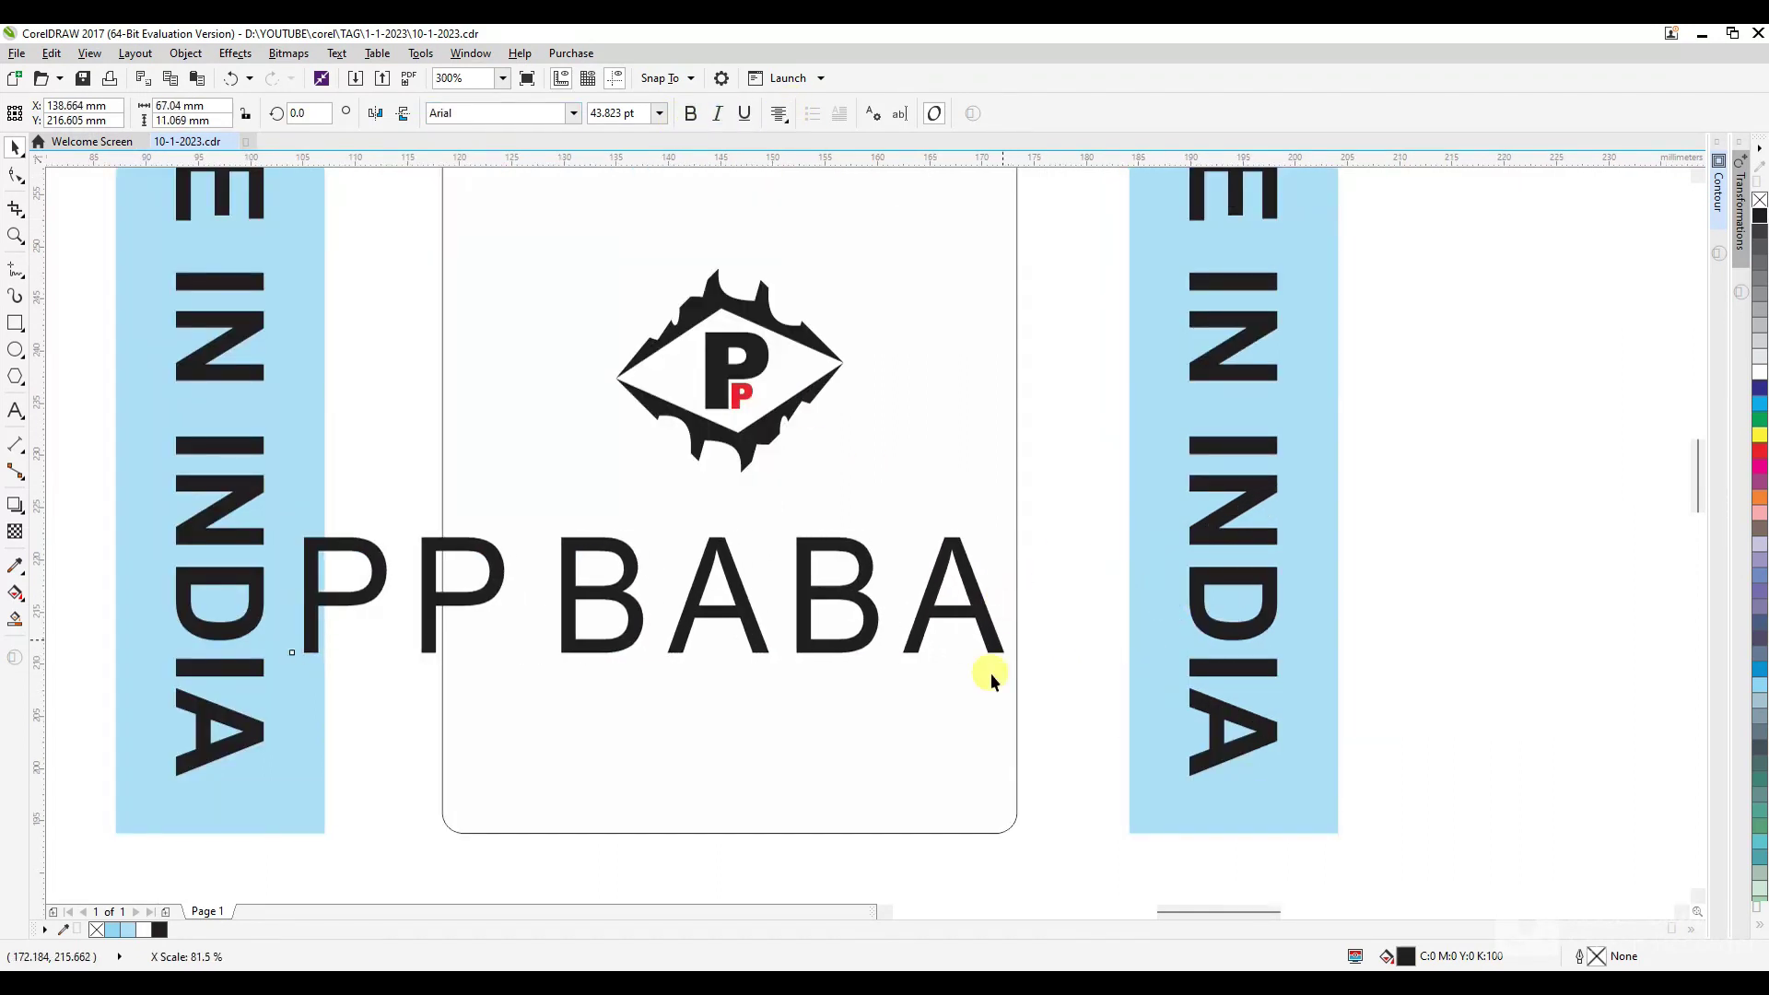
pyautogui.keyDown('shift'); pyautogui.click(986, 682); pyautogui.keyUp('shift')
pyautogui.press('c')
pyautogui.click(1081, 747)
pyautogui.click(1075, 643)
pyautogui.moveTo(1093, 663); pyautogui.dragTo(967, 644)
pyautogui.keyDown('shift'); pyautogui.click(926, 716); pyautogui.keyUp('shift')
# Make the PP BABA text on the white tag bold.
pyautogui.moveTo(1060, 709); pyautogui.dragTo(413, 481)
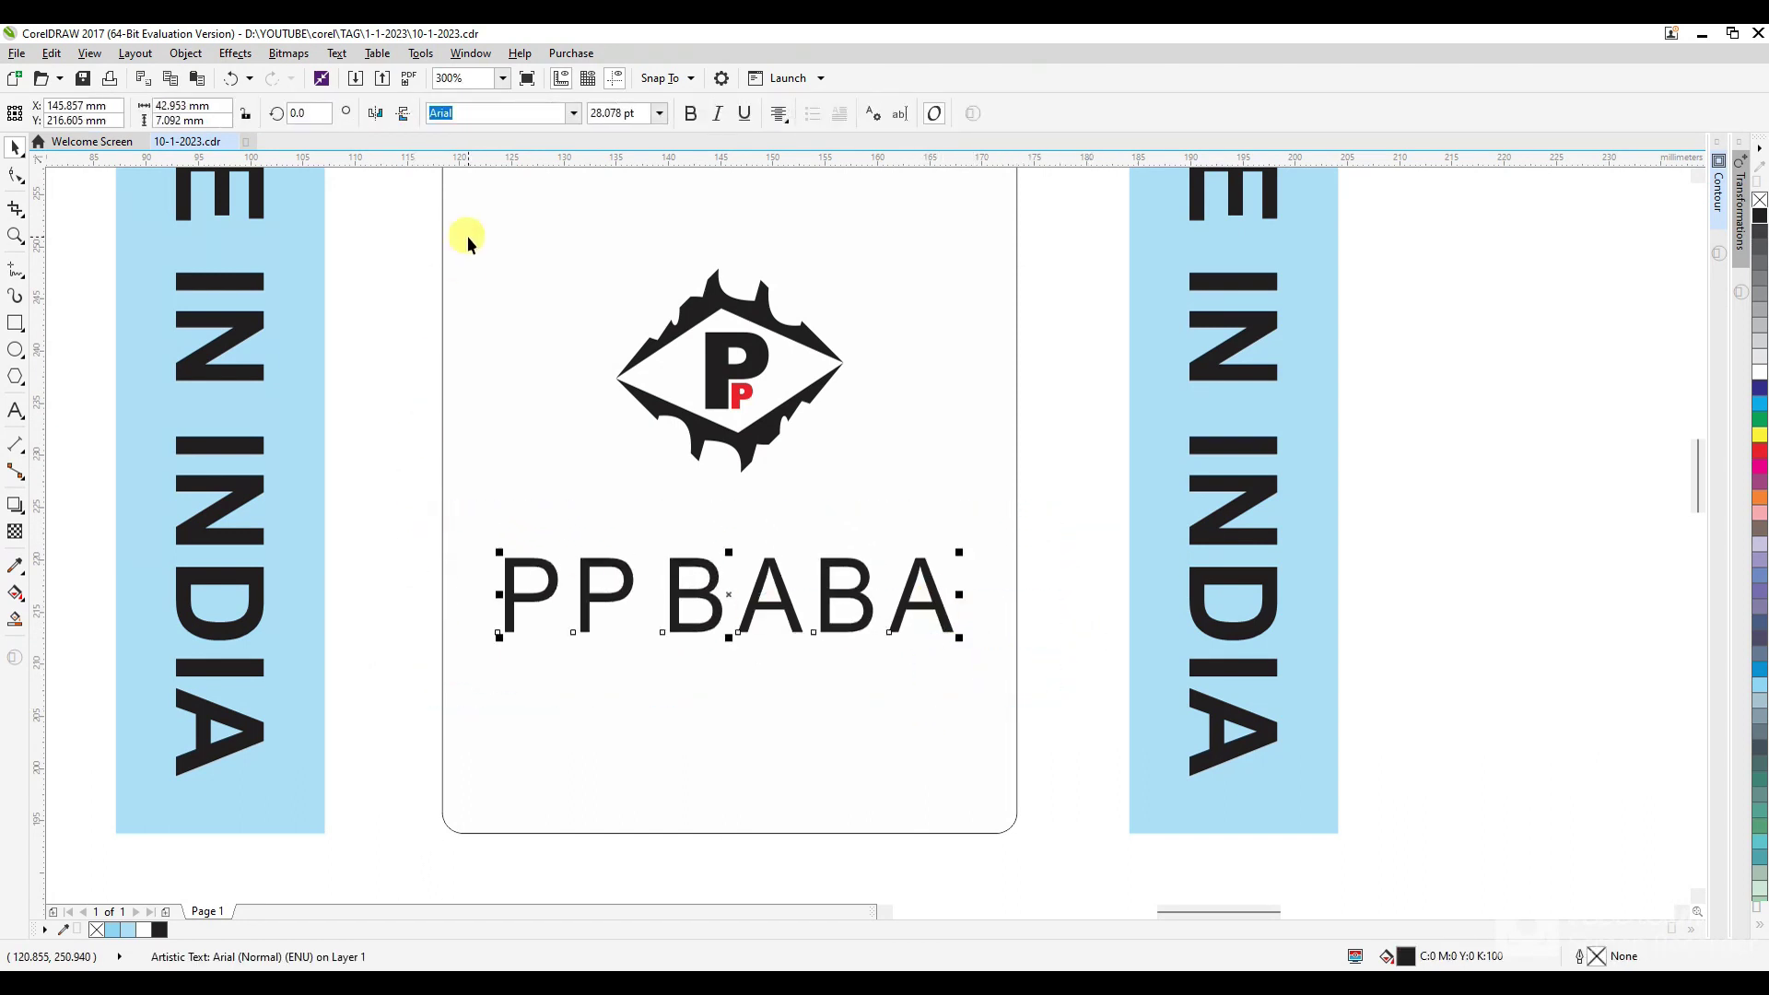
pyautogui.click(689, 115)
pyautogui.click(777, 743)
pyautogui.moveTo(1057, 686); pyautogui.dragTo(483, 506)
pyautogui.click(356, 539)
pyautogui.scroll(-2, 790, 715)
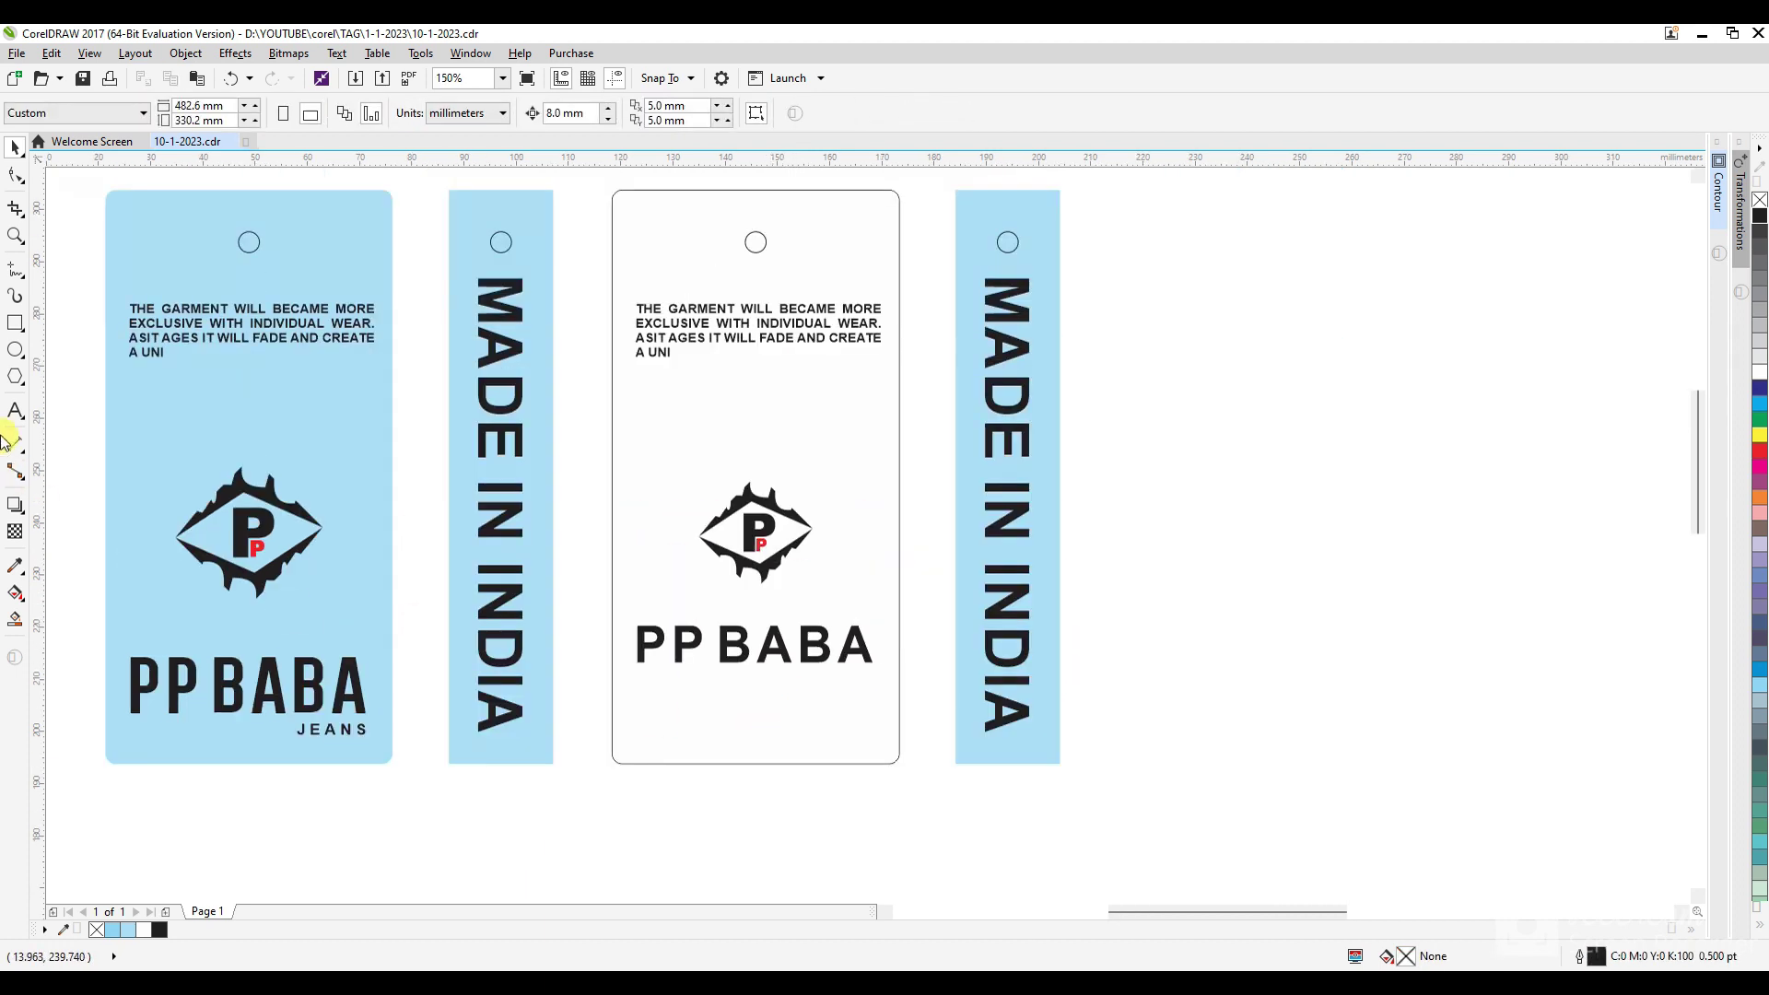
# Draw a 55 mm wide, about 1.5 mm high bar across the white tag below PP BABA, filled black without outline.
pyautogui.click(14, 324)
pyautogui.scroll(2, 555, 680)
pyautogui.moveTo(665, 741)
pyautogui.mouseDown()
pyautogui.moveTo(1239, 757)
pyautogui.moveTo(645, 722)
pyautogui.mouseUp()
pyautogui.press('space')
pyautogui.keyDown('shift'); pyautogui.click(1201, 798); pyautogui.keyUp('shift')
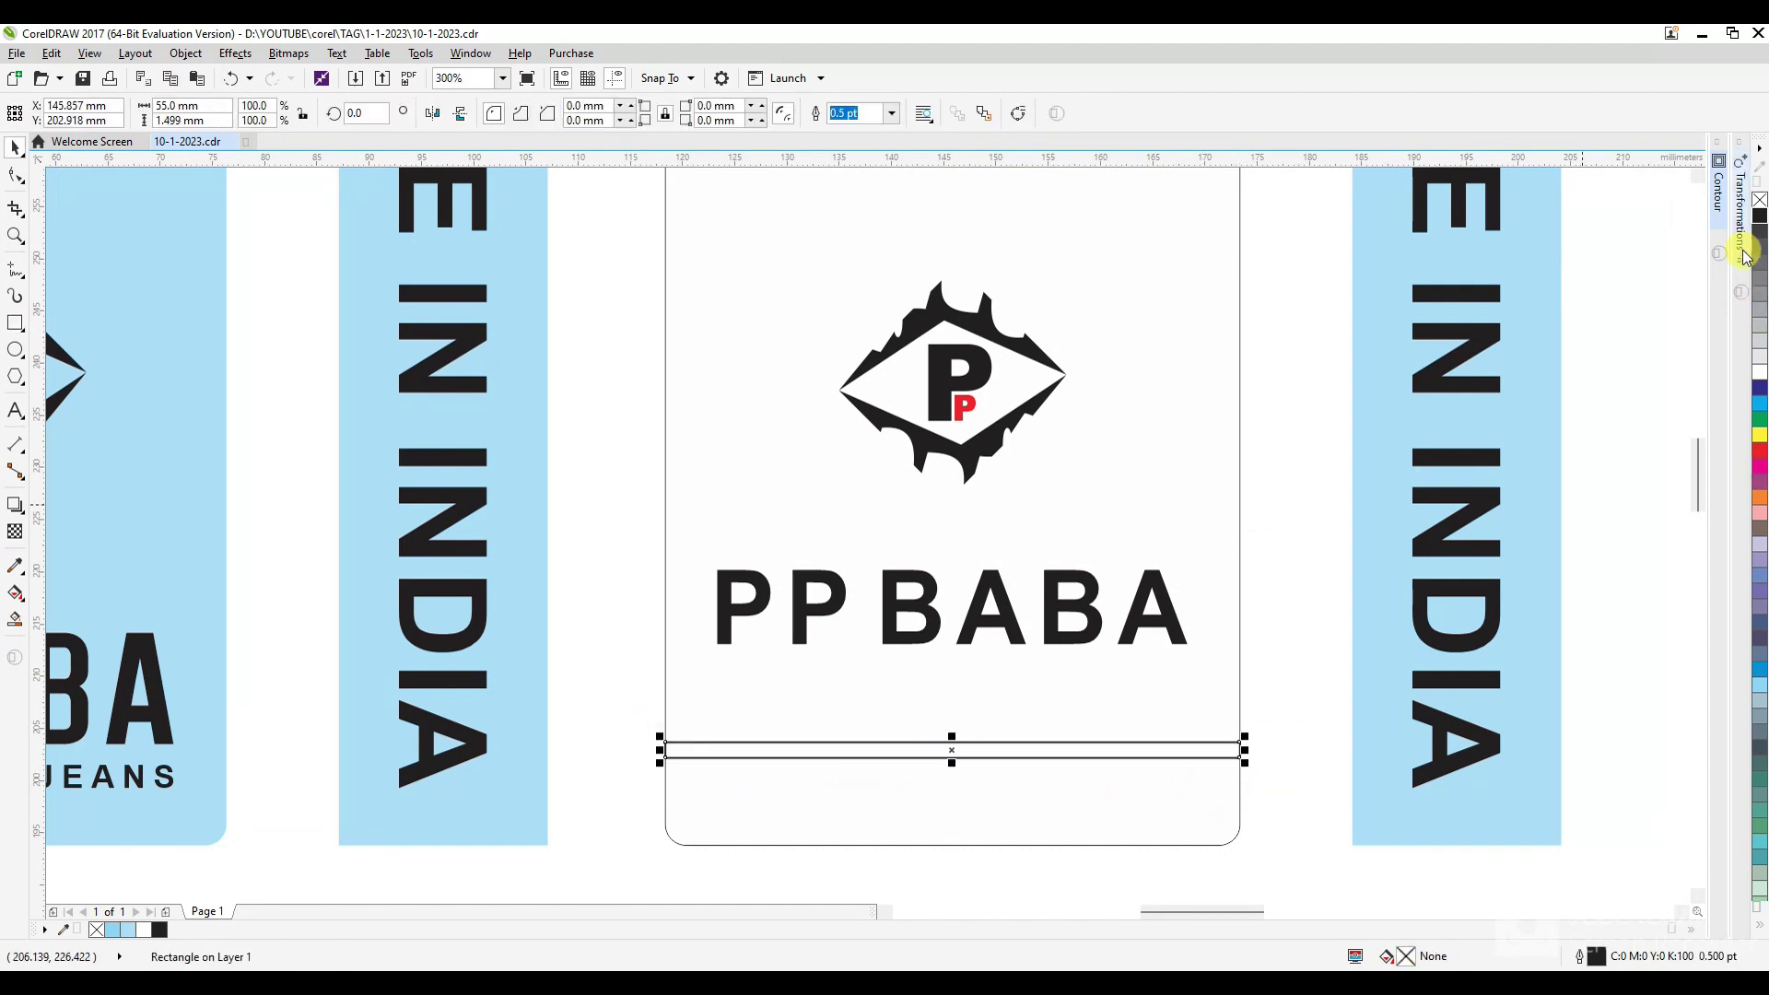
pyautogui.click(1760, 216)
pyautogui.rightClick(1760, 200)
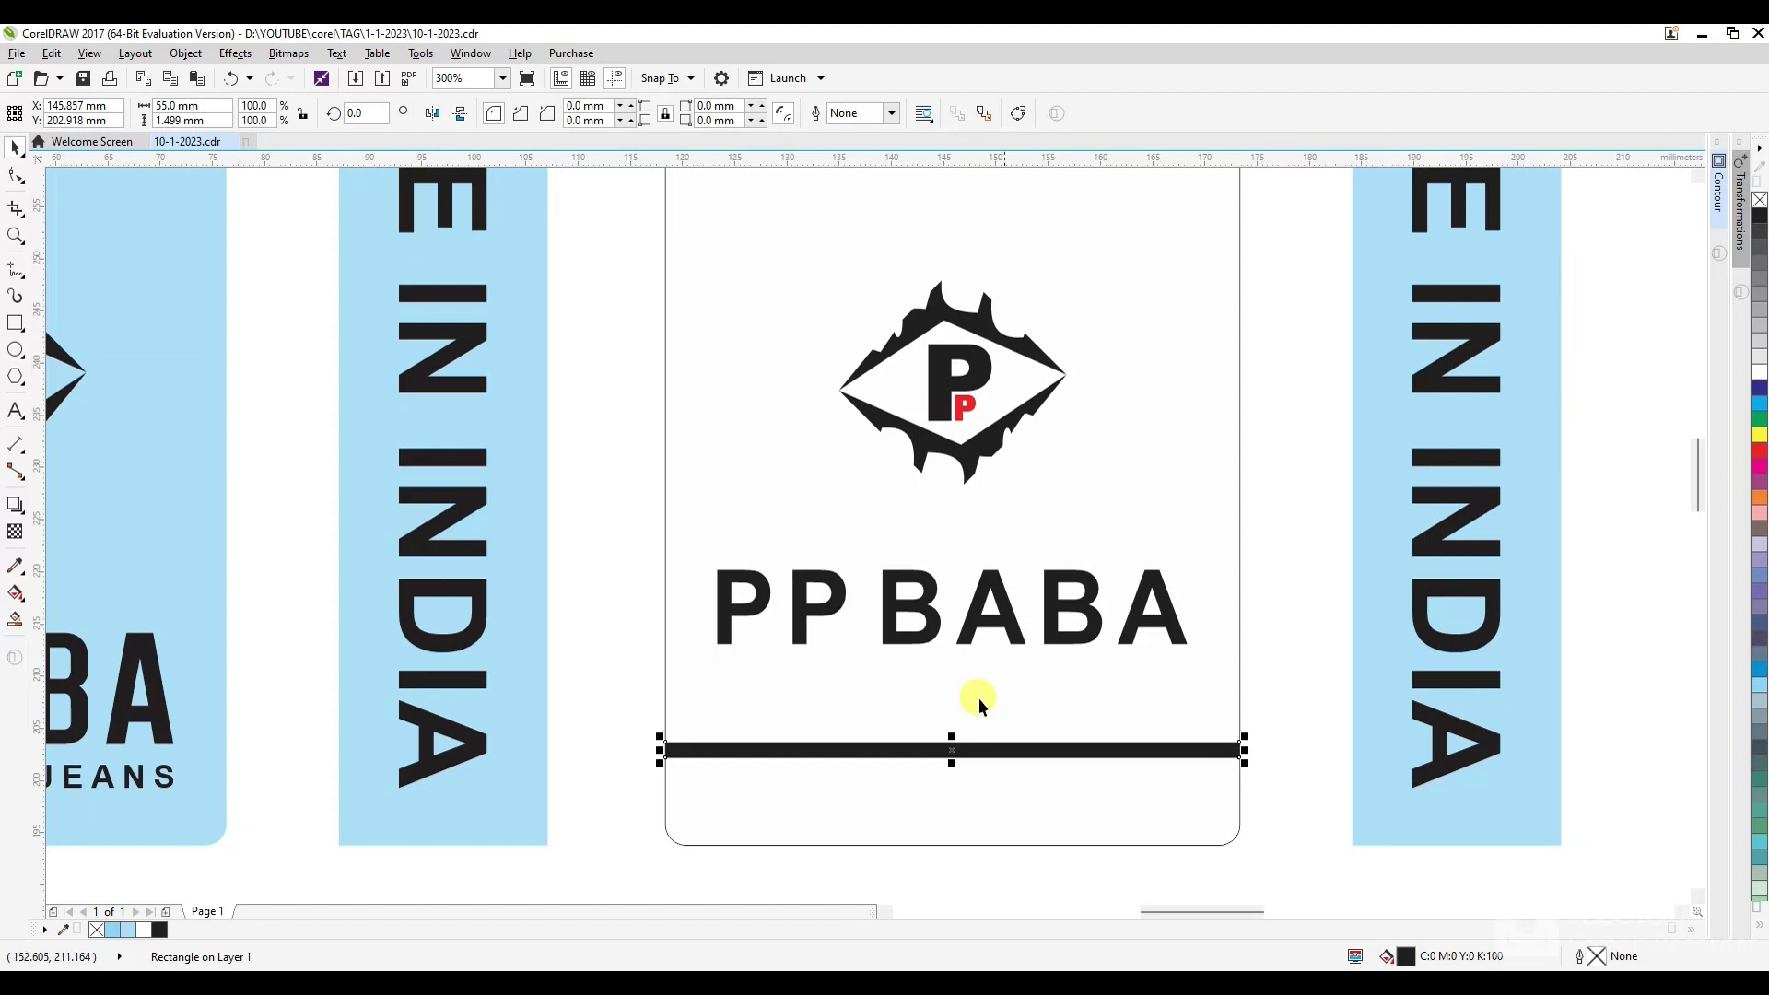
# Duplicate the black bar about 3 mm below itself in red and group the two bars.
pyautogui.scroll(1, 1034, 736)
pyautogui.moveTo(964, 763); pyautogui.dragTo(974, 826)
pyautogui.rightClick(974, 826)
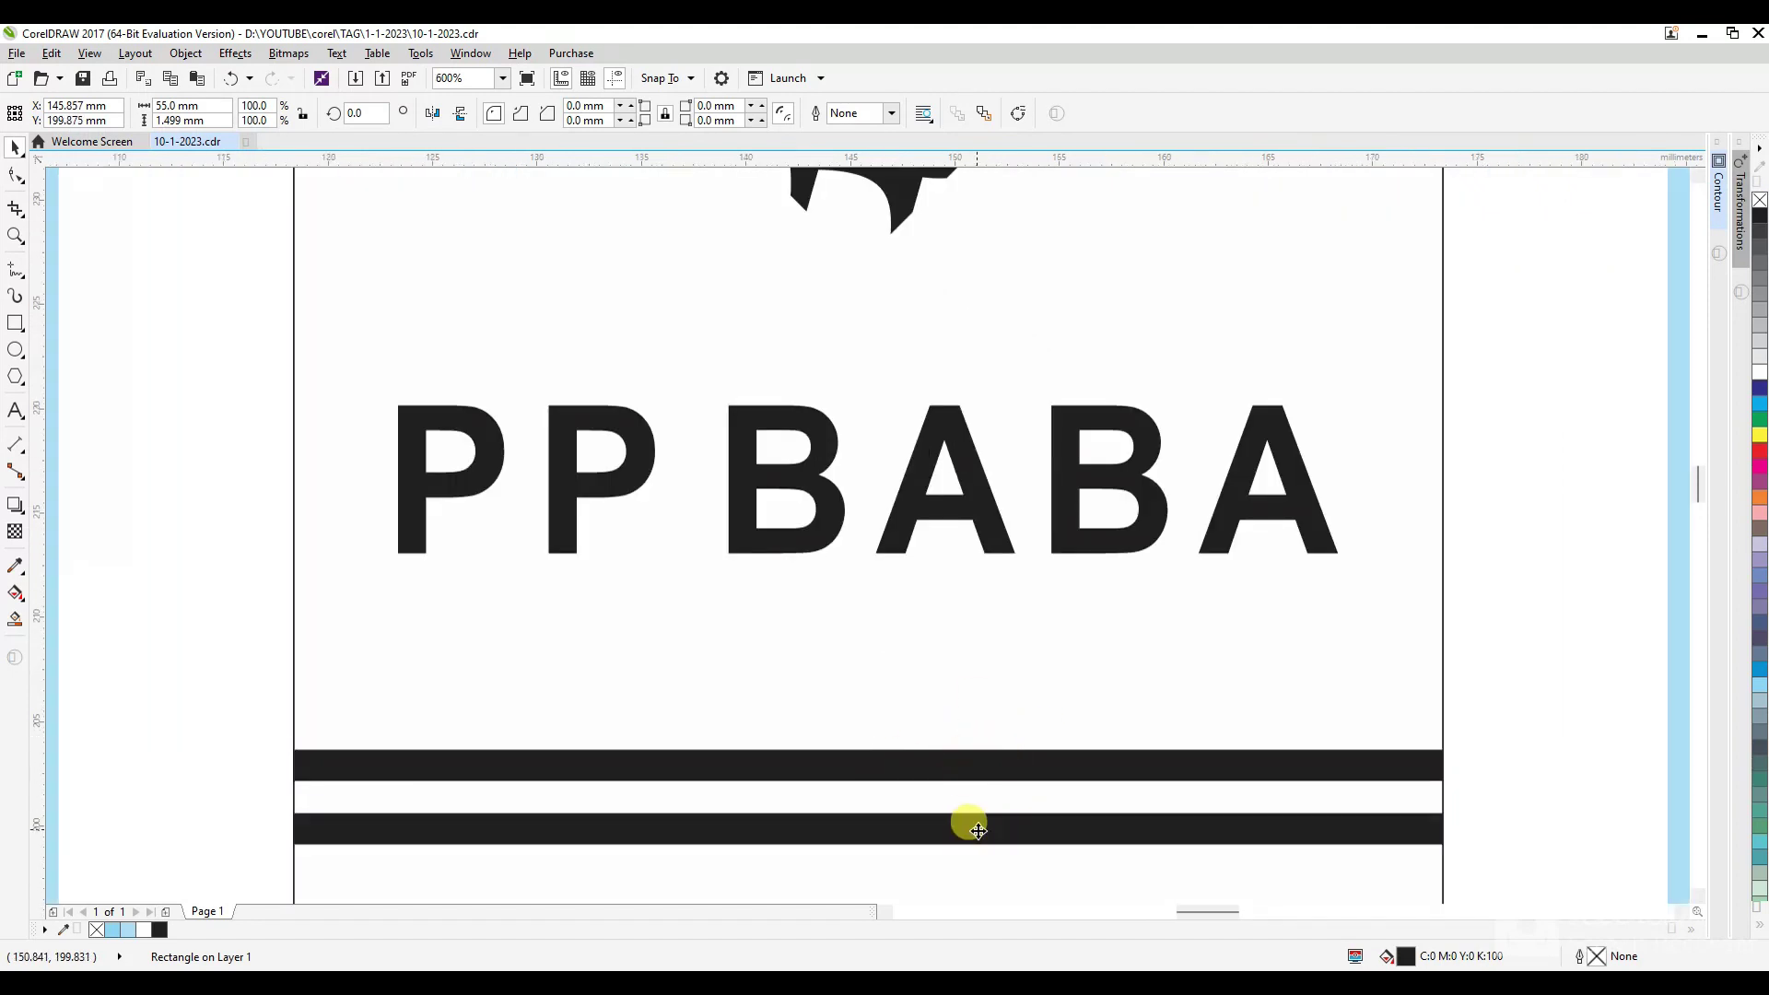
pyautogui.click(1760, 452)
pyautogui.scroll(-2, 1257, 573)
pyautogui.moveTo(1337, 756); pyautogui.dragTo(634, 639)
pyautogui.hotkey('ctrl', 'g')
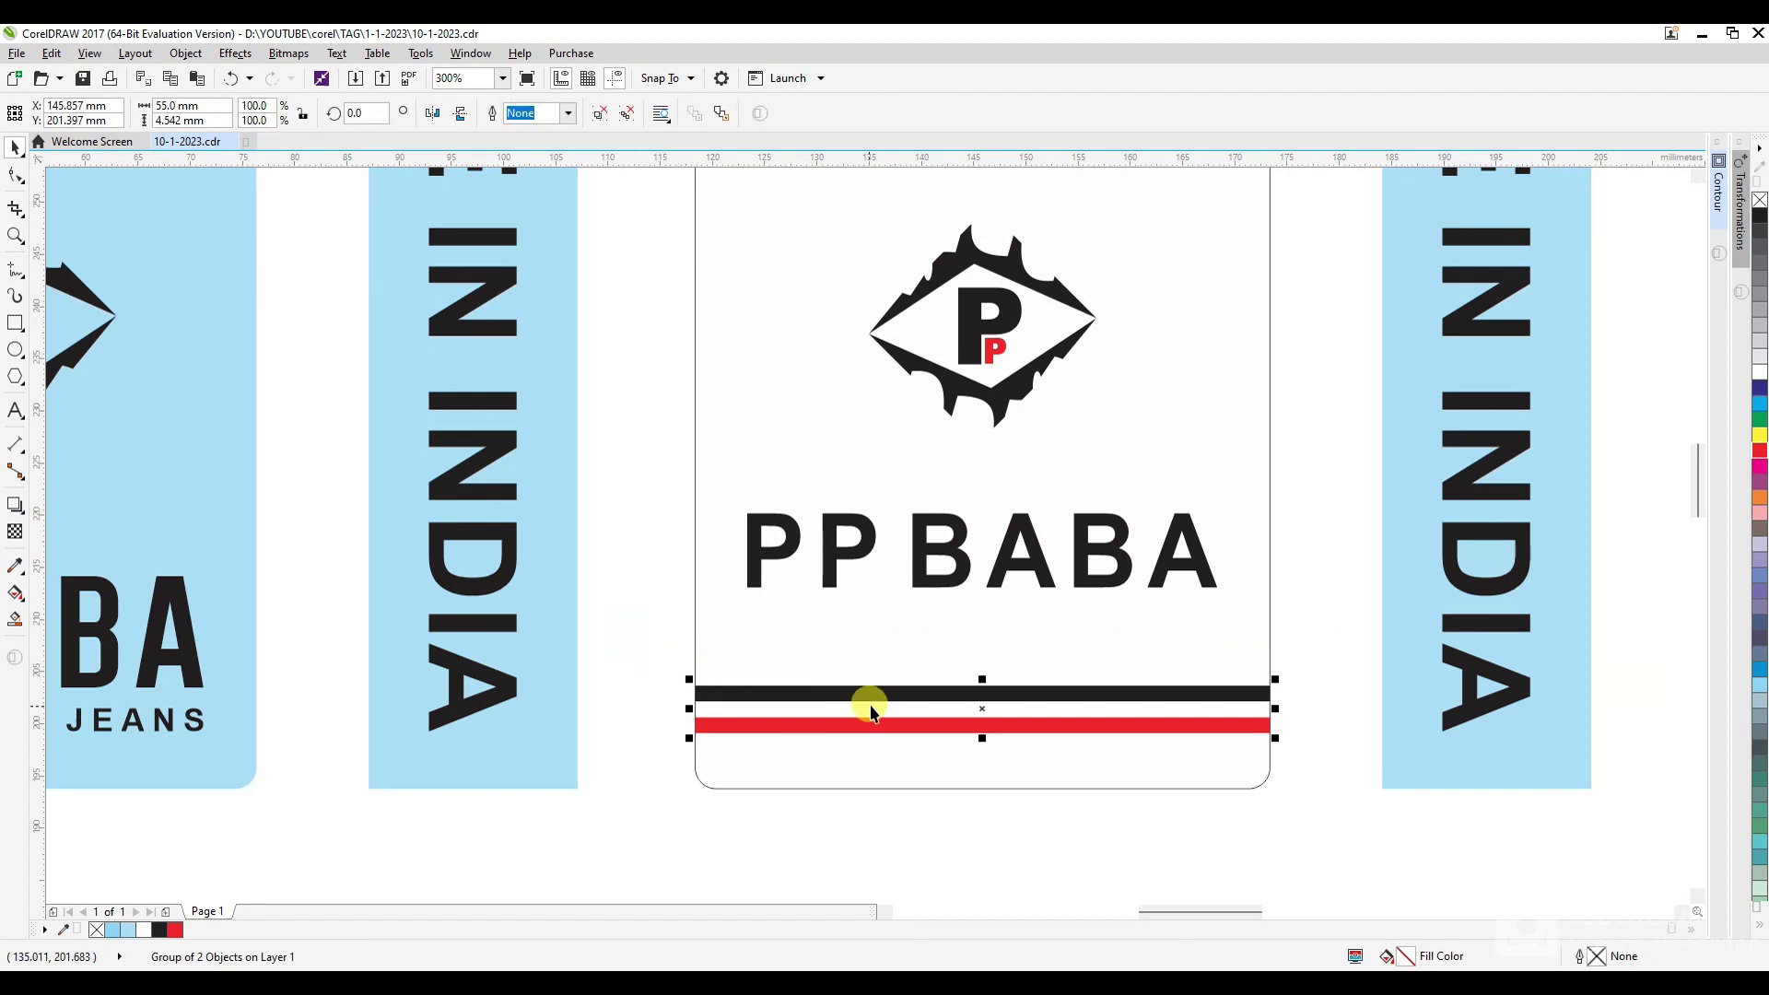
# Duplicate the black and red stripe group and align the copy with the white tag's top edge.
pyautogui.keyDown('shift'); pyautogui.click(914, 659); pyautogui.keyUp('shift')
pyautogui.press('t')
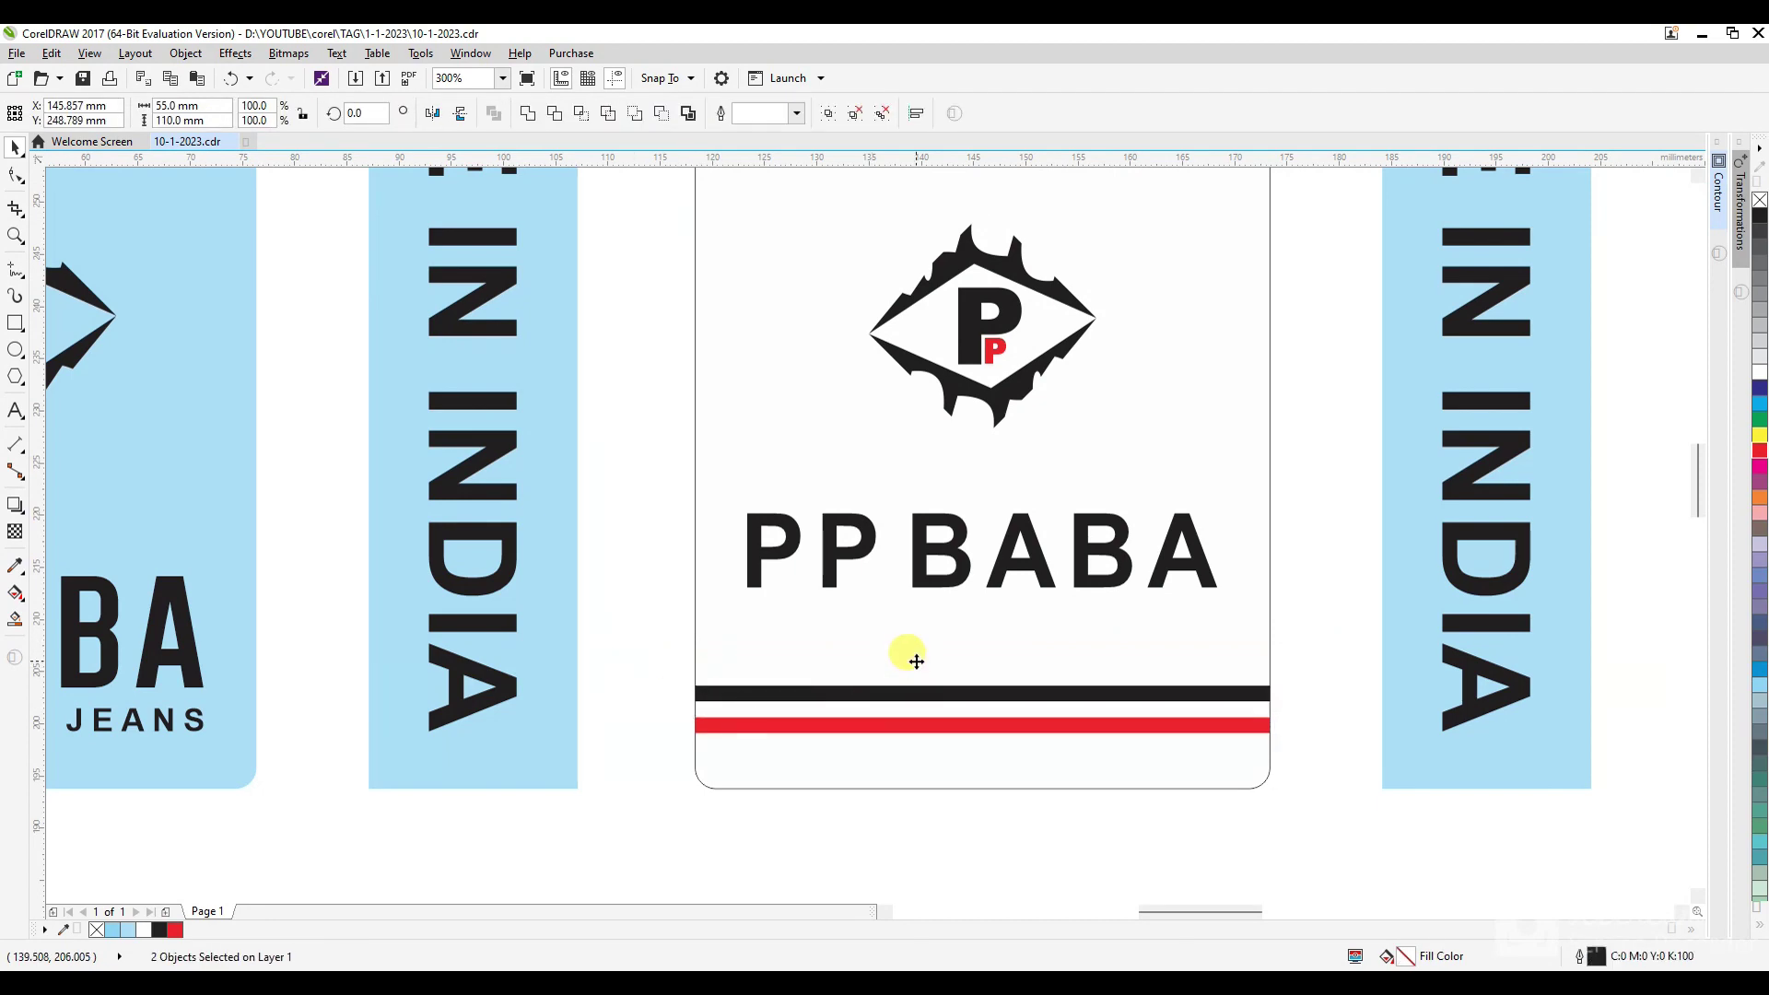
pyautogui.scroll(-2, 912, 662)
pyautogui.scroll(1, 993, 318)
pyautogui.scroll(4, 915, 482)
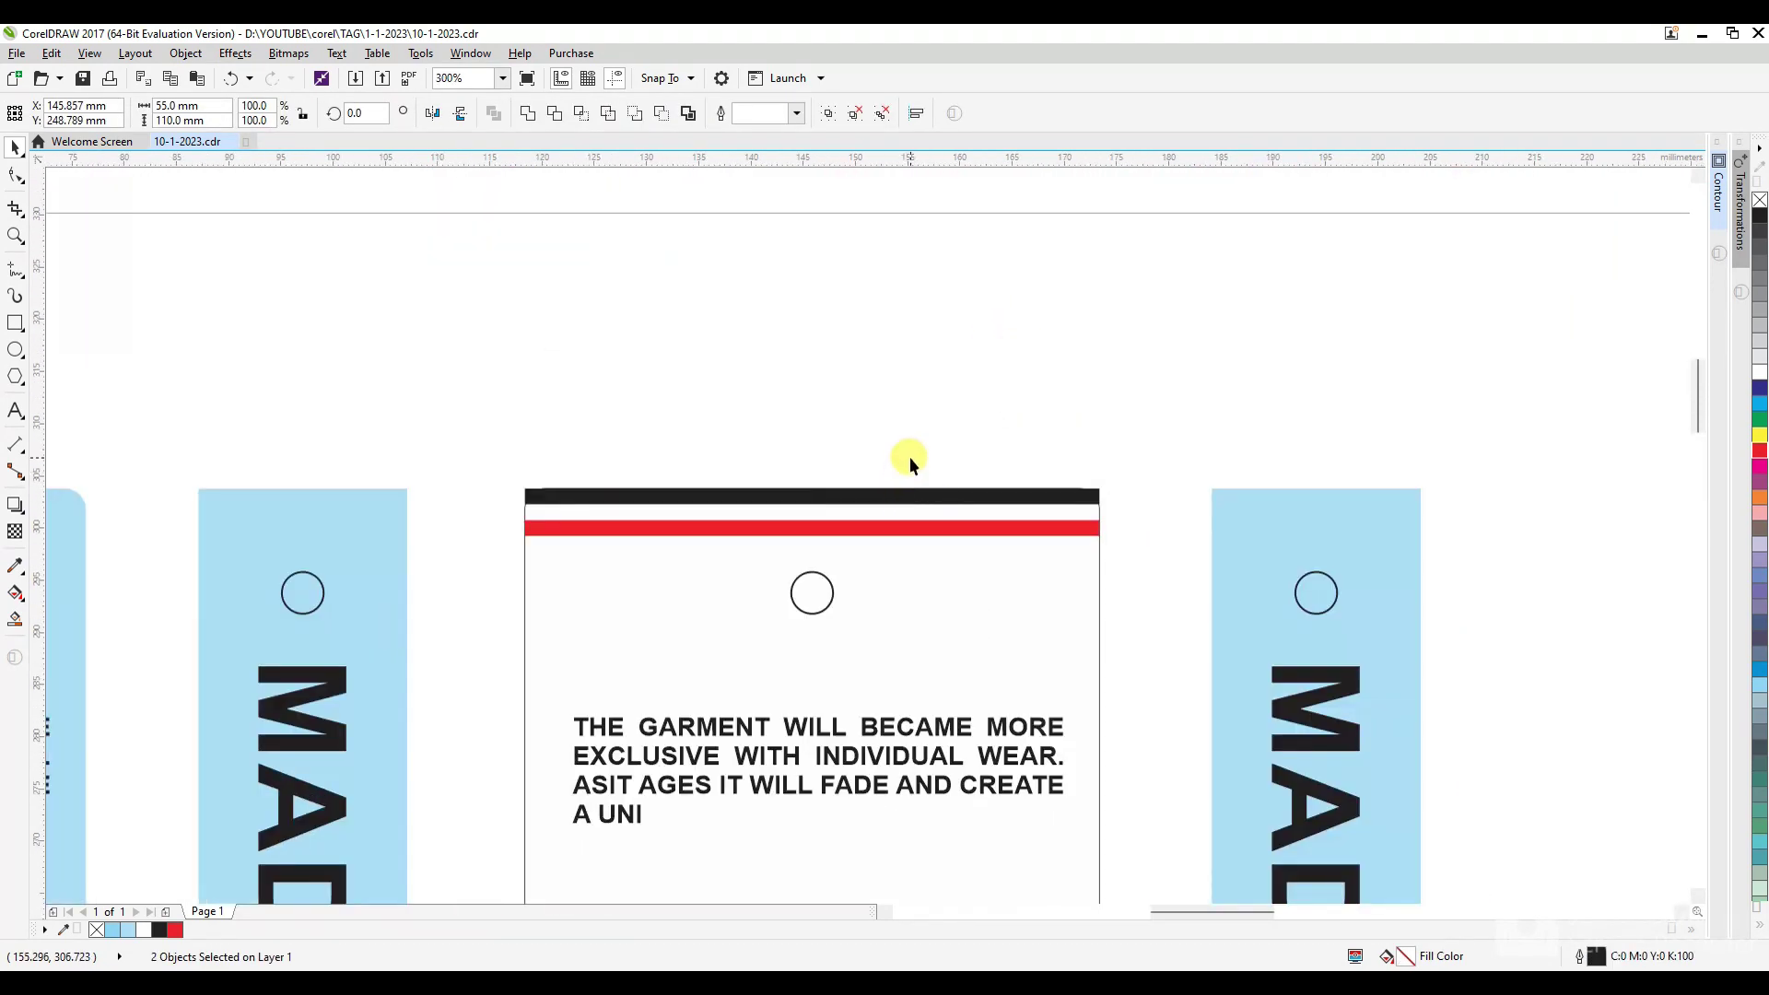
pyautogui.click(909, 457)
# Align the lower stripe group with the white tag's bottom edge and nudge it up to Y 204.06 mm.
pyautogui.scroll(-4, 876, 704)
pyautogui.scroll(2, 903, 715)
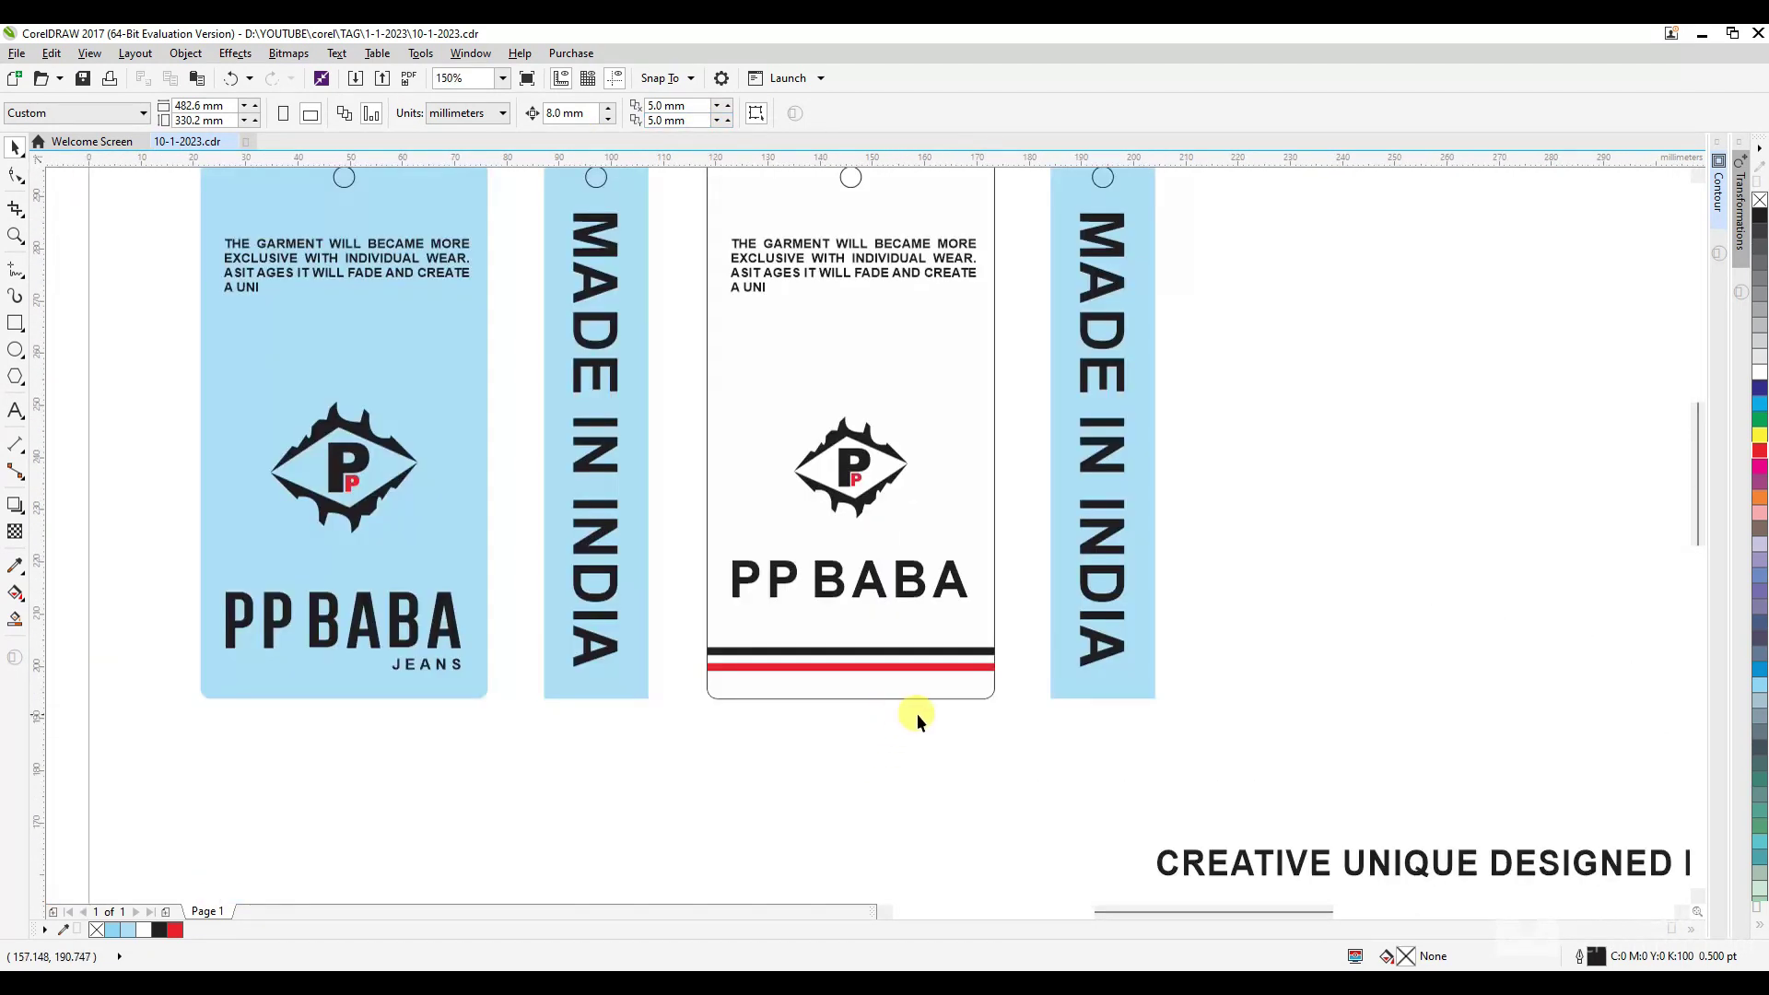
pyautogui.moveTo(609, 573); pyautogui.dragTo(610, 573)
pyautogui.click(728, 660)
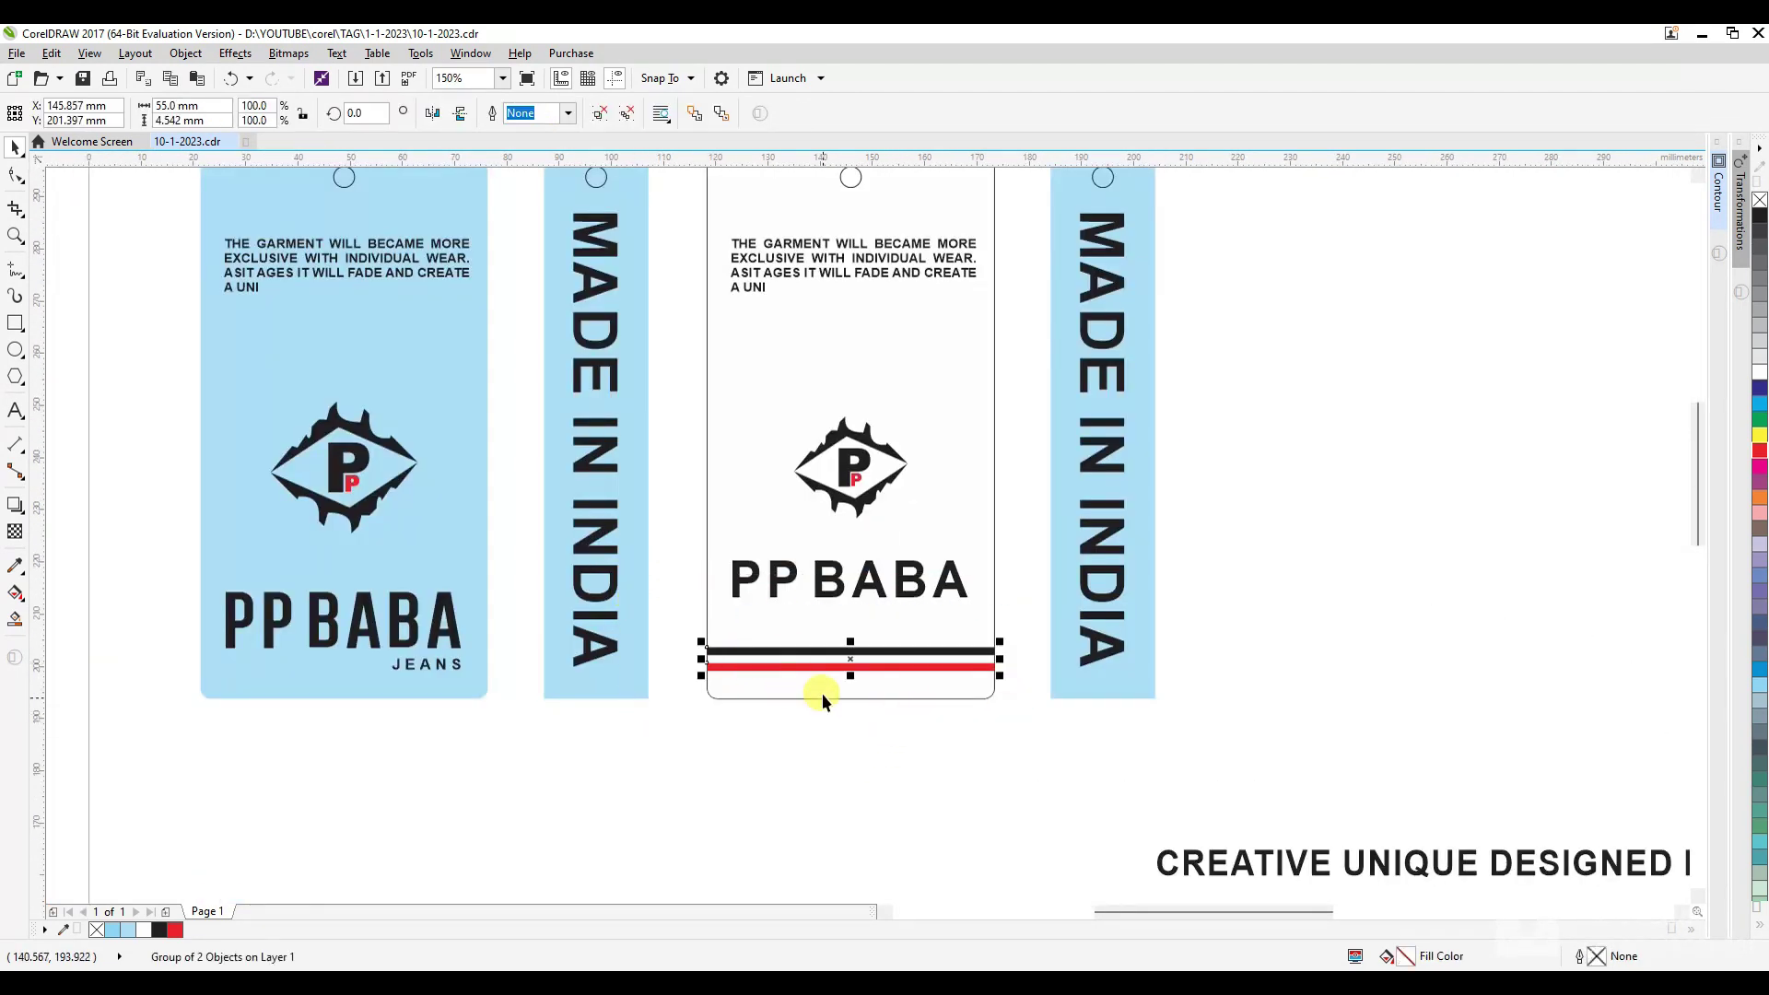
pyautogui.click(769, 630)
pyautogui.press('b')
pyautogui.click(877, 737)
pyautogui.moveTo(667, 650); pyautogui.dragTo(1050, 766)
pyautogui.press('Up')
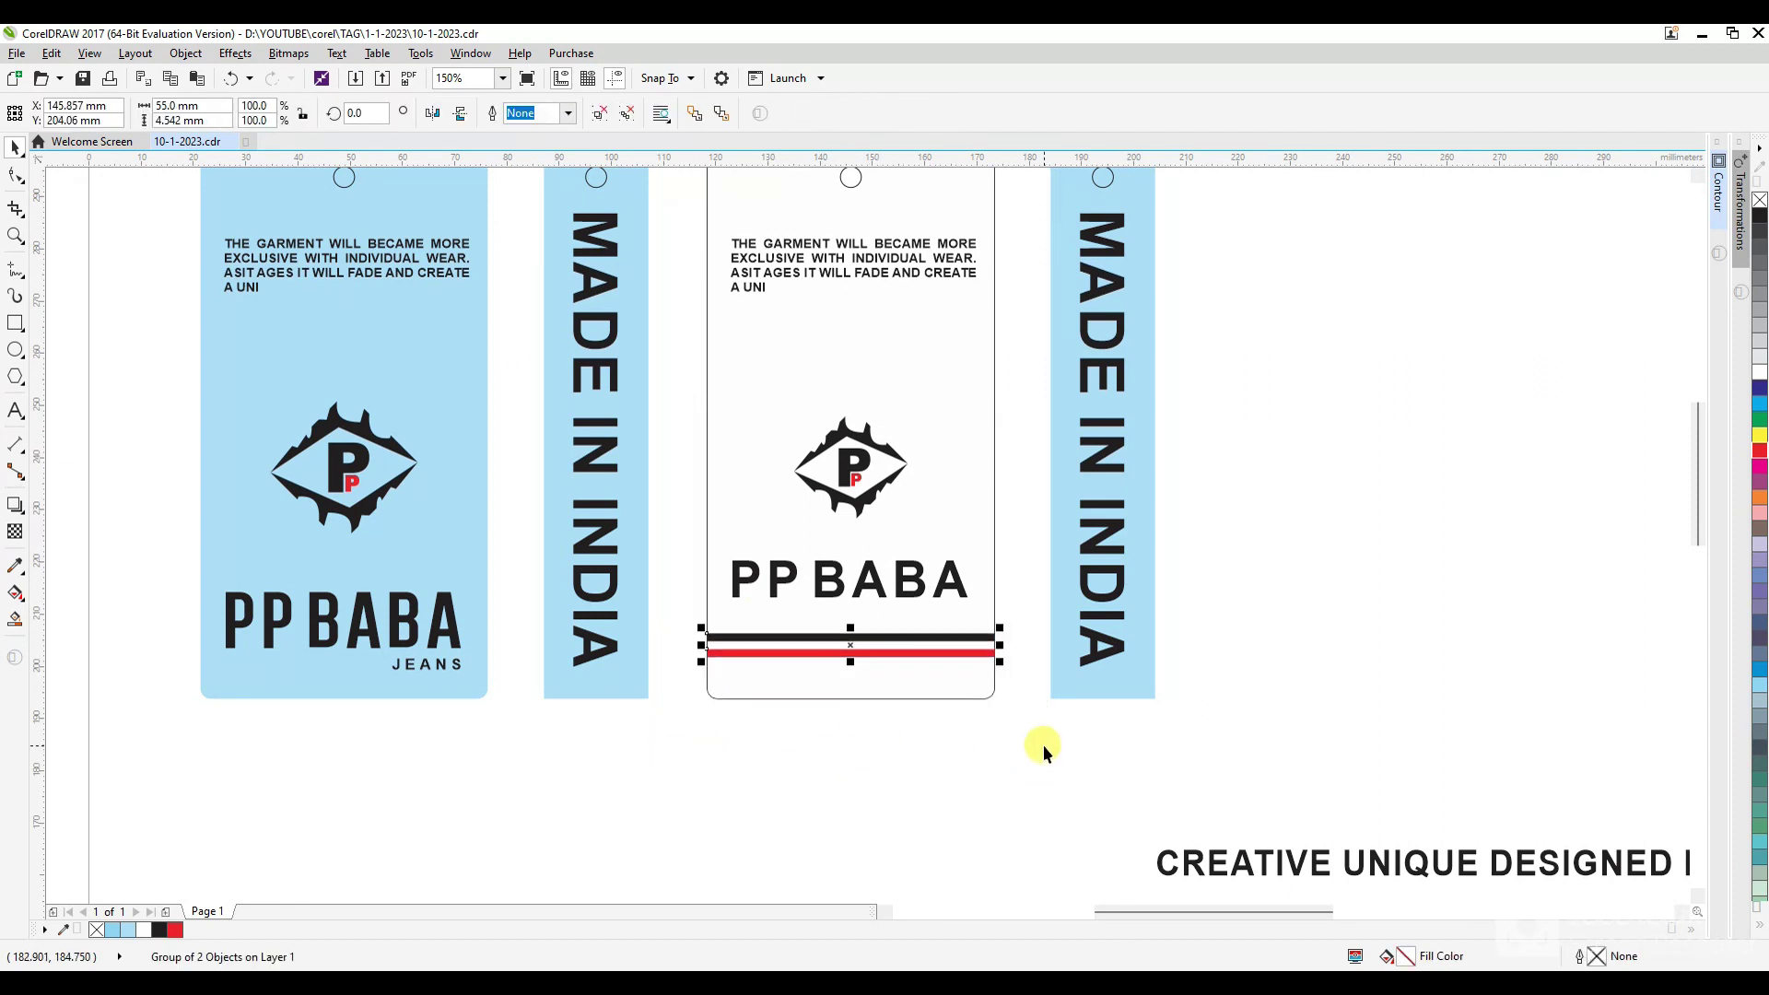
# Rotate the upper stripe group 180 degrees so red is on top, and lower it onto the white tag's hole.
pyautogui.scroll(-2, 1043, 745)
pyautogui.scroll(2, 921, 461)
pyautogui.moveTo(1236, 529); pyautogui.dragTo(1236, 529)
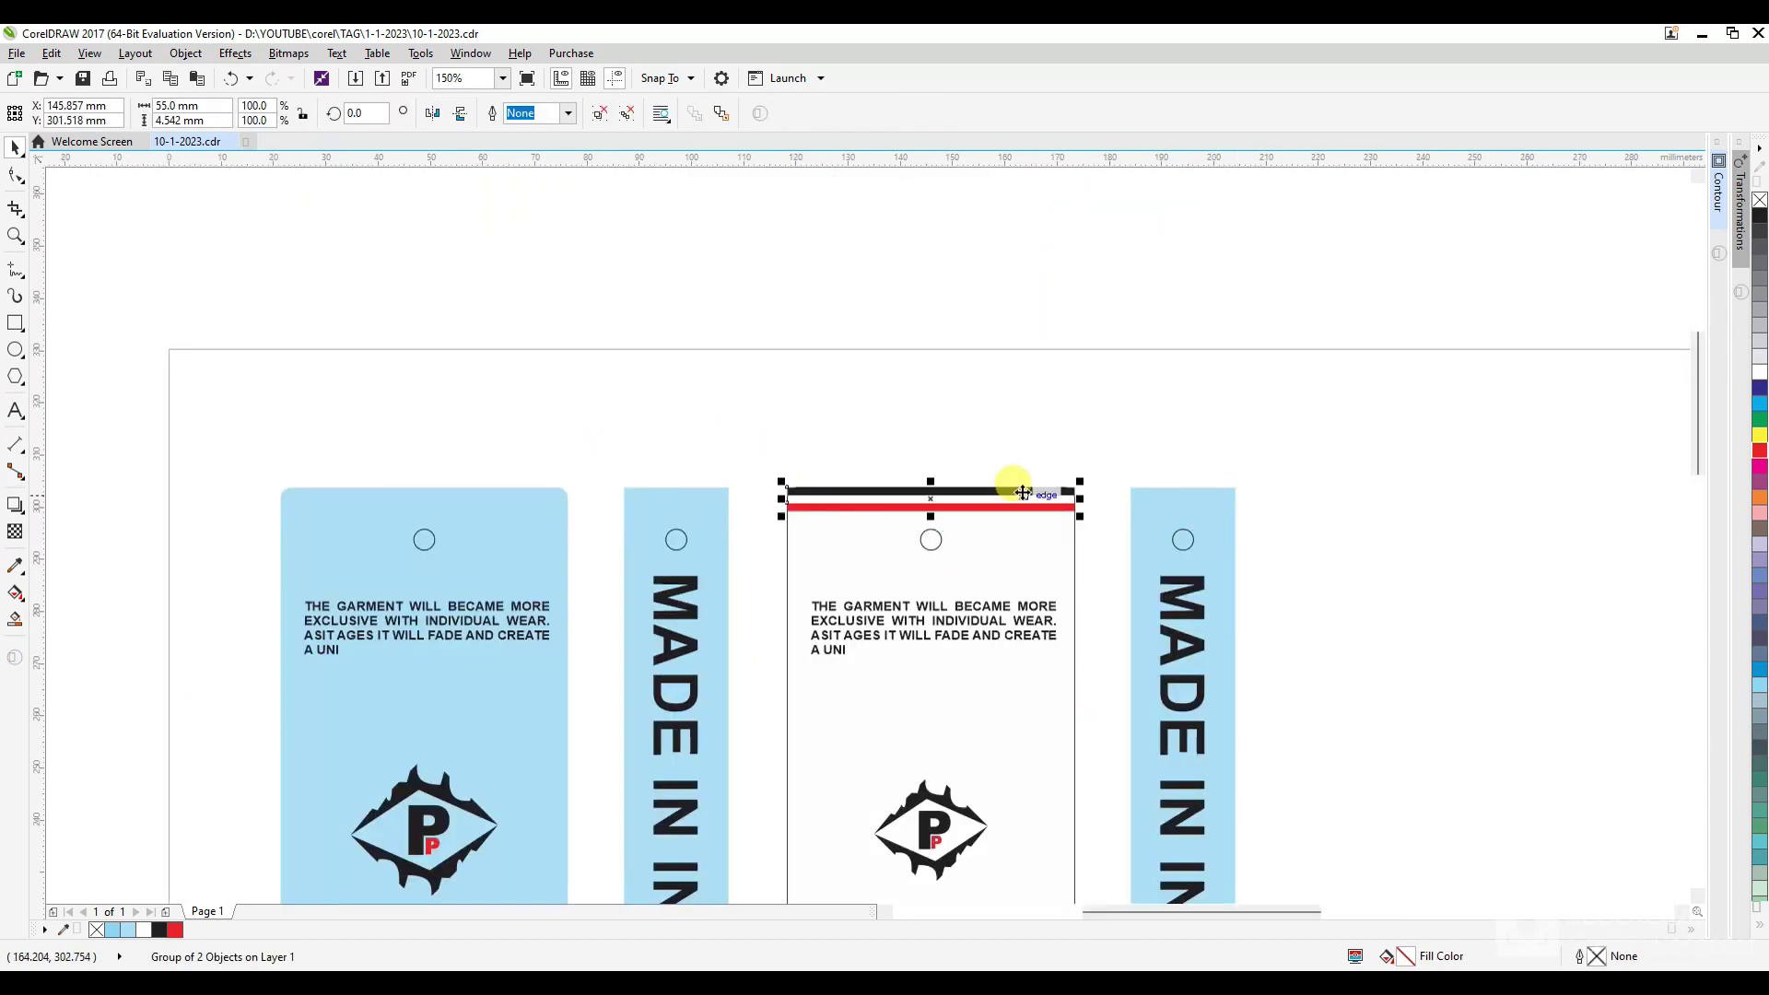
pyautogui.click(900, 497)
pyautogui.moveTo(781, 497); pyautogui.dragTo(1023, 513)
pyautogui.hotkey('ctrl', 'z')
pyautogui.moveTo(781, 480); pyautogui.dragTo(1025, 501)
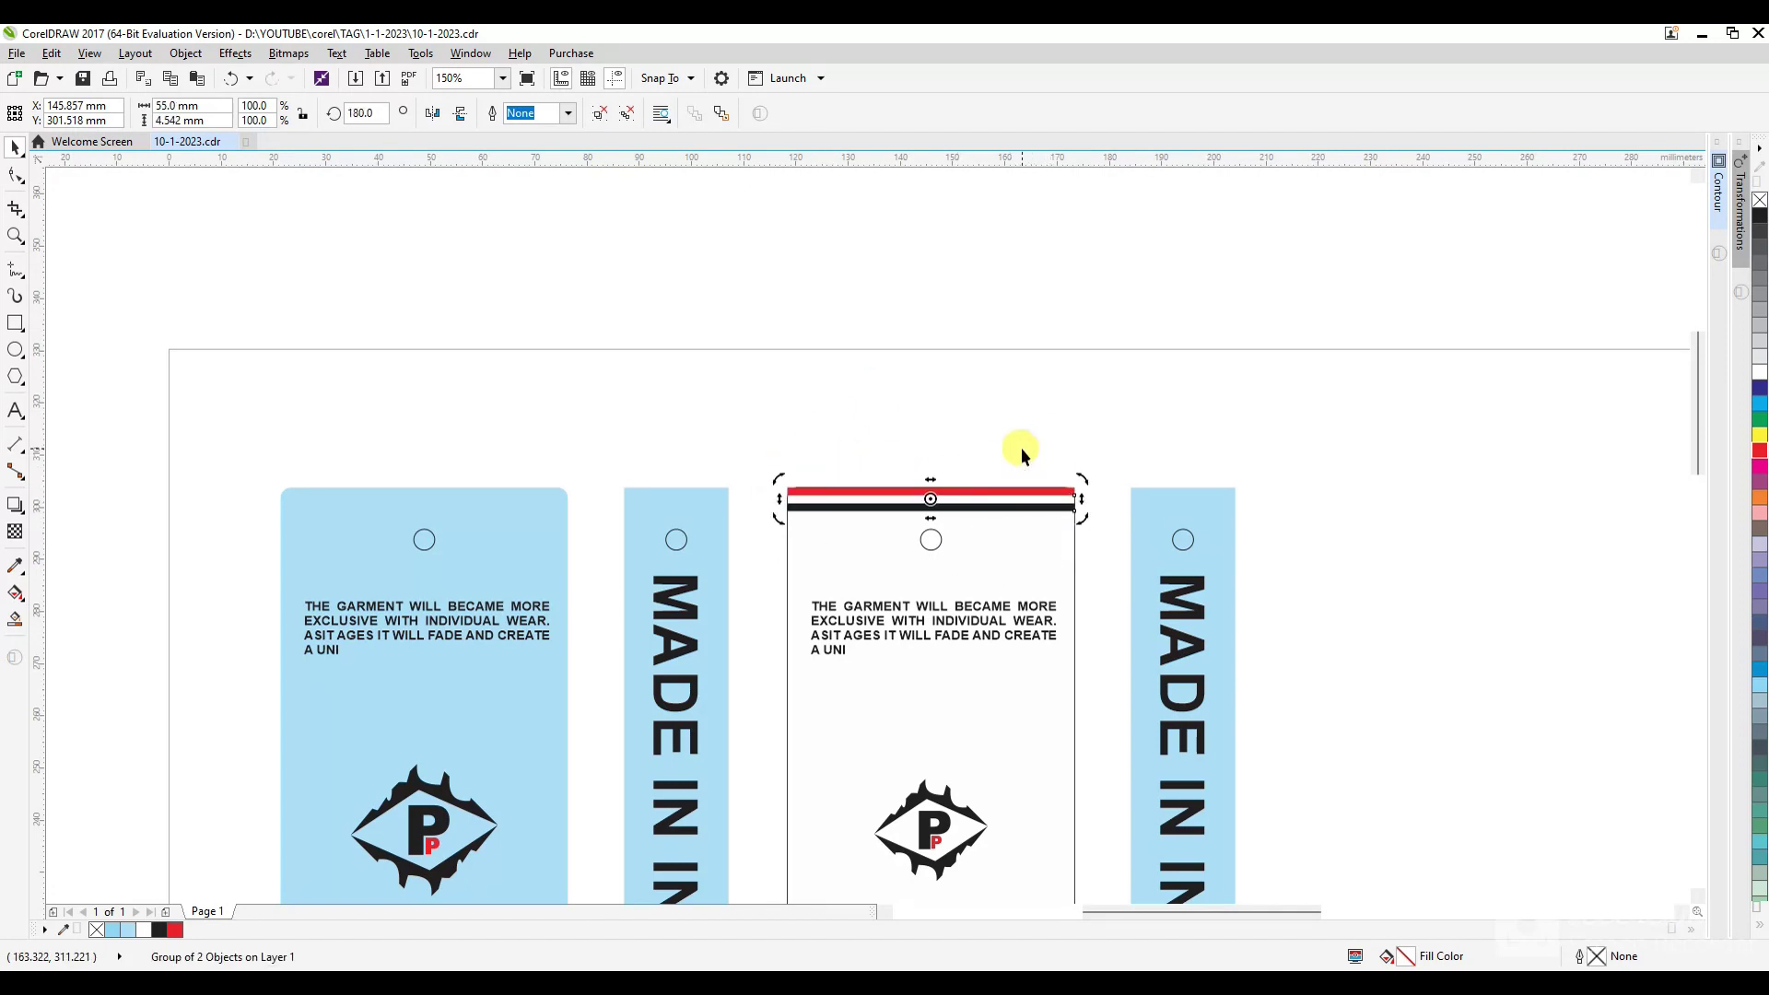
pyautogui.click(1020, 447)
pyautogui.scroll(2, 938, 560)
# Add an enlarged 7.47 mm copy of the hole circle around the hole, filled white without outline, masking the stripes.
pyautogui.moveTo(853, 363); pyautogui.dragTo(1007, 620)
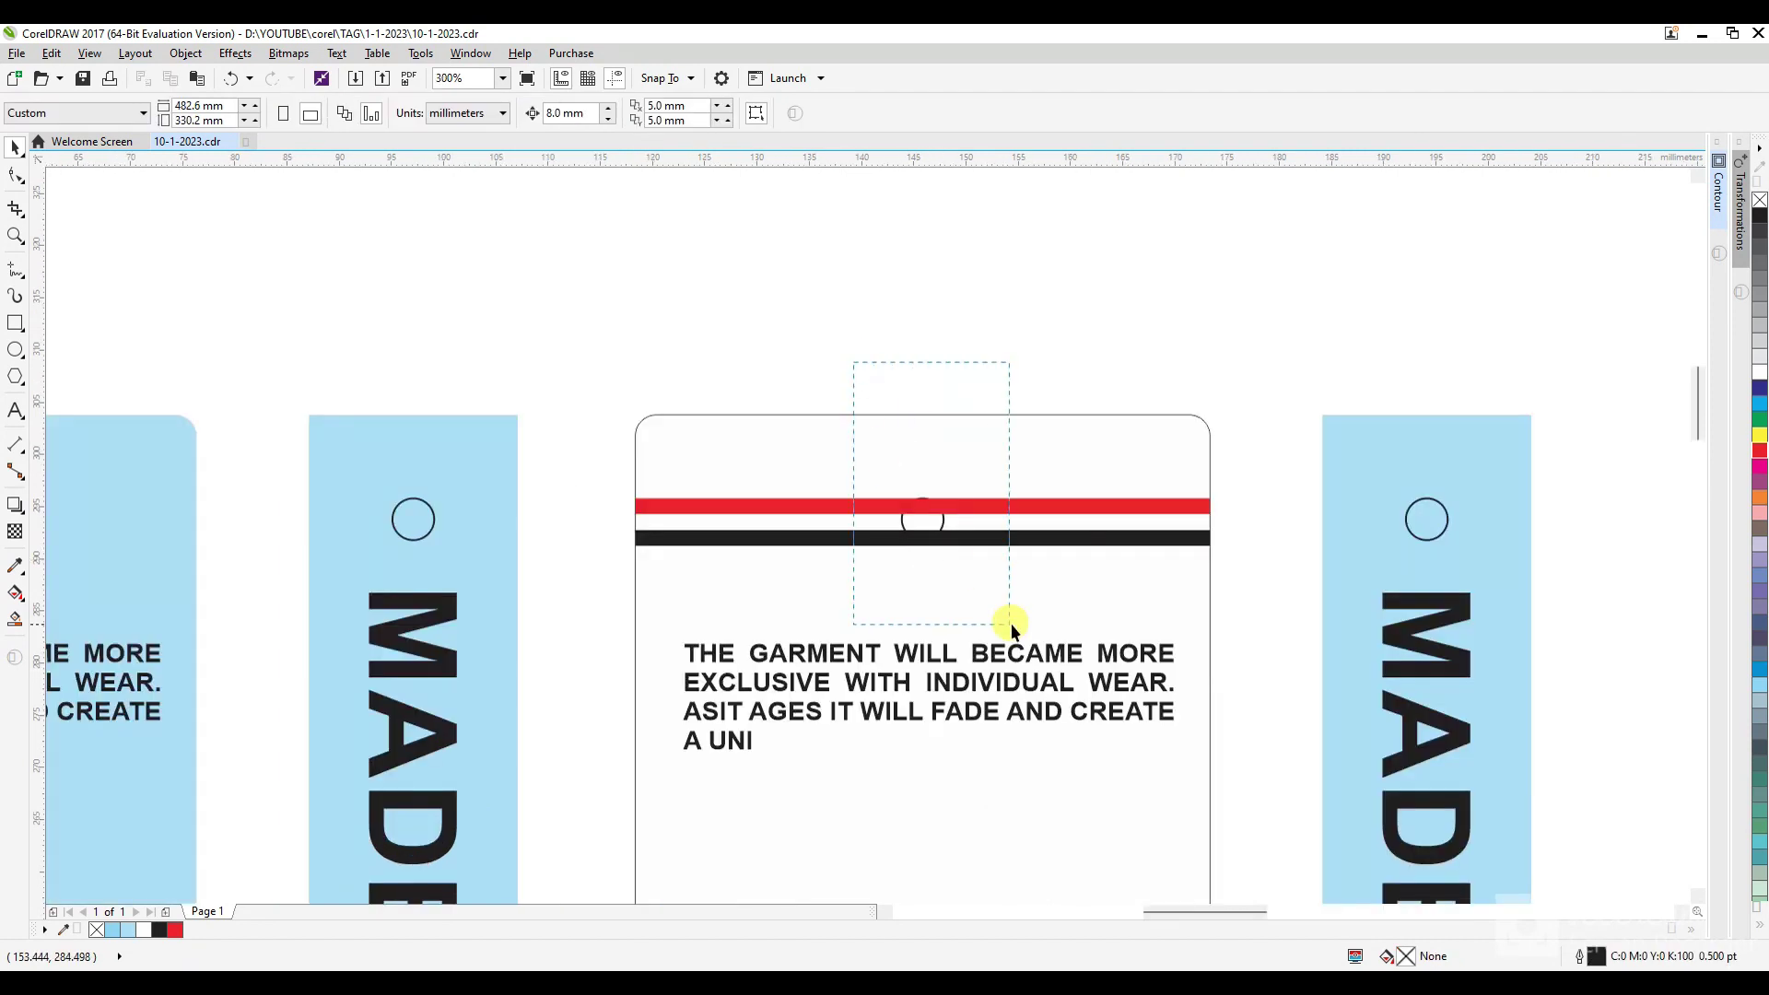
pyautogui.moveTo(946, 543); pyautogui.dragTo(969, 570)
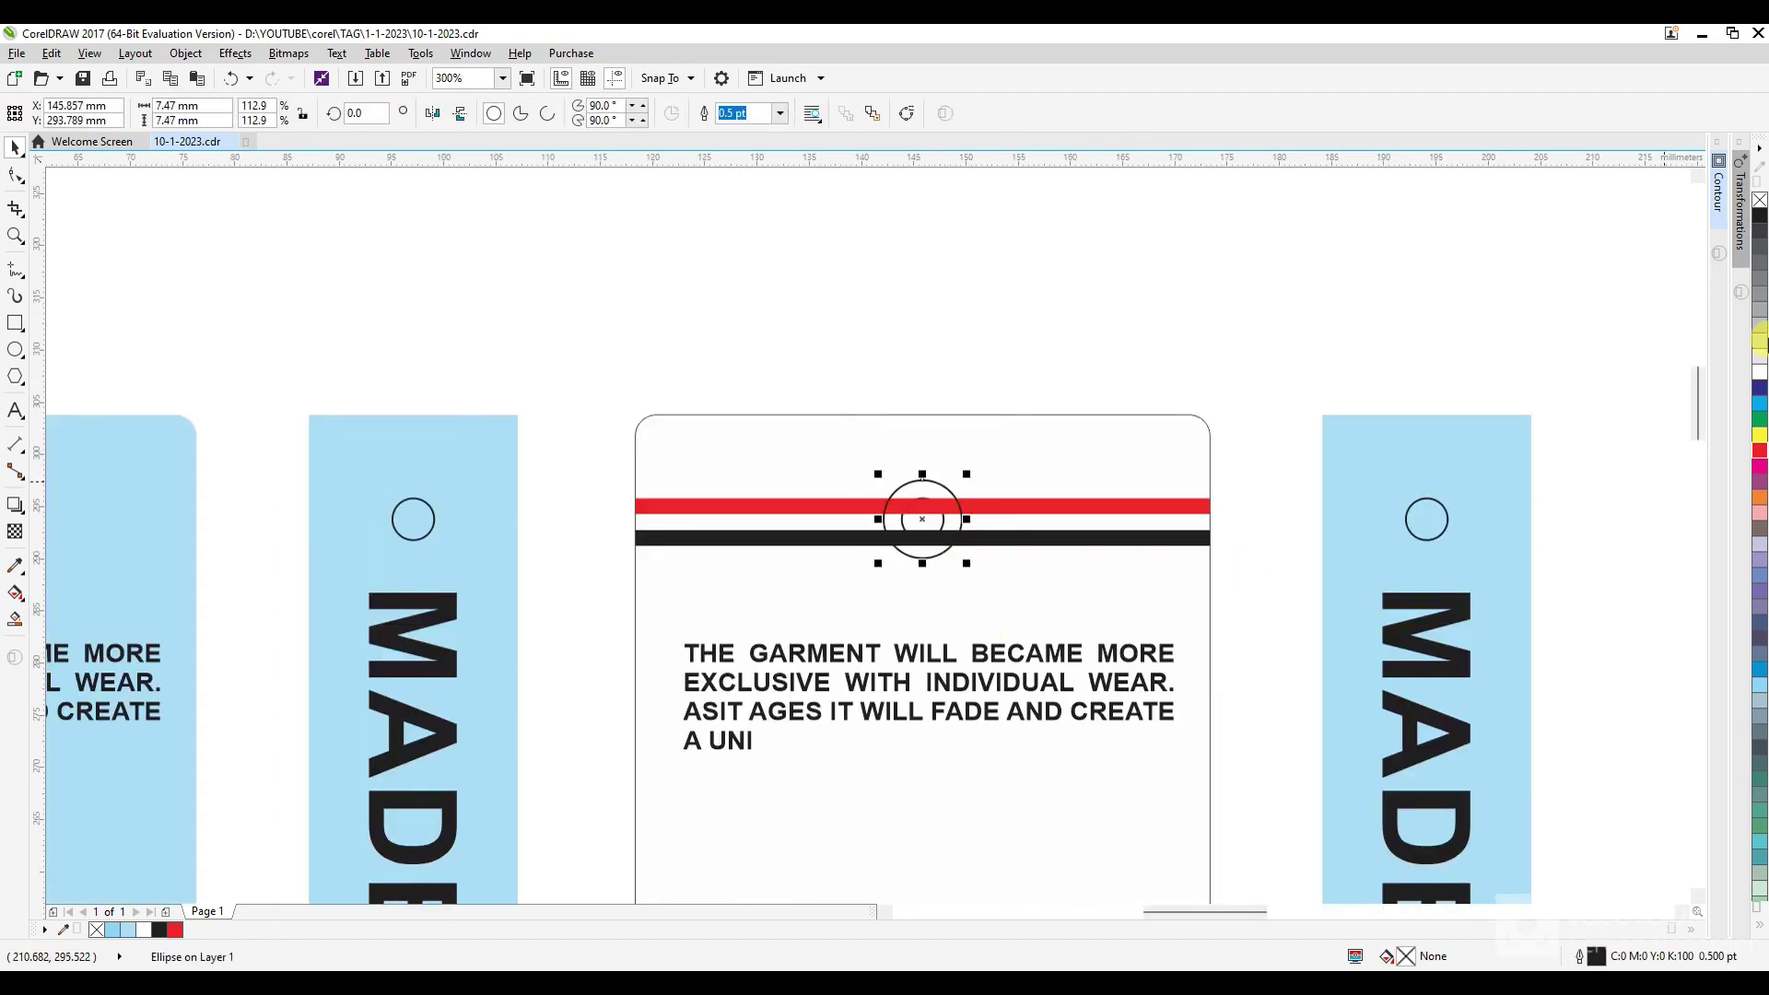
pyautogui.click(1759, 373)
pyautogui.rightClick(1759, 201)
pyautogui.moveTo(819, 352); pyautogui.dragTo(954, 575)
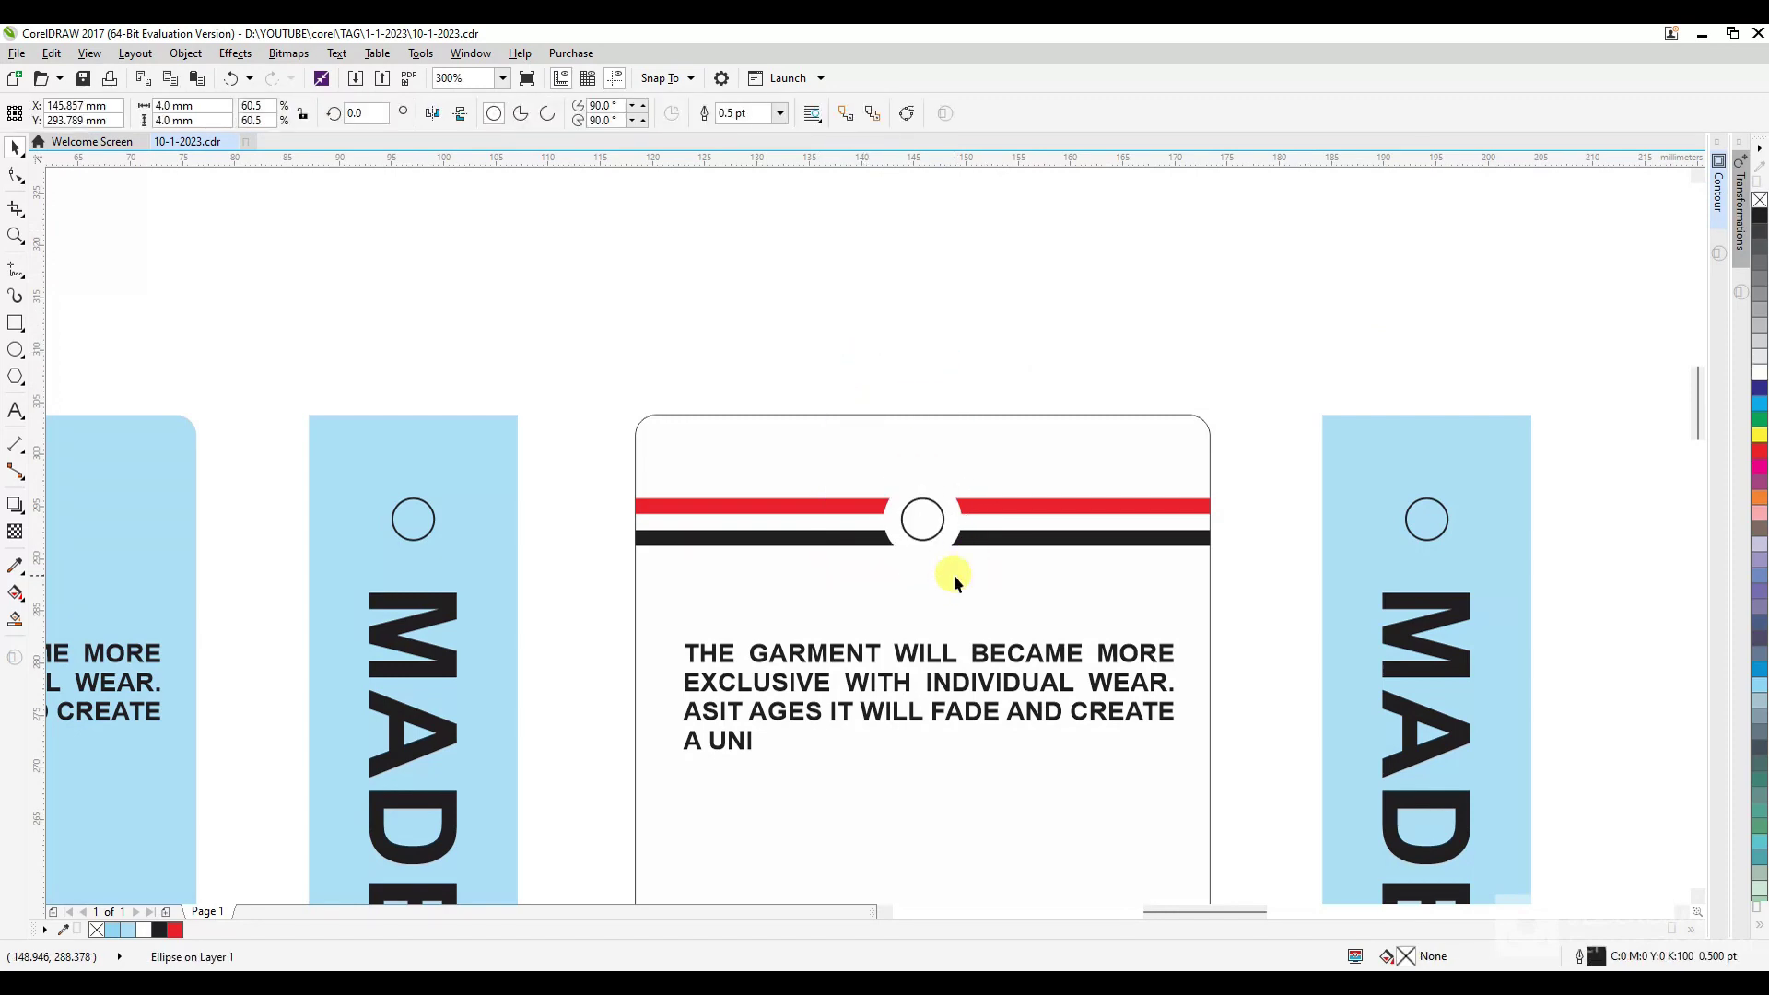
pyautogui.click(905, 265)
pyautogui.scroll(-2, 898, 313)
pyautogui.scroll(-1, 931, 705)
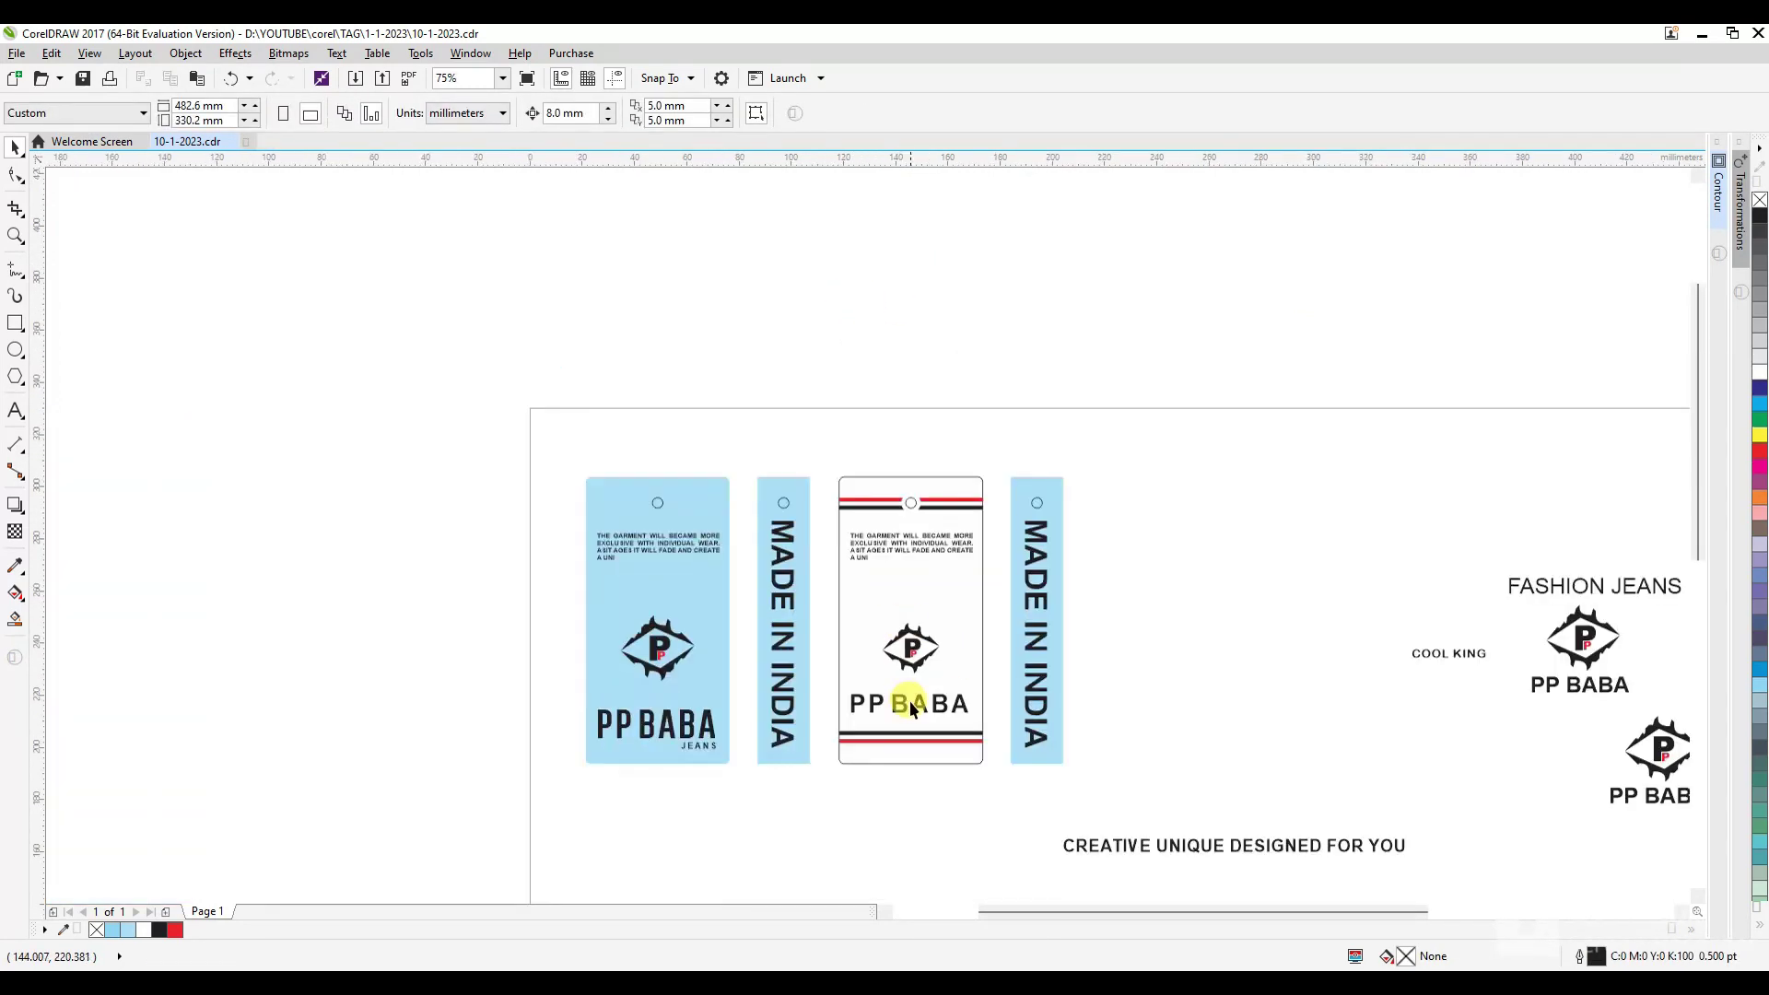
# Move the PP BABA text on the white tag slightly down towards the lower stripes.
pyautogui.scroll(3, 908, 700)
pyautogui.click(919, 823)
pyautogui.moveTo(912, 709); pyautogui.dragTo(916, 727)
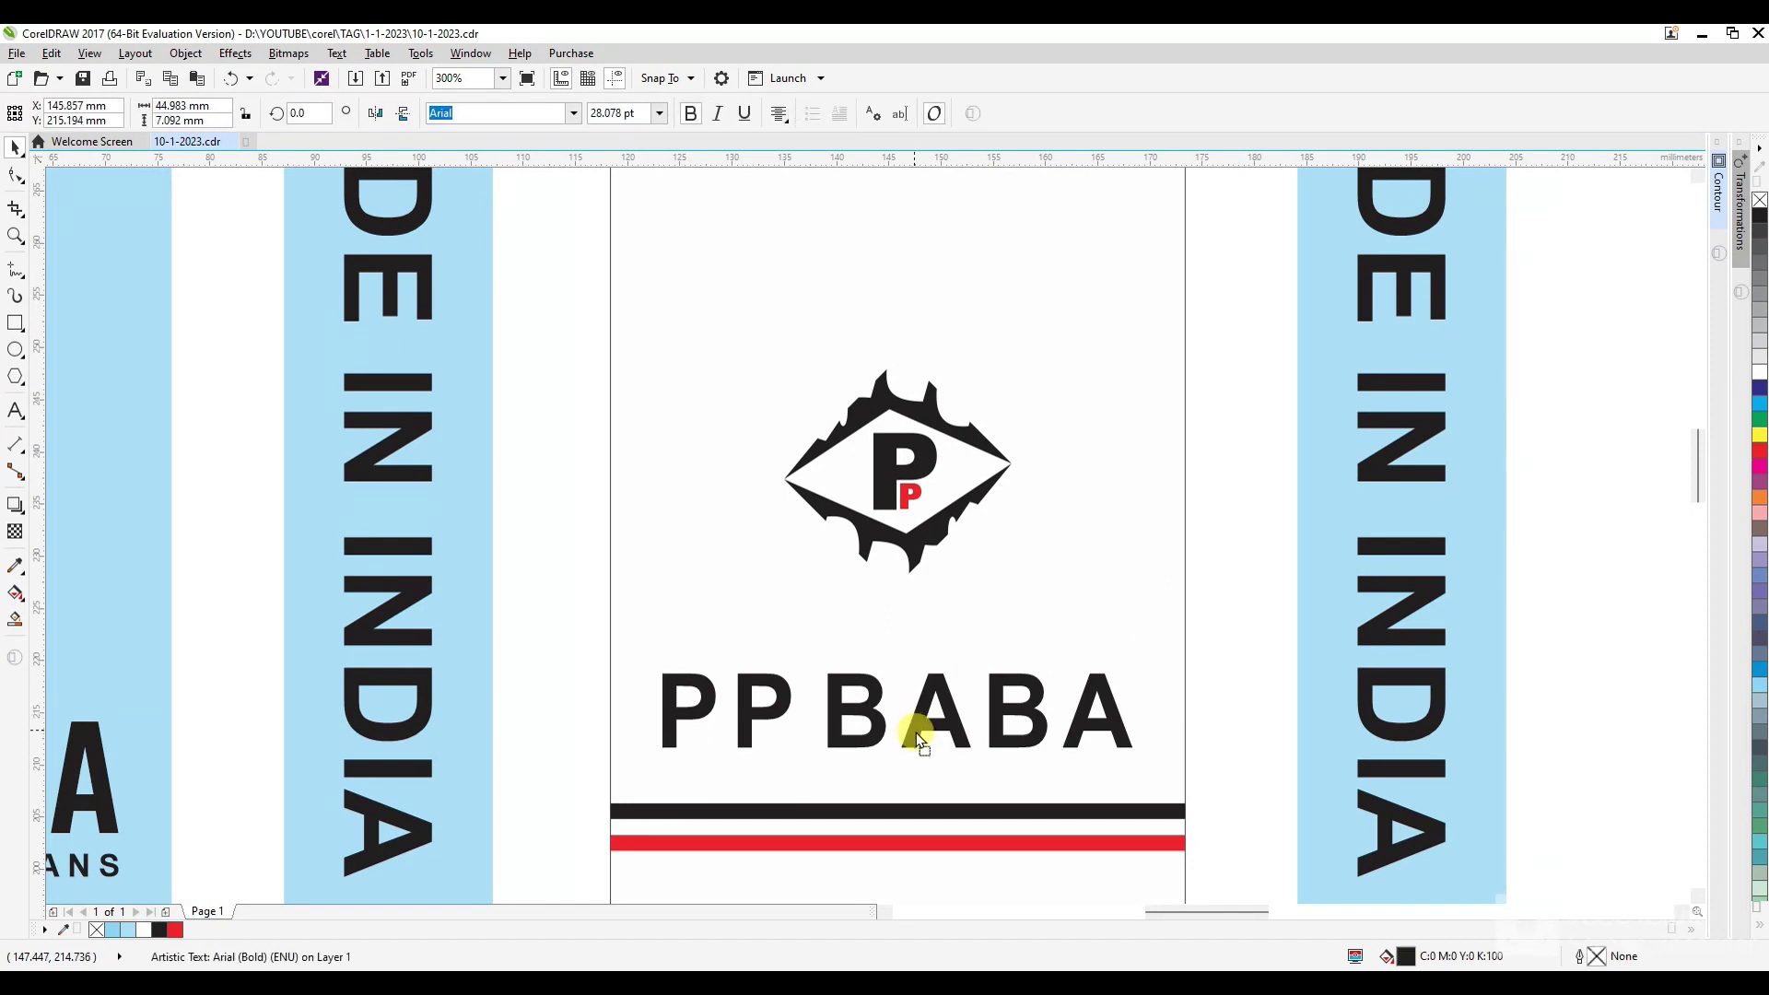
# Scale the white tag's logo down to about 19.6 mm wide and move it closer to the PP BABA text.
pyautogui.moveTo(913, 551); pyautogui.dragTo(1007, 624)
pyautogui.scroll(-2, 867, 658)
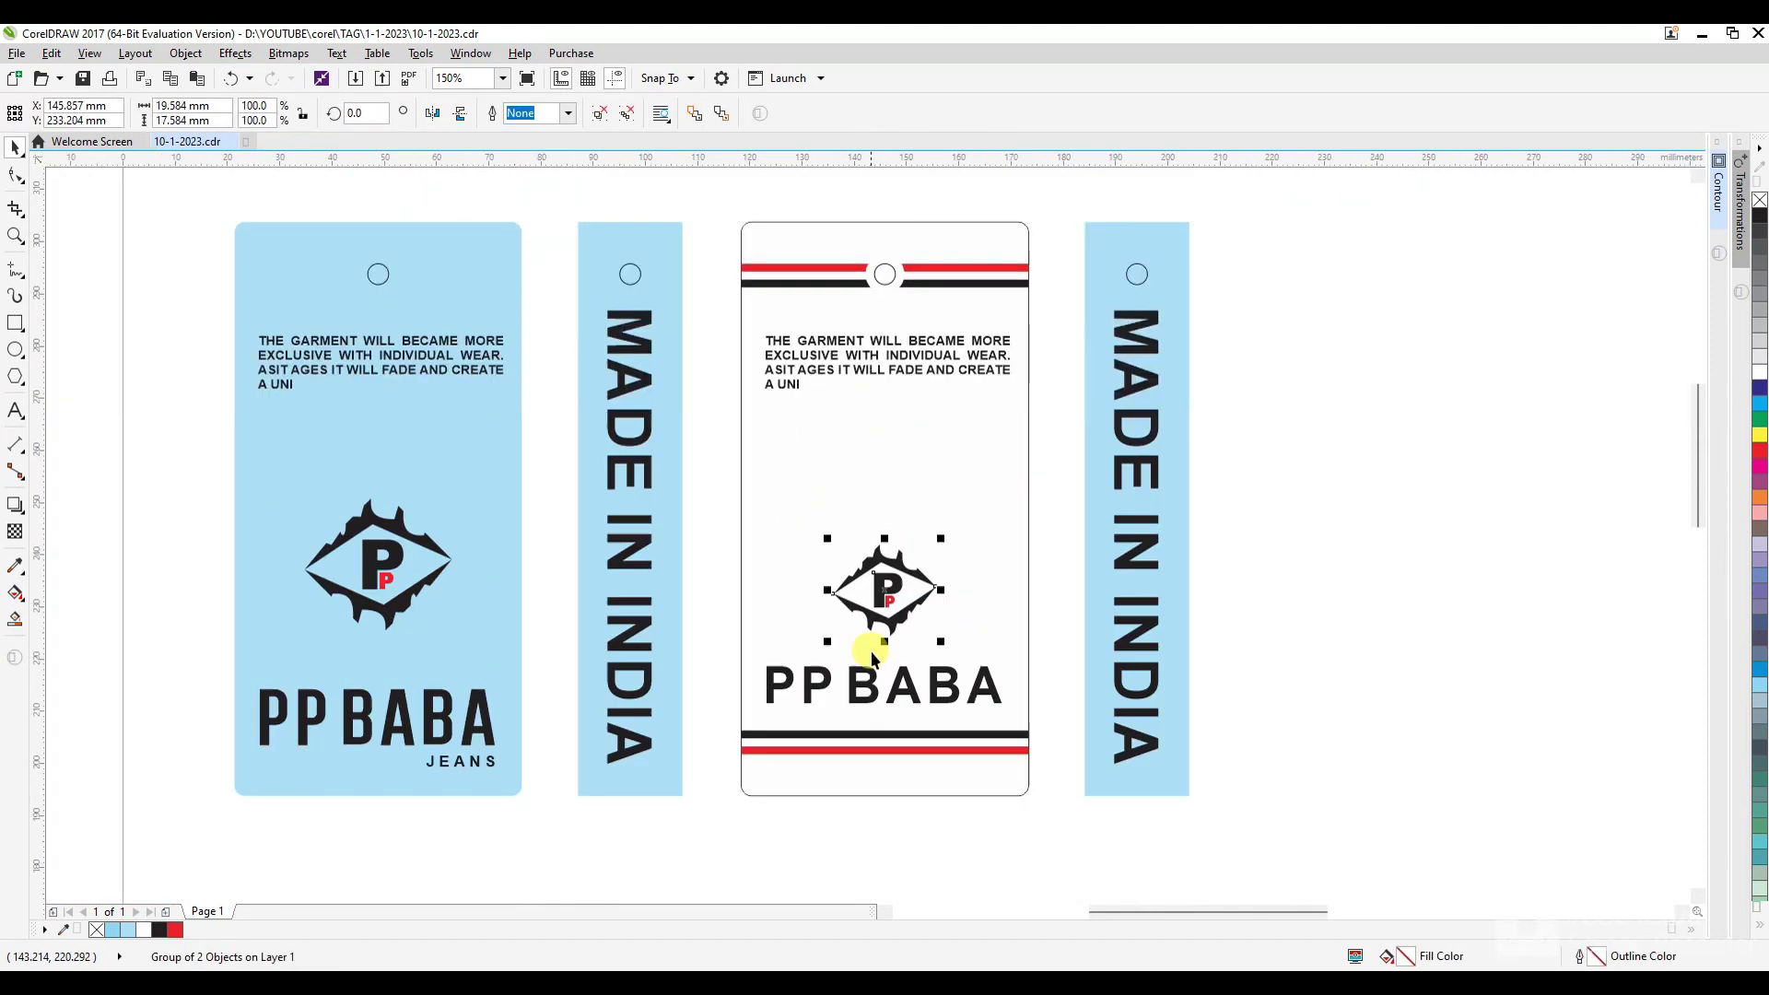
pyautogui.click(912, 369)
pyautogui.click(911, 377)
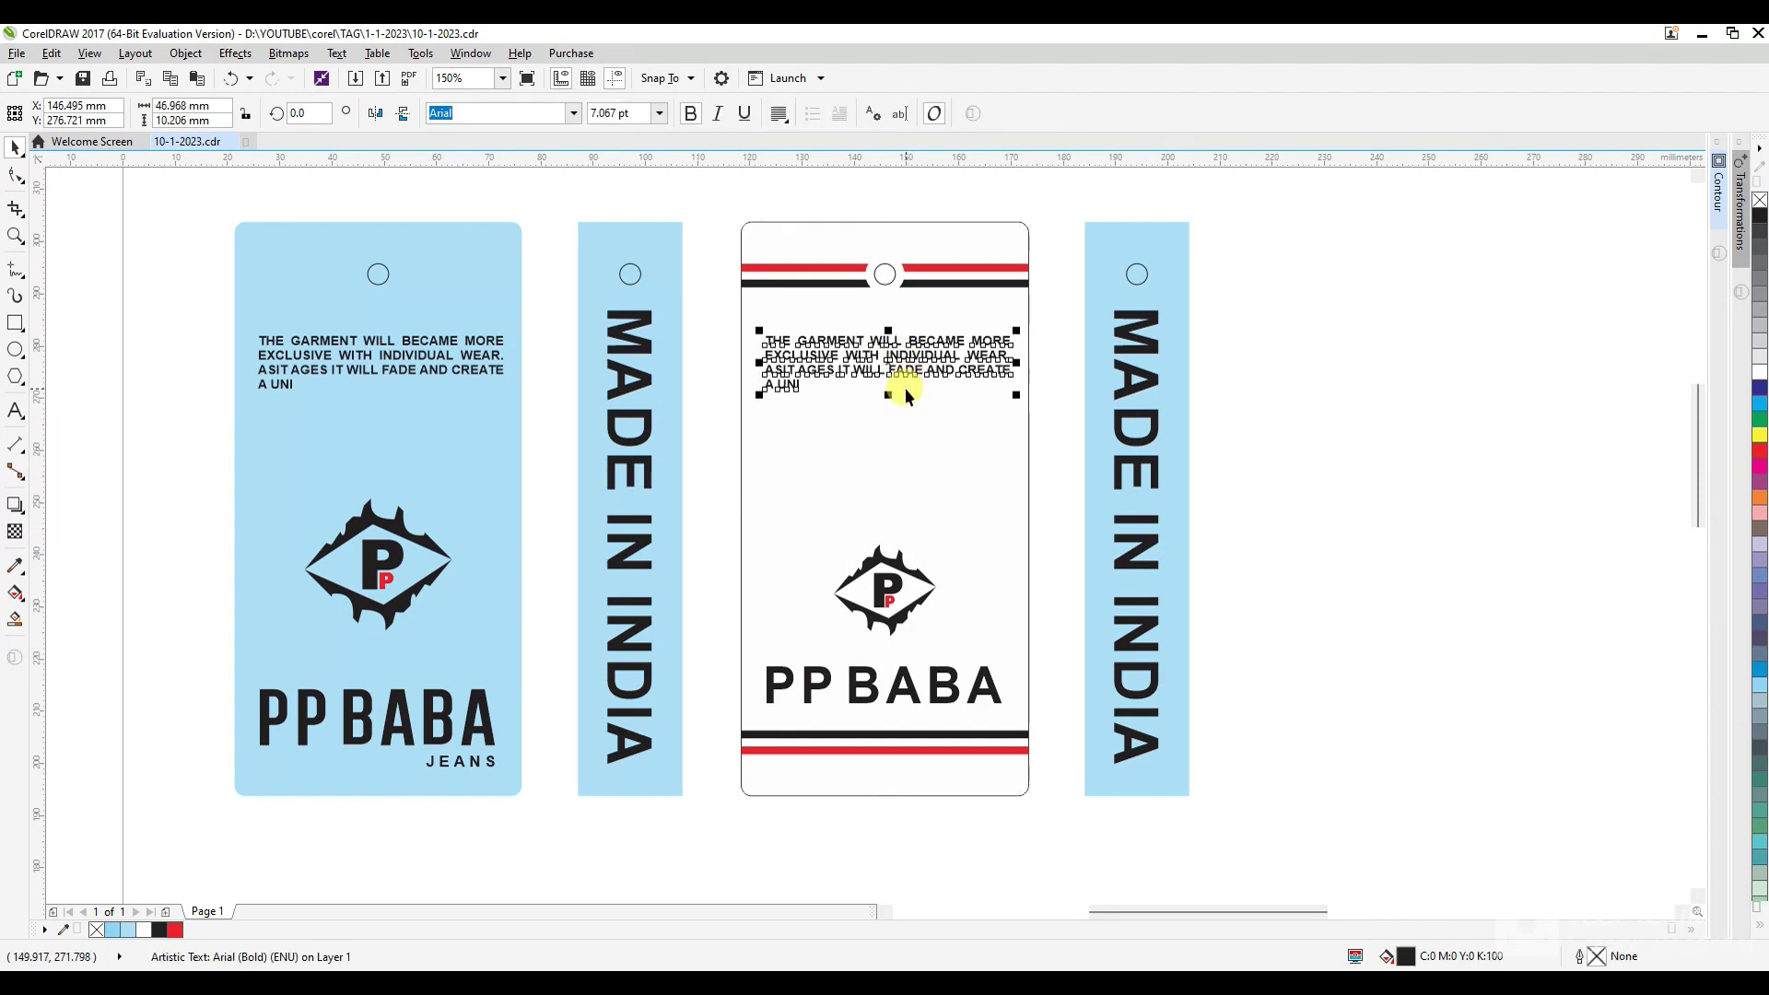
pyautogui.scroll(-1, 1291, 410)
pyautogui.click(1137, 505)
pyautogui.scroll(1, 888, 448)
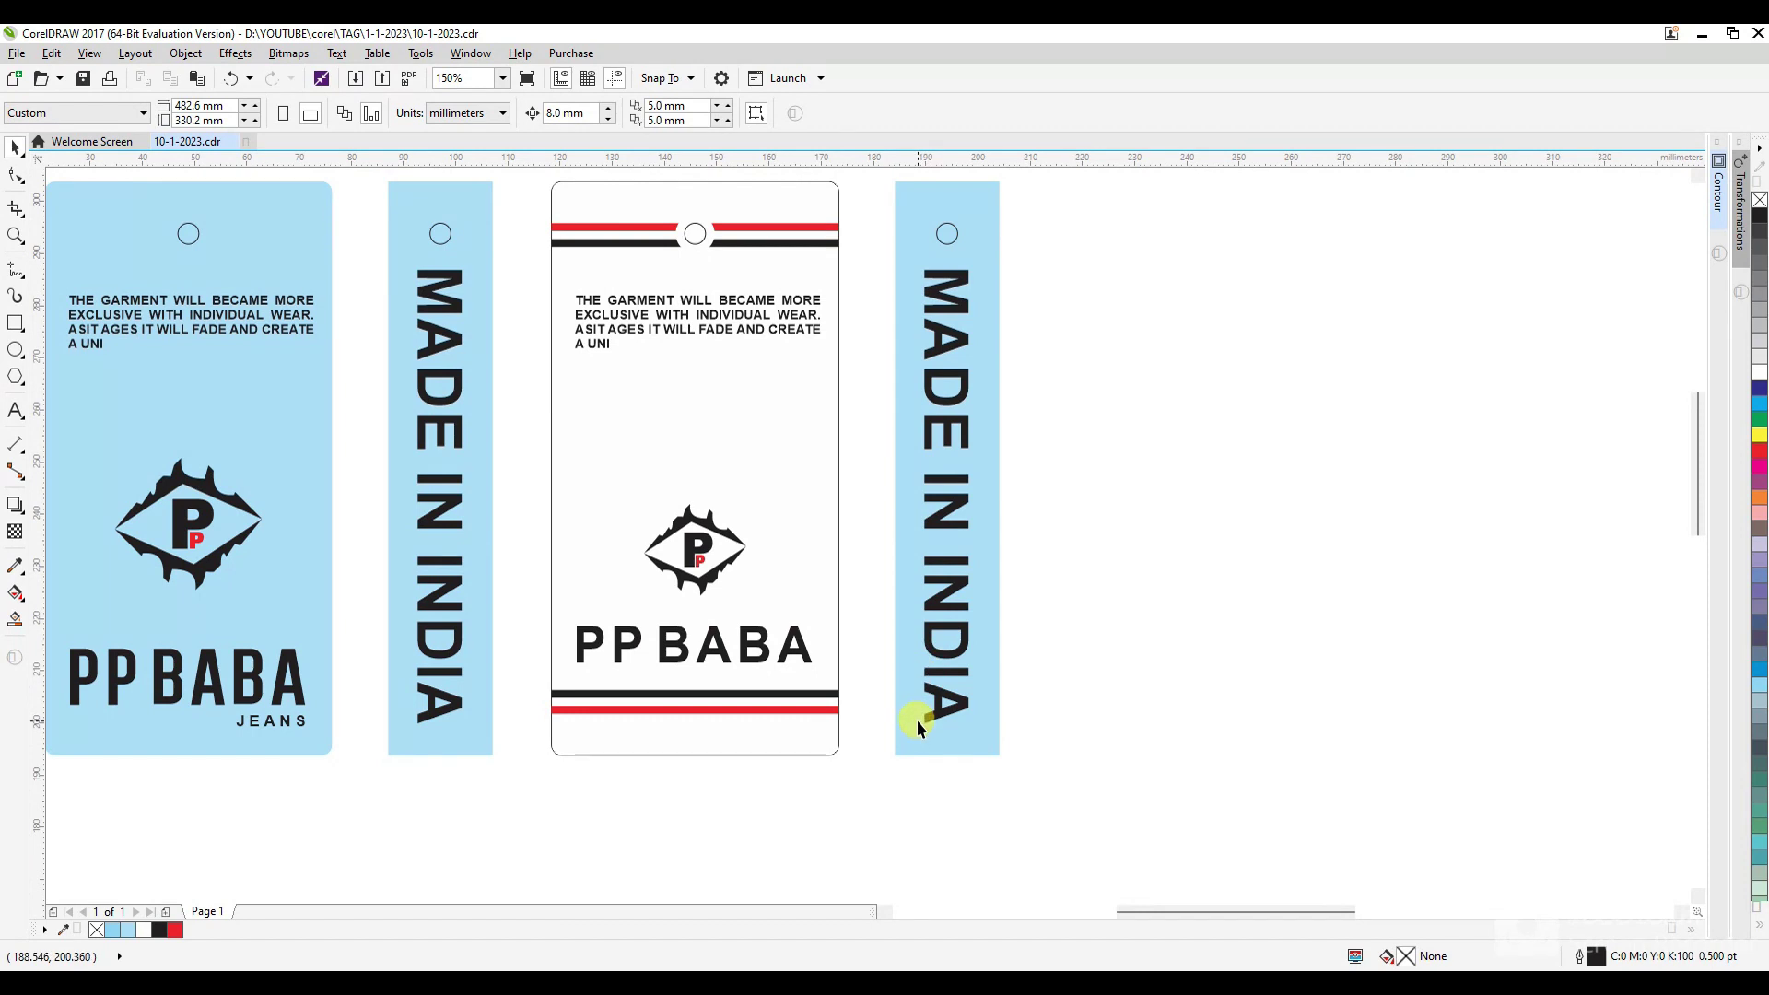
# Duplicate the MADE IN INDIA strip beside the white tag and place the copy to its right.
pyautogui.click(903, 737)
pyautogui.click(1061, 715)
pyautogui.click(946, 713)
pyautogui.moveTo(945, 713); pyautogui.dragTo(1215, 711)
# Move the copied strip's MADE IN INDIA text below the white tag's lower stripes, horizontal, centred, at about 8.6 pt.
pyautogui.keyDown('ctrl'); pyautogui.click(1215, 711); pyautogui.keyUp('ctrl')
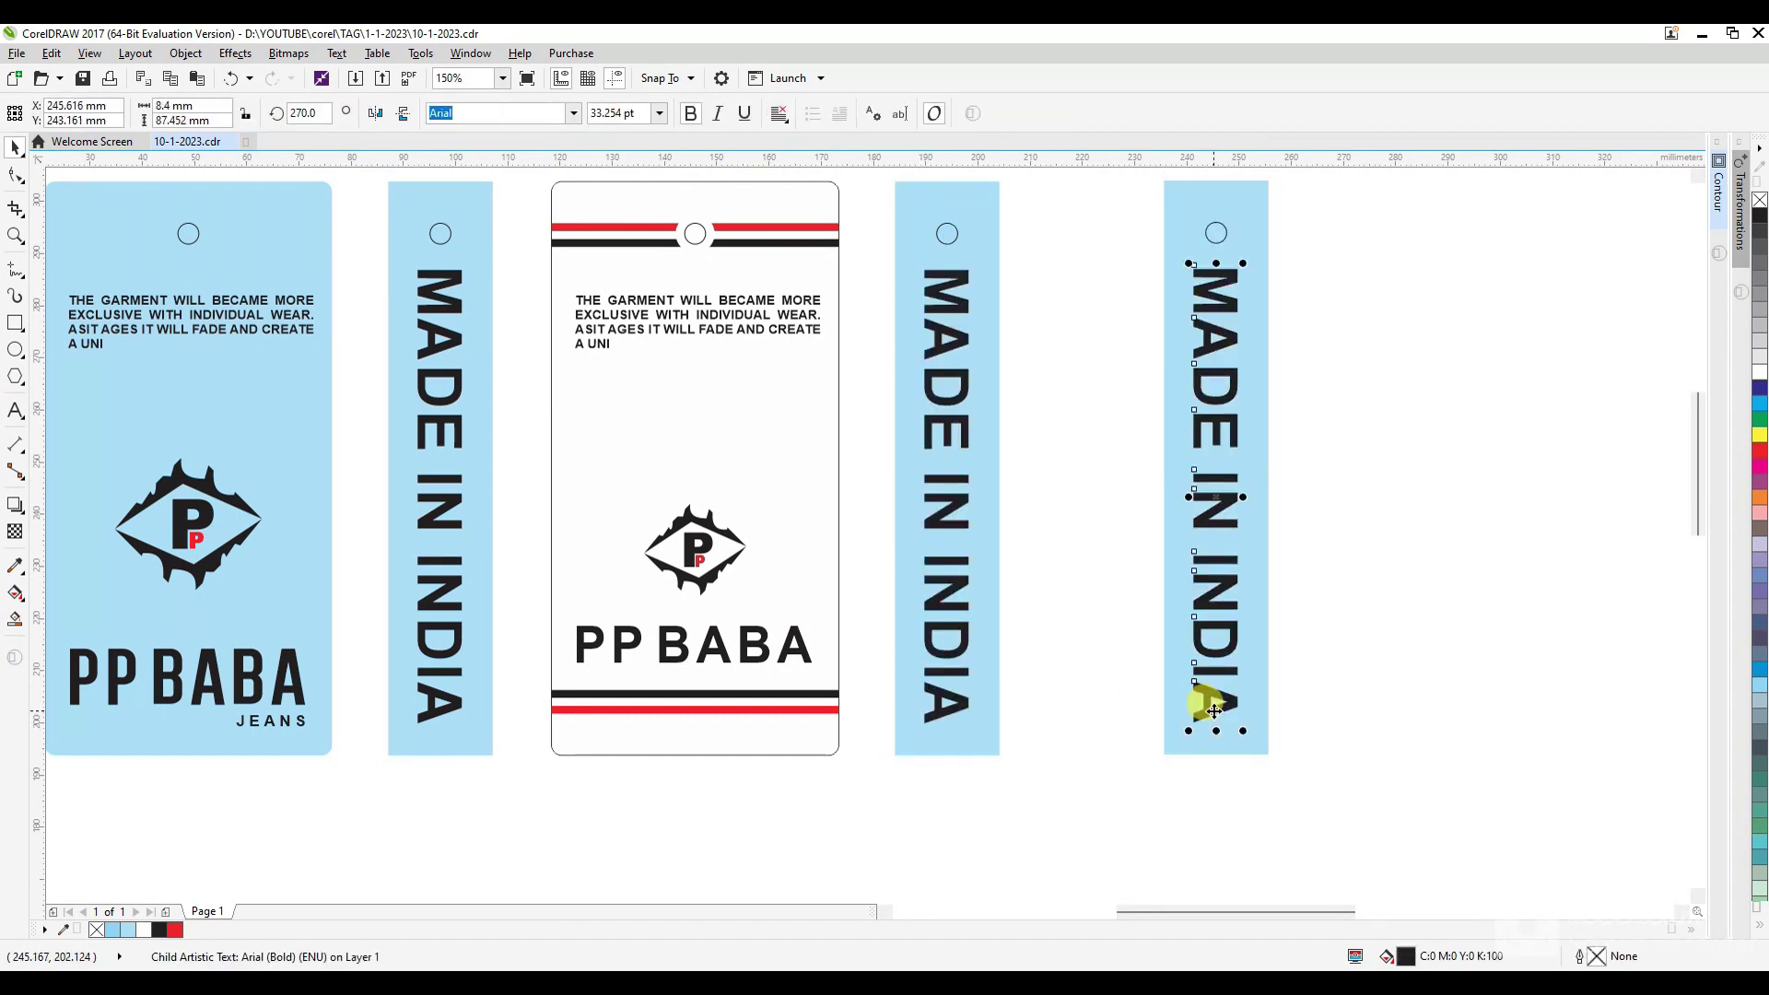
pyautogui.click(1167, 733)
pyautogui.moveTo(1180, 731); pyautogui.dragTo(706, 731)
pyautogui.click(1440, 518)
pyautogui.click(1441, 517)
pyautogui.scroll(1, 705, 731)
pyautogui.keyDown('shift'); pyautogui.click(715, 749); pyautogui.keyUp('shift')
pyautogui.press('c')
pyautogui.click(758, 813)
pyautogui.scroll(1, 746, 736)
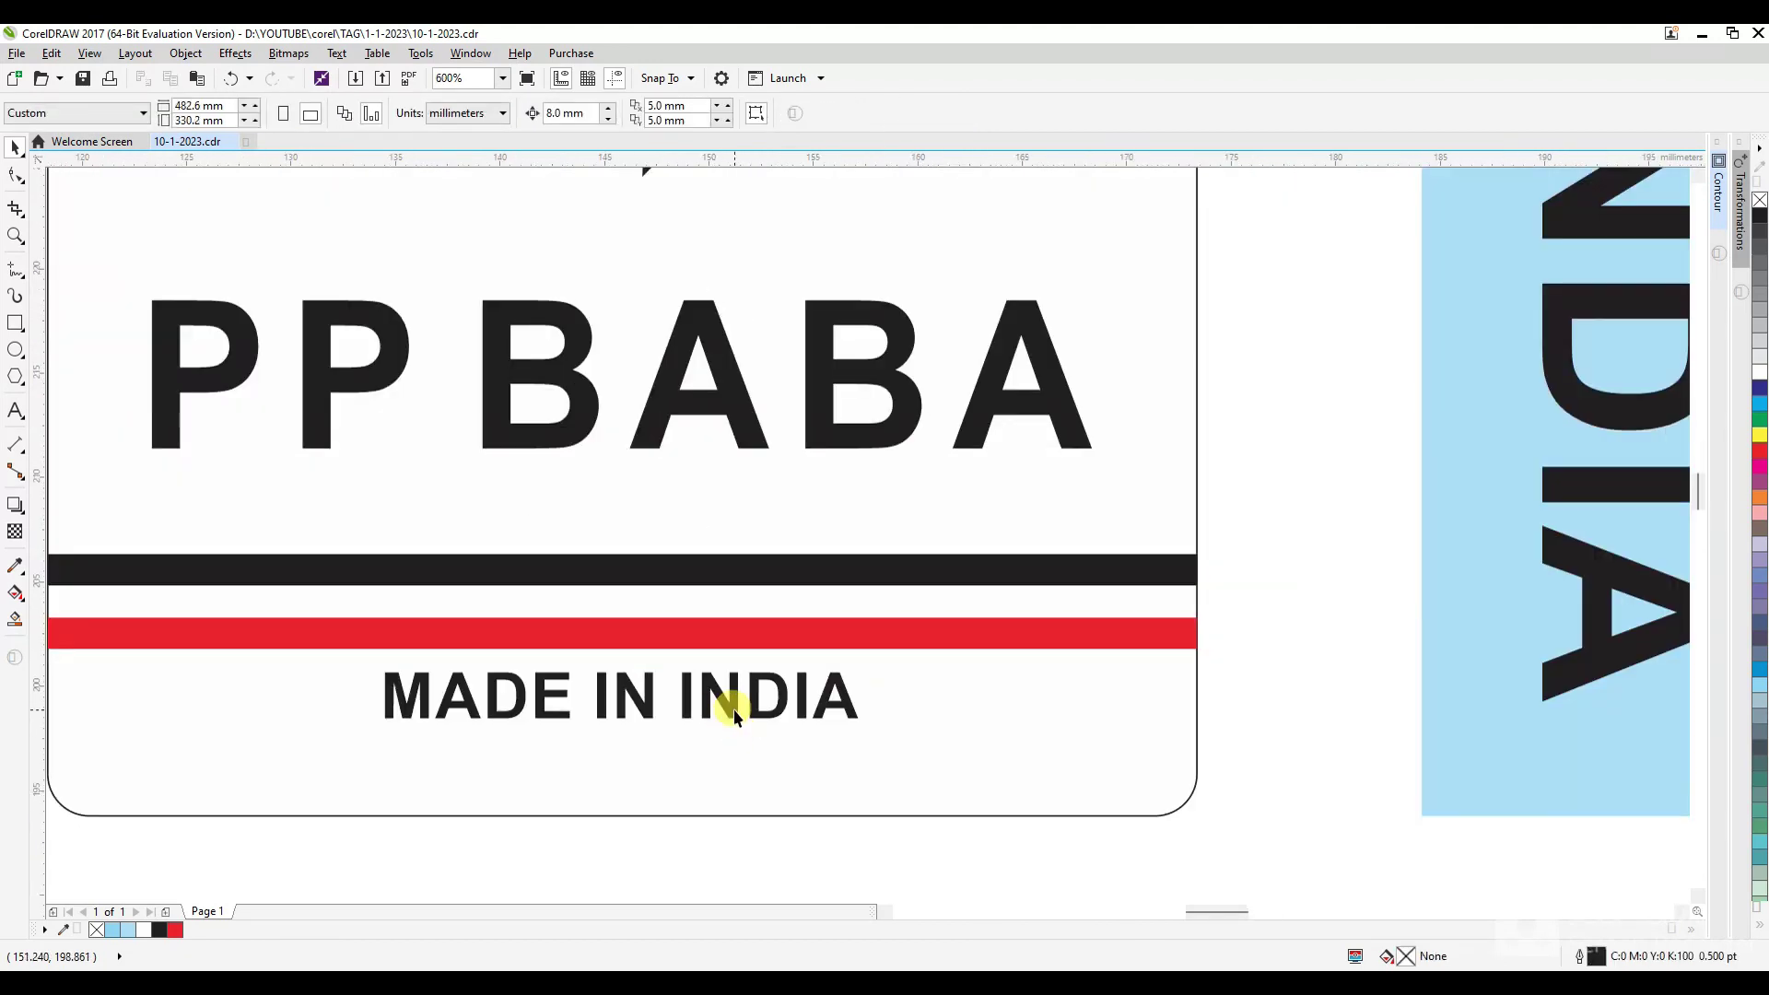
# Try wider letter spacing on the white tag's MADE IN INDIA text.
pyautogui.click(735, 717)
pyautogui.press('F10')
pyautogui.moveTo(857, 724); pyautogui.dragTo(940, 739)
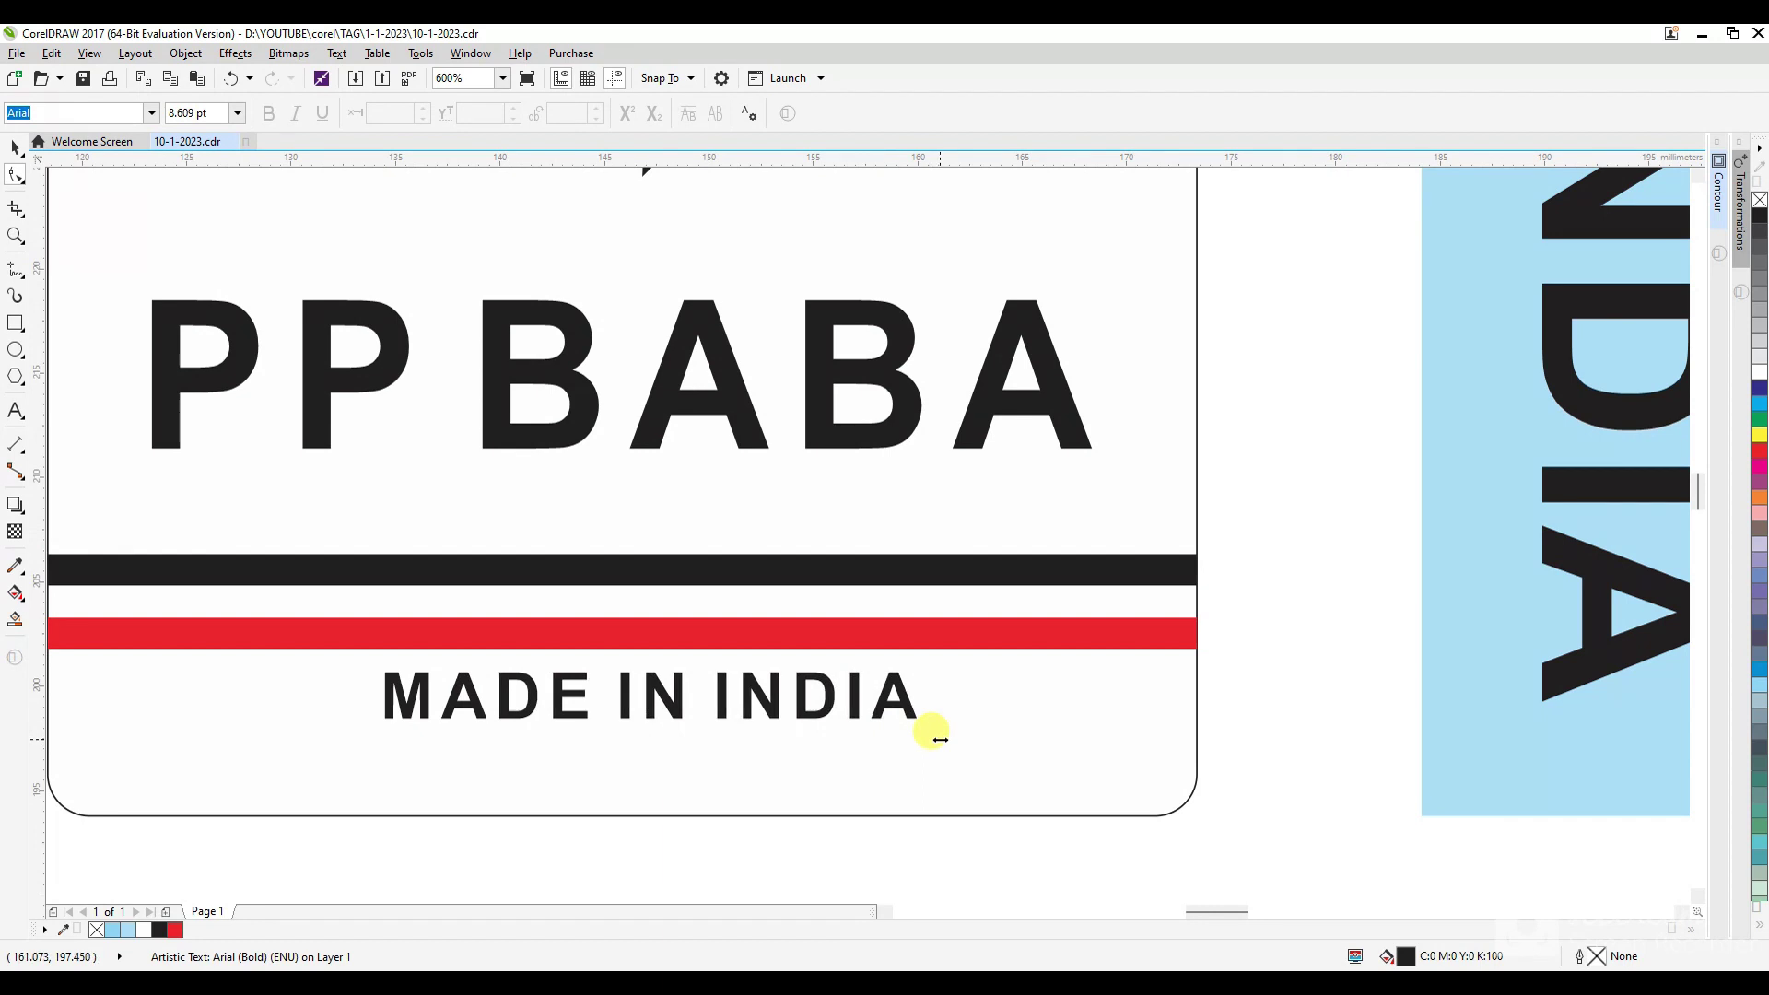
pyautogui.press('space')
pyautogui.hotkey('ctrl', 'z')
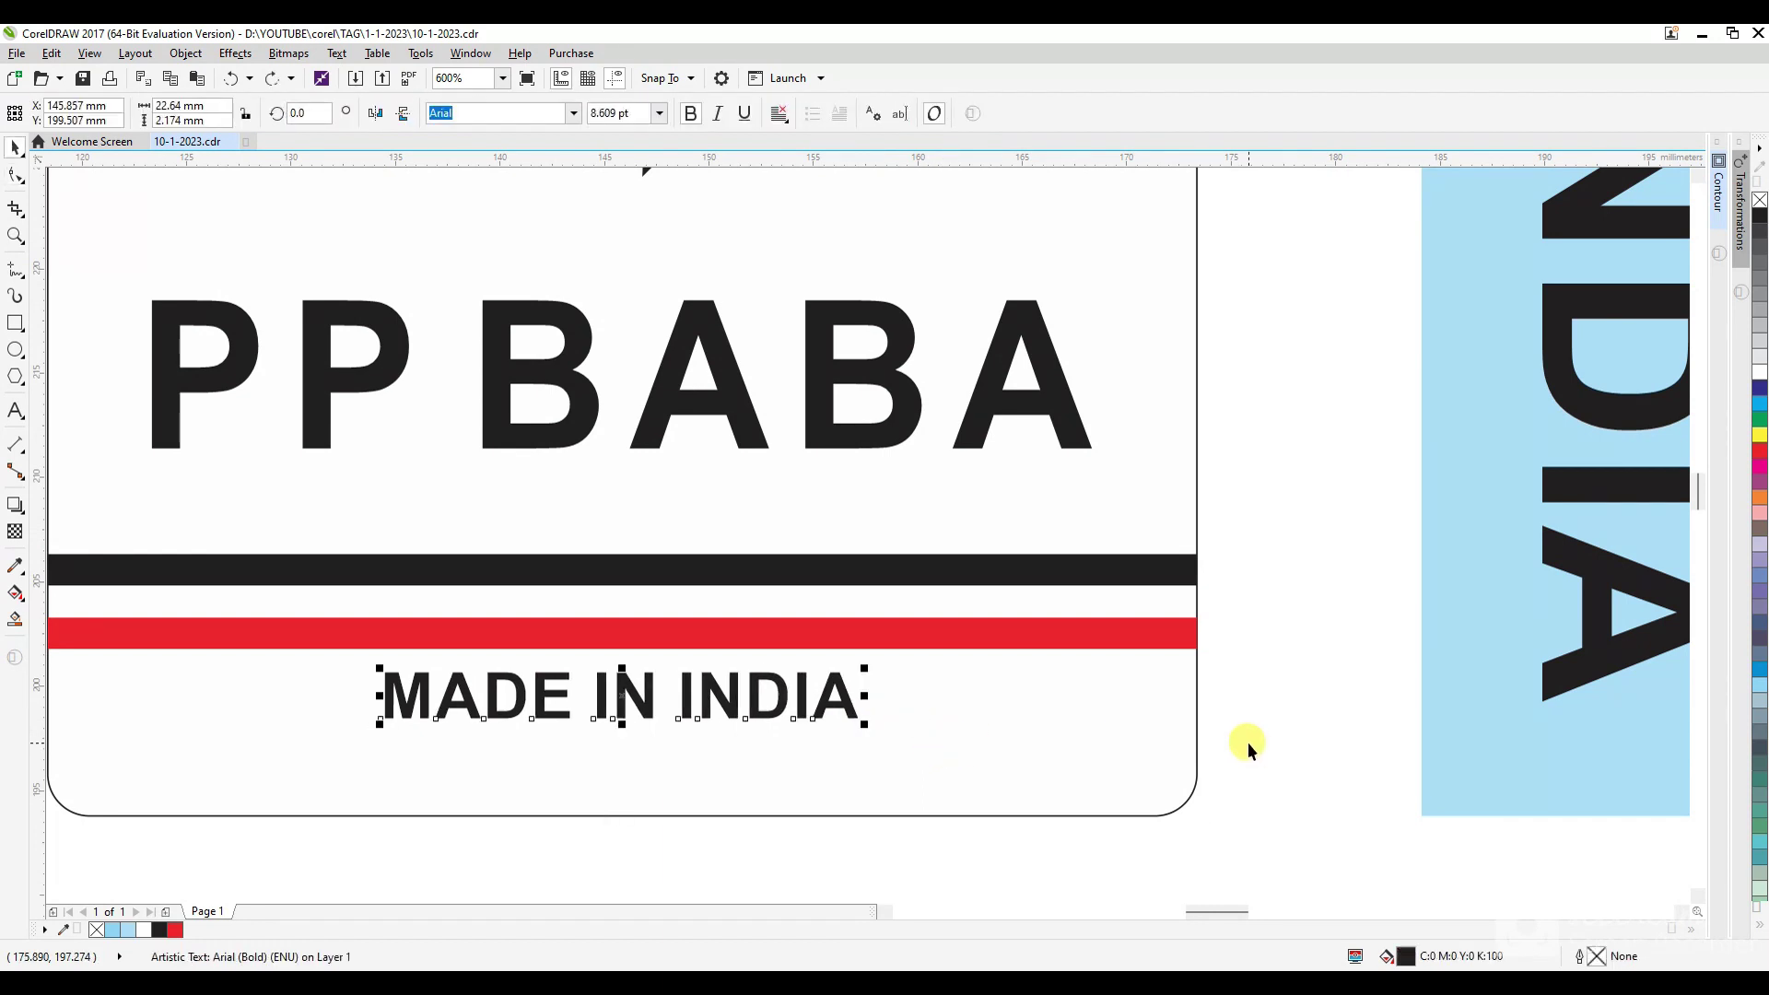
pyautogui.press('Escape')
# Delete the light blue MADE IN INDIA strip to the right of the white tag.
pyautogui.press('F4')
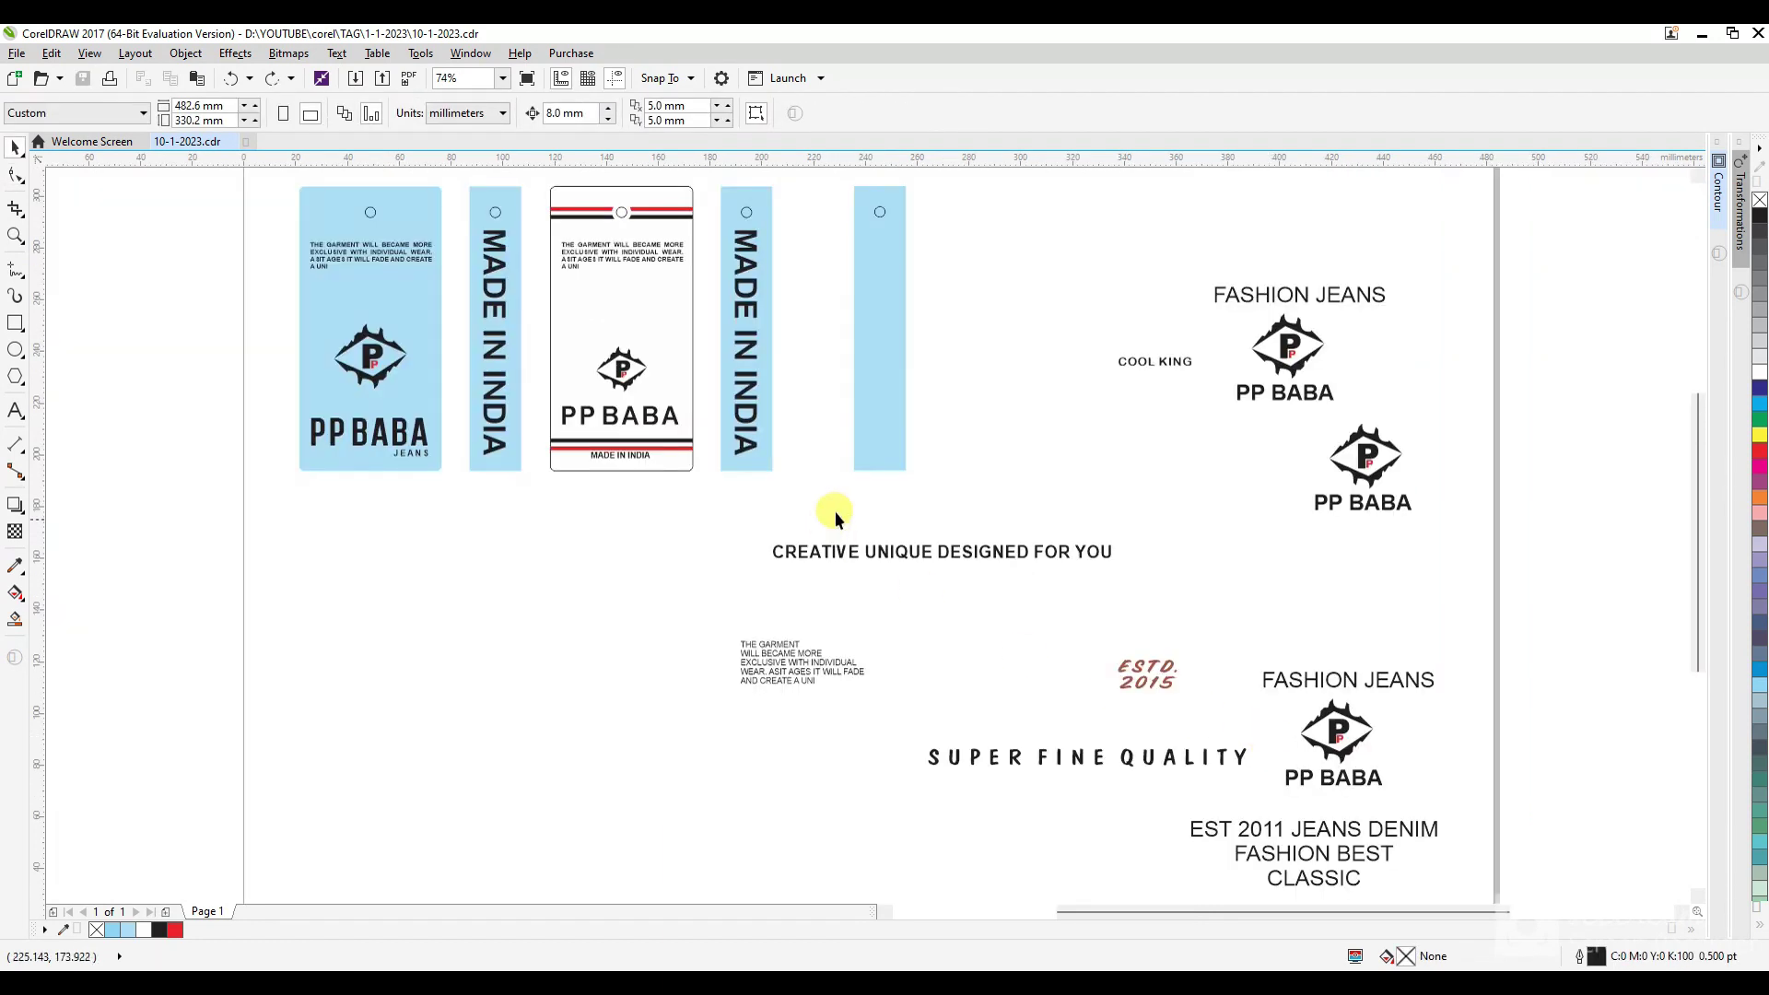
pyautogui.moveTo(676, 173); pyautogui.dragTo(810, 485)
pyautogui.press('Delete')
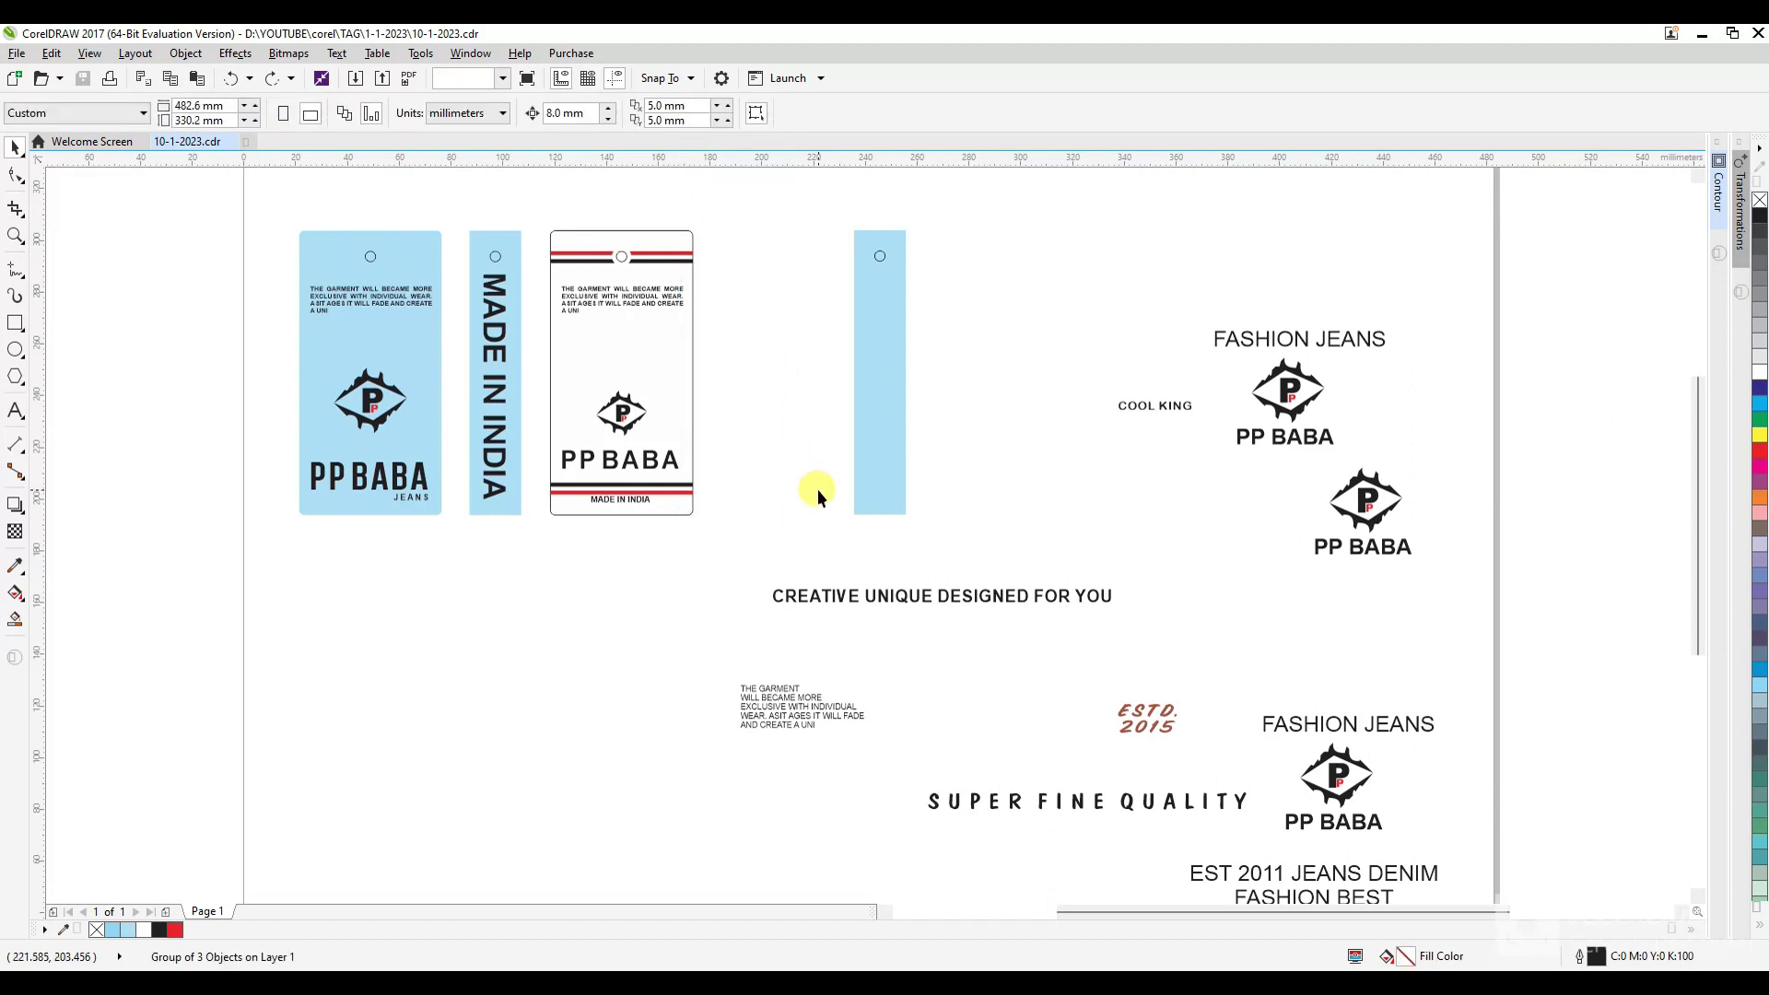
# Move the blank light blue strip next to the white tag's right side, level with the tag.
pyautogui.scroll(2, 918, 442)
pyautogui.moveTo(1169, 738); pyautogui.dragTo(921, 93)
pyautogui.moveTo(1074, 439); pyautogui.dragTo(855, 452)
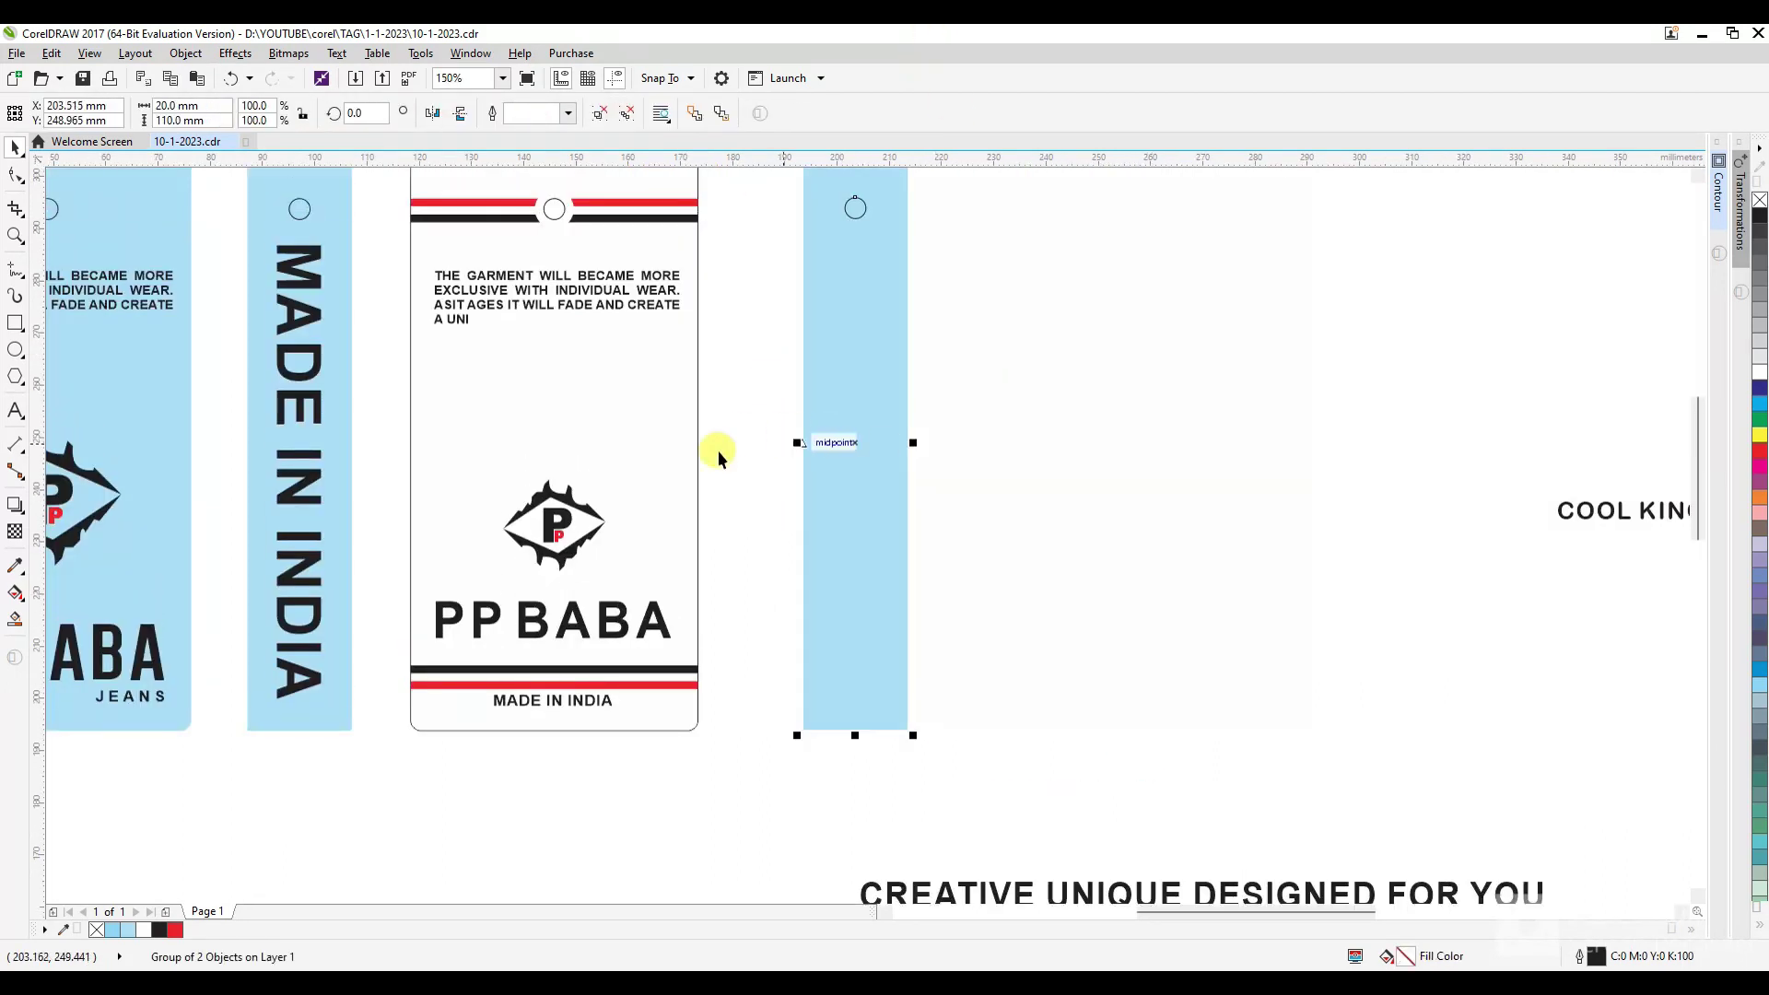
pyautogui.keyDown('shift'); pyautogui.click(587, 426); pyautogui.keyUp('shift')
pyautogui.press('c')
pyautogui.click(917, 527)
# Shorten the blank strip from its lower end to about 97.6 mm high, close beside the white tag.
pyautogui.scroll(2, 519, 660)
pyautogui.click(556, 703)
pyautogui.moveTo(564, 704); pyautogui.dragTo(1036, 639)
pyautogui.click(1026, 576)
pyautogui.click(910, 733)
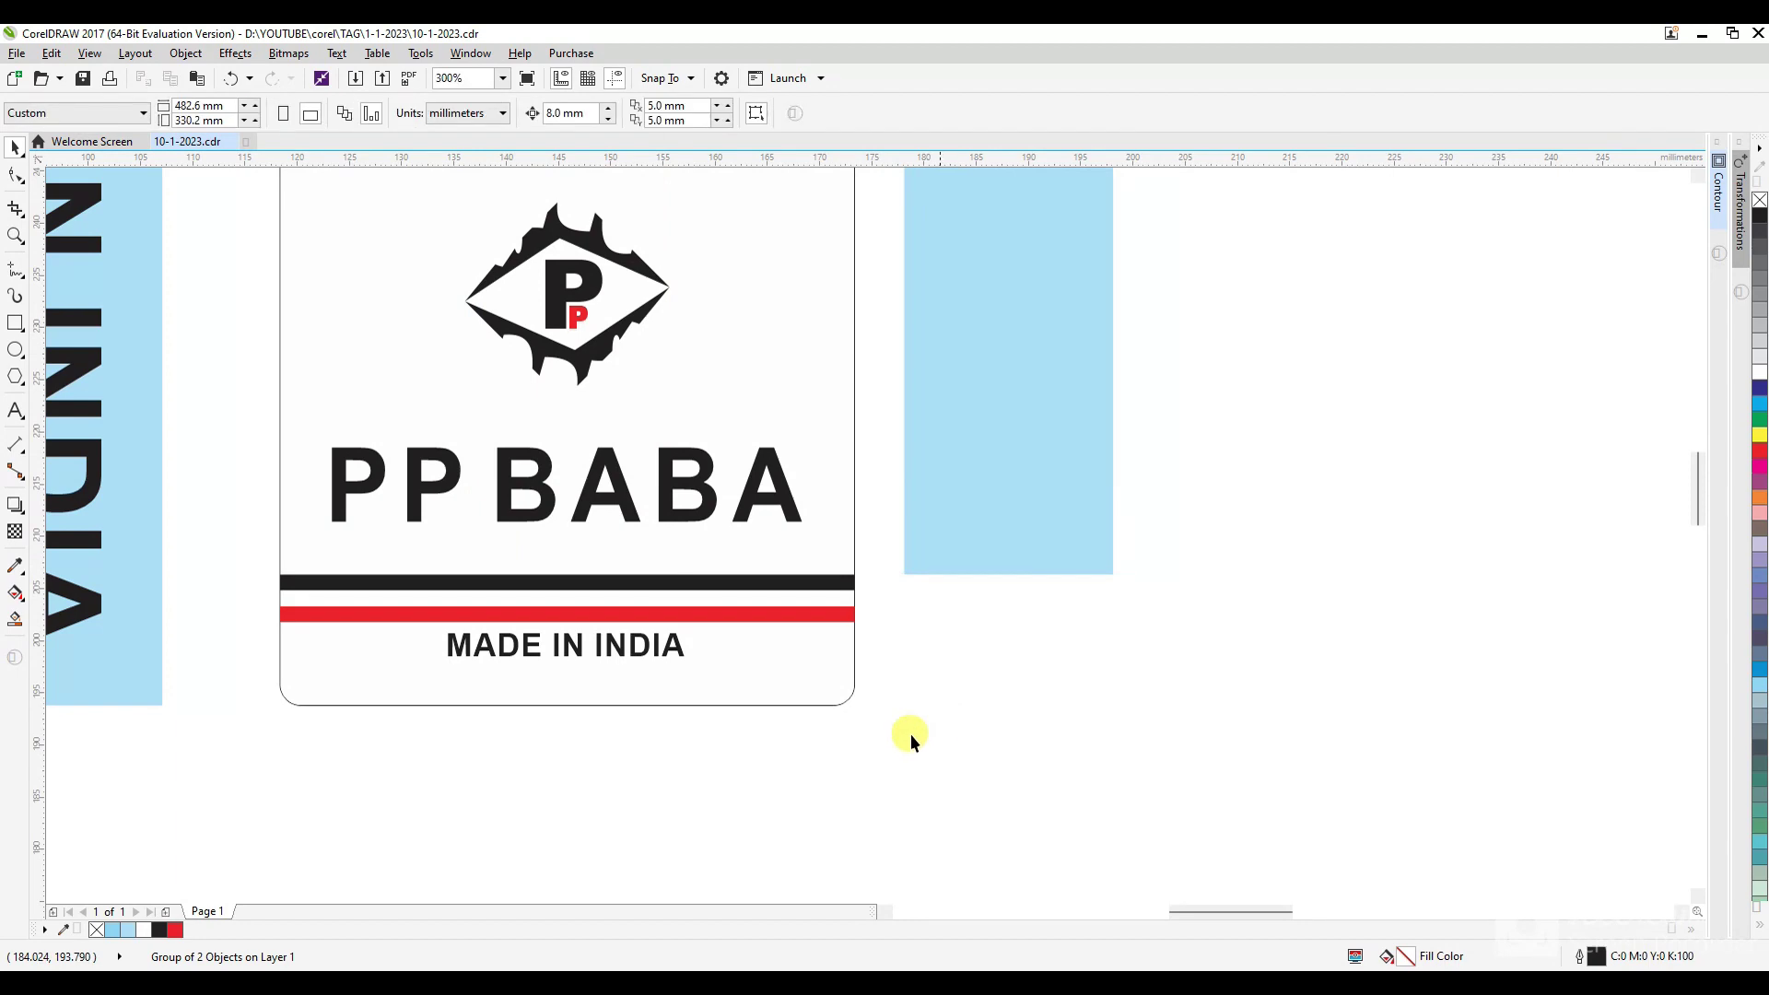
pyautogui.scroll(-1, 846, 733)
pyautogui.scroll(1, 917, 394)
pyautogui.scroll(-1, 933, 360)
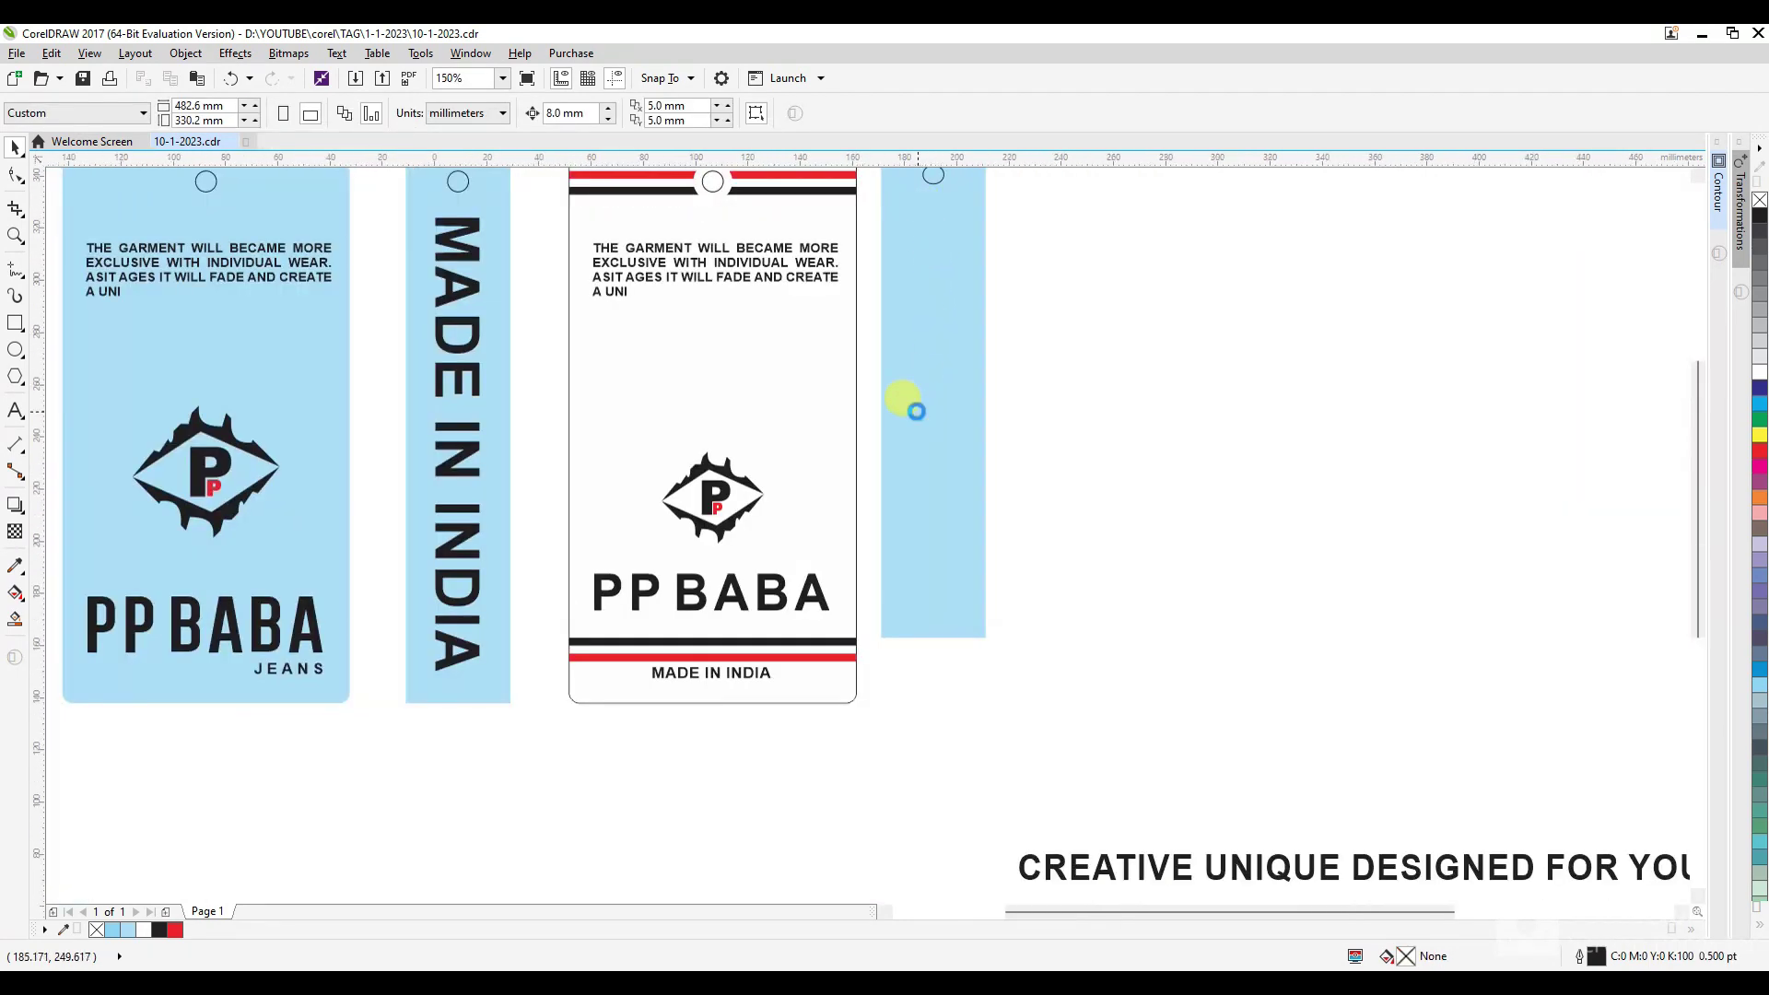
# Replace the blank strip's hole with a copy of the white tag's hole, centred across the strip.
pyautogui.scroll(2, 912, 387)
pyautogui.keyDown('ctrl'); pyautogui.click(931, 316); pyautogui.keyUp('ctrl')
pyautogui.press('Delete')
pyautogui.rightClick(873, 257)
pyautogui.moveTo(711, 325); pyautogui.dragTo(1065, 370)
pyautogui.keyDown('shift'); pyautogui.click(912, 299); pyautogui.keyUp('shift')
pyautogui.press('Down')
pyautogui.click(1065, 369)
# Copy the white tag's PP BABA text, rotate it to 270 degrees and centre it on the blank strip.
pyautogui.moveTo(780, 738); pyautogui.dragTo(1020, 715)
pyautogui.rightClick(1050, 571)
pyautogui.click(1039, 561)
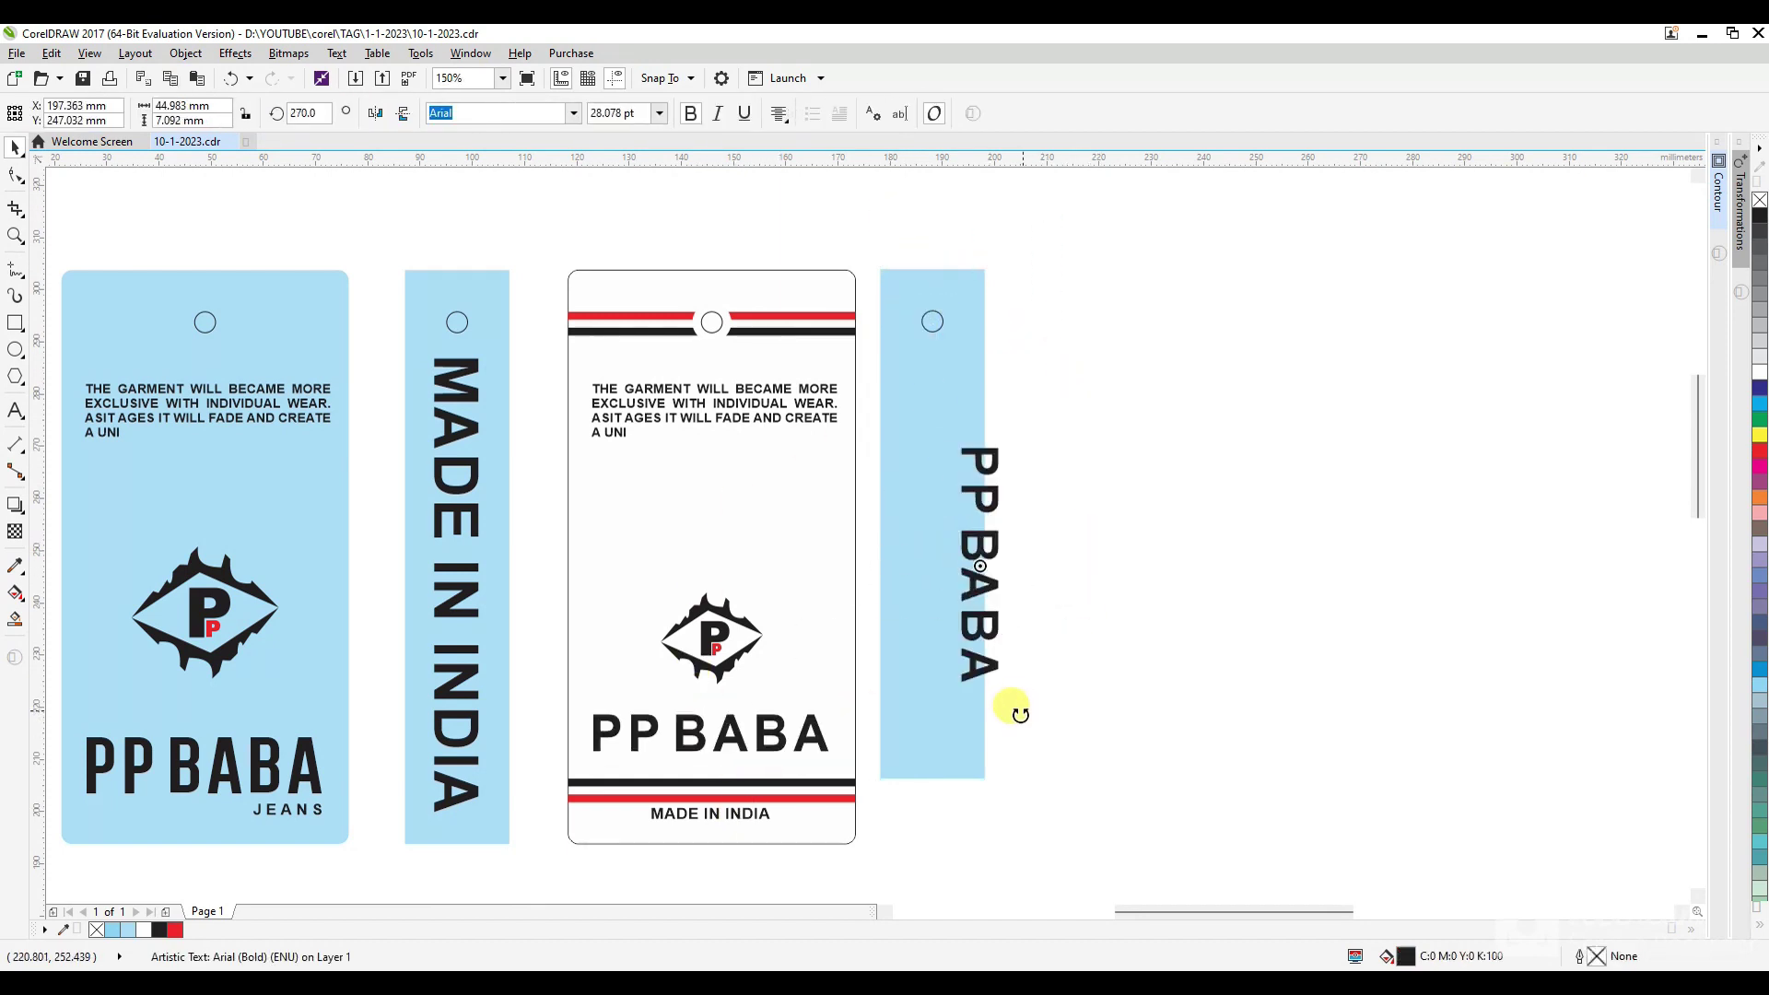
pyautogui.keyDown('shift'); pyautogui.click(969, 722); pyautogui.keyUp('shift')
pyautogui.press('c')
pyautogui.press('e')
pyautogui.click(1041, 715)
pyautogui.click(951, 634)
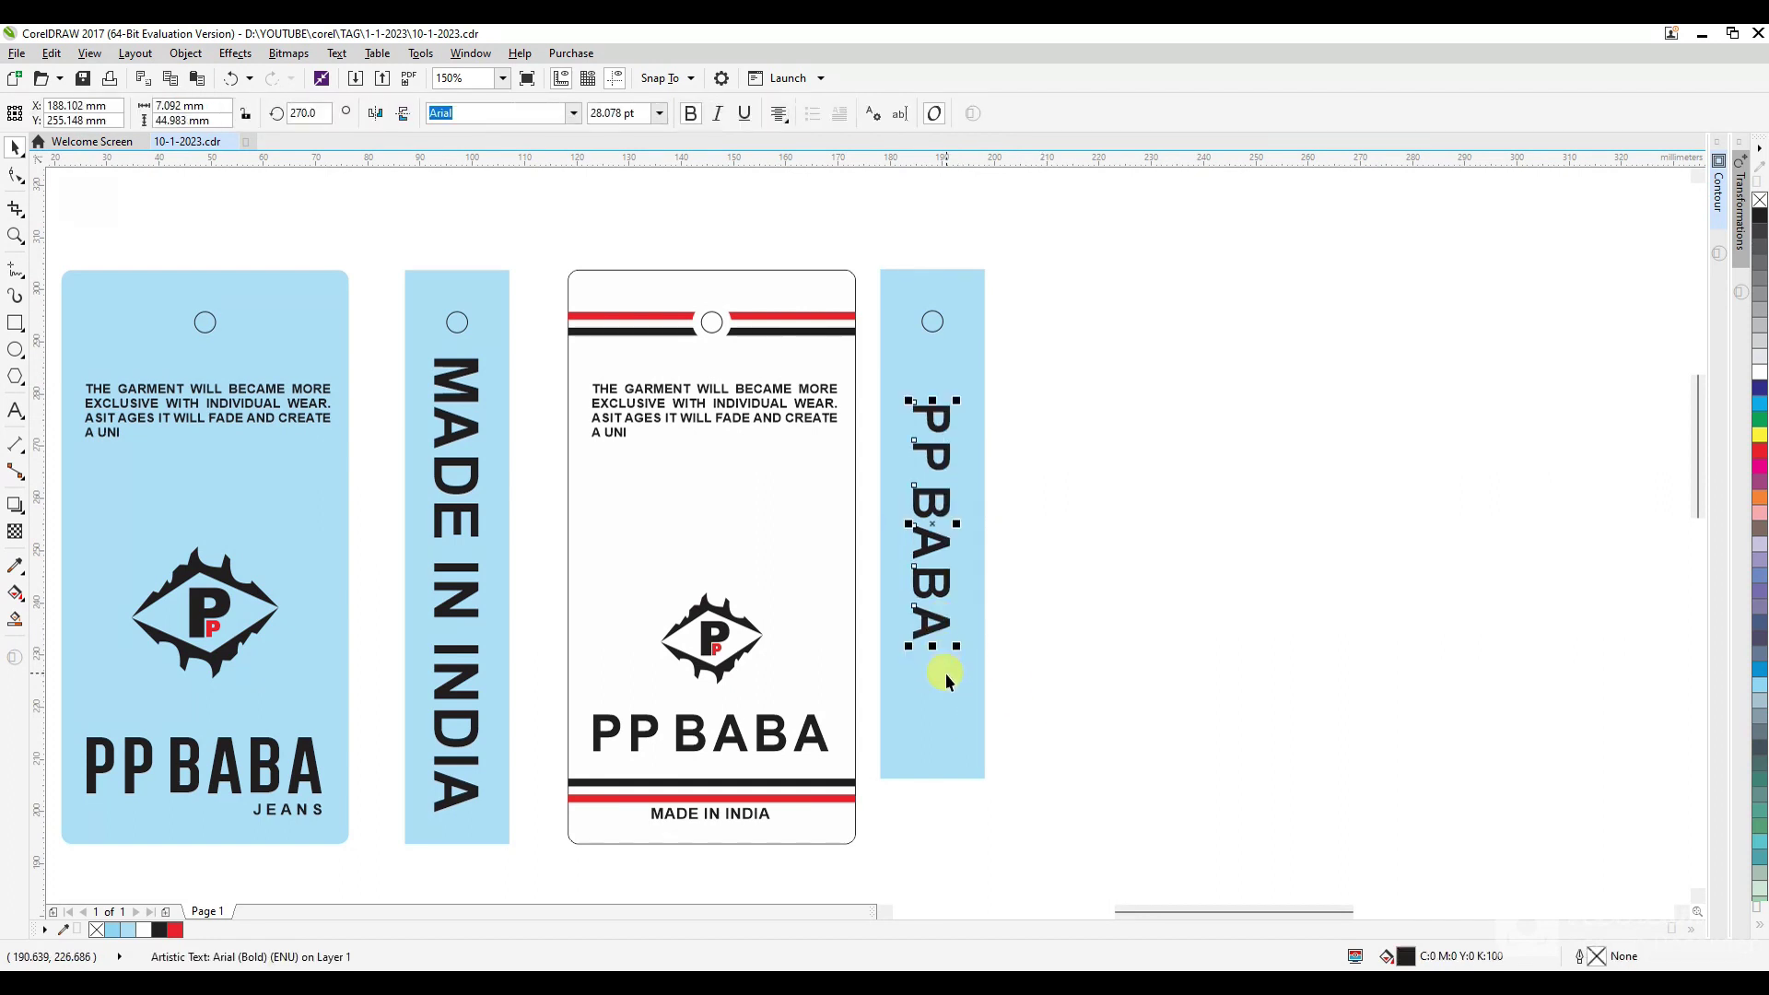
pyautogui.moveTo(958, 643); pyautogui.dragTo(976, 715)
pyautogui.hotkey('ctrl', 'z')
pyautogui.click(943, 625)
pyautogui.hotkey('ctrl', 'z')
# Enlarge the strip's PP BABA text to about 46.2 pt so it fills the space below the hole.
pyautogui.moveTo(958, 645); pyautogui.dragTo(987, 719)
pyautogui.moveTo(914, 409); pyautogui.dragTo(892, 363)
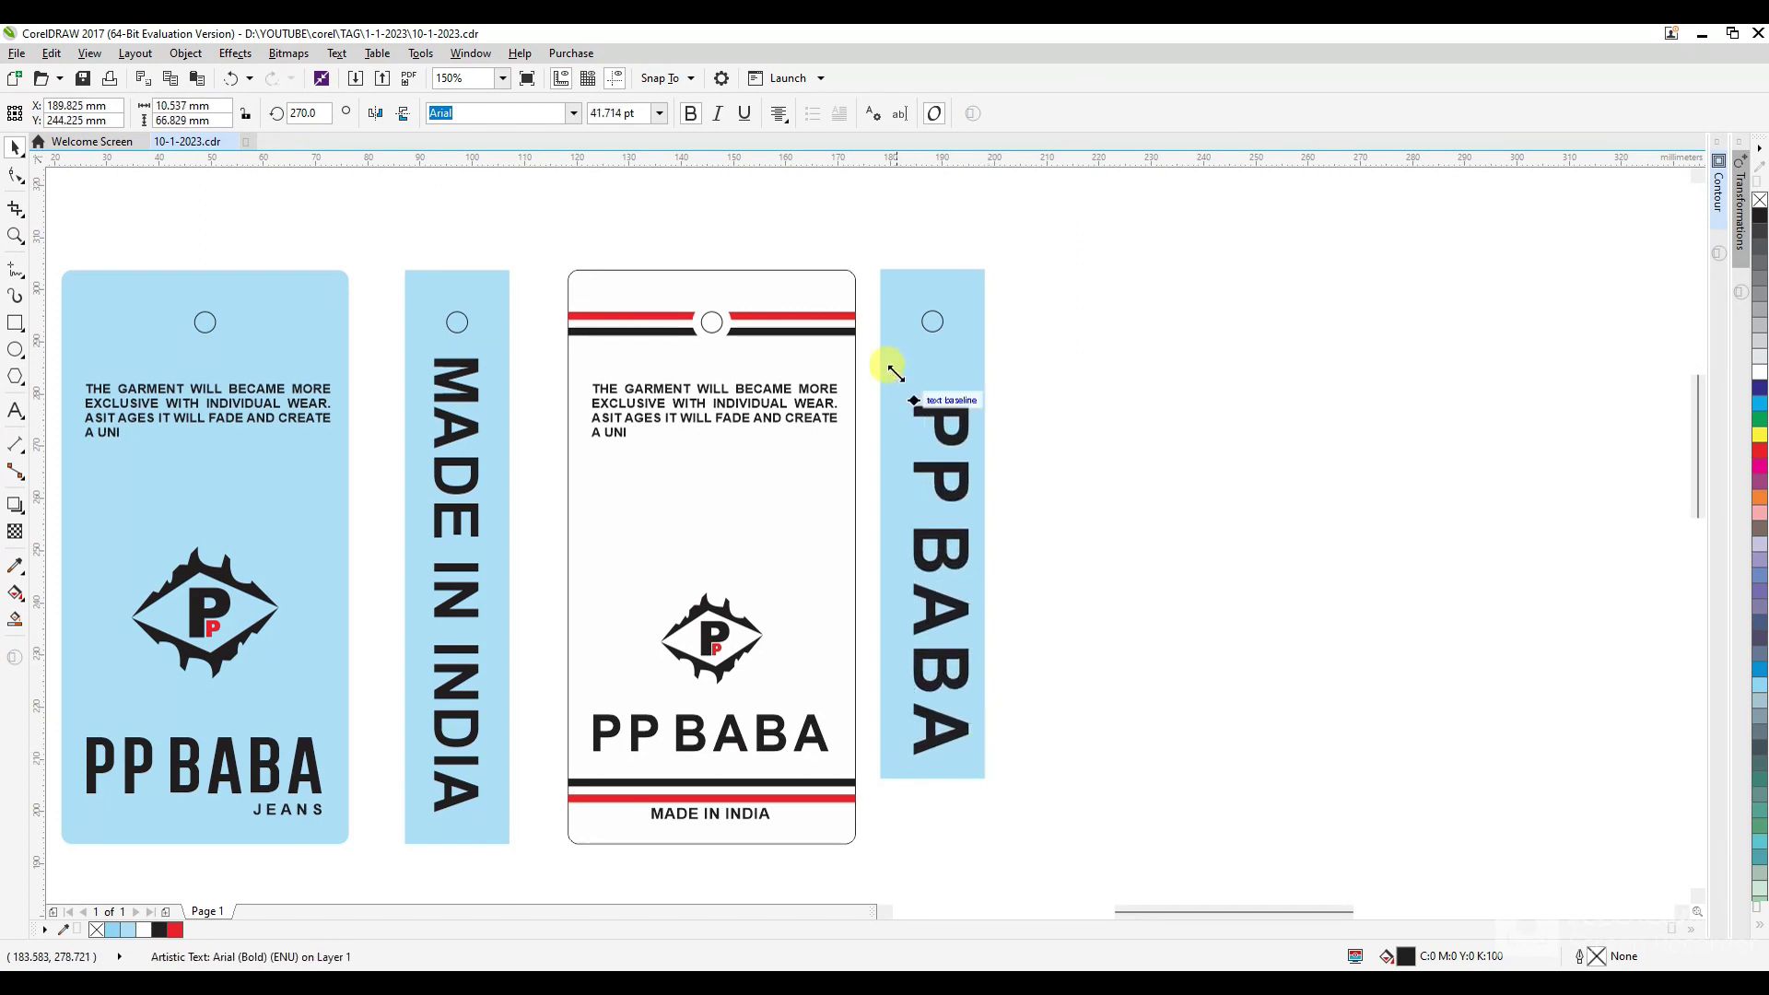
pyautogui.click(885, 463)
pyautogui.click(1103, 501)
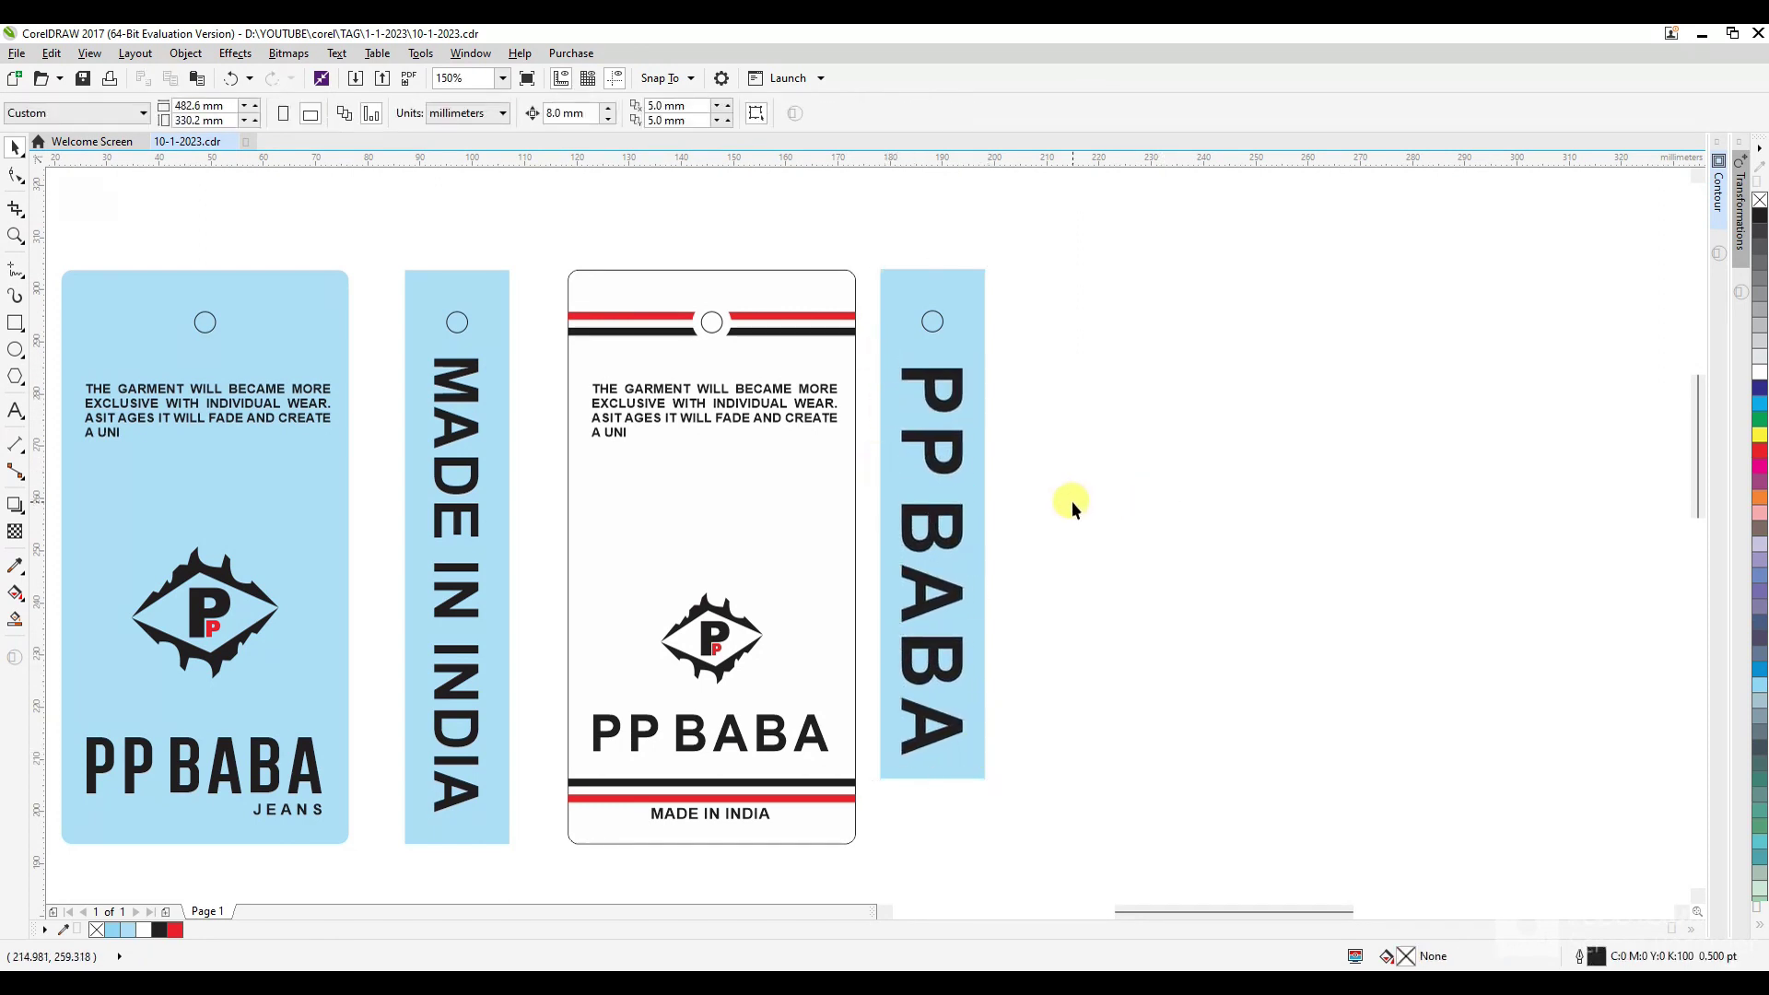
# Fill the strip beside the white tag black and its PP BABA text white.
pyautogui.click(968, 318)
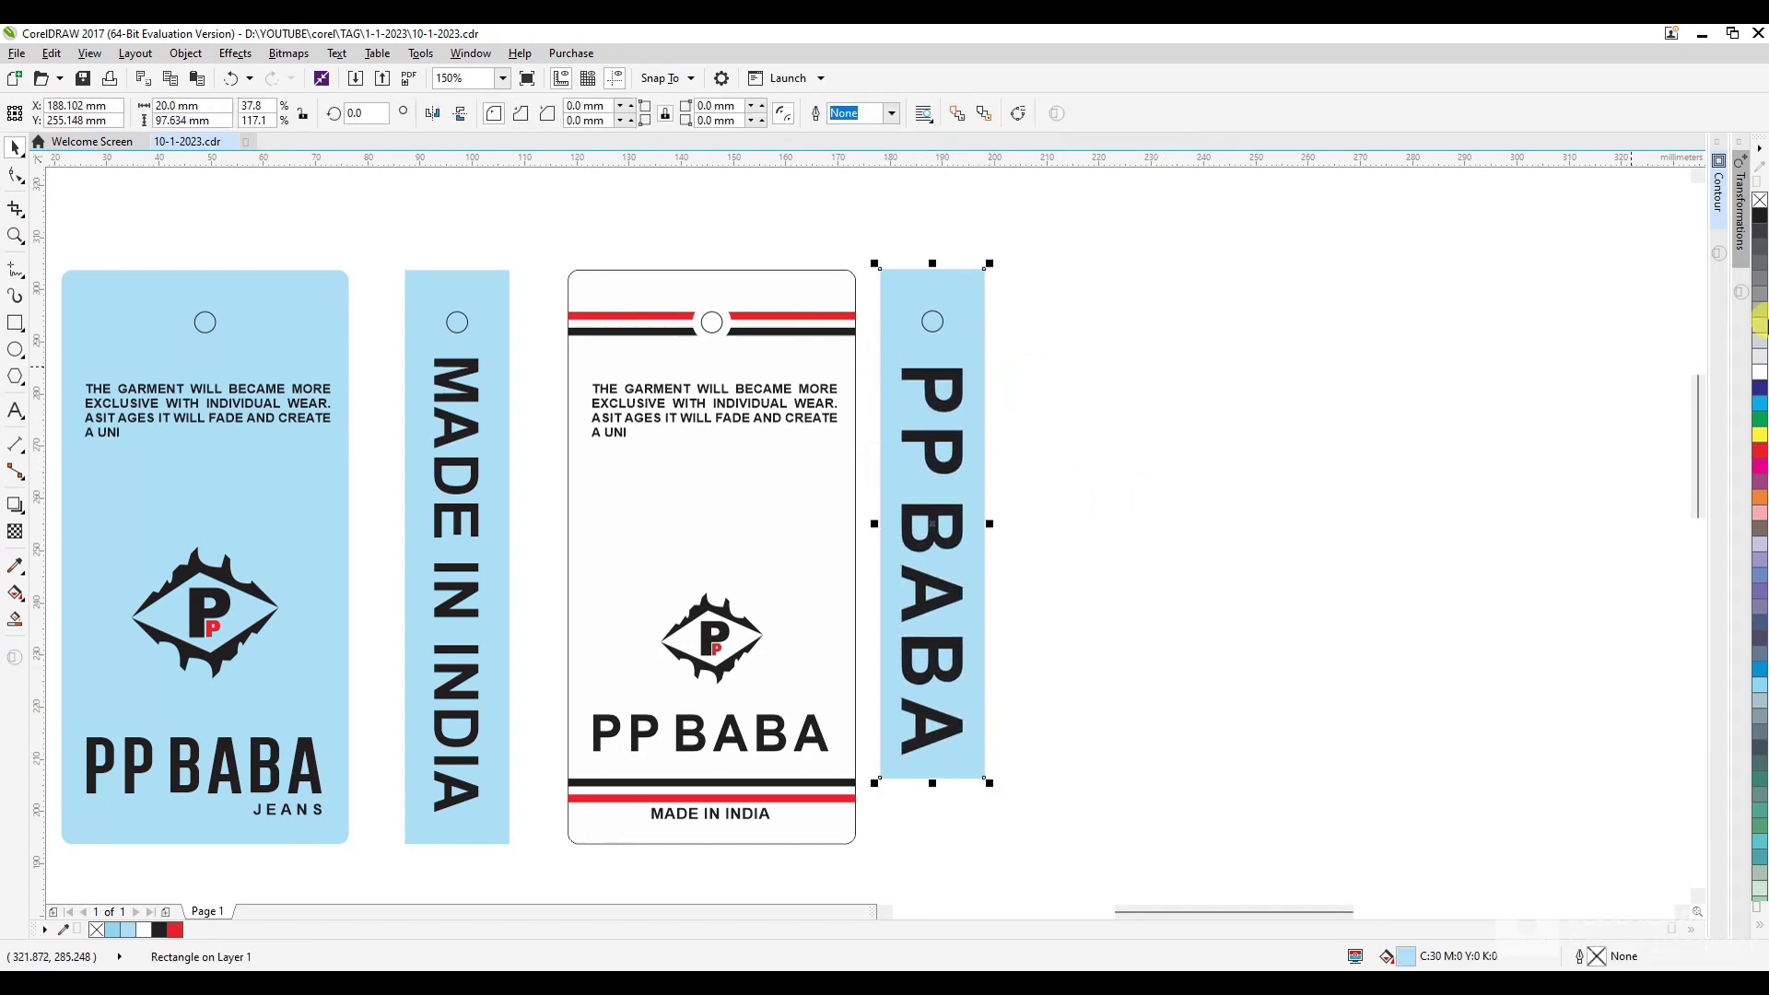
pyautogui.click(1759, 216)
pyautogui.click(835, 410)
pyautogui.click(925, 392)
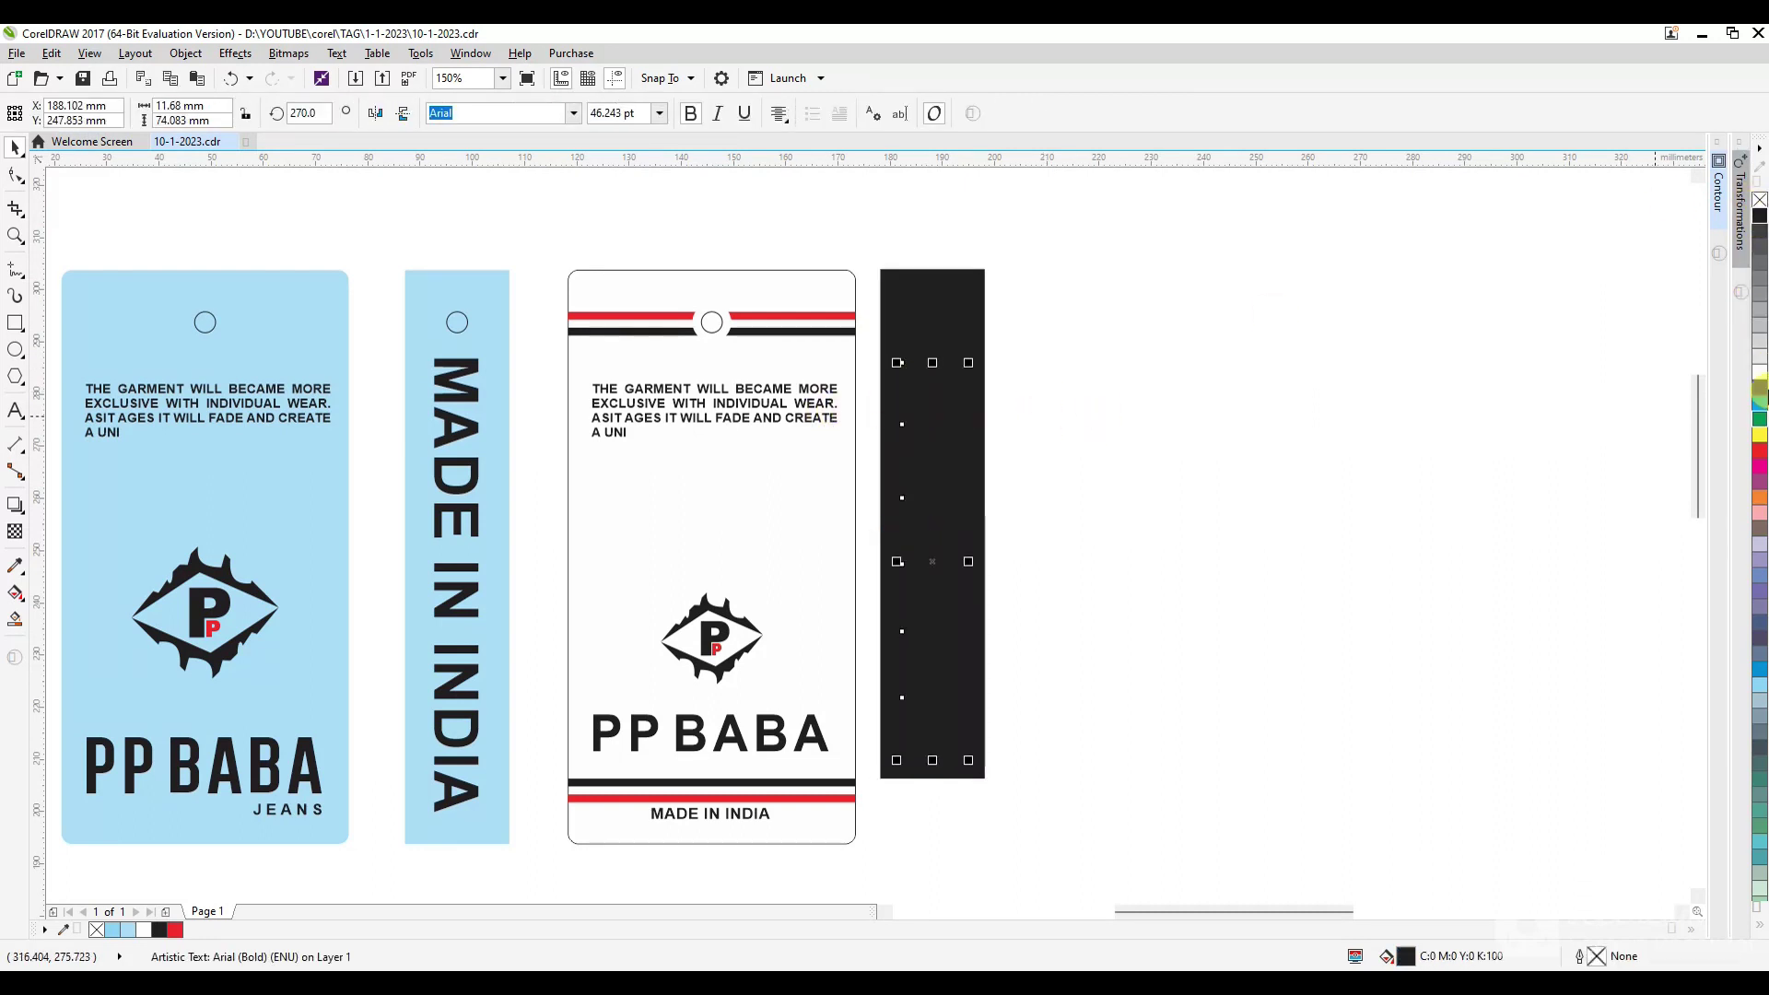
pyautogui.click(1760, 387)
pyautogui.click(942, 494)
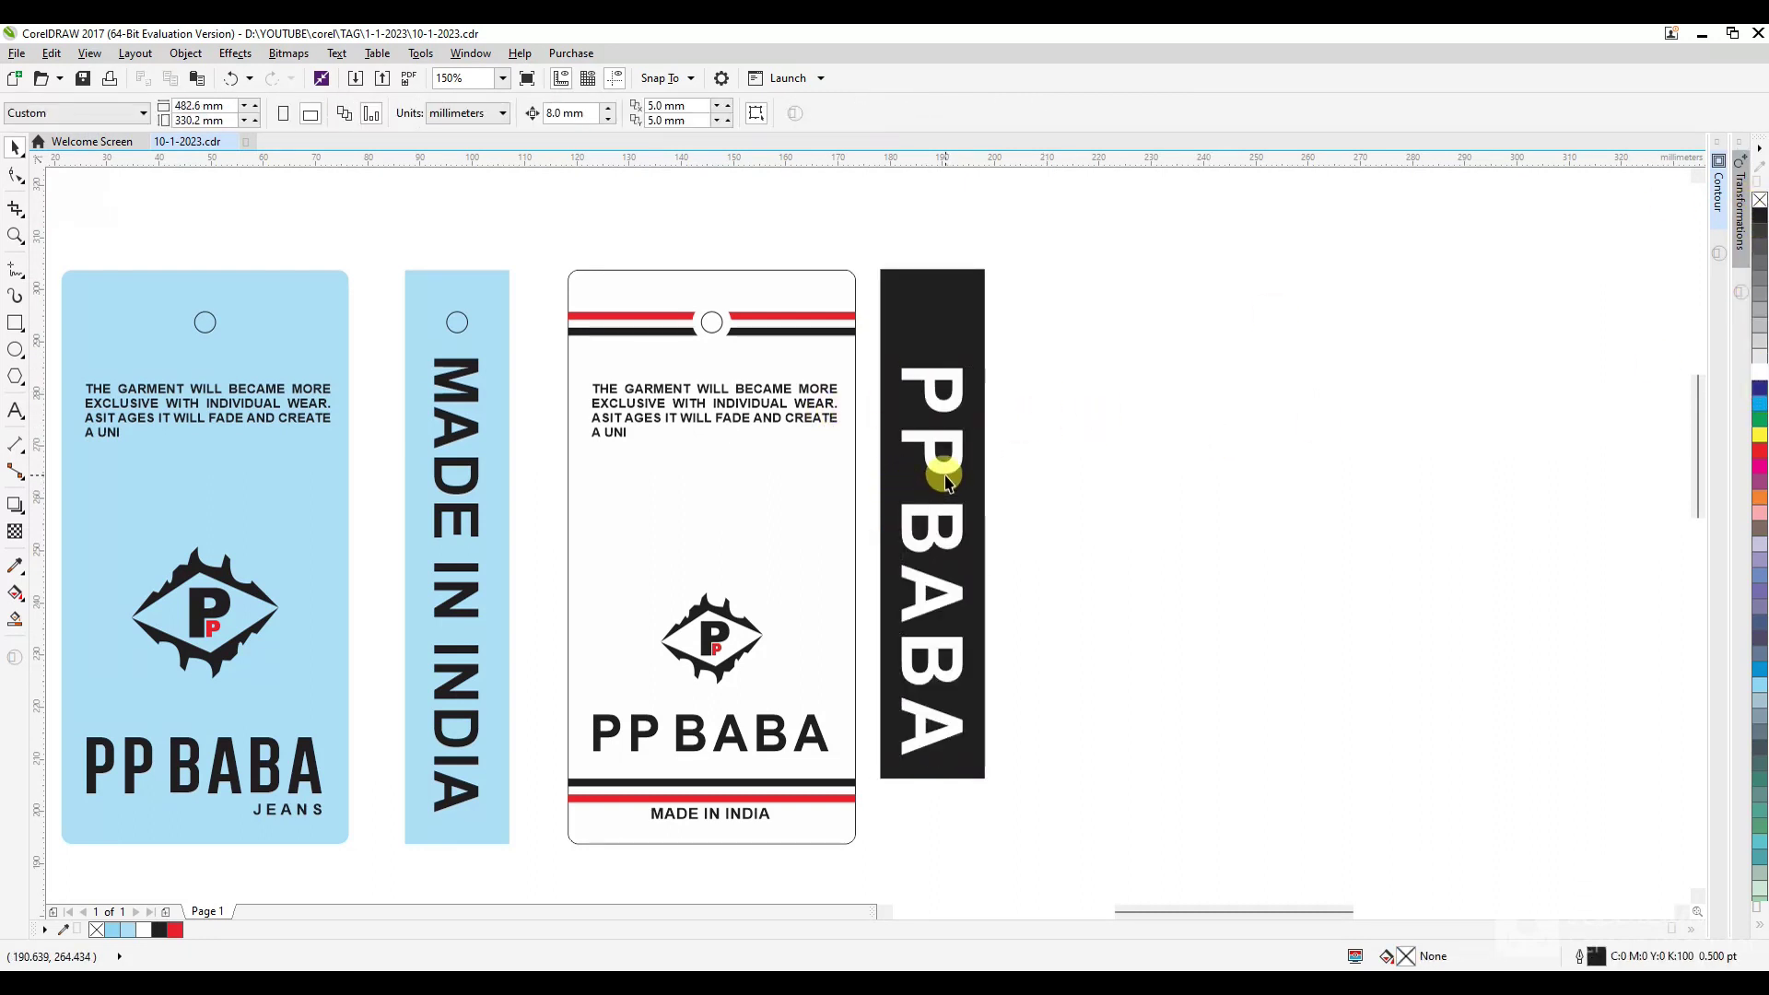
# Colour the second P of the black strip's PP BABA text red.
pyautogui.click(947, 478)
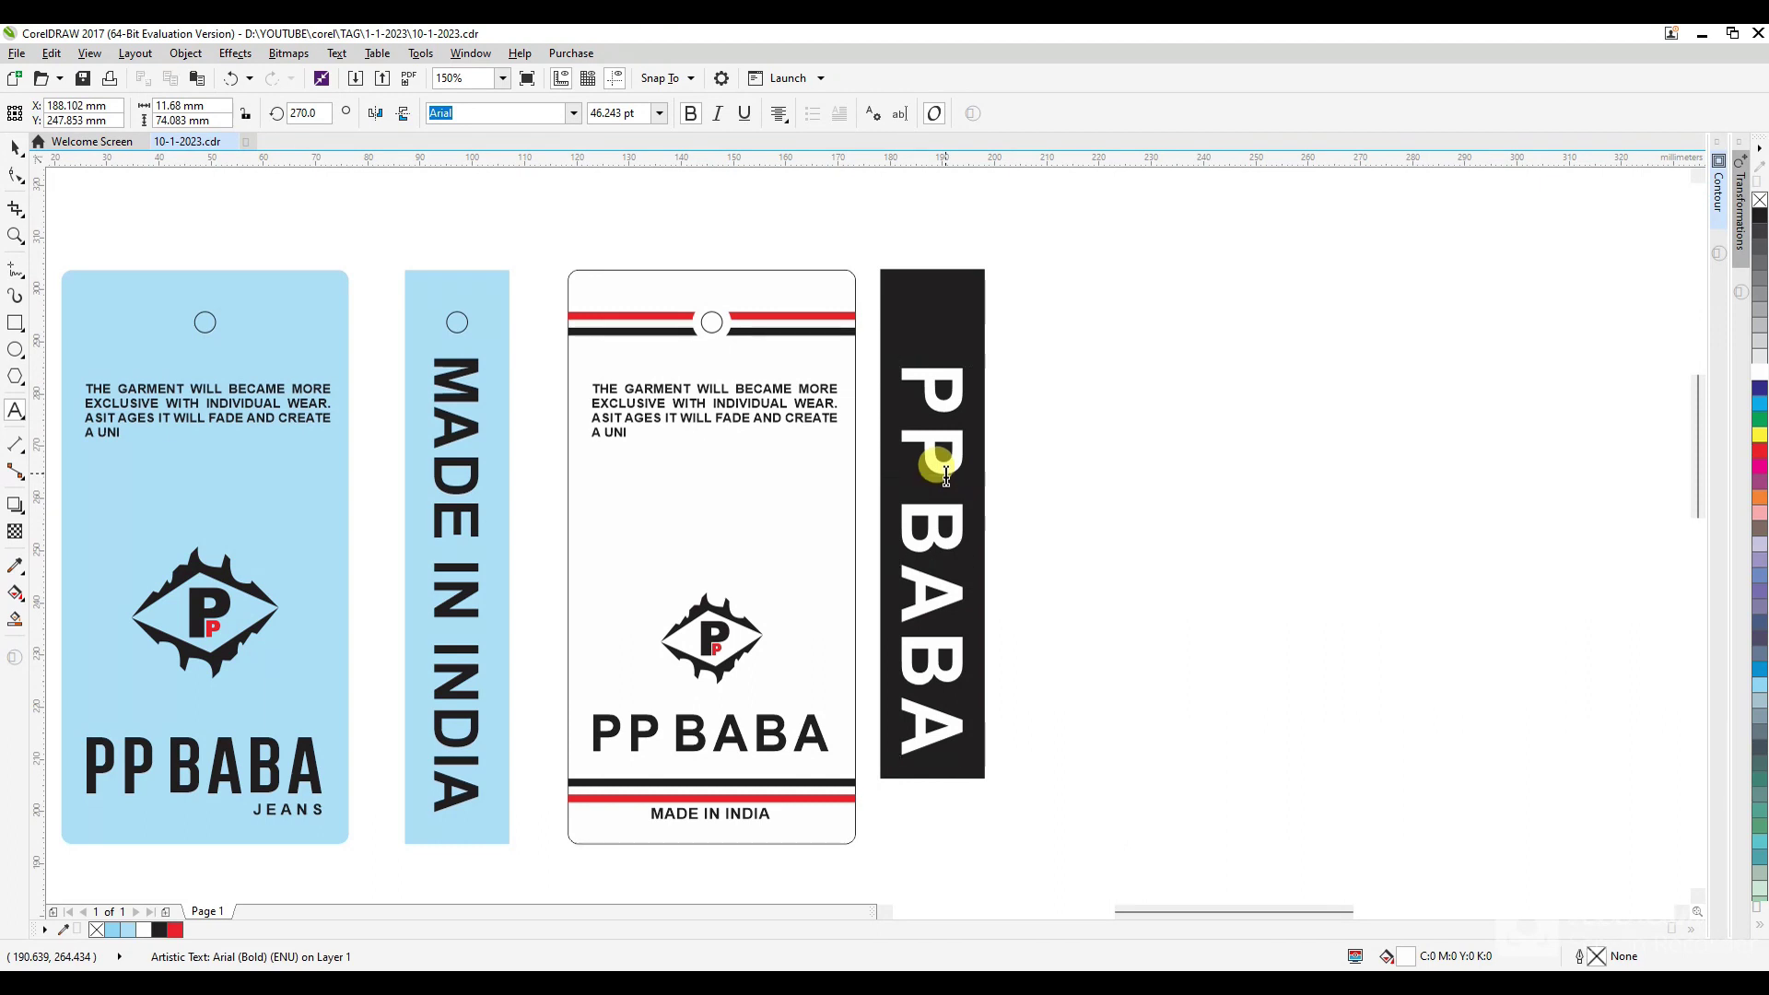
pyautogui.moveTo(946, 476); pyautogui.dragTo(941, 429)
pyautogui.click(1760, 450)
pyautogui.hotkey('ctrl', 'space')
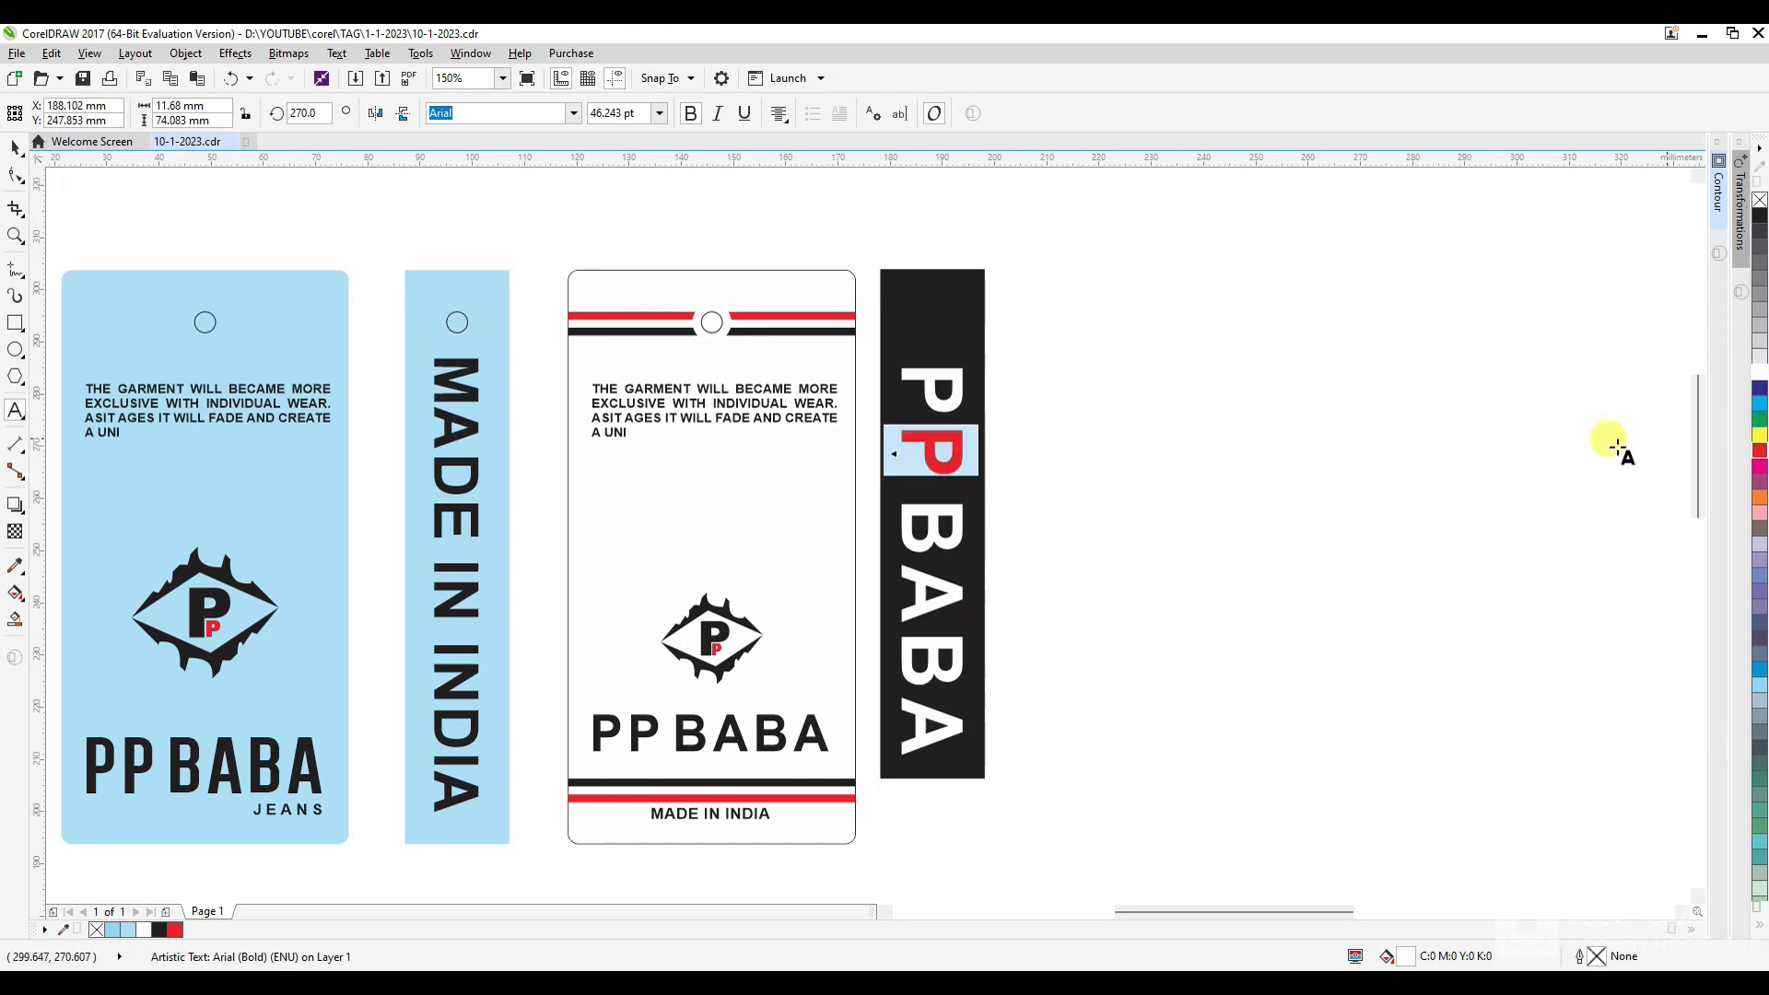
pyautogui.click(1186, 414)
# Group the black strip with its lettering and try to align the group with the white tag.
pyautogui.moveTo(1019, 763); pyautogui.dragTo(1041, 859)
pyautogui.hotkey('ctrl', 'g')
pyautogui.keyDown('shift'); pyautogui.click(710, 473); pyautogui.keyUp('shift')
pyautogui.press('c')
pyautogui.click(881, 592)
pyautogui.click(702, 724)
pyautogui.moveTo(702, 724); pyautogui.dragTo(943, 712)
pyautogui.click(1172, 713)
# Duplicate the white tag together with its black strip to the right, and fill the copied tag black.
pyautogui.scroll(-1, 543, 345)
pyautogui.moveTo(542, 270); pyautogui.dragTo(820, 641)
pyautogui.moveTo(609, 539); pyautogui.dragTo(855, 540)
pyautogui.scroll(2, 1032, 420)
pyautogui.click(801, 427)
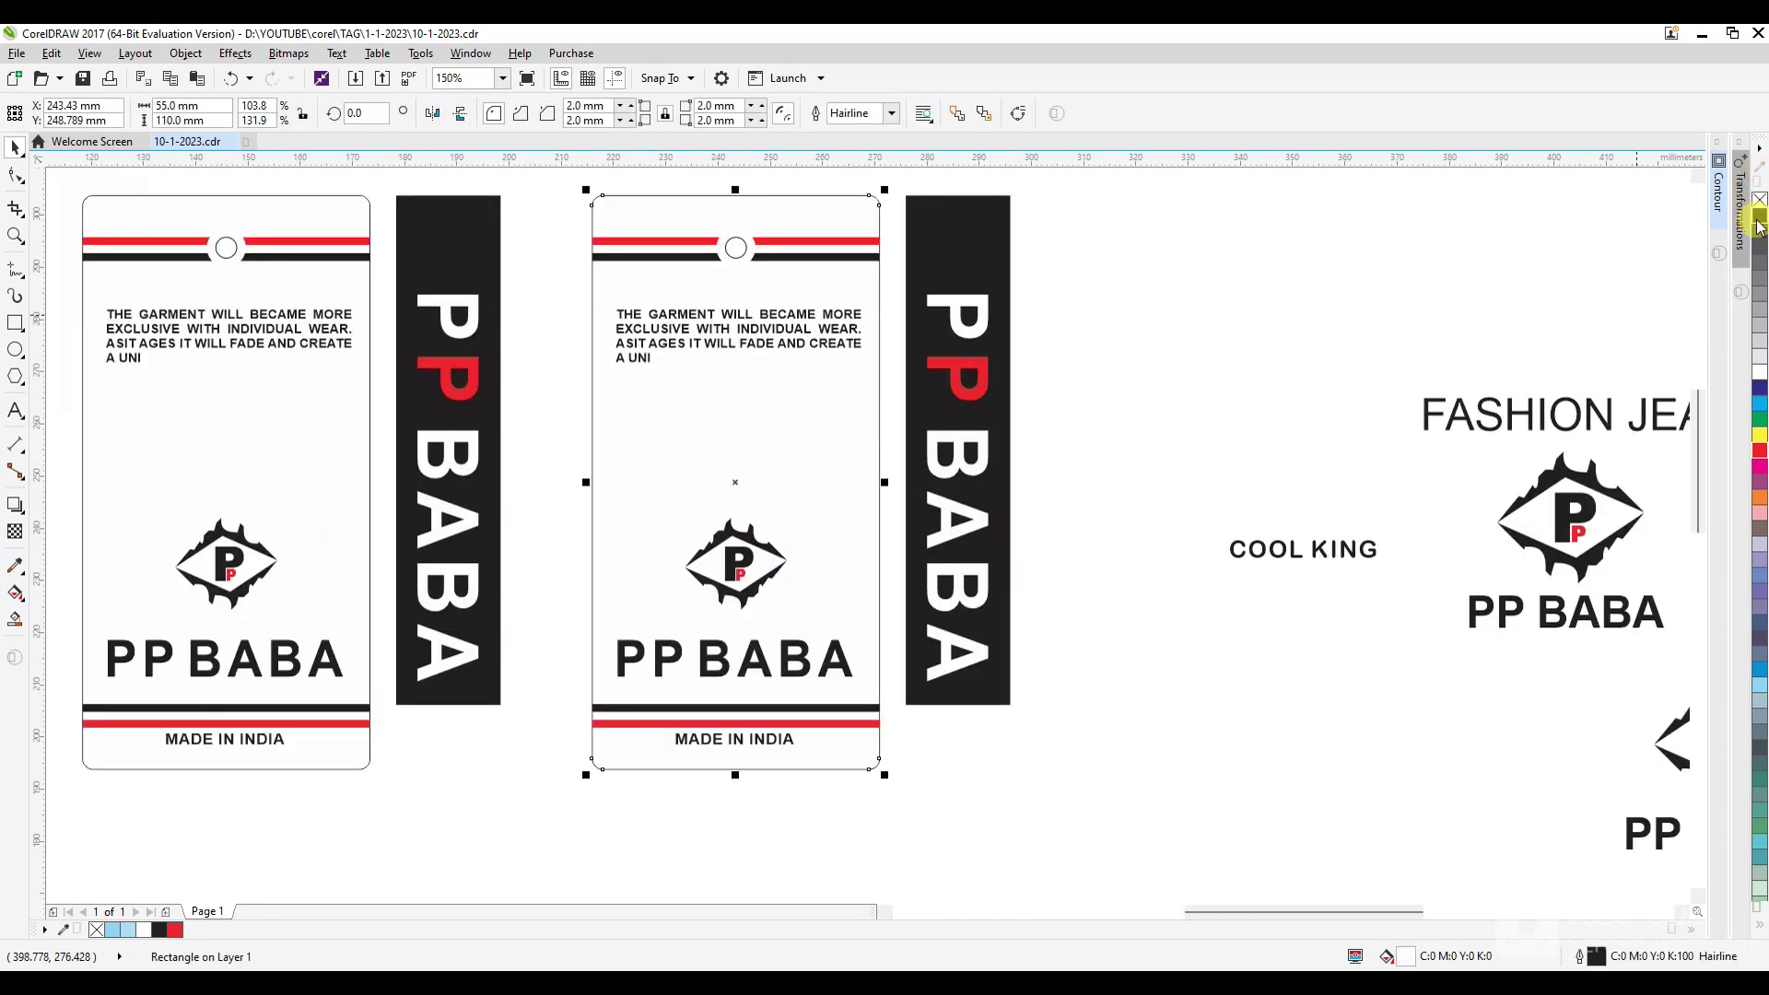
pyautogui.click(1760, 215)
# Try a white fill on the black tag's logo, PP BABA text, lower stripes and MADE IN INDIA text together.
pyautogui.moveTo(565, 320); pyautogui.dragTo(876, 751)
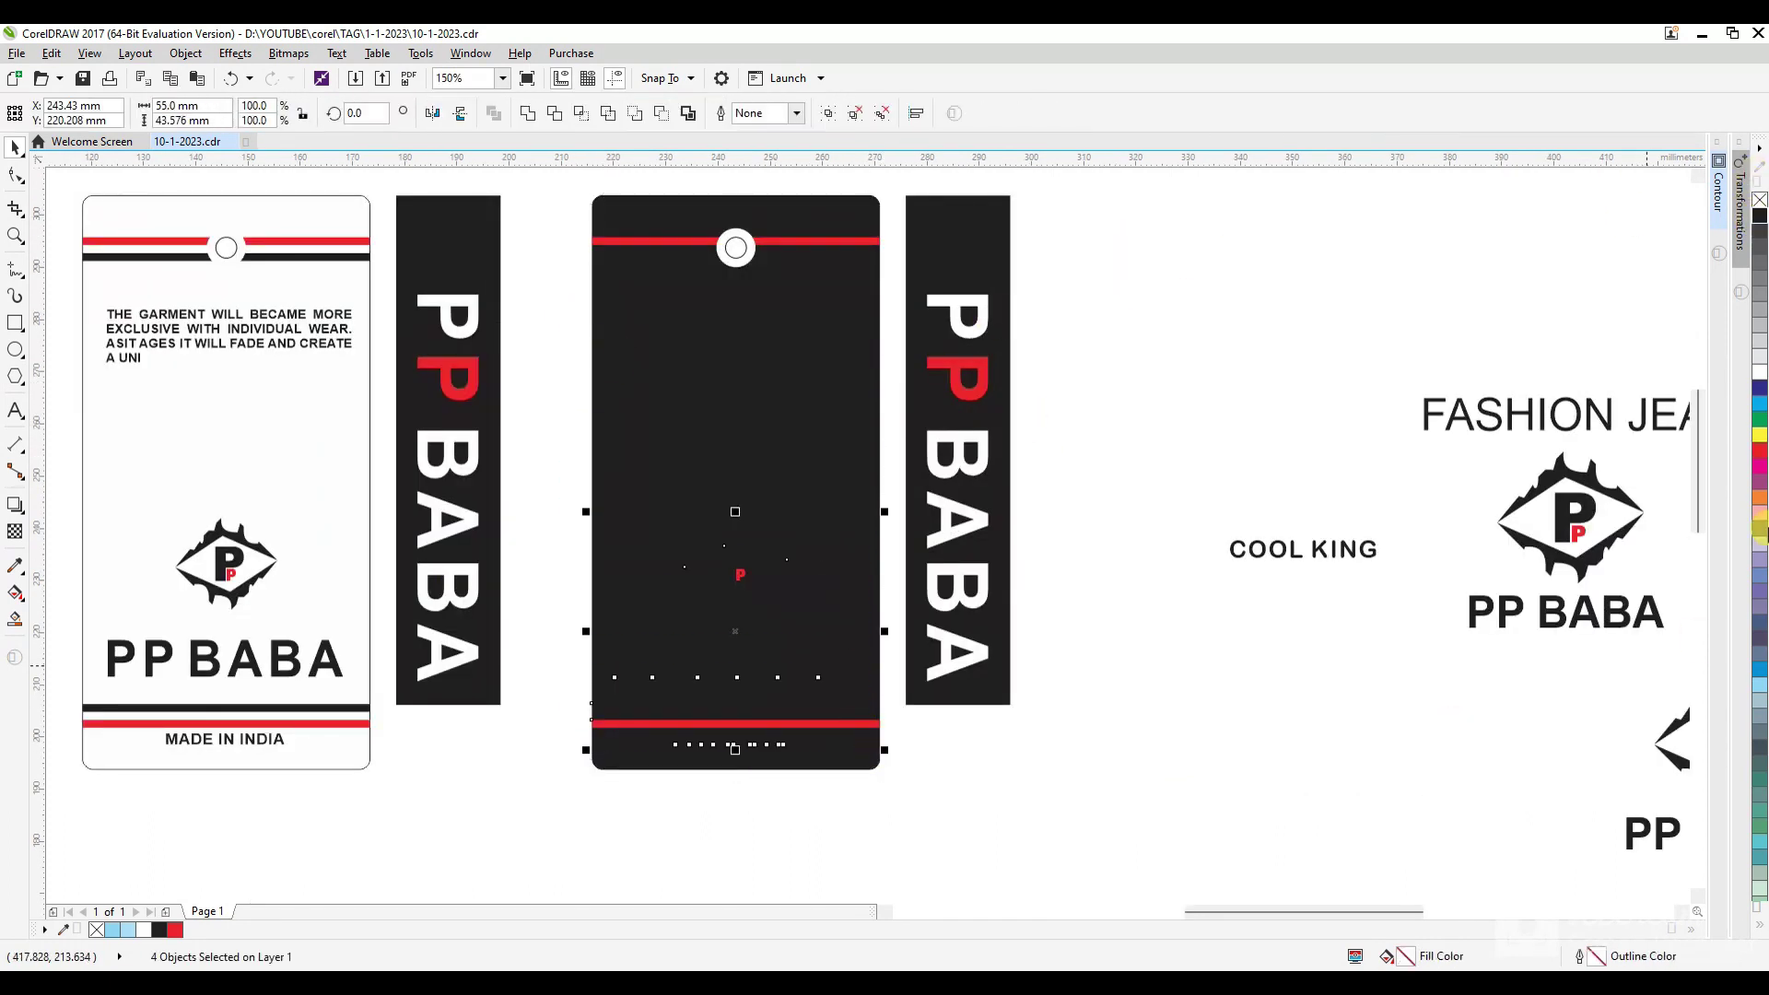
pyautogui.click(1759, 372)
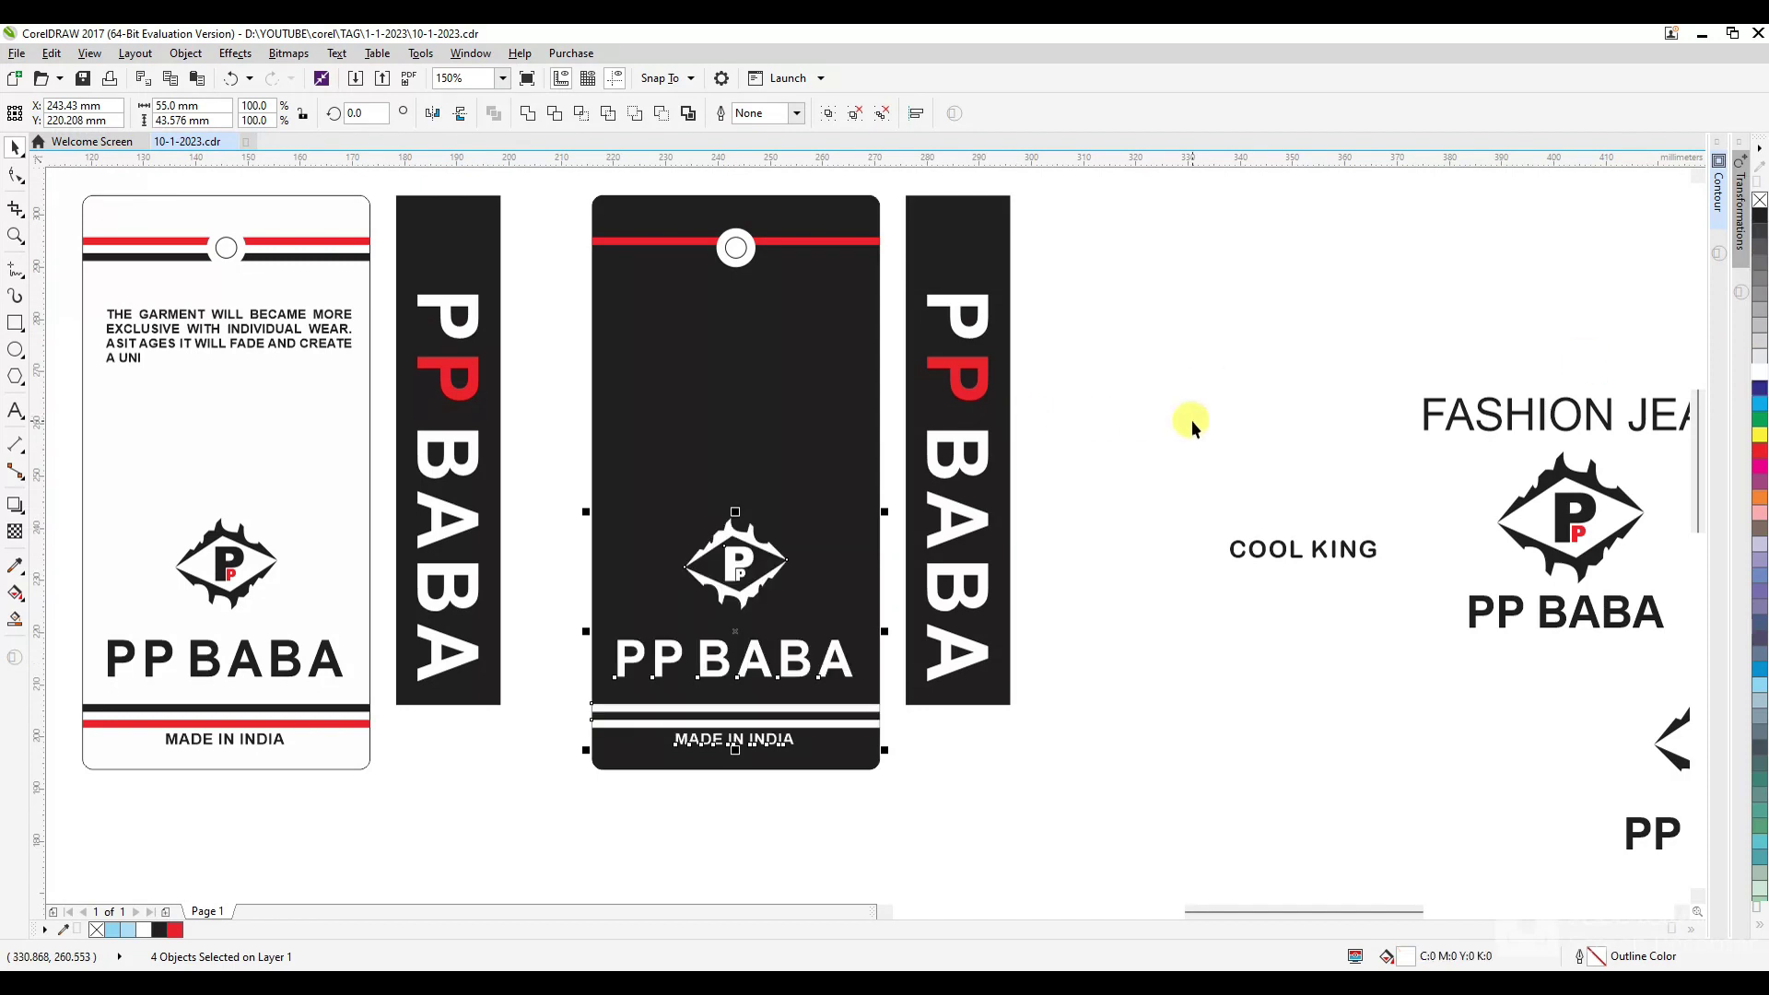
pyautogui.click(1185, 423)
pyautogui.hotkey('ctrl', 'z')
# Fill the black tag's PP BABA text and the black stripe of its lower stripe group white.
pyautogui.moveTo(536, 616); pyautogui.dragTo(881, 725)
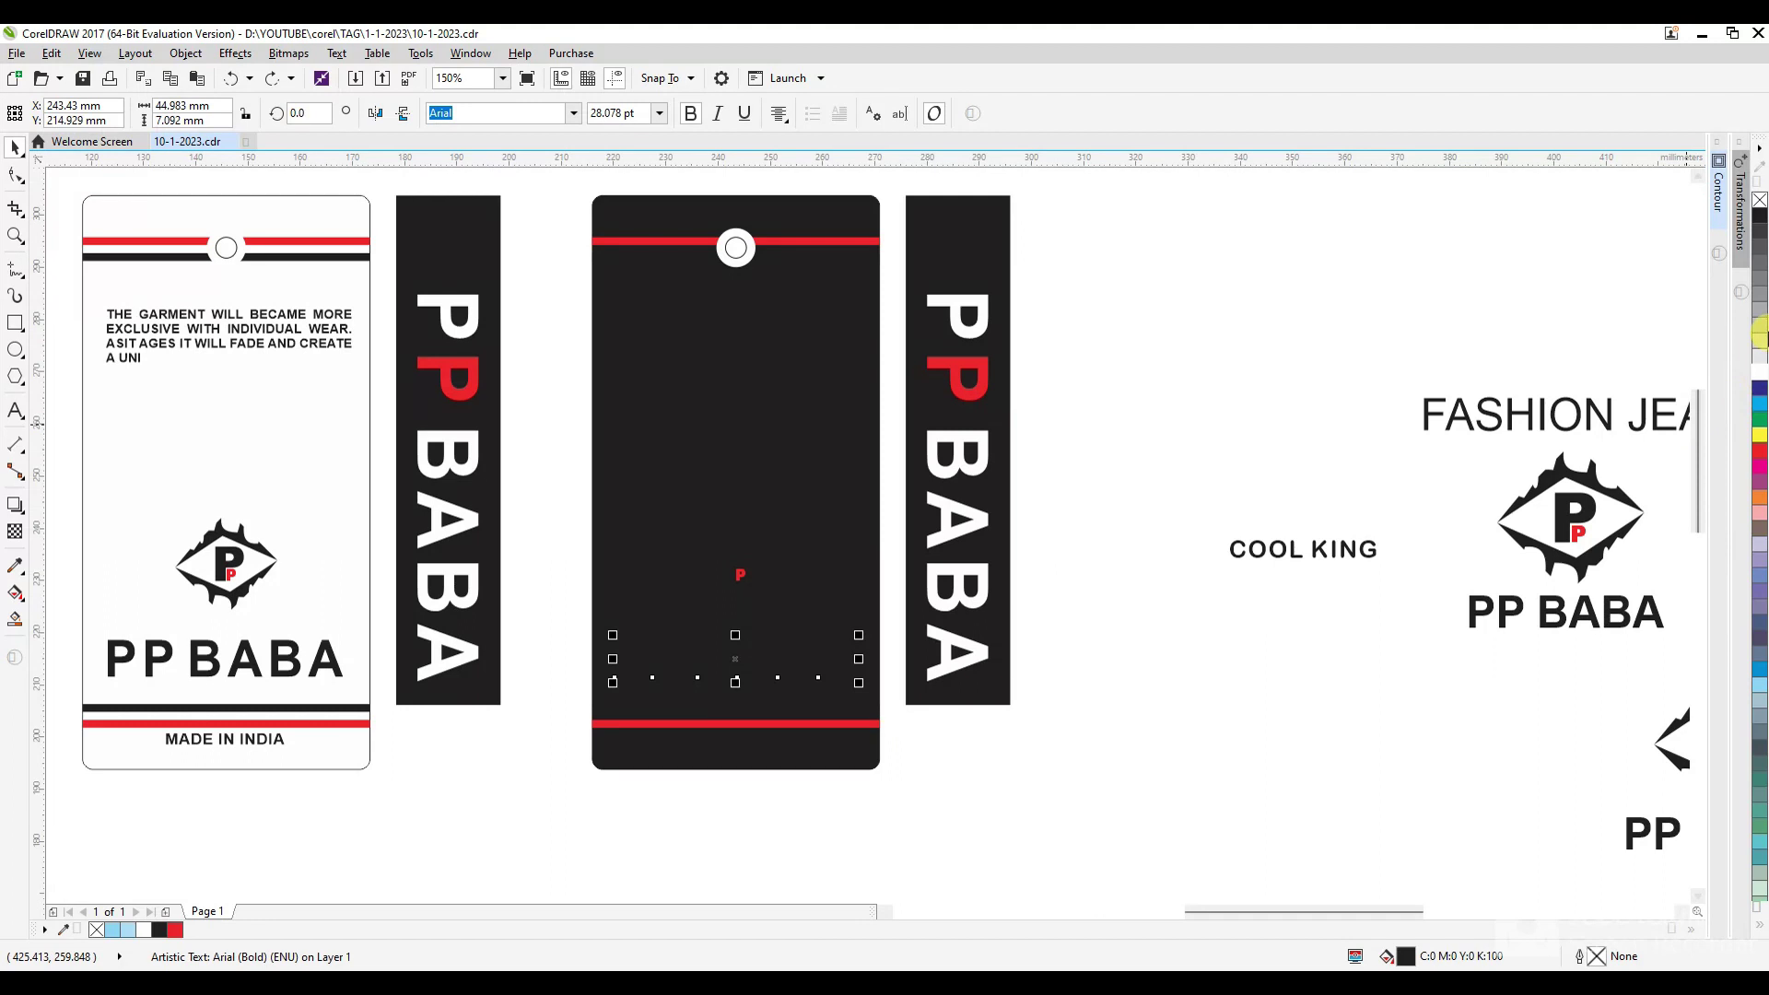
pyautogui.click(1759, 372)
pyautogui.click(964, 773)
pyautogui.scroll(1, 807, 728)
pyautogui.click(821, 697)
pyautogui.keyDown('ctrl'); pyautogui.click(840, 683); pyautogui.keyUp('ctrl')
pyautogui.click(1760, 373)
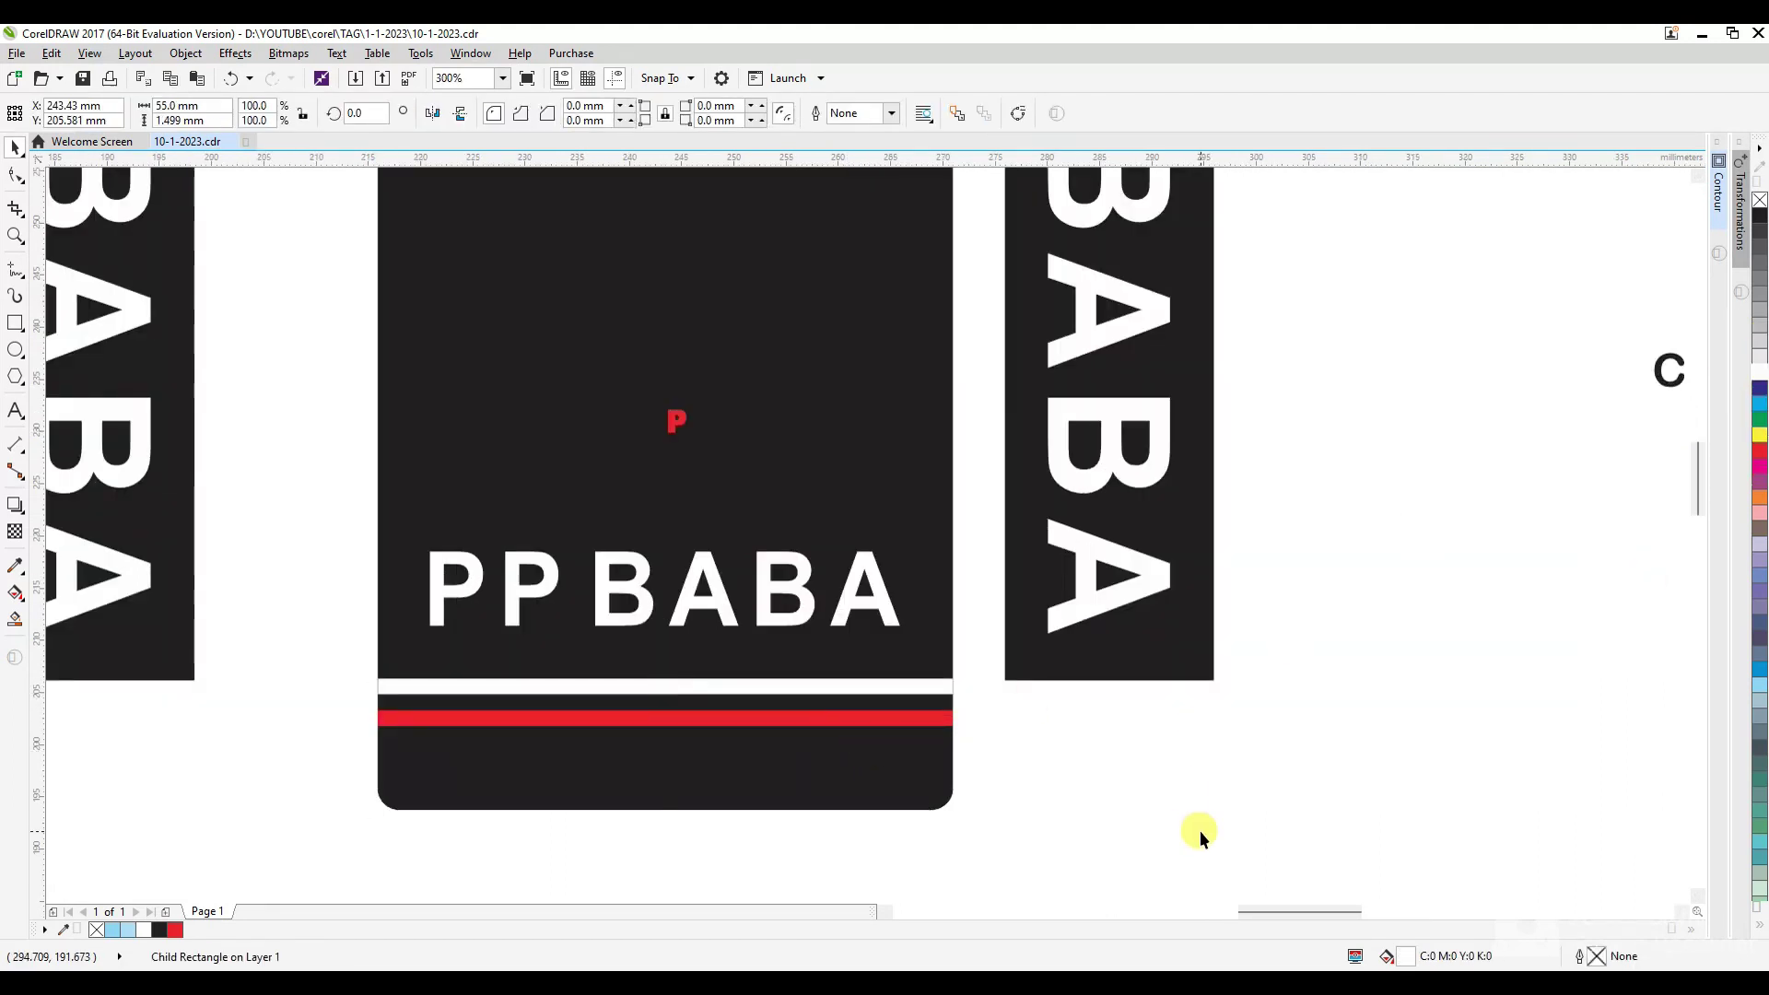
pyautogui.click(1201, 836)
# Fill the black tag's garment paragraph and its logo white.
pyautogui.scroll(-1, 711, 742)
pyautogui.scroll(1, 689, 559)
pyautogui.keyDown('ctrl'); pyautogui.click(673, 551); pyautogui.keyUp('ctrl')
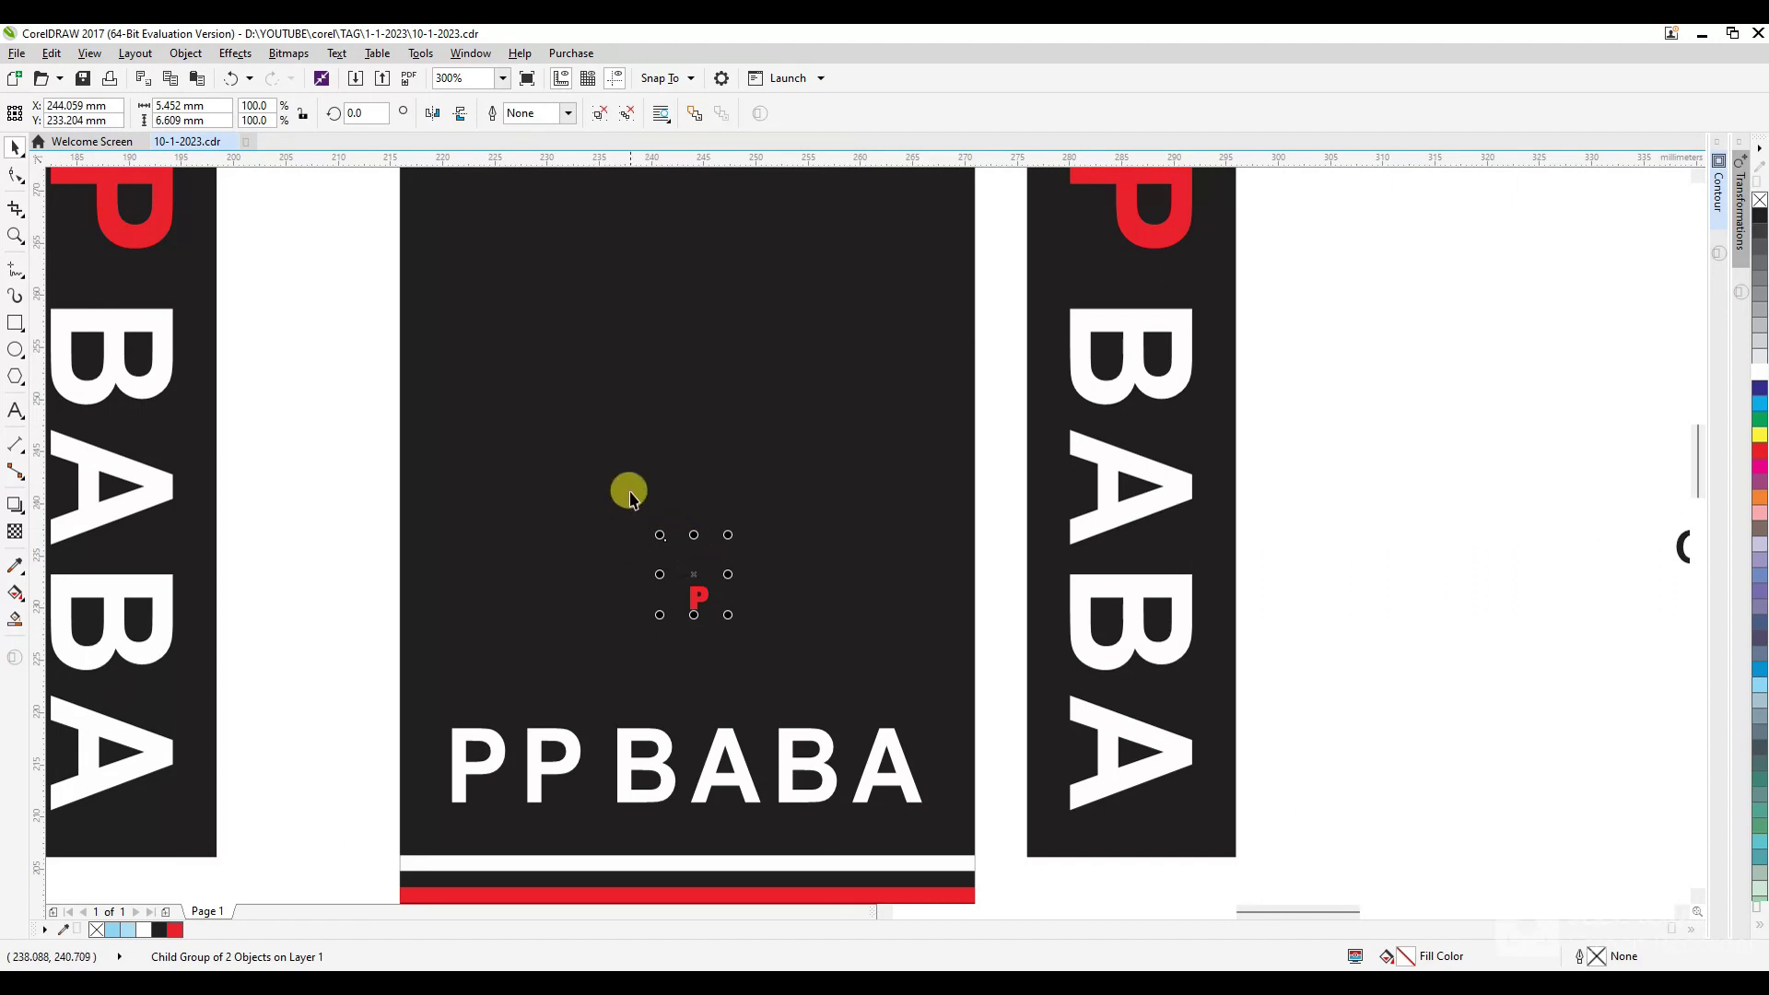
pyautogui.scroll(-2, 558, 527)
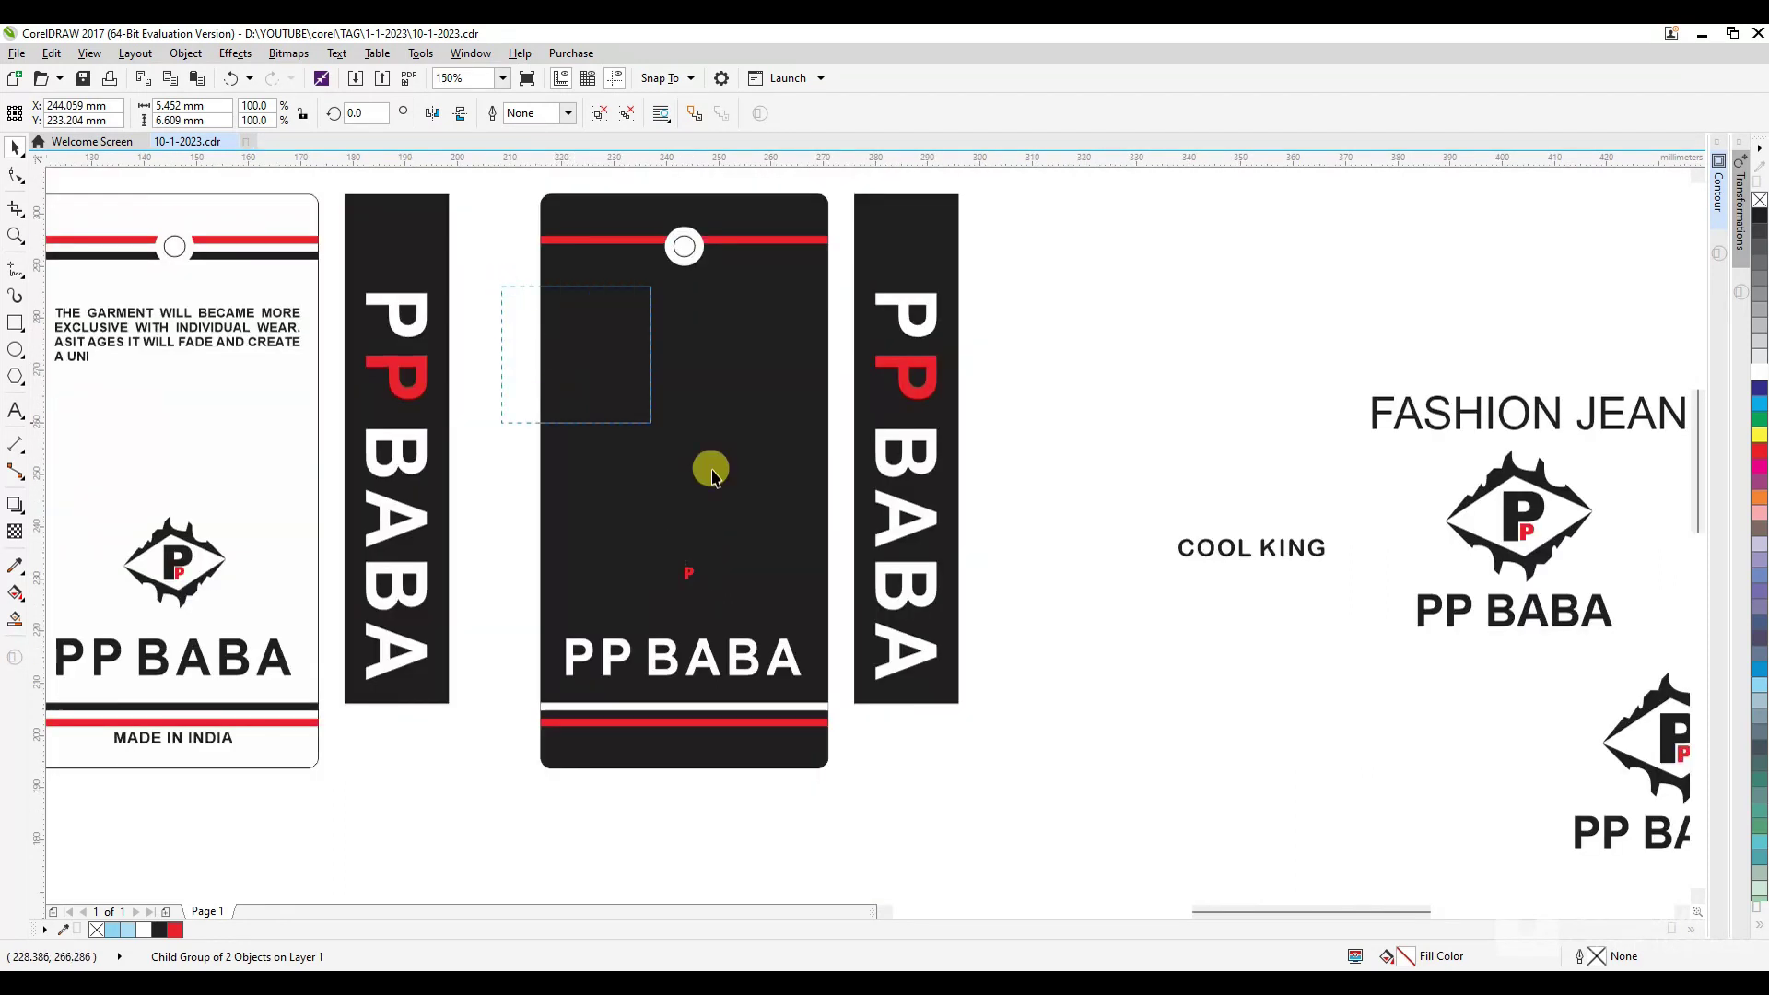
pyautogui.click(512, 242)
pyautogui.moveTo(511, 244); pyautogui.dragTo(852, 656)
pyautogui.click(1760, 373)
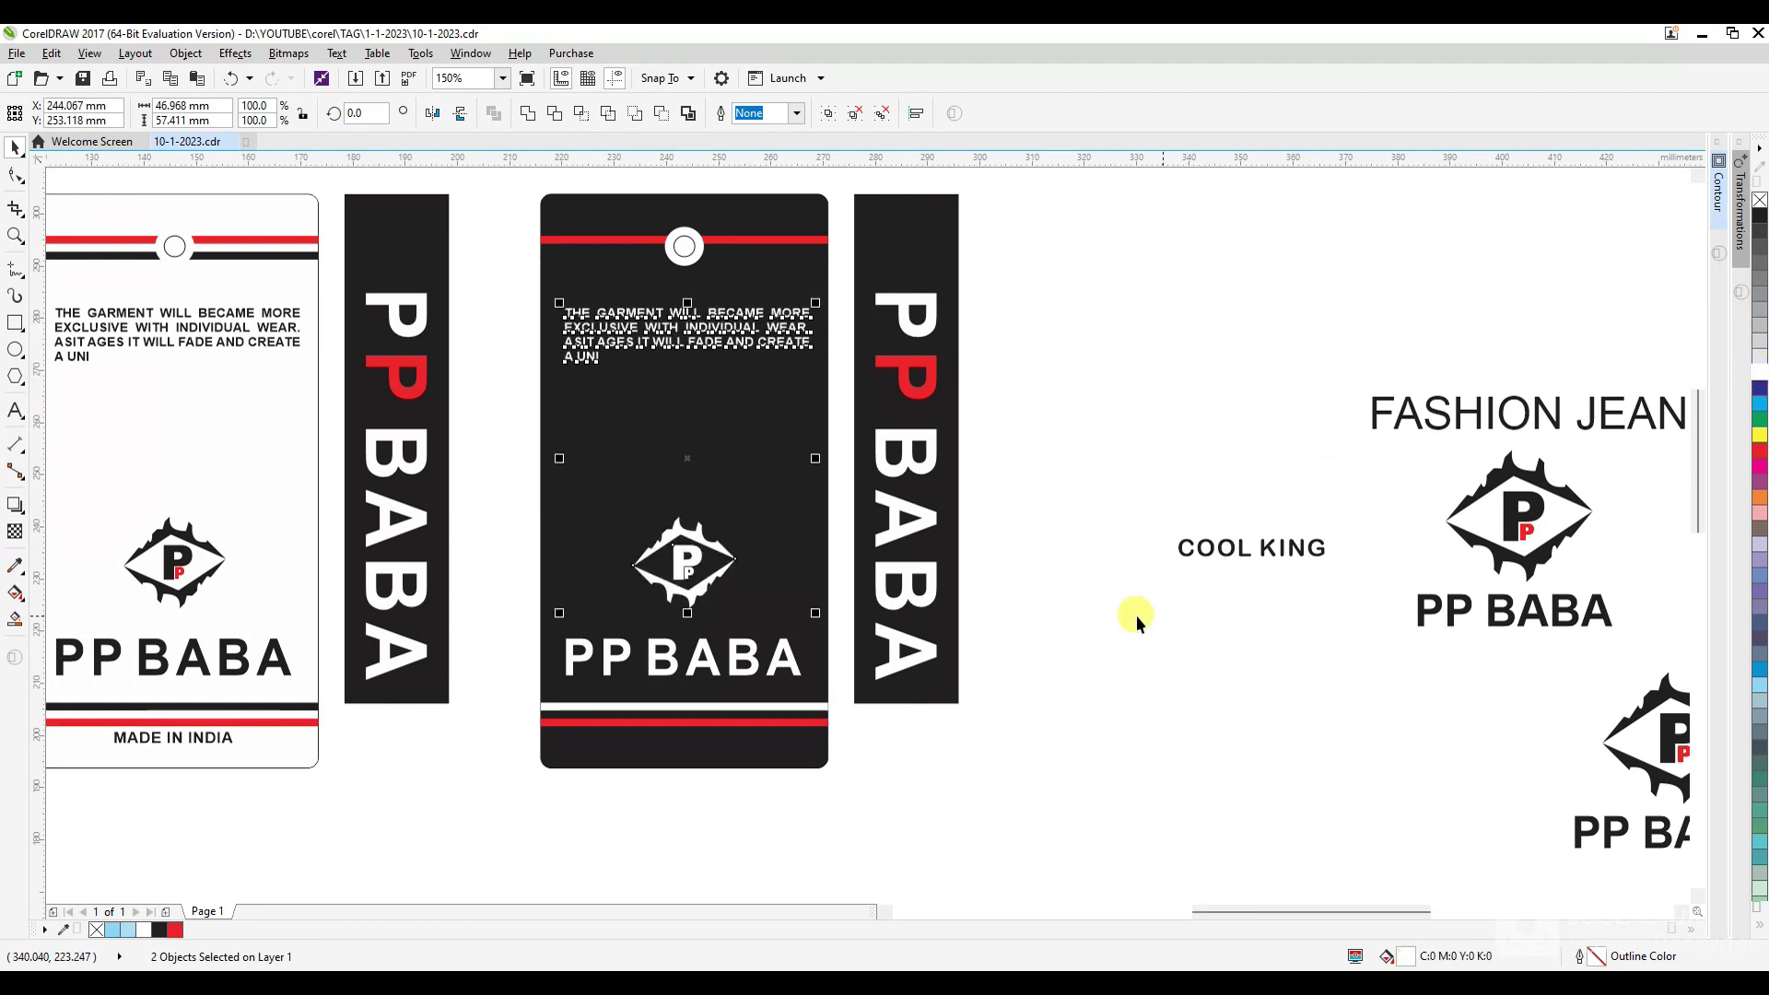
# Recolour the small P inside the black tag's logo red.
pyautogui.keyDown('ctrl'); pyautogui.click(689, 571); pyautogui.keyUp('ctrl')
pyautogui.scroll(2, 690, 576)
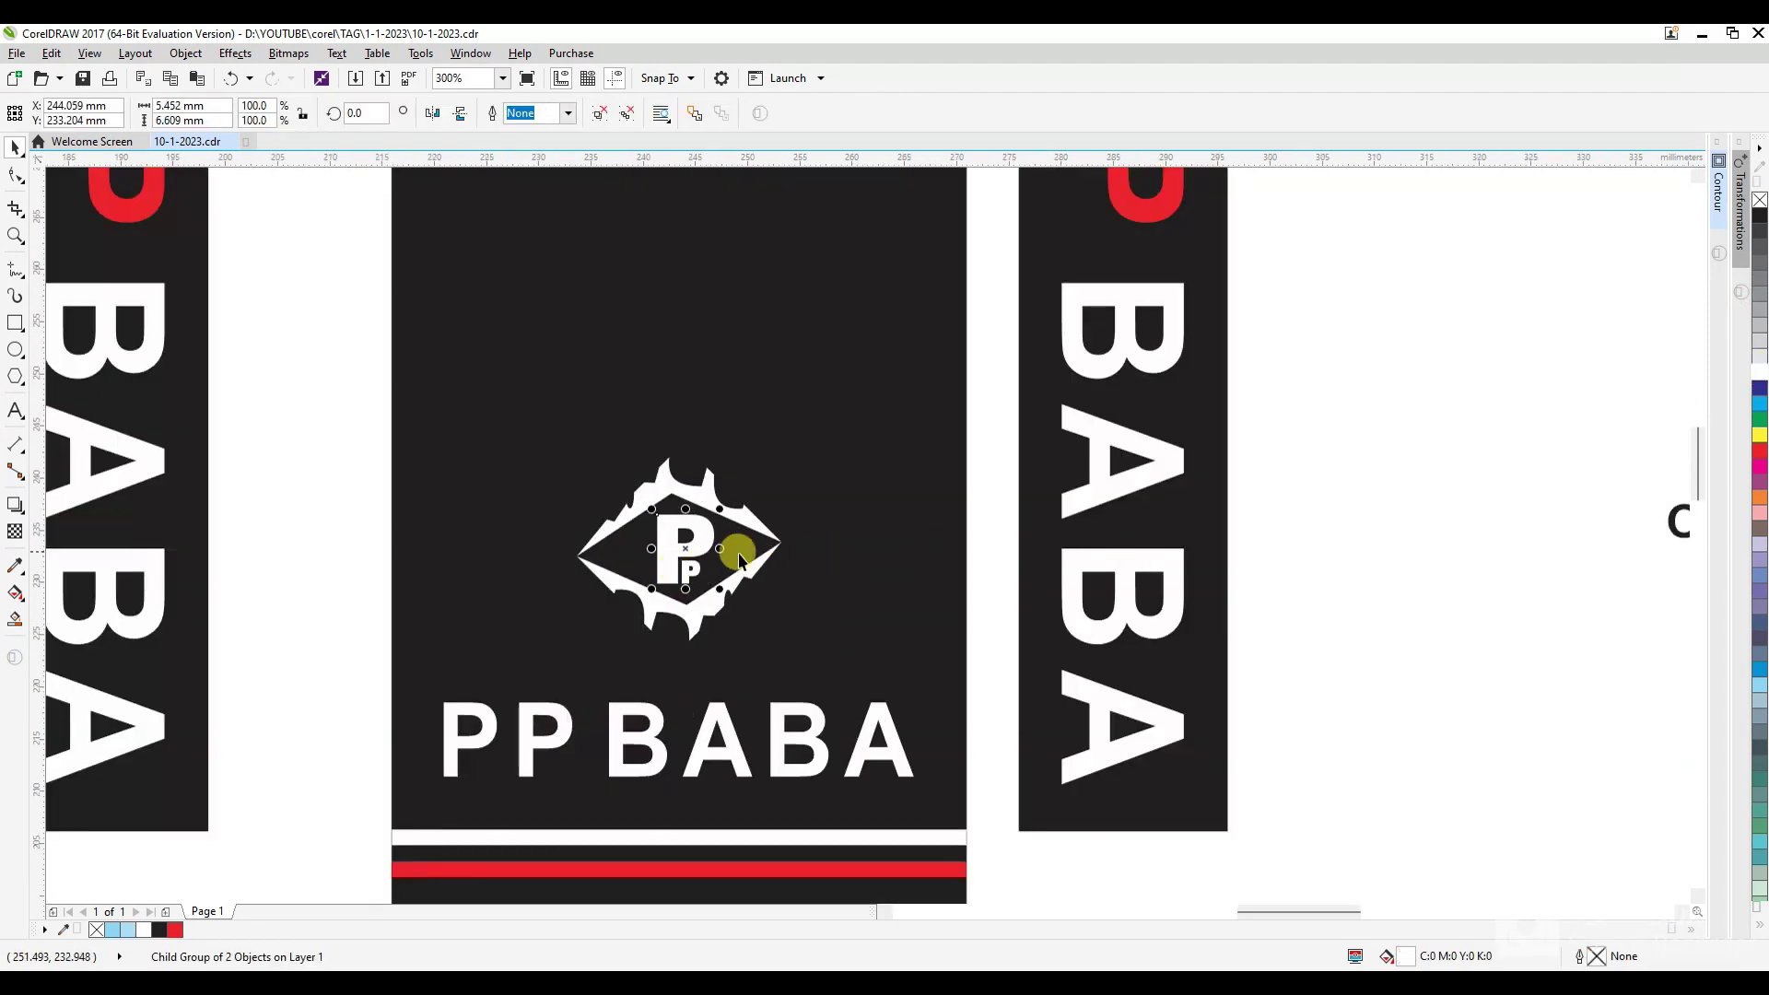
pyautogui.keyDown('ctrl'); pyautogui.click(686, 567); pyautogui.keyUp('ctrl')
pyautogui.click(1760, 449)
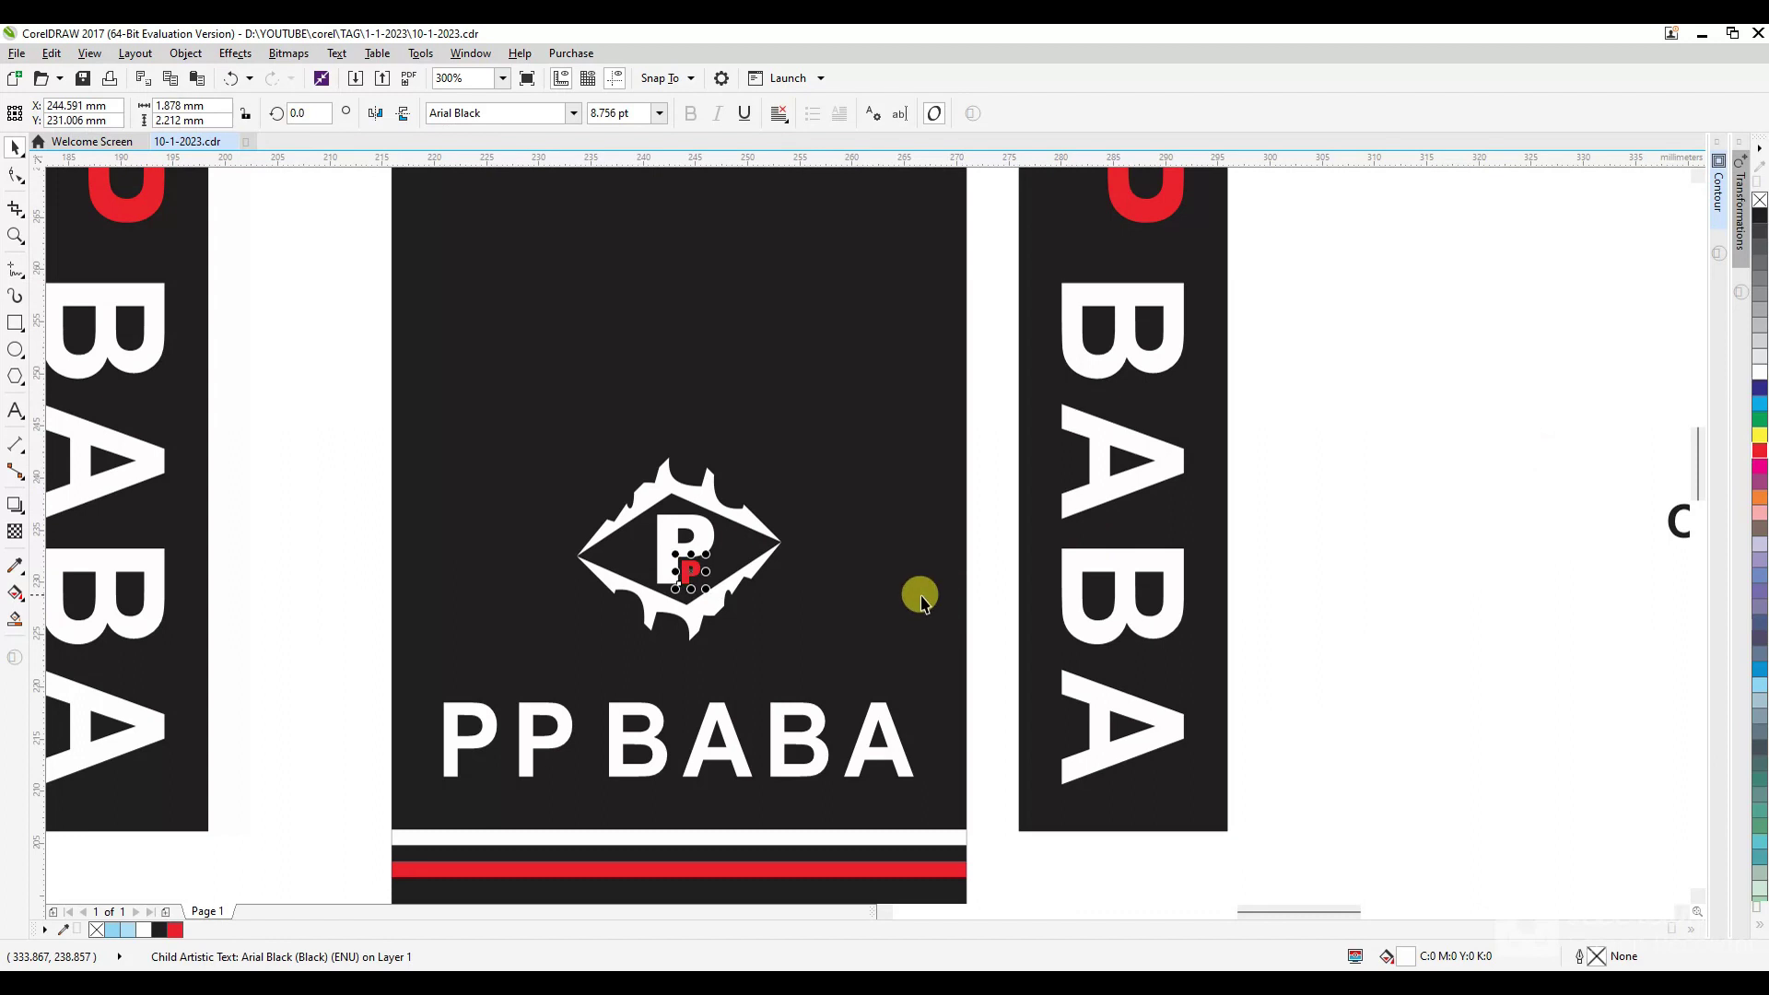
# Fill the black stripe of the black tag's upper stripe group white.
pyautogui.scroll(-2, 926, 594)
pyautogui.click(636, 562)
pyautogui.scroll(2, 754, 268)
pyautogui.keyDown('ctrl'); pyautogui.click(753, 274); pyautogui.keyUp('ctrl')
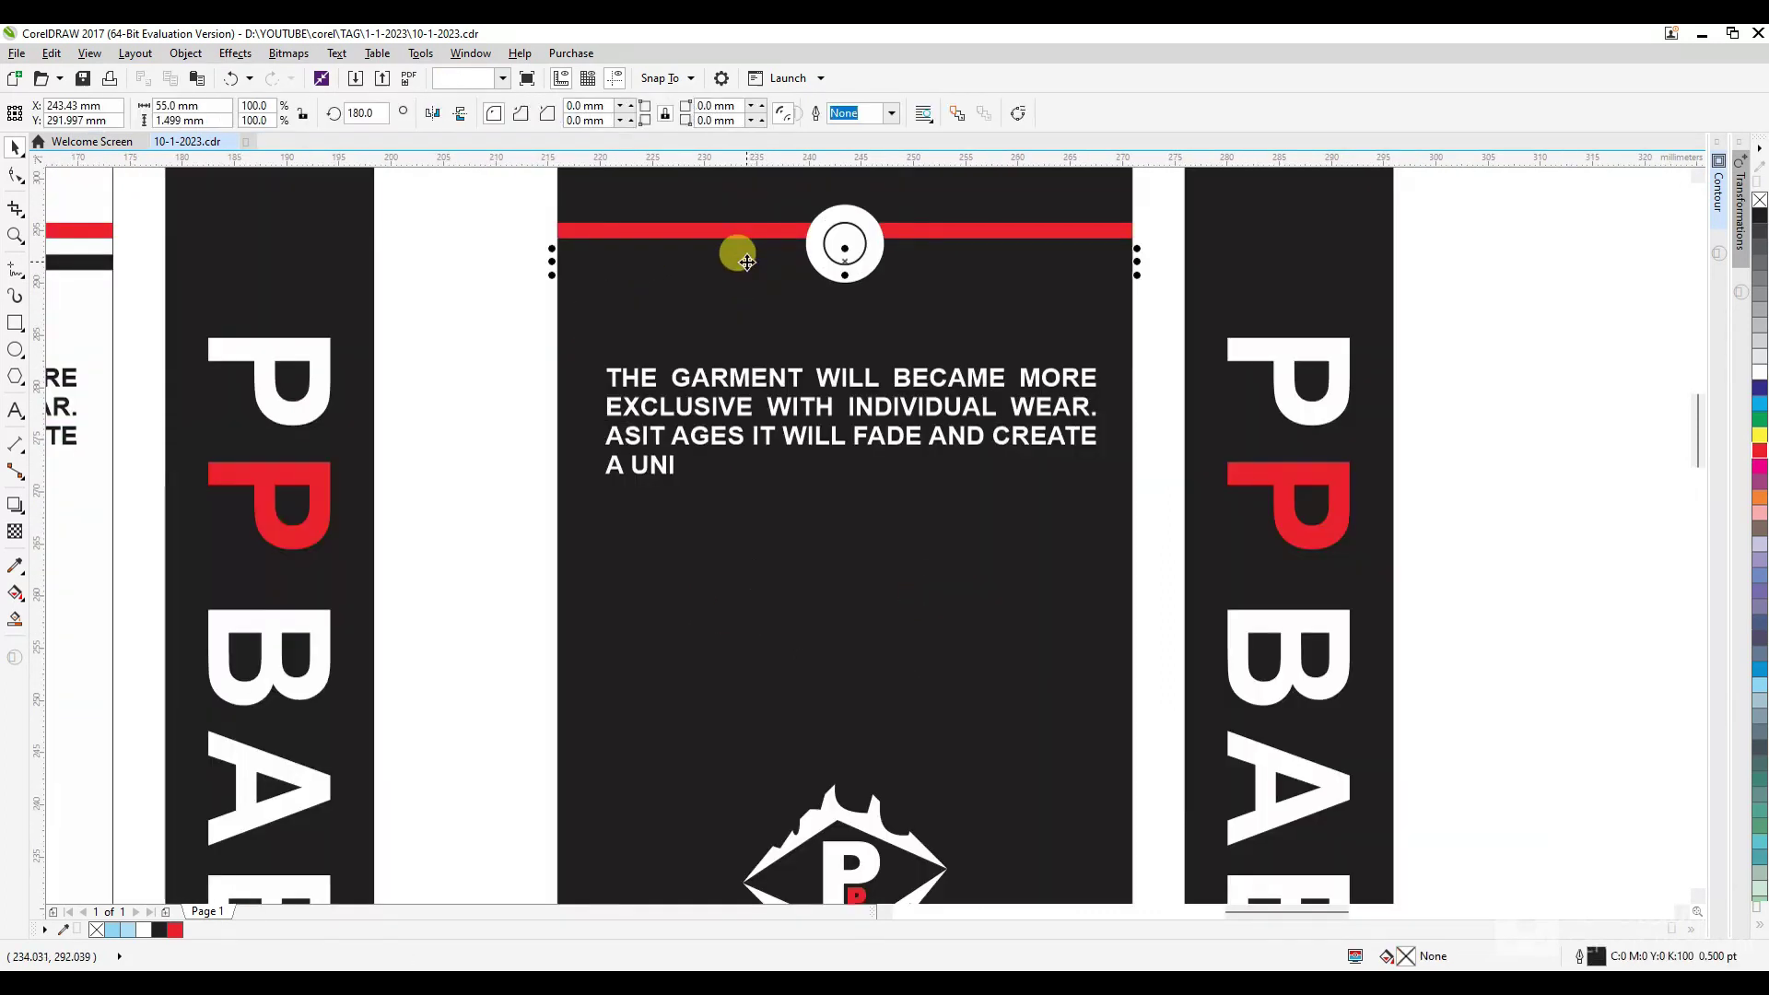
pyautogui.click(1760, 373)
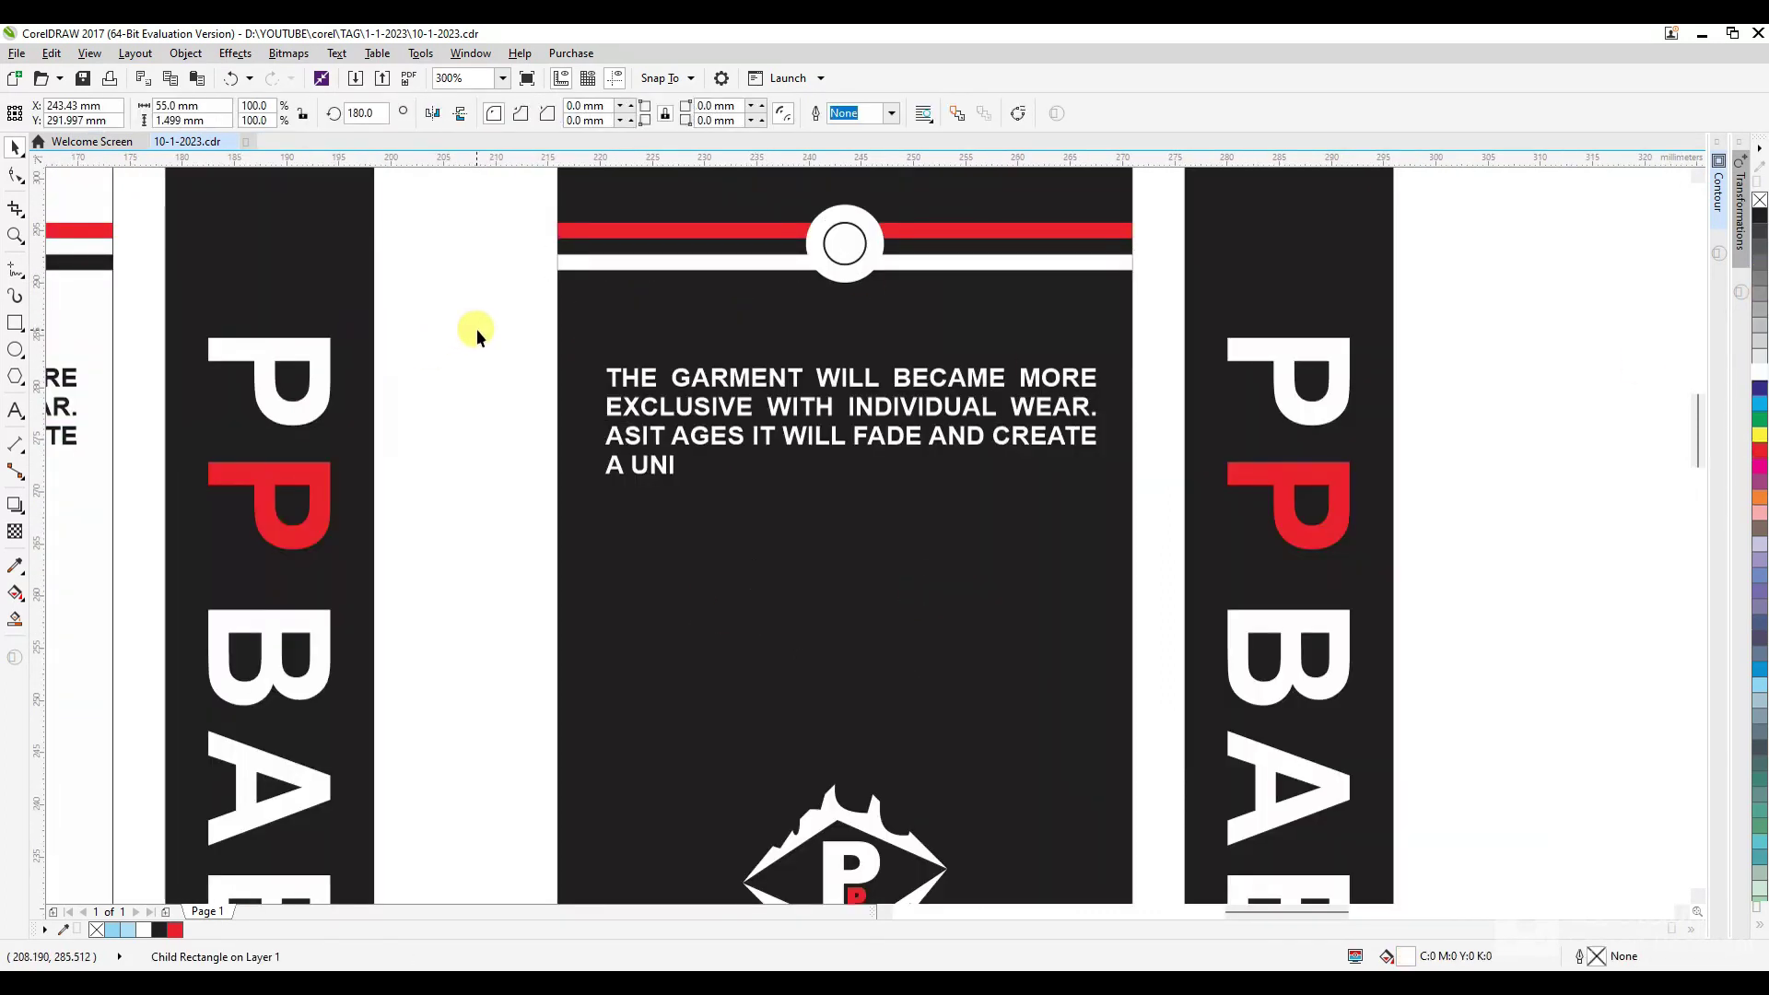
# Fill the masking circle around the black tag's hole black.
pyautogui.scroll(2, 876, 193)
pyautogui.click(810, 257)
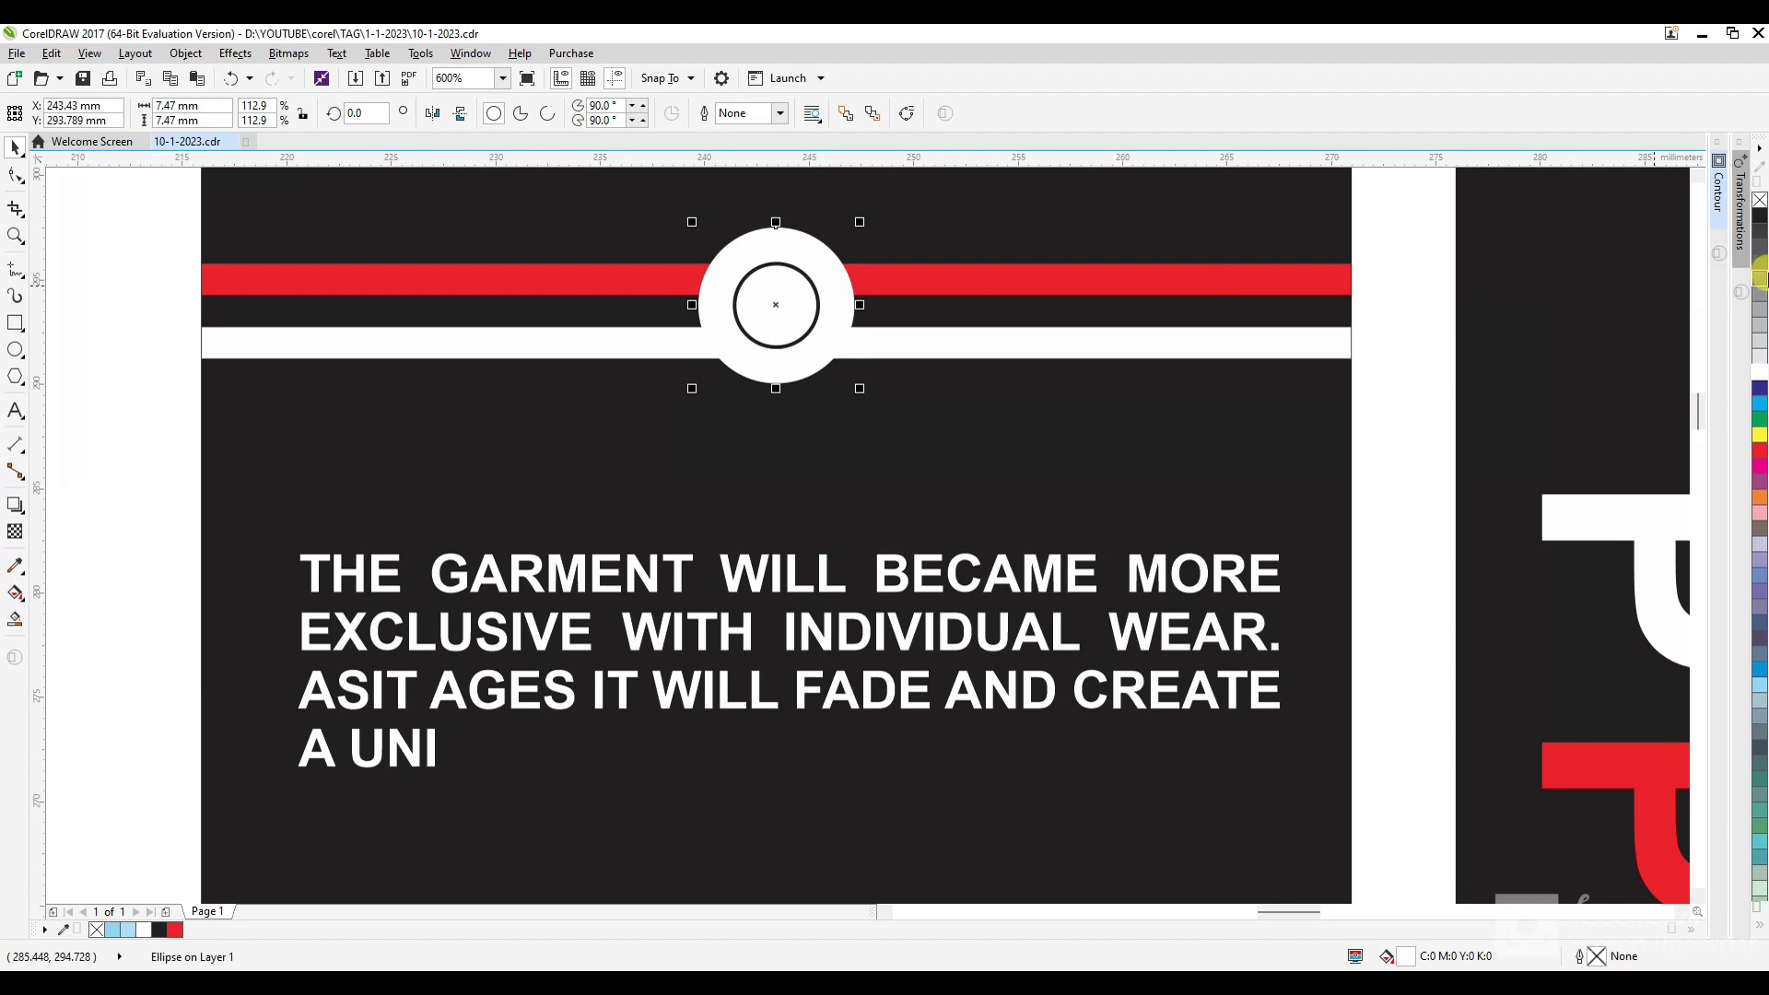
pyautogui.click(1759, 215)
pyautogui.scroll(-2, 806, 395)
pyautogui.scroll(2, 773, 383)
pyautogui.click(774, 378)
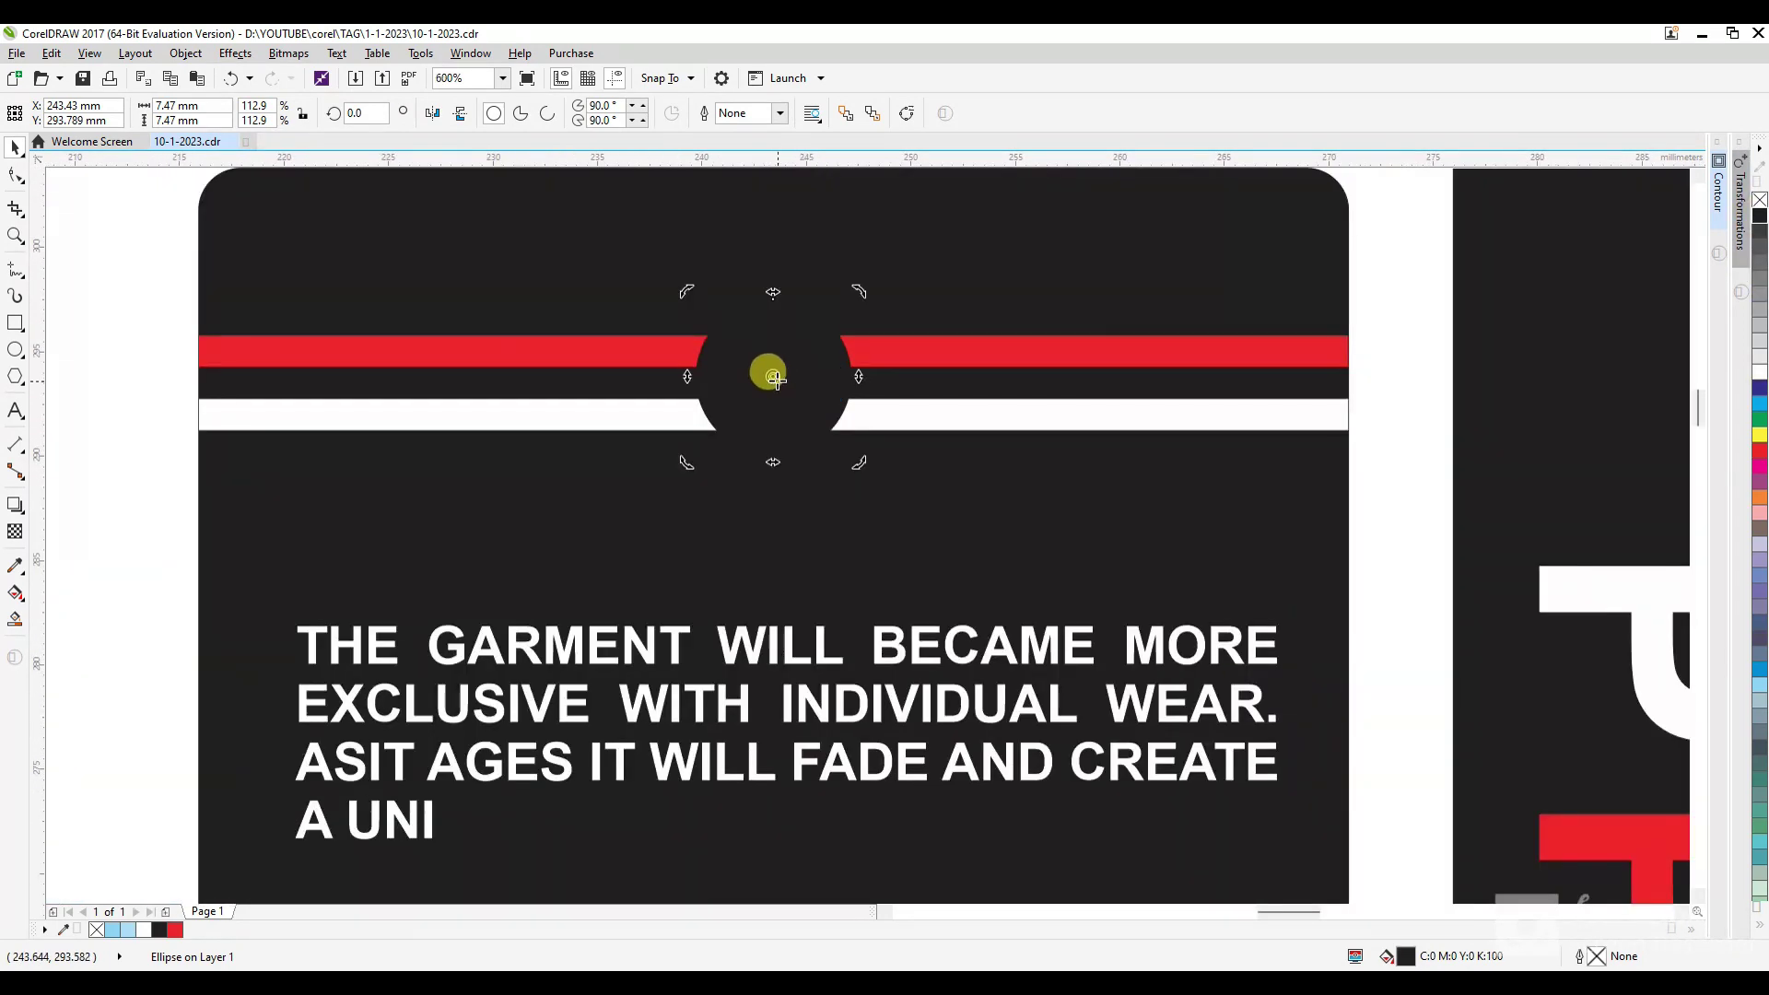
# Give the hole circle on the black tag a white outline.
pyautogui.click(768, 356)
pyautogui.rightClick(1759, 367)
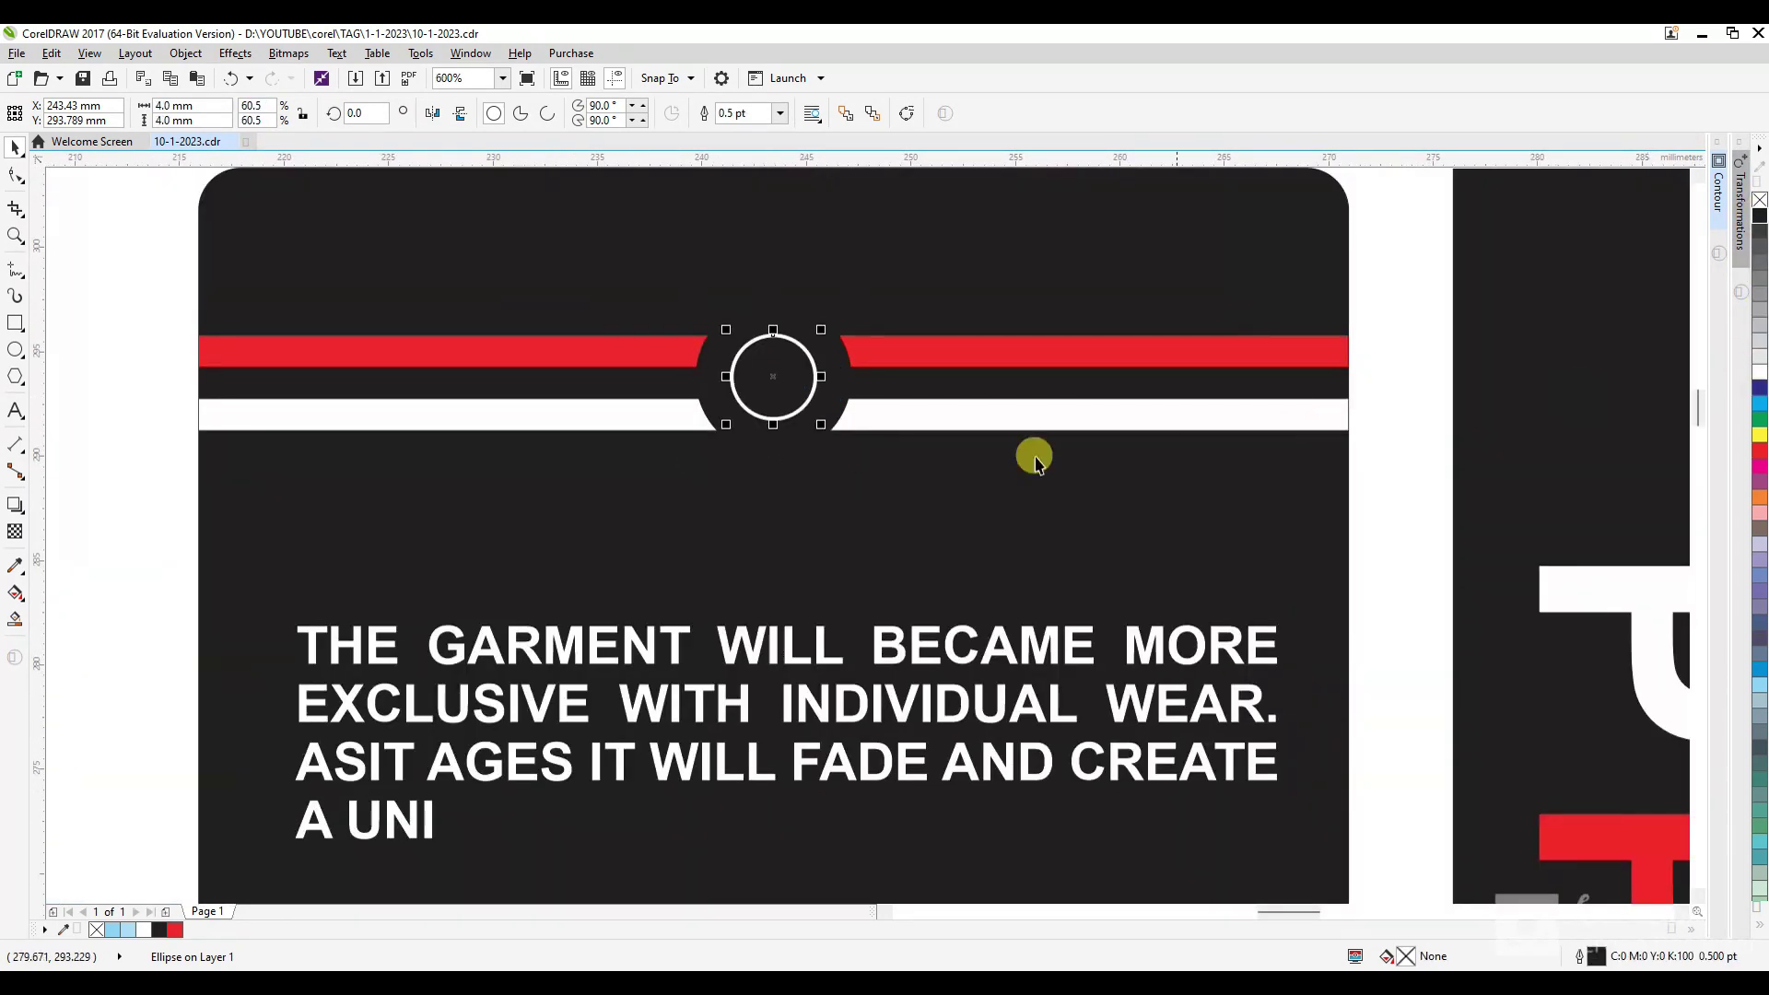
pyautogui.scroll(-4, 691, 443)
pyautogui.press('Escape')
pyautogui.scroll(-2, 733, 406)
pyautogui.scroll(2, 774, 570)
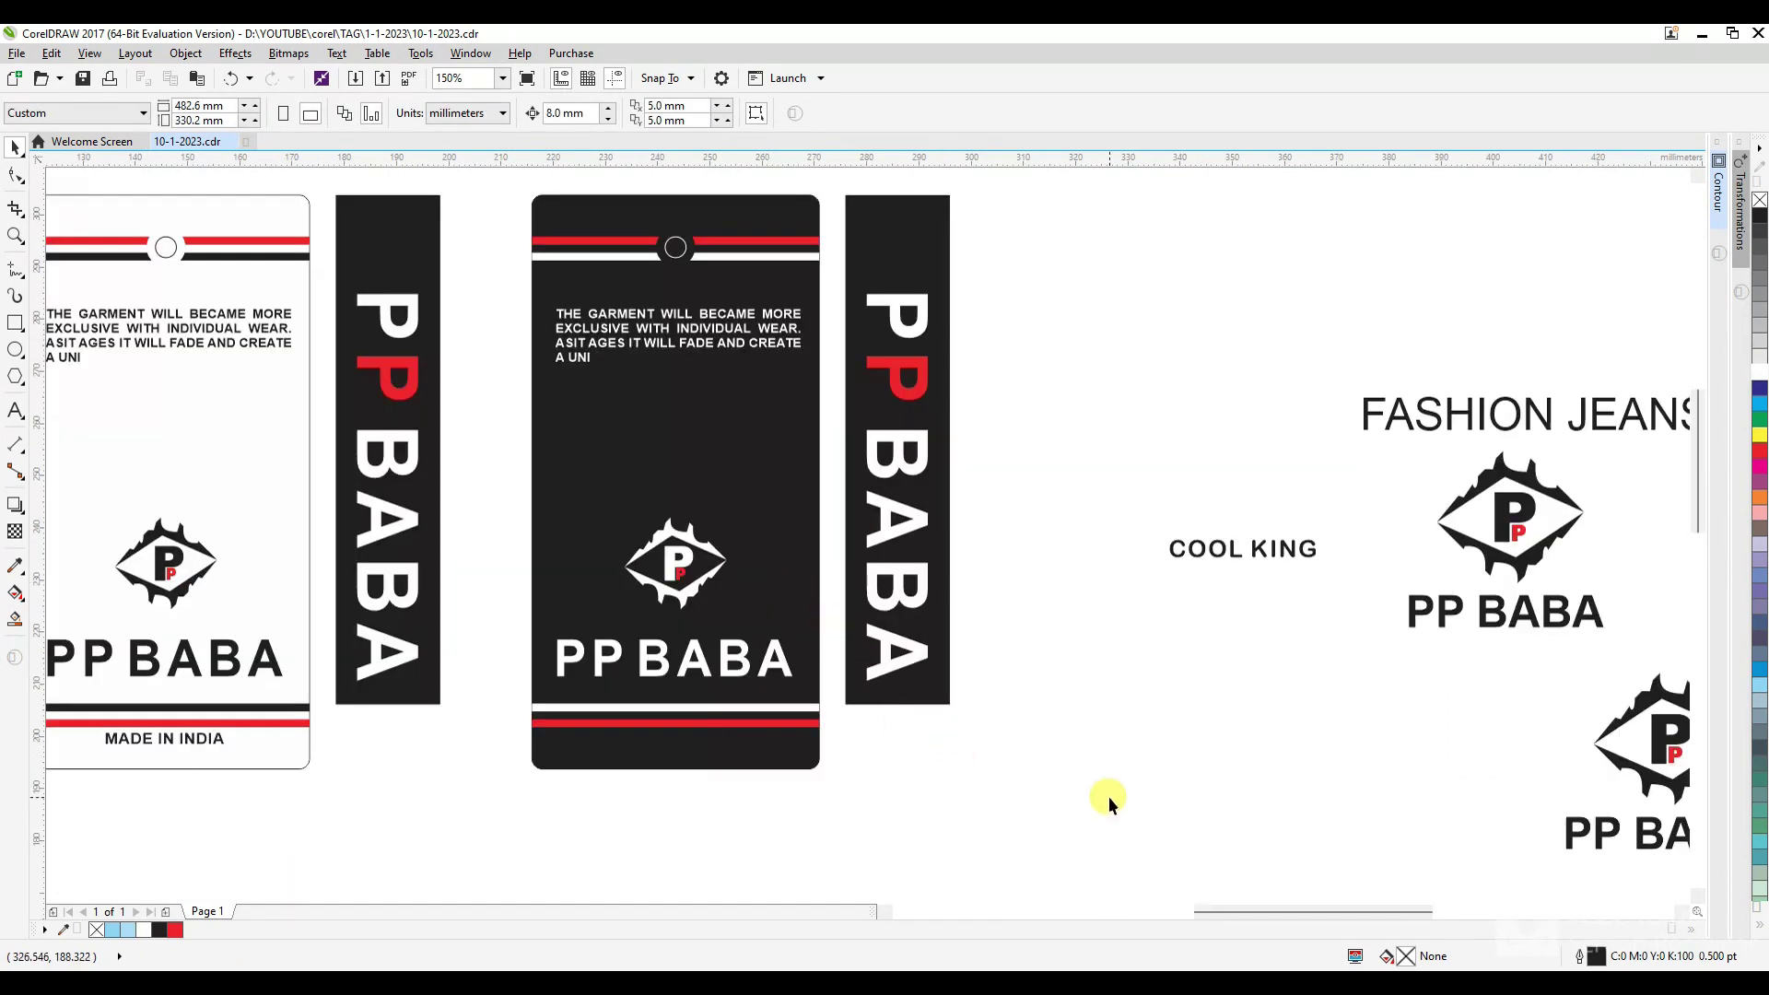
# Fill the black tag's side strip white with a black outline and recolour its PP BABA lettering black.
pyautogui.keyDown('ctrl'); pyautogui.click(938, 580); pyautogui.keyUp('ctrl')
pyautogui.click(1759, 371)
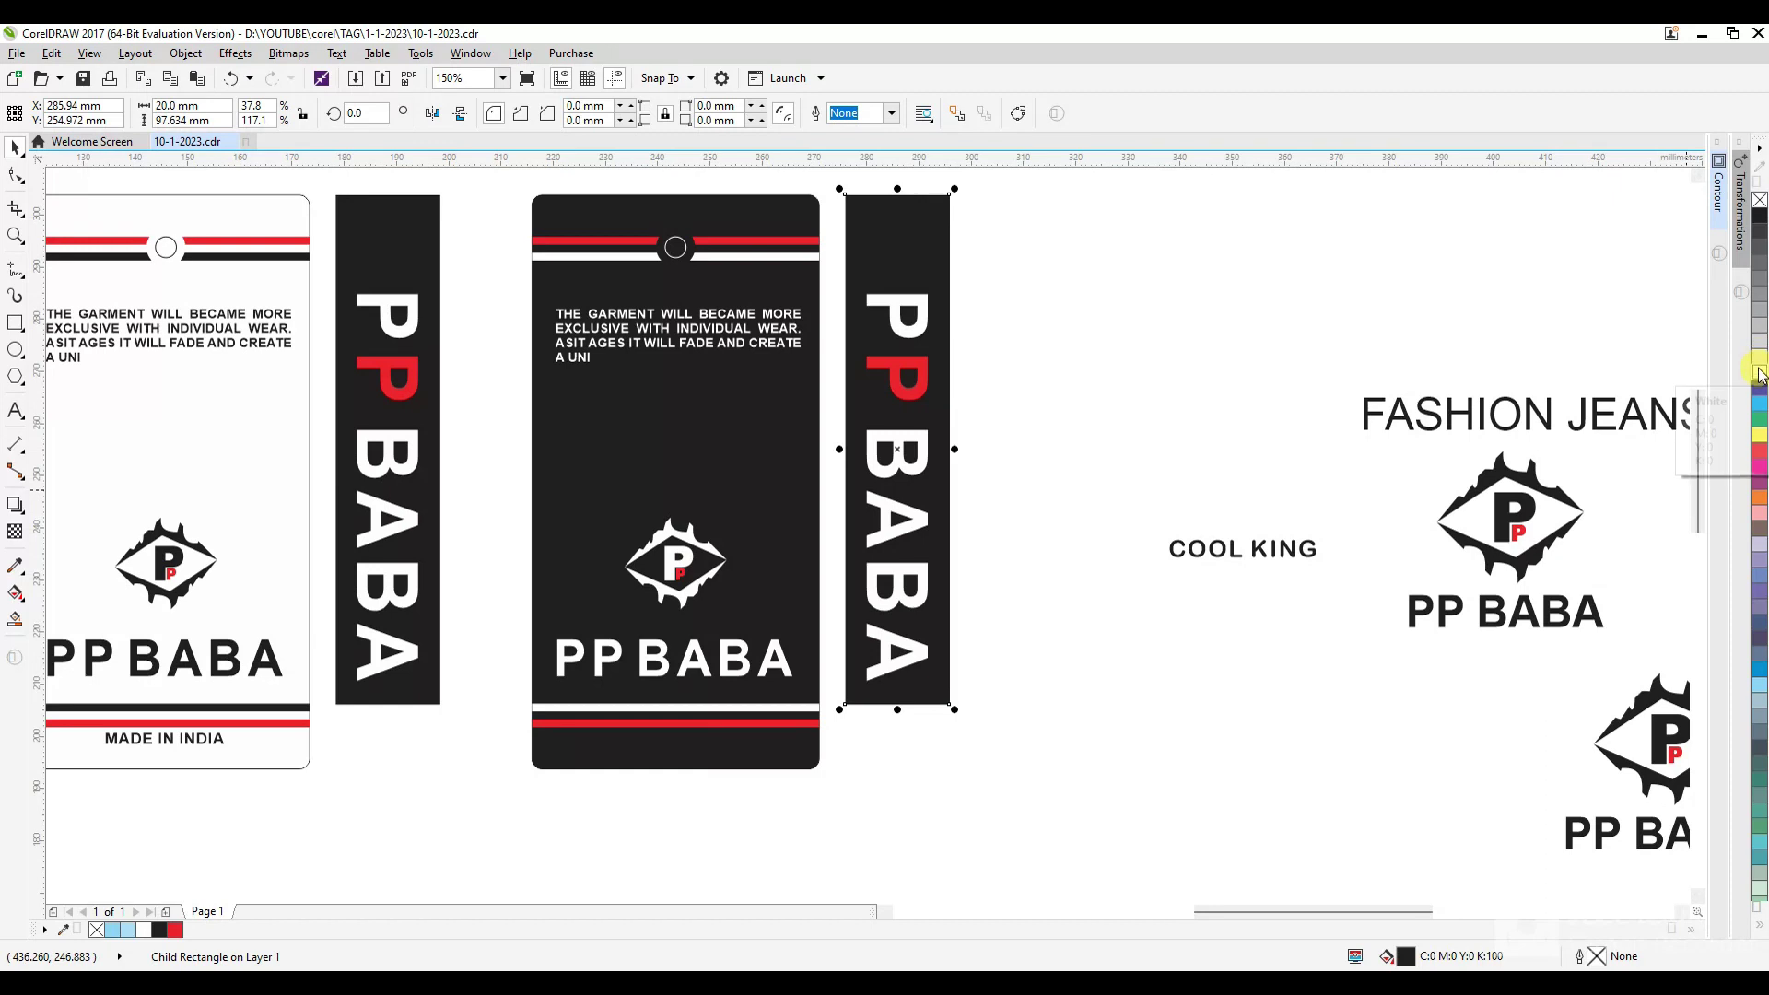
pyautogui.rightClick(1760, 217)
pyautogui.keyDown('ctrl'); pyautogui.click(900, 309); pyautogui.keyUp('ctrl')
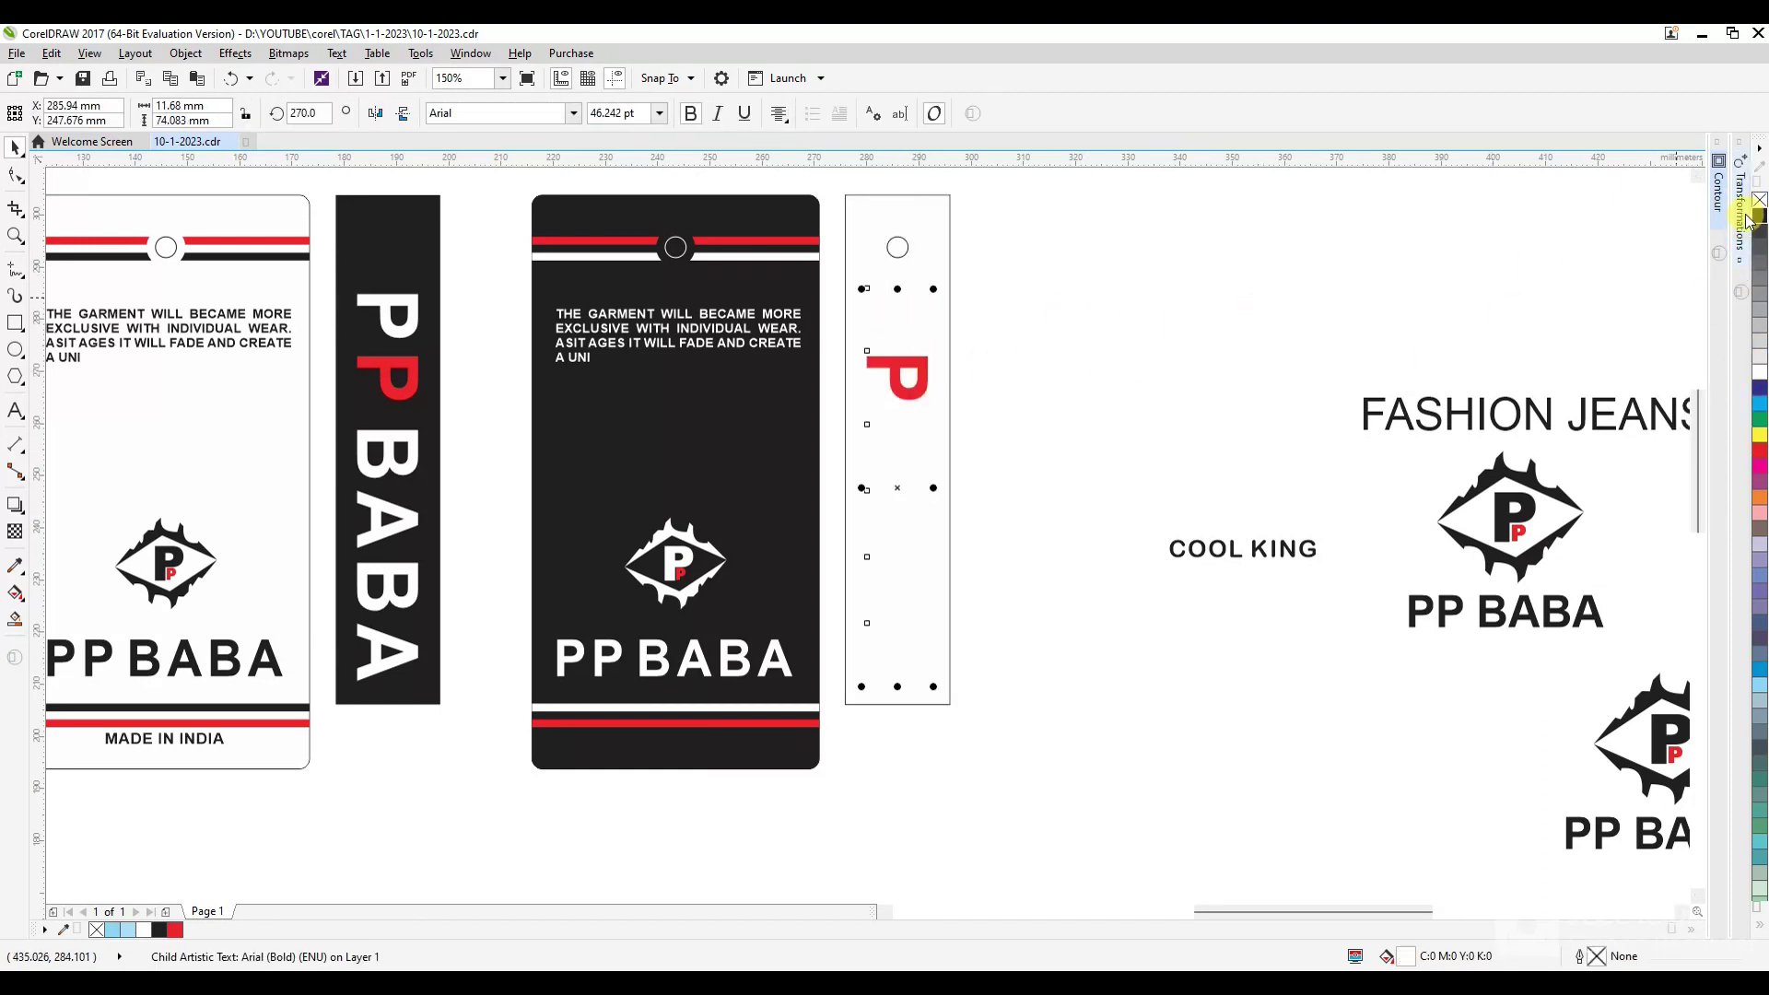
pyautogui.click(1759, 216)
# Try recolouring the second P of the white side strip's lettering red.
pyautogui.click(910, 349)
pyautogui.keyDown('ctrl'); pyautogui.click(910, 350); pyautogui.keyUp('ctrl')
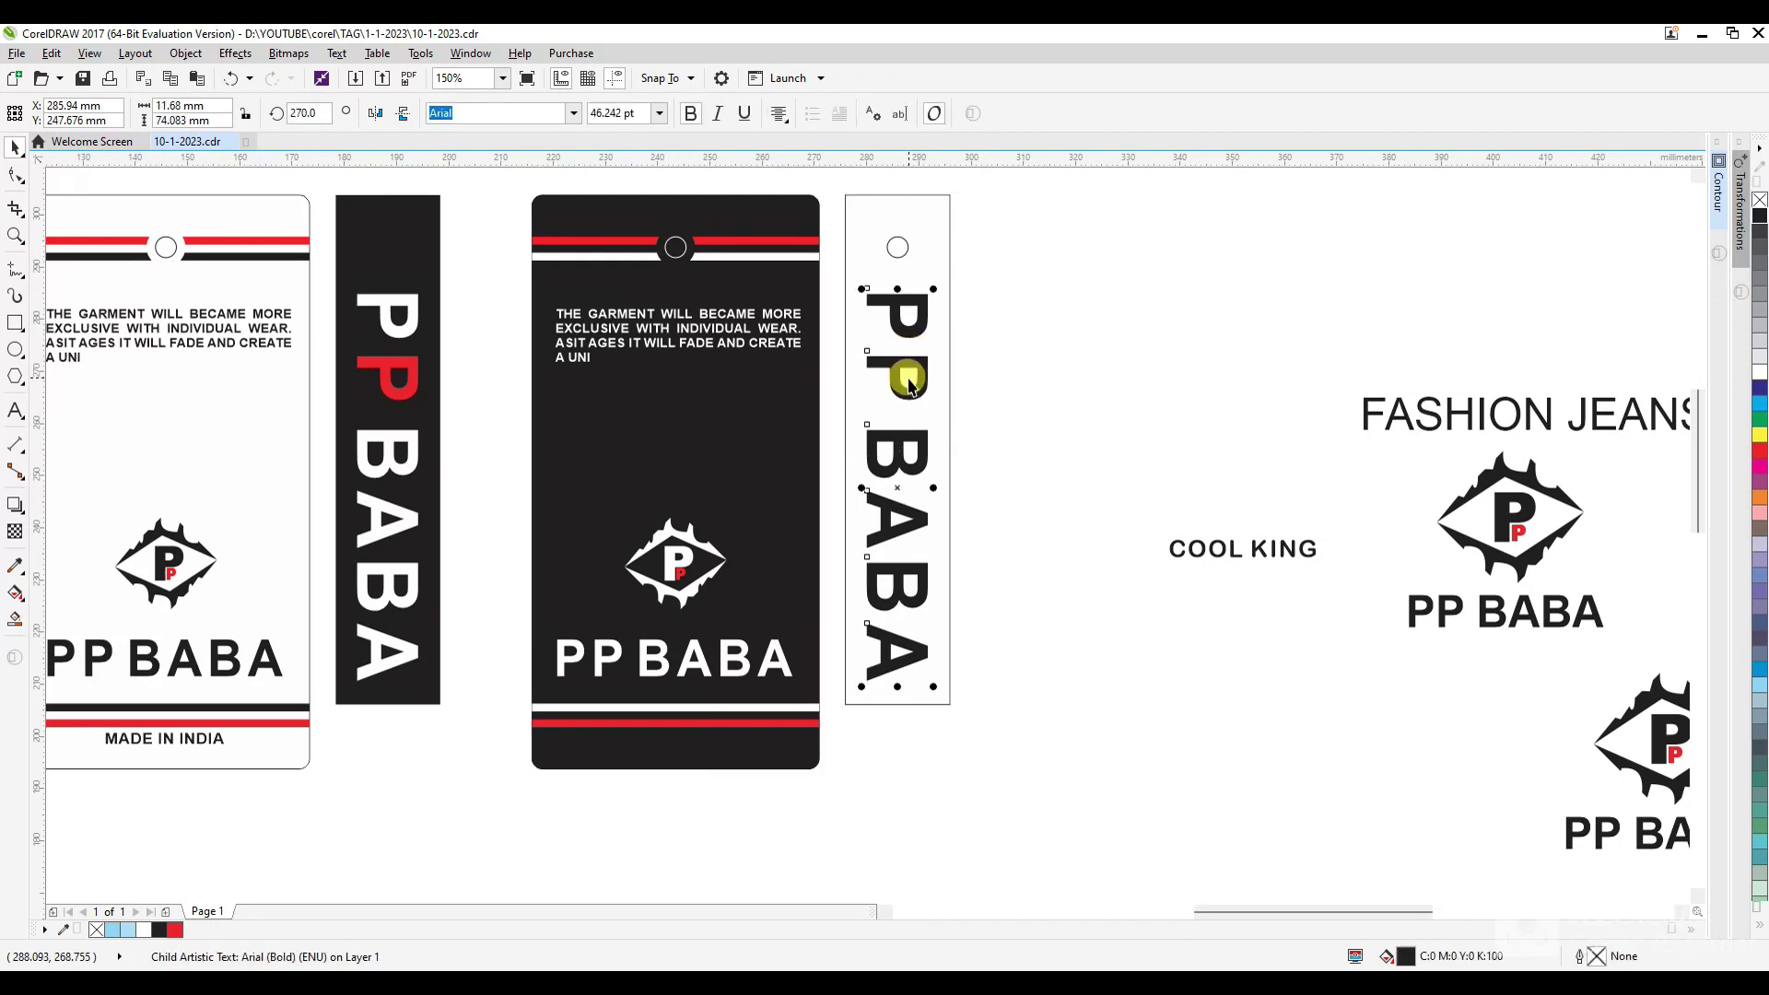
pyautogui.moveTo(903, 368); pyautogui.dragTo(907, 388)
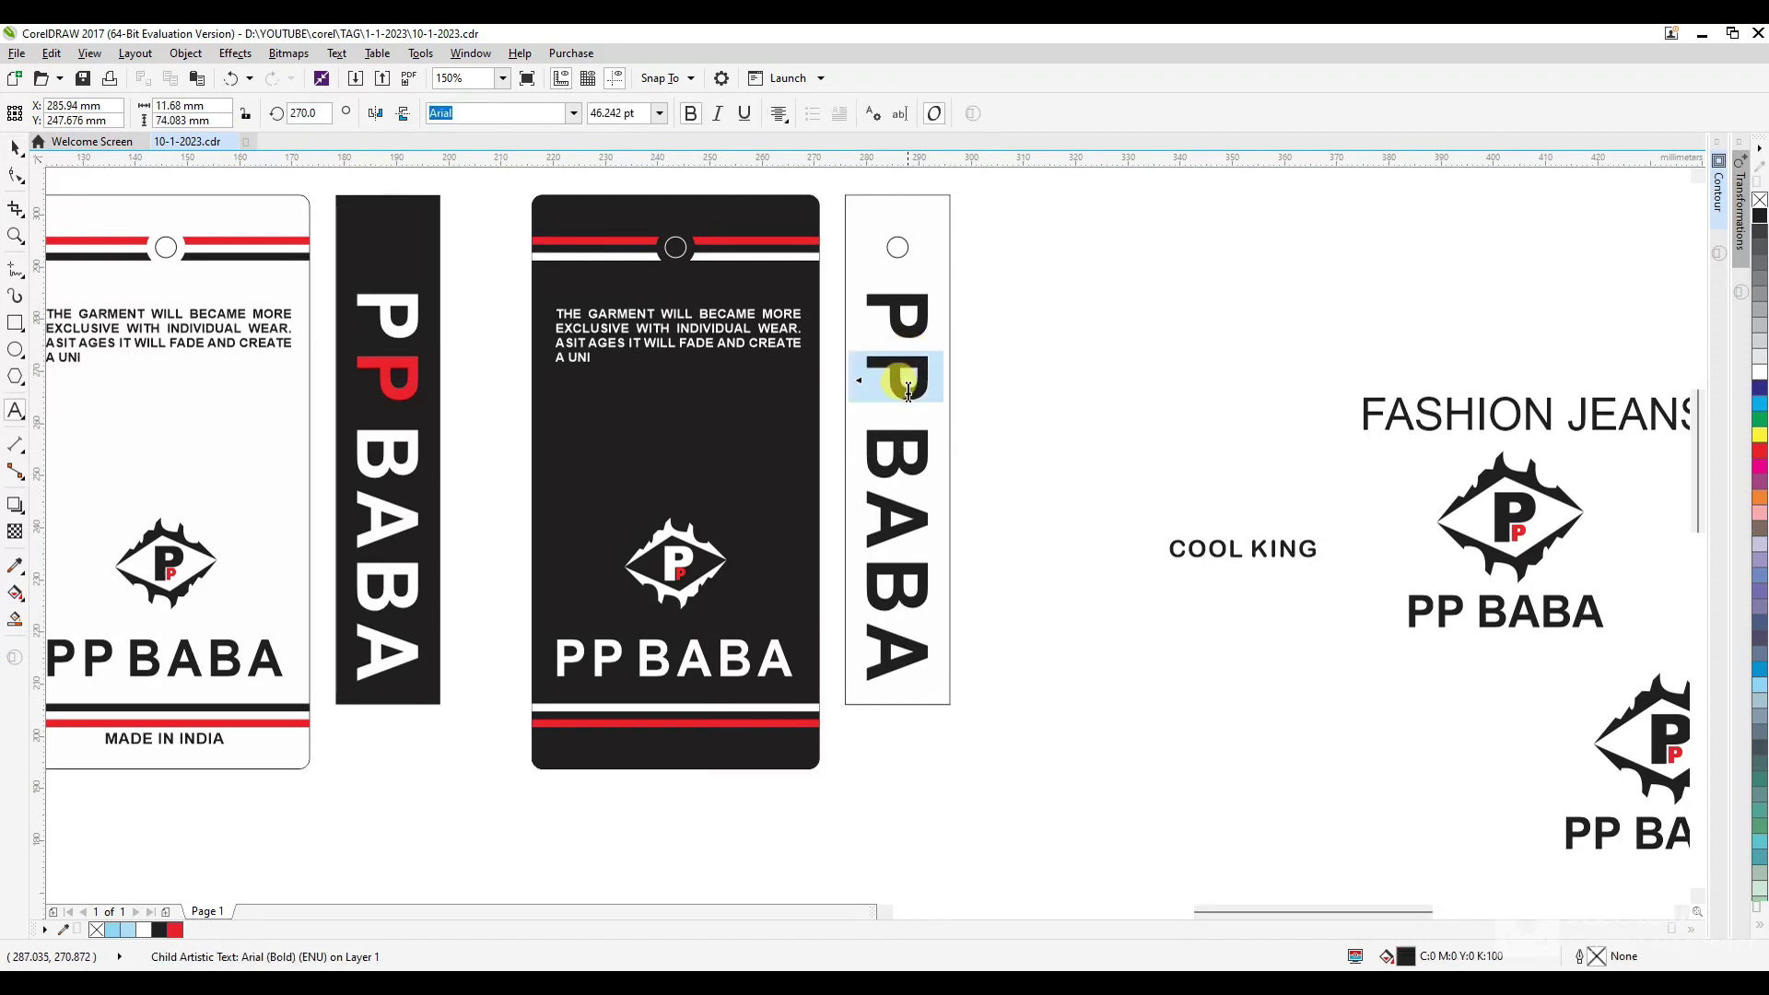
pyautogui.click(1759, 451)
pyautogui.hotkey('ctrl', 'space')
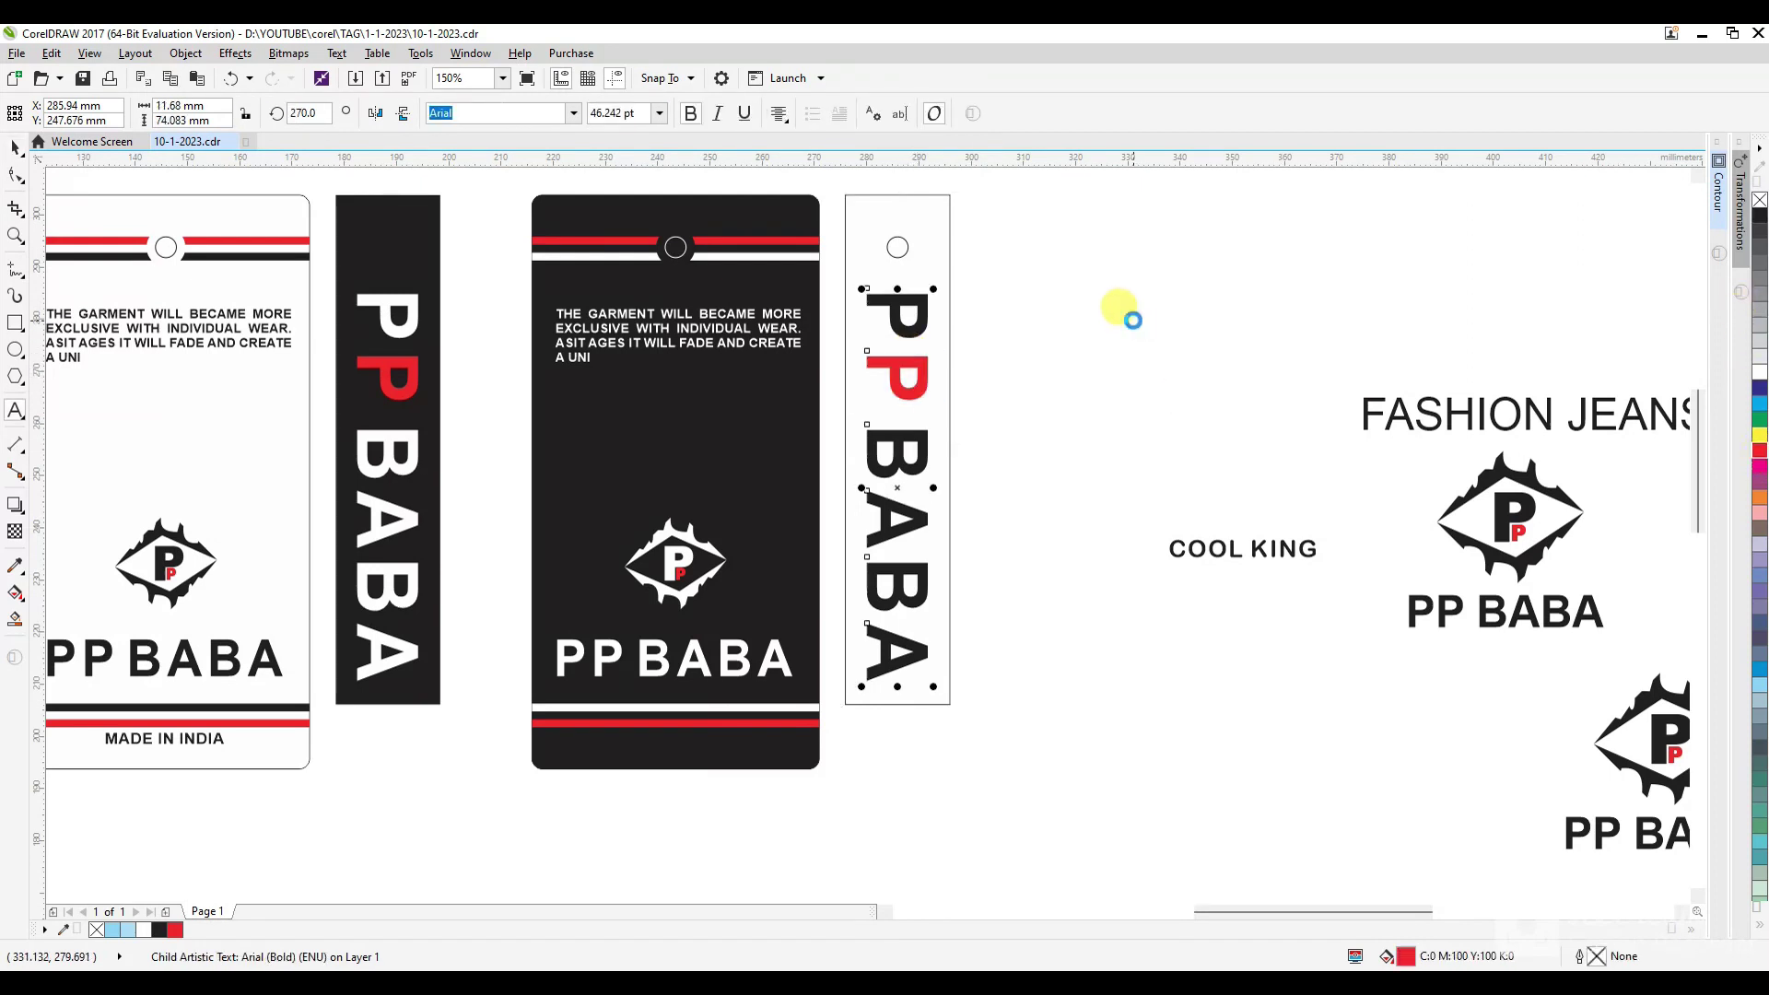
pyautogui.click(1002, 617)
pyautogui.moveTo(1004, 729); pyautogui.dragTo(1026, 533)
pyautogui.hotkey('ctrl', 'z')
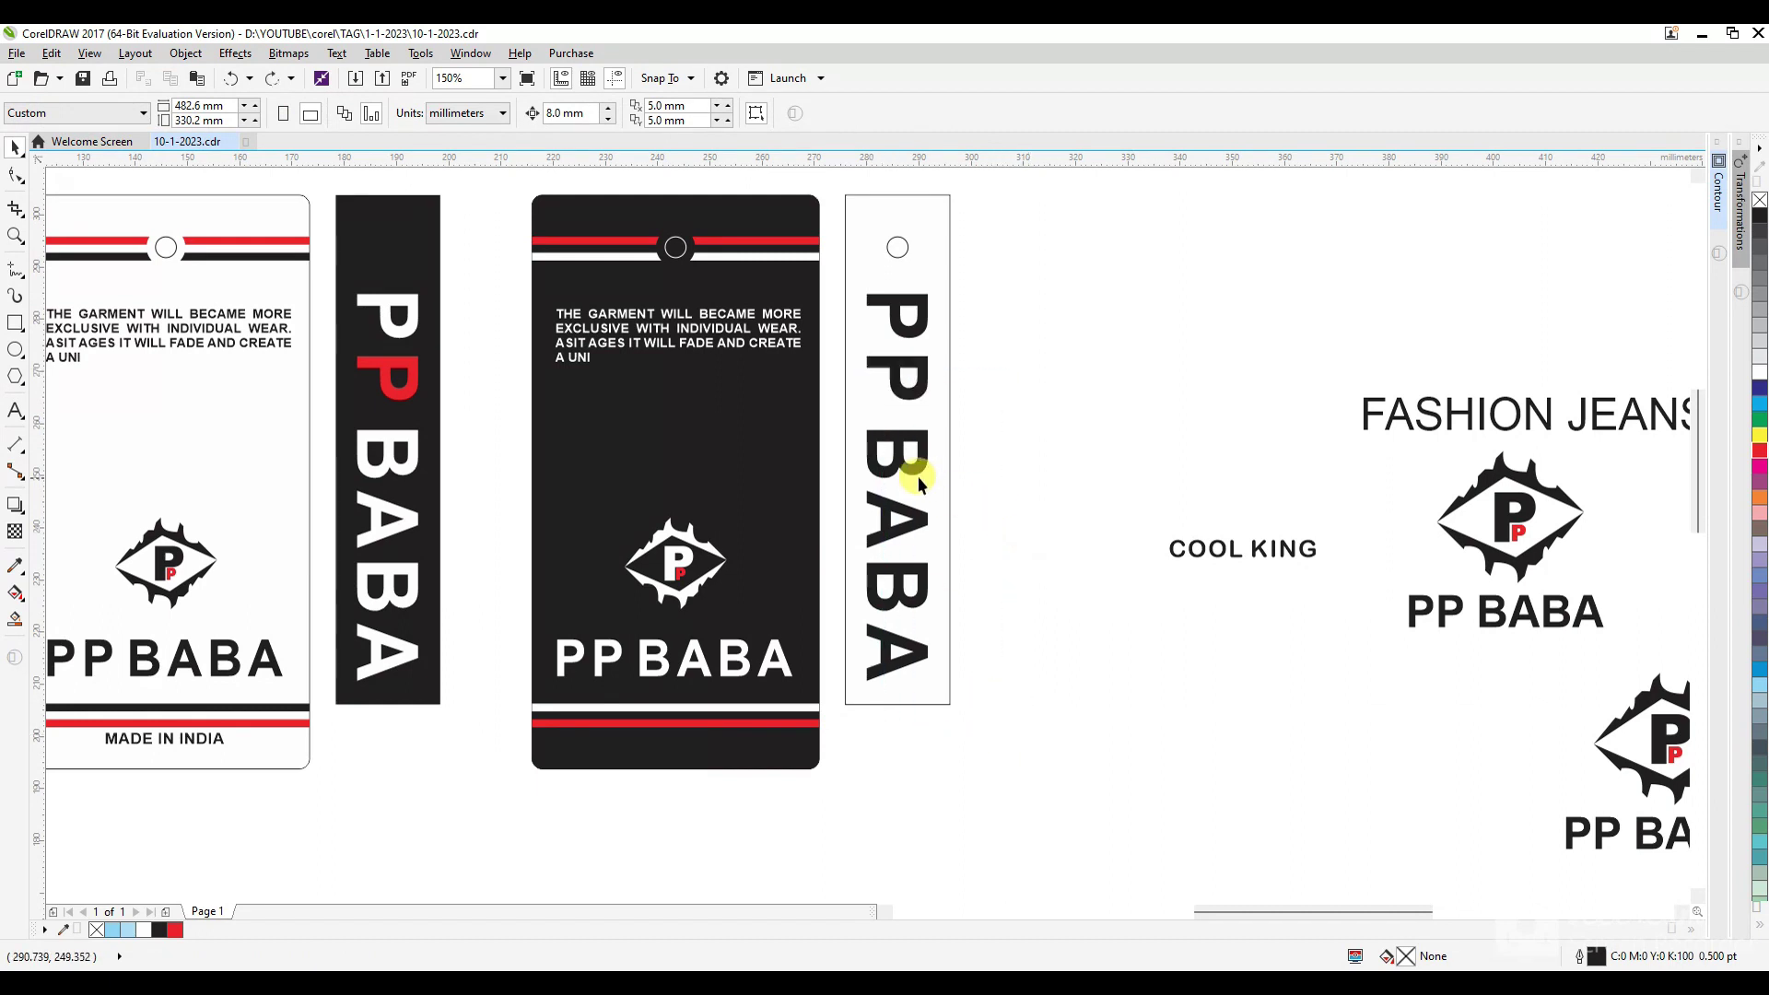
# Recolour the word BABA on the black tag's white side strip red.
pyautogui.click(889, 444)
pyautogui.doubleClick(889, 444)
pyautogui.moveTo(889, 428); pyautogui.dragTo(892, 682)
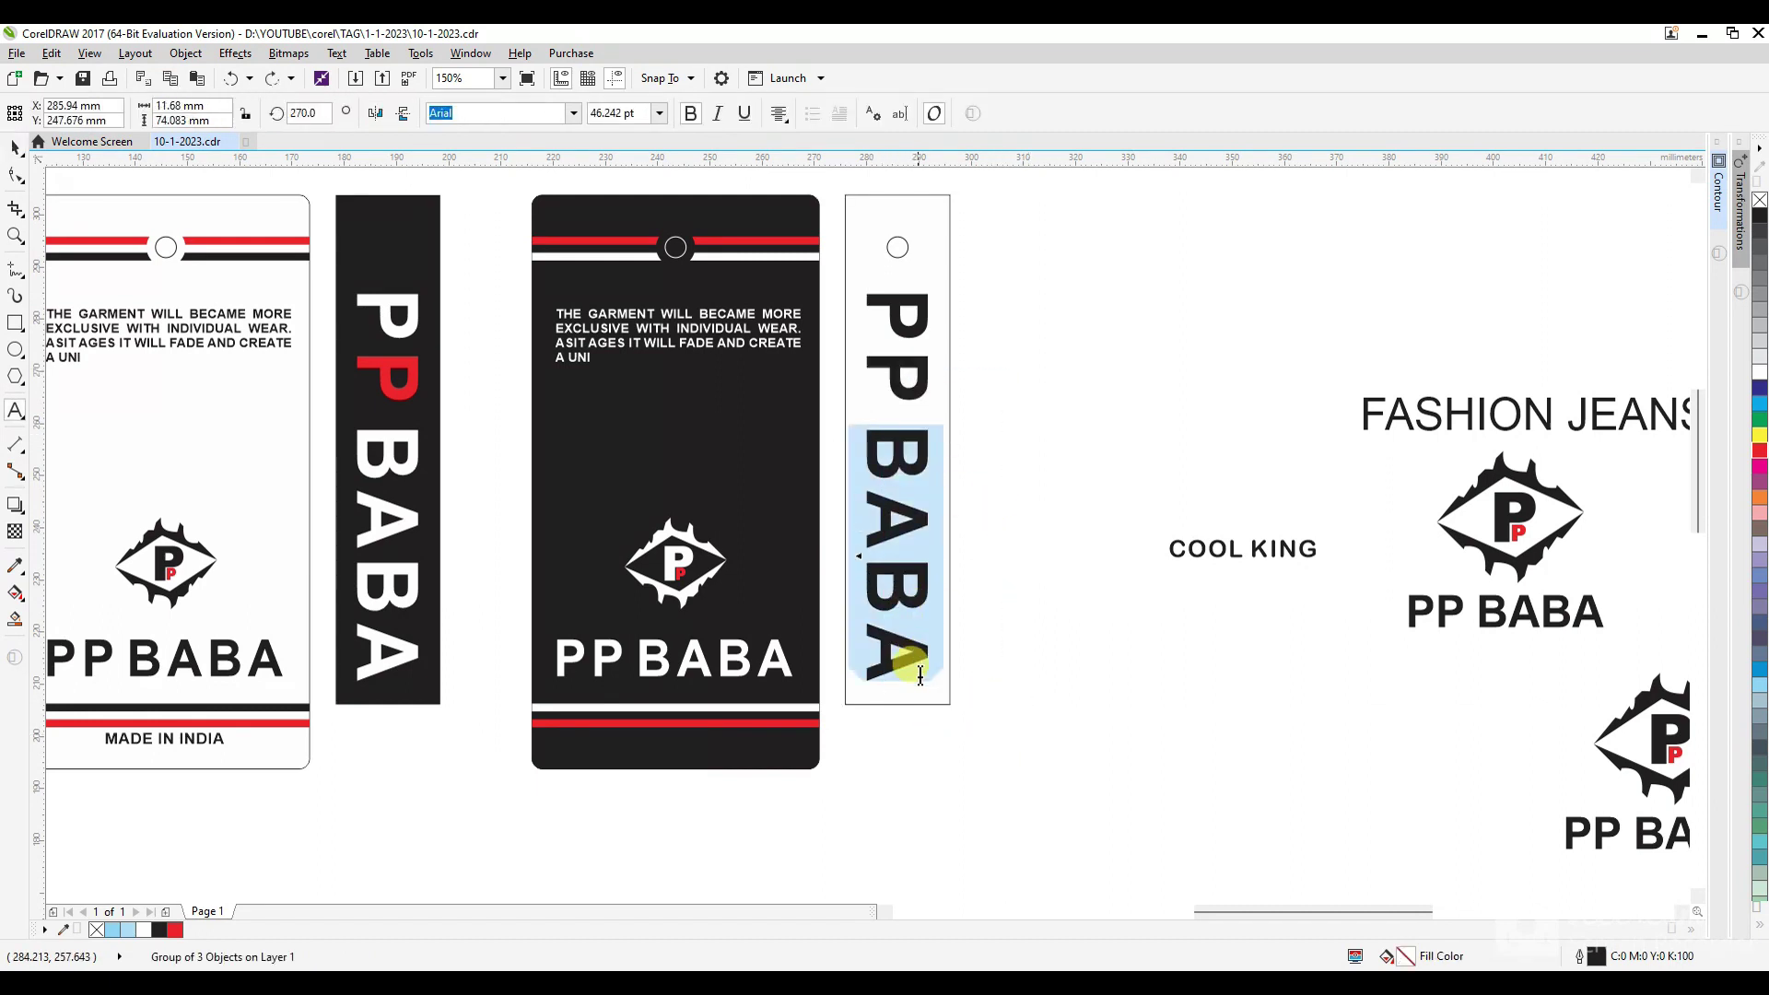
pyautogui.click(1761, 454)
pyautogui.press('Escape')
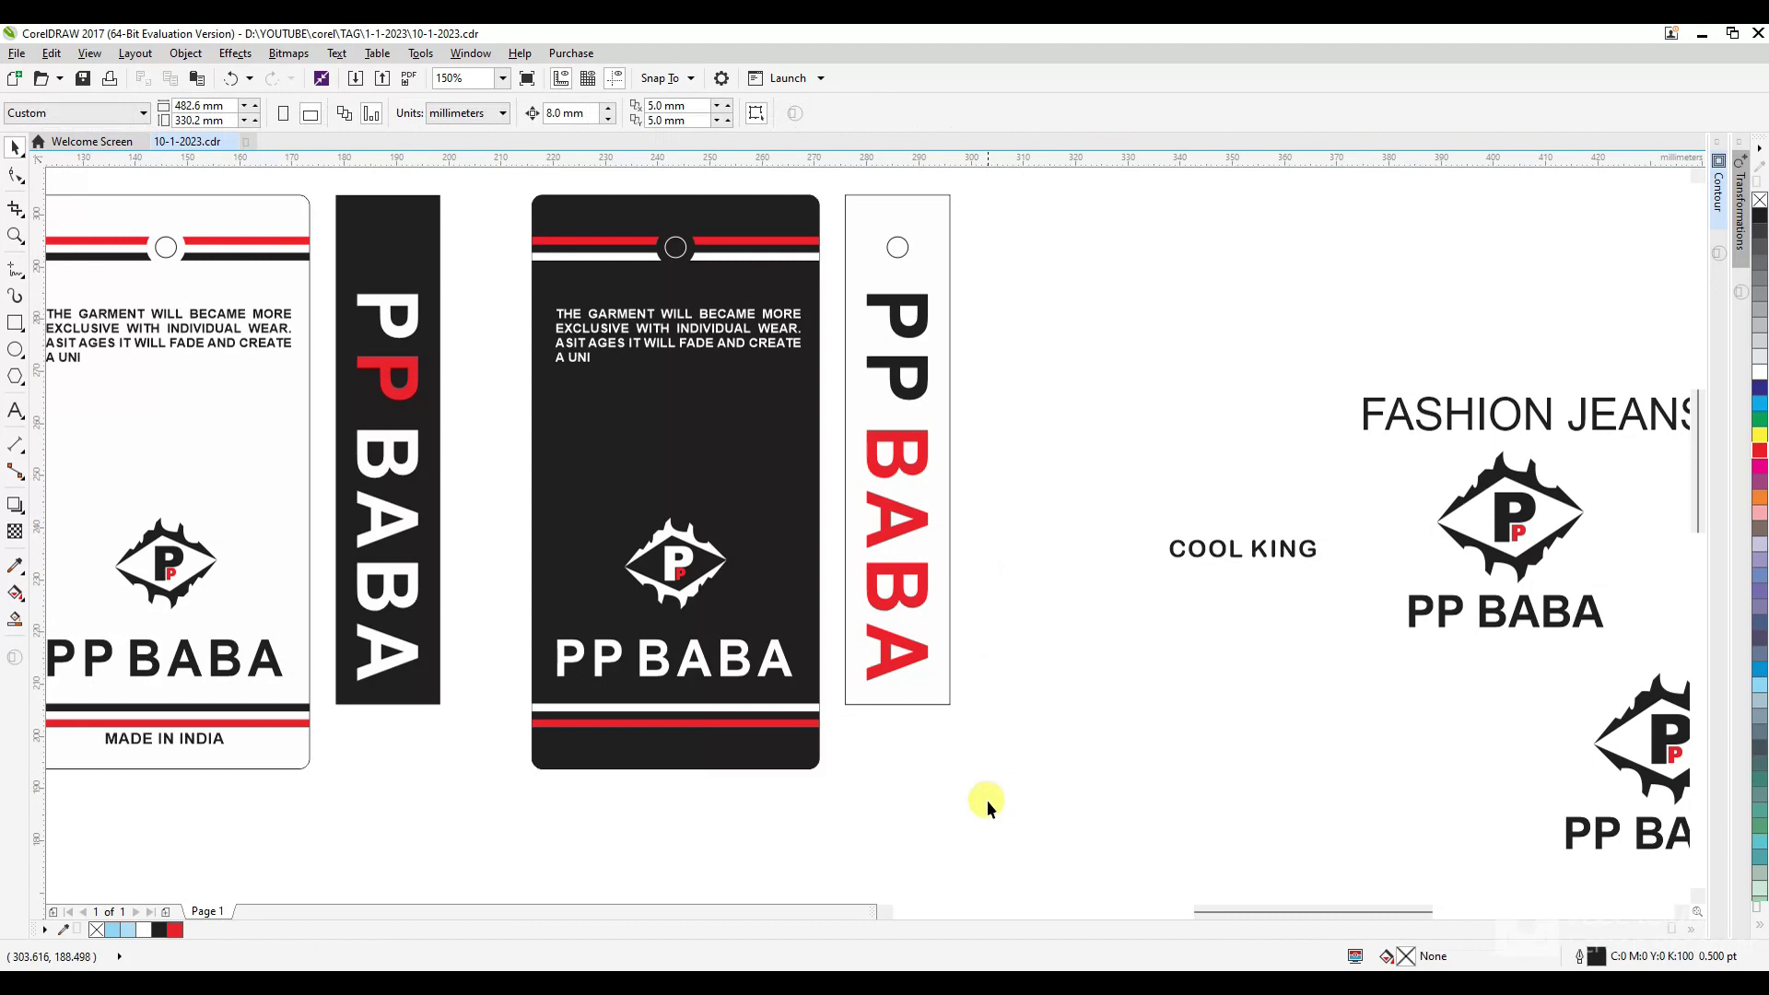
# Move the white side strip with red BABA lettering slightly closer to the black tag.
pyautogui.moveTo(867, 311); pyautogui.dragTo(843, 166)
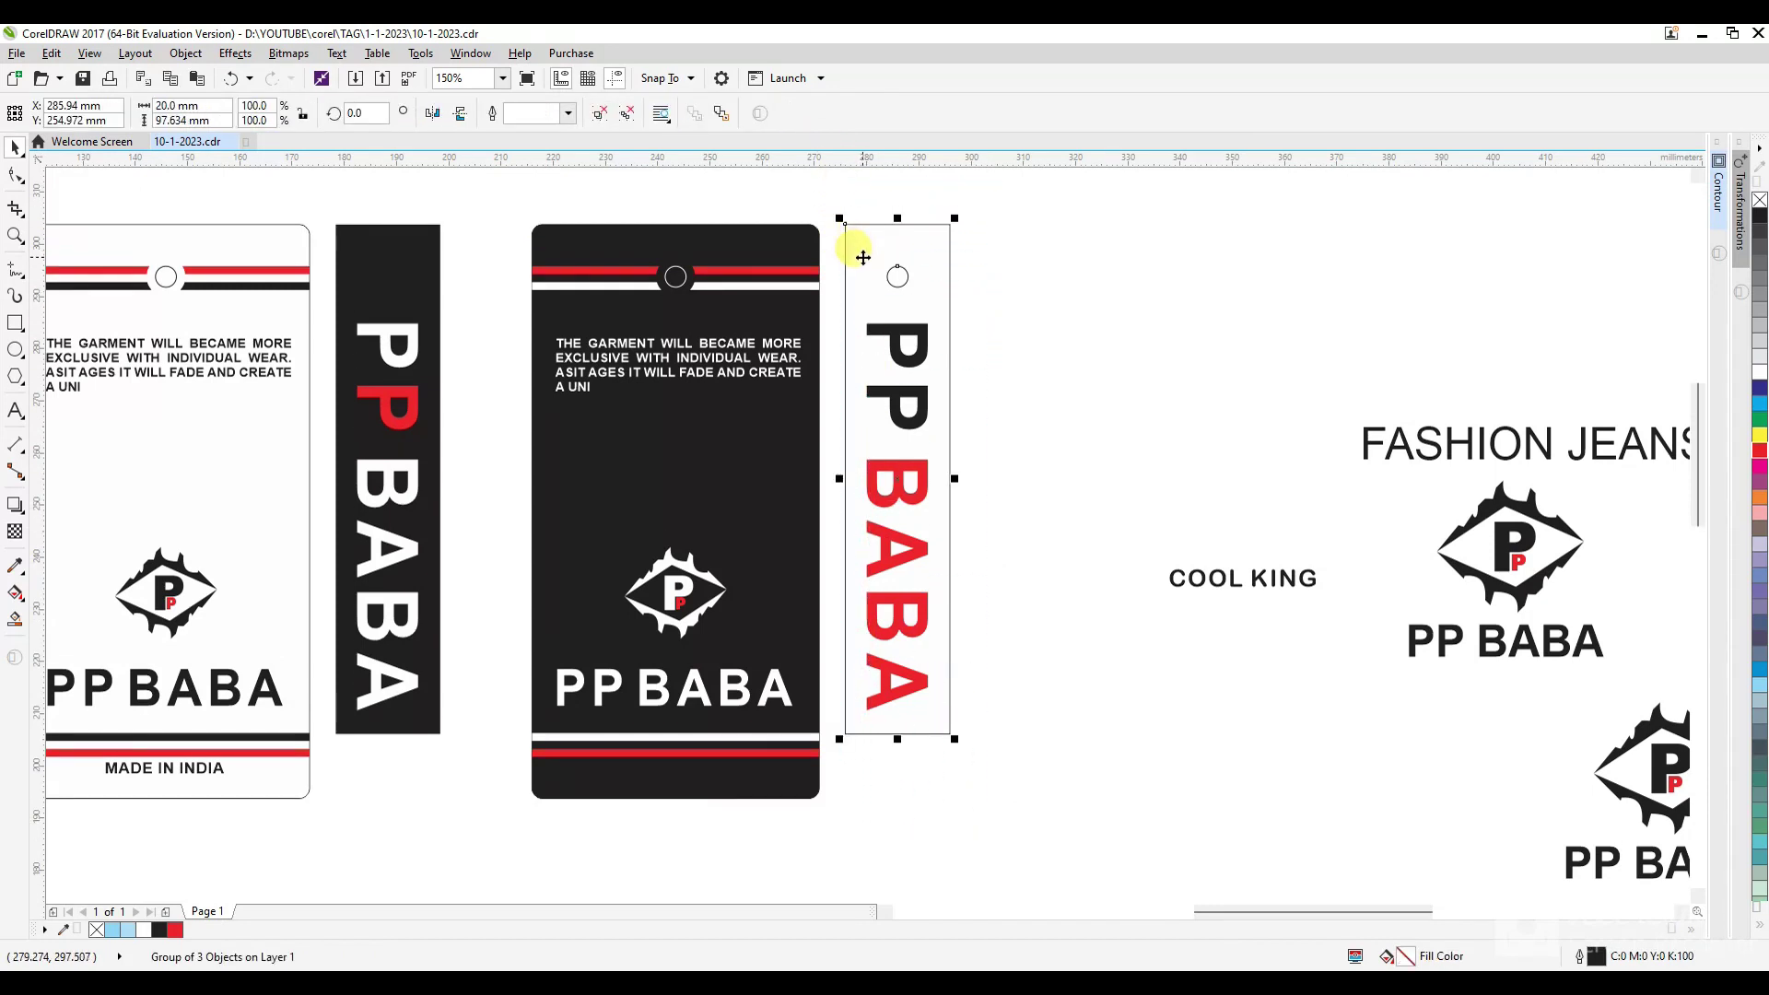
pyautogui.keyDown('shift'); pyautogui.click(770, 262); pyautogui.keyUp('shift')
pyautogui.press('c')
pyautogui.click(950, 302)
pyautogui.moveTo(710, 640); pyautogui.dragTo(875, 666)
pyautogui.click(1077, 701)
# Delete the two spare PP BABA eye logos beside the upper FASHION JEANS and COOL KING texts.
pyautogui.scroll(-1, 1084, 702)
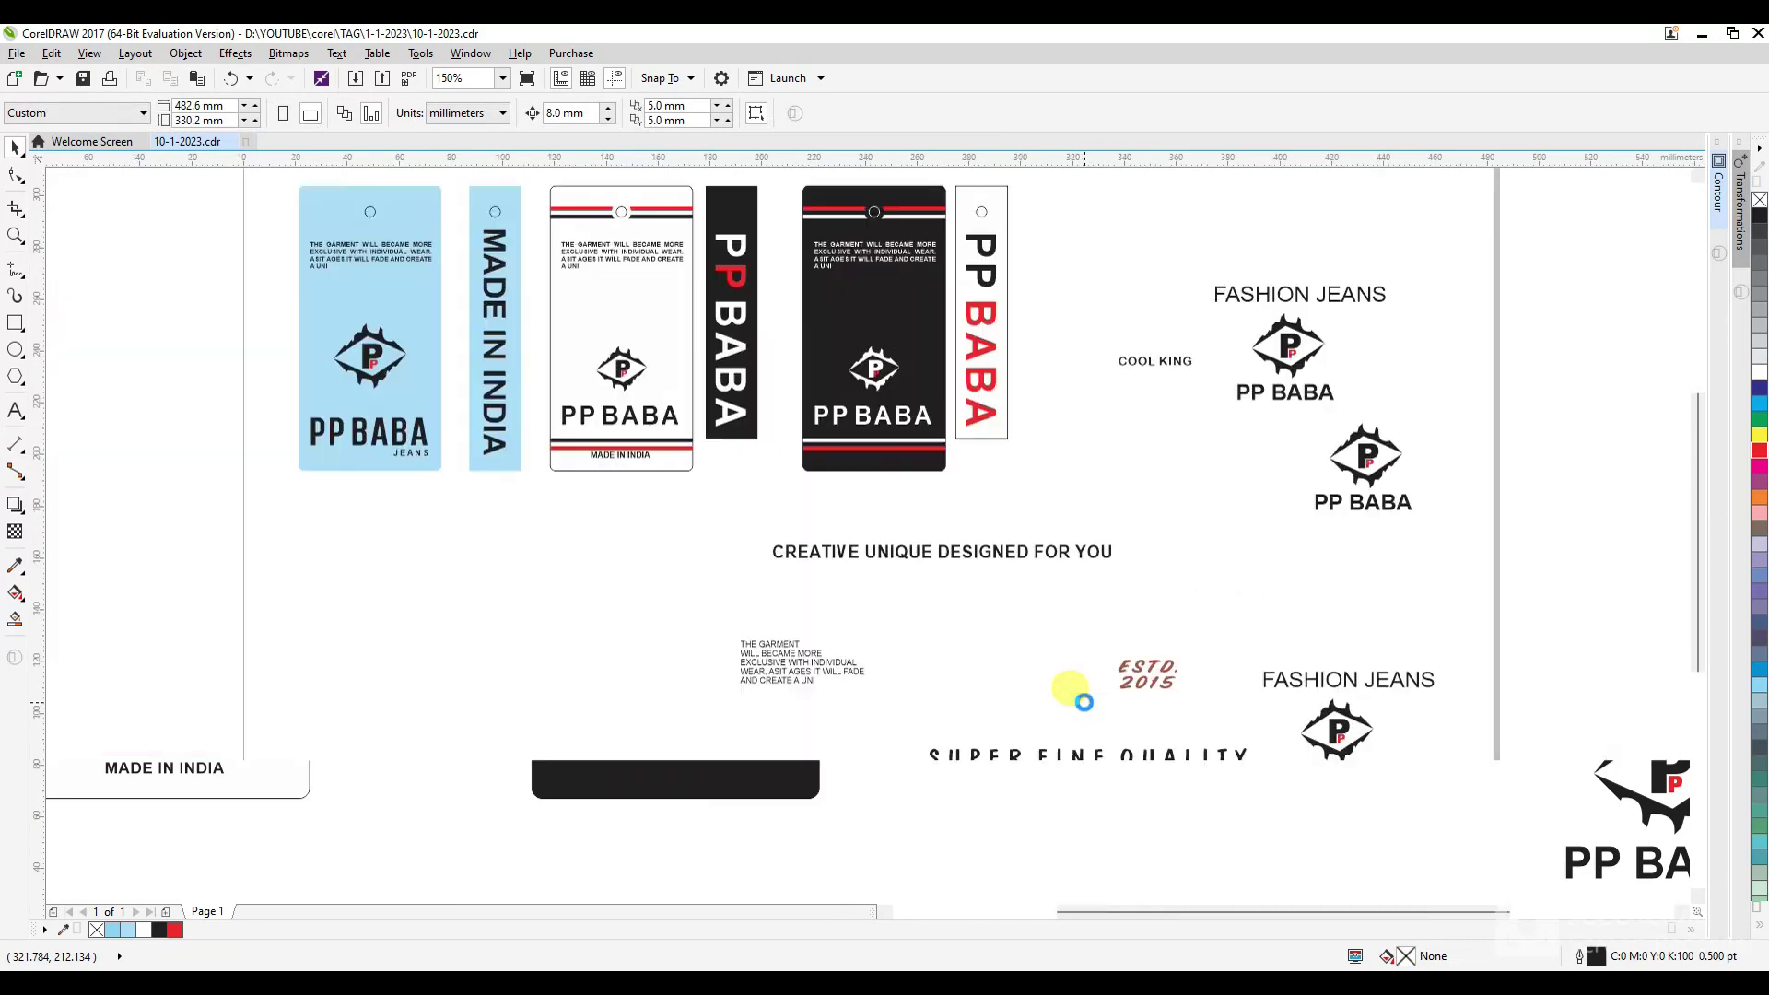
pyautogui.scroll(-1, 821, 480)
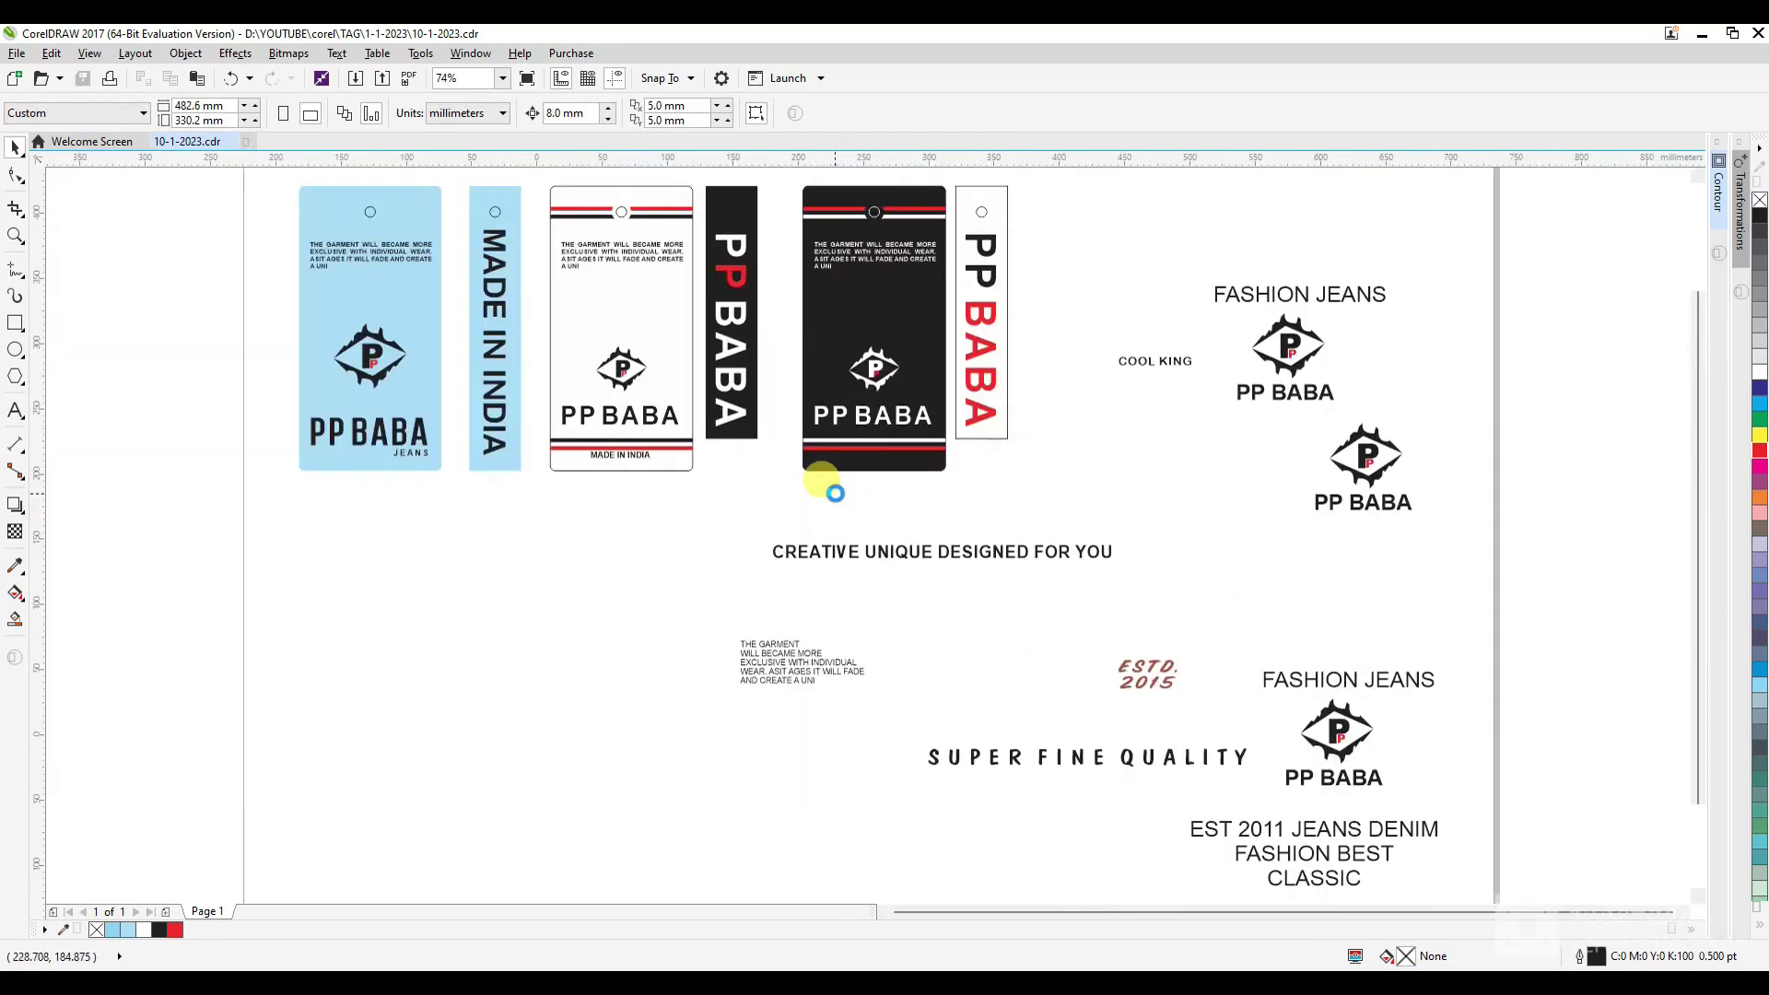
pyautogui.scroll(1, 1091, 331)
pyautogui.click(1131, 601)
pyautogui.moveTo(1291, 693); pyautogui.dragTo(1115, 522)
pyautogui.press('Delete')
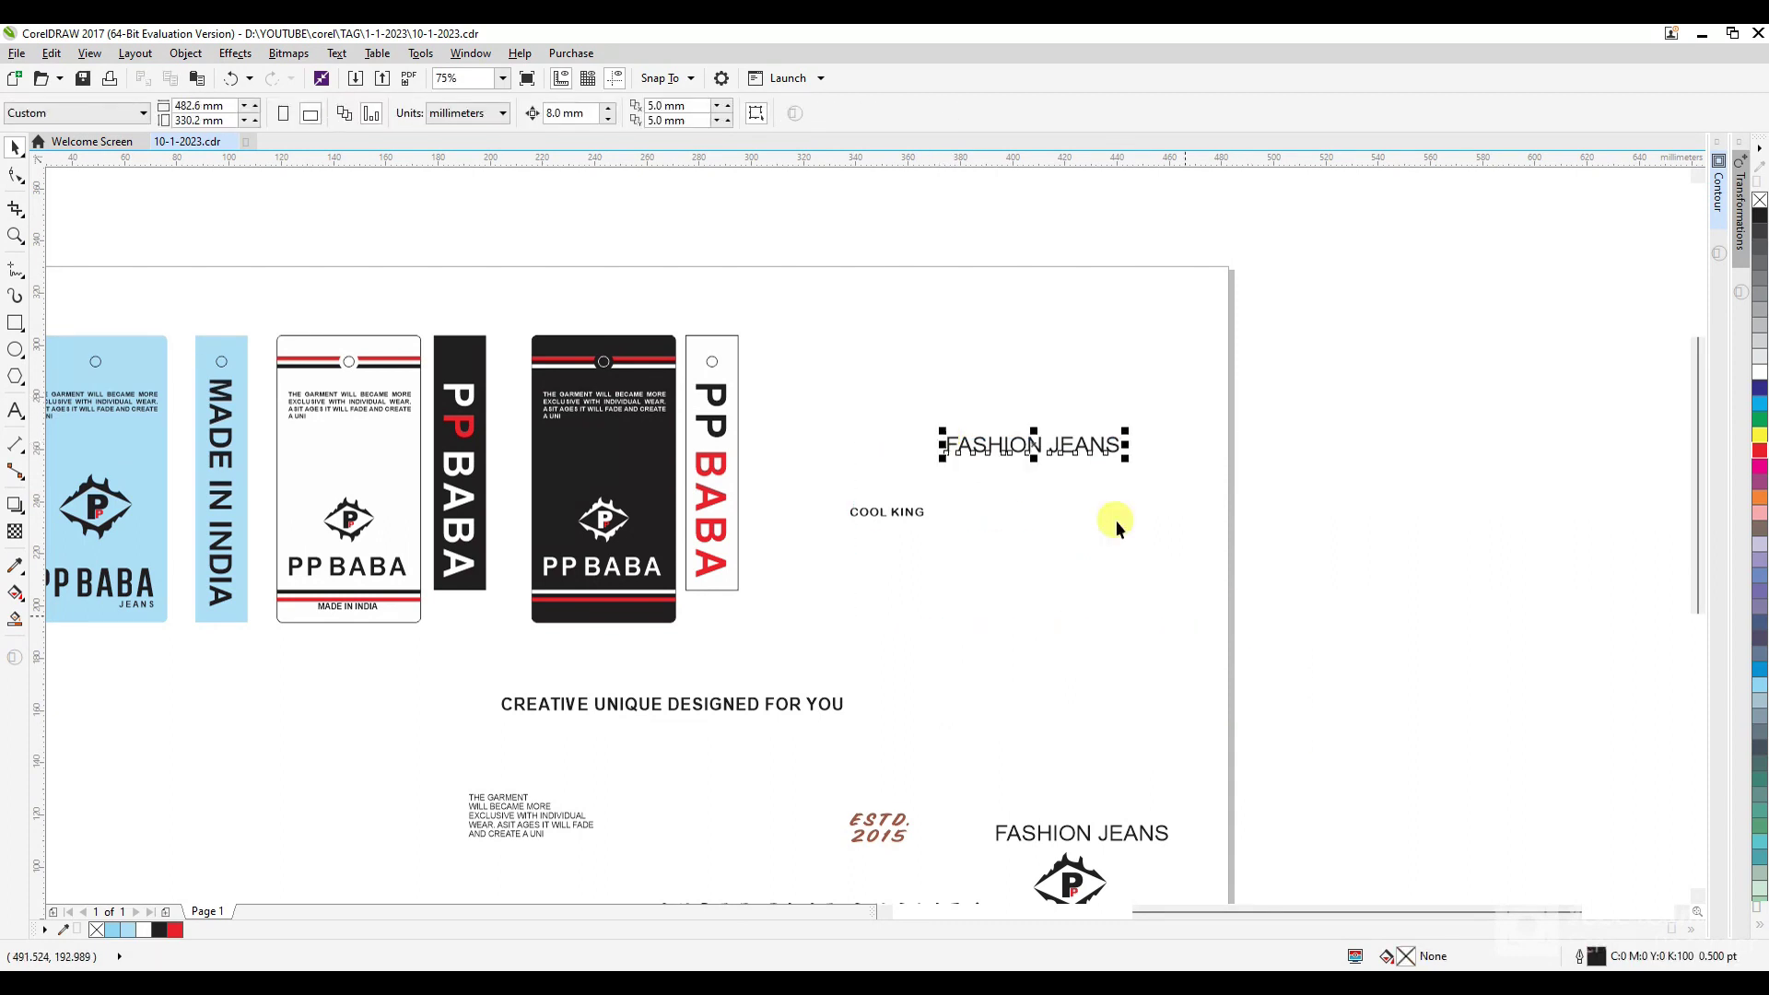
# Move the upper FASHION JEANS and COOL KING texts down level with the CREATIVE UNIQUE DESIGNED FOR YOU line.
pyautogui.moveTo(1038, 446); pyautogui.dragTo(1083, 719)
pyautogui.moveTo(770, 454); pyautogui.dragTo(1047, 607)
pyautogui.moveTo(925, 521); pyautogui.dragTo(916, 715)
pyautogui.click(868, 635)
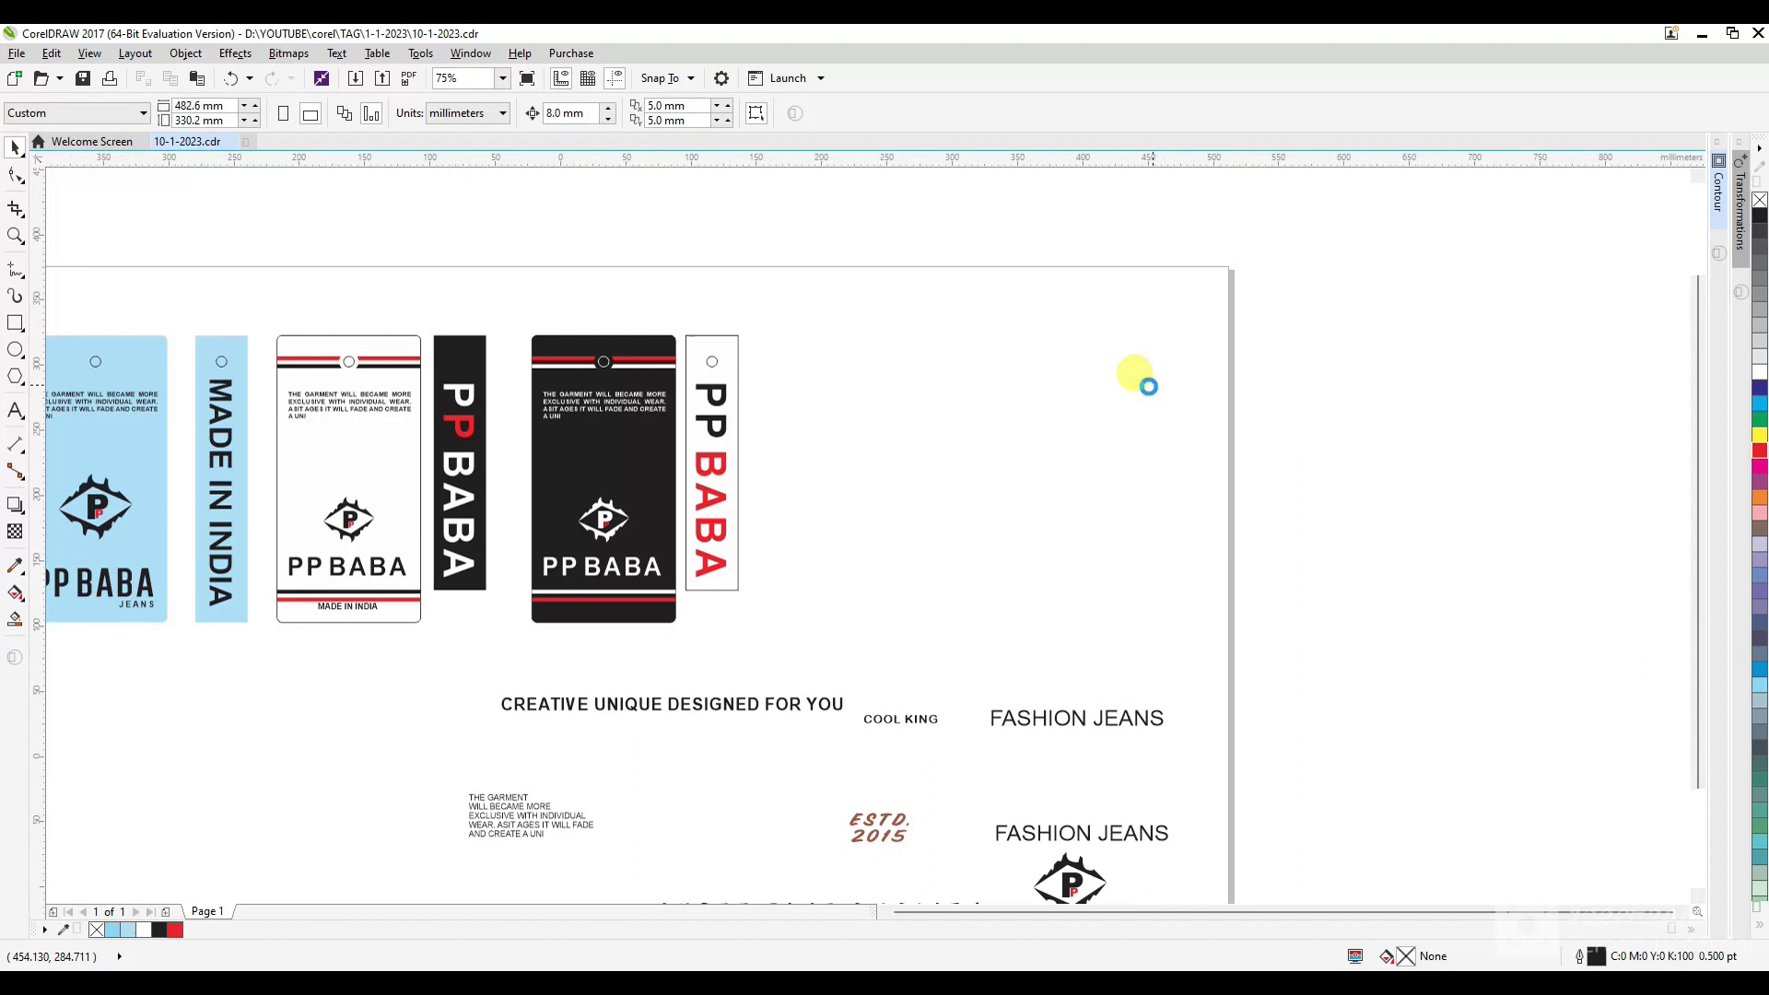
# Move all the leftover texts and the spare logo below the tags together towards the area right of the page.
pyautogui.scroll(-2, 1137, 375)
pyautogui.scroll(2, 610, 365)
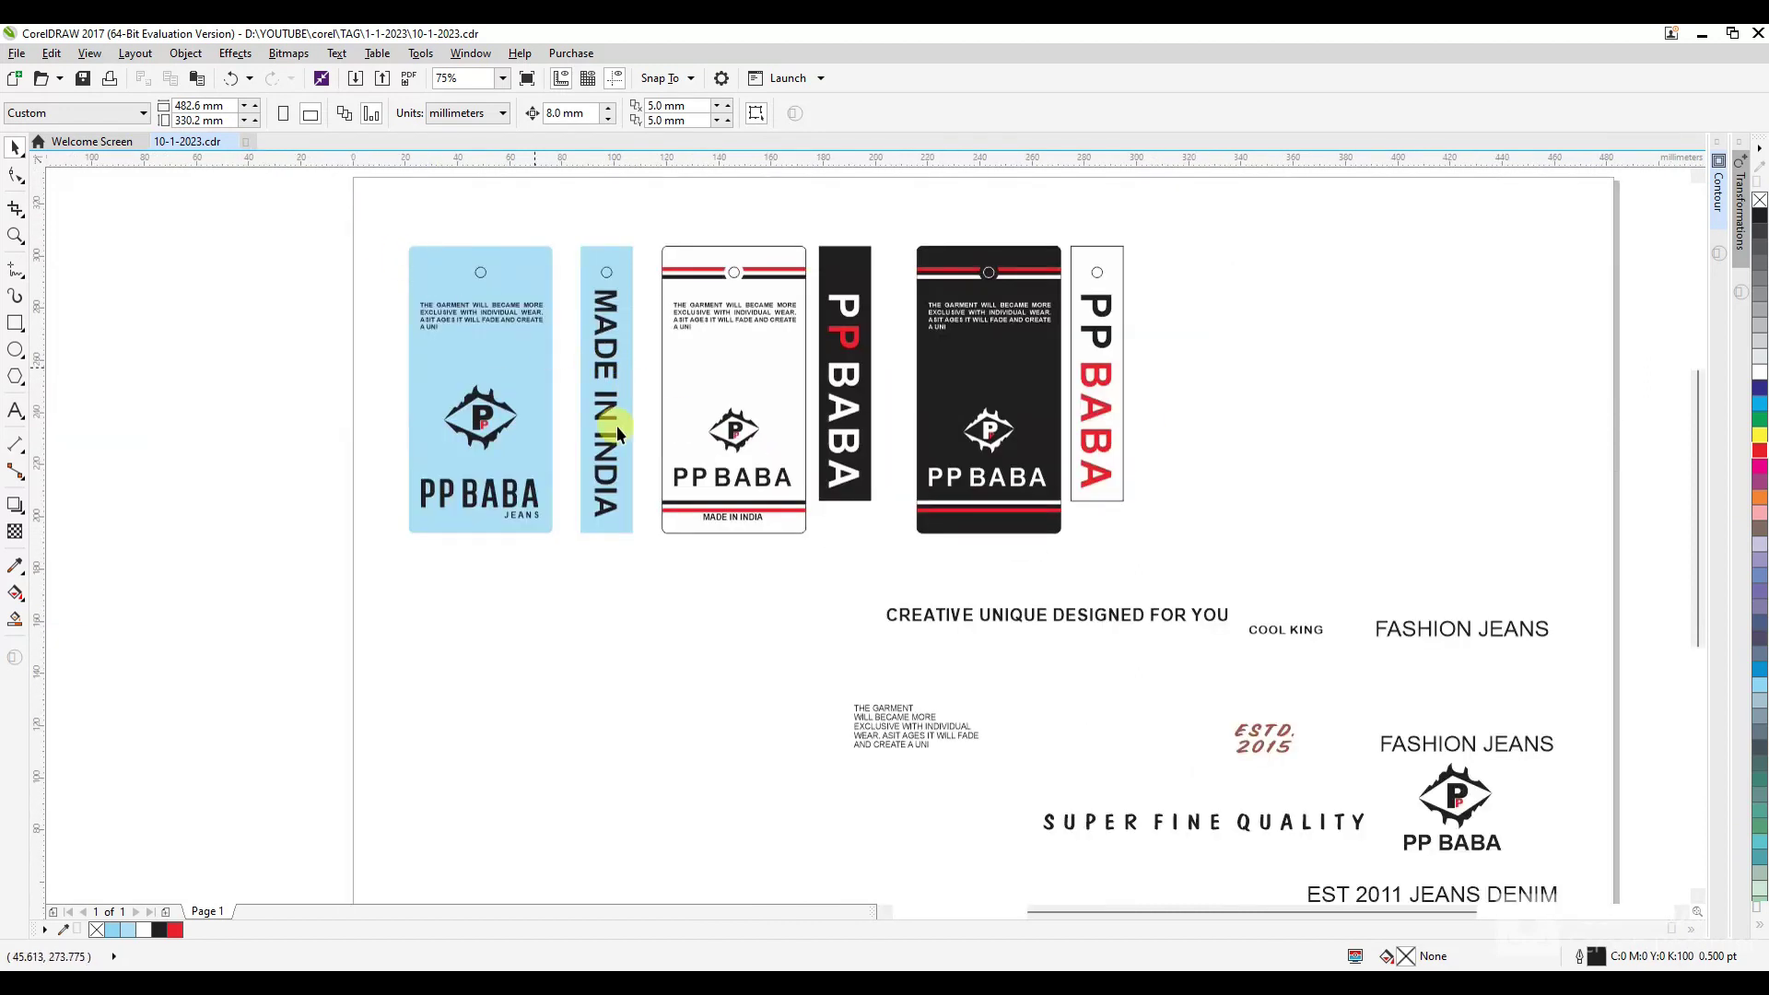
pyautogui.scroll(-2, 768, 503)
pyautogui.moveTo(737, 545); pyautogui.dragTo(1257, 751)
pyautogui.moveTo(1097, 705); pyautogui.dragTo(1459, 638)
# Shift the three tags and their side strips further right on the page and duplicate the whole row directly below.
pyautogui.moveTo(549, 363); pyautogui.dragTo(1036, 580)
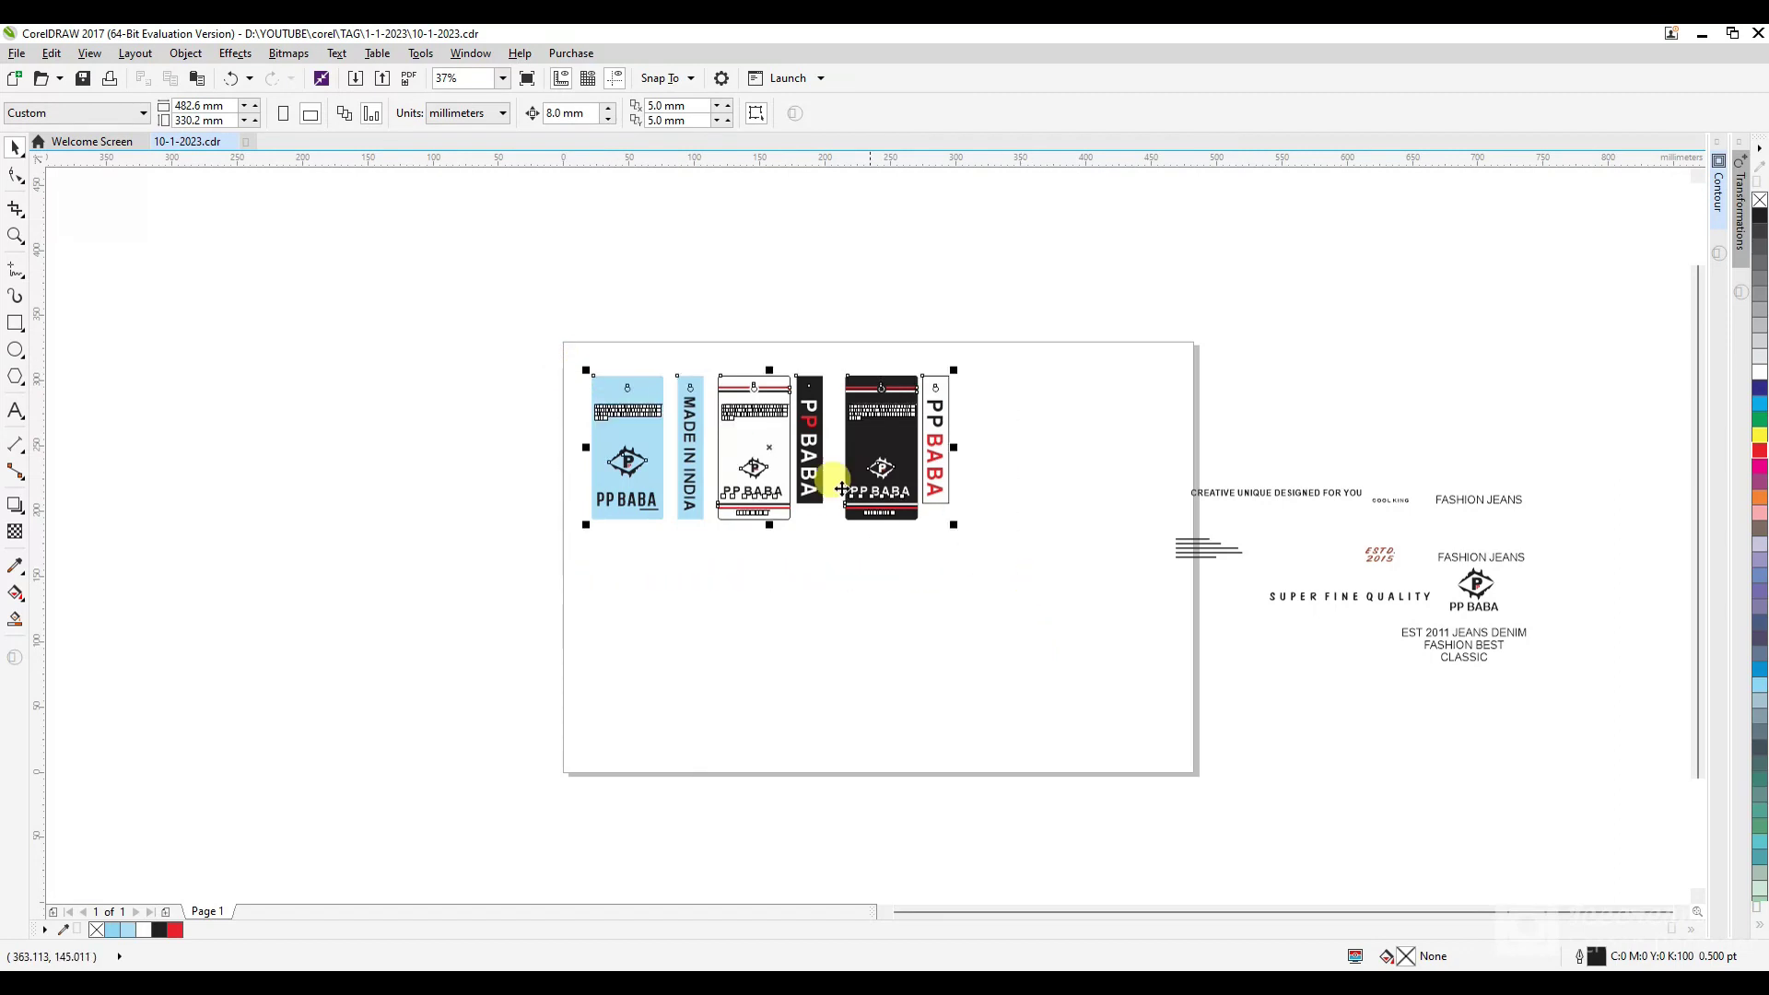
pyautogui.scroll(1, 825, 472)
pyautogui.moveTo(705, 448); pyautogui.dragTo(810, 462)
pyautogui.moveTo(792, 334); pyautogui.dragTo(808, 661)
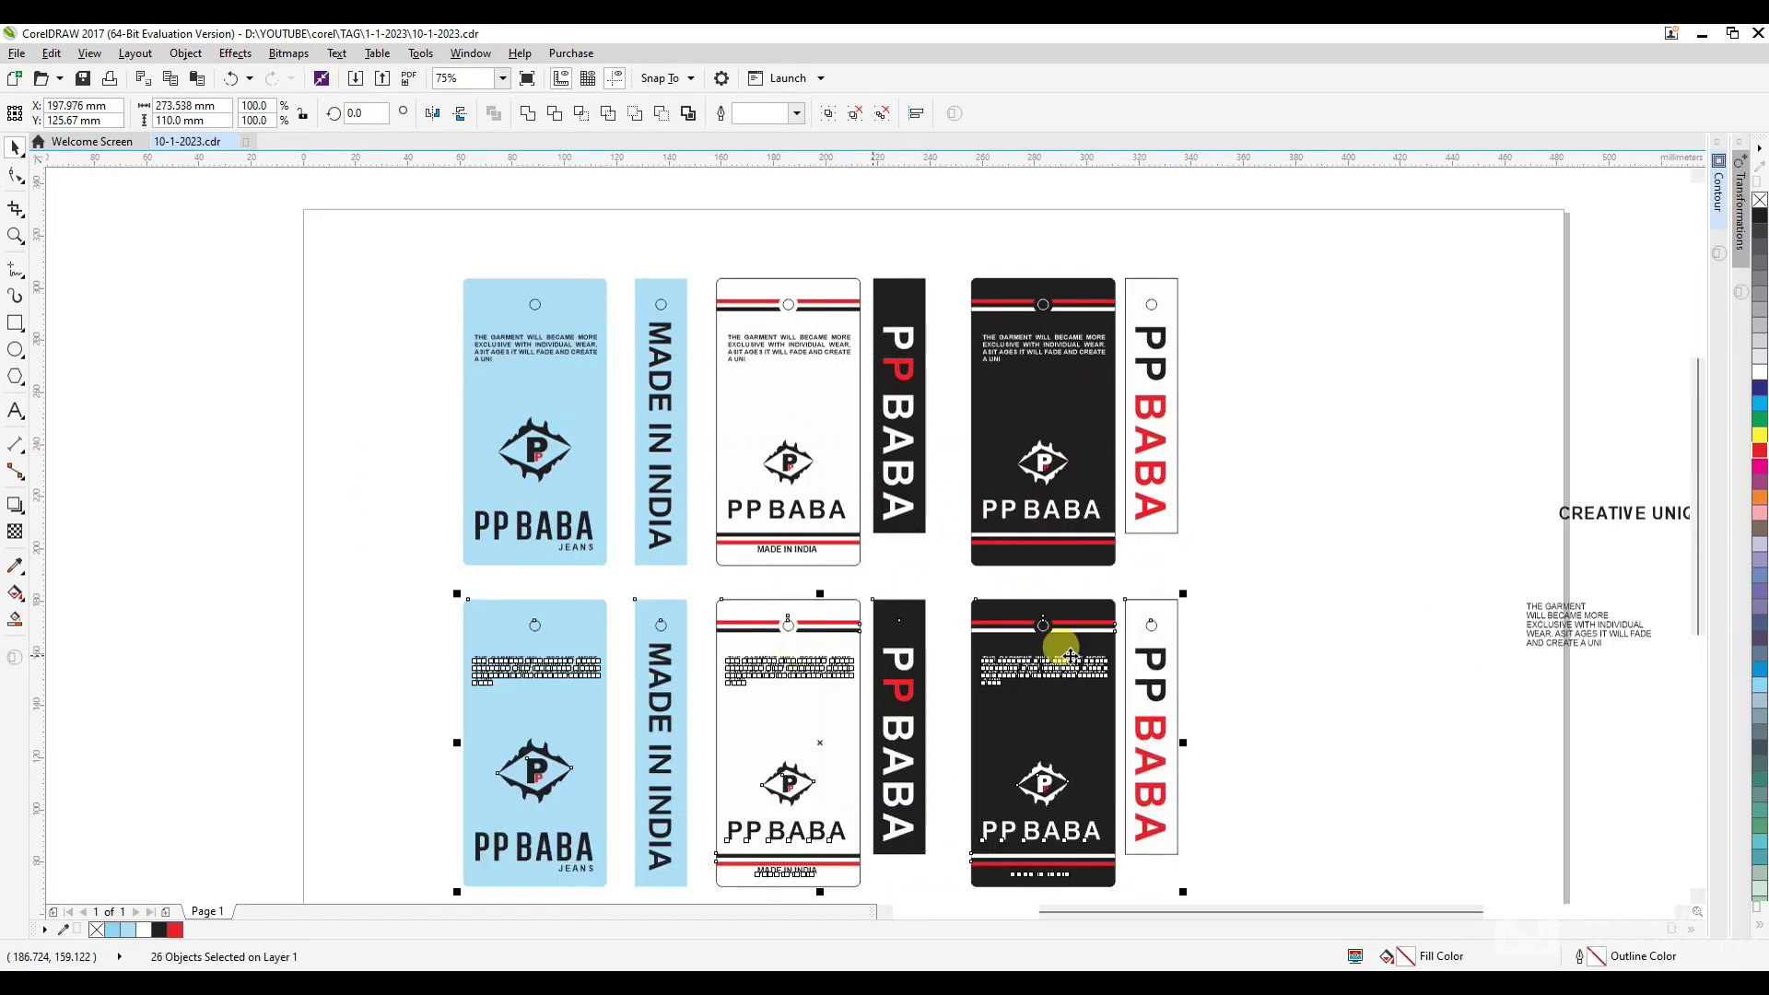
pyautogui.click(1290, 655)
# Add a 24 pt Arial artistic text row of repeated capital I characters beside the lower light blue tag.
pyautogui.scroll(-2, 1290, 655)
pyautogui.scroll(2, 670, 622)
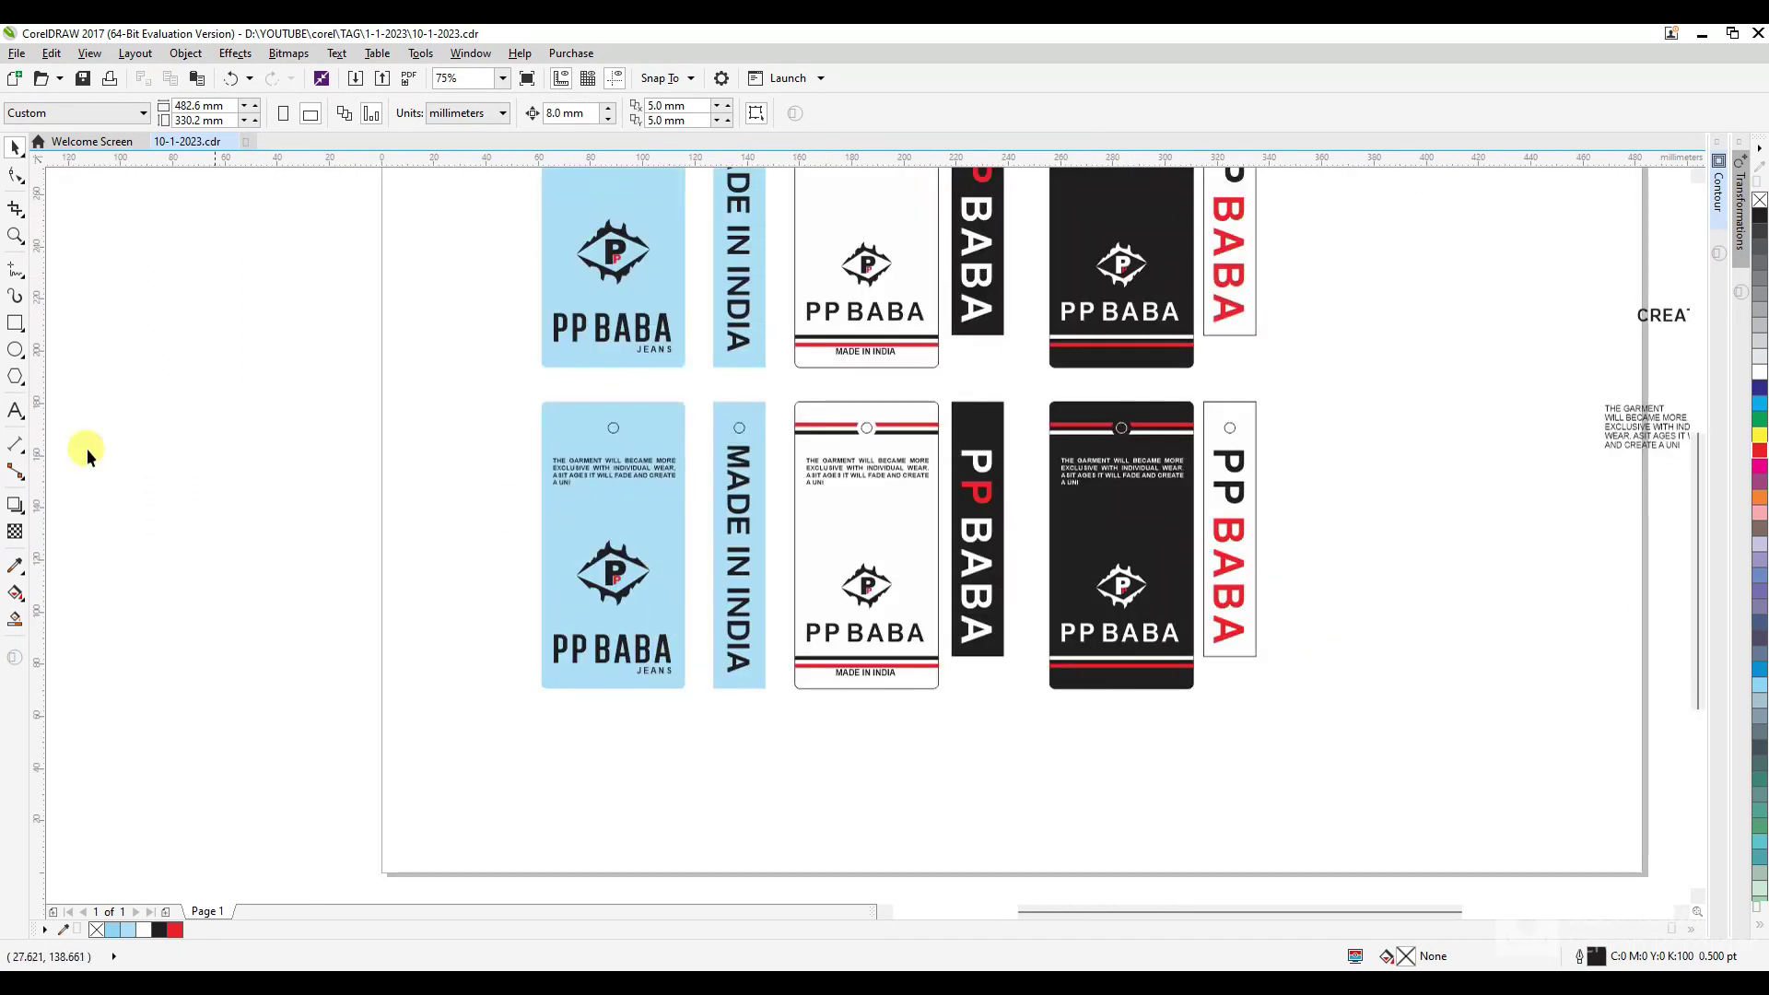
pyautogui.click(16, 323)
pyautogui.press('space')
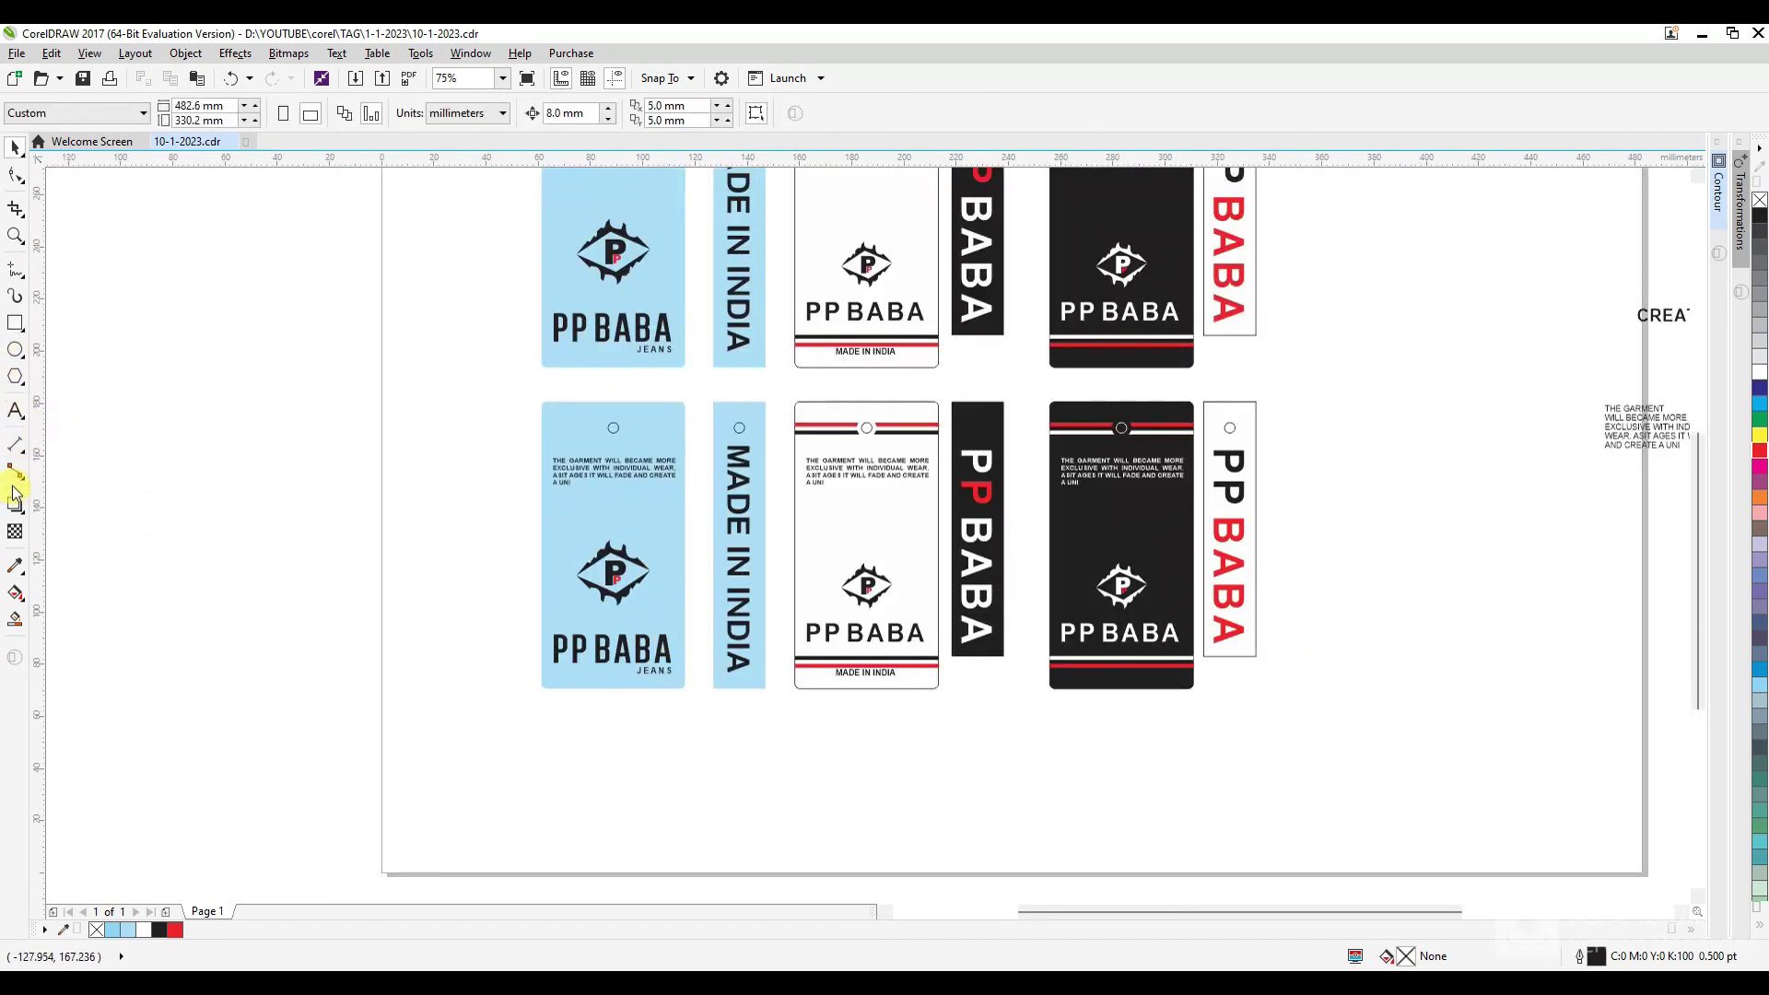
pyautogui.click(14, 412)
pyautogui.click(184, 522)
pyautogui.write('IIIIIIIIIIIIIIIIIIIIIIIIIIIIIIIIIIIIIIIIIIIIIIIIIIIIII')
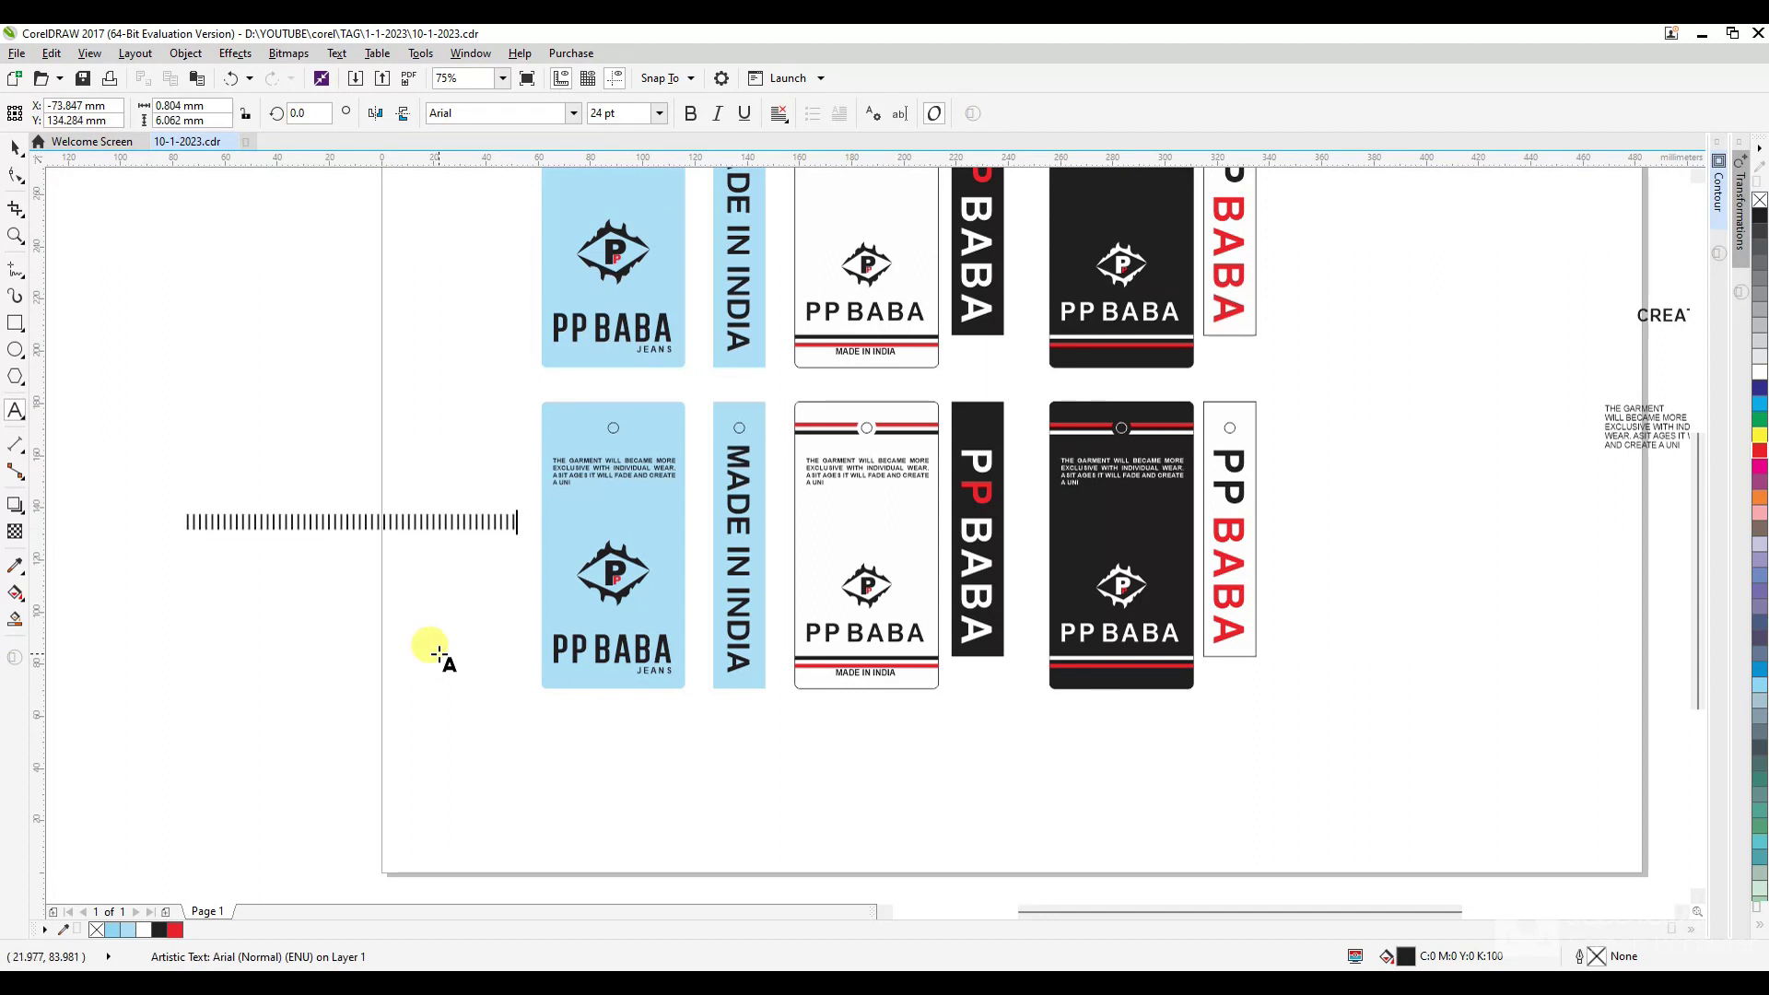
pyautogui.hotkey('ctrl', 'space')
# Stretch the row of I characters to about 204 mm high and rotate it to about 334 degrees.
pyautogui.moveTo(351, 534); pyautogui.dragTo(375, 899)
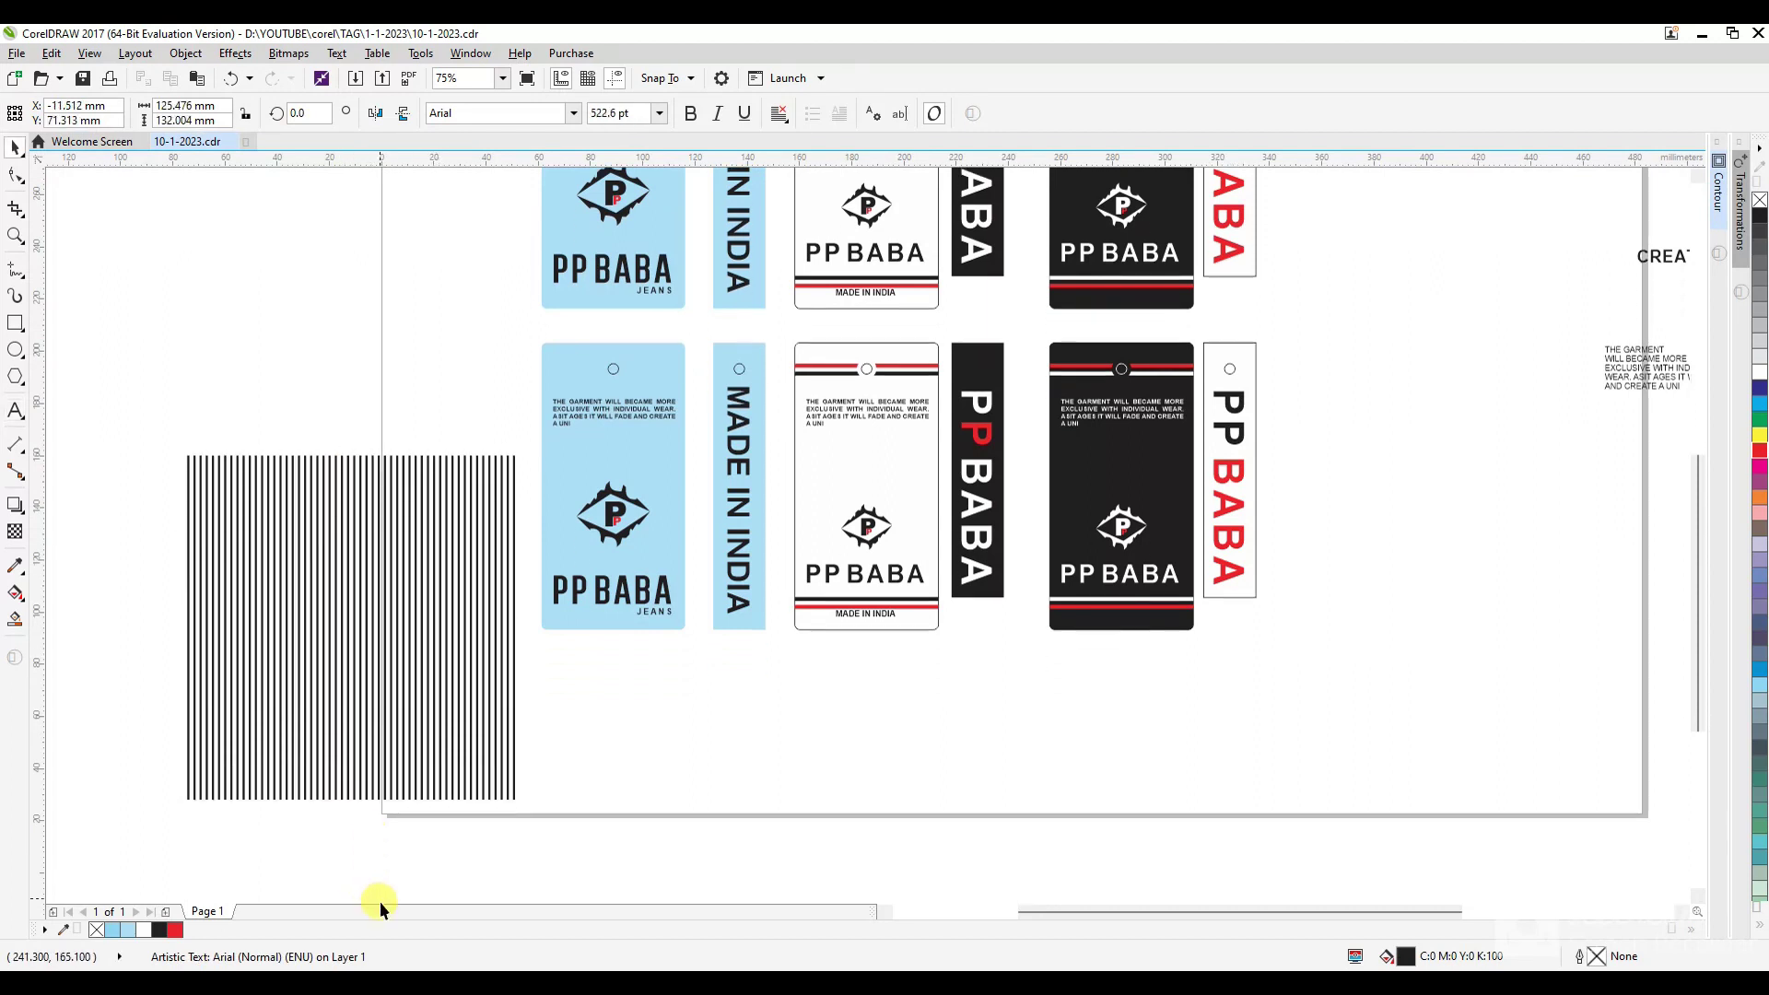
pyautogui.moveTo(349, 449); pyautogui.dragTo(375, 343)
pyautogui.click(399, 502)
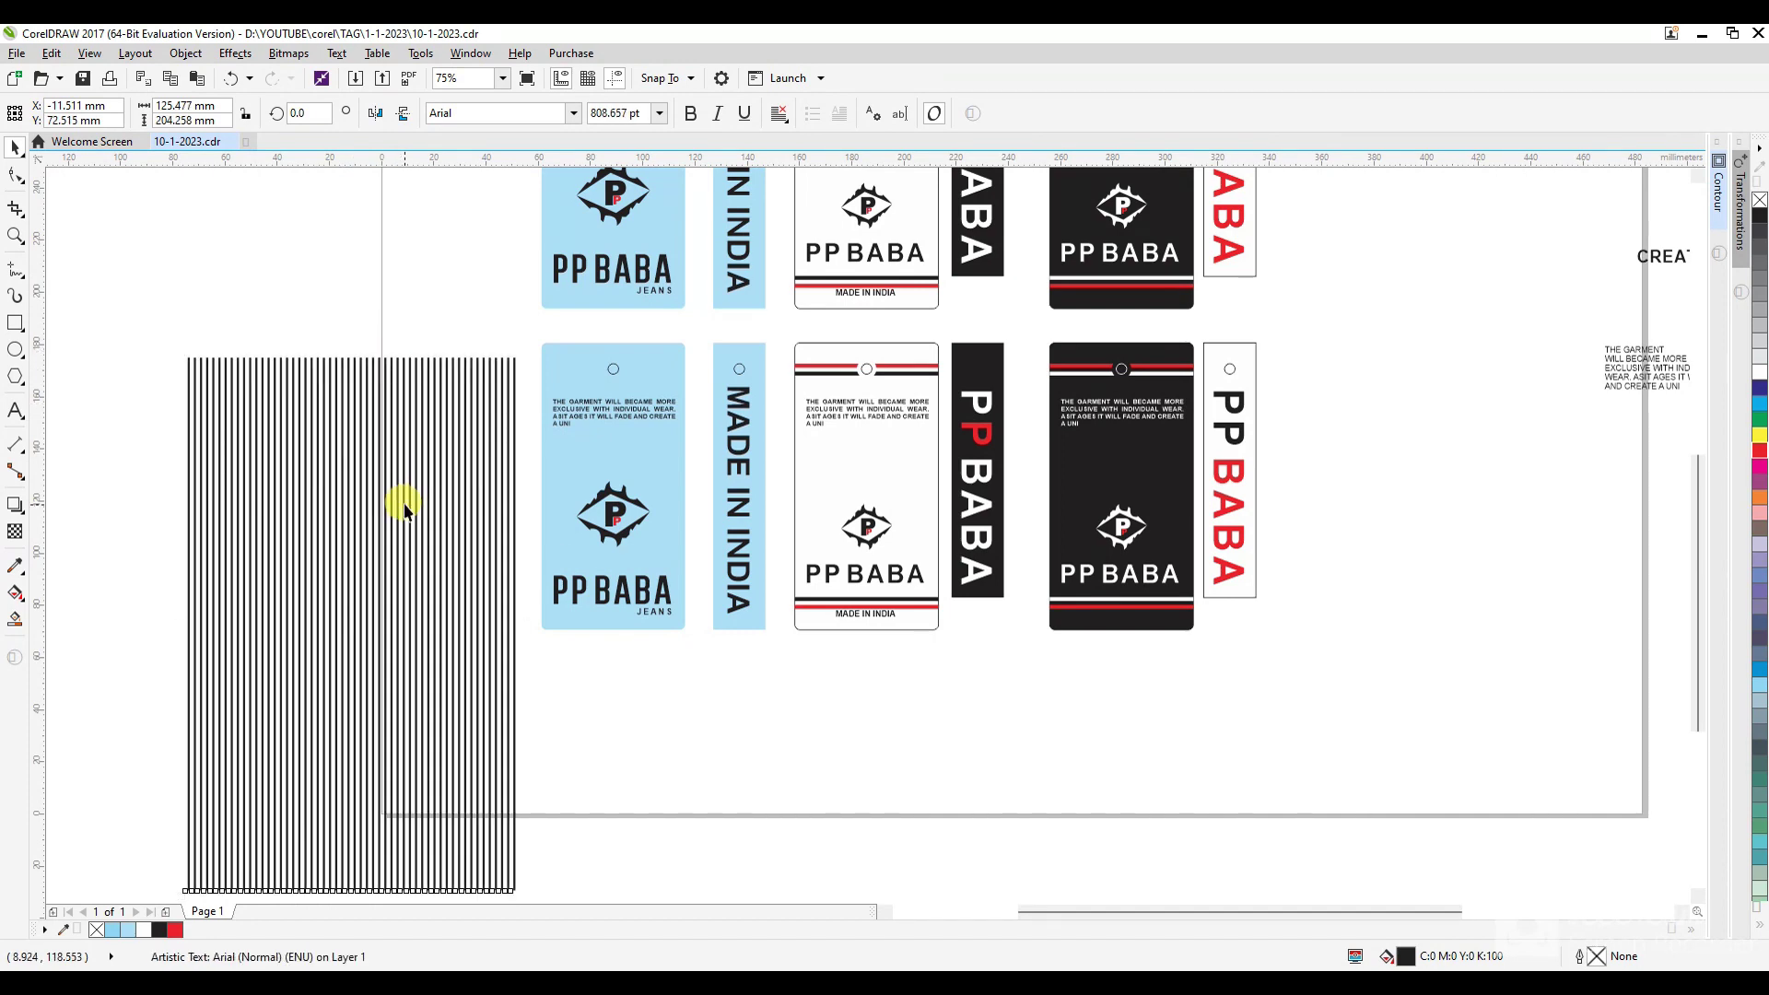
pyautogui.moveTo(516, 351); pyautogui.dragTo(541, 525)
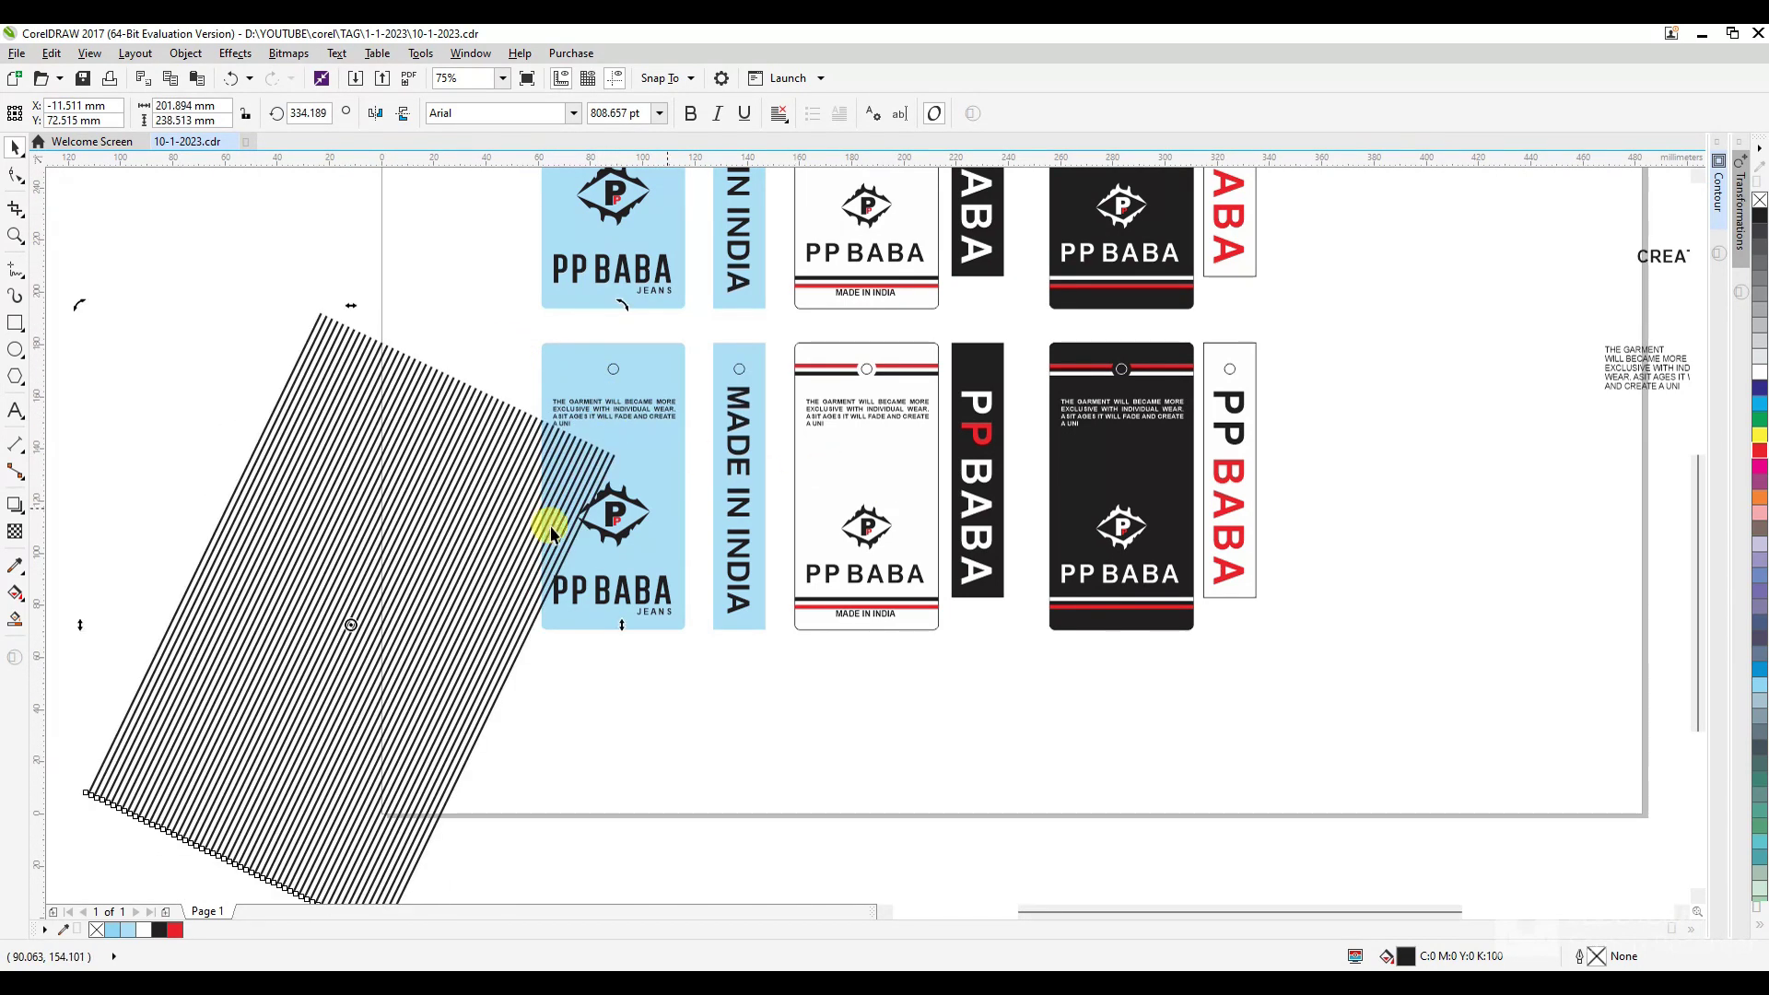
# Widen the slanted line pattern by adding more I strokes to the end of its text.
pyautogui.press('F8')
pyautogui.write('llllllllllllllllll')
pyautogui.hotkey('ctrl', 'space')
# PowerClip the slanted line pattern inside the lower white tag's rectangle.
pyautogui.click(783, 758)
pyautogui.click(814, 621)
pyautogui.click(557, 722)
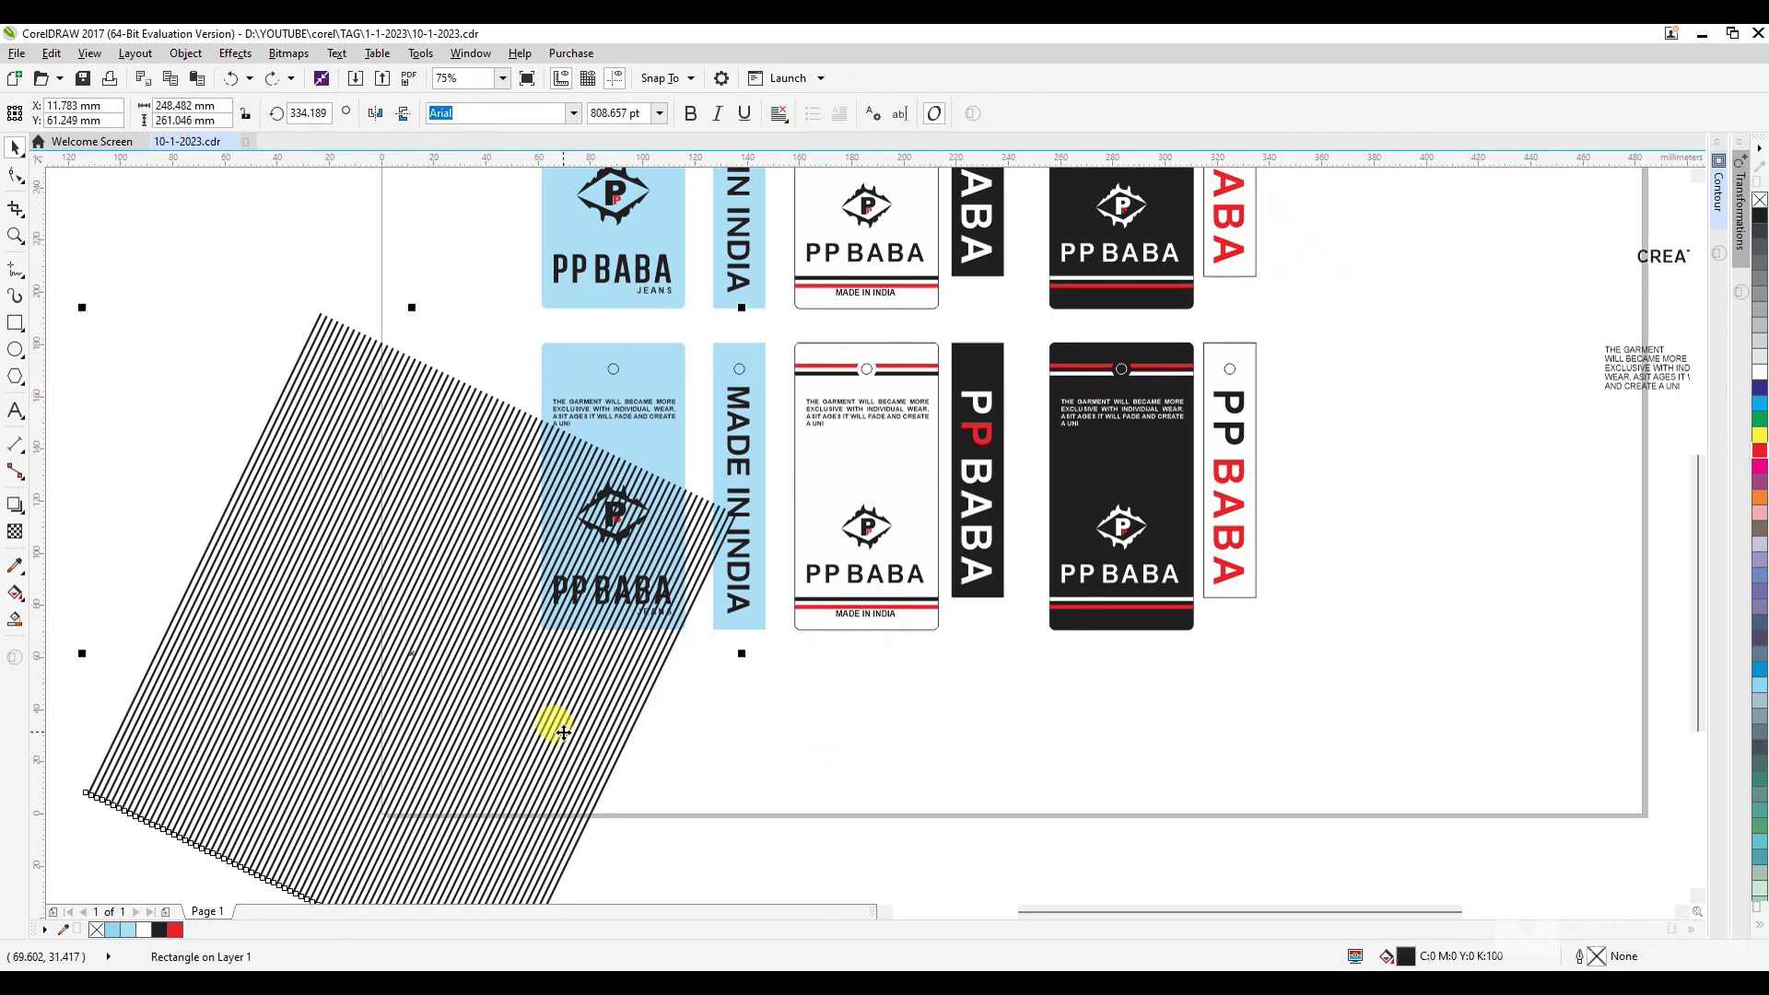
pyautogui.rightClick(562, 727)
pyautogui.click(629, 316)
pyautogui.click(827, 394)
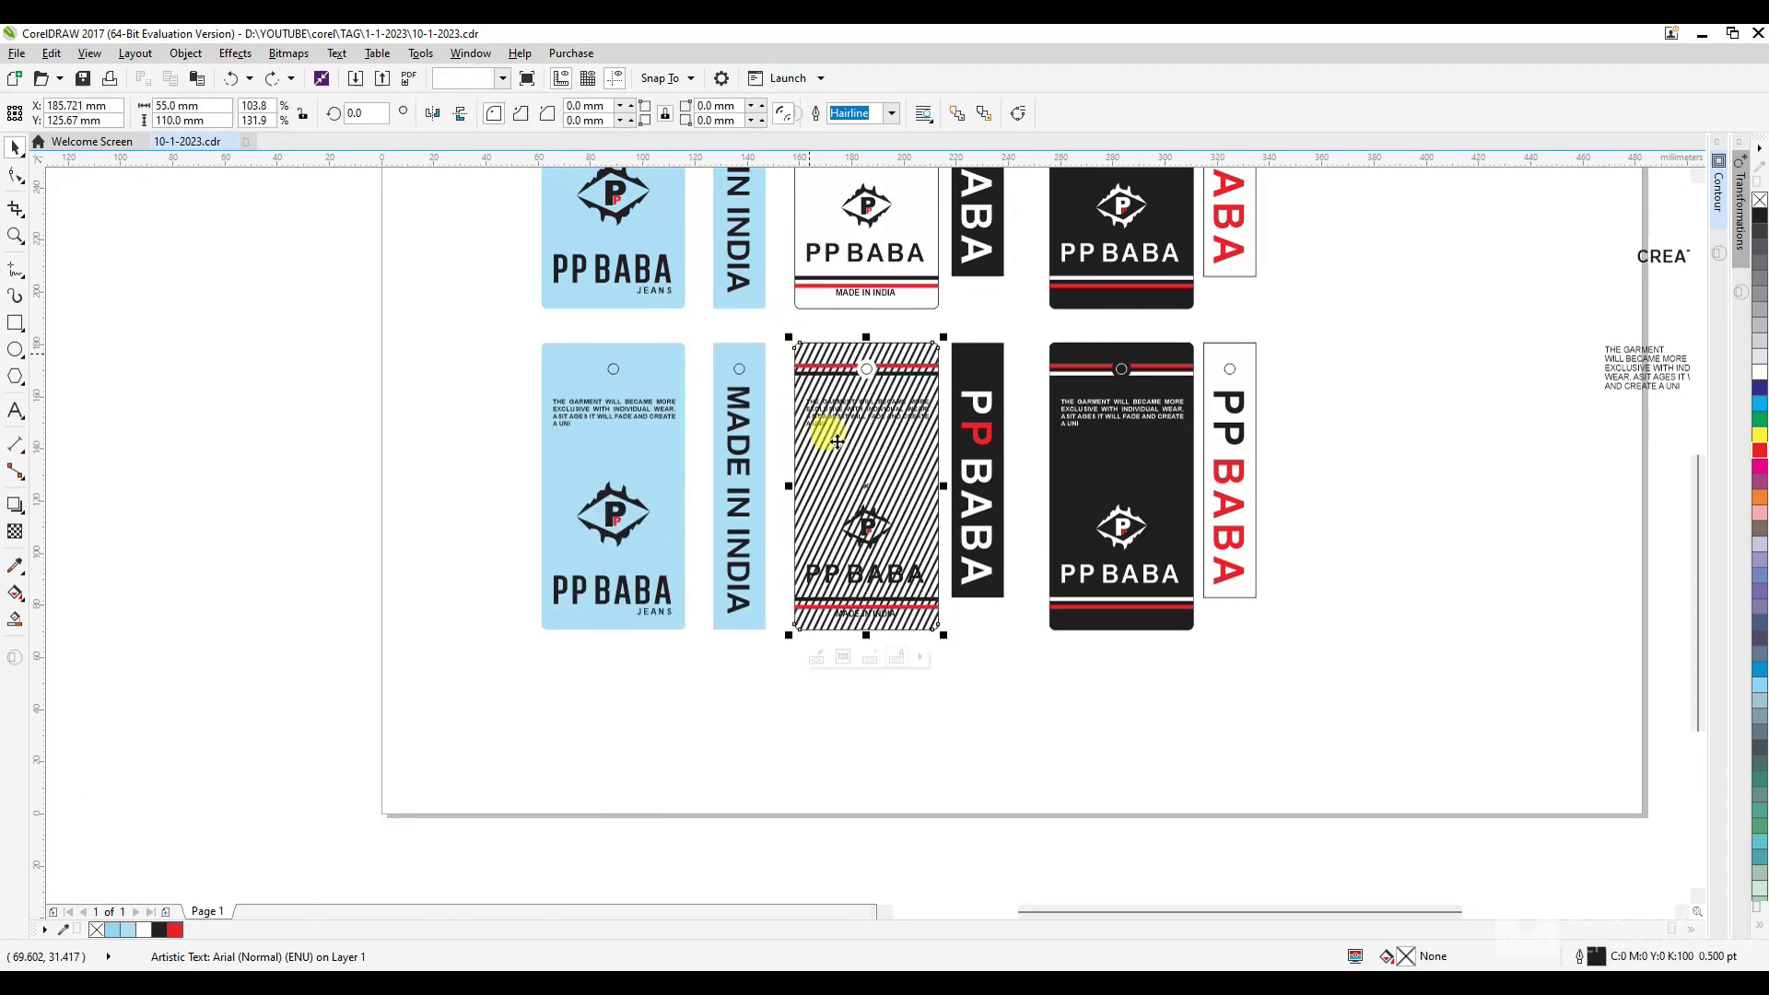
# Edit the lower white tag's PowerClip contents, scaling the line pattern to about 169 x 178 mm and filling it 10% black.
pyautogui.keyDown('ctrl'); pyautogui.click(845, 480); pyautogui.keyUp('ctrl')
pyautogui.click(947, 651)
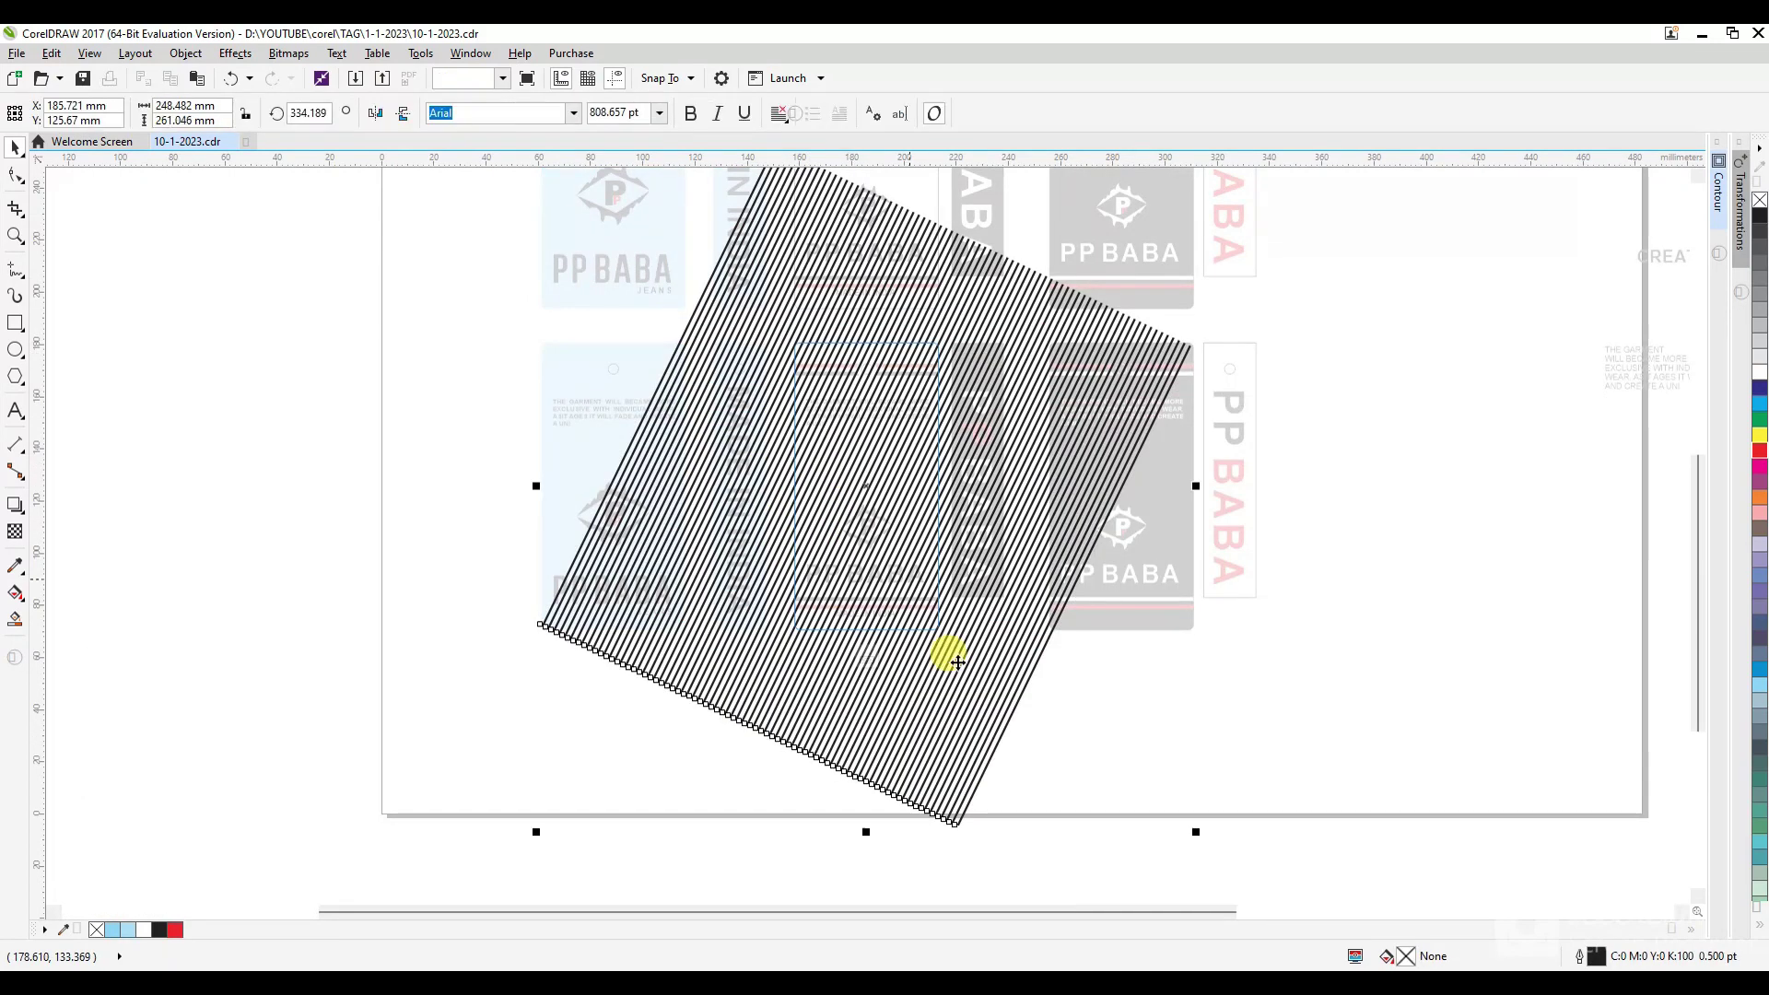
pyautogui.moveTo(1196, 833); pyautogui.dragTo(1105, 721)
pyautogui.scroll(1, 842, 654)
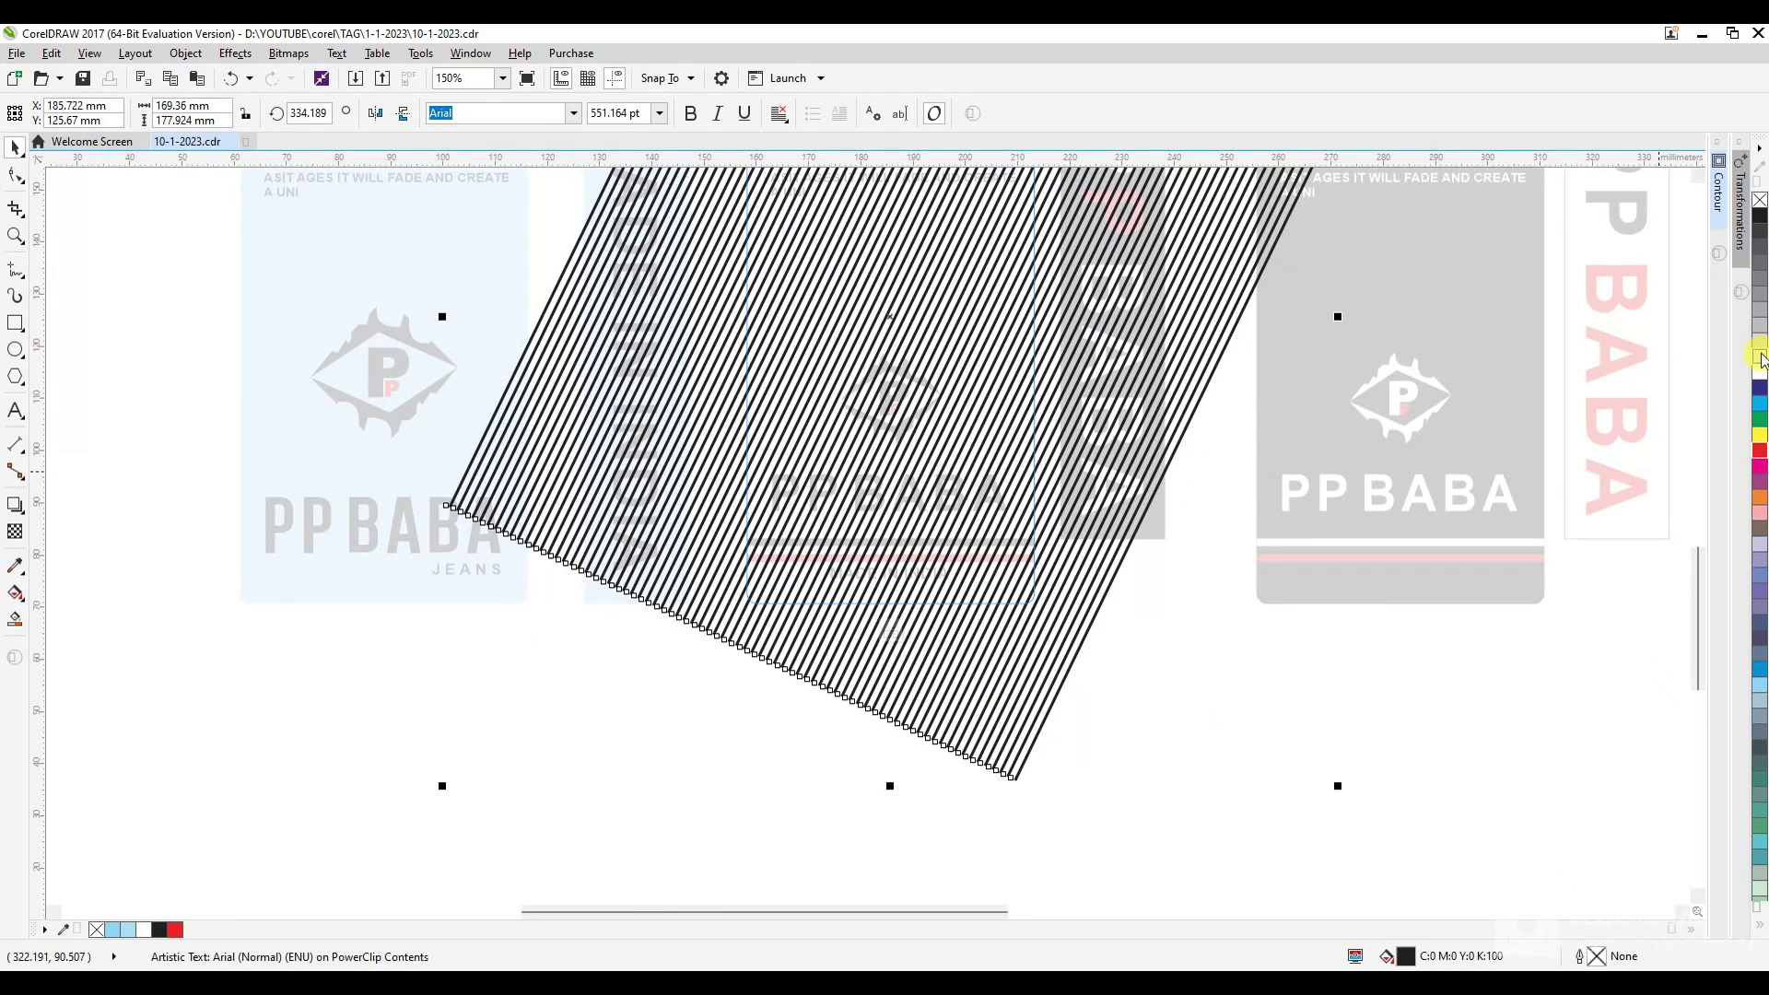
pyautogui.keyDown('ctrl'); pyautogui.click(1306, 643); pyautogui.keyUp('ctrl')
pyautogui.click(1218, 670)
# Reopen the lower white tag's PowerClip contents and extend the line pattern's text with more I strokes.
pyautogui.scroll(1, 967, 508)
pyautogui.scroll(-1, 916, 594)
pyautogui.scroll(-2, 932, 441)
pyautogui.click(831, 406)
pyautogui.keyDown('ctrl'); pyautogui.click(835, 413); pyautogui.keyUp('ctrl')
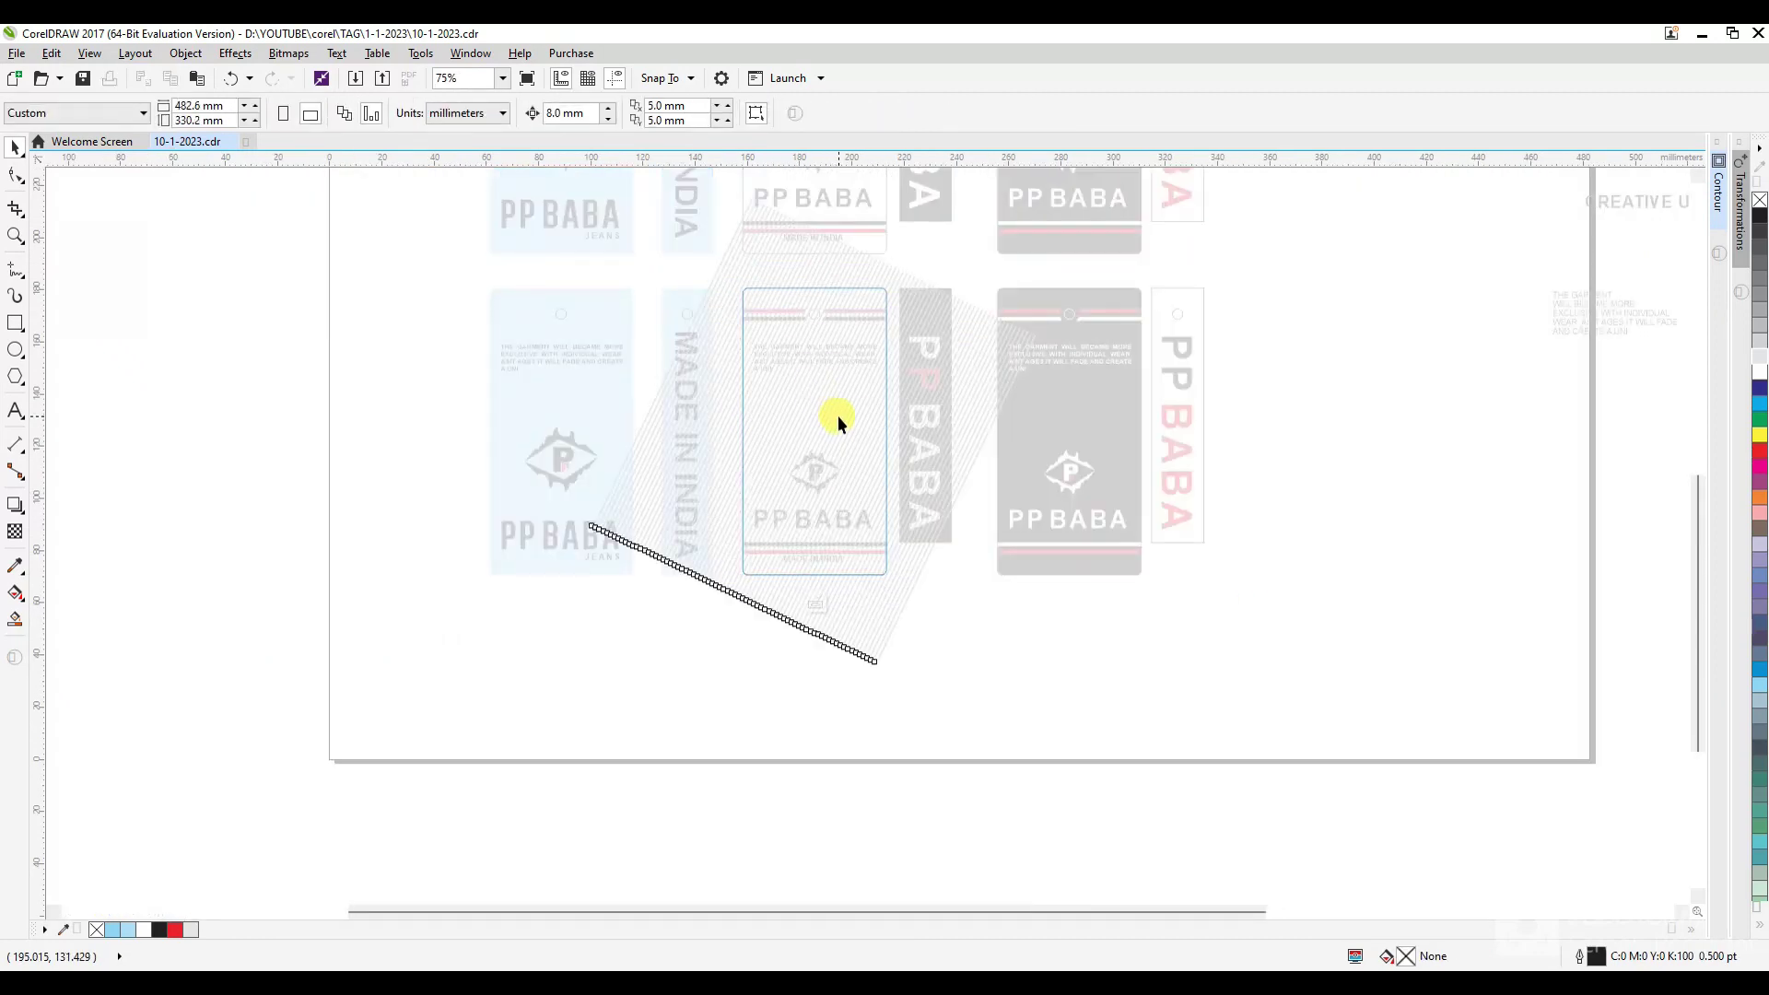
pyautogui.doubleClick(907, 594)
pyautogui.write('IIIIIIIIIIIIIIIIIIIII')
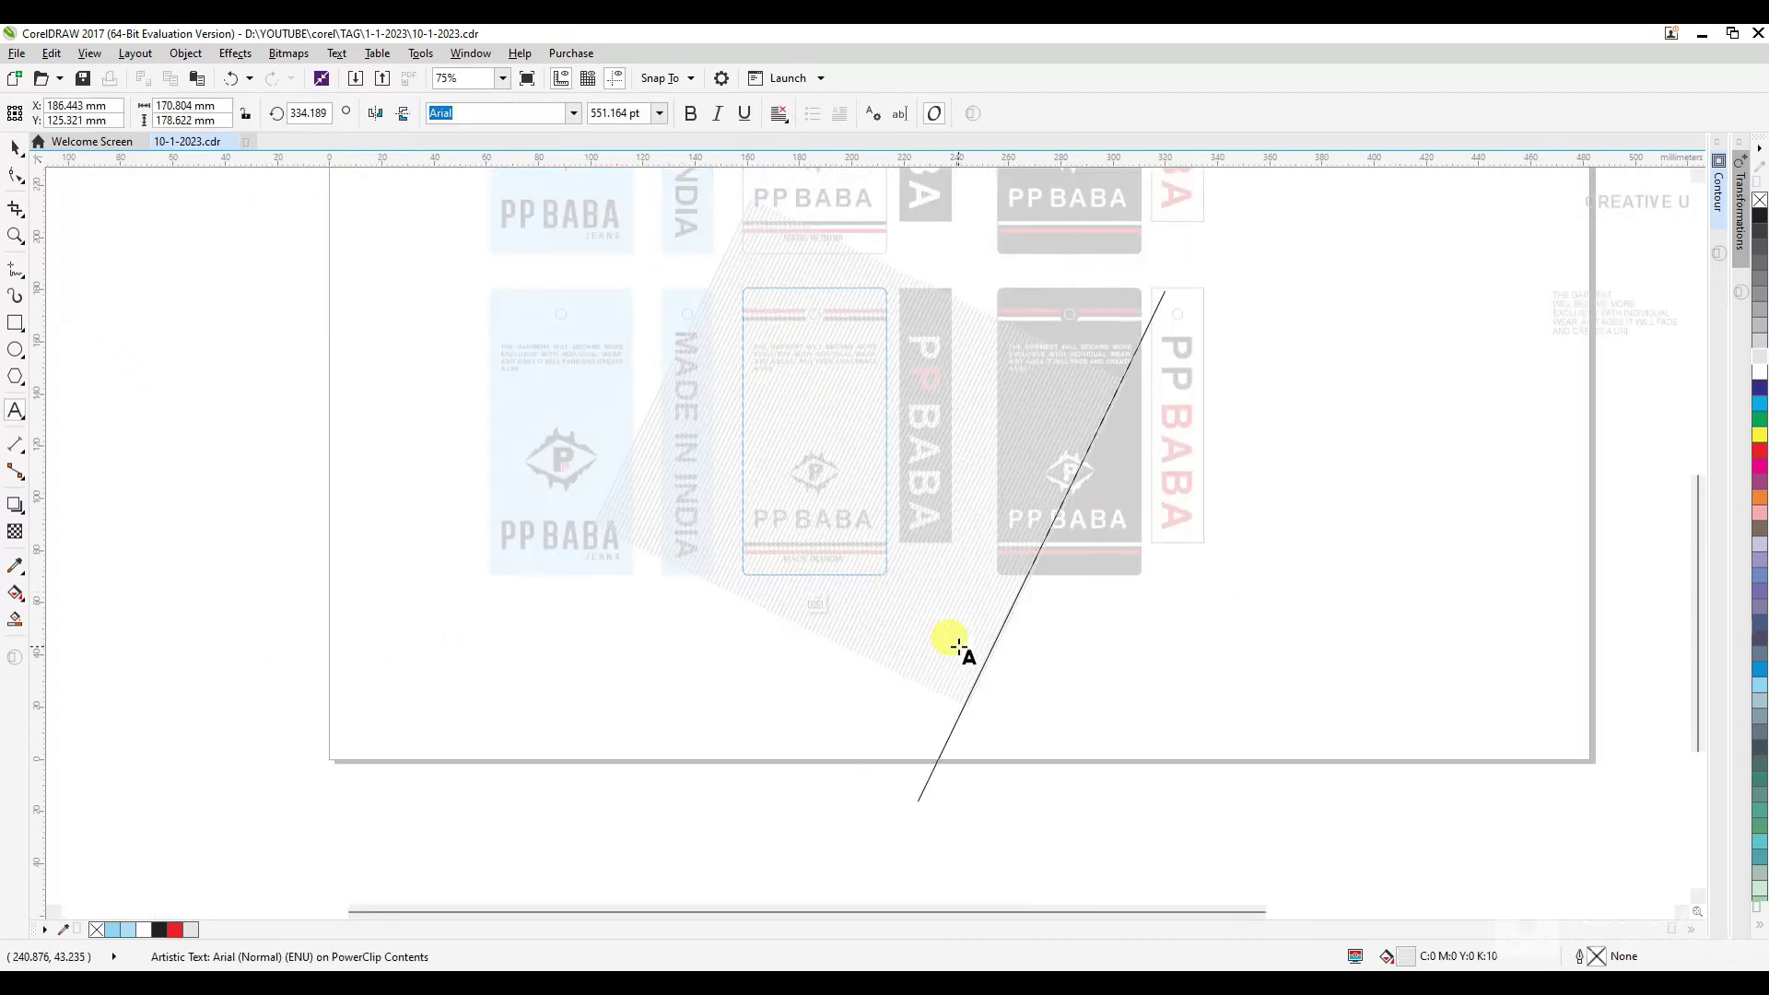
pyautogui.hotkey('ctrl', 'space')
# Rotate the clipped line pattern to about 318 degrees, scale it to about 186 x 185 mm over the tag, and finish editing.
pyautogui.click(948, 602)
pyautogui.click(1095, 743)
pyautogui.click(964, 614)
pyautogui.click(964, 614)
pyautogui.moveTo(1128, 711); pyautogui.dragTo(941, 497)
pyautogui.moveTo(1099, 721); pyautogui.dragTo(1070, 721)
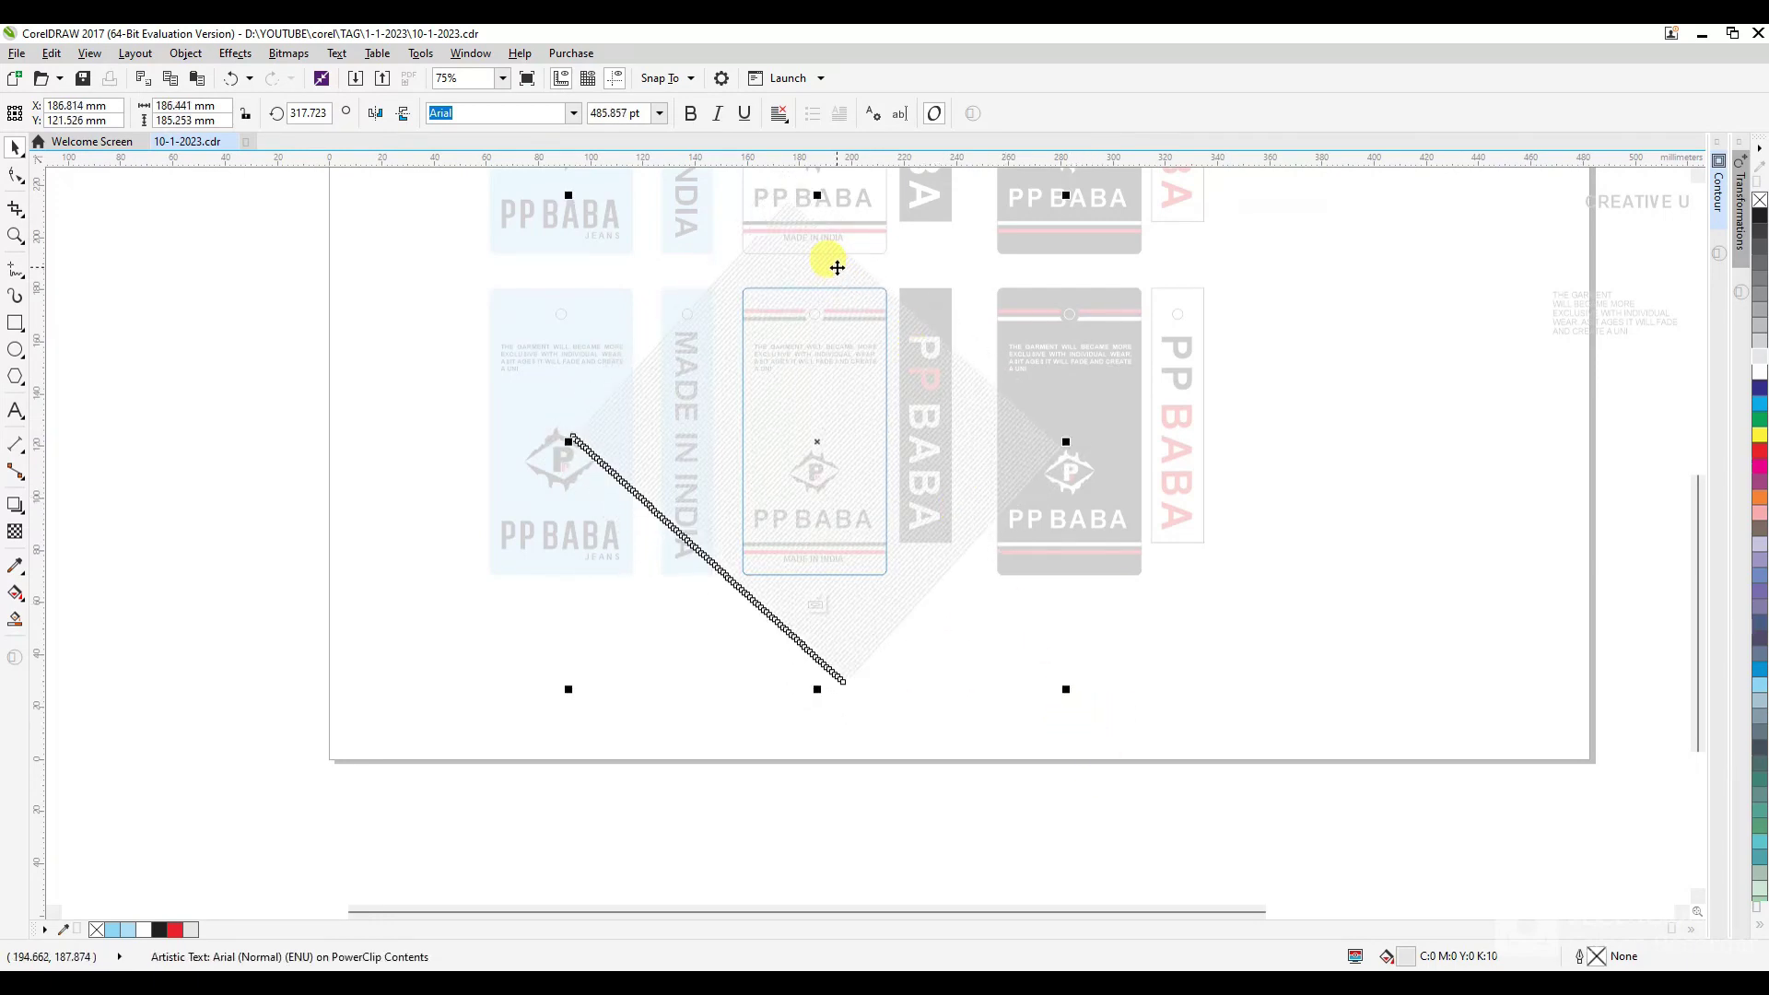
pyautogui.scroll(4, 915, 305)
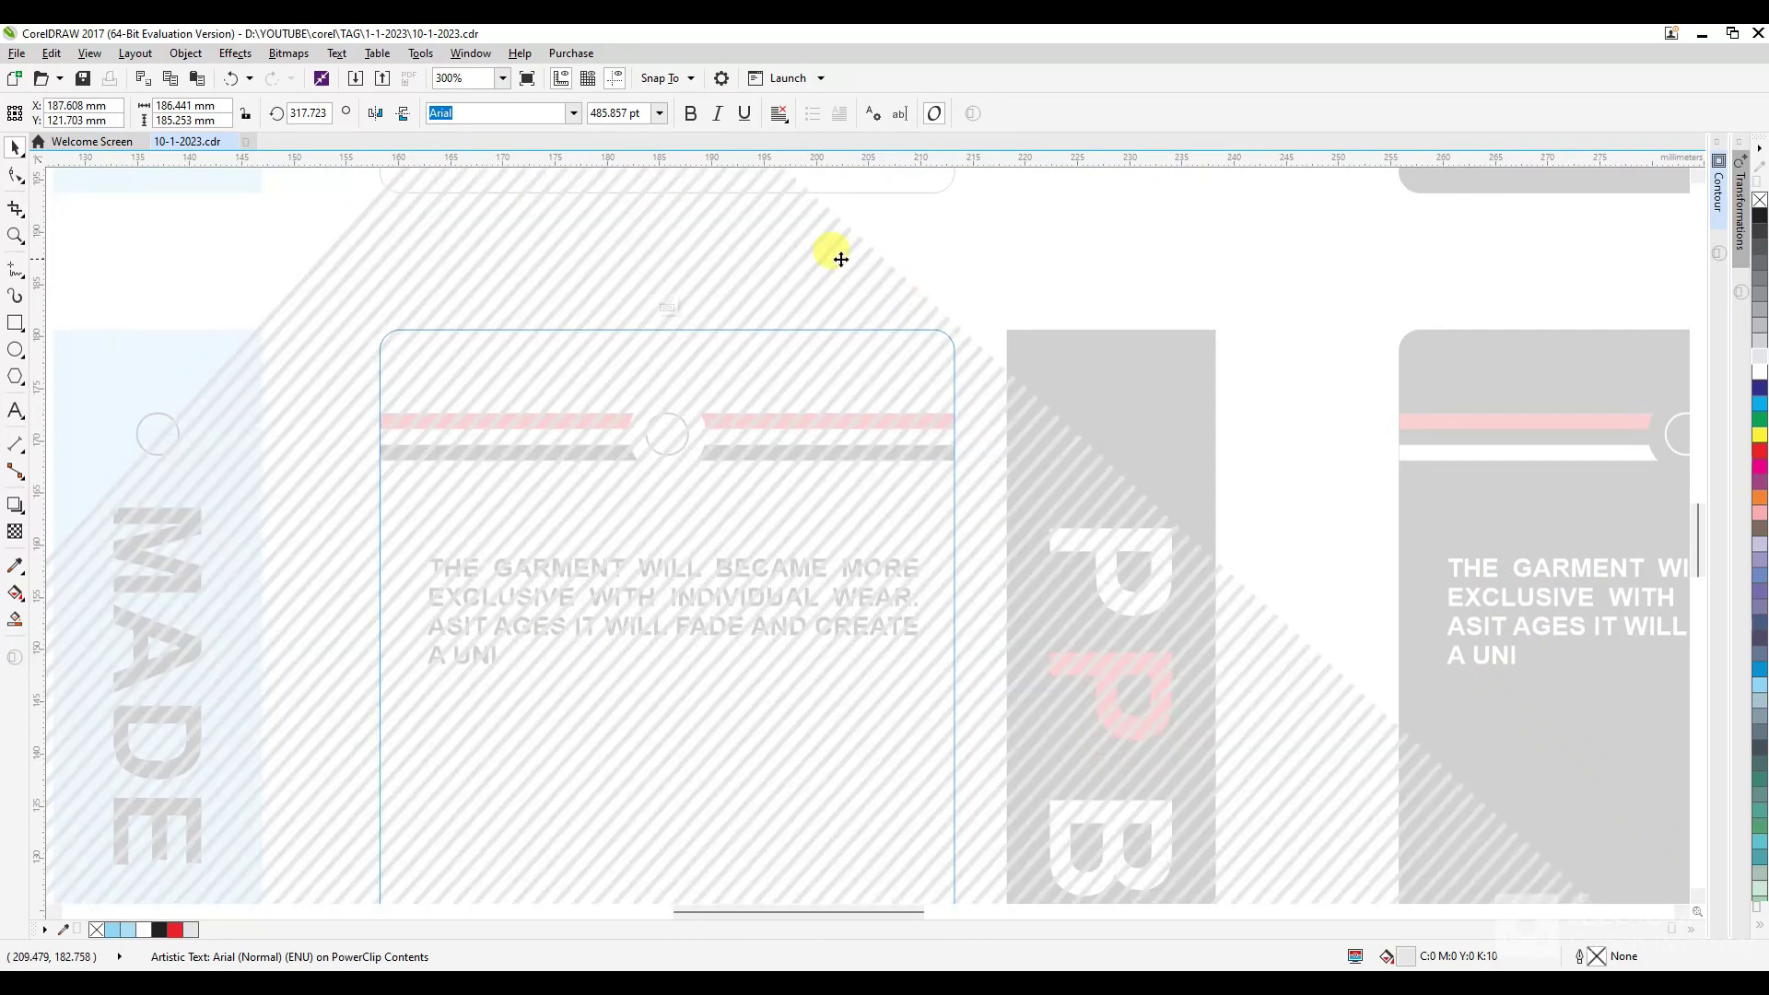
pyautogui.scroll(-4, 829, 249)
pyautogui.scroll(2, 811, 479)
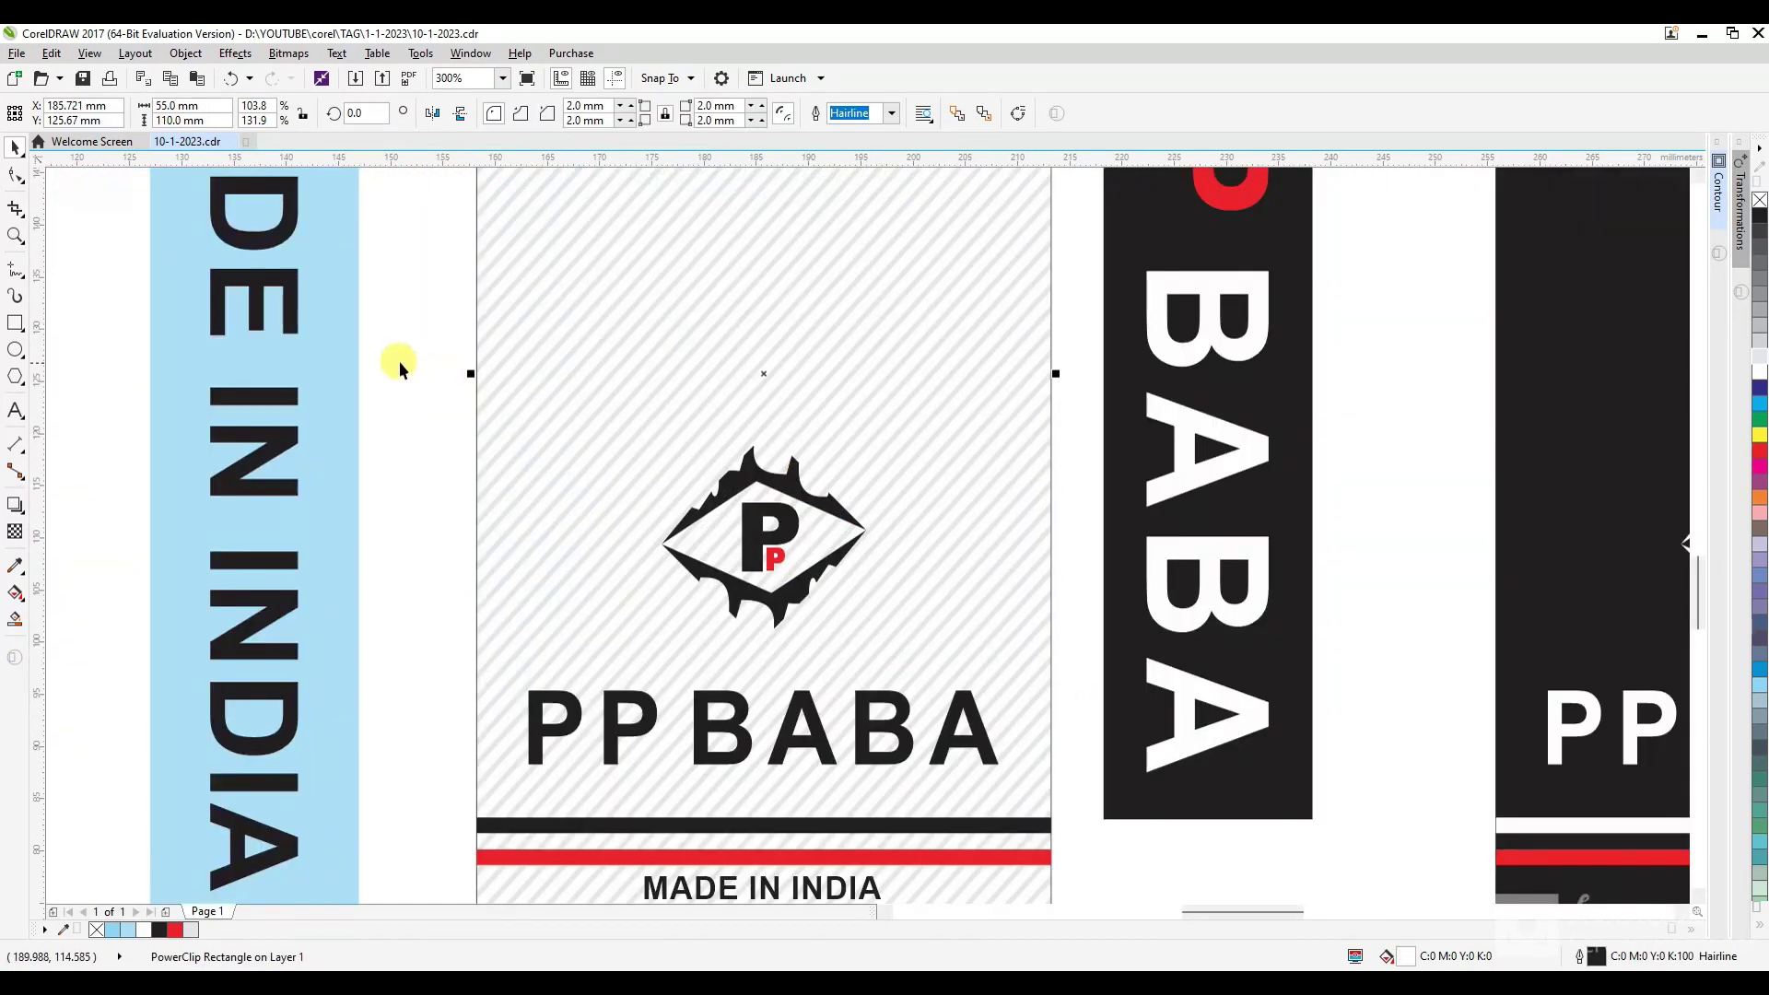
pyautogui.click(400, 361)
# Recolour the line pattern inside the lower white tag's PowerClip a darker grey.
pyautogui.scroll(-1, 693, 442)
pyautogui.doubleClick(794, 431)
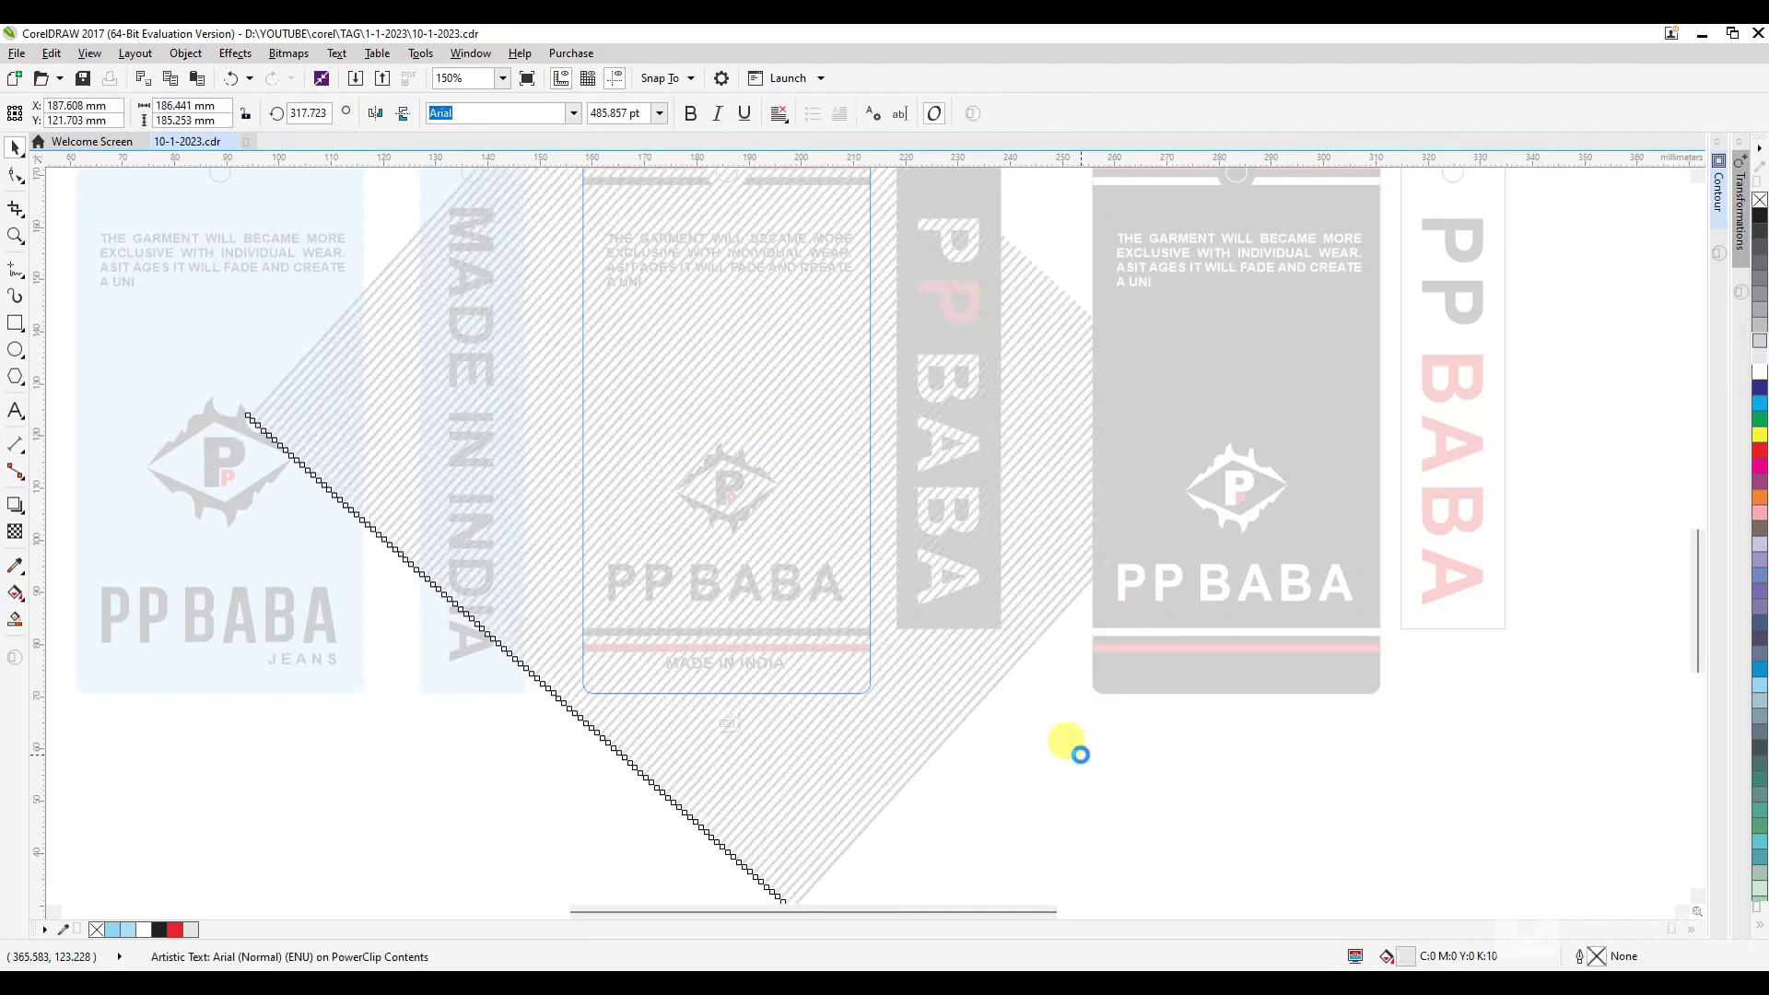
pyautogui.click(1144, 742)
pyautogui.scroll(1, 780, 611)
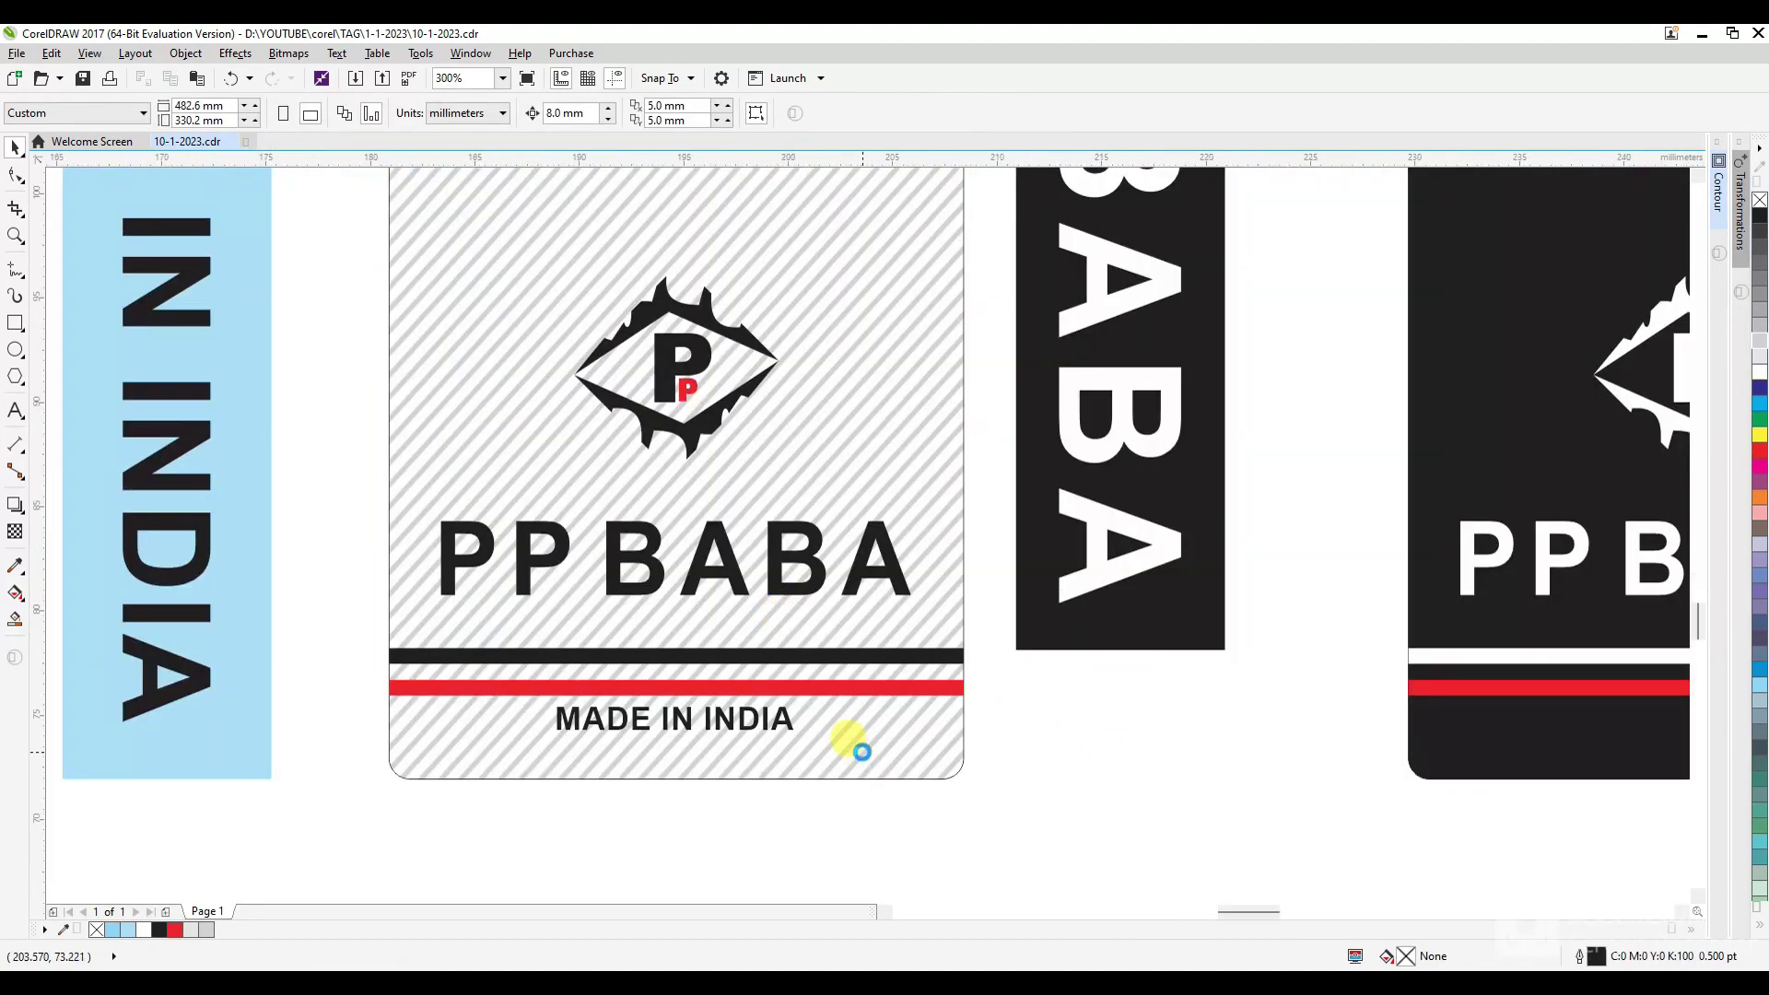
# Copy the diagonal line pattern from inside the lower white tag's PowerClip and finish editing its contents.
pyautogui.scroll(1, 789, 743)
pyautogui.scroll(-2, 802, 700)
pyautogui.click(801, 699)
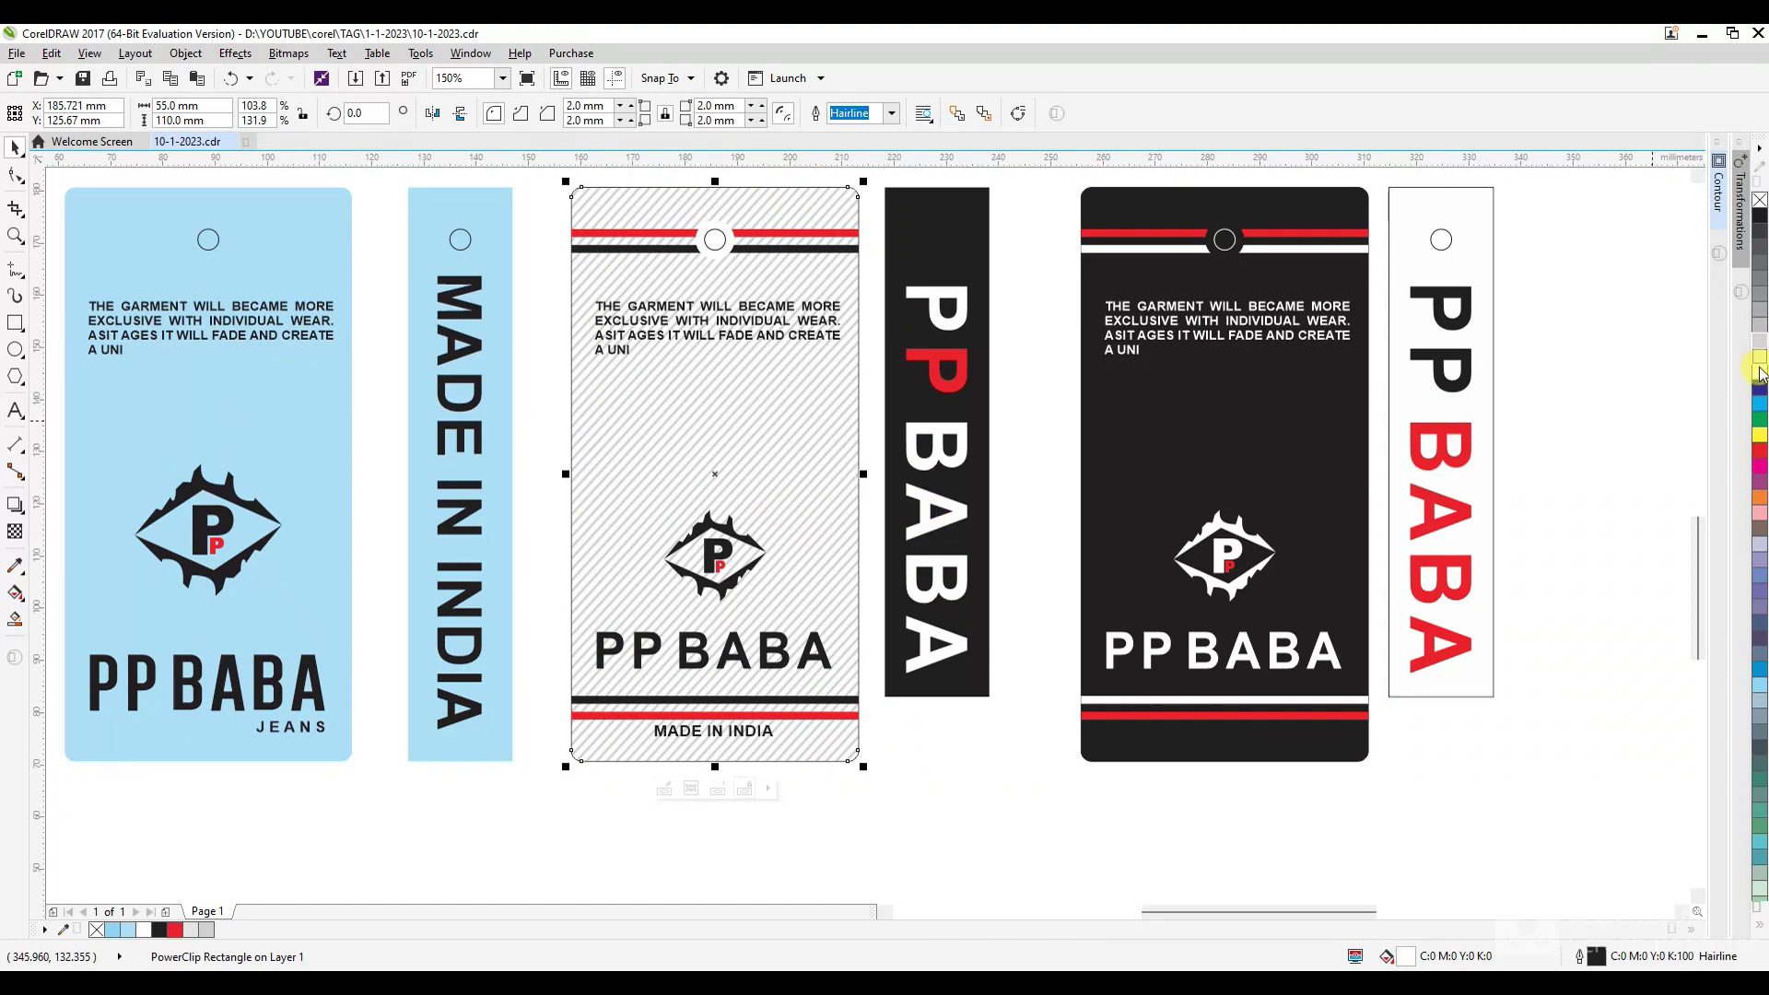
pyautogui.doubleClick(804, 461)
pyautogui.click(1097, 765)
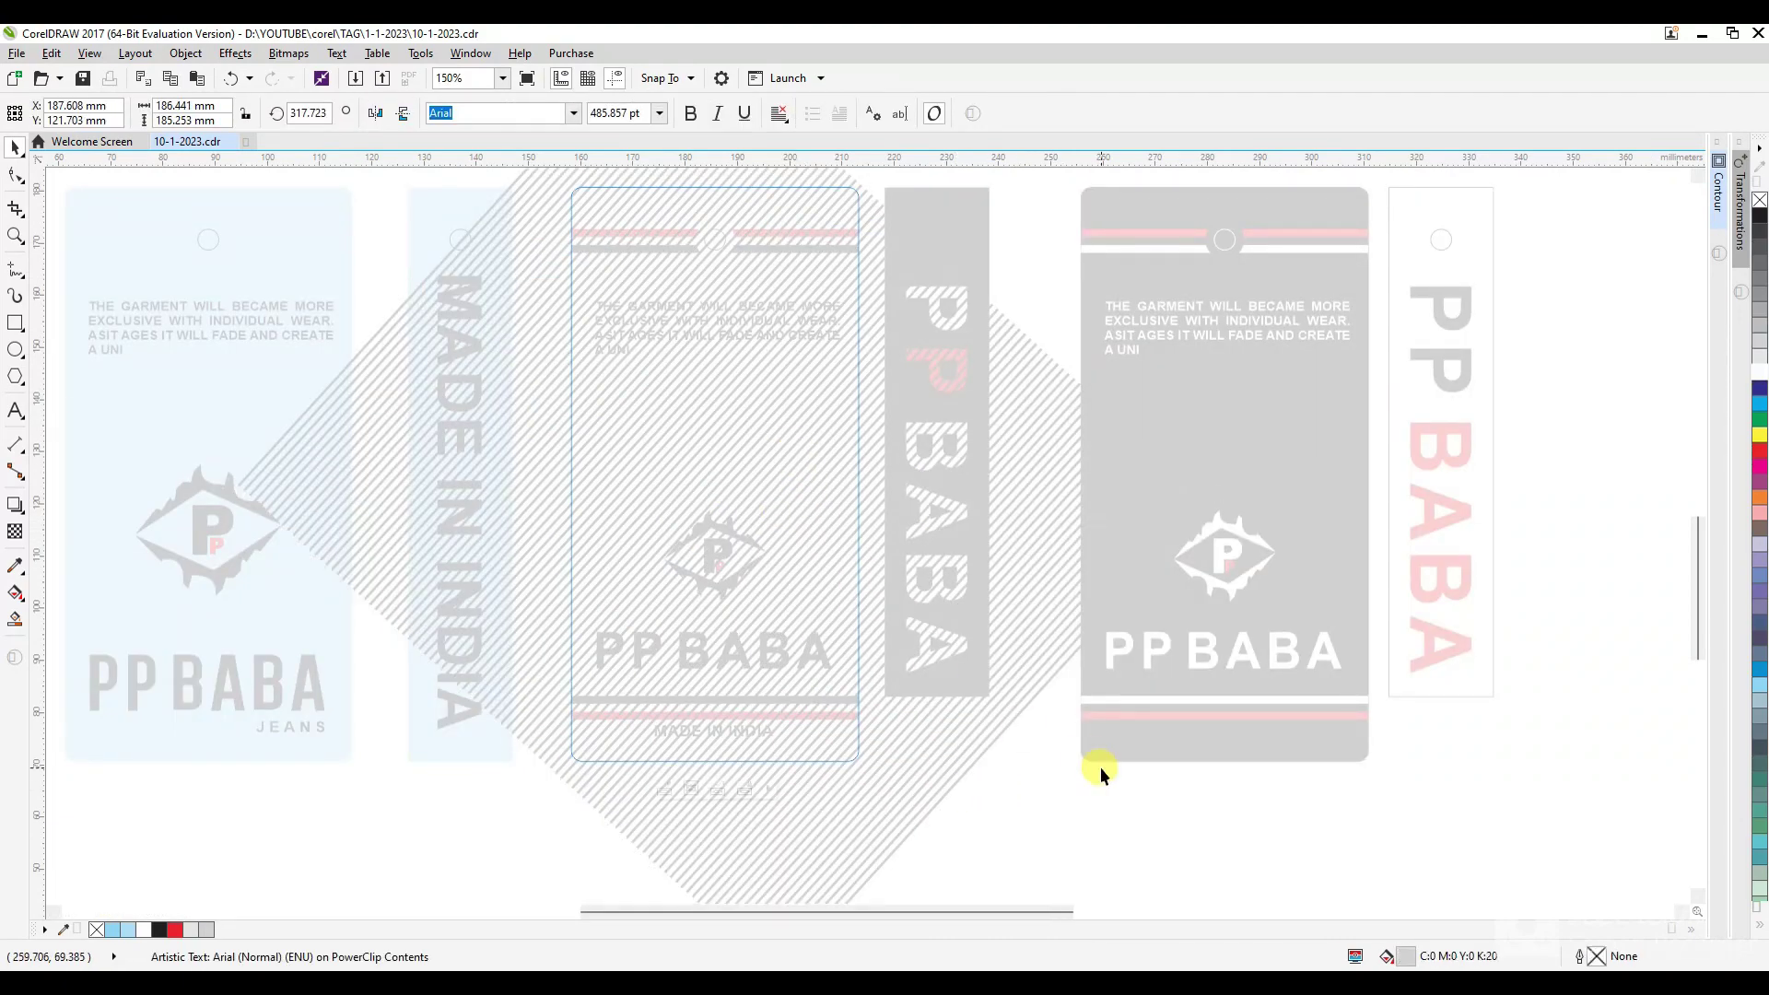
# Duplicate the lower black tag's background rectangle, PowerClip the copy inside the original, and open the contents for editing.
pyautogui.moveTo(1098, 734); pyautogui.dragTo(1331, 760)
pyautogui.rightClick(1330, 760)
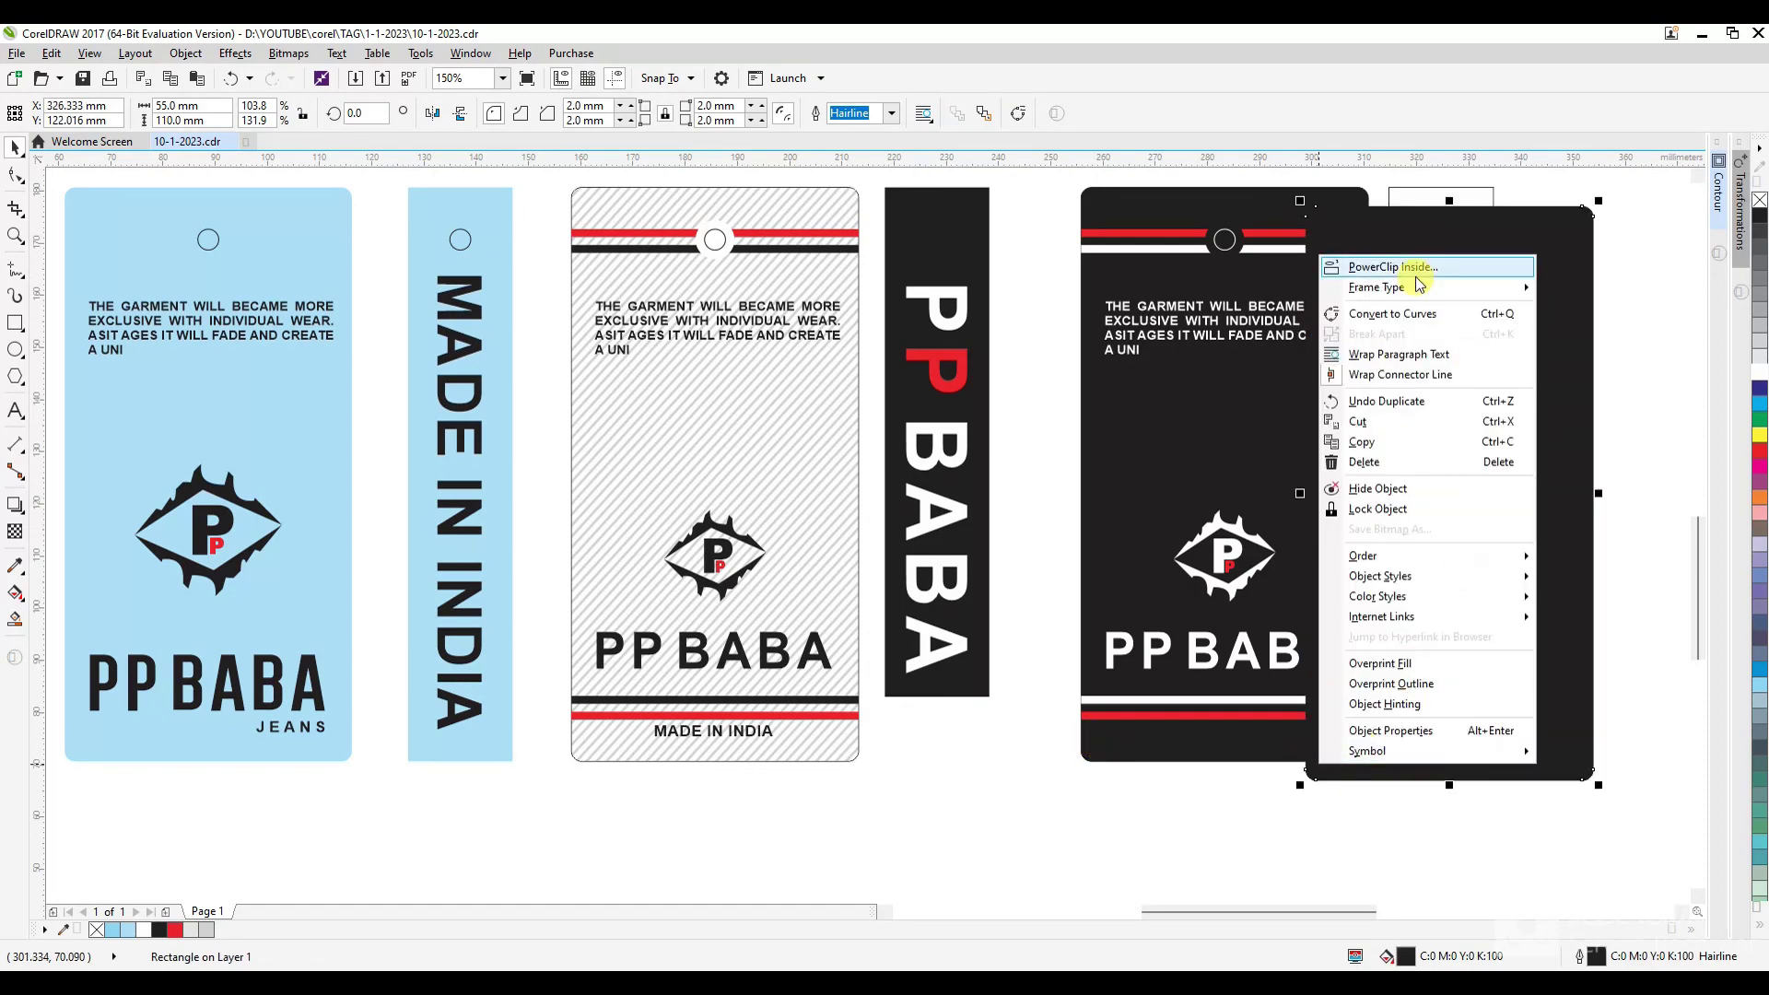
pyautogui.click(1372, 267)
pyautogui.click(1136, 411)
pyautogui.doubleClick(1312, 476)
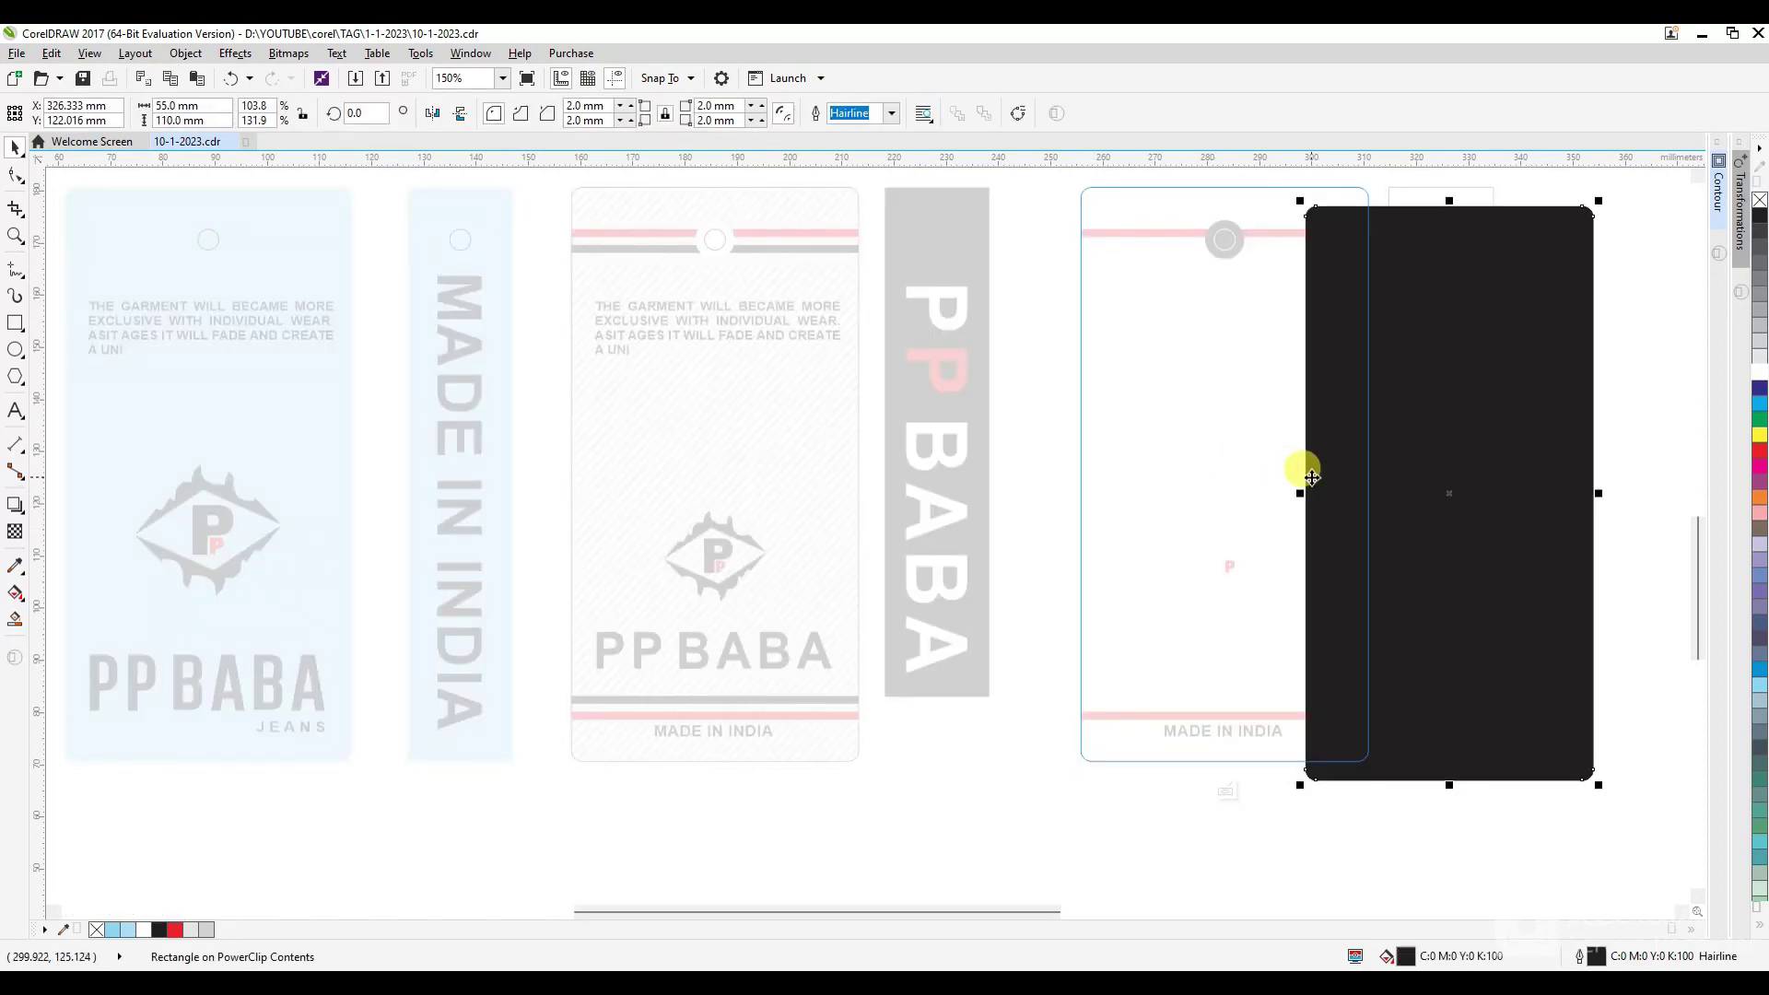
# Replace the clipped rectangle with the pasted line pattern, position it over the black tag in dark grey, and finish editing.
pyautogui.press('Delete')
pyautogui.hotkey('ctrl', 'v')
pyautogui.moveTo(669, 450)
pyautogui.mouseDown()
pyautogui.moveTo(1232, 395)
pyautogui.moveTo(1180, 450)
pyautogui.mouseUp()
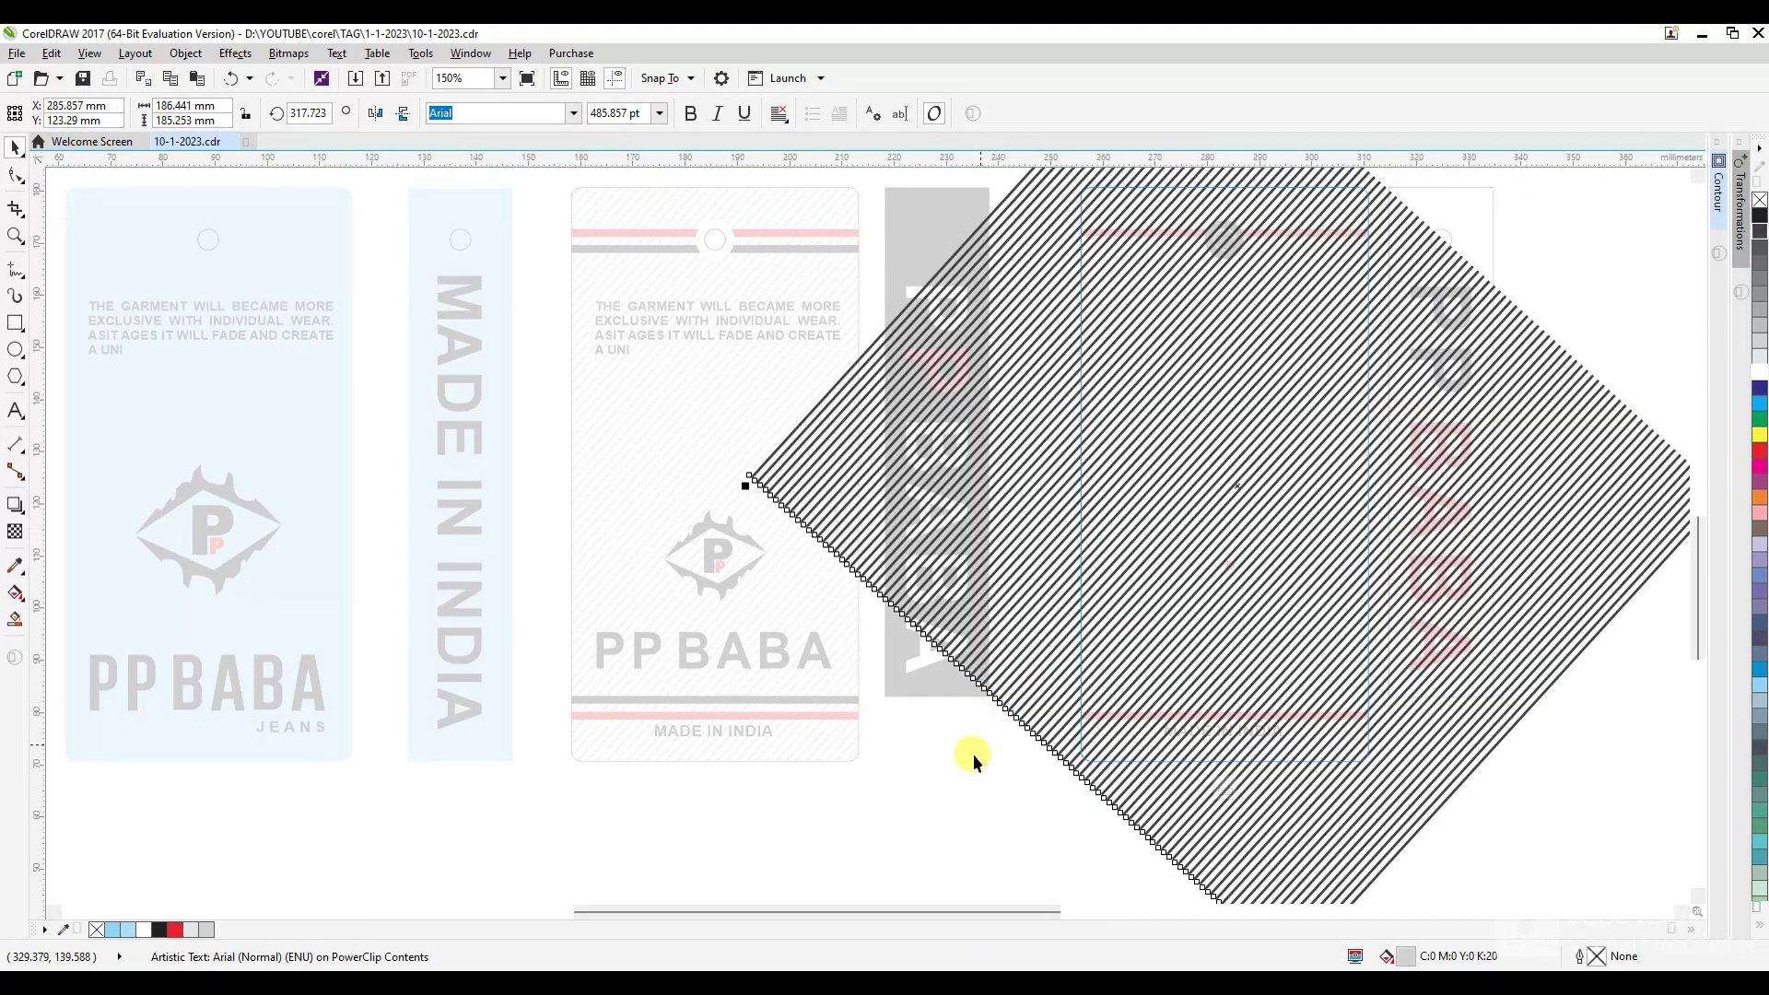
pyautogui.keyDown('ctrl'); pyautogui.click(972, 758); pyautogui.keyUp('ctrl')
pyautogui.scroll(1, 1258, 517)
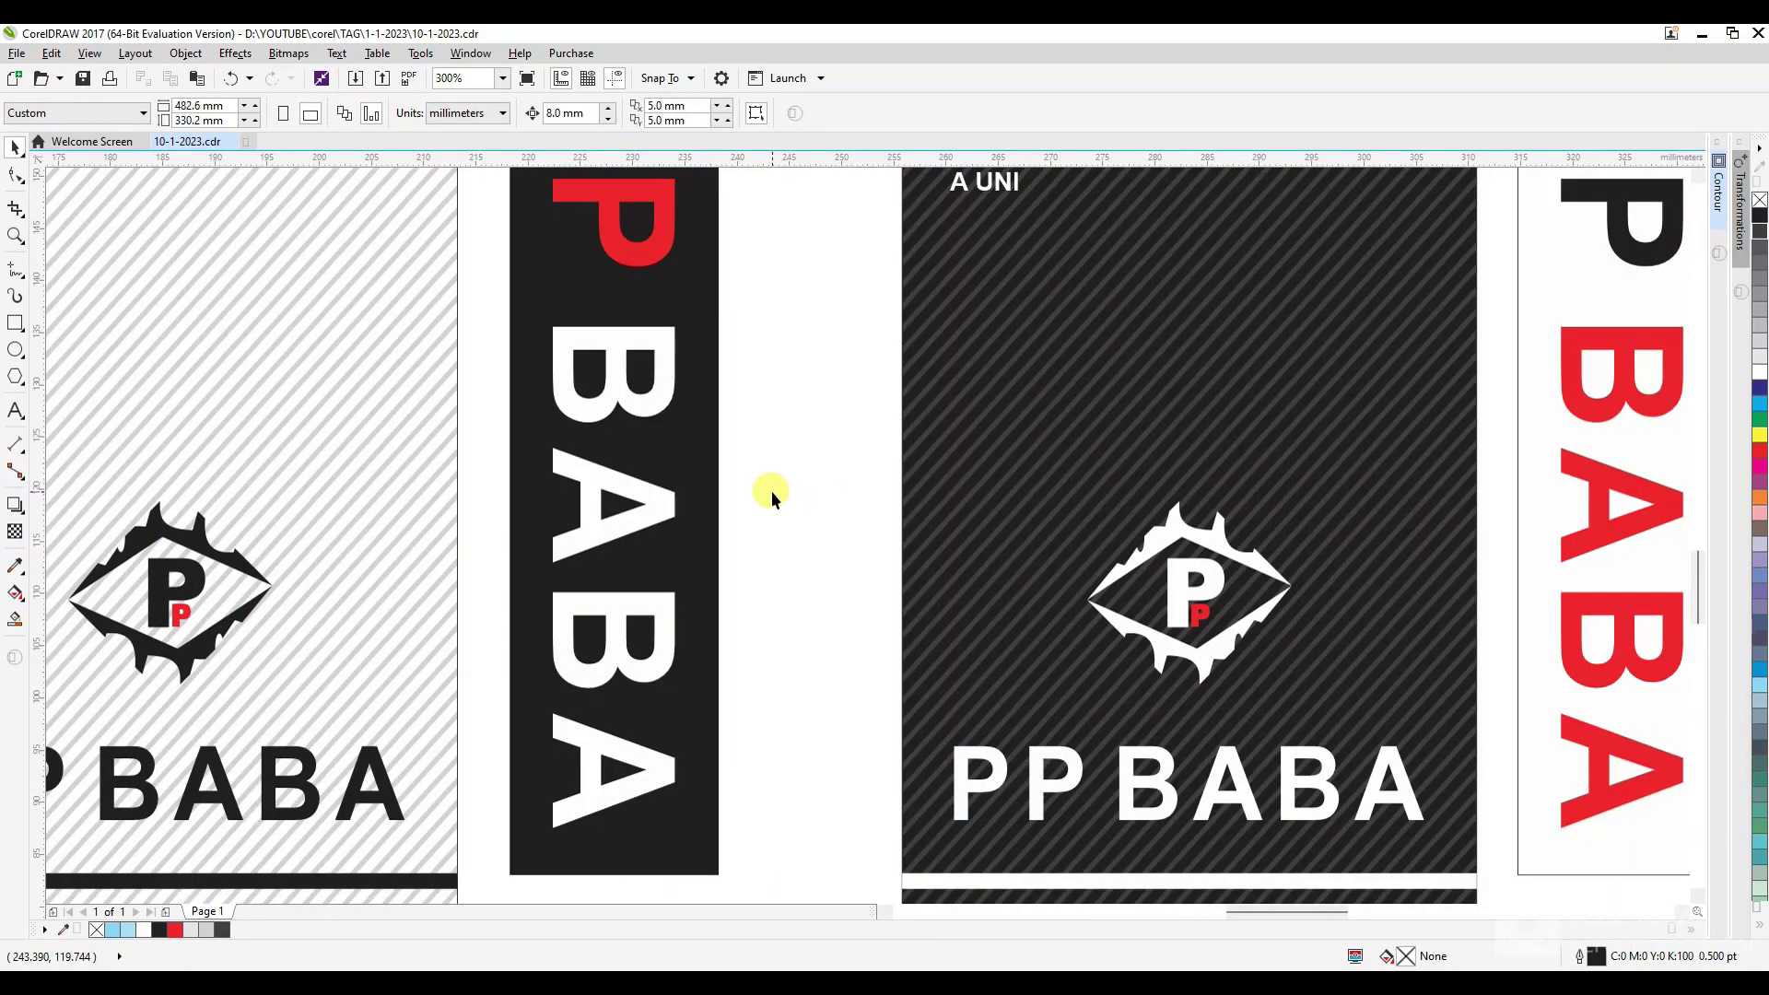
# Fill the lower blue tag's background with dark slate, C20 M0 Y0 K80.
pyautogui.scroll(-2, 771, 490)
pyautogui.scroll(-2, 1242, 384)
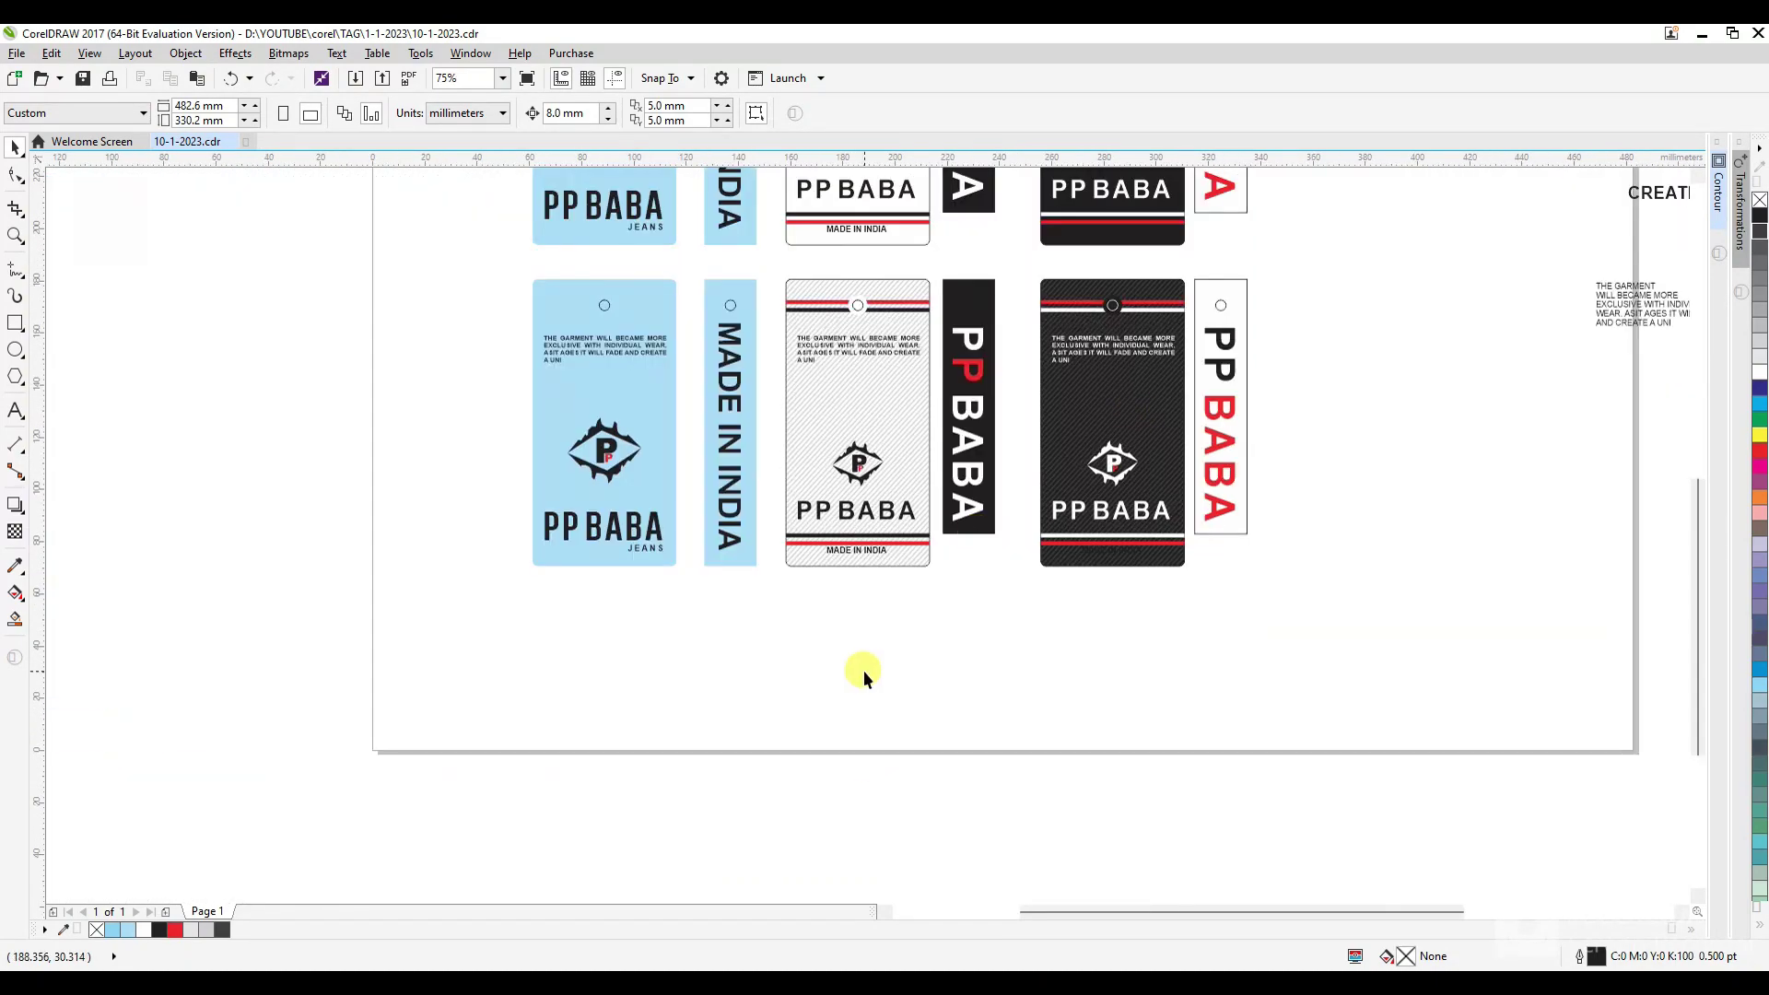
pyautogui.scroll(2, 520, 301)
pyautogui.click(573, 291)
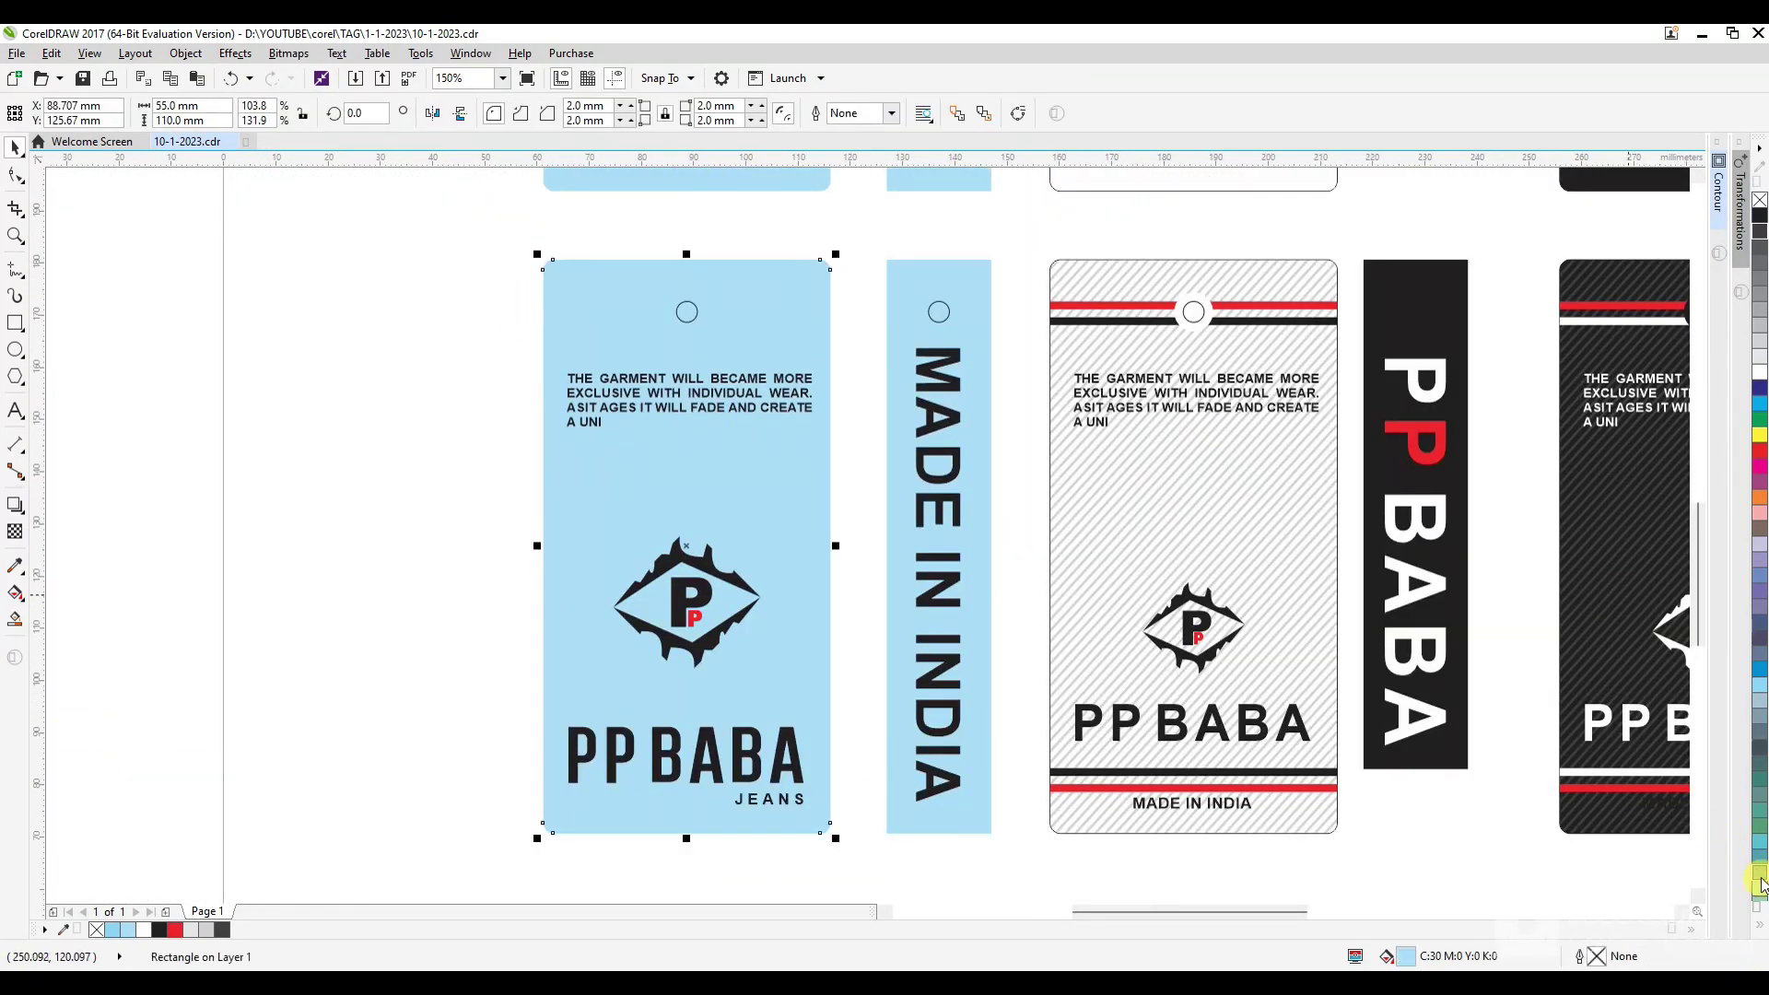
pyautogui.click(1758, 761)
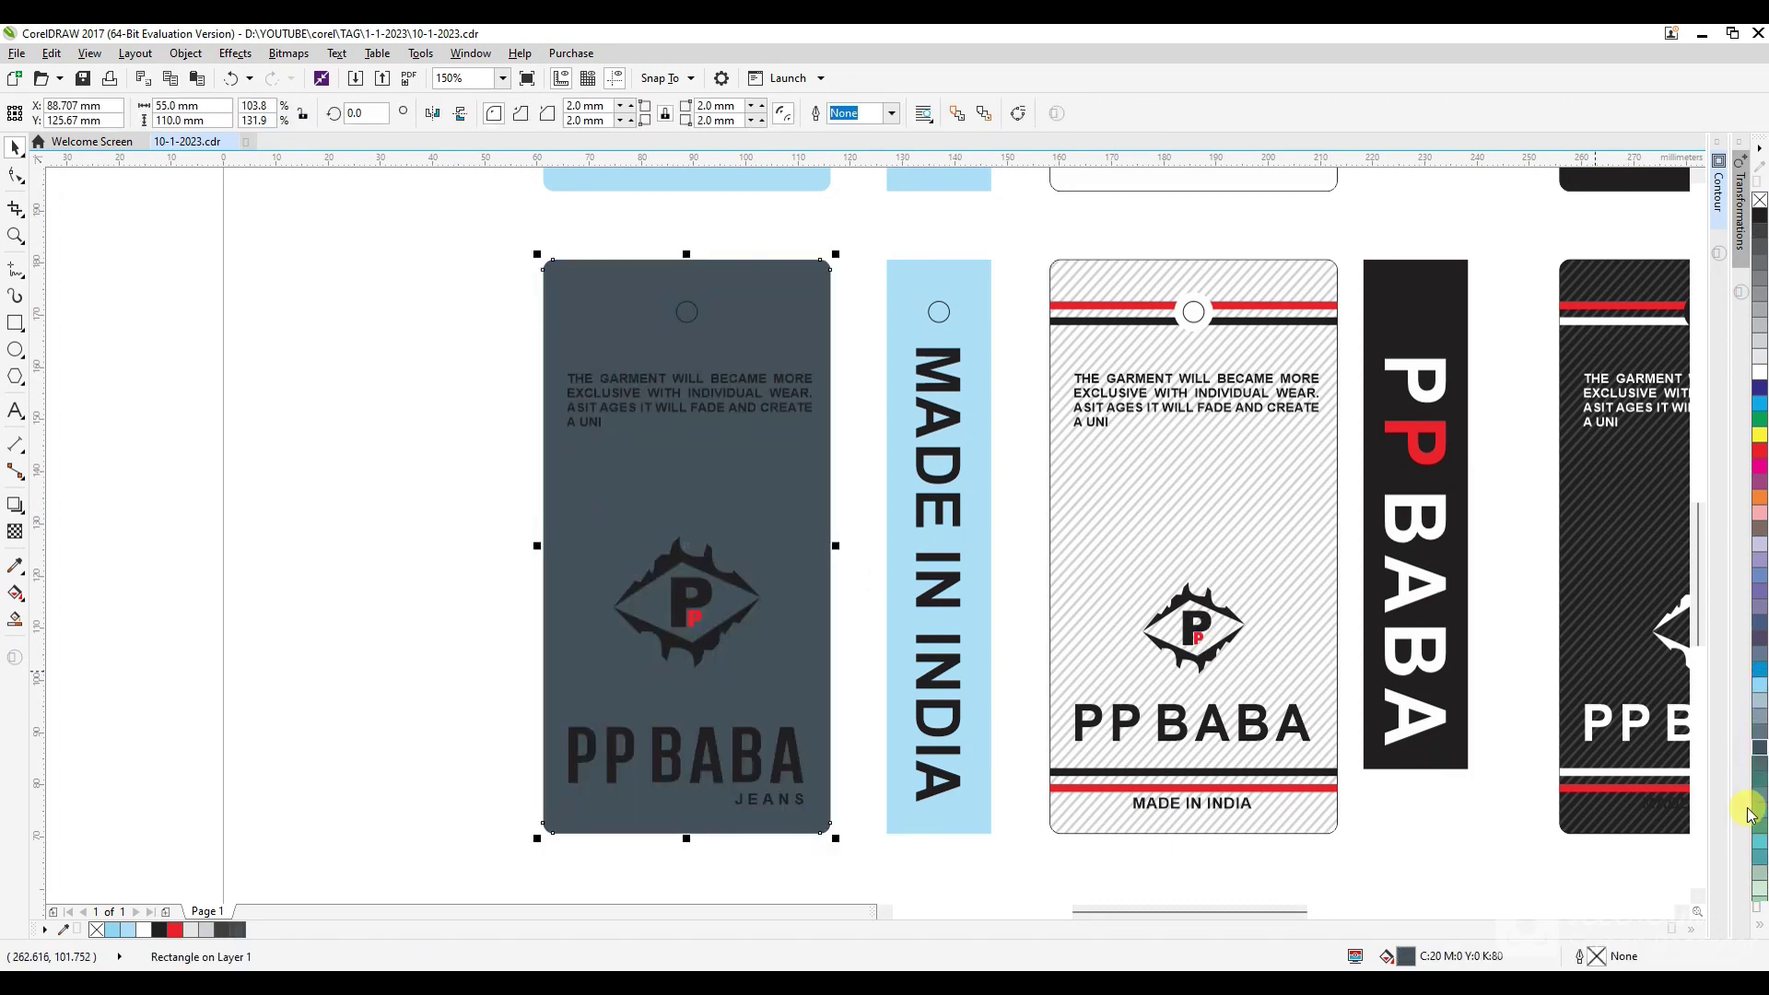
# Try a lime green fill on the lower slate tag's background and return it to dark slate.
pyautogui.click(1760, 930)
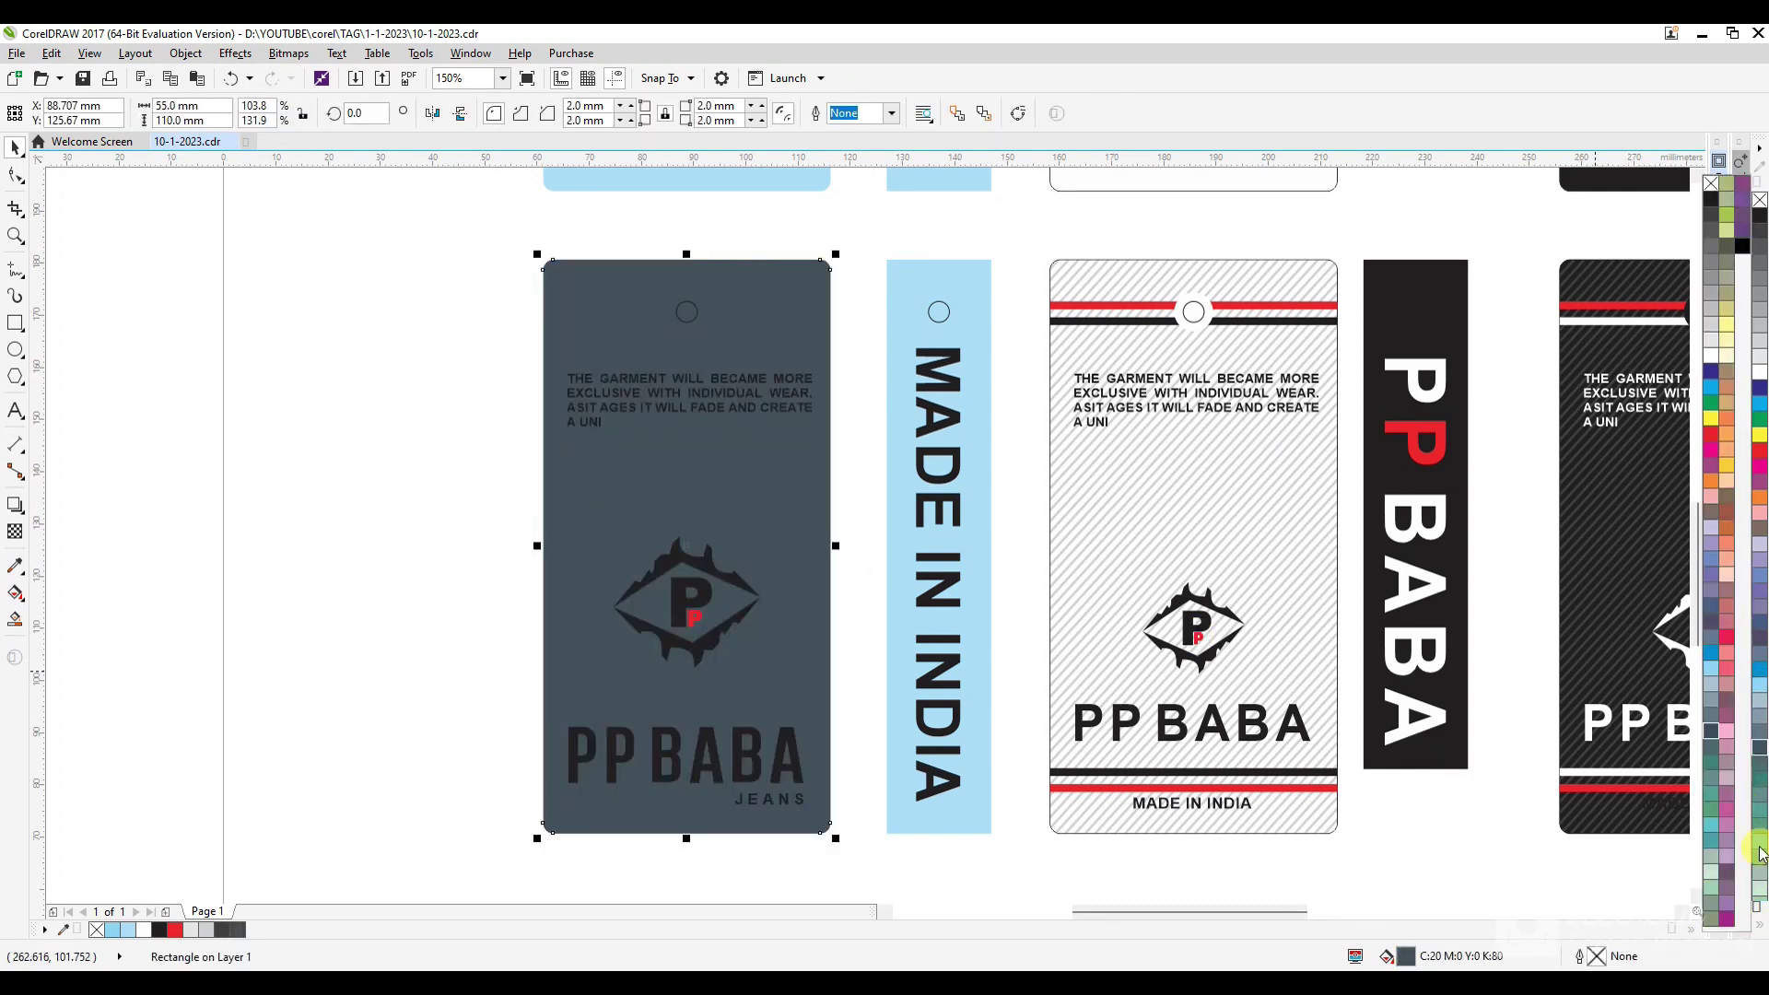
pyautogui.click(1728, 220)
pyautogui.click(463, 566)
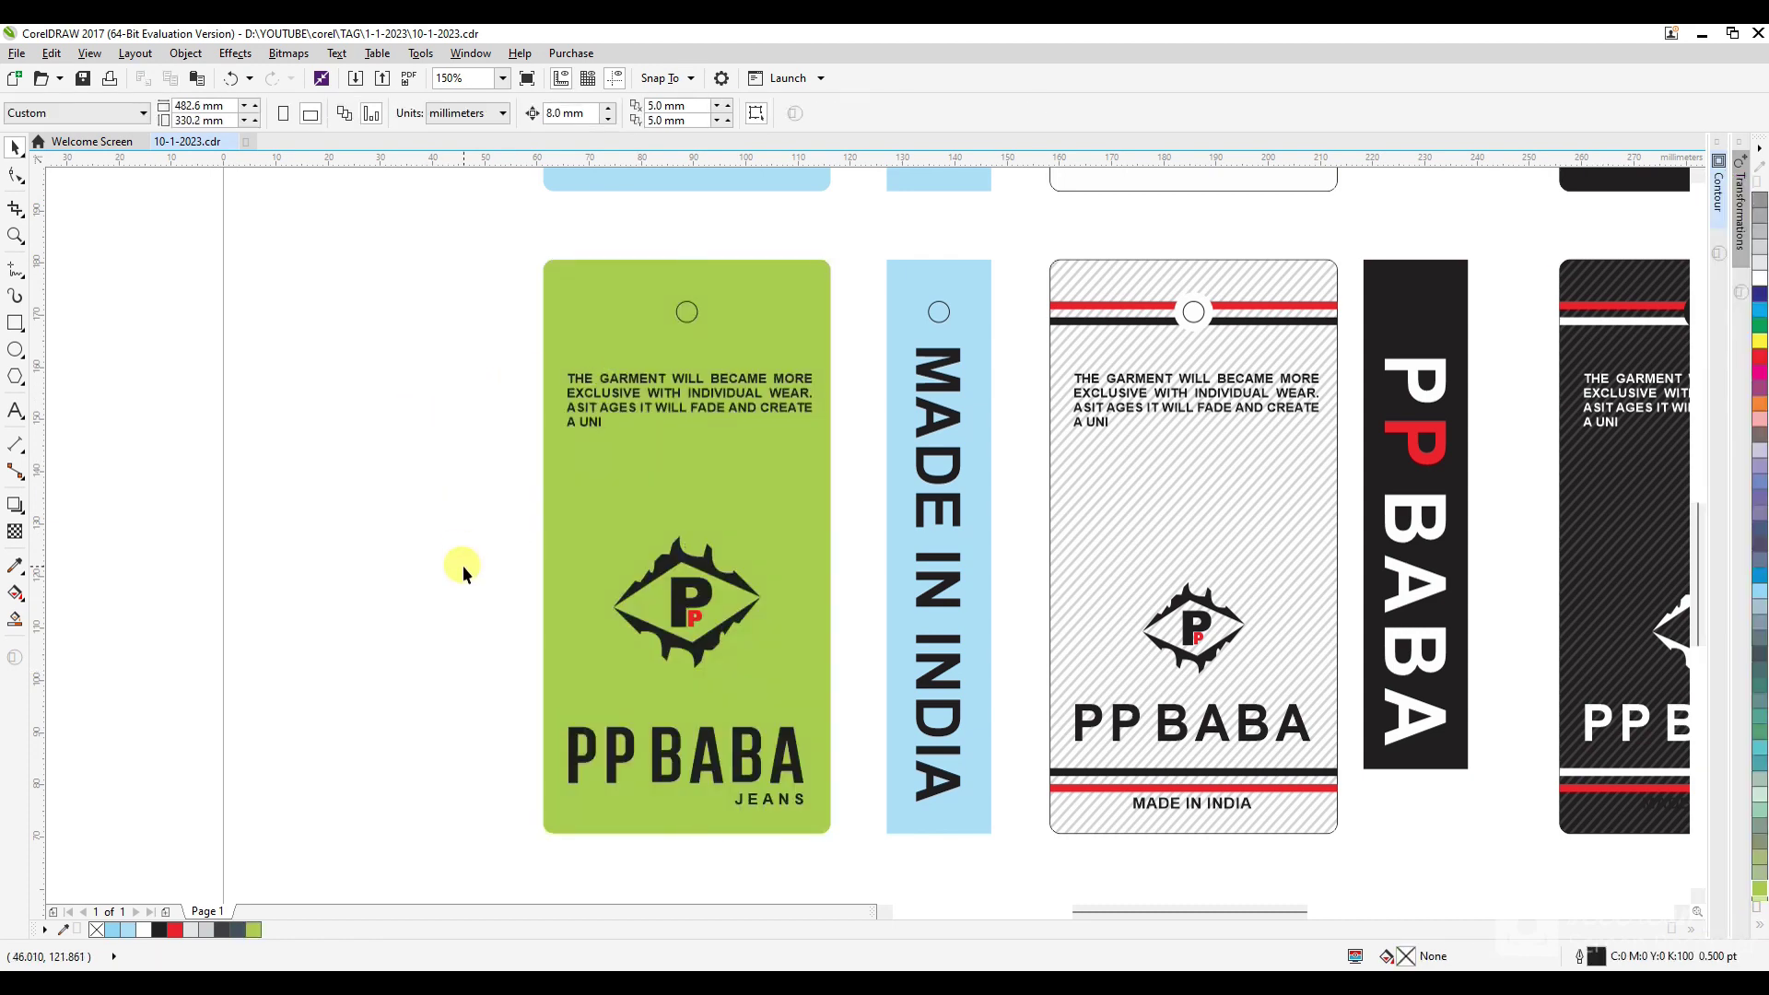
pyautogui.click(578, 589)
pyautogui.click(1751, 751)
# Recolour the slate tag's PP BABA JEANS lettering lime green, C40 M0 Y100 K0.
pyautogui.moveTo(387, 670); pyautogui.dragTo(829, 821)
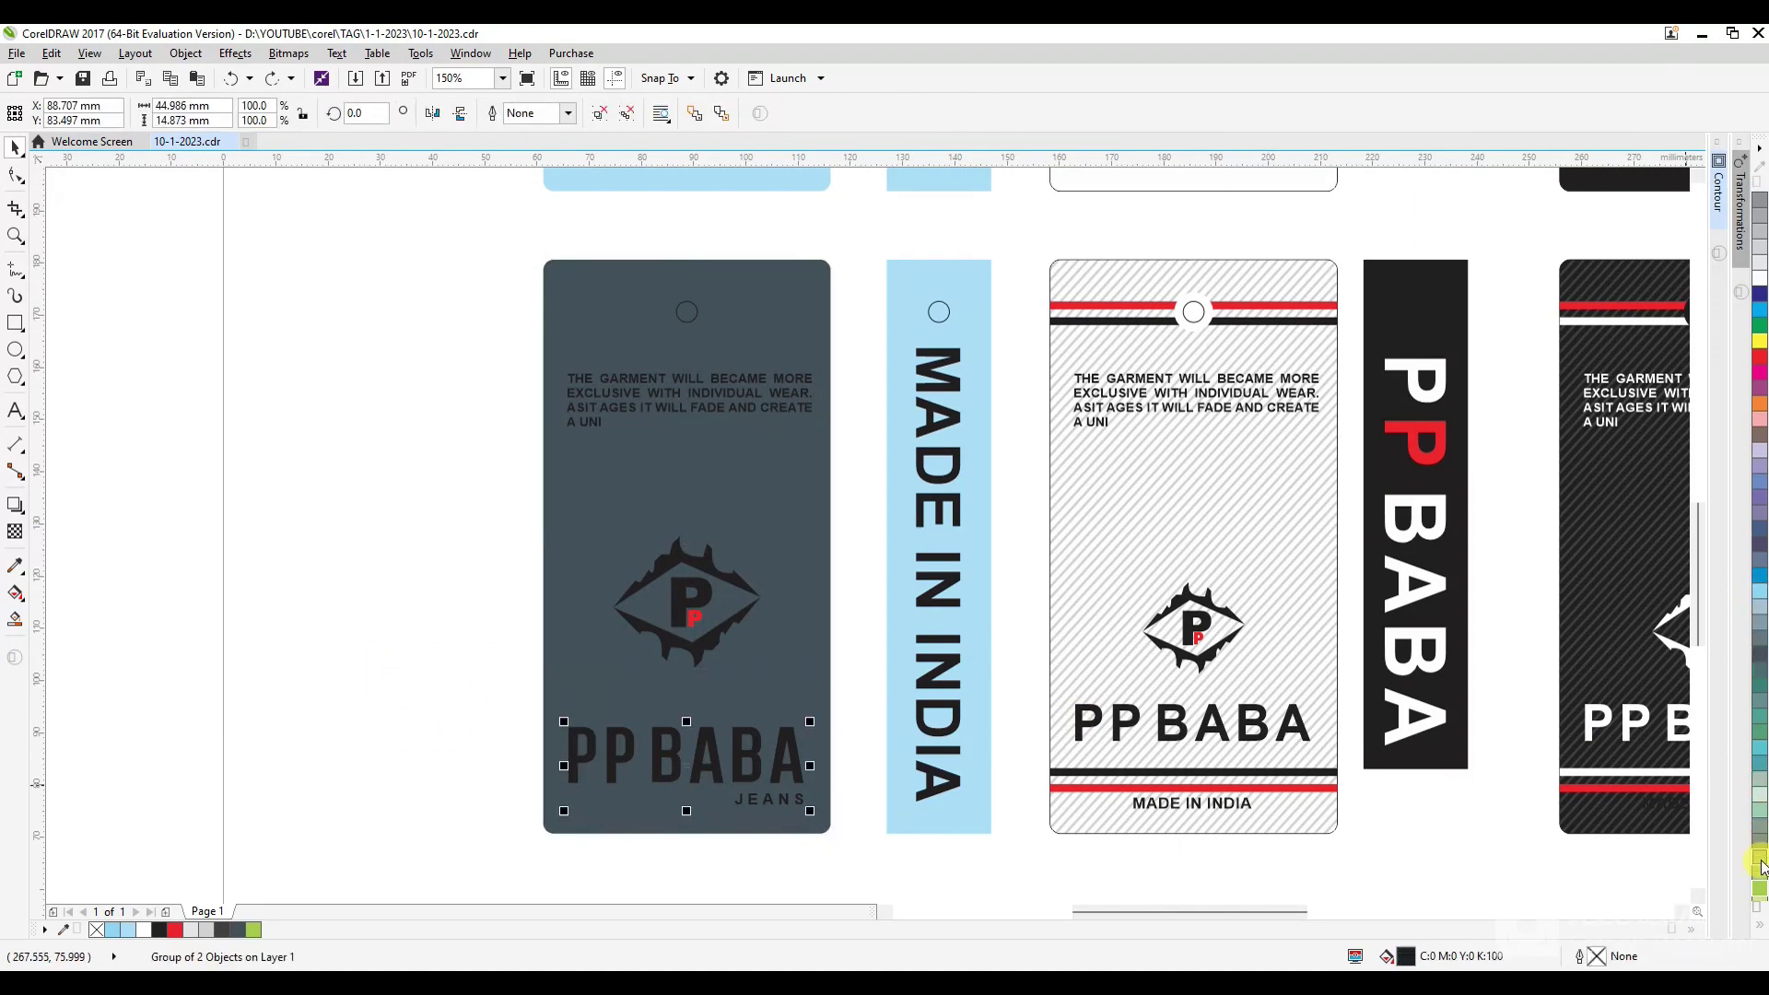
pyautogui.click(1757, 892)
pyautogui.click(304, 711)
# Recolour the garment description text on the slate tag white.
pyautogui.scroll(1, 737, 746)
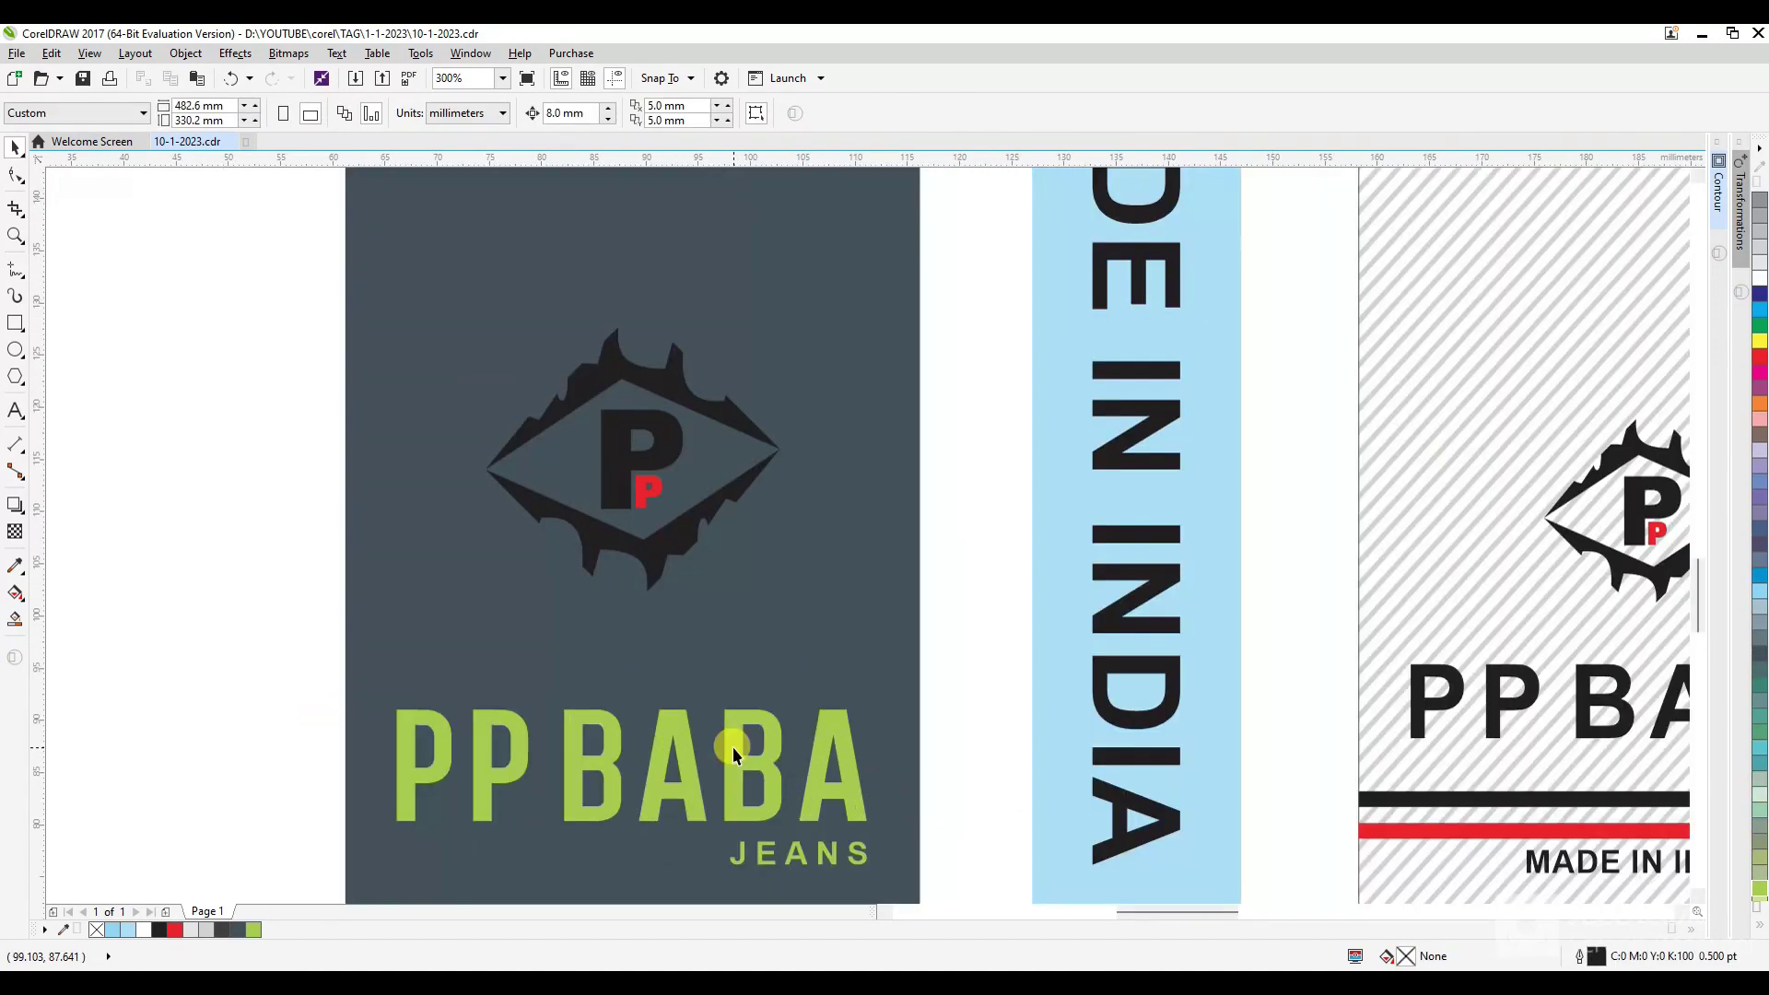
pyautogui.scroll(-1, 786, 743)
pyautogui.scroll(1, 709, 390)
pyautogui.click(709, 391)
pyautogui.click(758, 393)
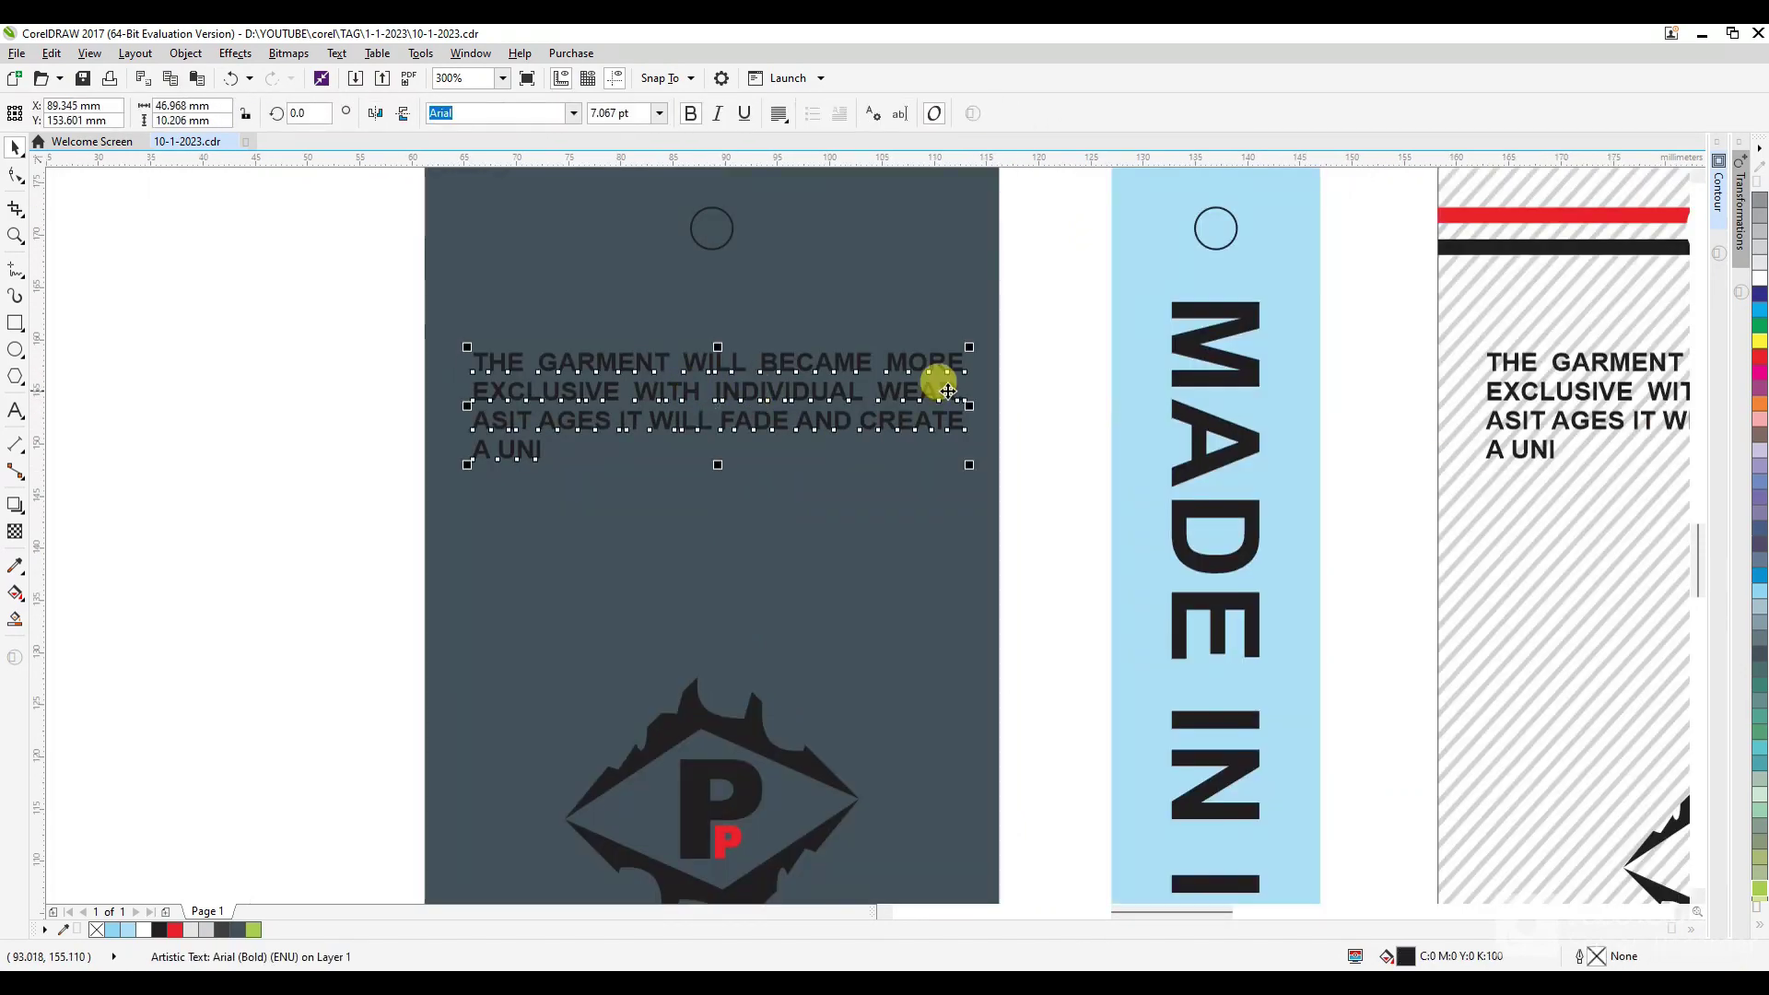
pyautogui.click(1759, 281)
pyautogui.click(236, 506)
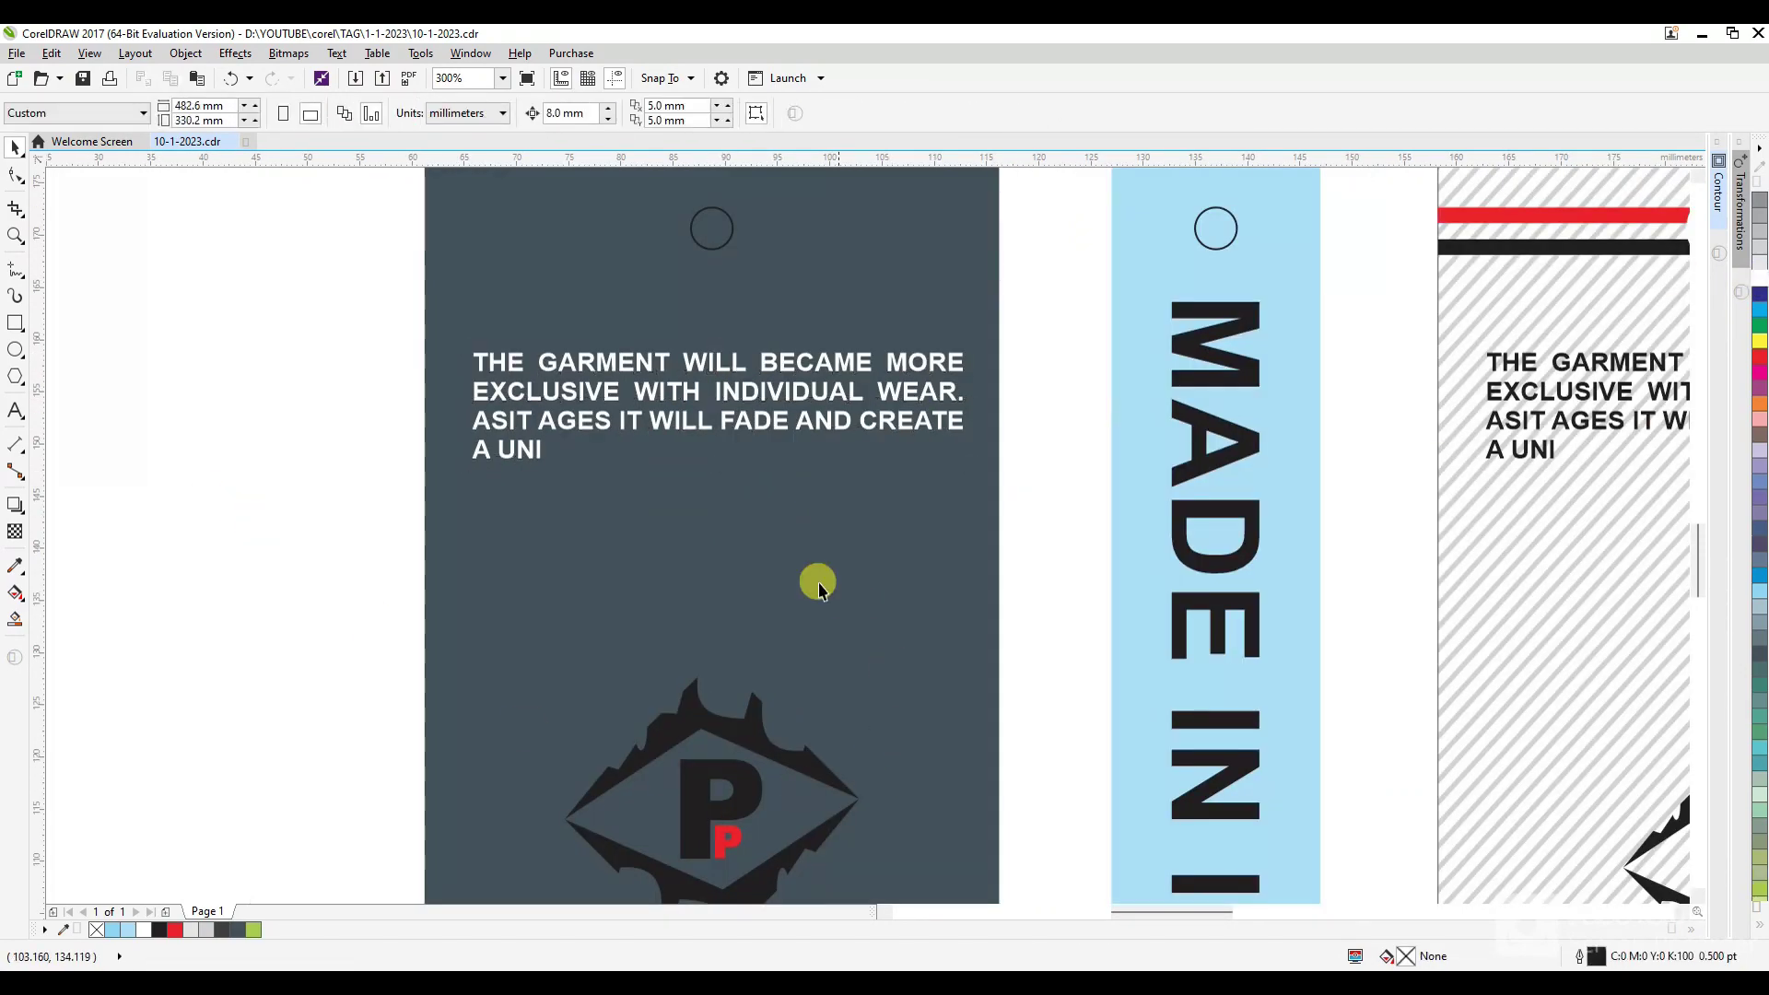
# Sample white with the Color Eyedropper and apply it to the slate tag's logo frame pieces and large P.
pyautogui.scroll(-2, 811, 590)
pyautogui.press('space')
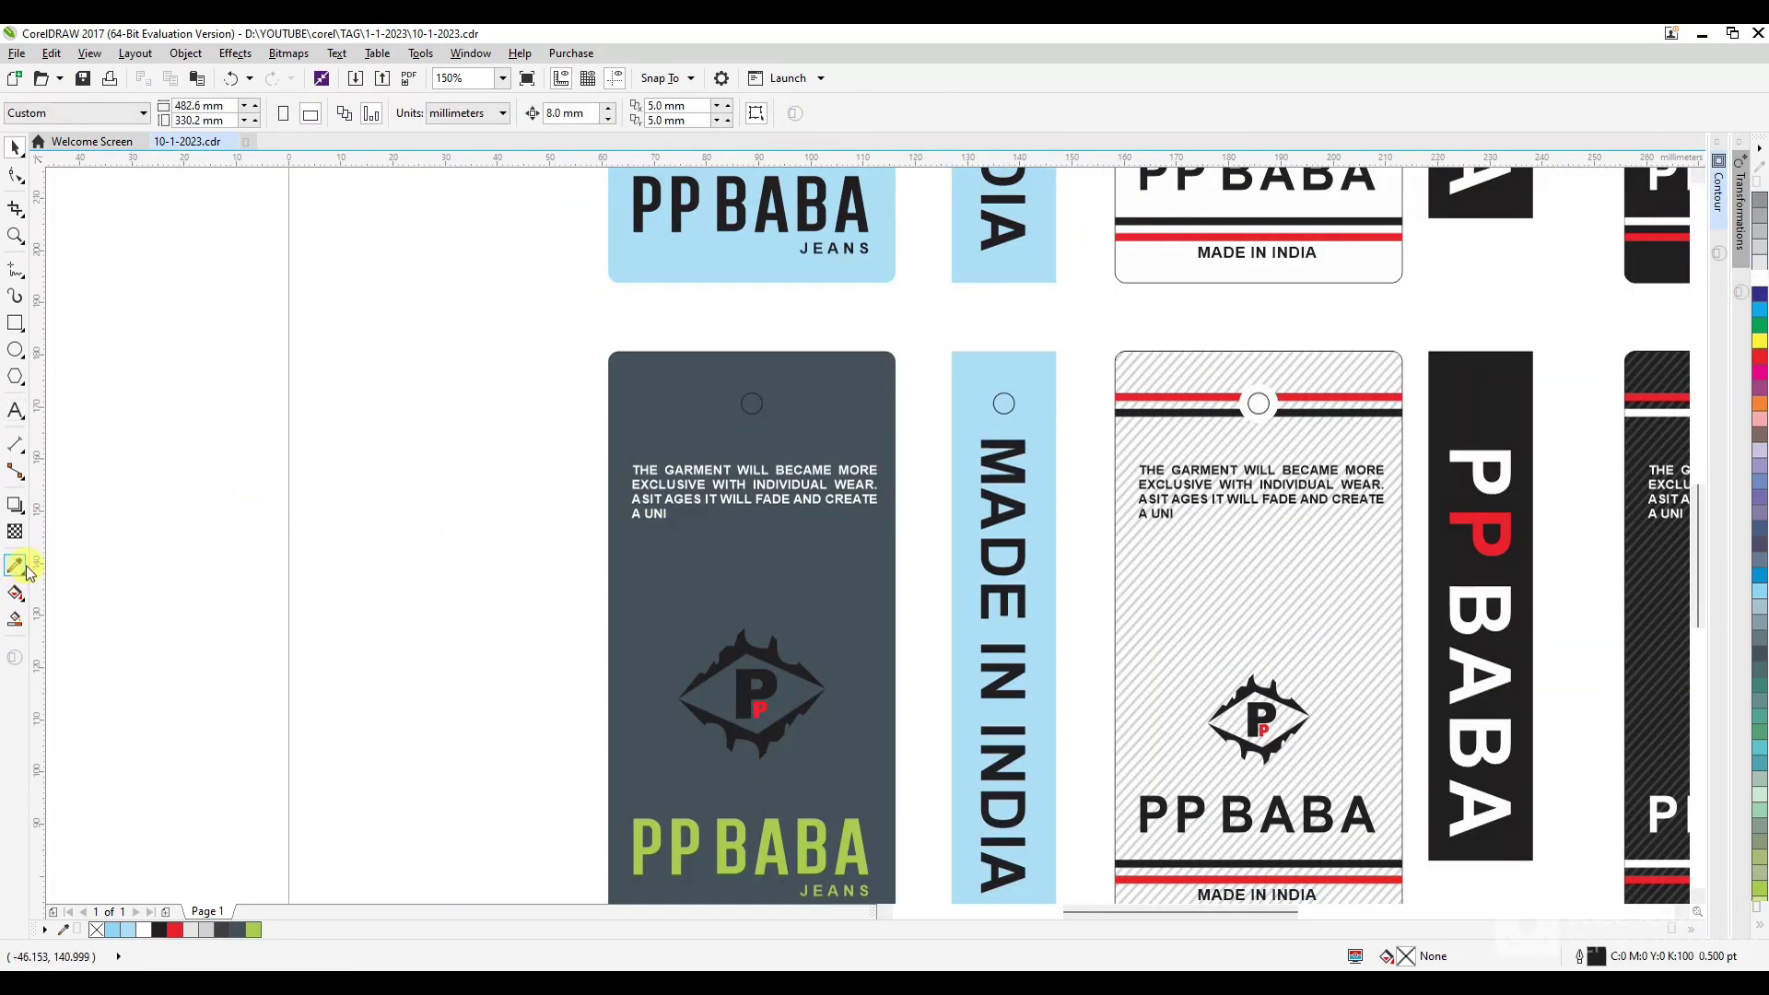
pyautogui.click(15, 566)
pyautogui.scroll(2, 700, 516)
pyautogui.scroll(-2, 908, 458)
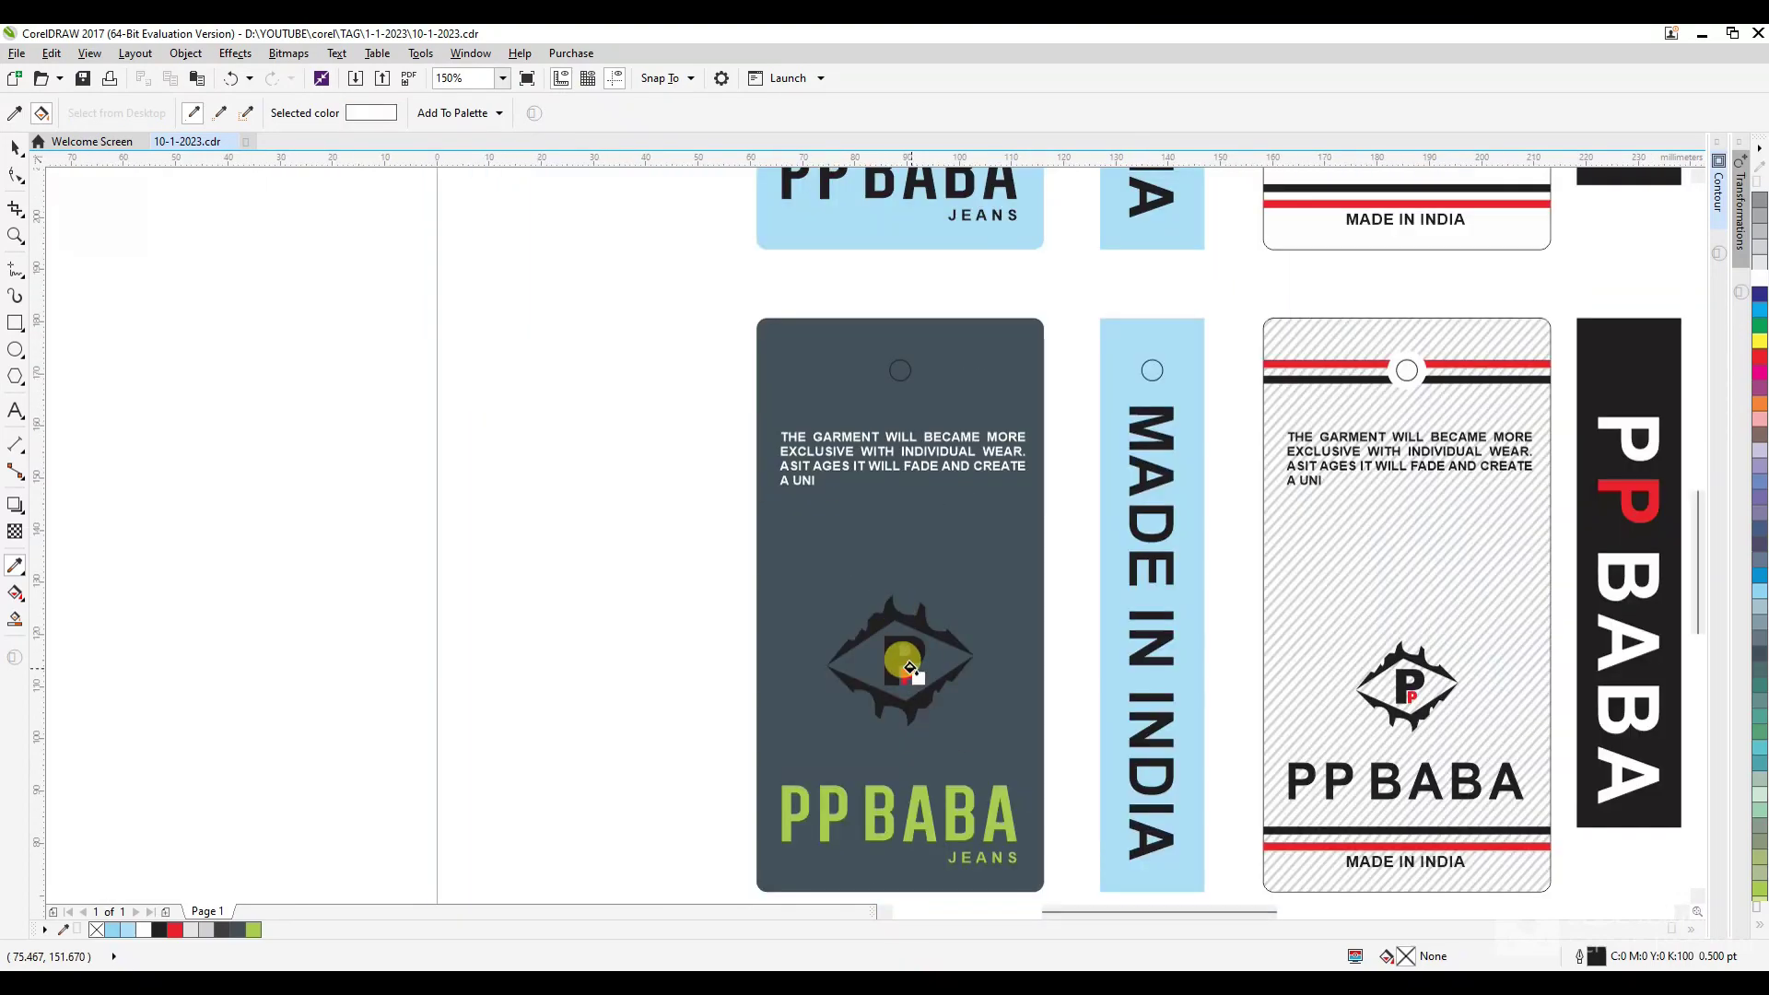
pyautogui.scroll(4, 910, 670)
pyautogui.click(888, 666)
pyautogui.click(889, 617)
pyautogui.click(903, 701)
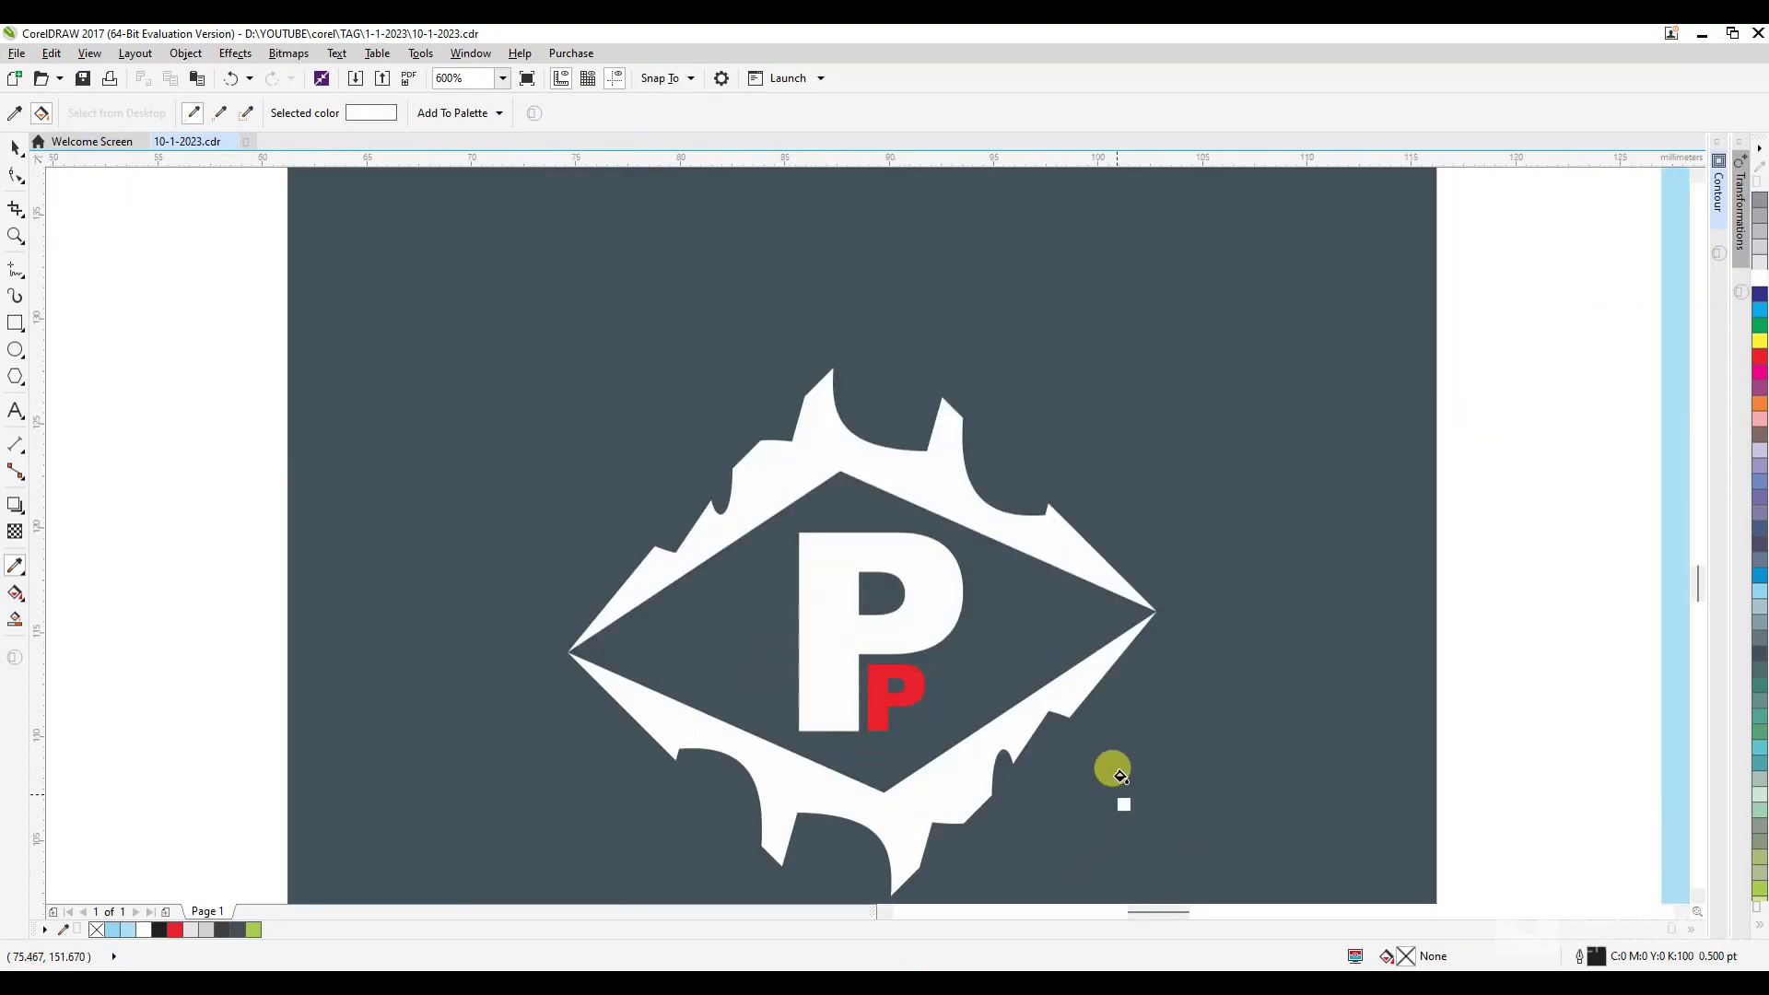
pyautogui.scroll(-4, 1108, 797)
pyautogui.press('space')
# Recolour the PP BABA JEANS lettering on the slate tag white.
pyautogui.moveTo(549, 600); pyautogui.dragTo(1007, 758)
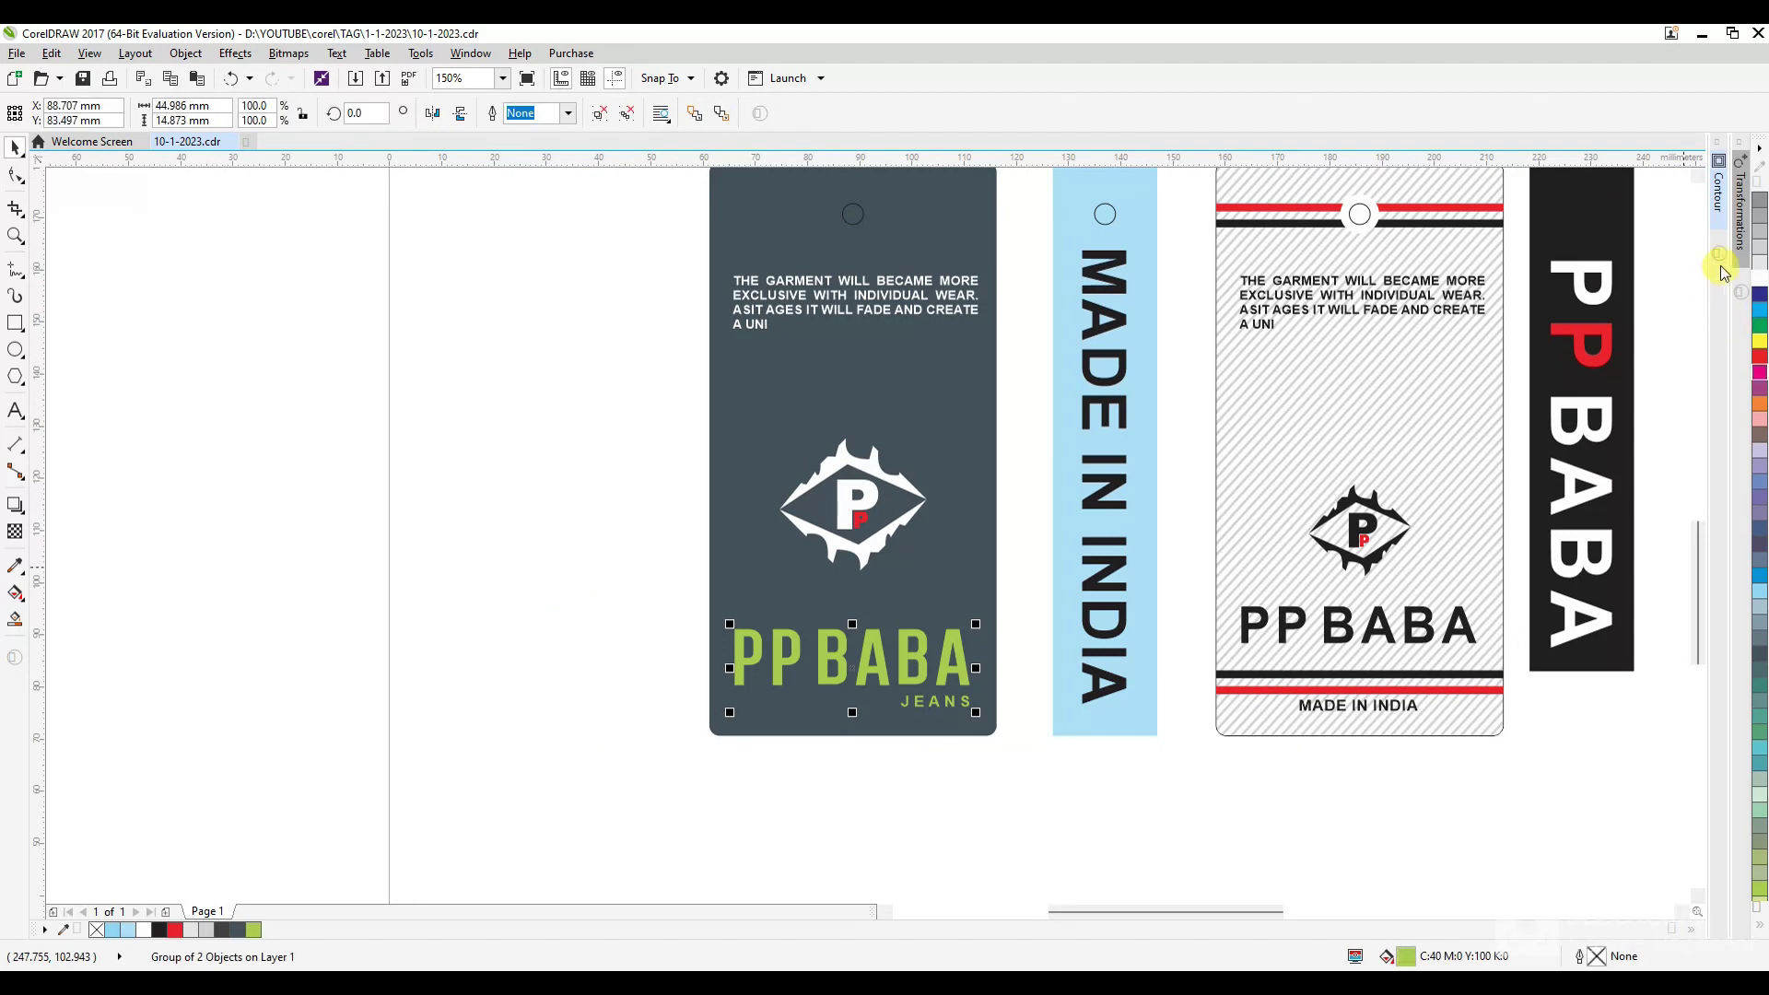
pyautogui.click(1758, 288)
pyautogui.click(622, 494)
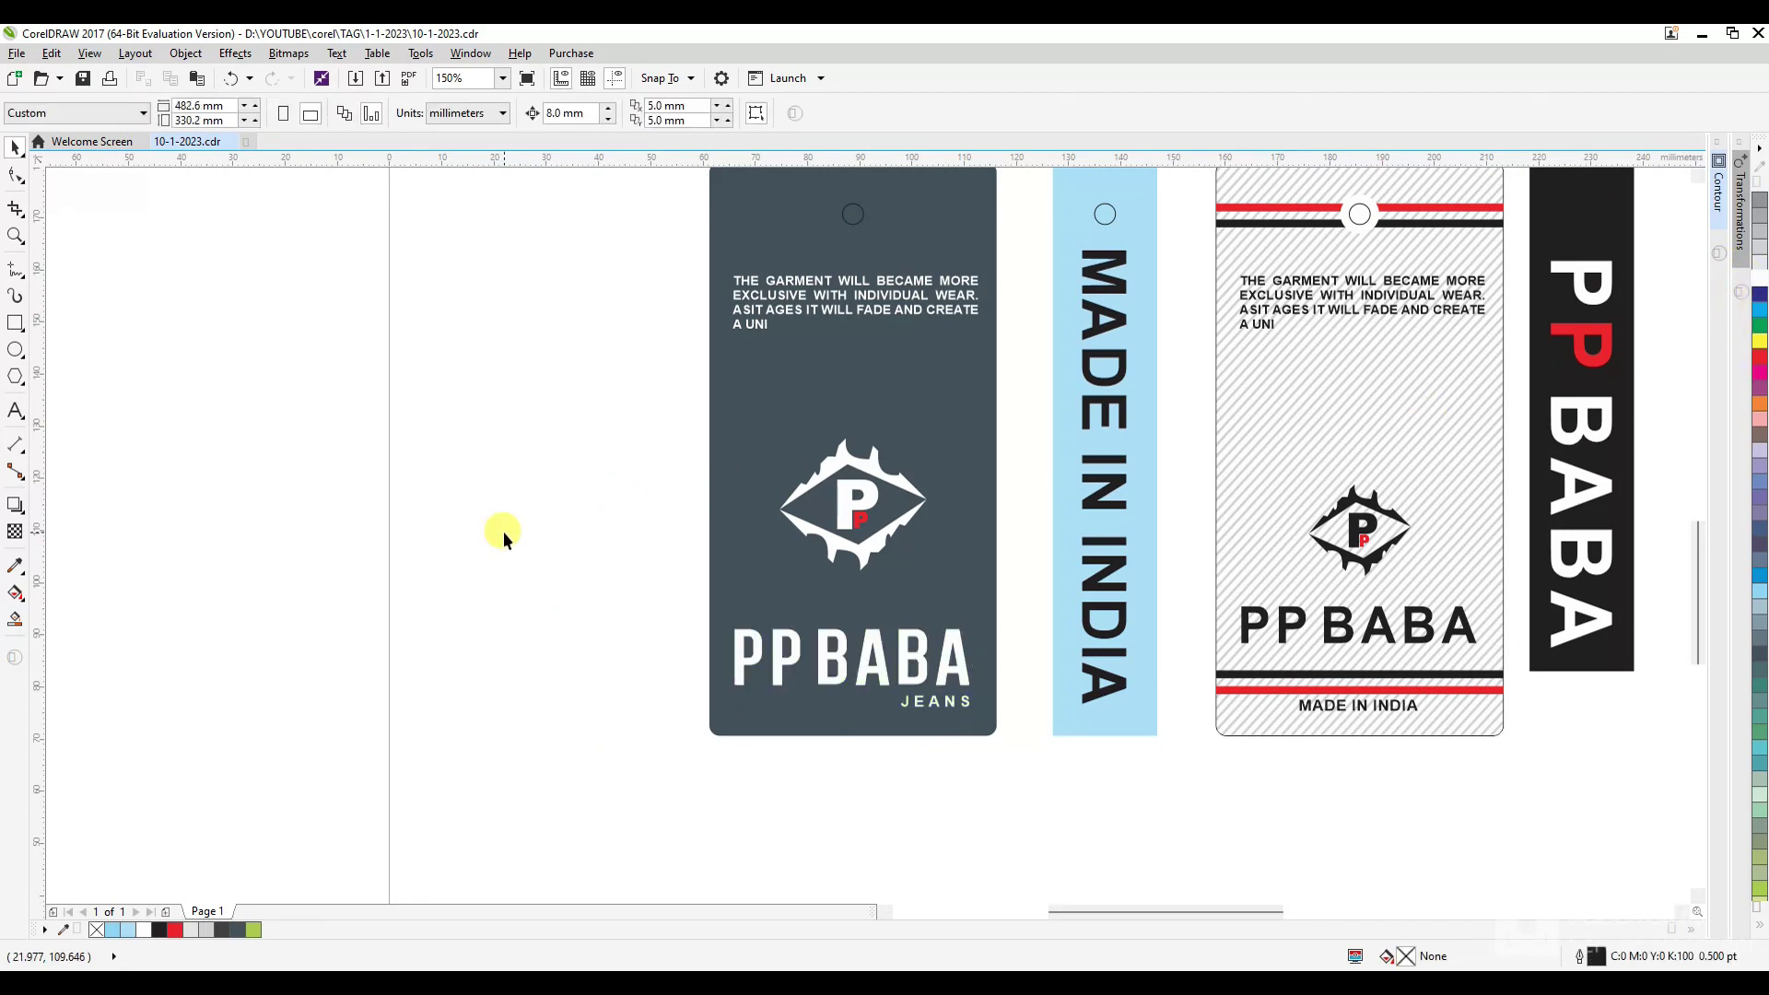
pyautogui.scroll(-2, 654, 645)
pyautogui.scroll(2, 754, 725)
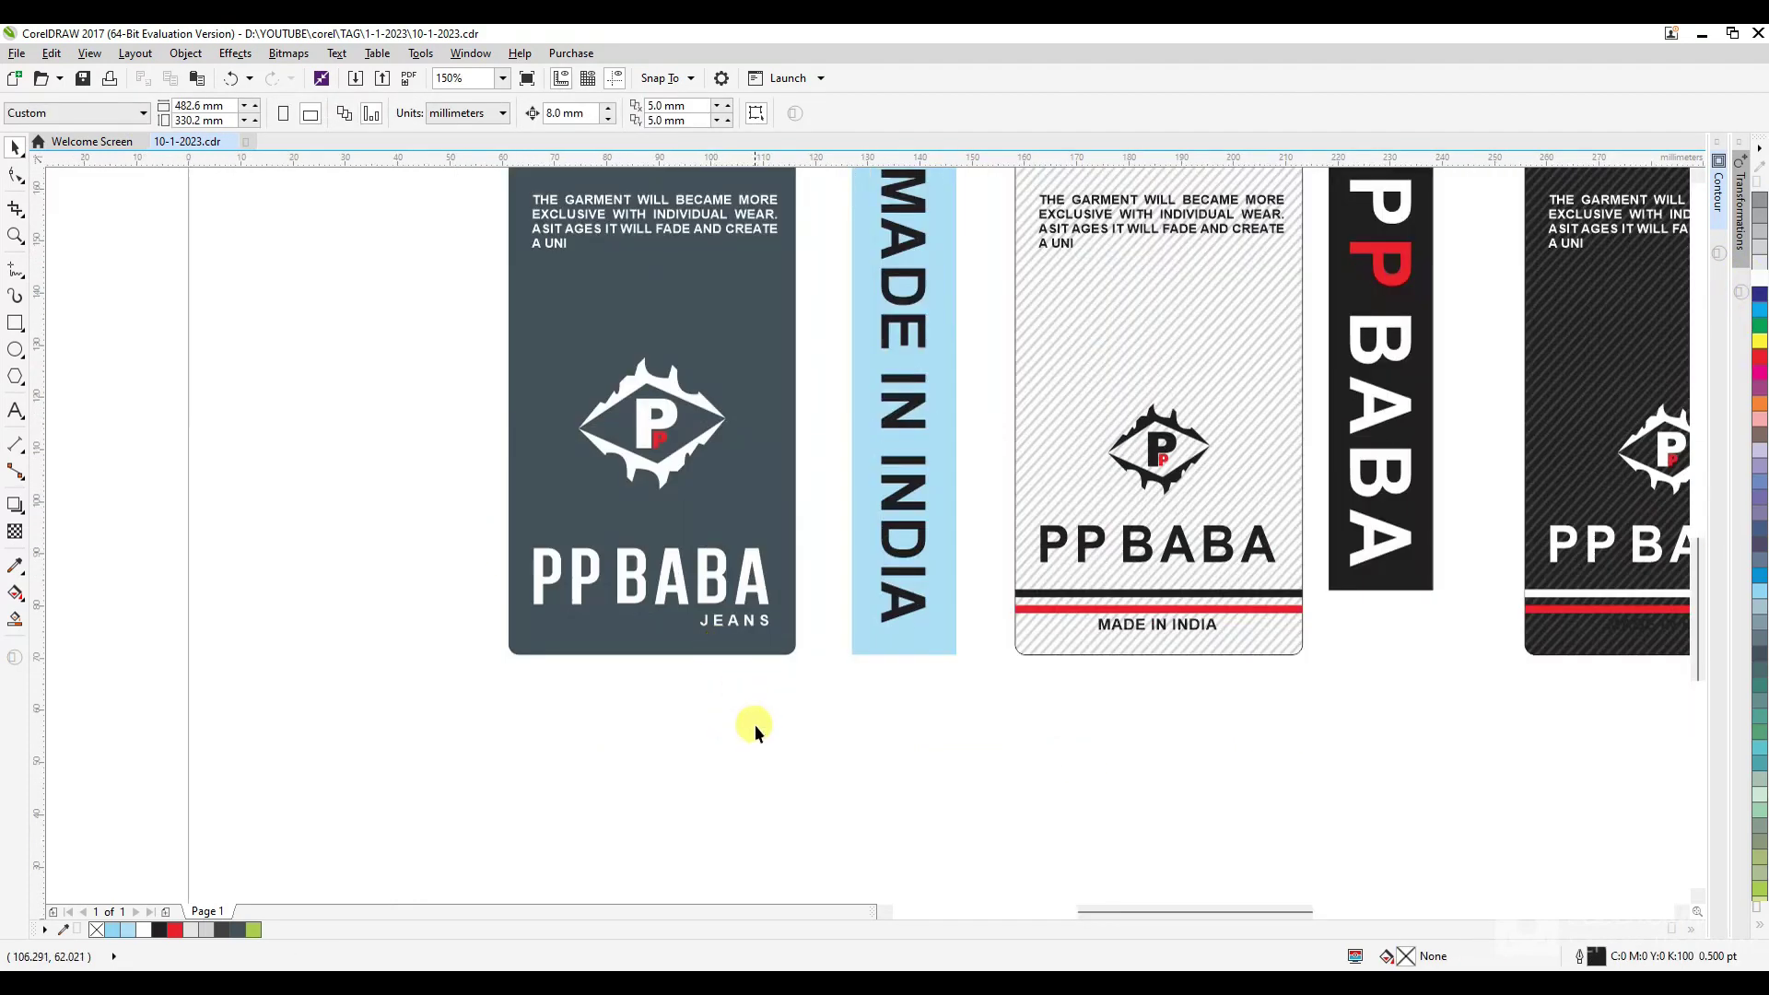
# Draw a rectangle about 15.8 x 3.7 mm around the word JEANS, round its corners to 0.75 mm, and fill it black.
pyautogui.click(16, 320)
pyautogui.scroll(4, 733, 622)
pyautogui.moveTo(561, 556); pyautogui.dragTo(896, 634)
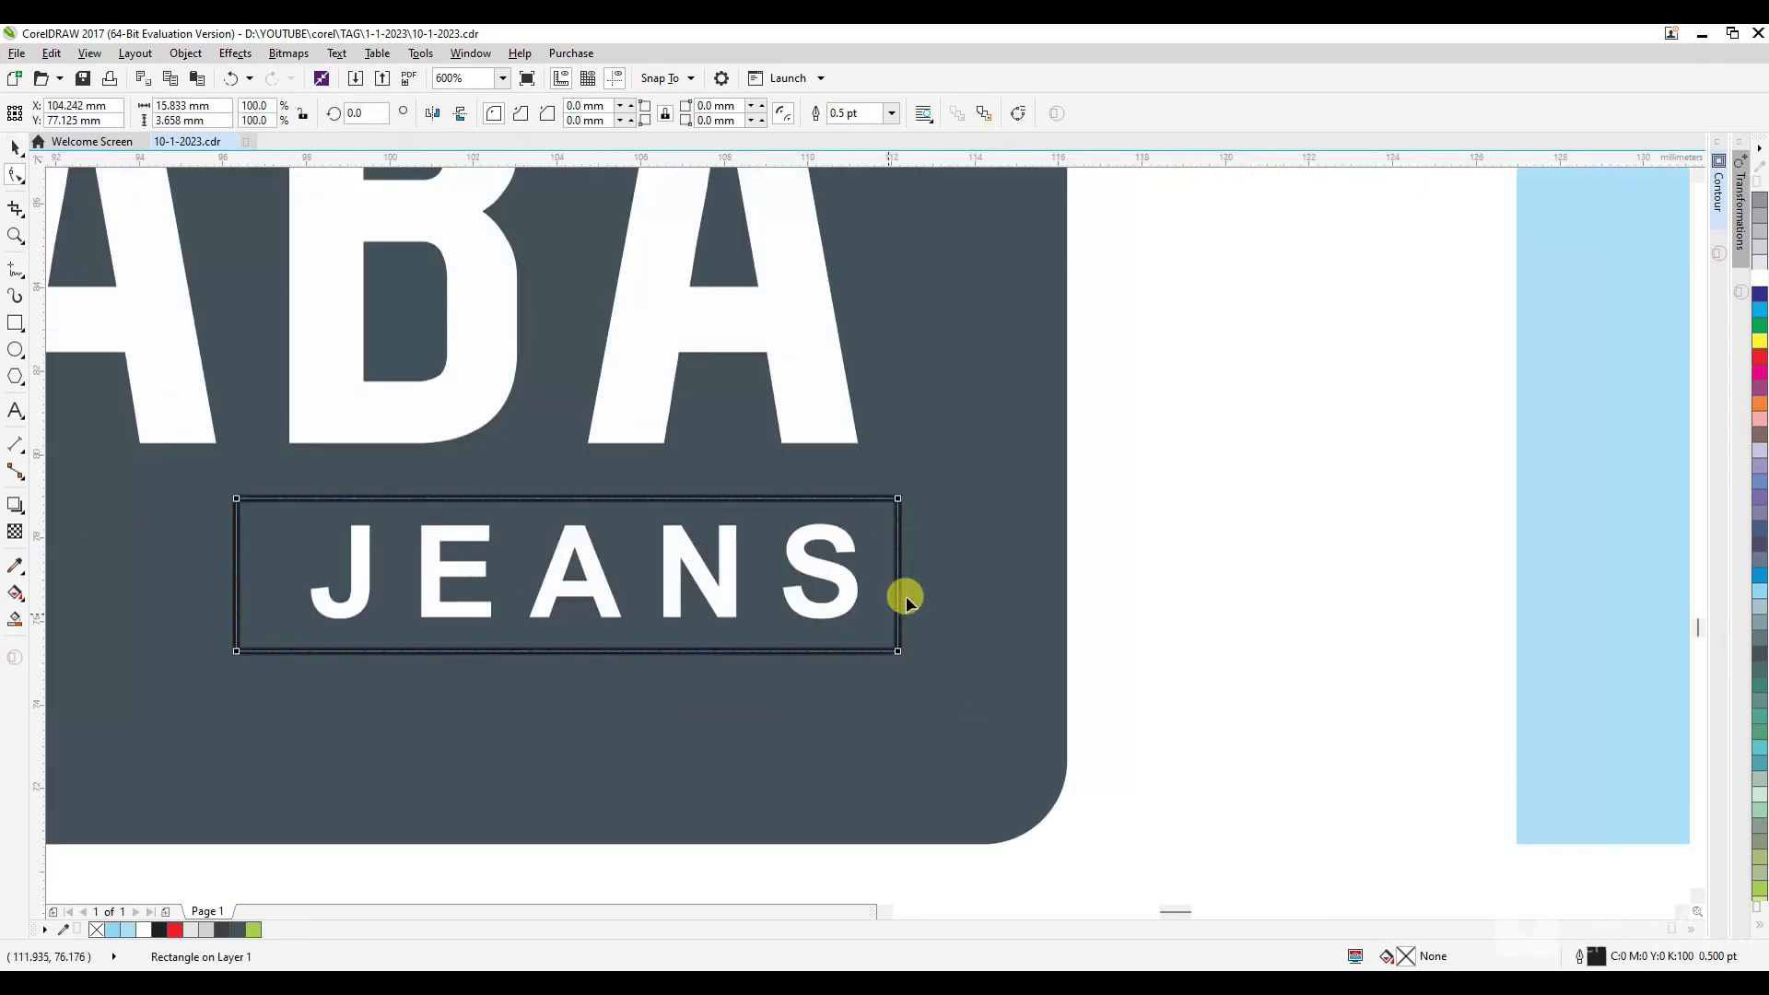
pyautogui.scroll(2, 896, 632)
pyautogui.moveTo(903, 497); pyautogui.dragTo(902, 525)
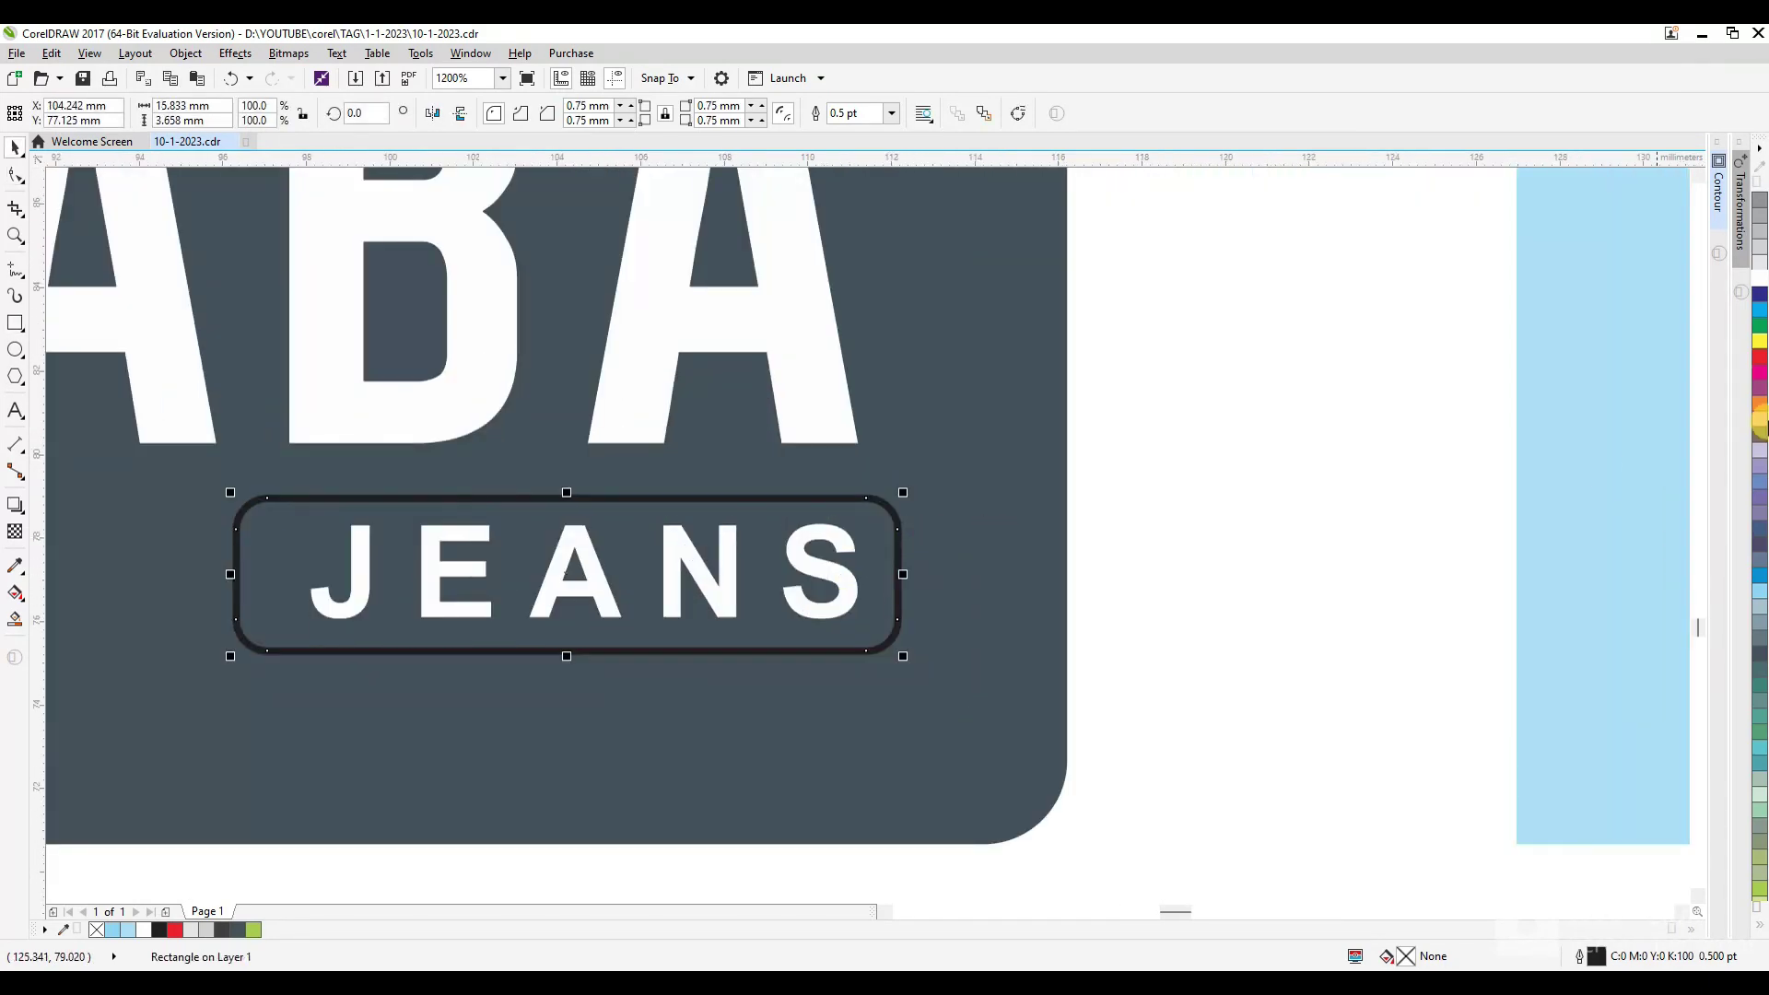
pyautogui.click(1760, 923)
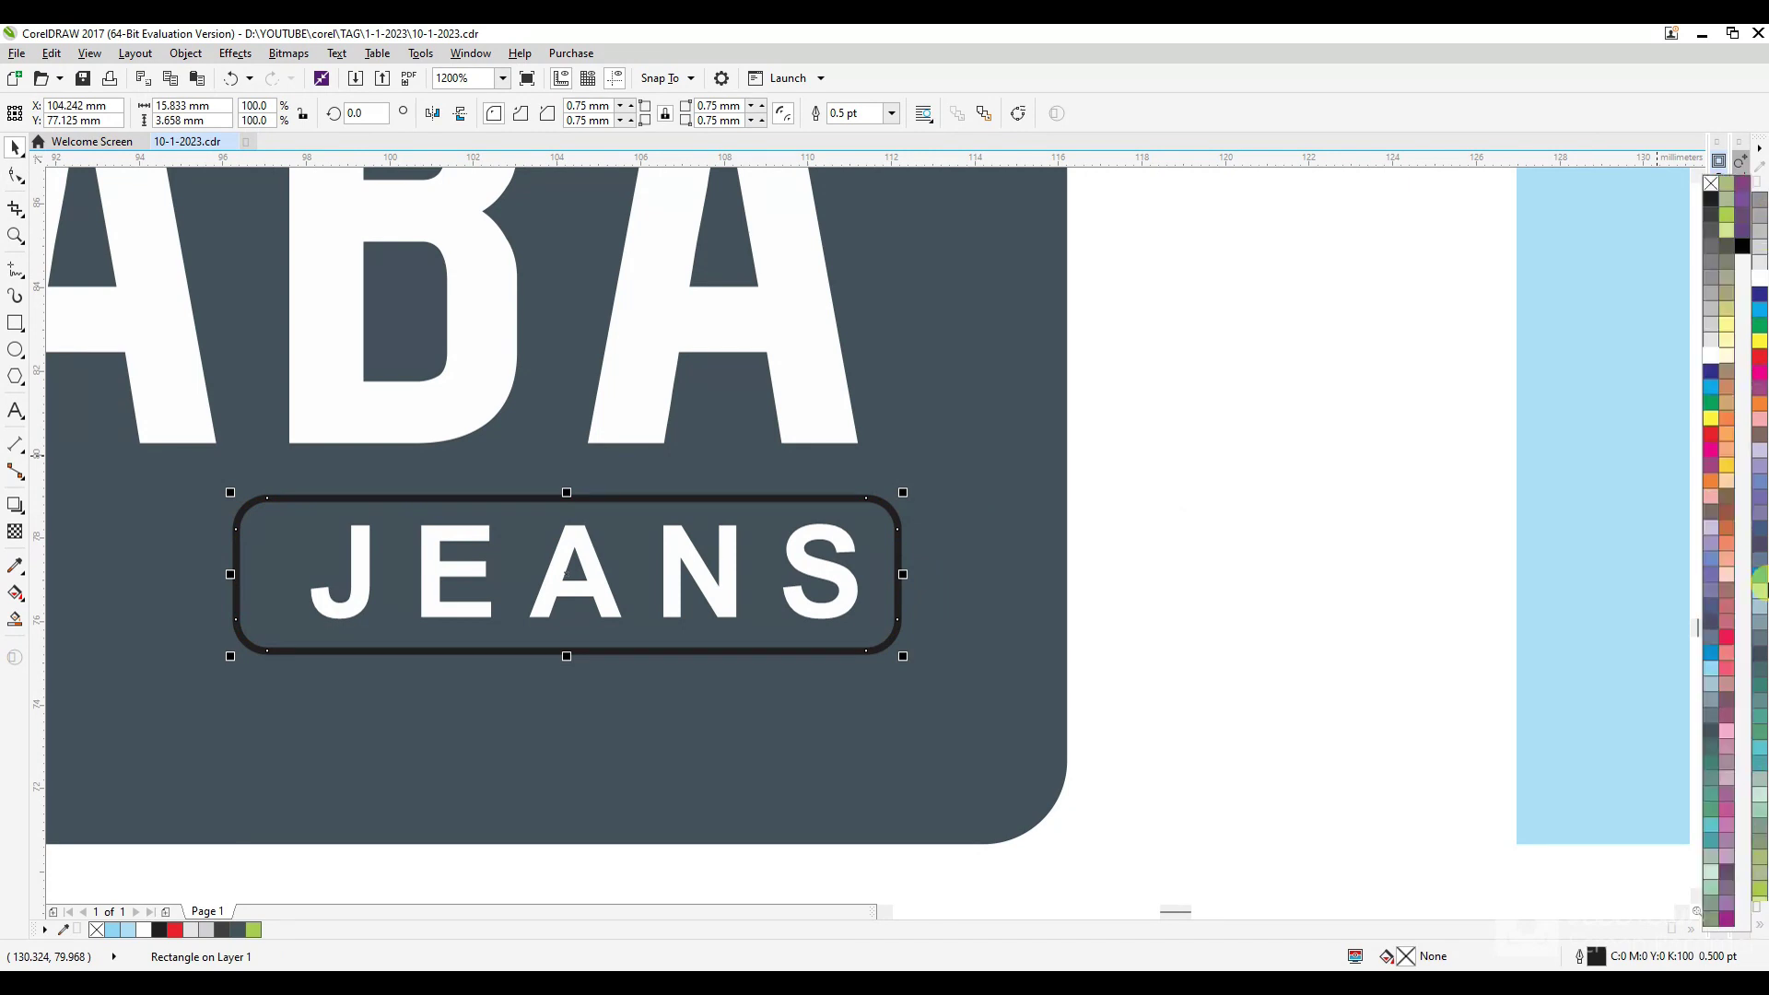
pyautogui.click(1714, 199)
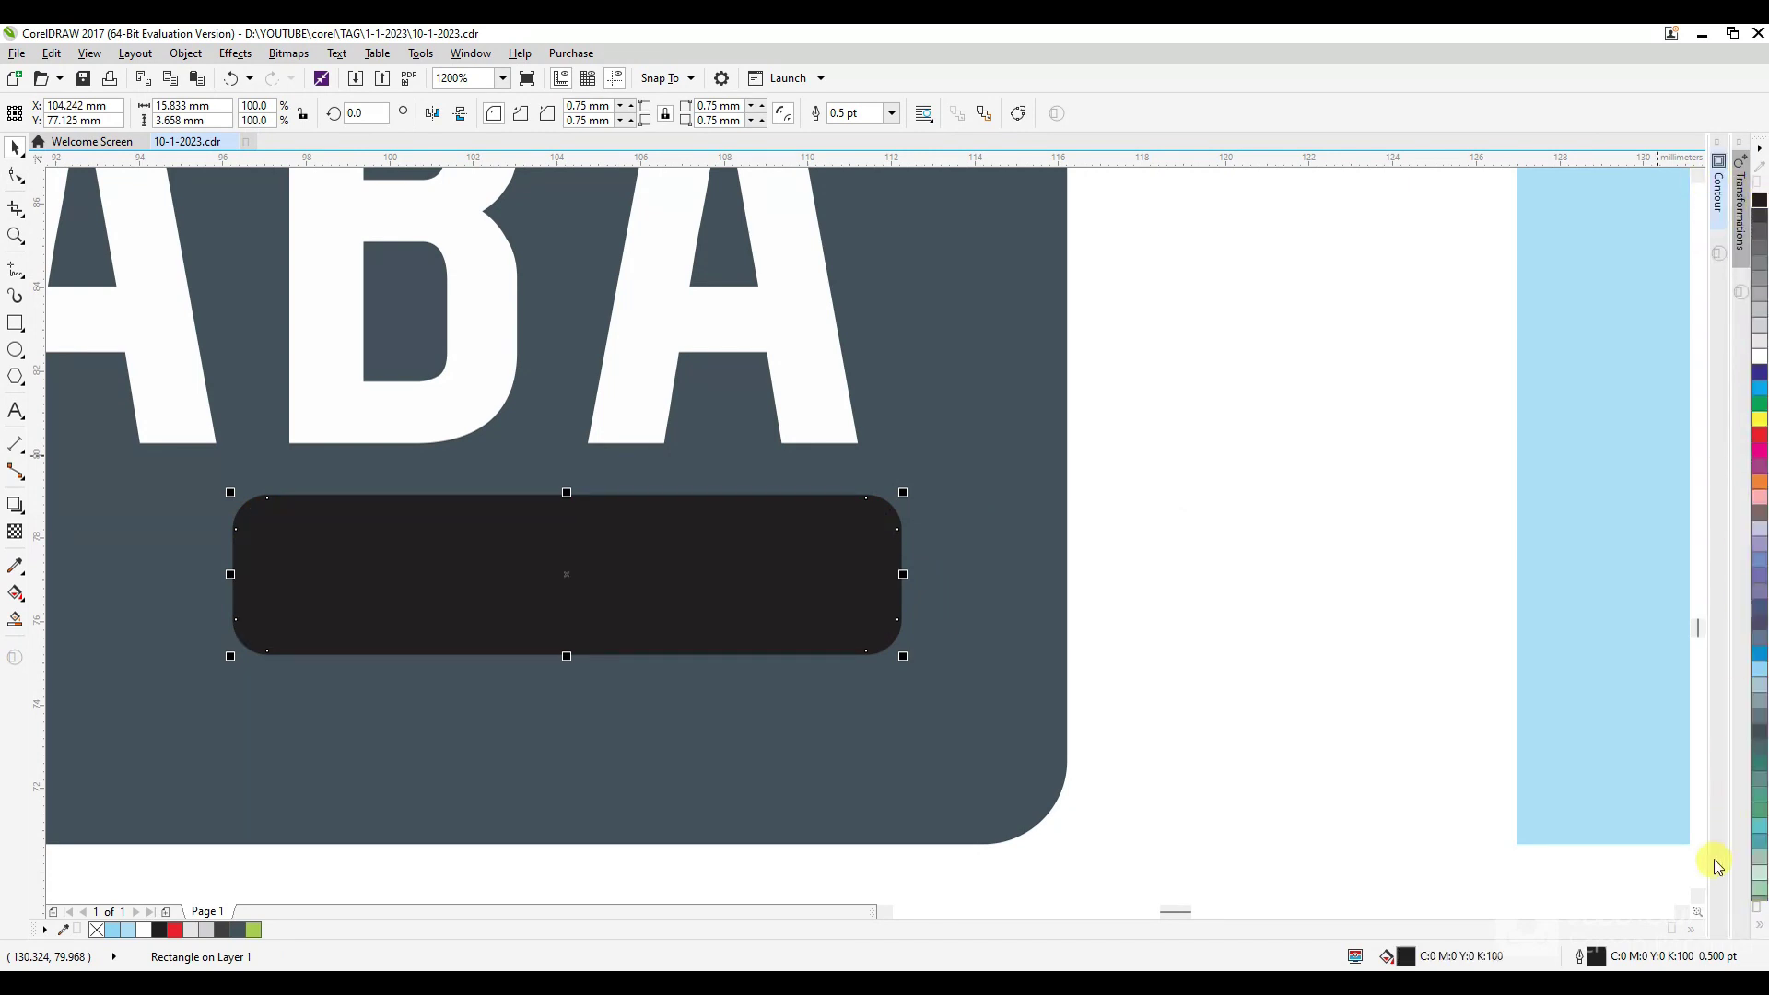
# Bring the JEANS text in front of the black rounded rectangle and centre it on the shape.
pyautogui.moveTo(1211, 753); pyautogui.dragTo(255, 428)
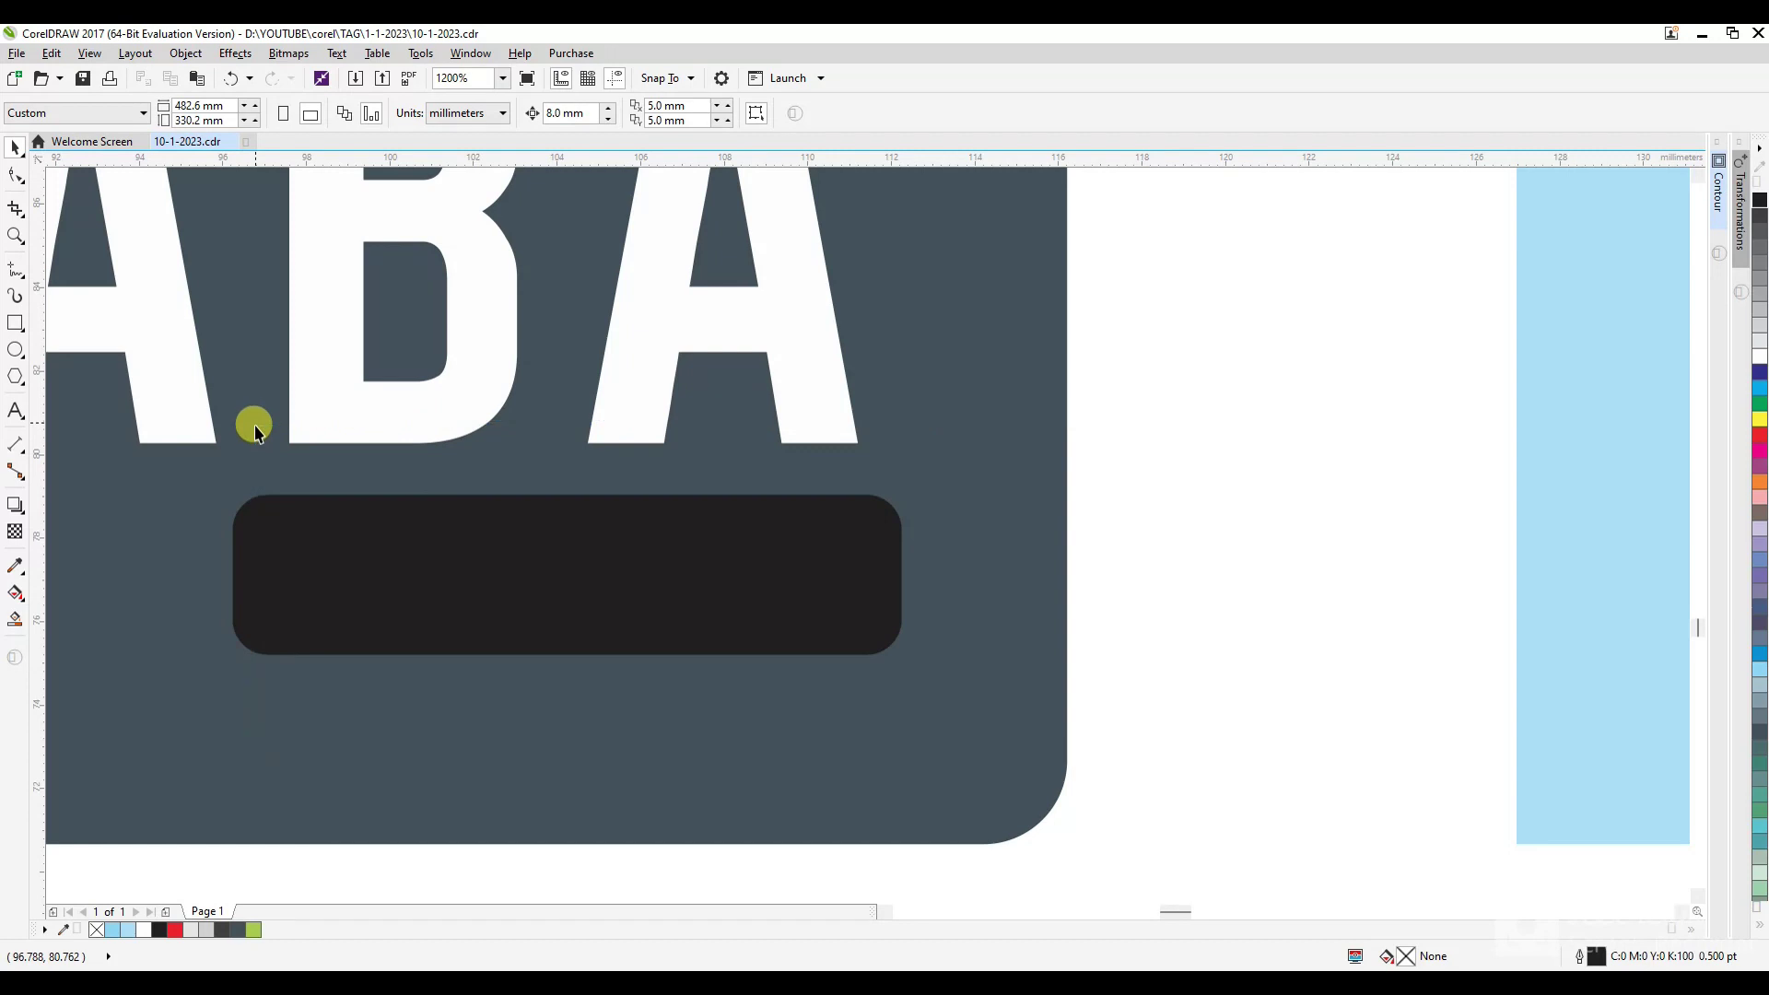
pyautogui.moveTo(1117, 424); pyautogui.dragTo(240, 727)
pyautogui.moveTo(758, 620); pyautogui.dragTo(818, 750)
pyautogui.hotkey('ctrl', 'z')
pyautogui.moveTo(1191, 425); pyautogui.dragTo(265, 695)
pyautogui.click(361, 390)
pyautogui.moveTo(1157, 383); pyautogui.dragTo(251, 751)
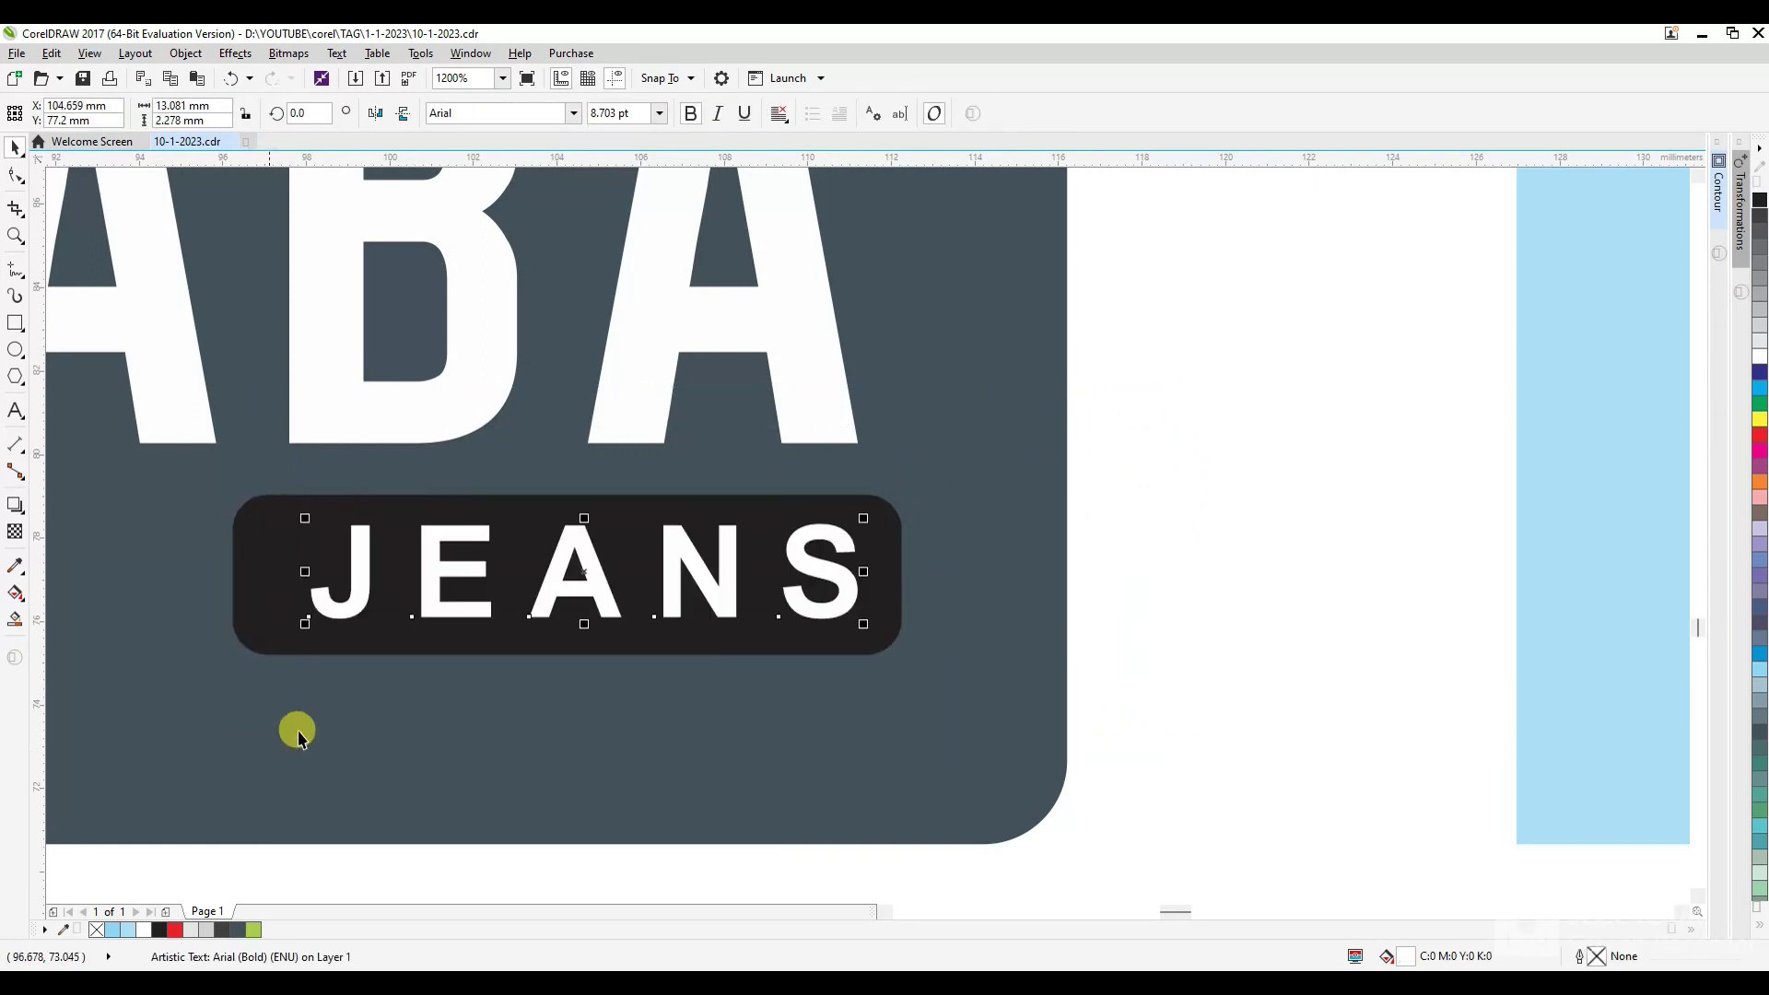
pyautogui.keyDown('shift'); pyautogui.click(265, 602); pyautogui.keyUp('shift')
pyautogui.click(1377, 560)
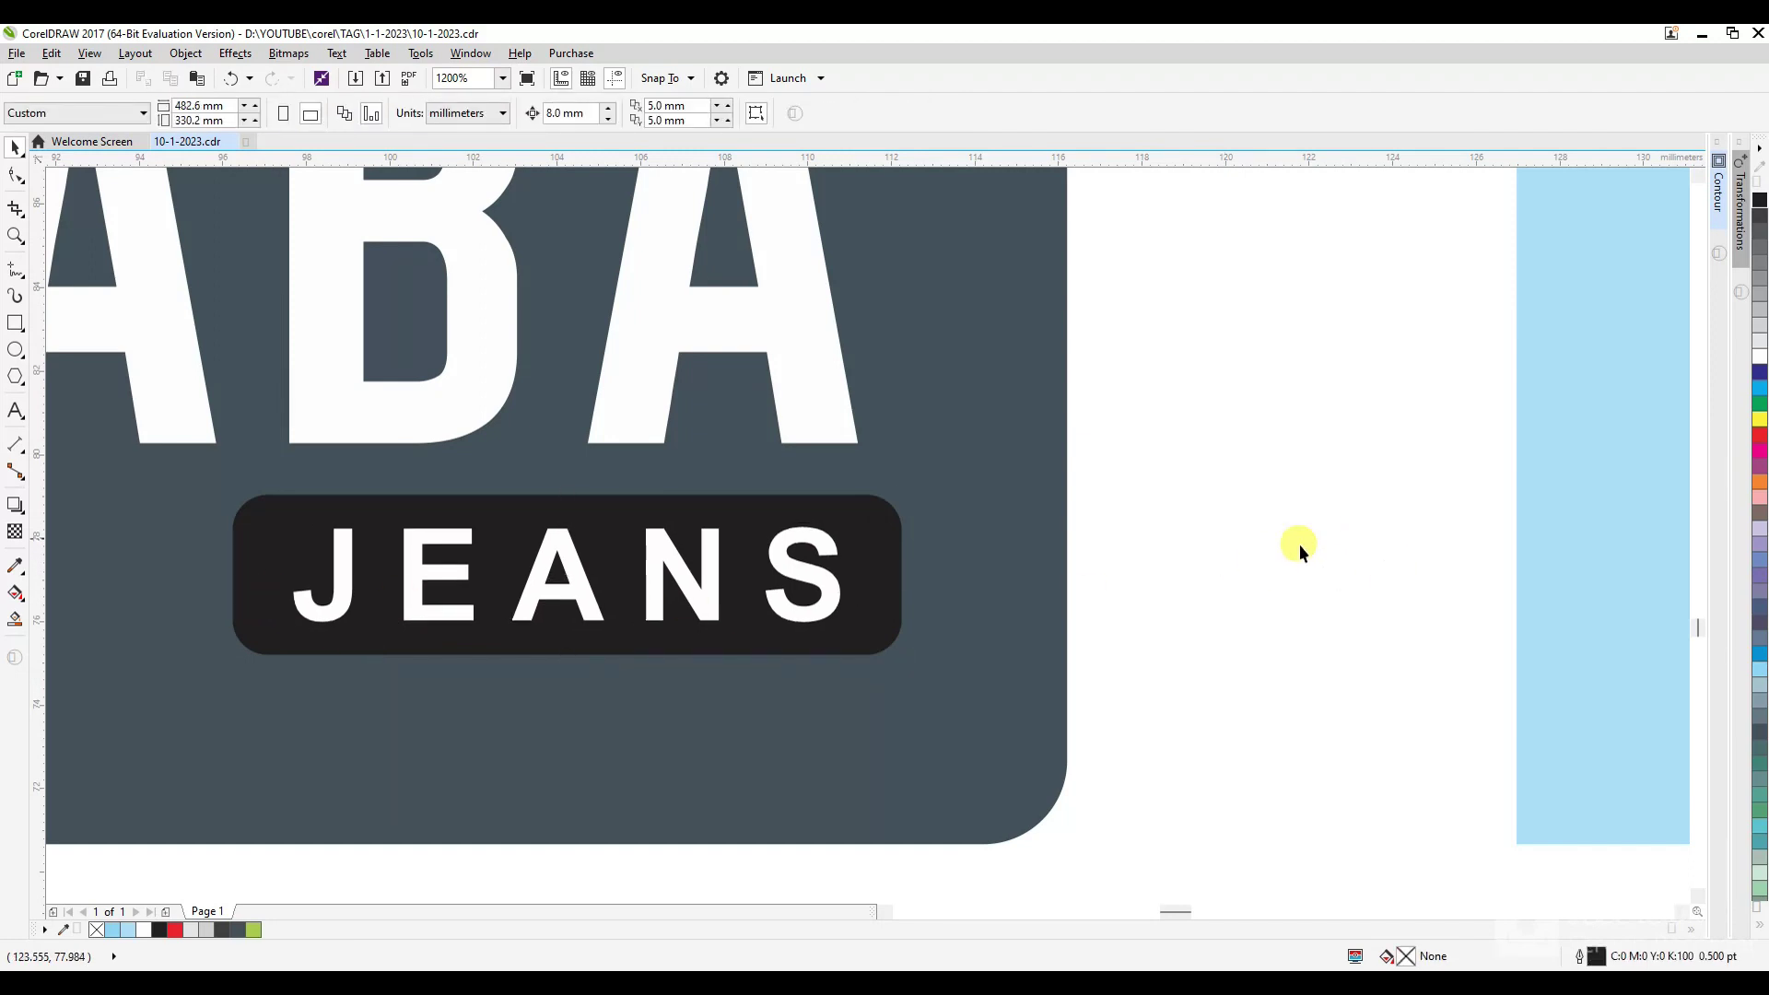
# Set both the fill and the outline of the rounded rectangle behind JEANS to white.
pyautogui.scroll(-2, 1150, 593)
pyautogui.scroll(1, 1117, 698)
pyautogui.scroll(2, 1035, 476)
pyautogui.click(1047, 482)
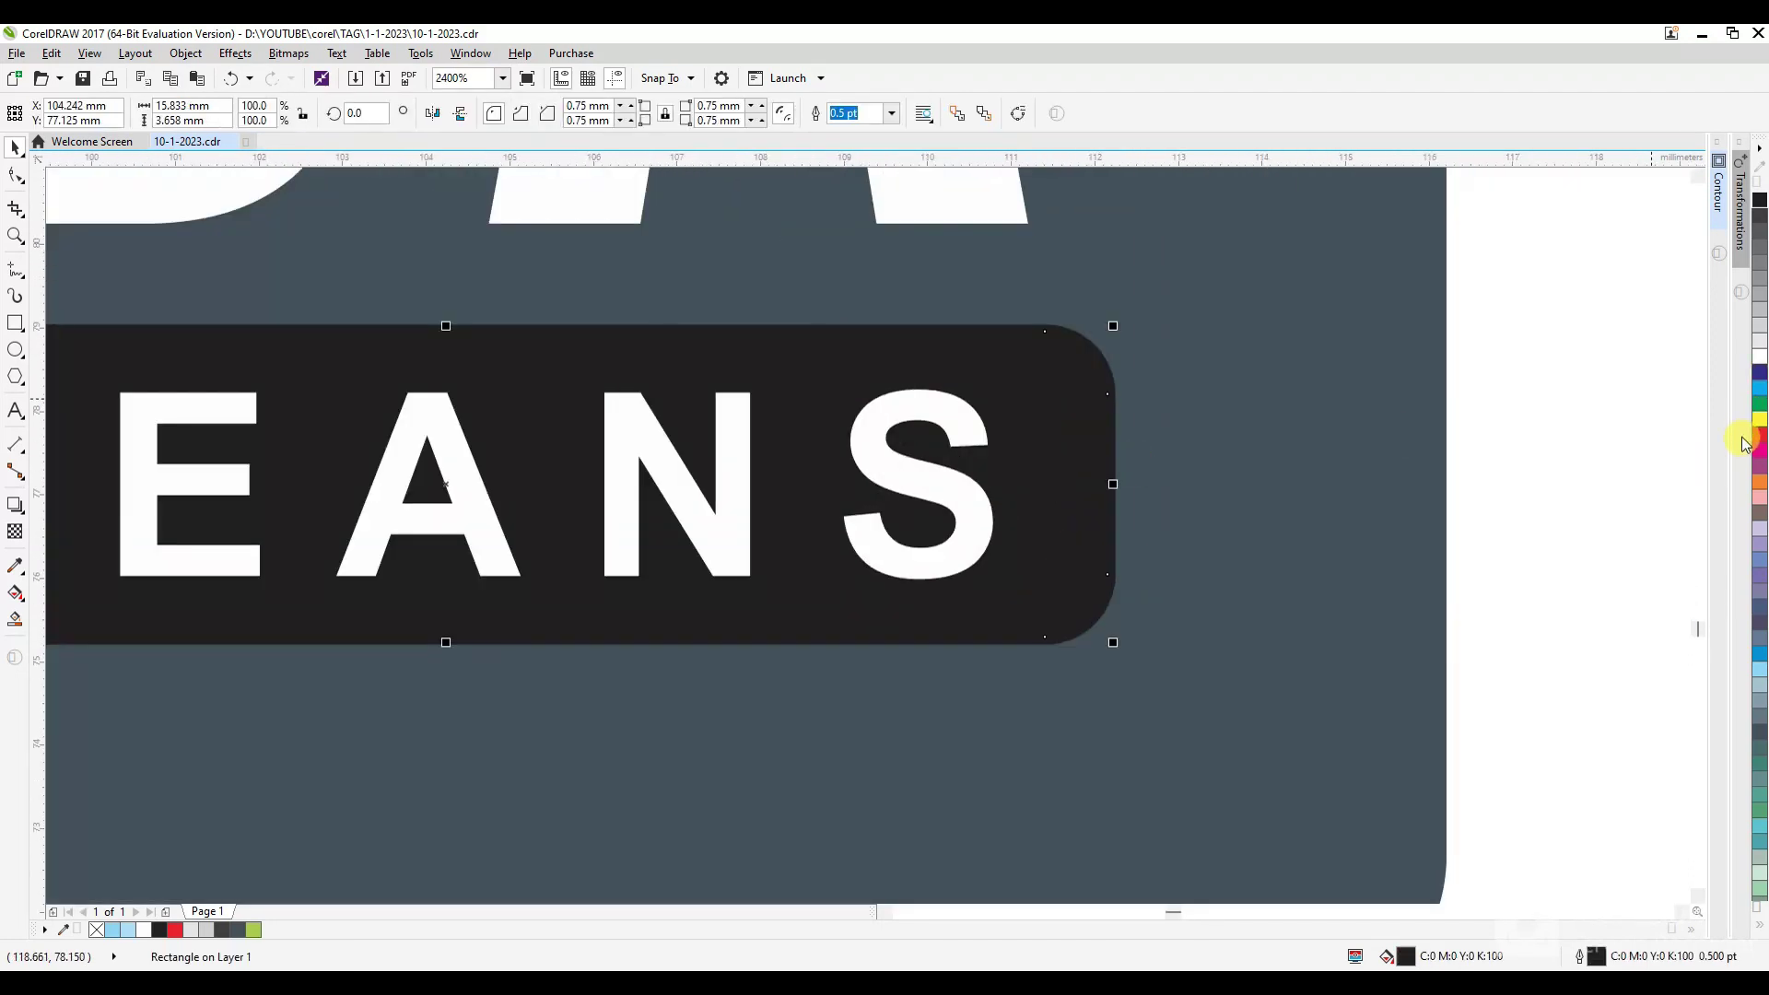
pyautogui.click(1760, 358)
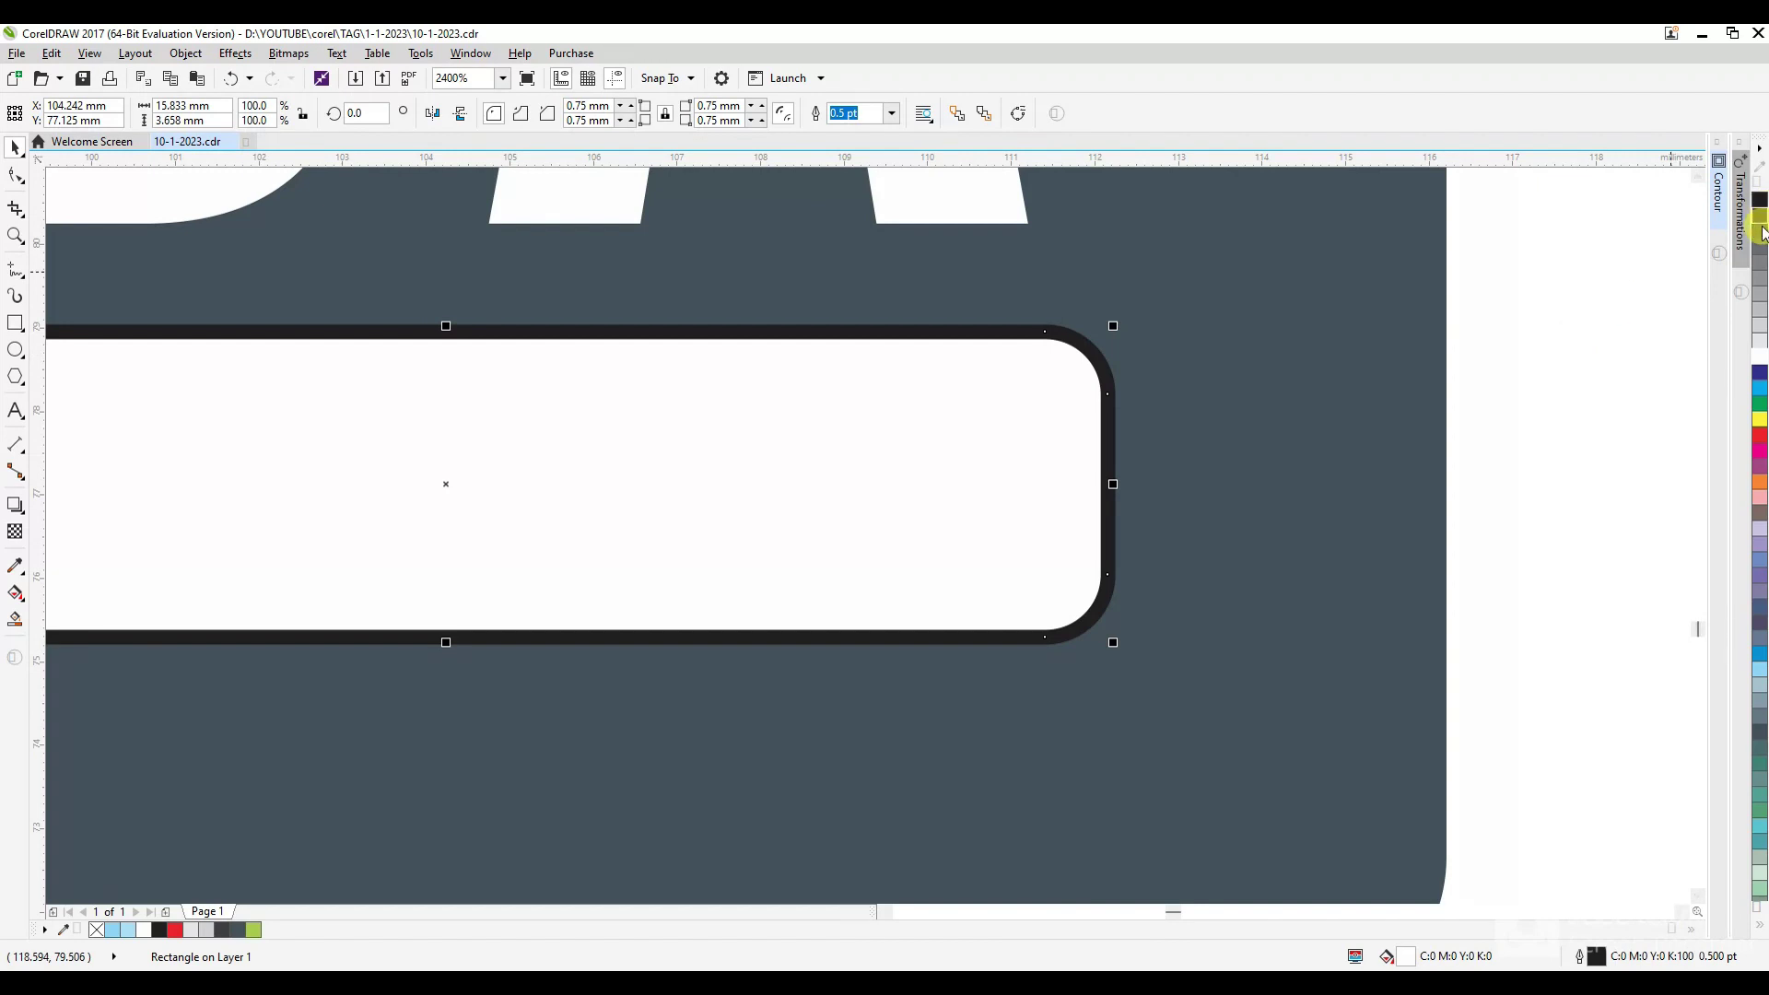
pyautogui.rightClick(1761, 359)
# Recolour the JEANS text black on its white rounded rectangle.
pyautogui.moveTo(1547, 288); pyautogui.dragTo(211, 675)
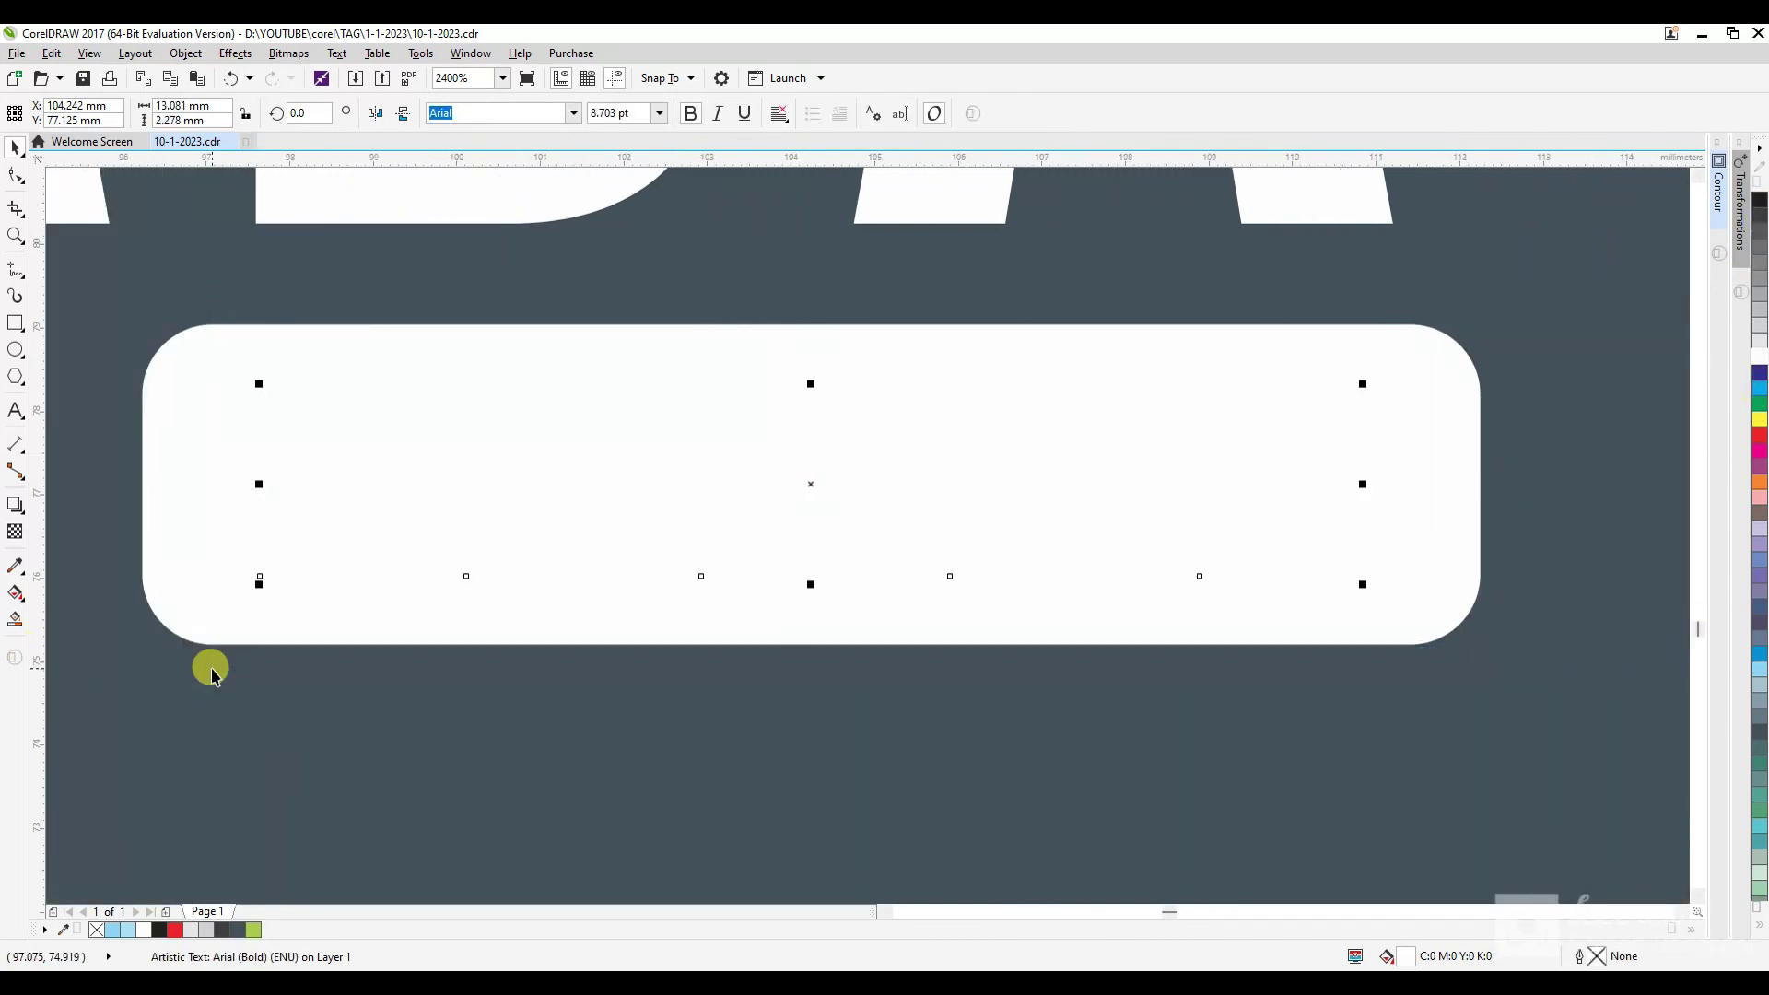
pyautogui.click(1760, 215)
pyautogui.scroll(-3, 937, 737)
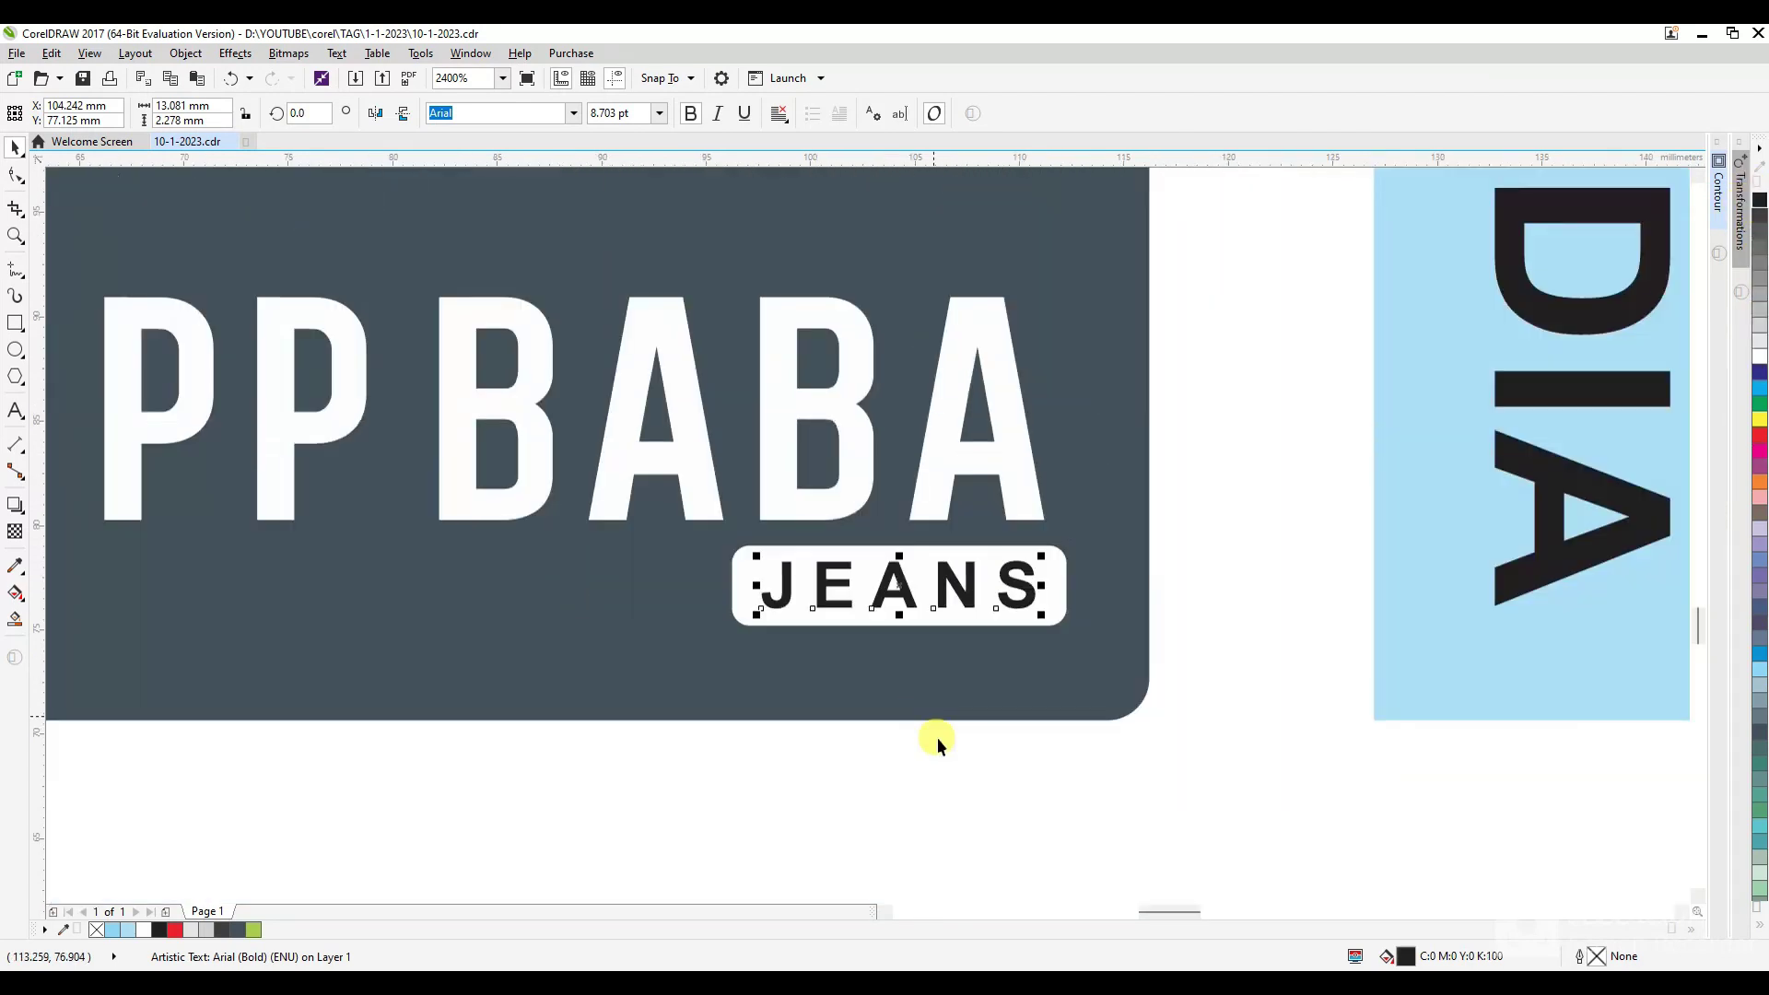
pyautogui.click(1182, 767)
# Sample the tag's dark slate background with the Color Eyedropper and apply it to the JEANS text.
pyautogui.click(15, 565)
pyautogui.click(684, 580)
pyautogui.scroll(3, 769, 597)
pyautogui.click(843, 615)
pyautogui.scroll(-3, 1066, 817)
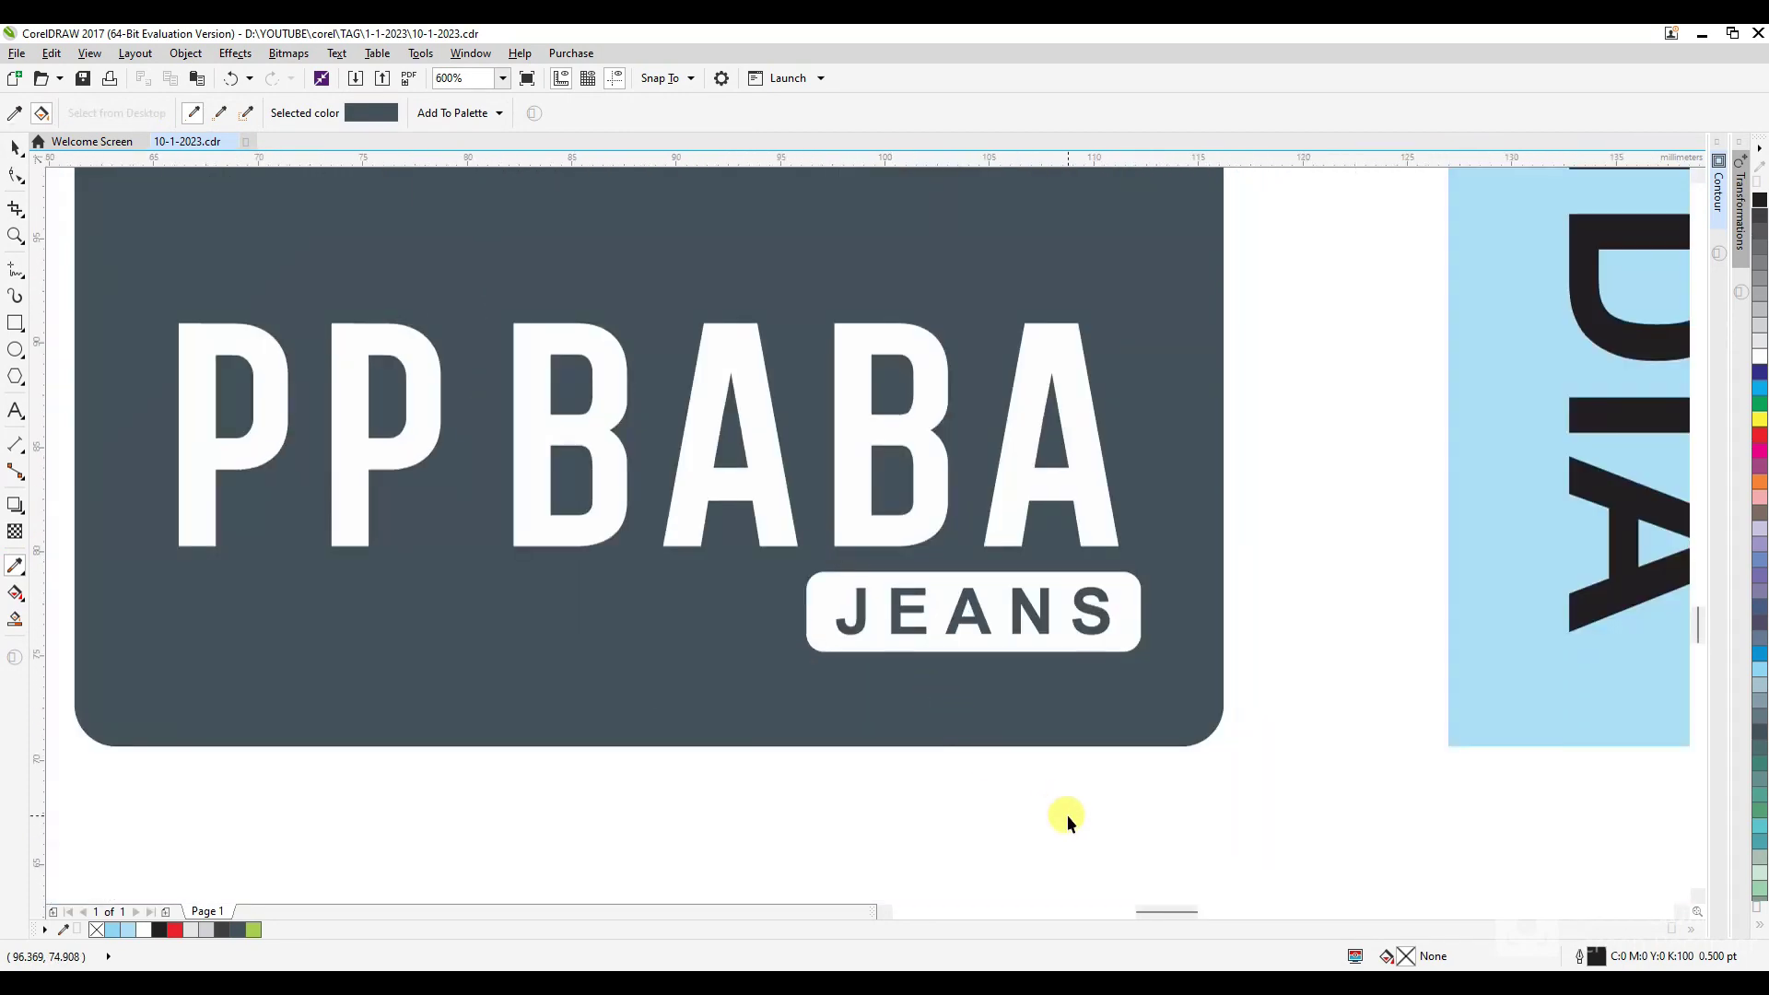
pyautogui.press('space')
# Recolour the jagged eye-shaped frame of the emblem on the dark slate tag black.
pyautogui.scroll(-3, 949, 727)
pyautogui.scroll(2, 890, 523)
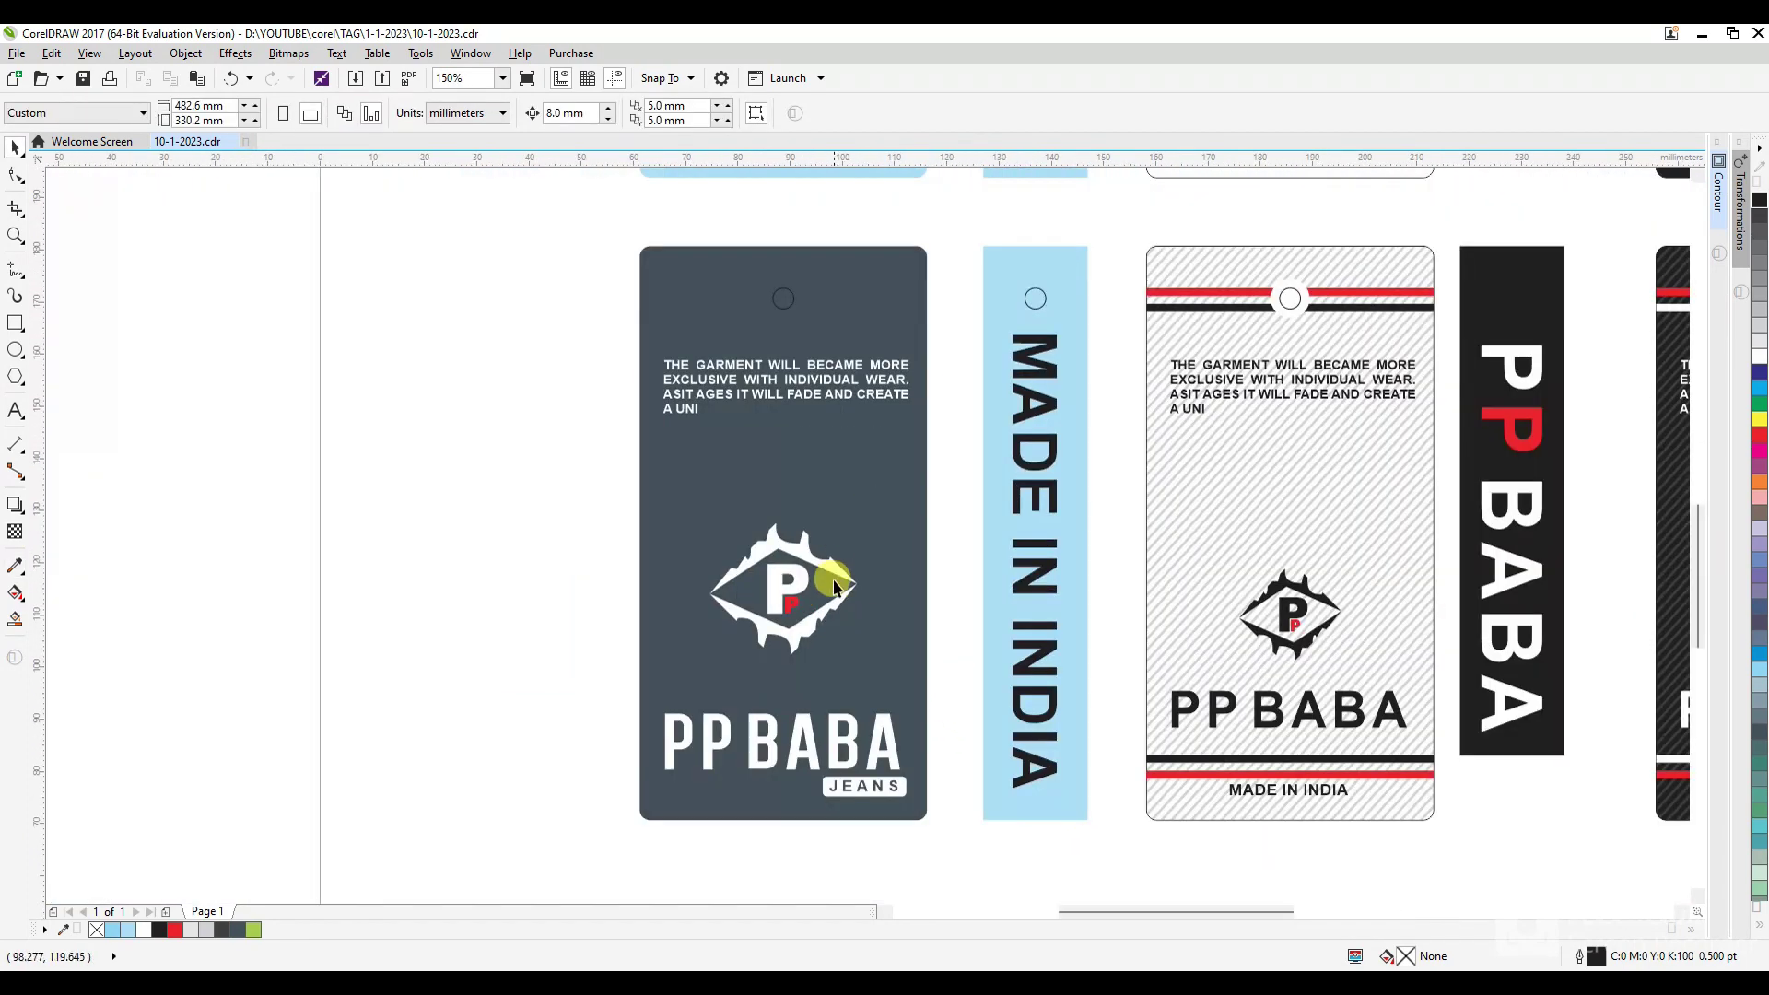
pyautogui.keyDown('ctrl'); pyautogui.click(730, 509); pyautogui.keyUp('ctrl')
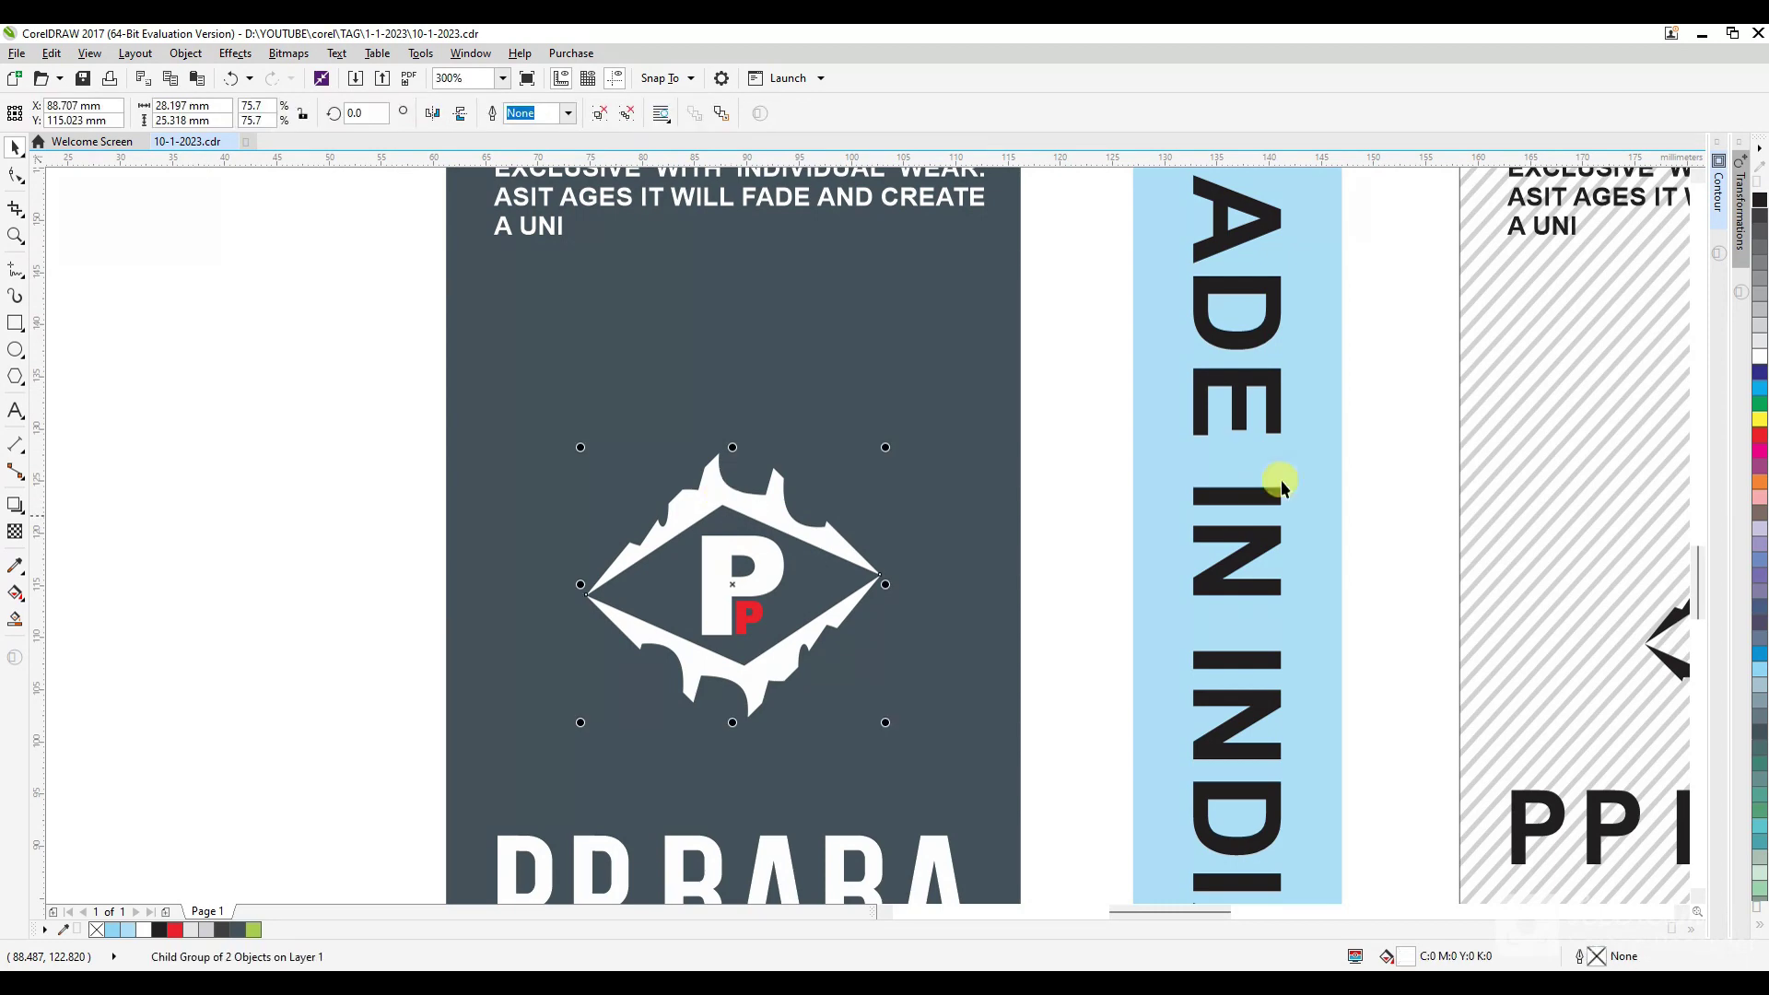
pyautogui.click(411, 513)
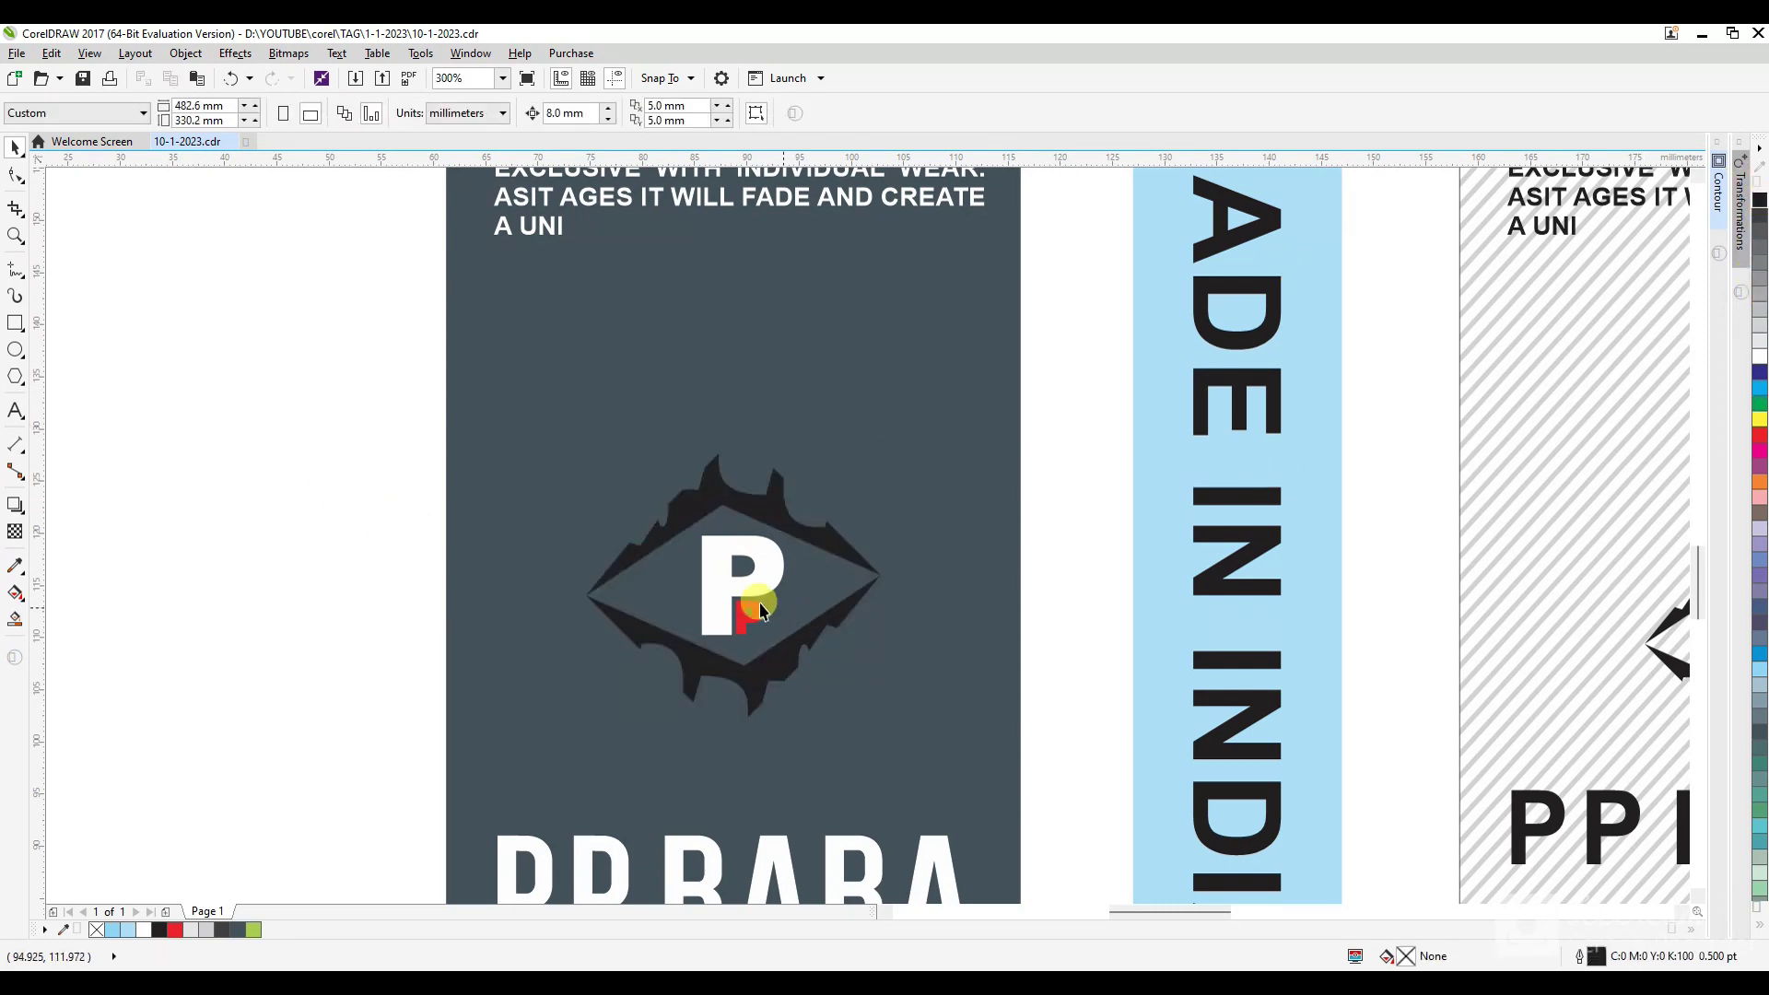
# Recolour both P letters inside the dark slate tag's emblem black.
pyautogui.scroll(-3, 760, 602)
pyautogui.scroll(2, 673, 608)
pyautogui.keyDown('ctrl'); pyautogui.click(673, 608); pyautogui.keyUp('ctrl')
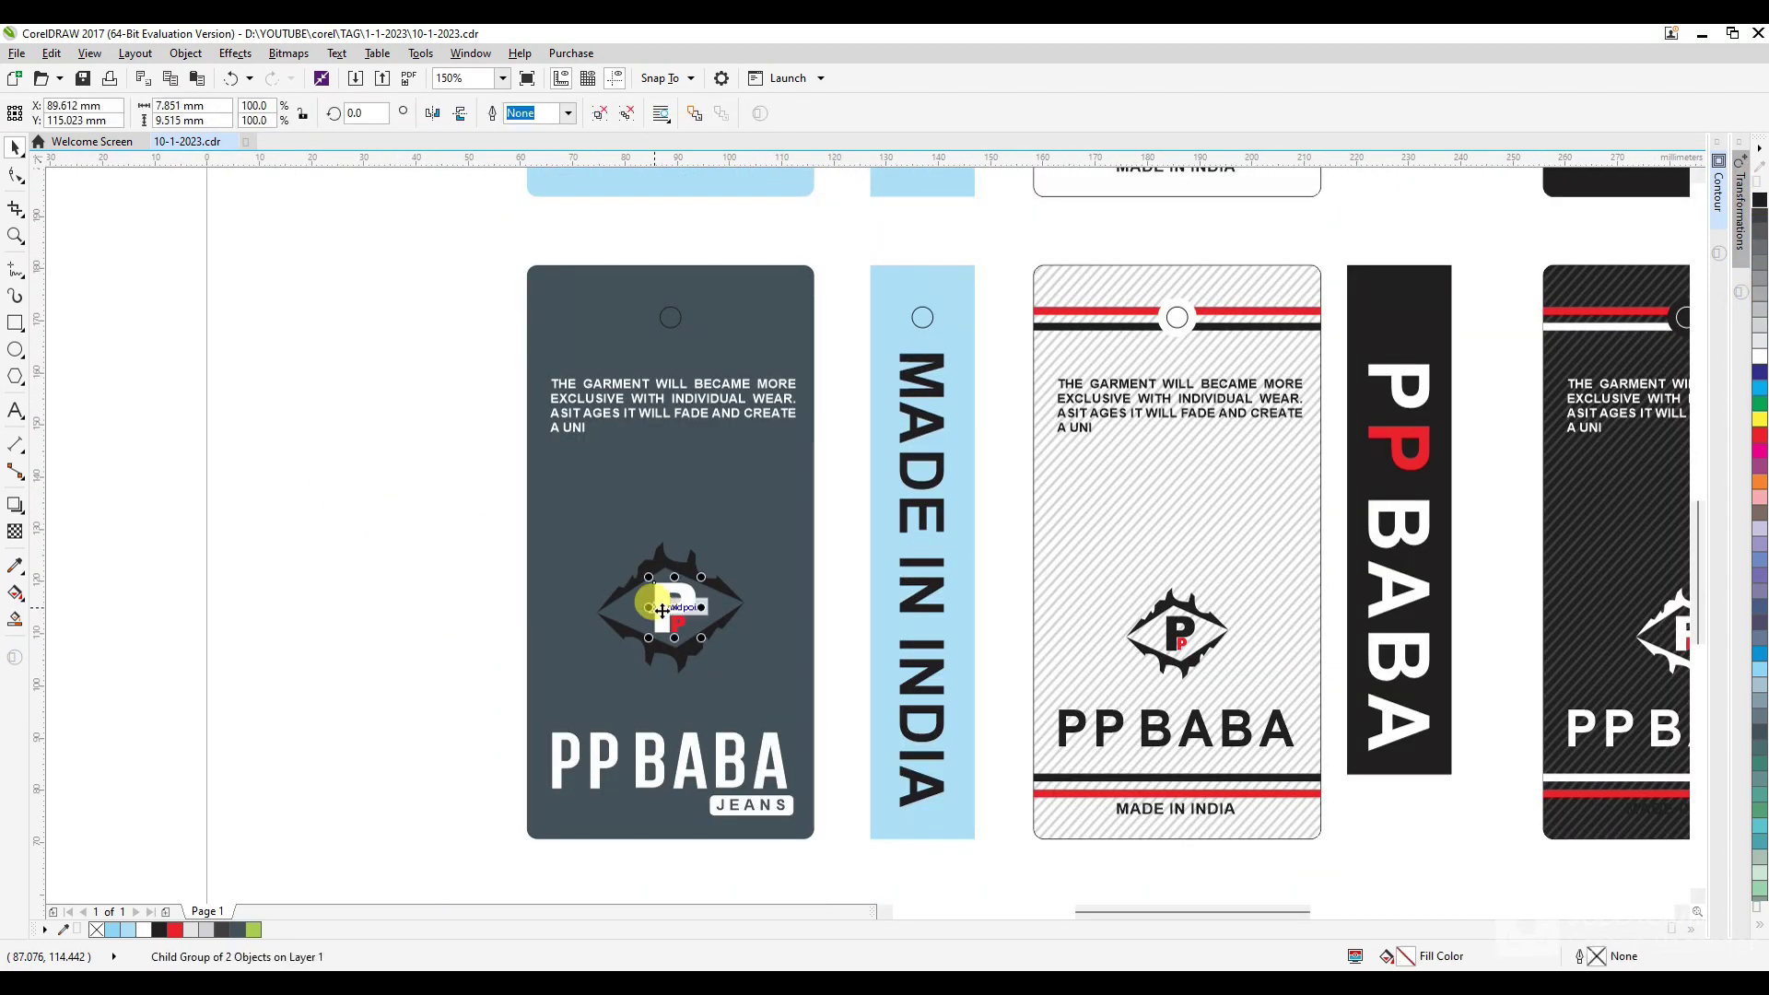
pyautogui.click(858, 370)
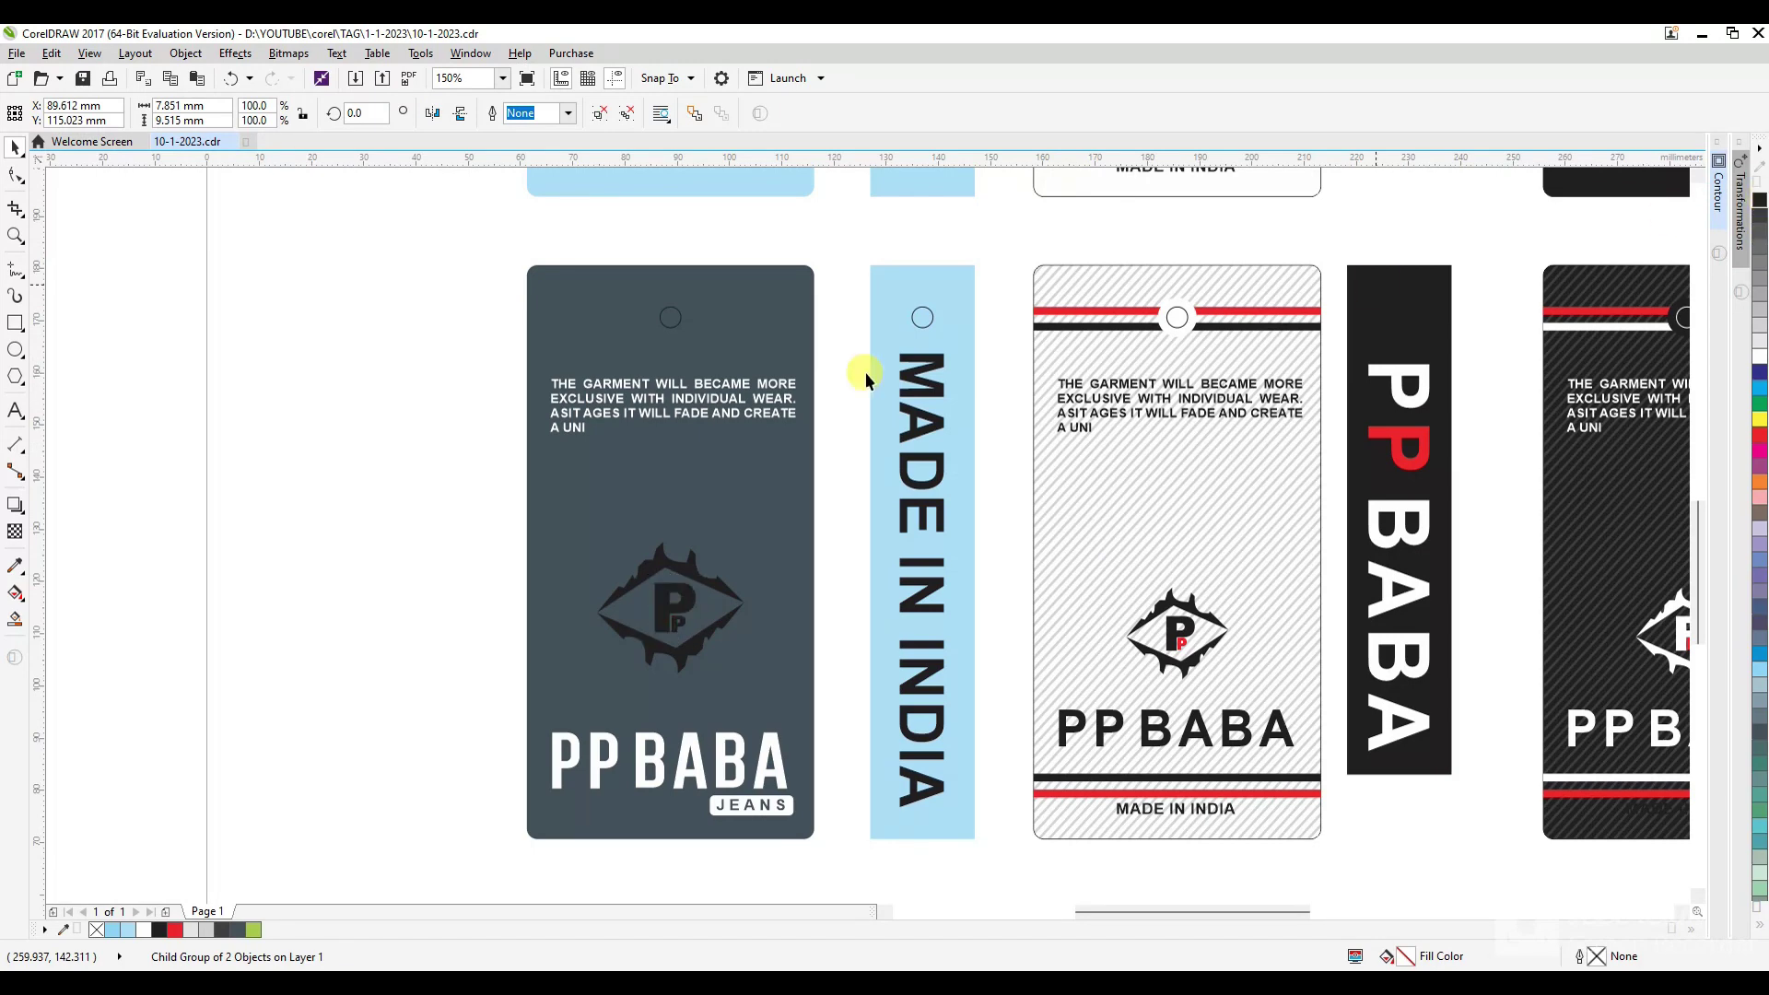
# Try black and 70% black fills on the rounded rectangle behind JEANS, and return its fill to white.
pyautogui.scroll(4, 712, 808)
pyautogui.click(769, 743)
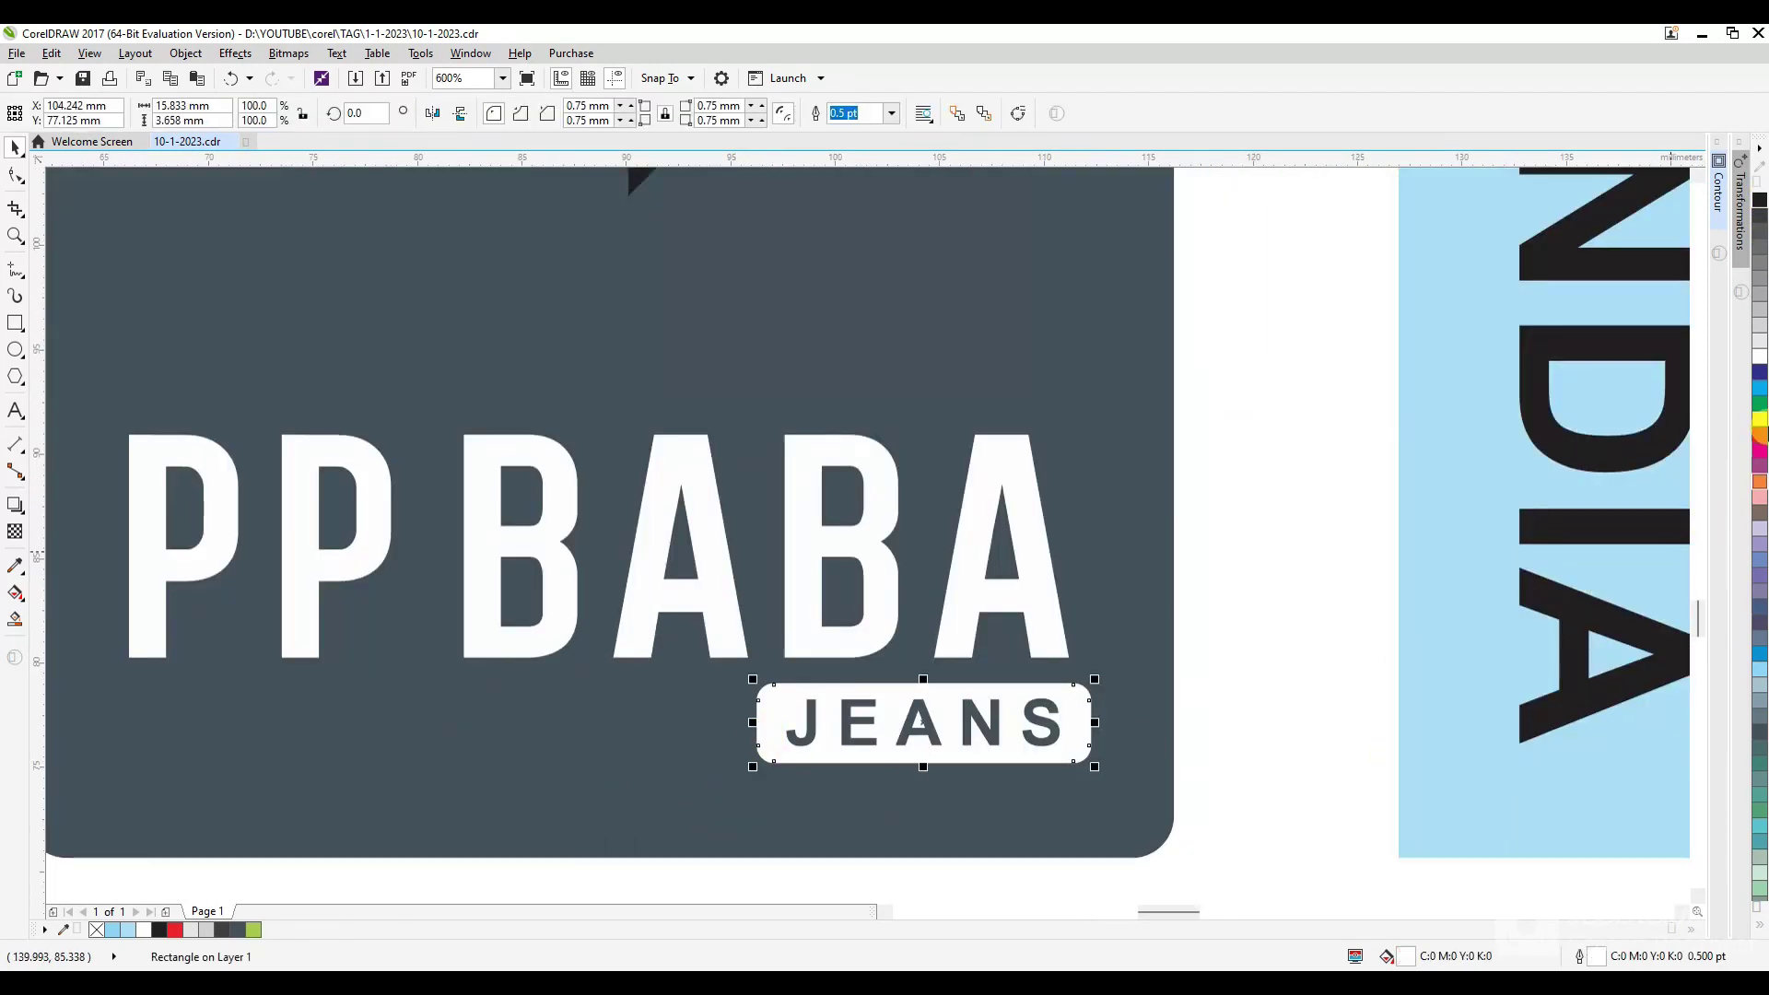
pyautogui.click(1760, 211)
pyautogui.click(1071, 716)
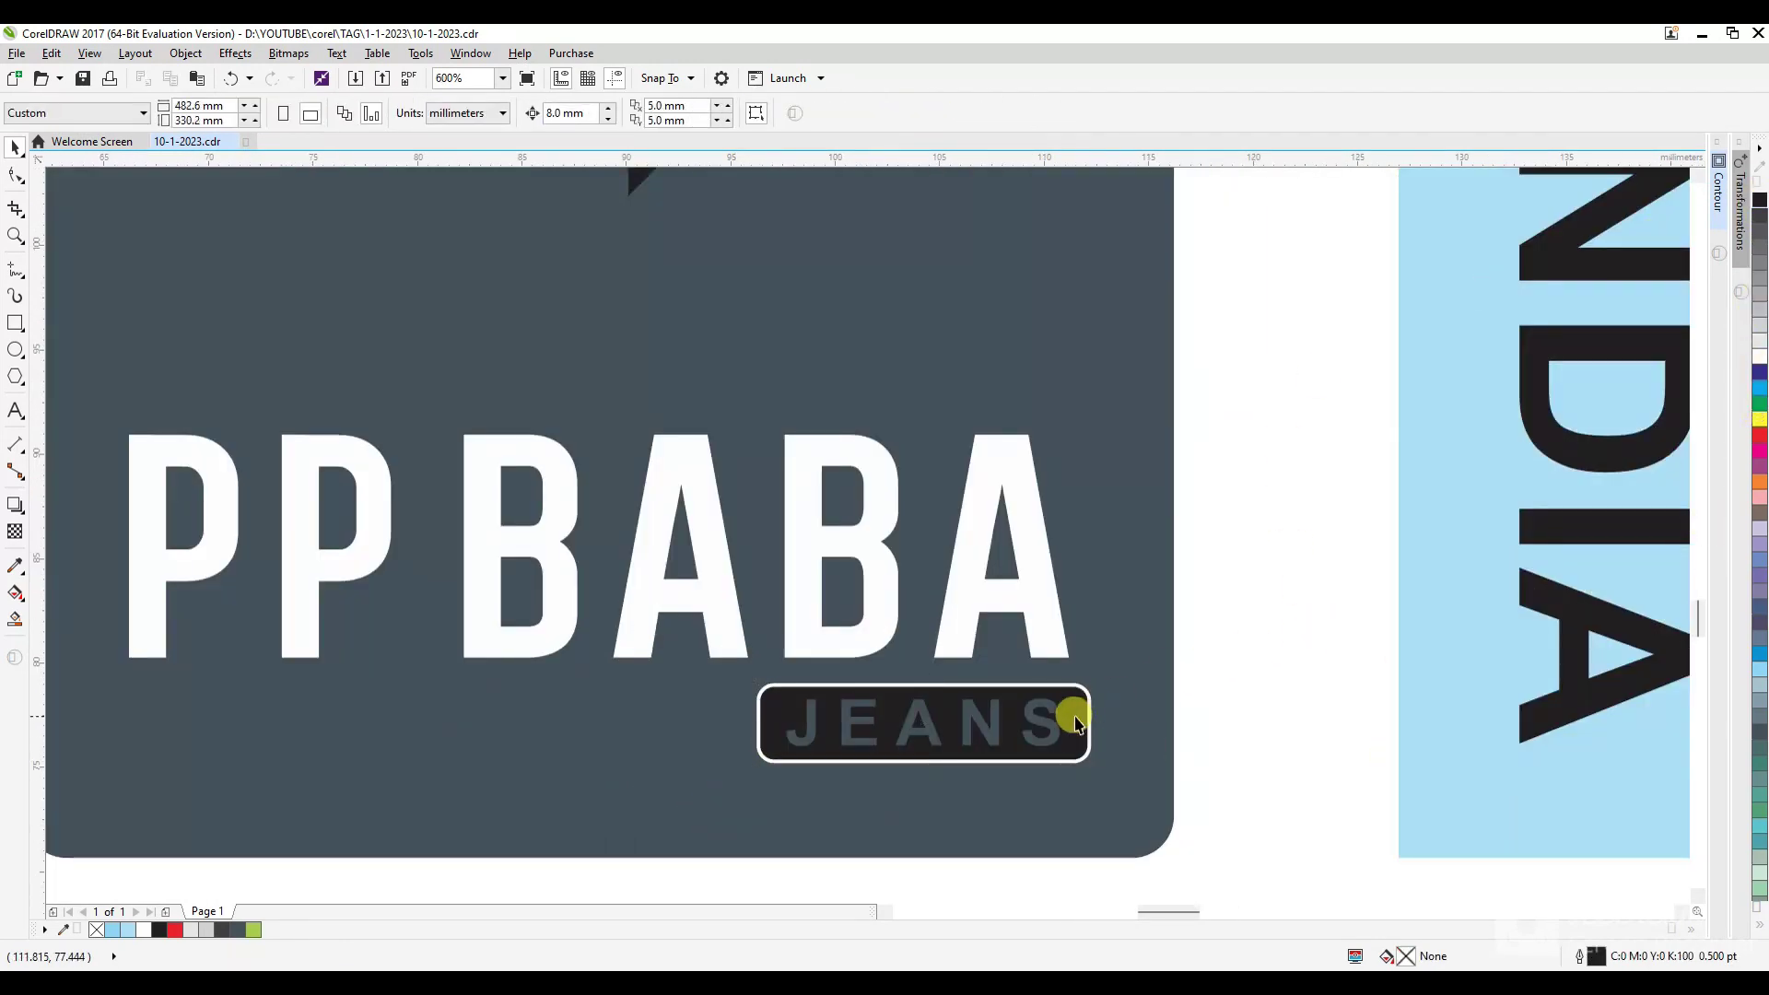
pyautogui.click(1082, 709)
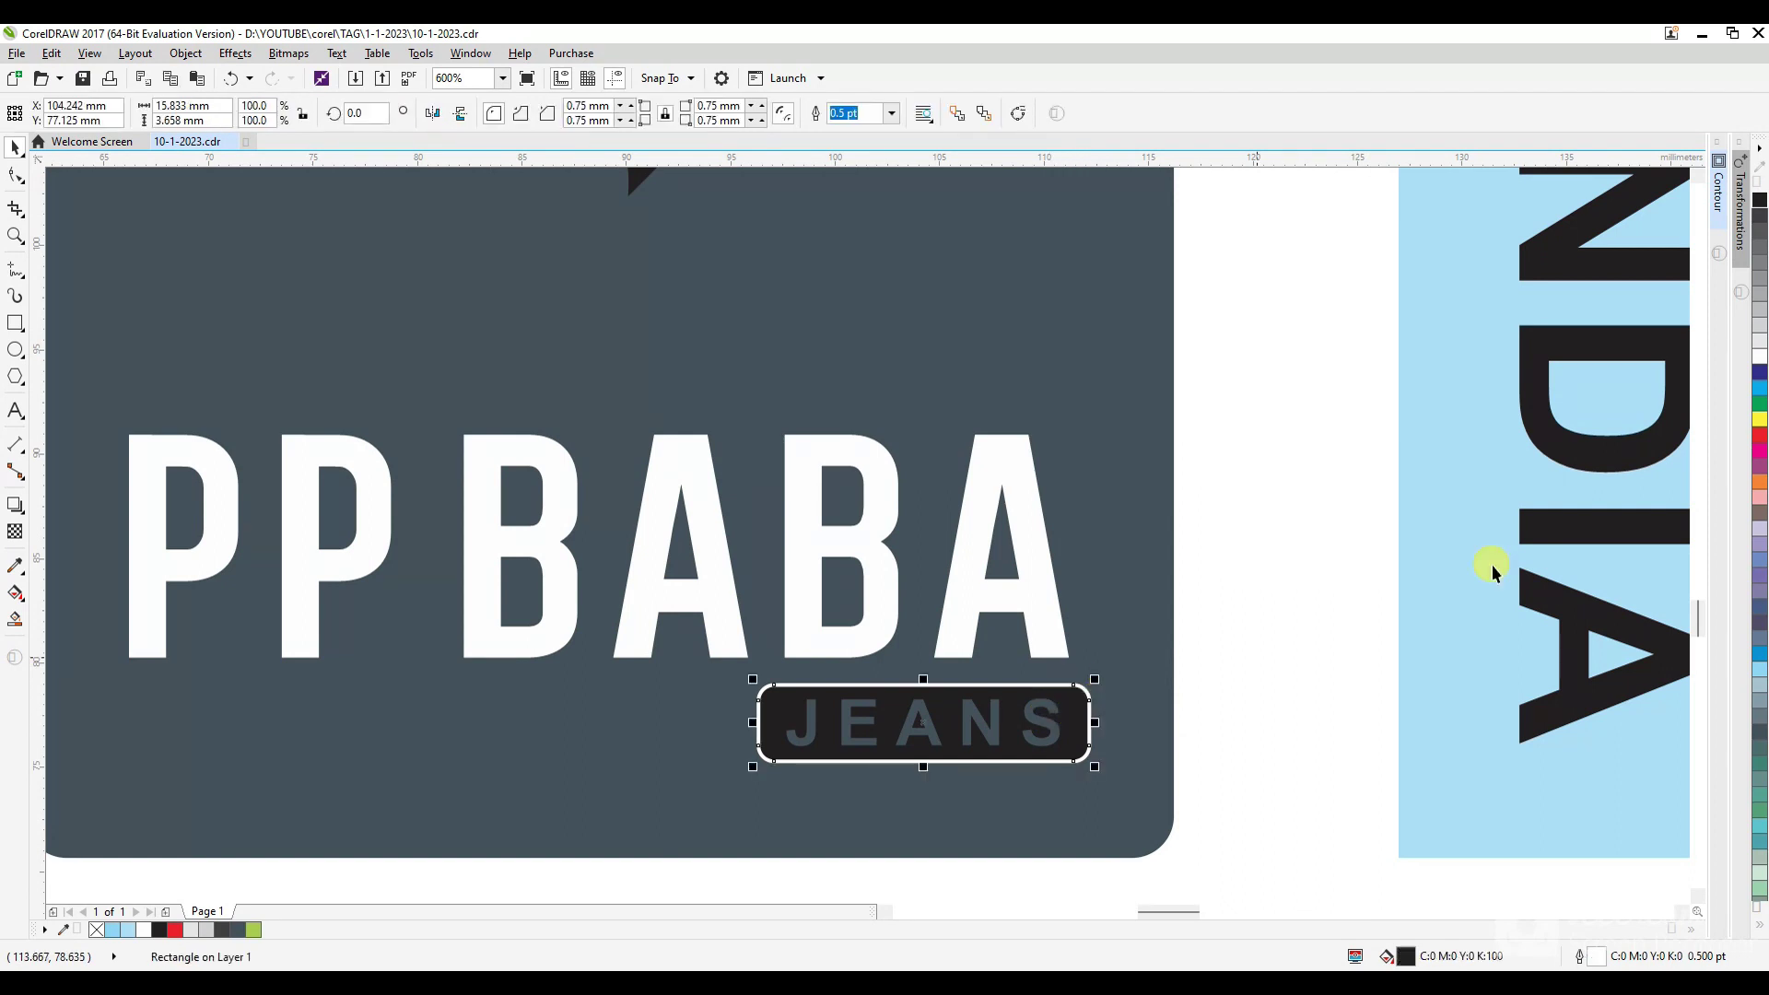
pyautogui.click(1760, 257)
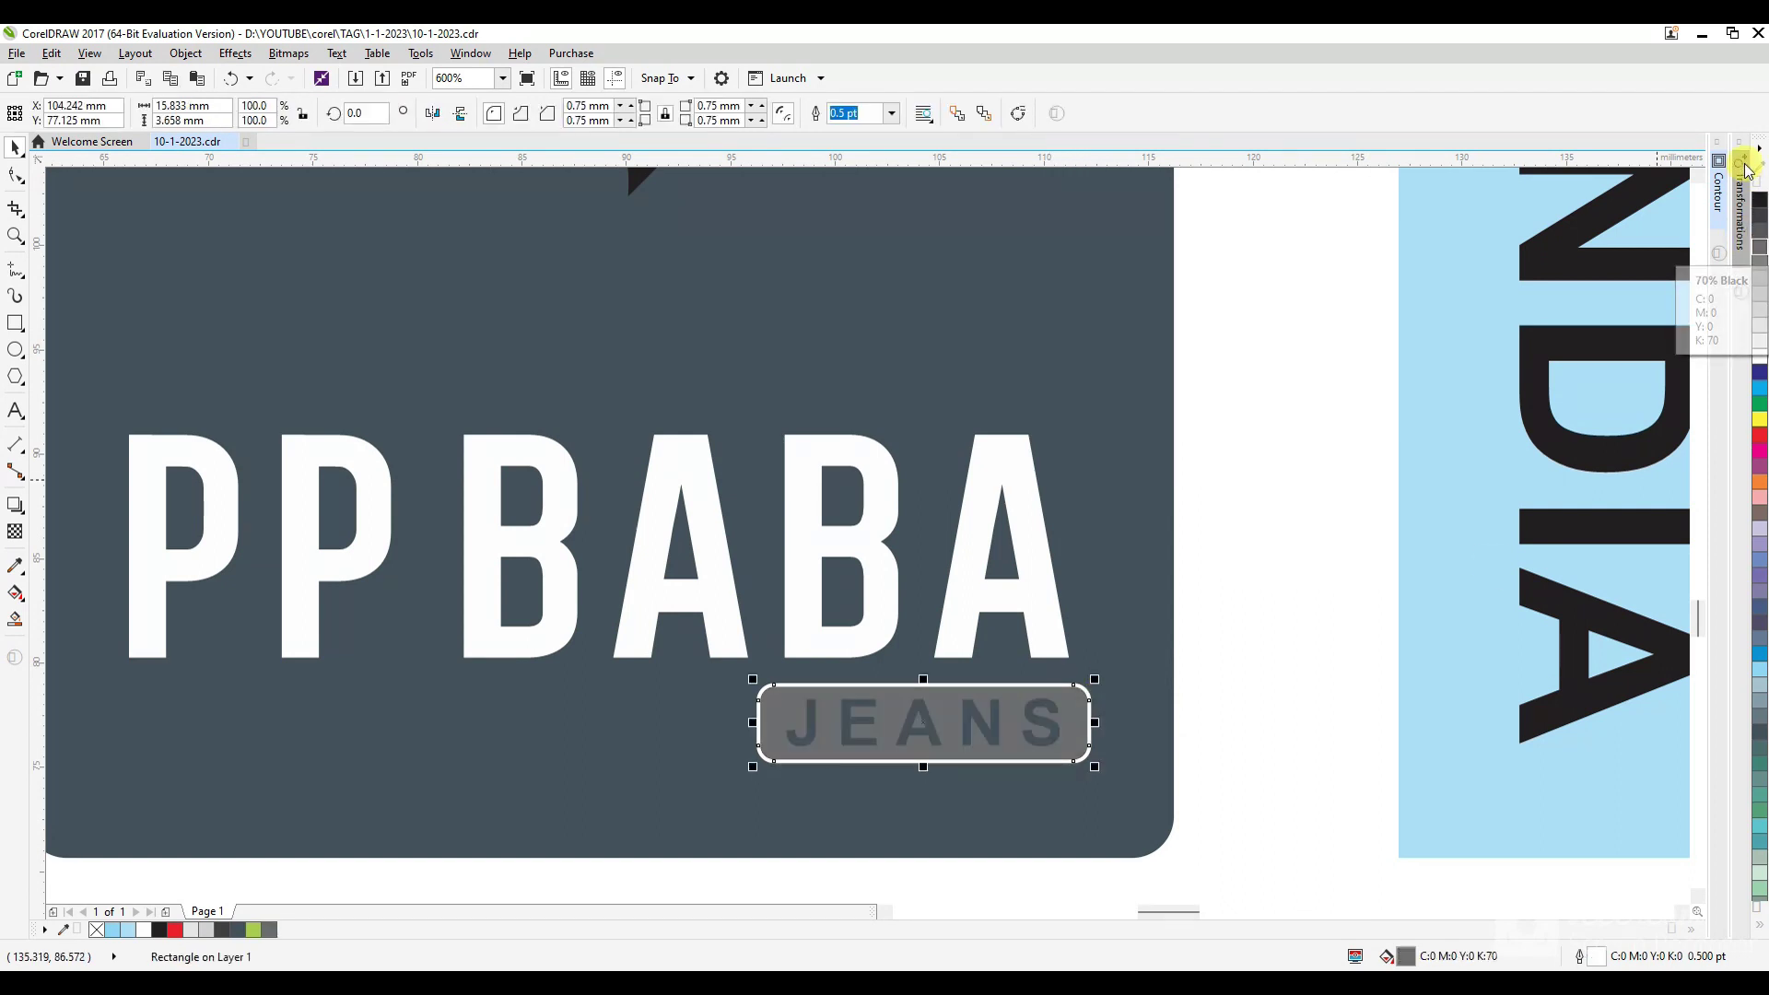
pyautogui.click(1760, 364)
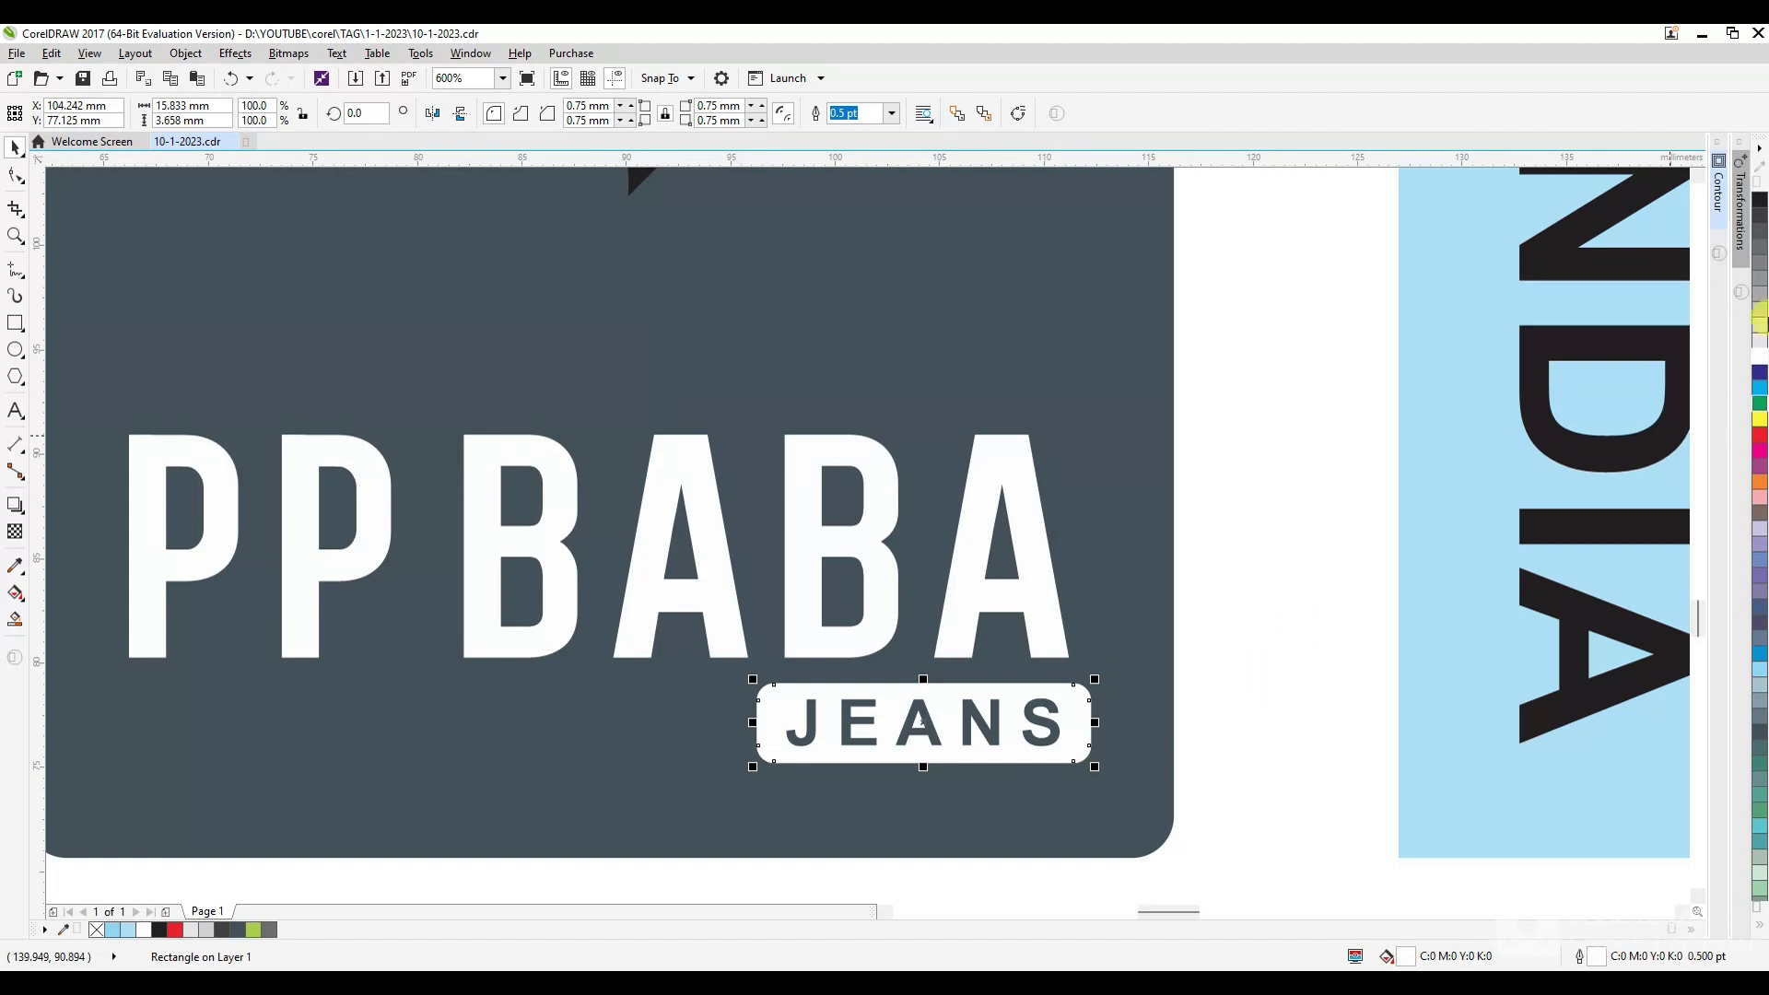
# Set the outline of the rounded rectangle behind JEANS to black and save the document.
pyautogui.rightClick(1760, 204)
pyautogui.click(1278, 683)
pyautogui.scroll(2, 1004, 811)
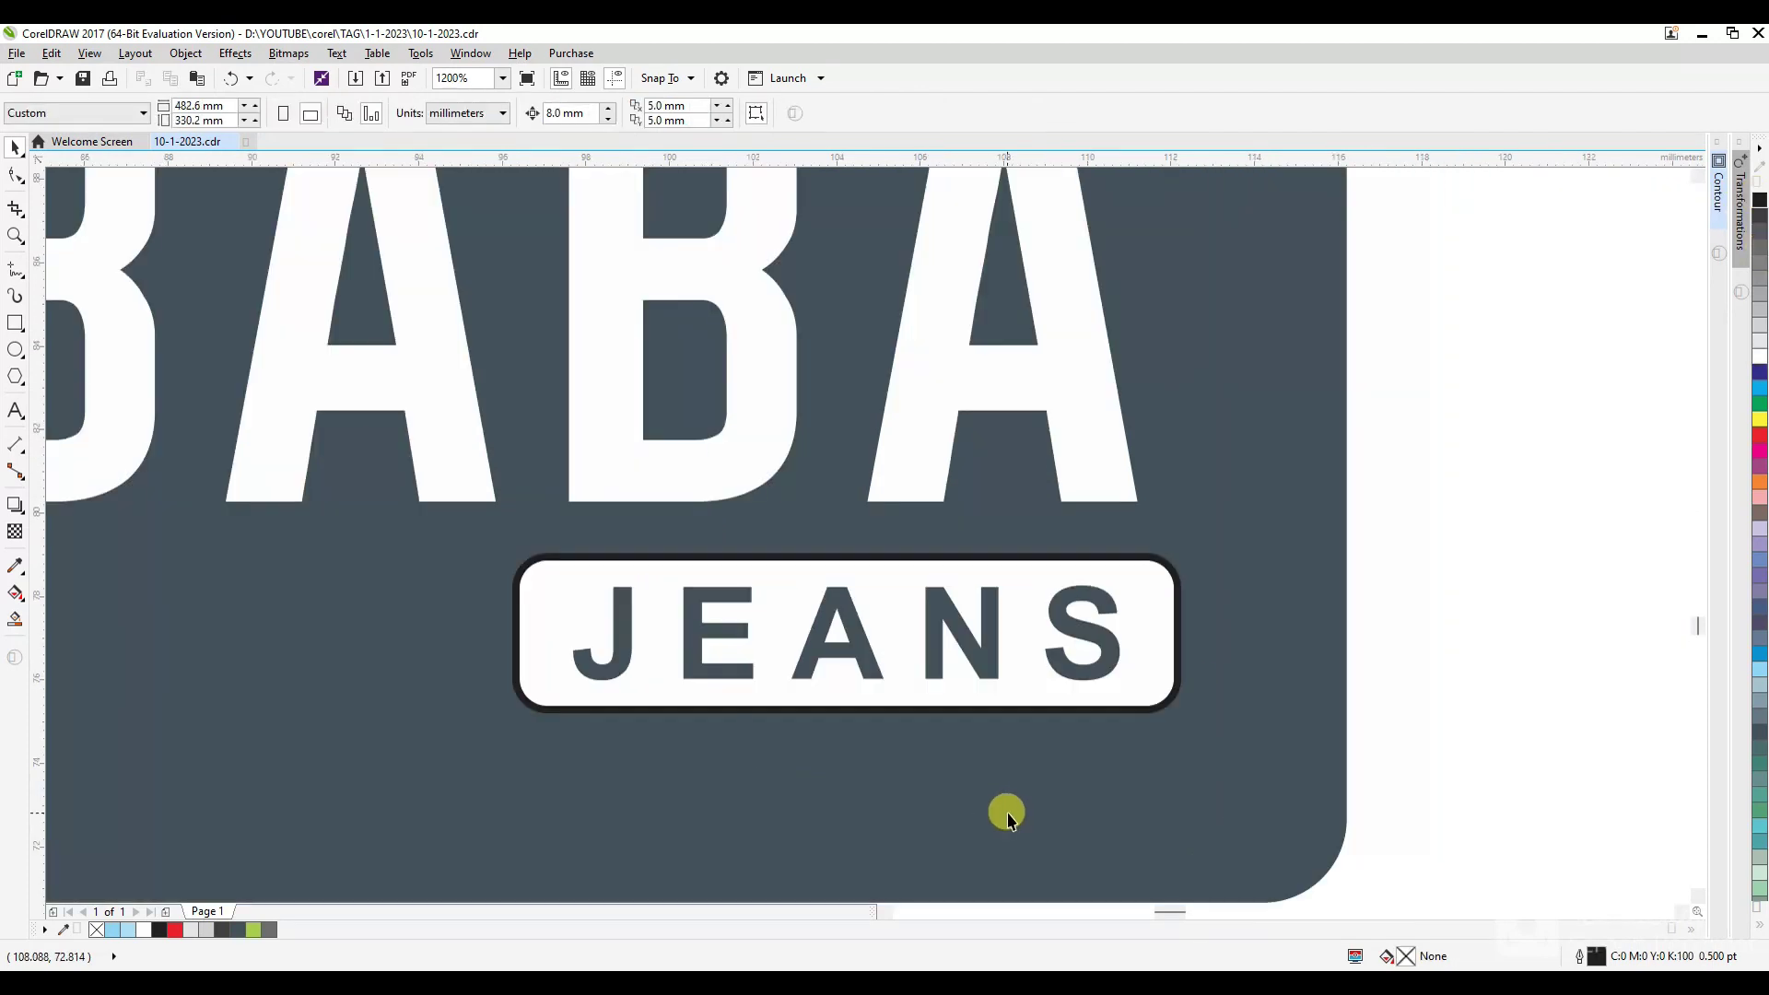
pyautogui.scroll(-2, 864, 610)
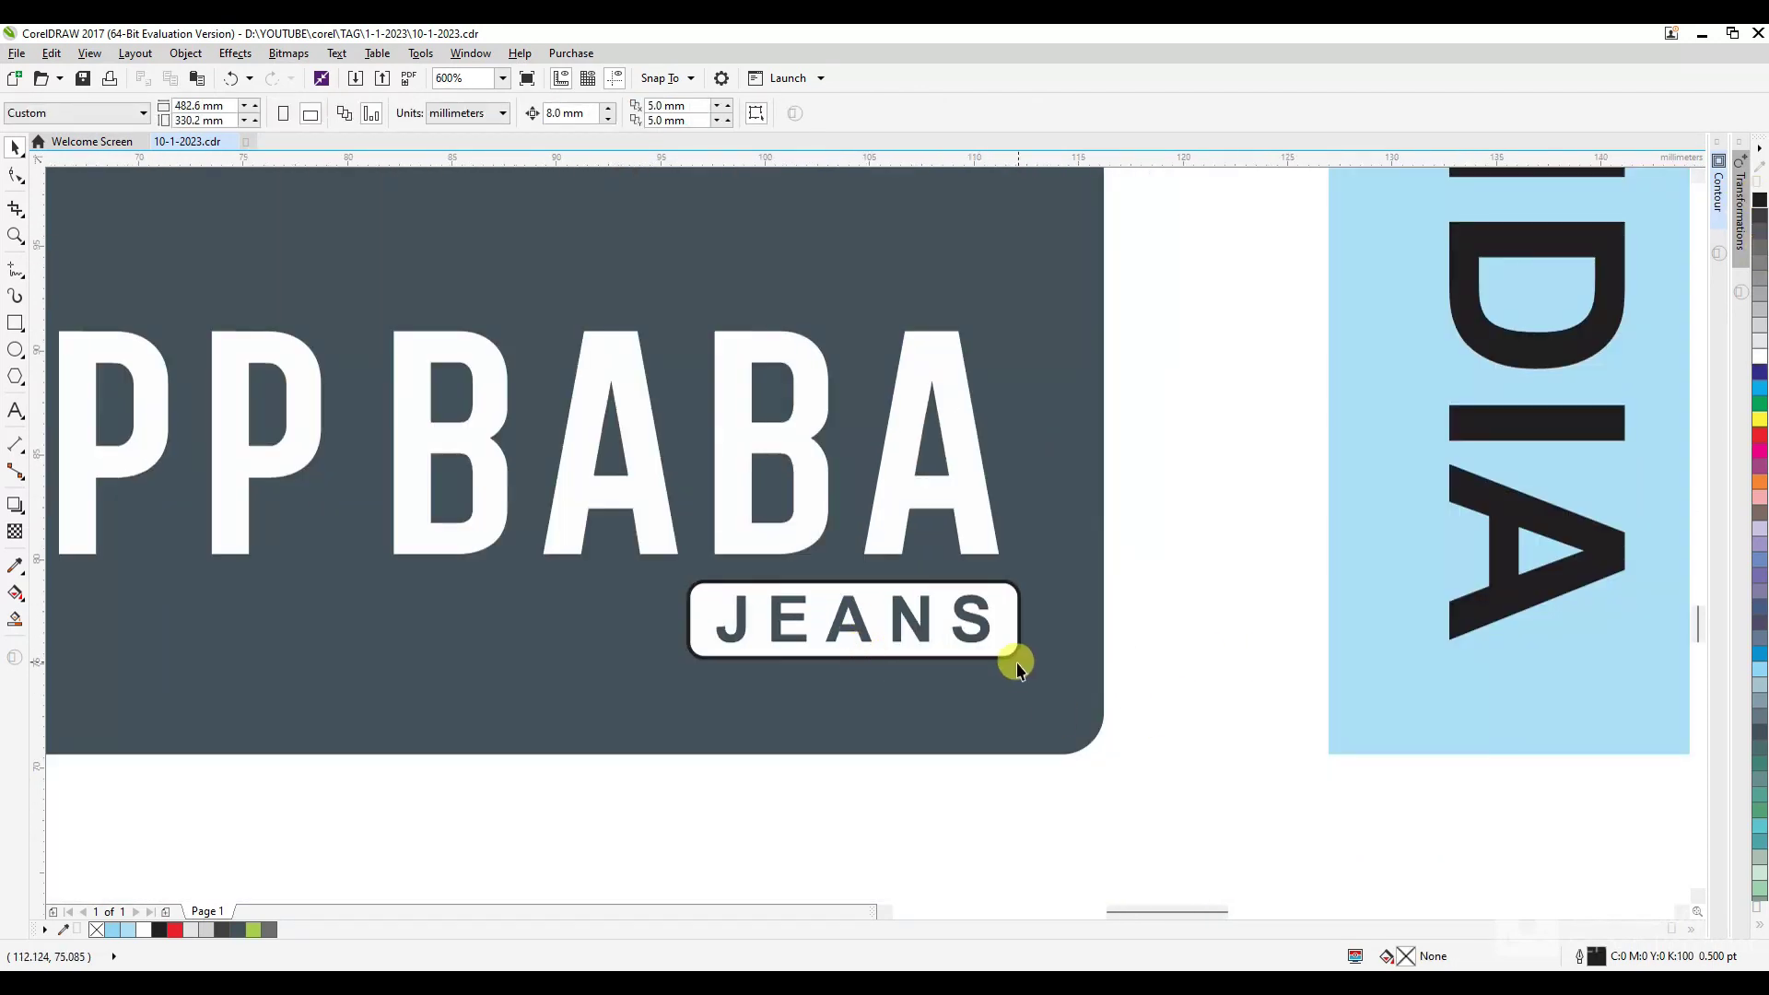
pyautogui.scroll(-4, 1019, 668)
pyautogui.press('F4')
pyautogui.hotkey('ctrl', 's')
# Recolour the small P inside the dark slate tag's emblem red.
pyautogui.scroll(2, 163, 717)
pyautogui.scroll(6, 143, 708)
pyautogui.keyDown('ctrl'); pyautogui.click(133, 691); pyautogui.keyUp('ctrl')
pyautogui.keyDown('ctrl'); pyautogui.click(133, 691); pyautogui.keyUp('ctrl')
pyautogui.click(1758, 435)
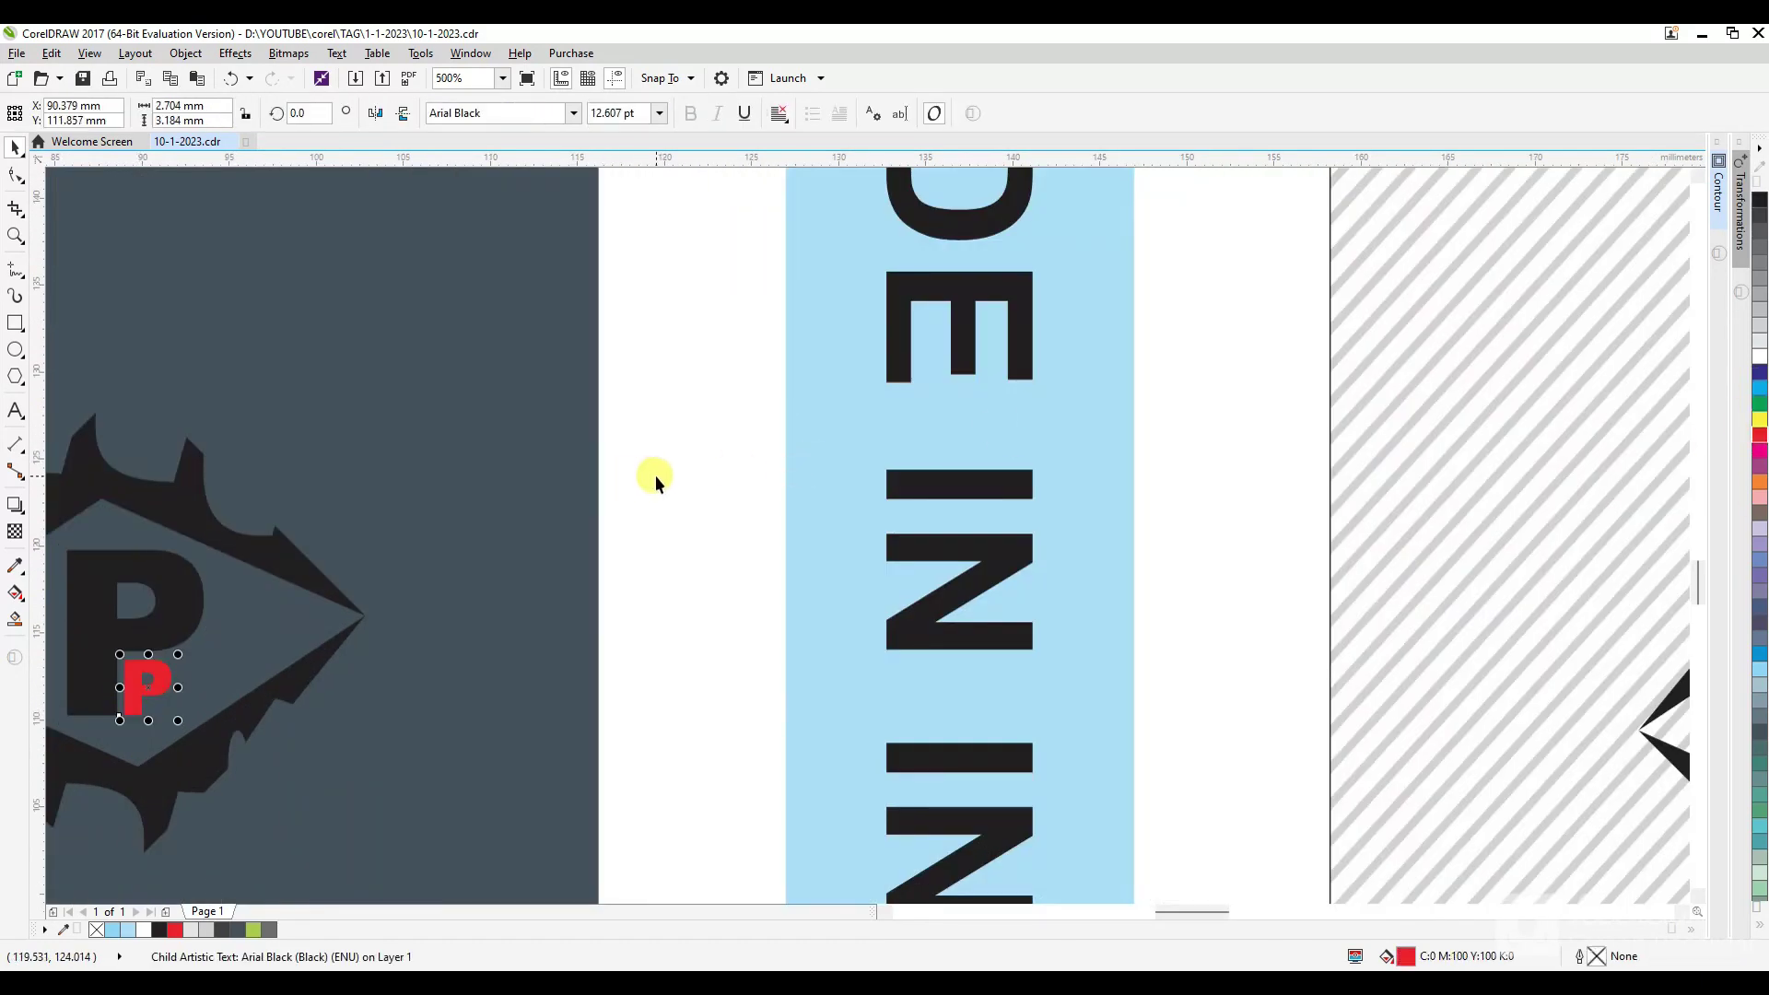
pyautogui.click(655, 475)
pyautogui.press('F4')
# Delete the leftover objects beside the two rows of tags.
pyautogui.moveTo(981, 350); pyautogui.dragTo(1727, 791)
pyautogui.press('Delete')
pyautogui.press('F4')
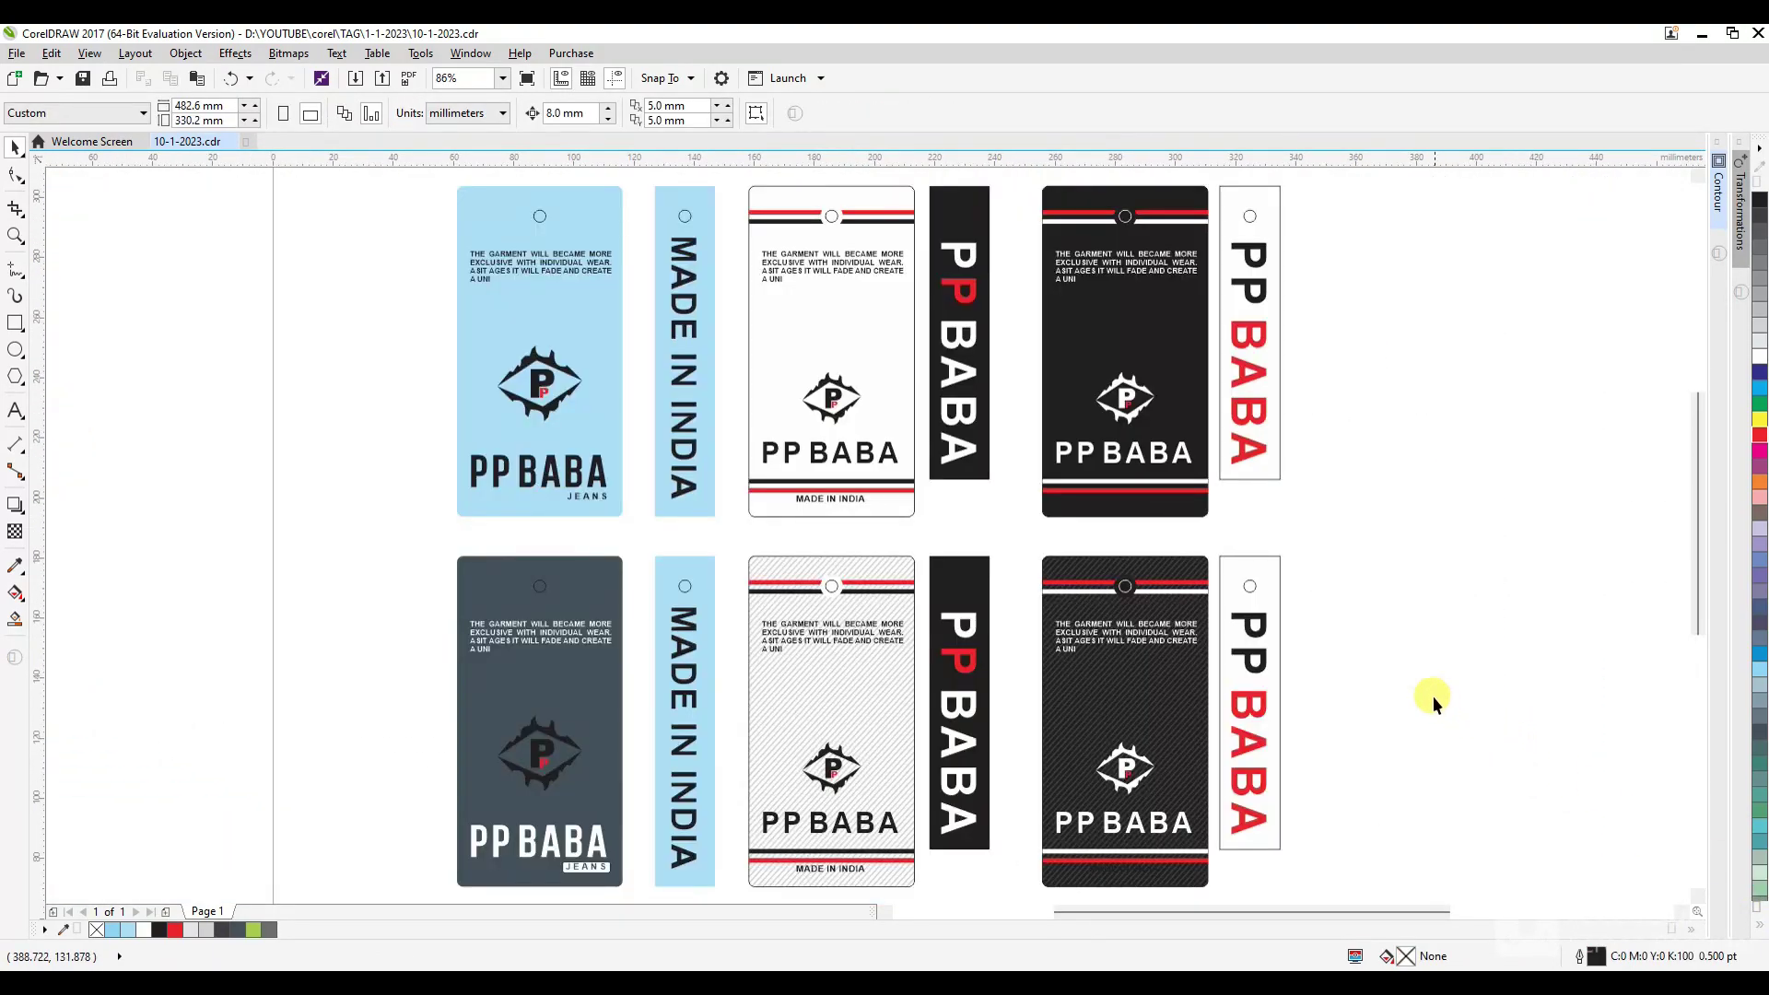
# Group all the tags and side strips together and centre the group on the page.
pyautogui.scroll(-3, 965, 693)
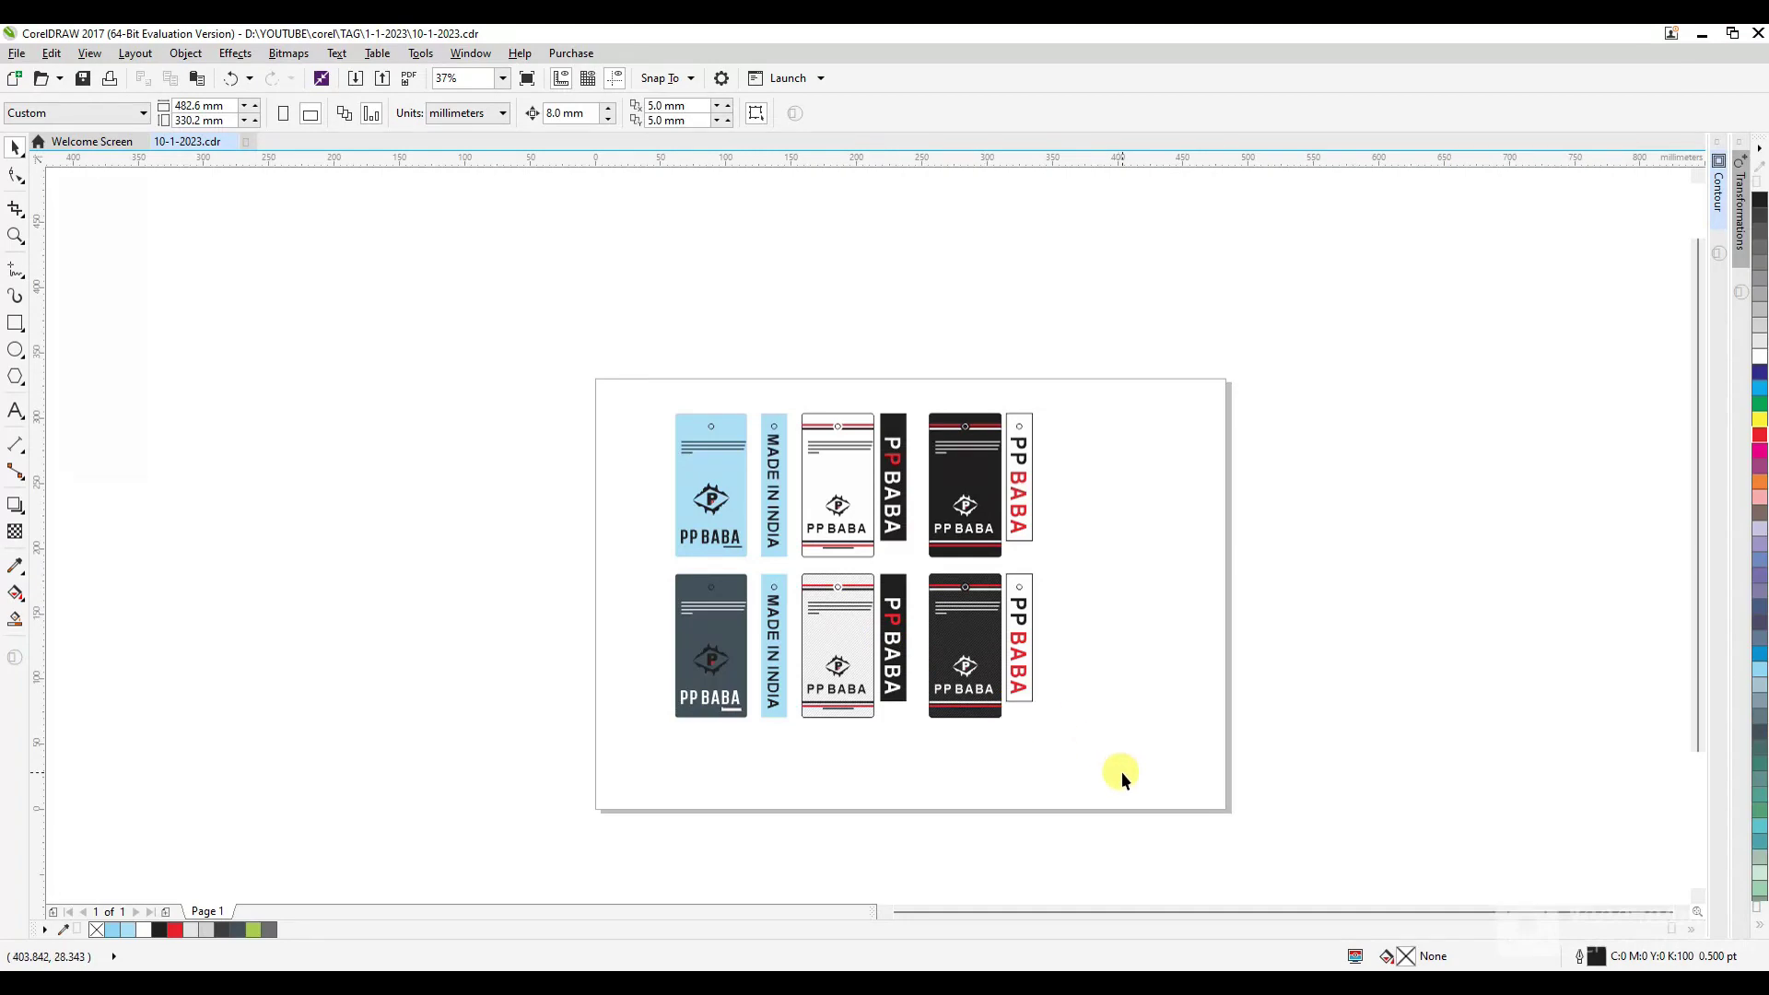
pyautogui.moveTo(566, 339); pyautogui.dragTo(569, 342)
pyautogui.hotkey('ctrl', 'g')
pyautogui.press('p')
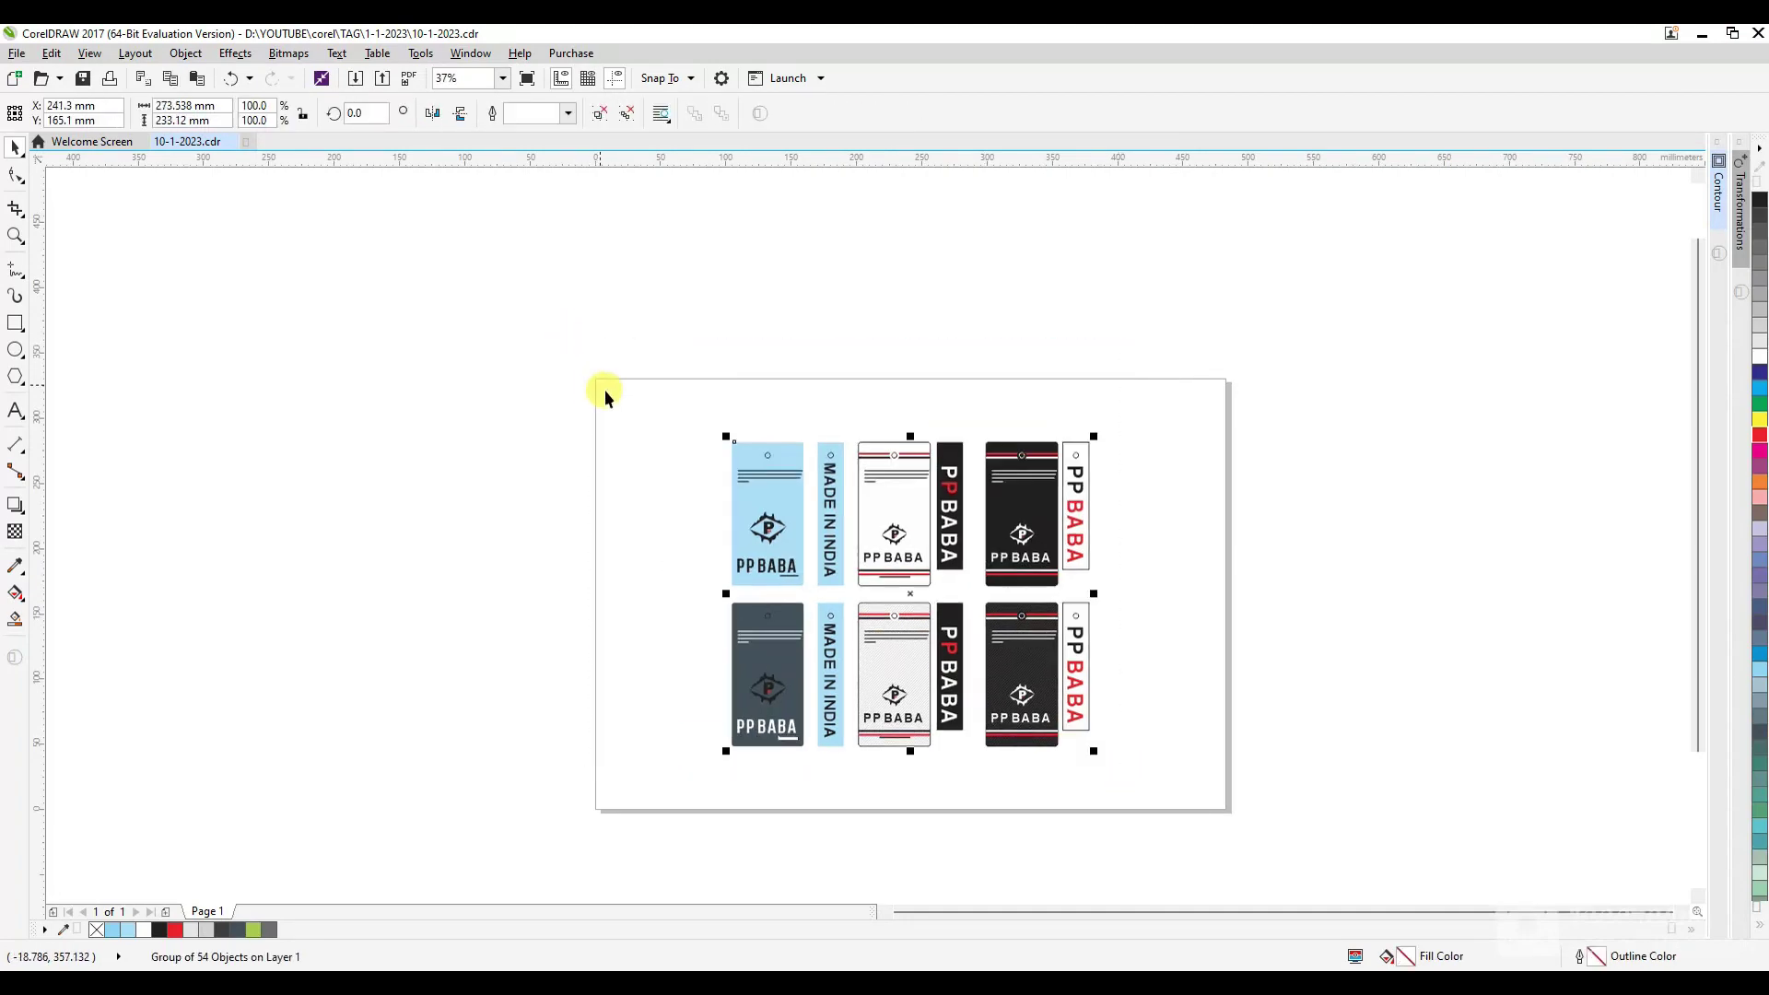
# Deselect the group and examine the finished tag designs in a full-screen preview.
pyautogui.click(606, 391)
pyautogui.press('F4')
pyautogui.press('F9')
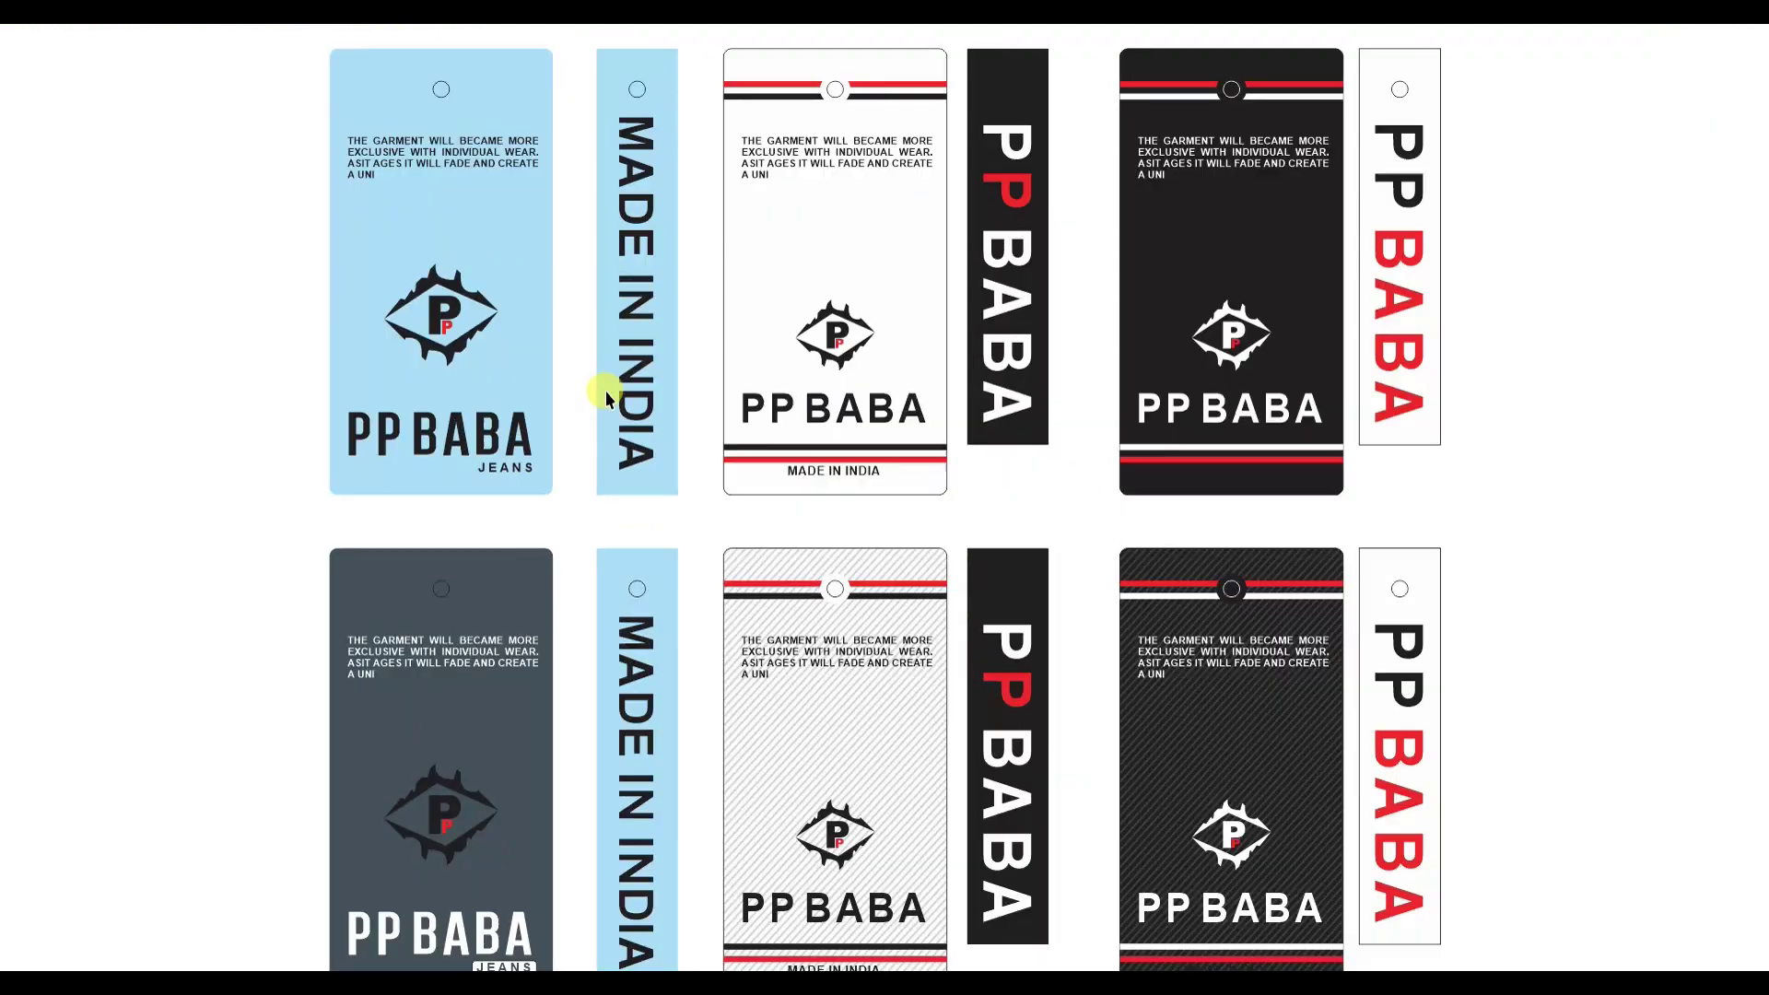